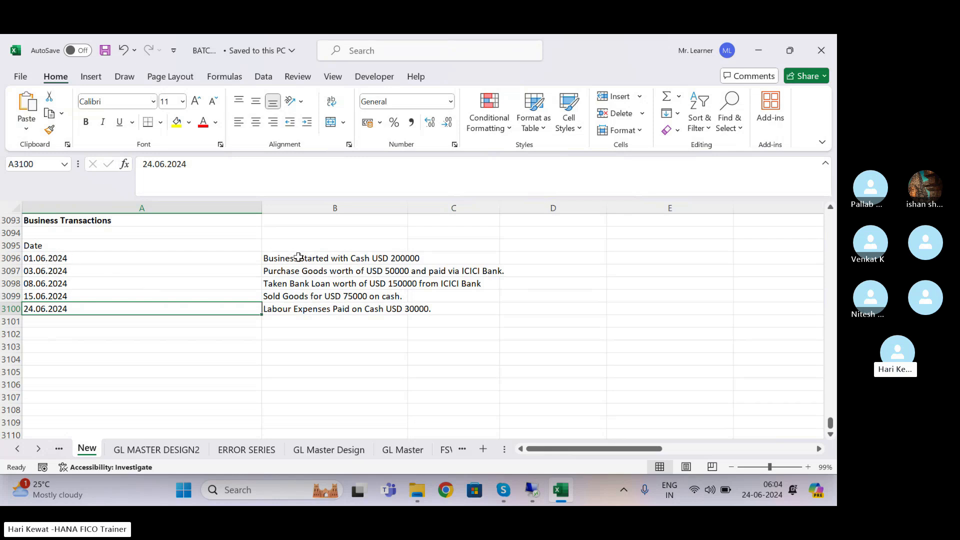
# - Add a full stop to the end of the 01.06.2024 business transaction description in B3096
pyautogui.click(59, 259)
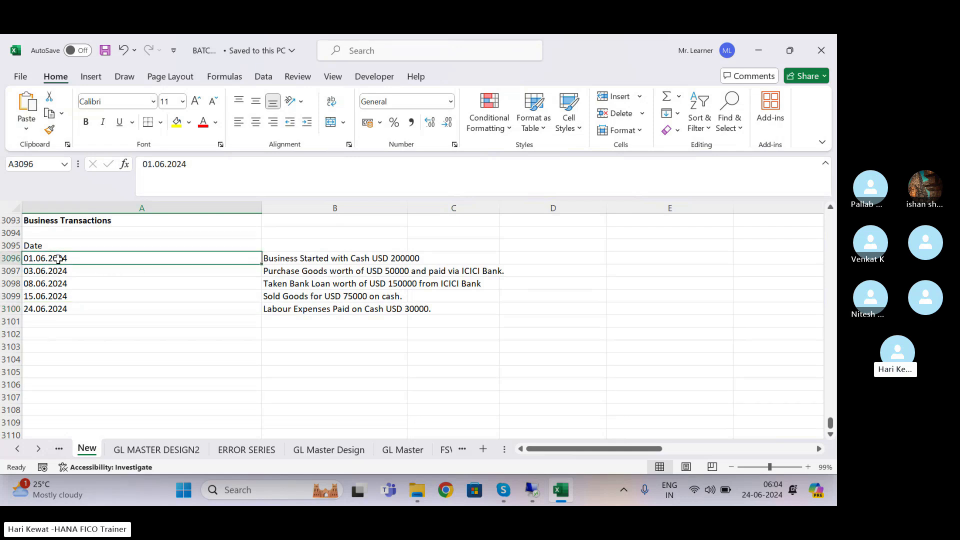
pyautogui.click(275, 259)
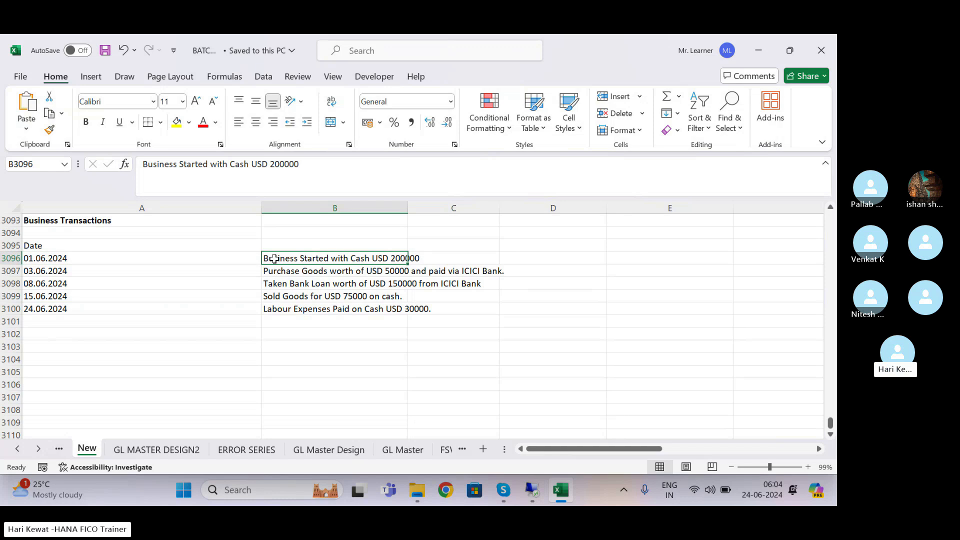
pyautogui.click(303, 165)
pyautogui.write('.')
pyautogui.press('Return')
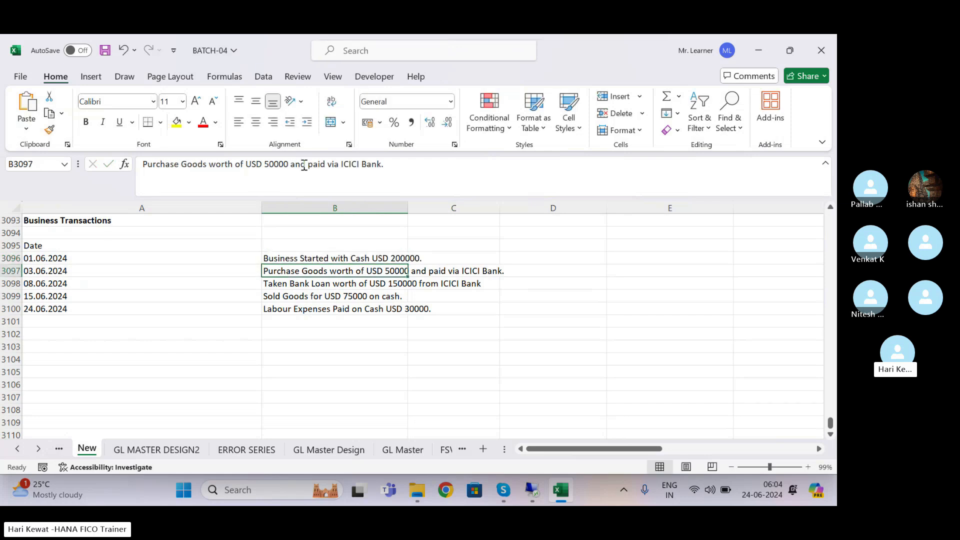
# - Review the dates and descriptions of the business transactions in rows 3097 to 3100
pyautogui.click(50, 274)
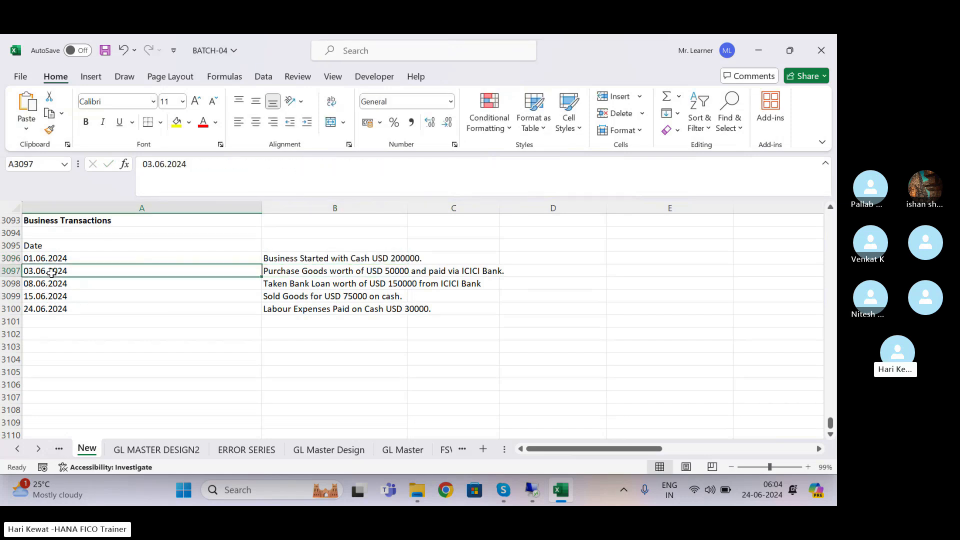
pyautogui.click(292, 268)
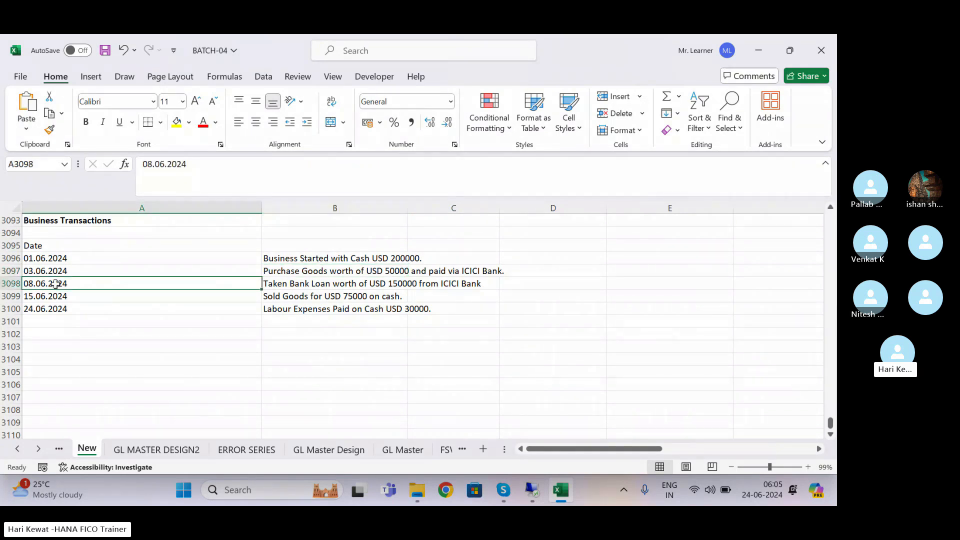
pyautogui.click(283, 287)
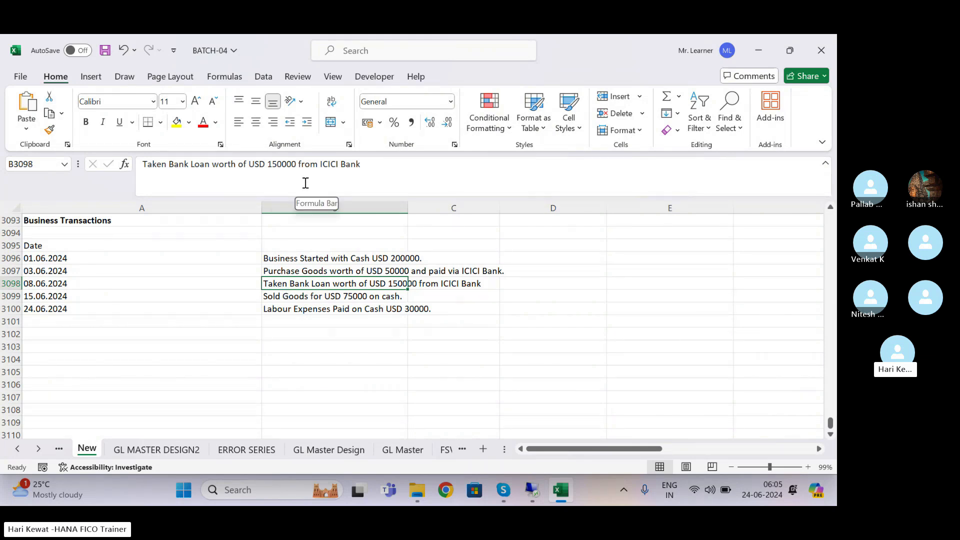
pyautogui.click(82, 295)
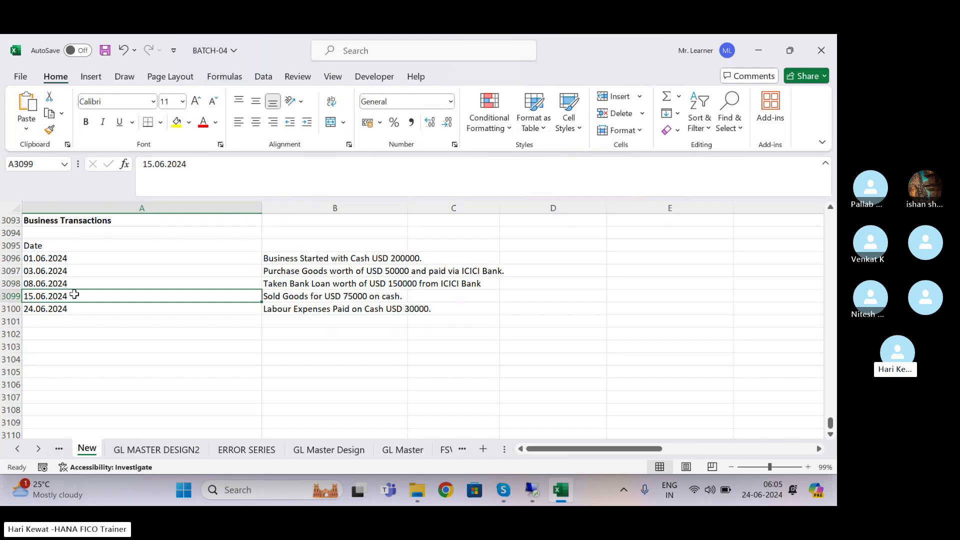
pyautogui.click(305, 296)
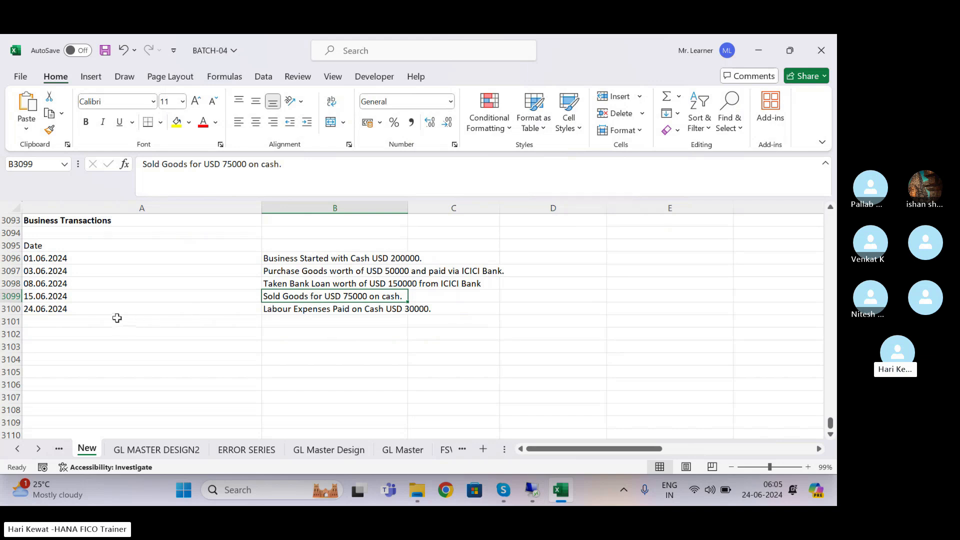
pyautogui.click(65, 309)
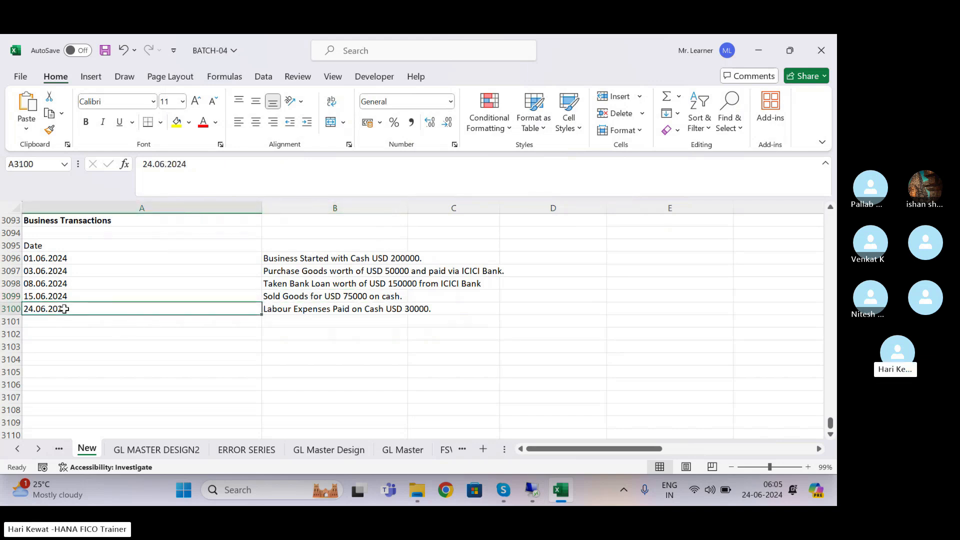
pyautogui.click(324, 312)
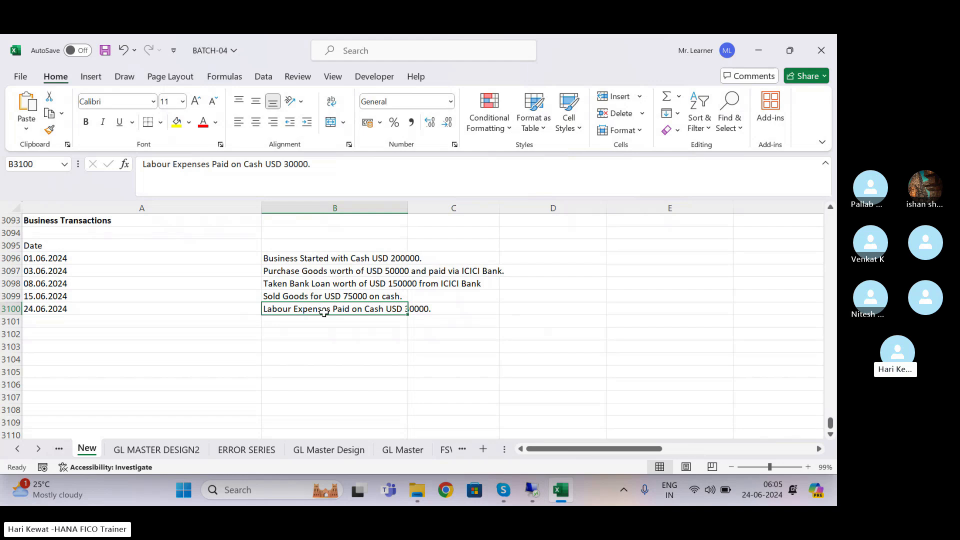
# - Enter the headings Date, Particular and Amount in cells A3103 to C3103 below the transaction list
pyautogui.click(120, 345)
pyautogui.press('Right')
pyautogui.click(120, 345)
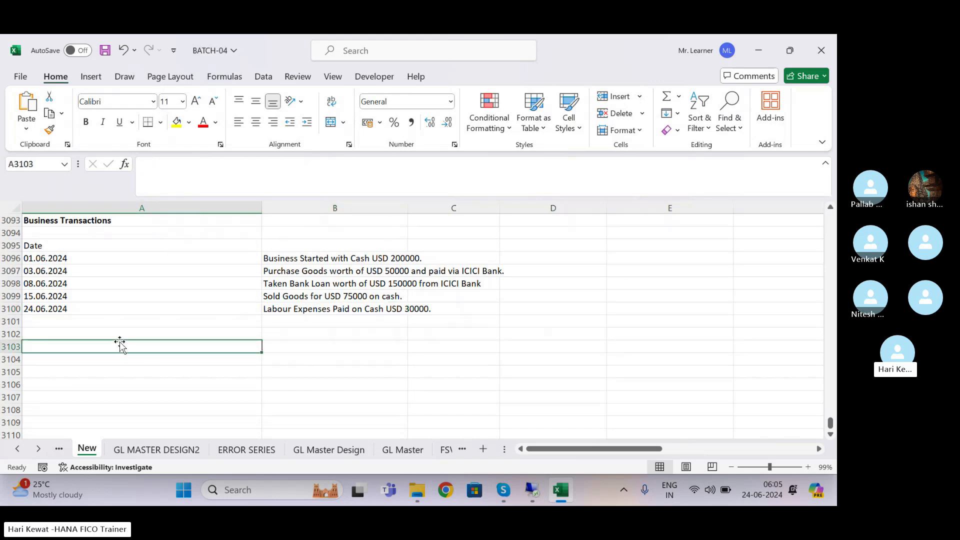
pyautogui.write('Date')
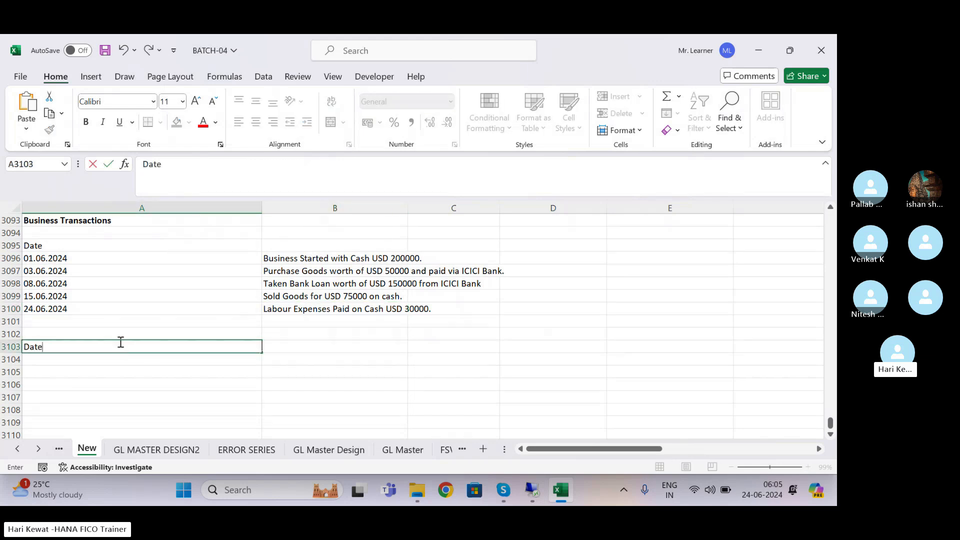
pyautogui.press('Tab')
pyautogui.click(120, 342)
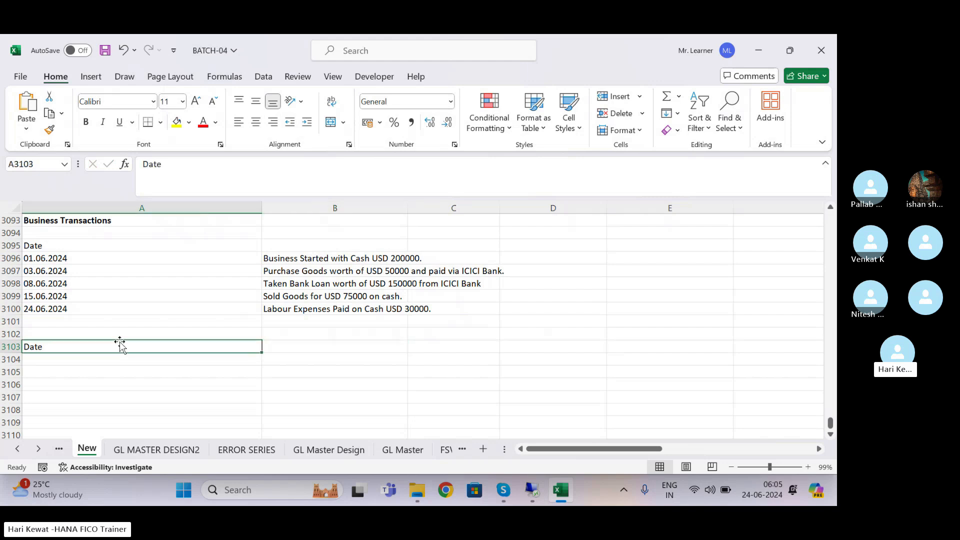
pyautogui.press('Right')
pyautogui.write('Particlu')
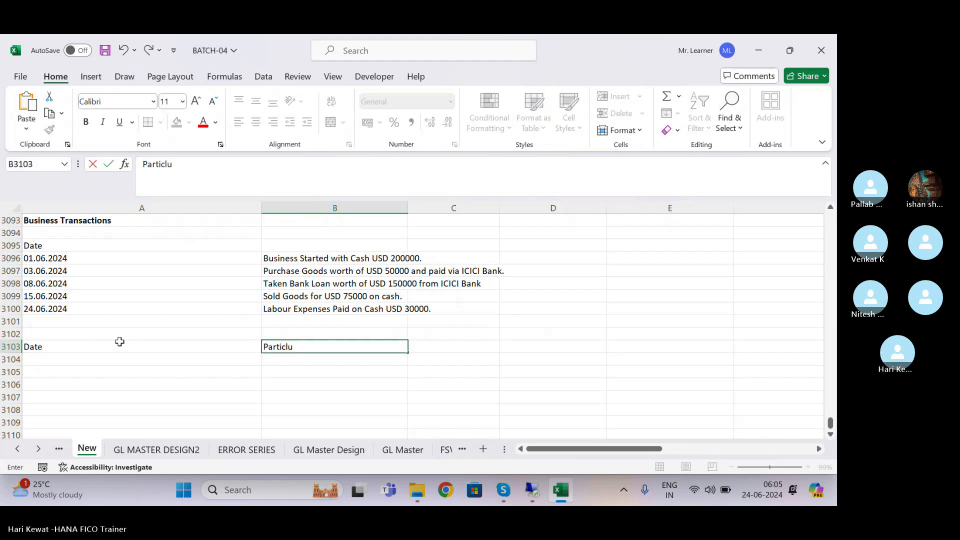
pyautogui.press('BackSpace')
pyautogui.press('BackSpace')
pyautogui.write('ular')
pyautogui.press('Tab')
pyautogui.write('AMount')
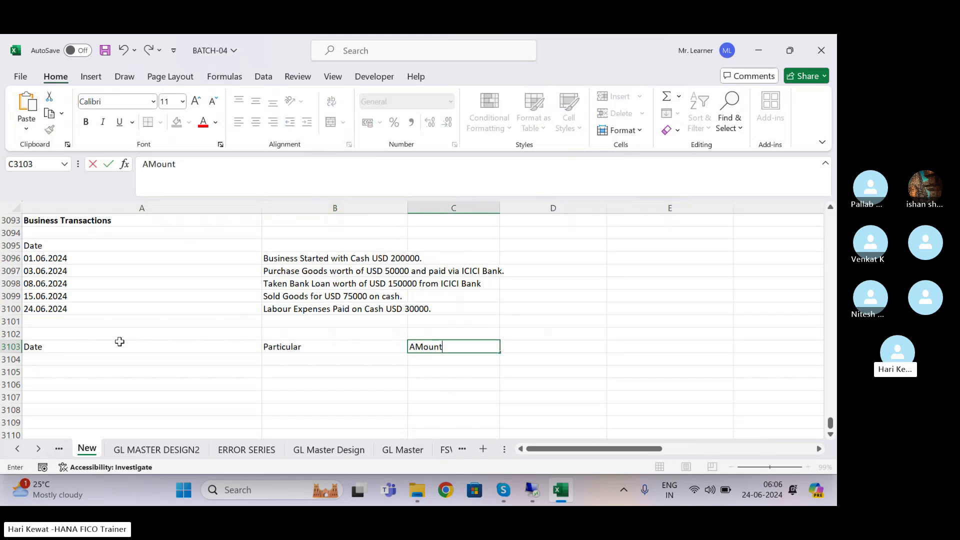
pyautogui.press('Tab')
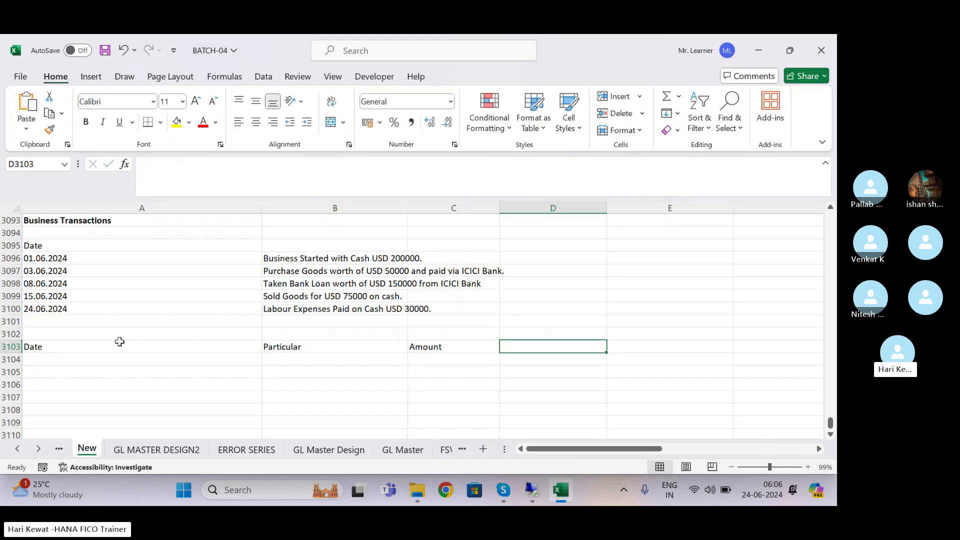
# - Enter the heading Cr-AMount in D3103 and change the heading in C3103 to Dr-Amount
pyautogui.write('AMount')
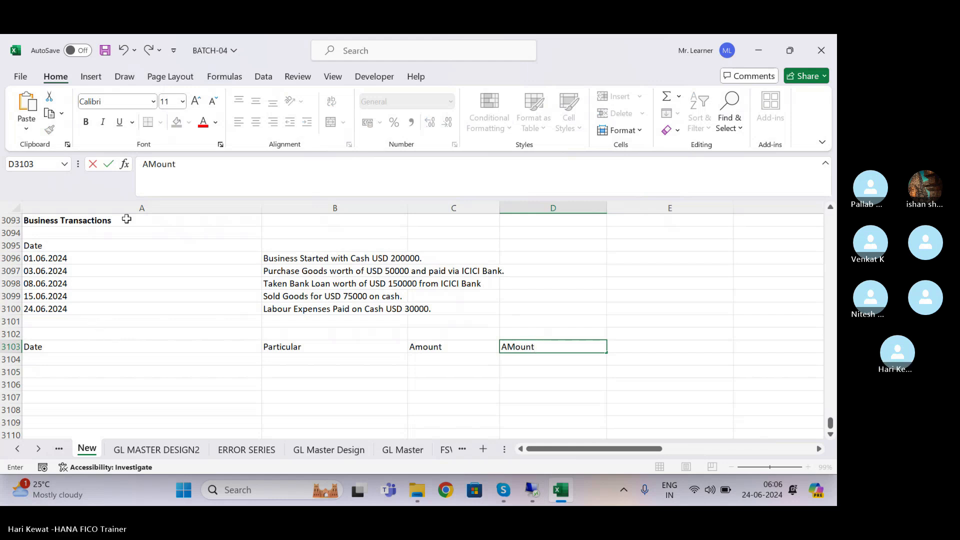
pyautogui.click(145, 166)
pyautogui.write('Cr-')
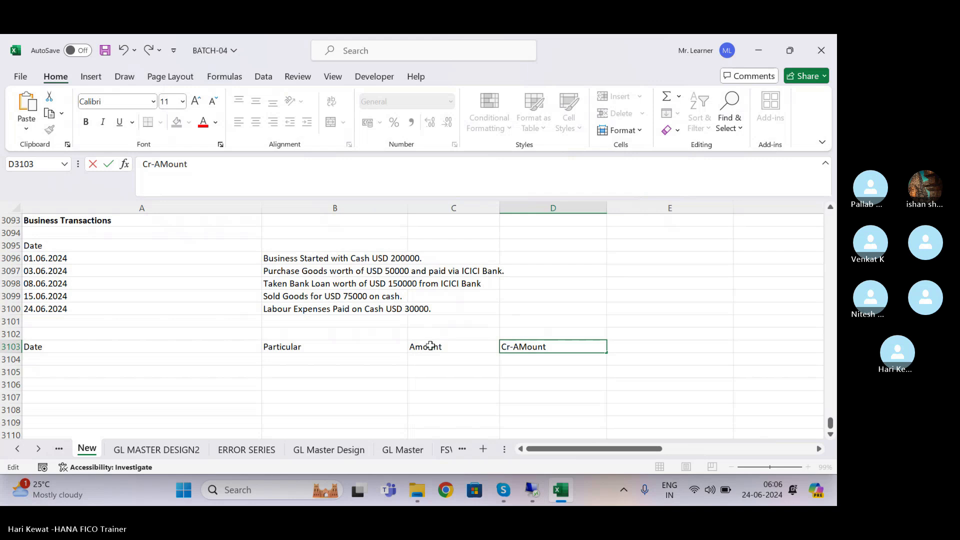
pyautogui.click(430, 346)
pyautogui.click(145, 166)
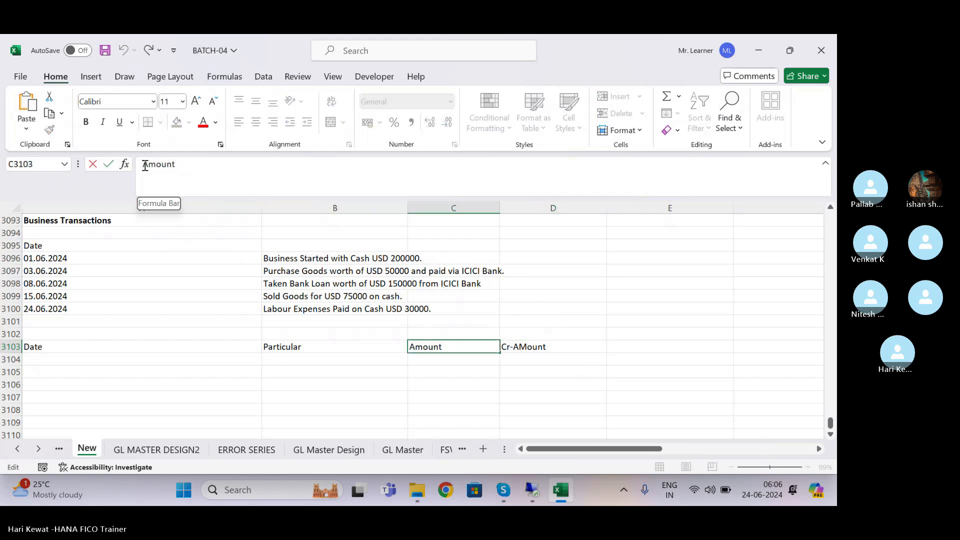
pyautogui.write('Dr-')
pyautogui.press('Return')
# - Apply an outside border around the journal table range A3103:D3116
pyautogui.press('Up')
pyautogui.press('Left')
pyautogui.press('Left')
pyautogui.hotkey('shift', 'Right')
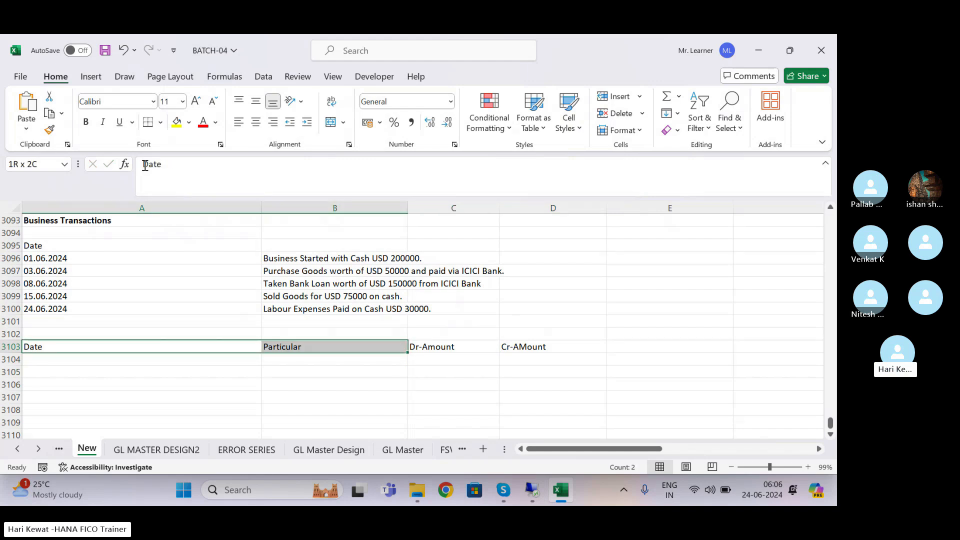
pyautogui.hotkey('shift', 'Right')
pyautogui.hotkey('shift', 'Right')
pyautogui.hotkey('shift', 'Down')
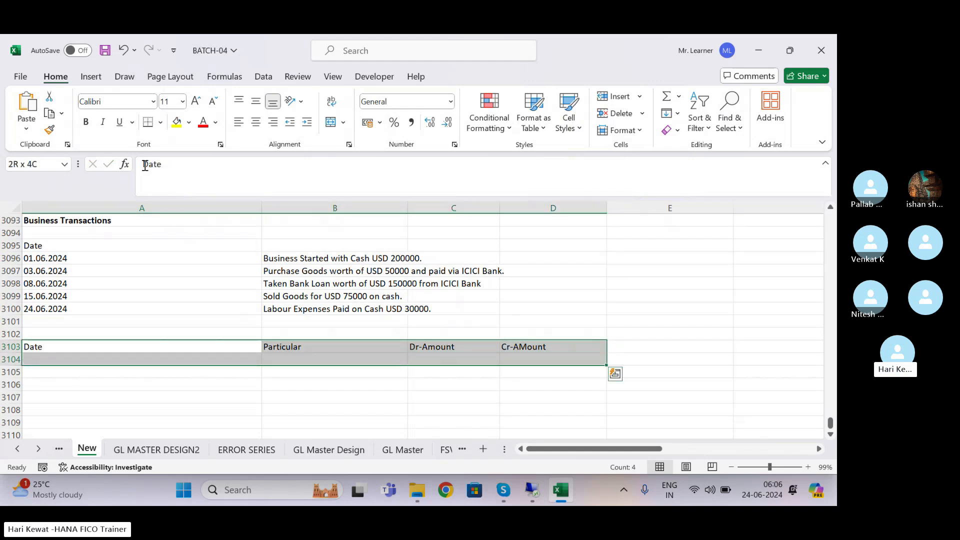
pyautogui.hotkey('shift', 'Up')
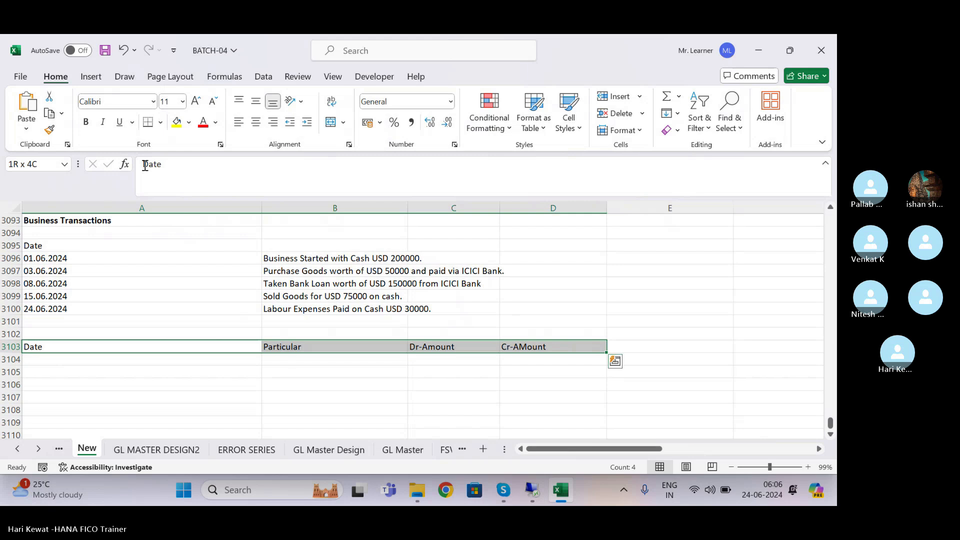
pyautogui.hotkey('shift', 'Down')
pyautogui.hotkey('shift', 'Down')
pyautogui.hotkey('shift', 'Down')
pyautogui.hotkey('shift', 'Down')
pyautogui.hotkey('shift', 'Down')
pyautogui.hotkey('shift', 'Down')
pyautogui.hotkey('shift', 'Down')
pyautogui.hotkey('shift', 'Down')
pyautogui.hotkey('shift', 'Down')
pyautogui.hotkey('shift', 'Down')
pyautogui.hotkey('shift', 'Down')
pyautogui.hotkey('shift', 'Down')
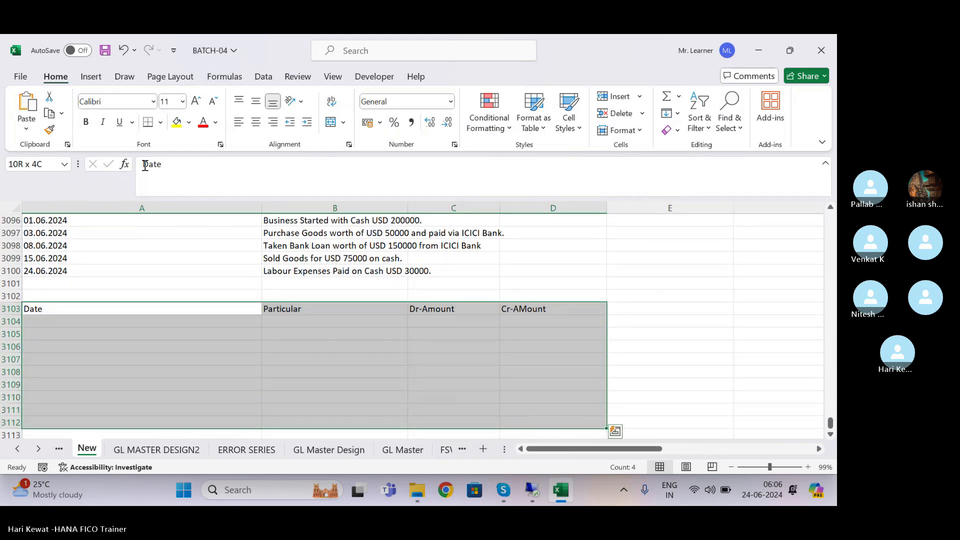
pyautogui.hotkey('shift', 'Down')
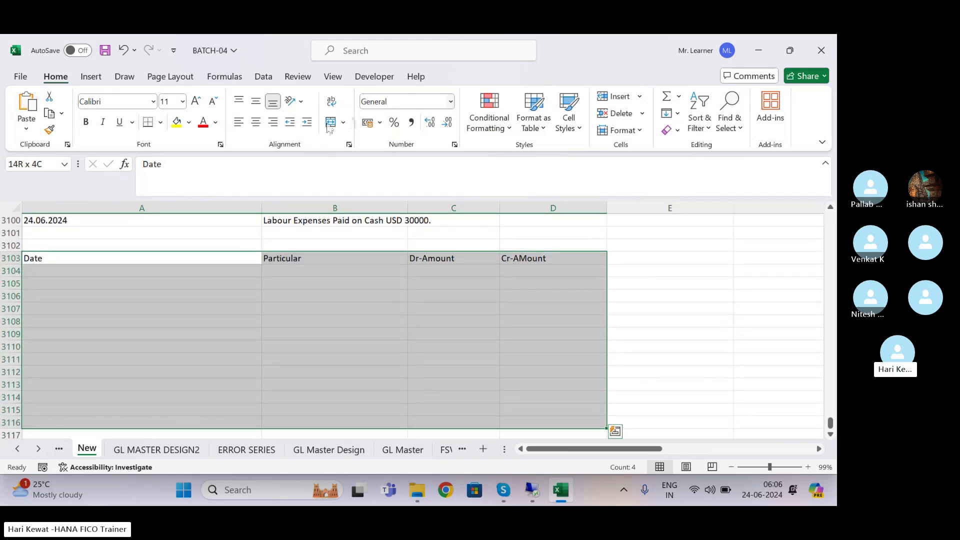
pyautogui.click(161, 122)
pyautogui.click(175, 296)
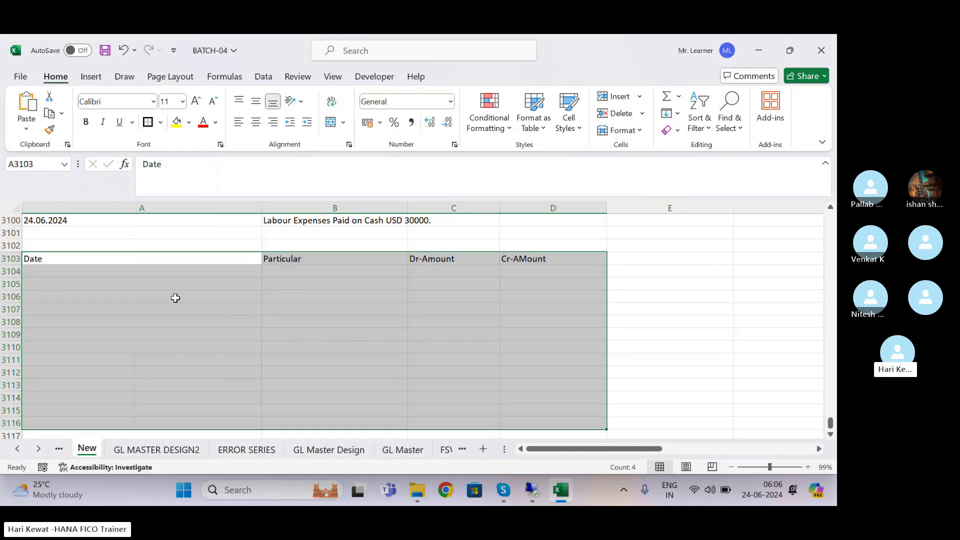
# - Apply the same outside border around the heading row A3103:D3103
pyautogui.click(211, 255)
pyautogui.hotkey('shift', 'Right')
pyautogui.hotkey('shift', 'Right')
pyautogui.hotkey('shift', 'Right')
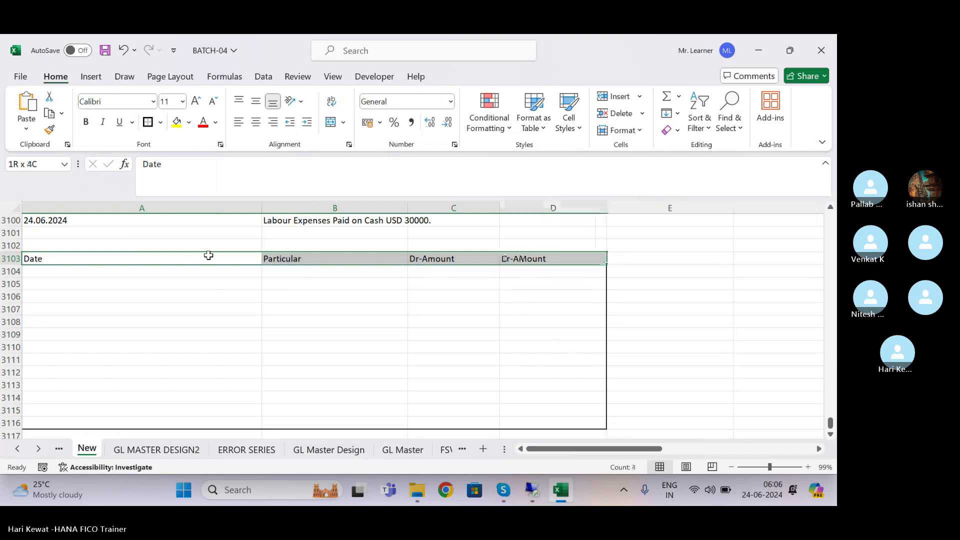
pyautogui.click(148, 123)
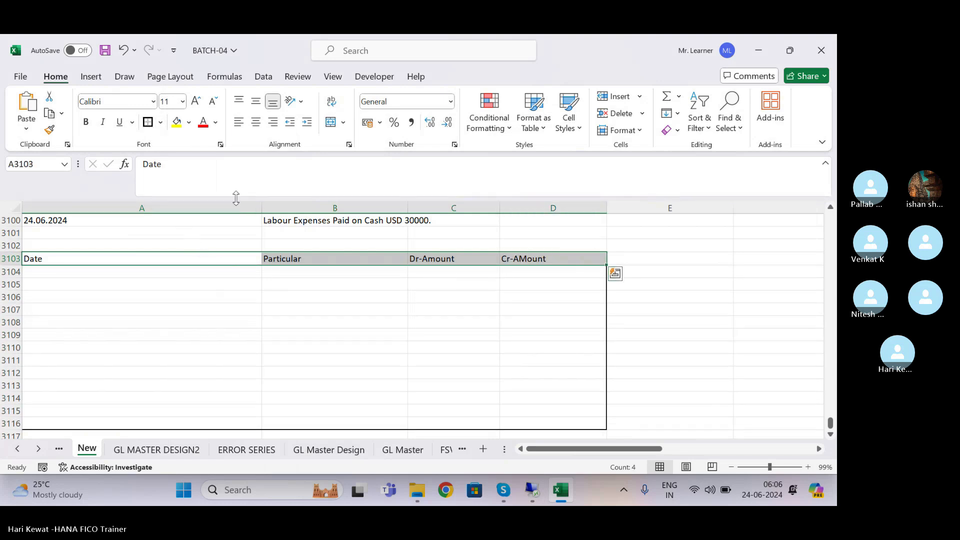
# - Narrow column A to less than half its width so it fits the Business Transactions title
pyautogui.press('Up')
pyautogui.press('Up')
pyautogui.press('Up')
pyautogui.press('Up')
pyautogui.press('Up')
pyautogui.press('Up')
pyautogui.press('Up')
pyautogui.press('Up')
pyautogui.press('Up')
pyautogui.press('Up')
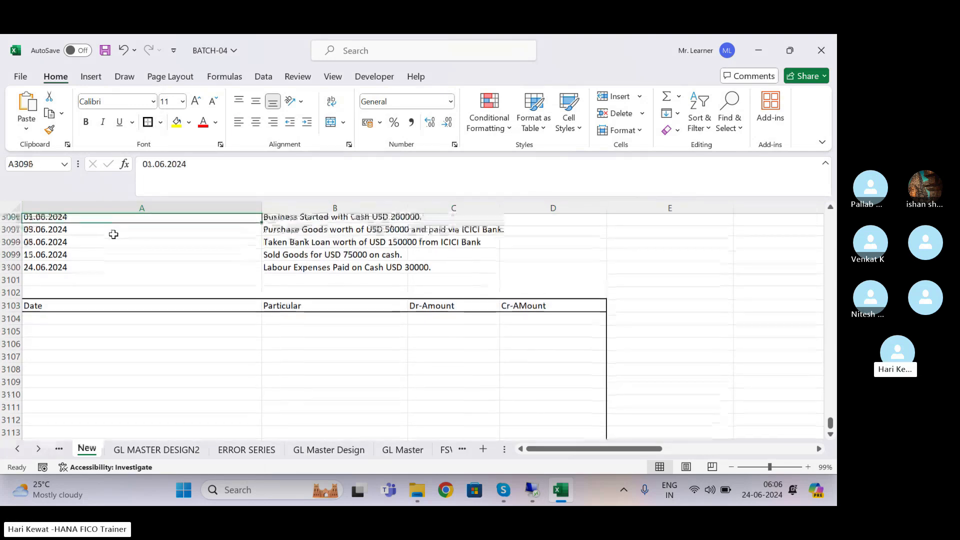
pyautogui.moveTo(263, 208); pyautogui.dragTo(127, 208)
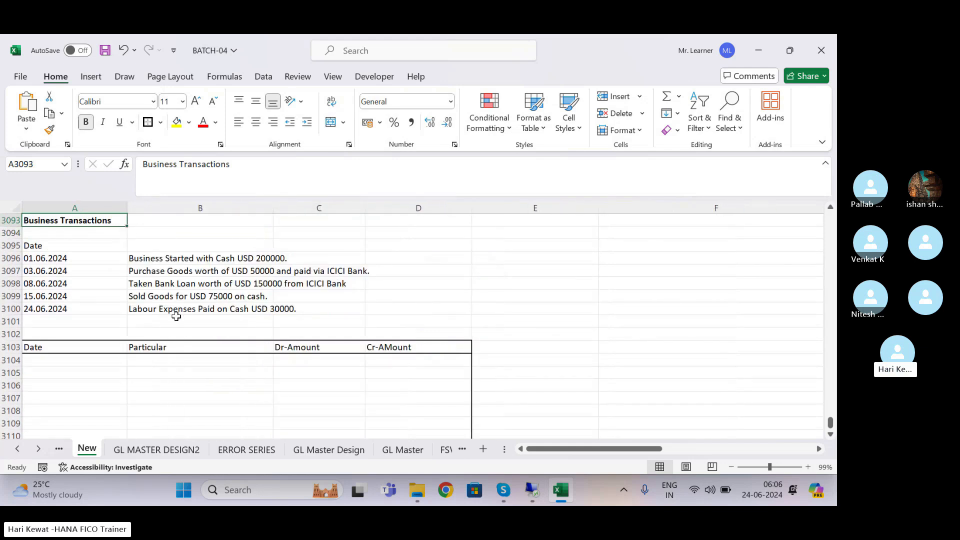
pyautogui.click(237, 259)
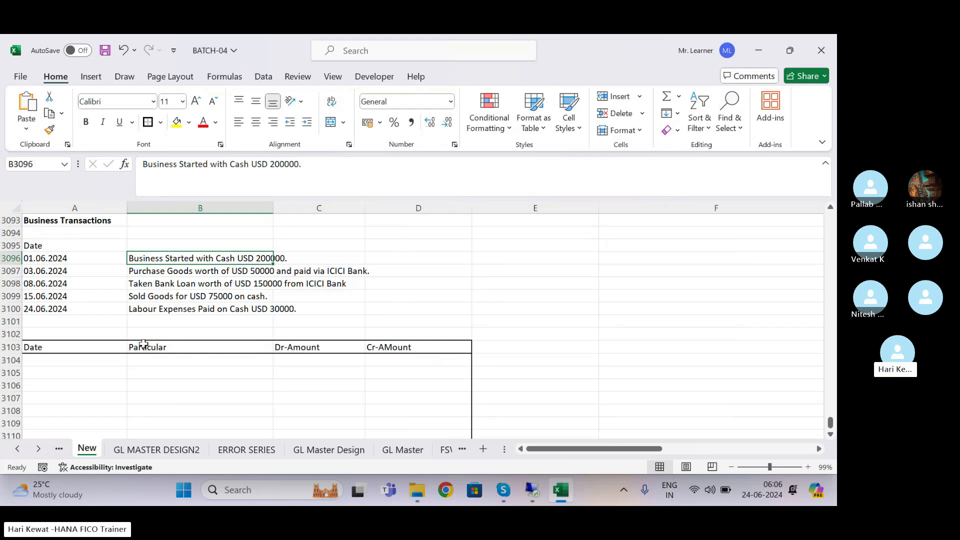
pyautogui.click(58, 373)
pyautogui.press('Up')
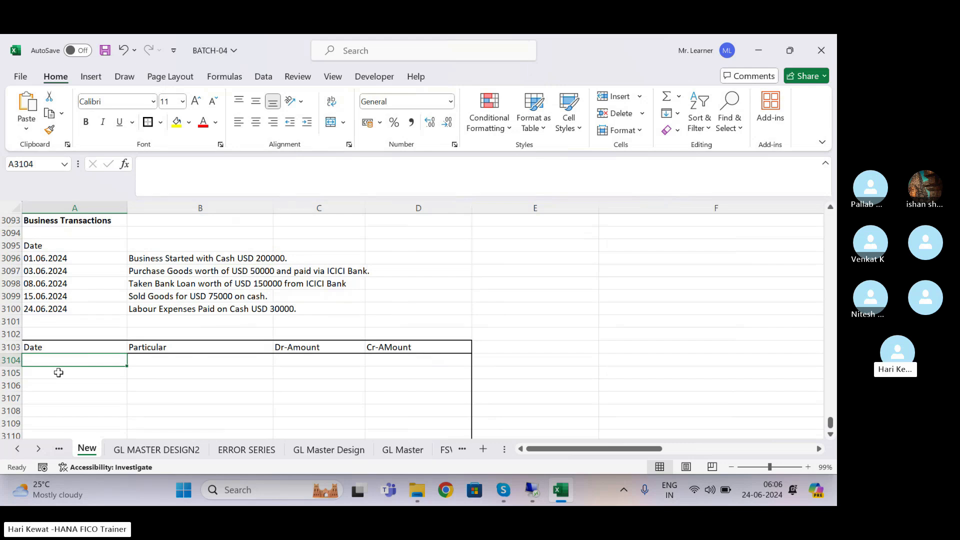
pyautogui.click(218, 257)
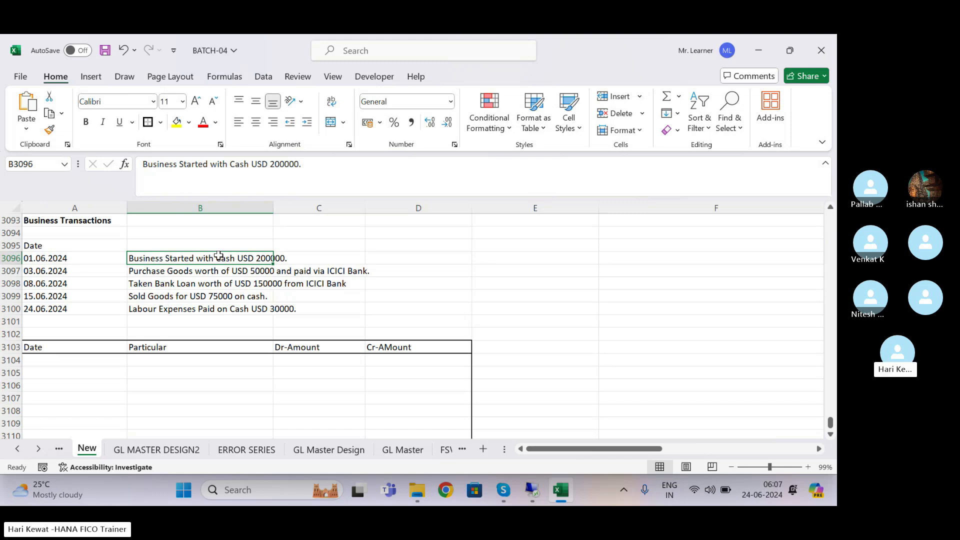
# - Check the Skype call window, and return to the Excel workbook at cell A3104
pyautogui.click(503, 493)
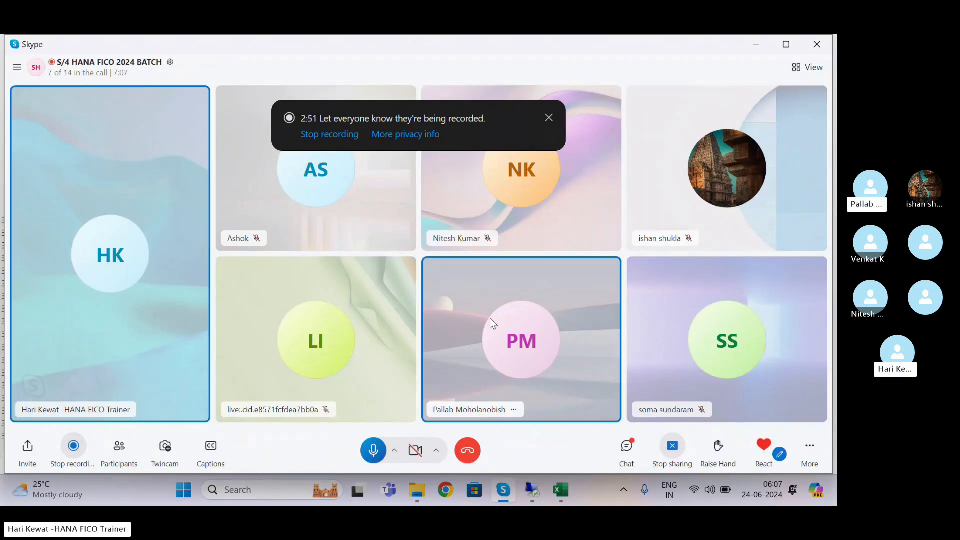
pyautogui.click(559, 491)
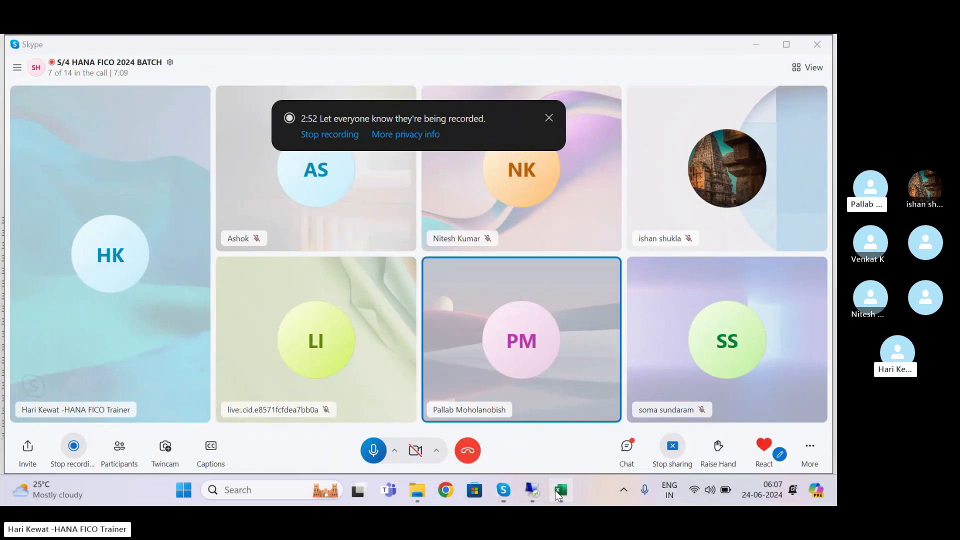
pyautogui.click(99, 366)
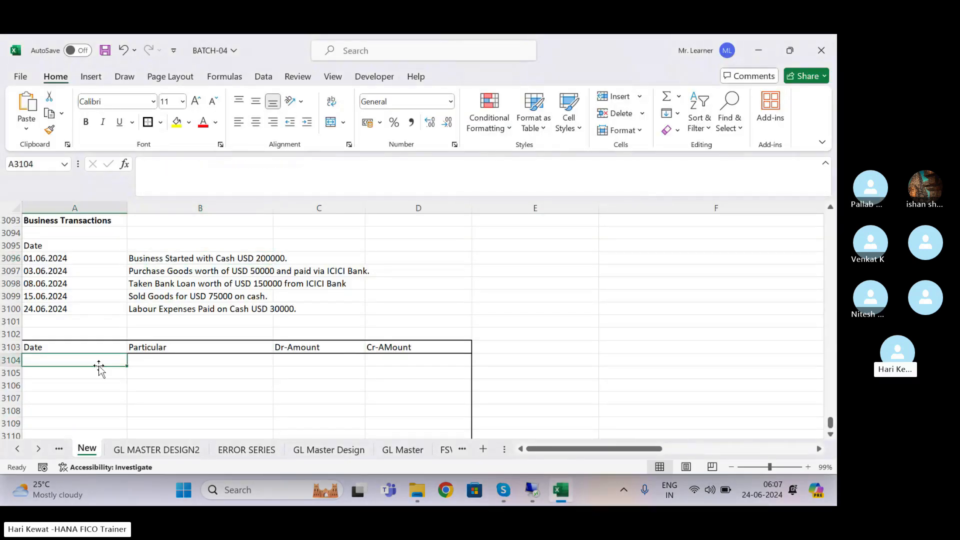
# - Copy the date 01.06.2024 from the first listed transaction into the journal table's cell A3104
pyautogui.click(60, 258)
pyautogui.hotkey('ctrl', 'c')
pyautogui.click(61, 362)
pyautogui.hotkey('ctrl', 'v')
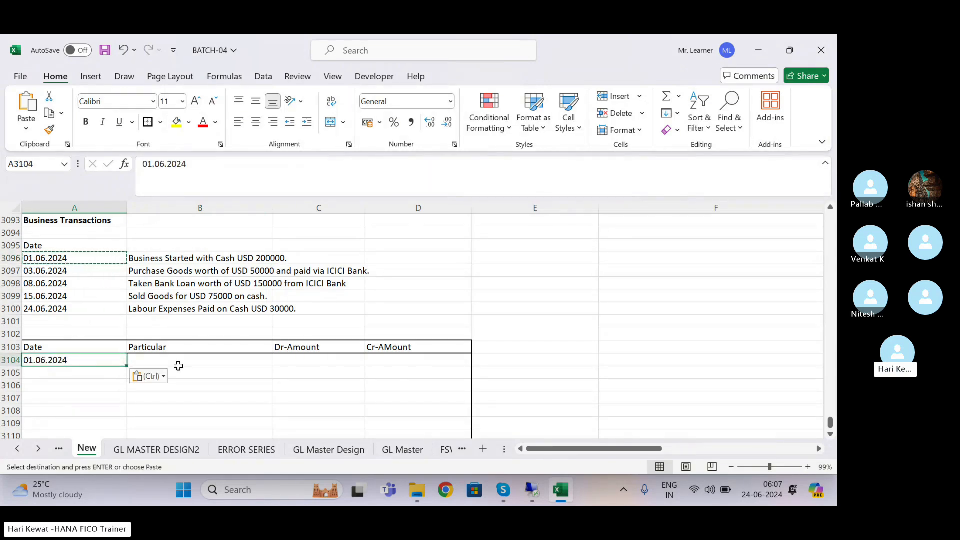
# - Enter the particulars "Cash a/c Dr" in B3104 and "To Capital a/c" in B3105
pyautogui.click(160, 360)
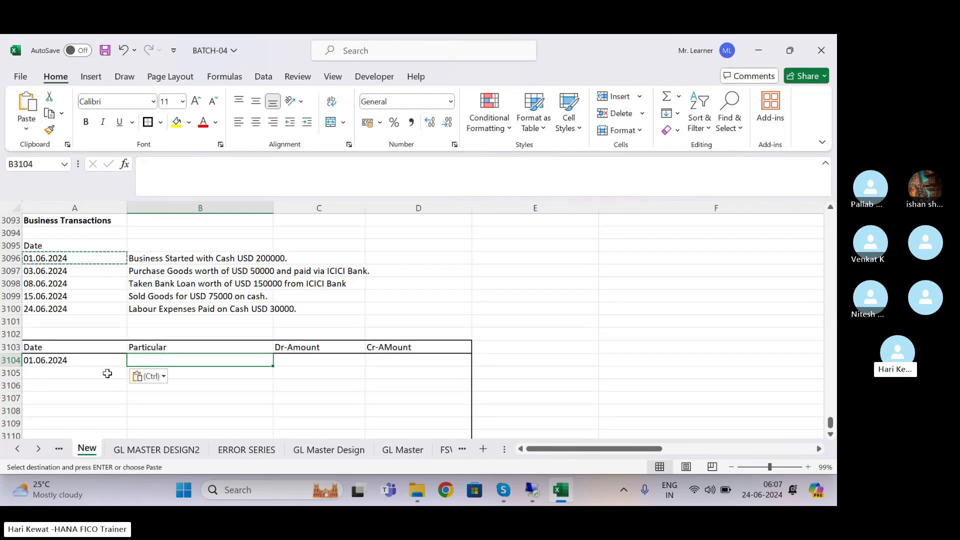
pyautogui.write('Cash a/c Dr')
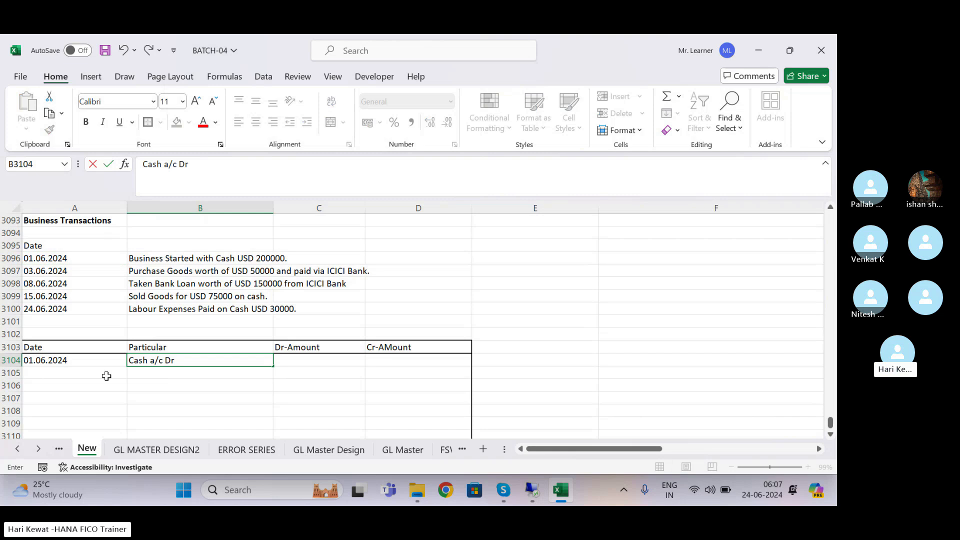
pyautogui.press('Return')
pyautogui.write('To')
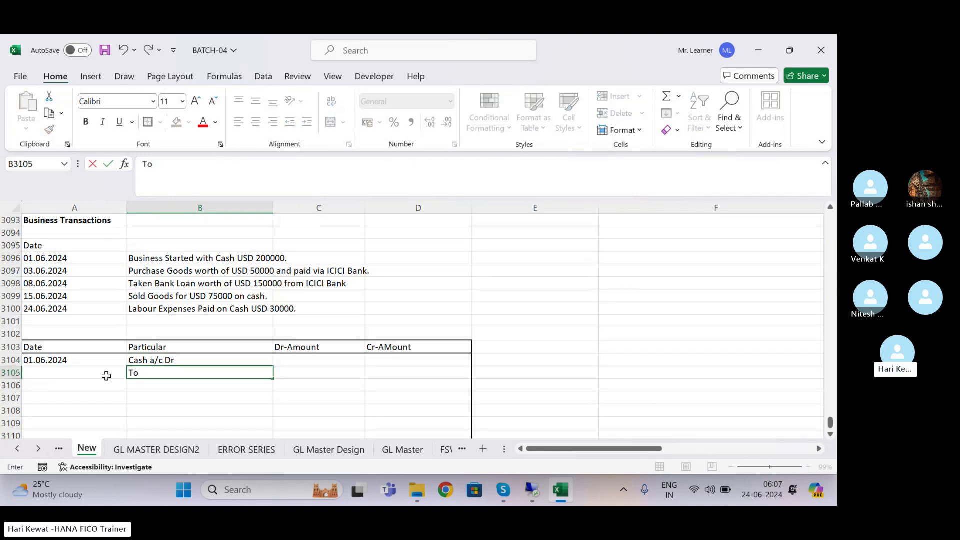
pyautogui.write(' Capital')
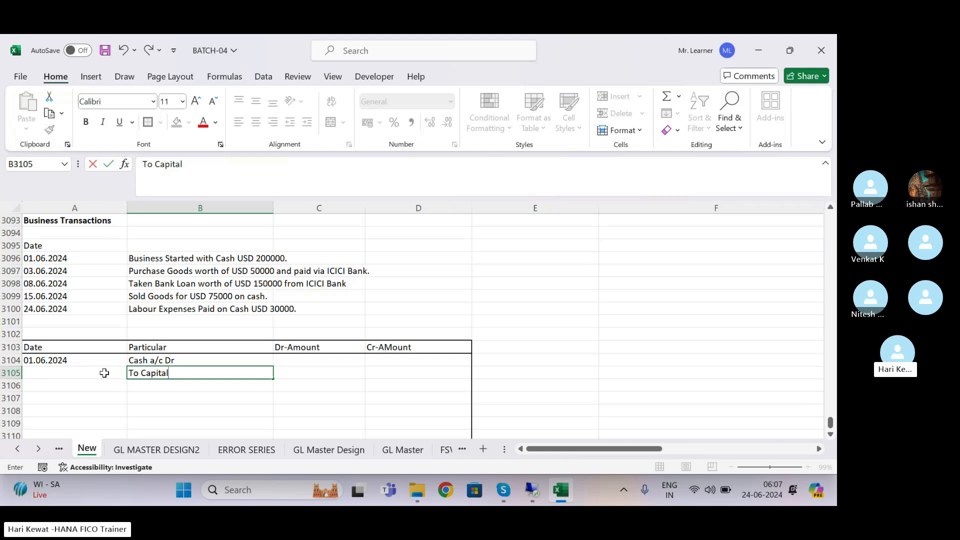
pyautogui.write('a/c')
pyautogui.press('Return')
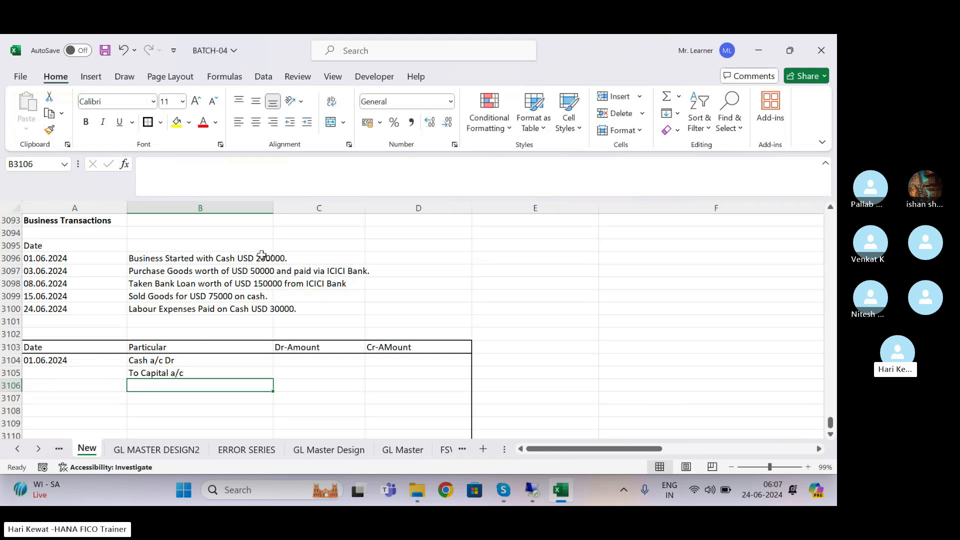
# - Enter 200000 as the debit amount in C3104 and 200000 as the credit amount in D3105
pyautogui.click(304, 361)
pyautogui.write('20')
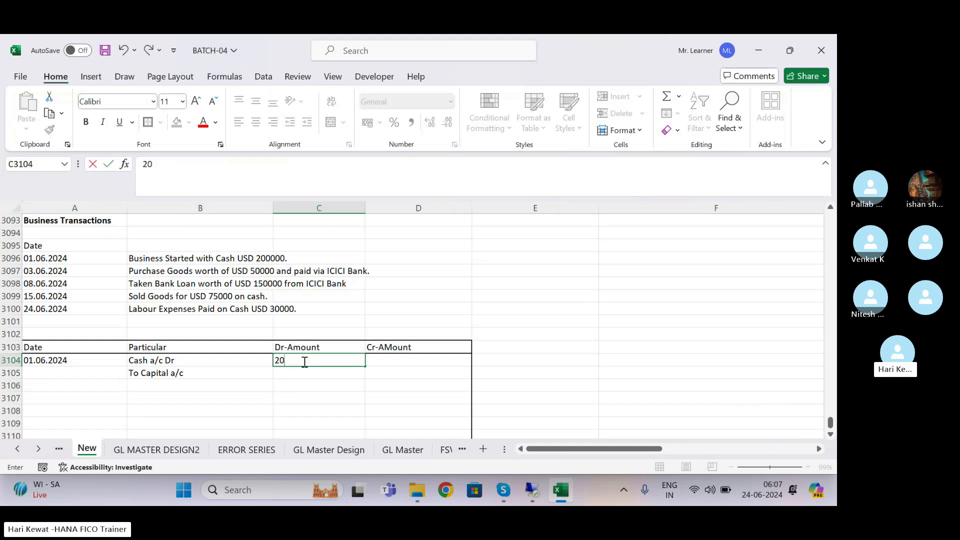
pyautogui.write('0000')
pyautogui.press('Tab')
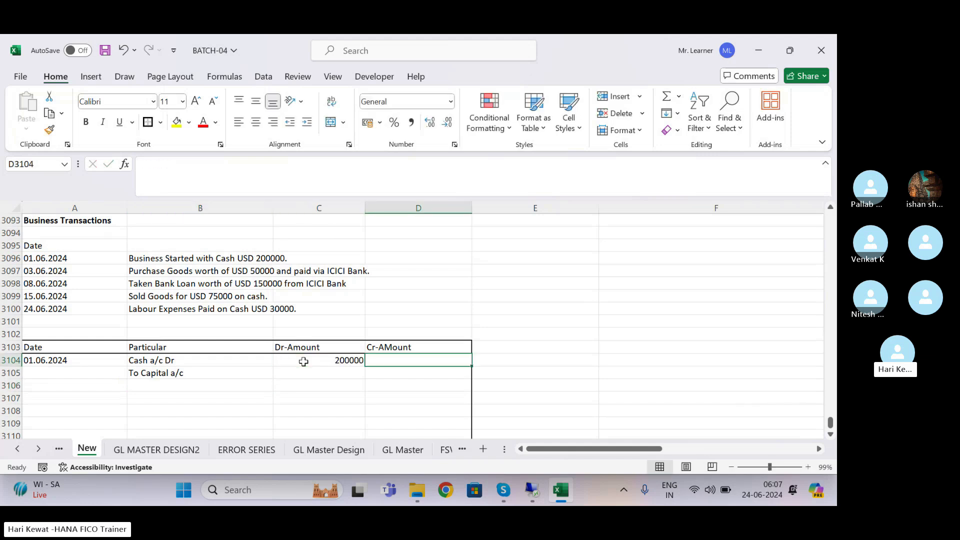
pyautogui.press('Down')
pyautogui.write('200000')
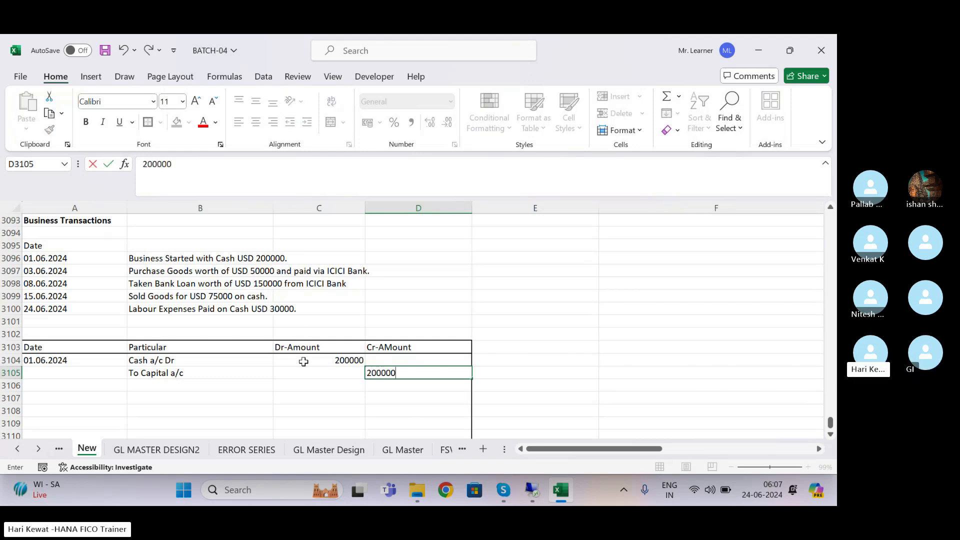
pyautogui.press('Return')
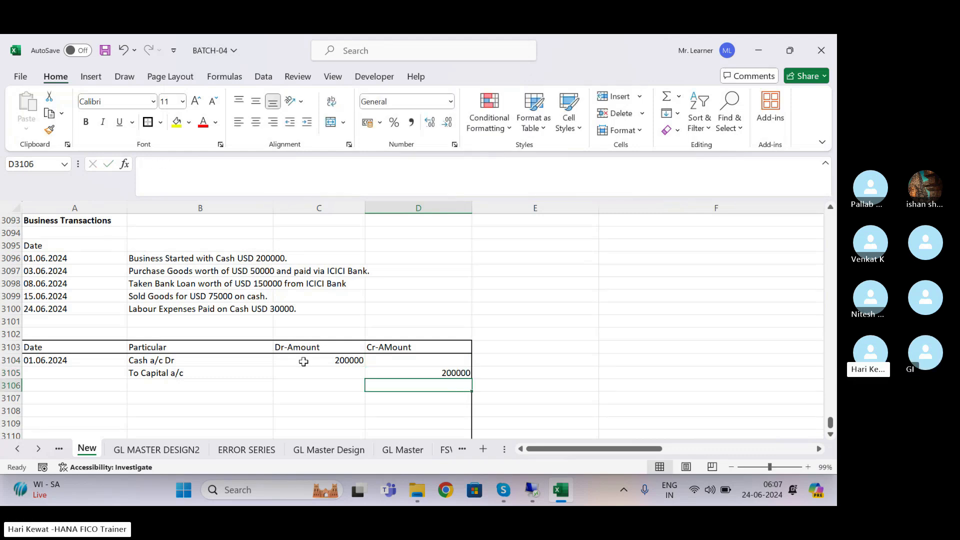
# - Add the narration "(Being Business started)" in B3106 below the capital entry
pyautogui.click(303, 361)
pyautogui.press('Down')
pyautogui.press('Down')
pyautogui.press('Left')
pyautogui.write('Being')
pyautogui.press('BackSpace')
pyautogui.press('BackSpace')
pyautogui.press('BackSpace')
pyautogui.press('BackSpace')
pyautogui.press('BackSpace')
pyautogui.write('(Bei')
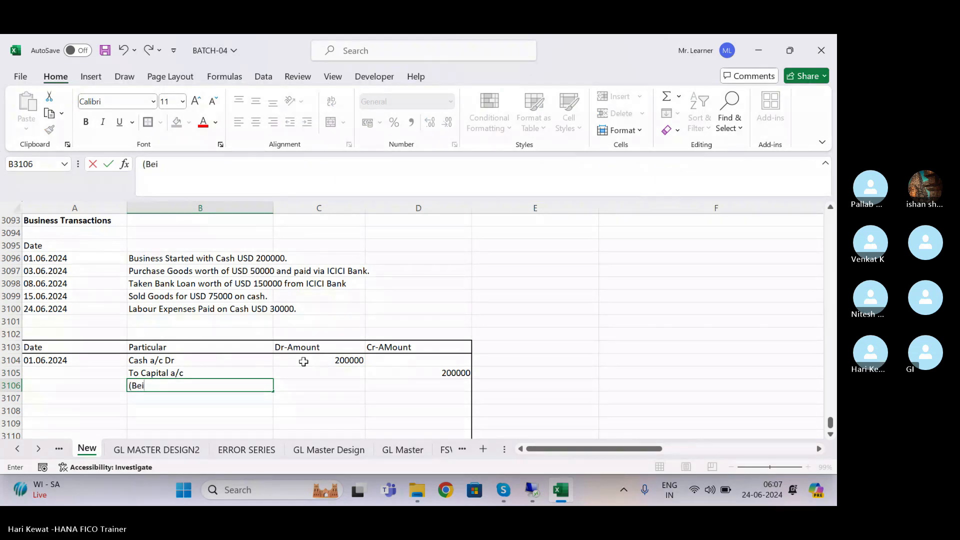
pyautogui.write('ng Business')
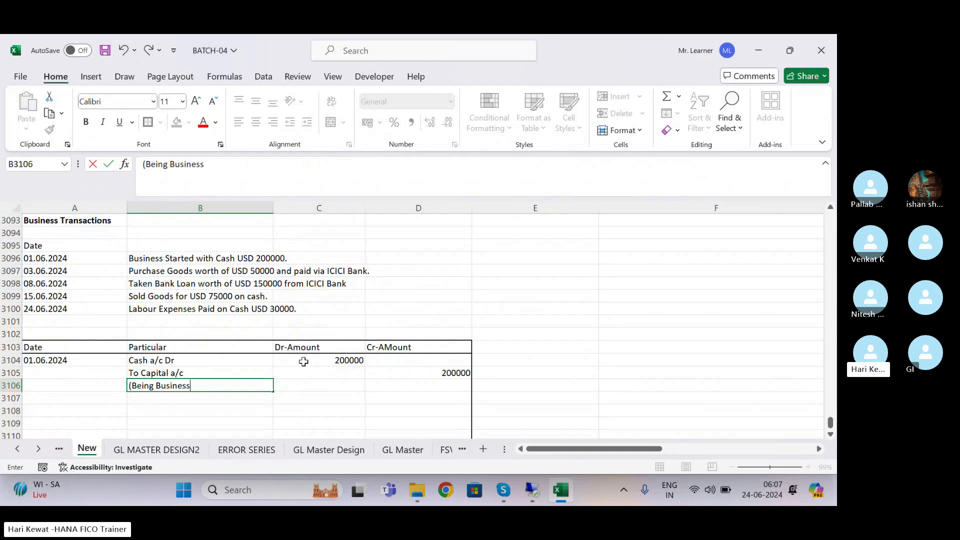
pyautogui.write(' started)')
pyautogui.press('Return')
pyautogui.press('Up')
pyautogui.press('Left')
pyautogui.press('Up')
pyautogui.press('Up')
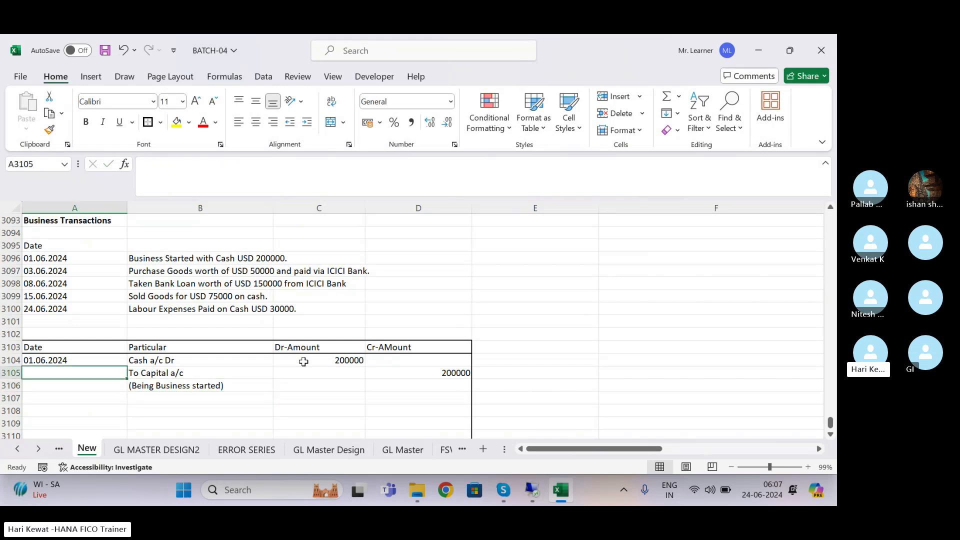
pyautogui.hotkey('shift', 'Down')
pyautogui.hotkey('shift', 'Down')
pyautogui.hotkey('shift', 'Right')
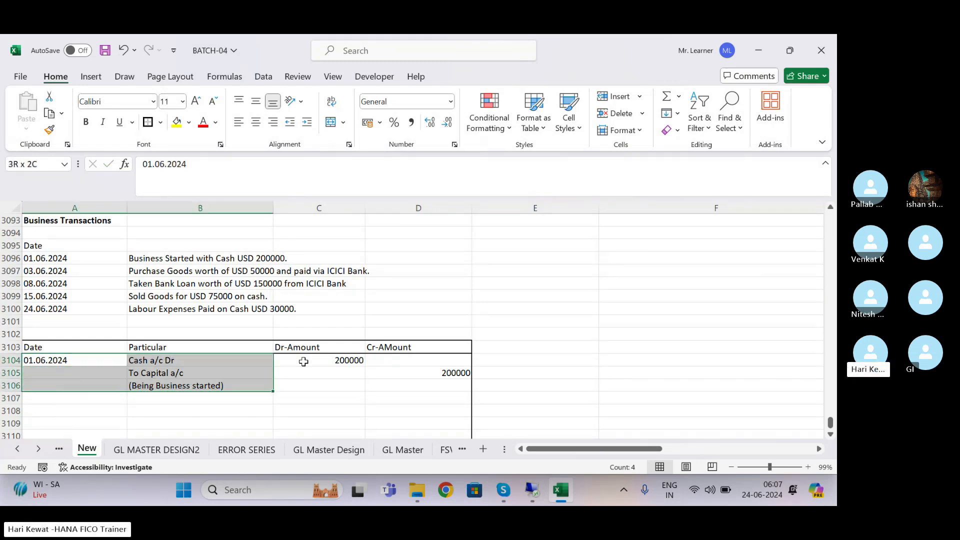
pyautogui.hotkey('shift', 'Right')
pyautogui.hotkey('shift', 'Right')
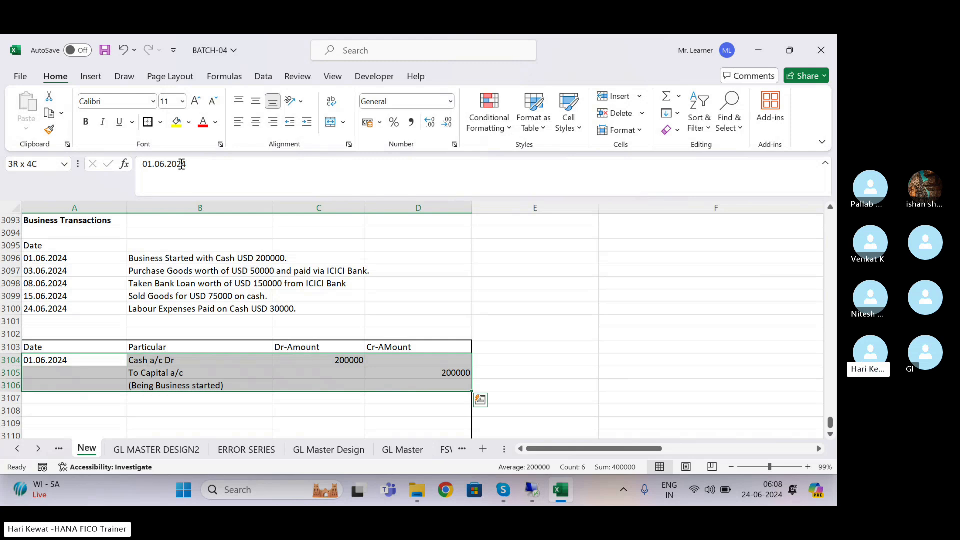
pyautogui.click(48, 385)
pyautogui.hotkey('shift', 'Right')
pyautogui.hotkey('shift', 'Right')
pyautogui.hotkey('shift', 'Right')
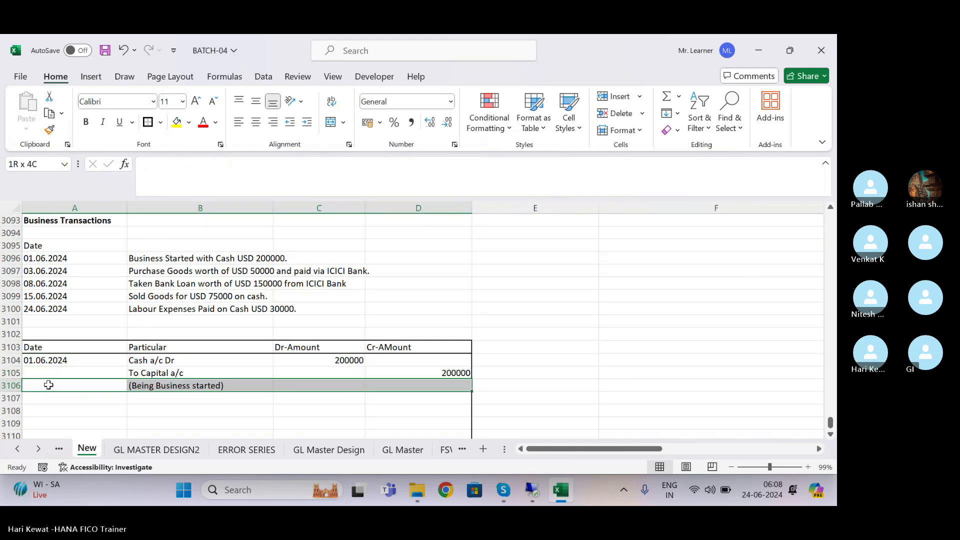
pyautogui.click(160, 122)
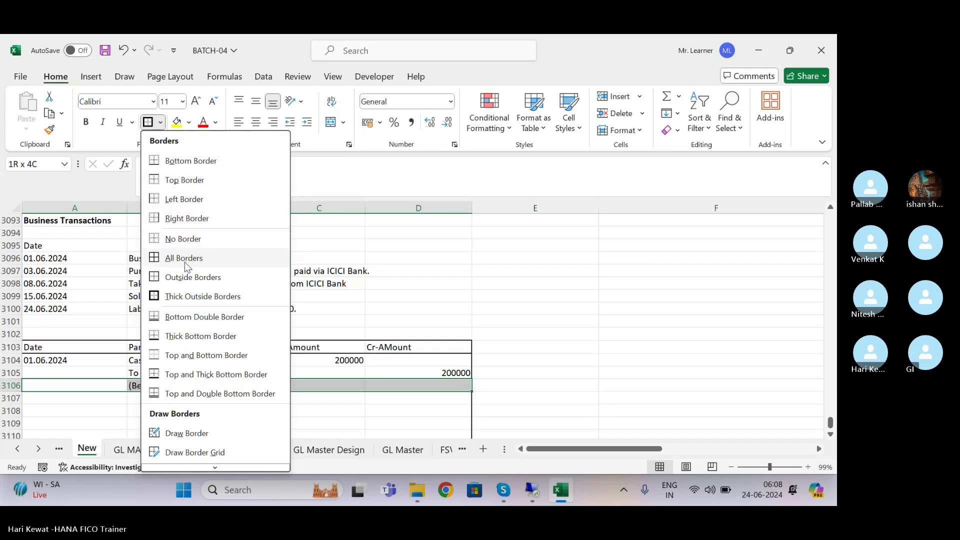
pyautogui.click(93, 392)
pyautogui.click(70, 407)
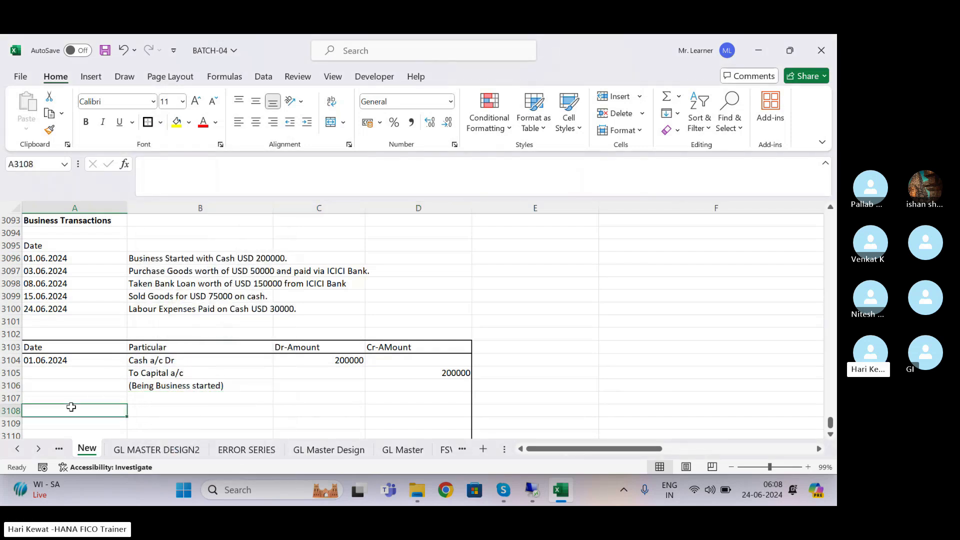
# - Copy the date 03.06.2024 of the goods purchase transaction into cell A3108
pyautogui.click(235, 272)
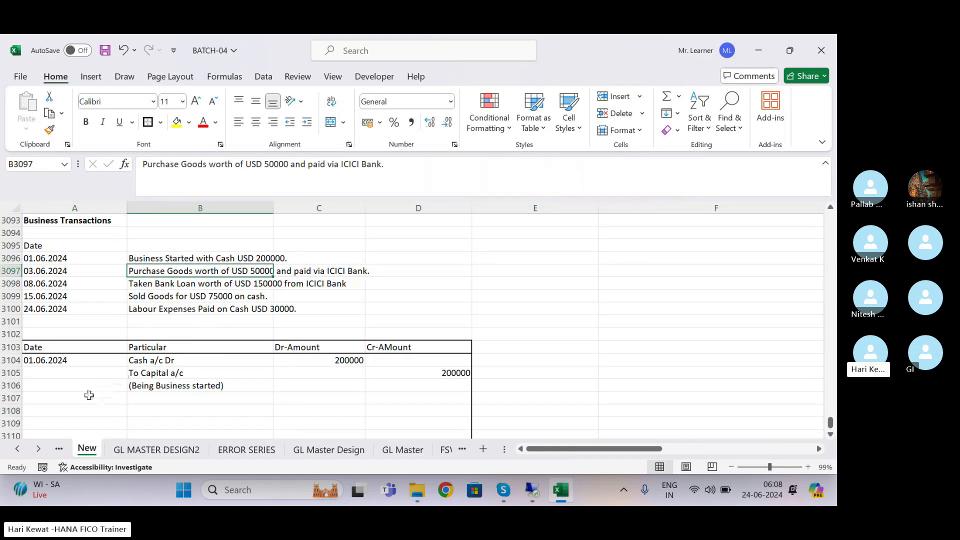
pyautogui.click(69, 407)
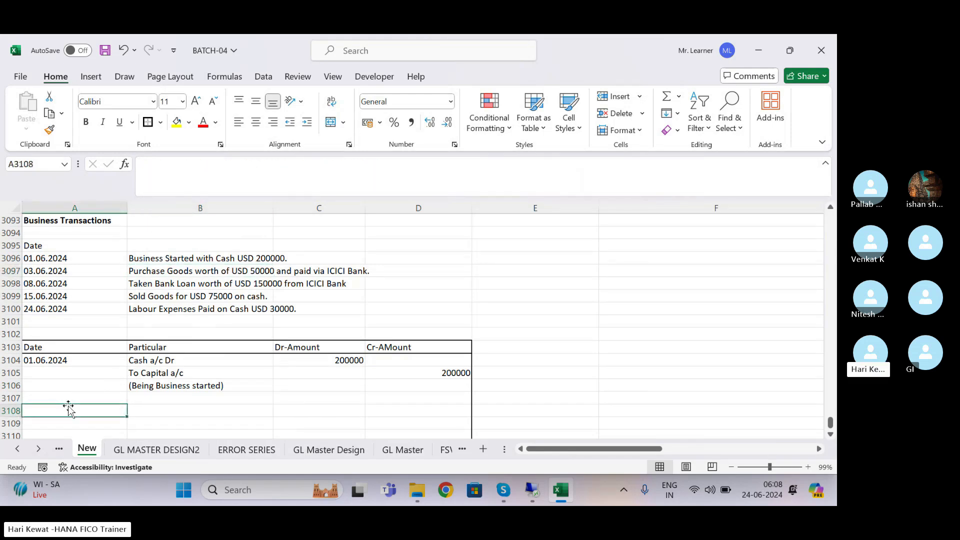
pyautogui.click(61, 269)
pyautogui.hotkey('ctrl', 'c')
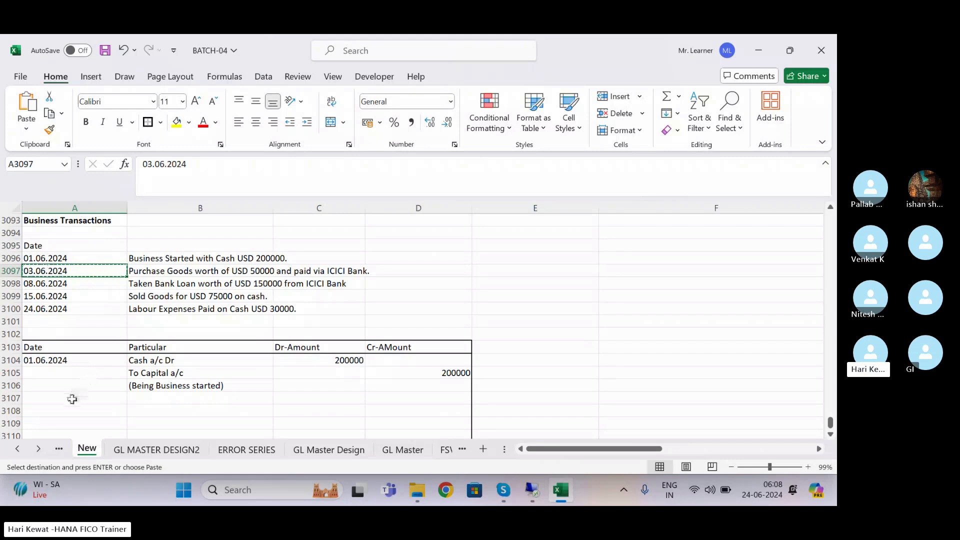
pyautogui.click(69, 407)
pyautogui.hotkey('ctrl', 'v')
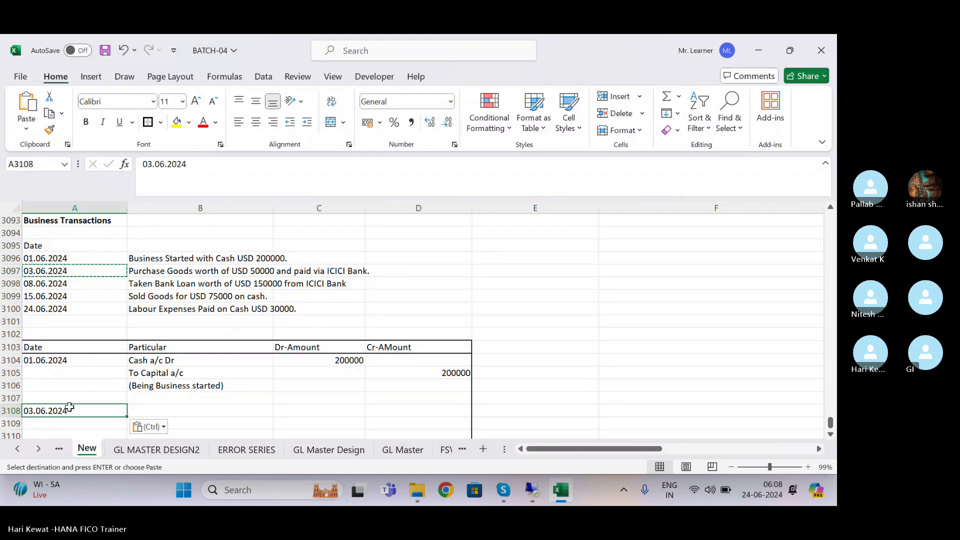
# - Enter the particulars "Purchase a/c Dr" in B3108 and "To ICICI BANK A/C" in B3109
pyautogui.press('Right')
pyautogui.write('P')
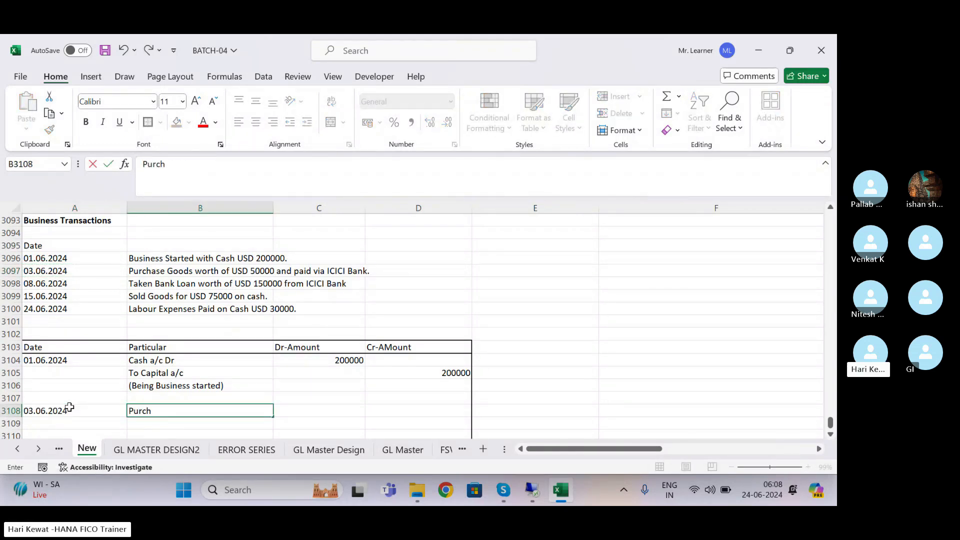
pyautogui.write('urchase a/c Dr')
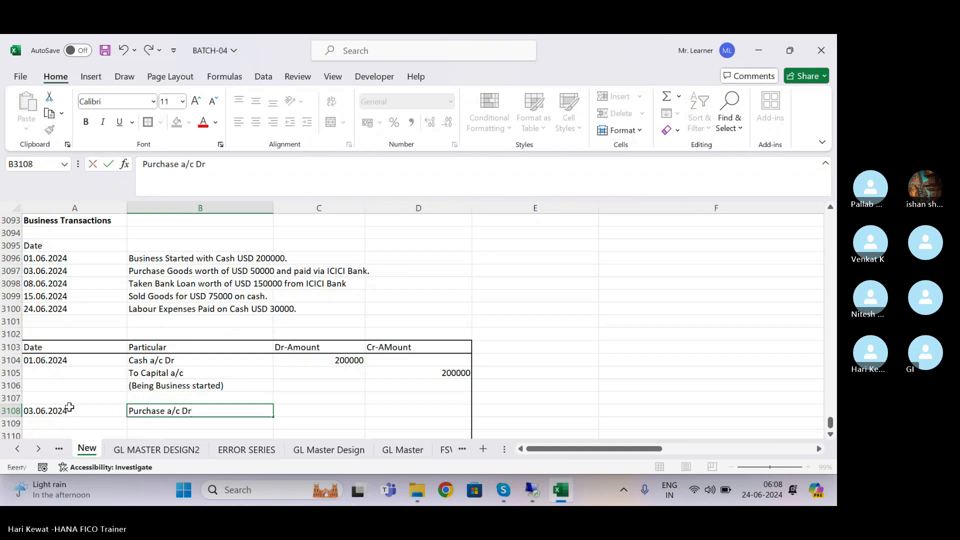
pyautogui.press('Return')
pyautogui.write('To I')
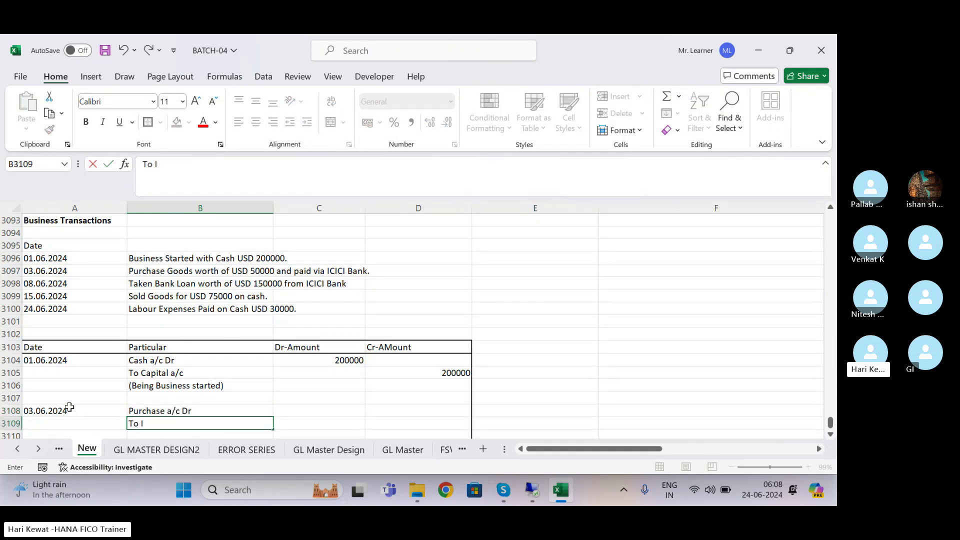
pyautogui.write('cici')
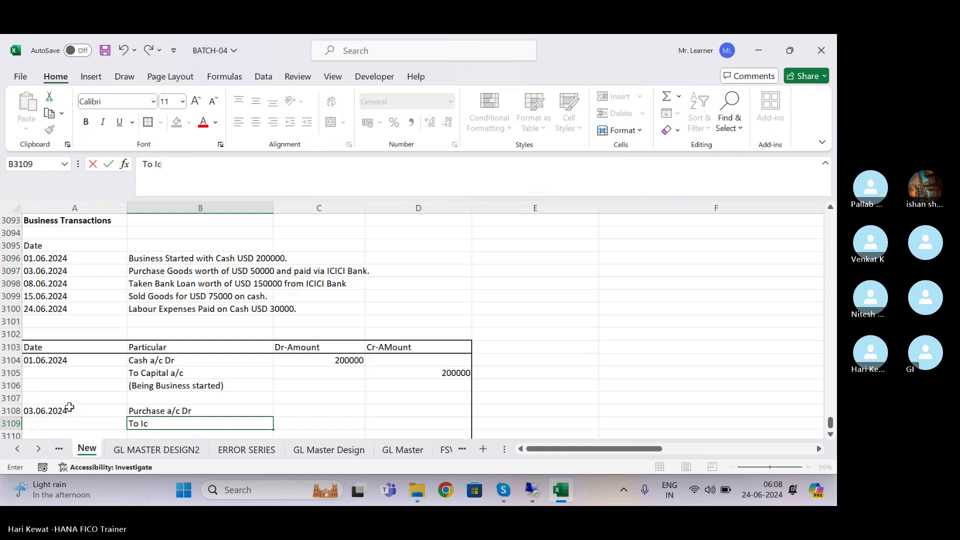
pyautogui.press('BackSpace')
pyautogui.press('BackSpace')
pyautogui.press('BackSpace')
pyautogui.press('BackSpace')
pyautogui.write('CICI BANK')
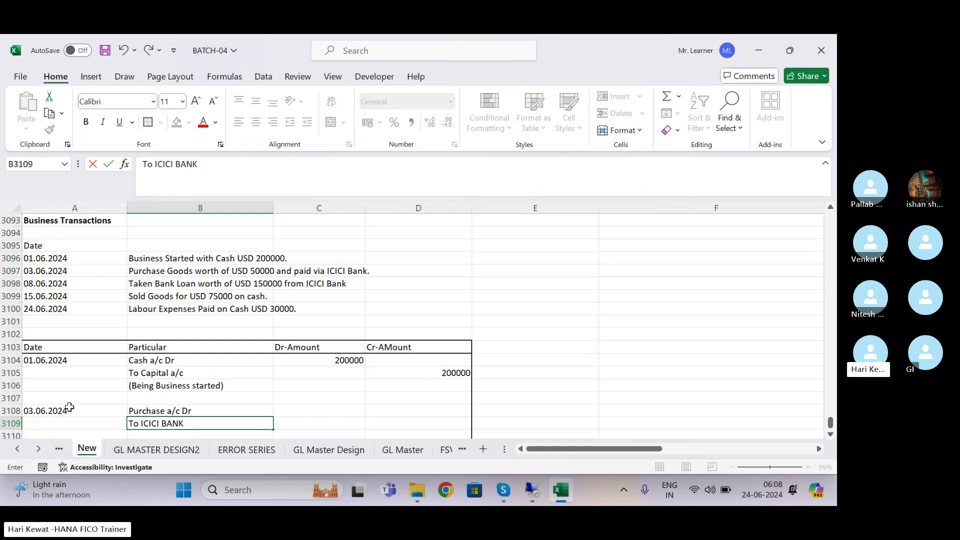
pyautogui.write(' A/C')
pyautogui.press('Return')
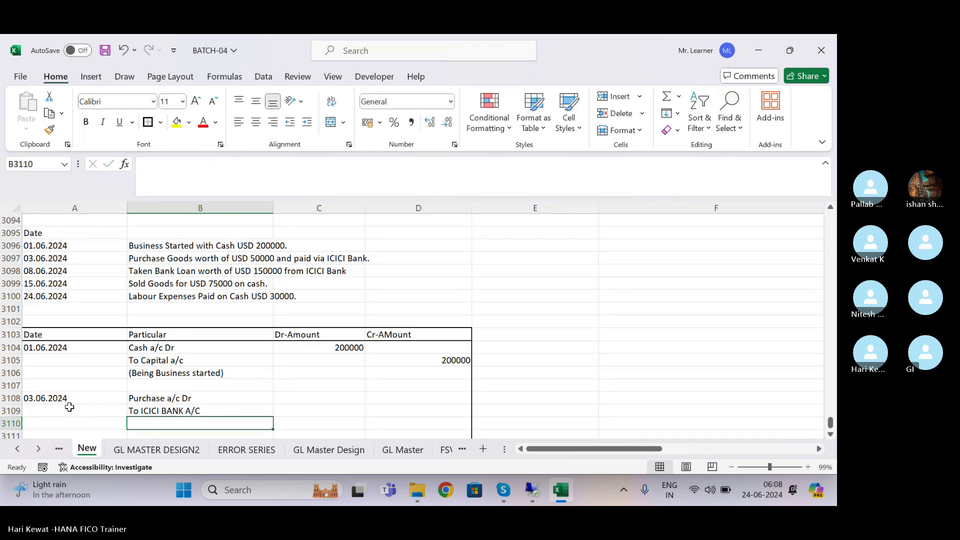
# - Enter 50000 as the debit amount in C3108 and 50000 as the credit amount in D3109
pyautogui.press('Up')
pyautogui.press('Up')
pyautogui.press('Right')
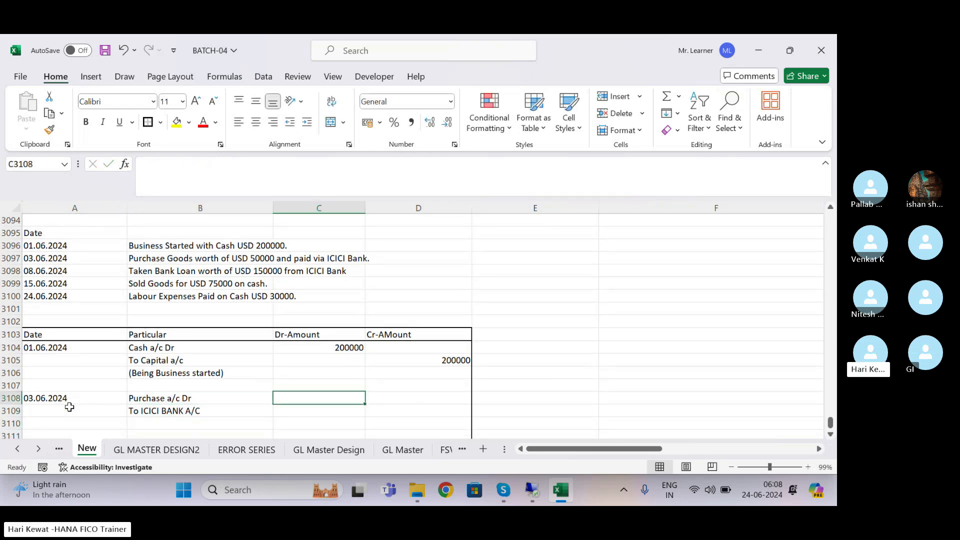
pyautogui.write('50000')
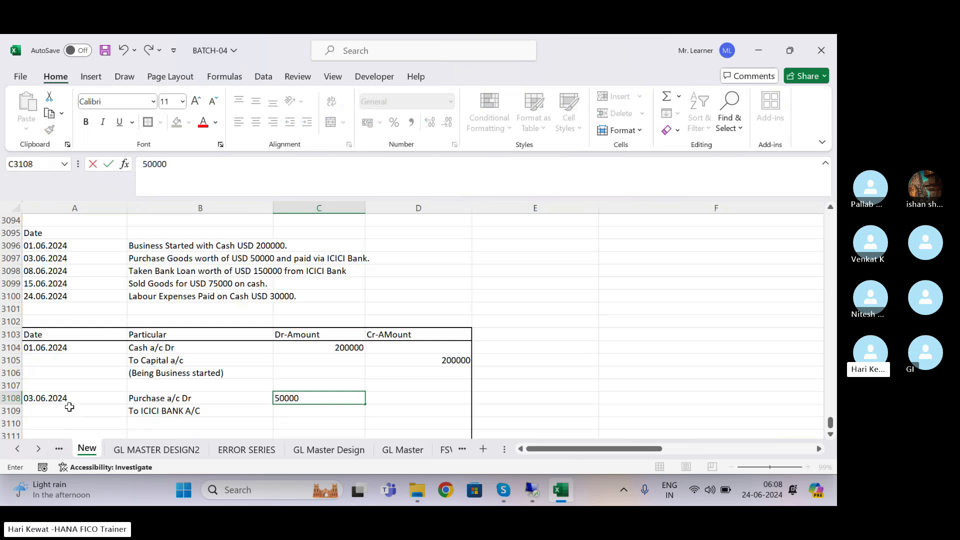
pyautogui.press('Return')
pyautogui.press('Right')
pyautogui.write('50')
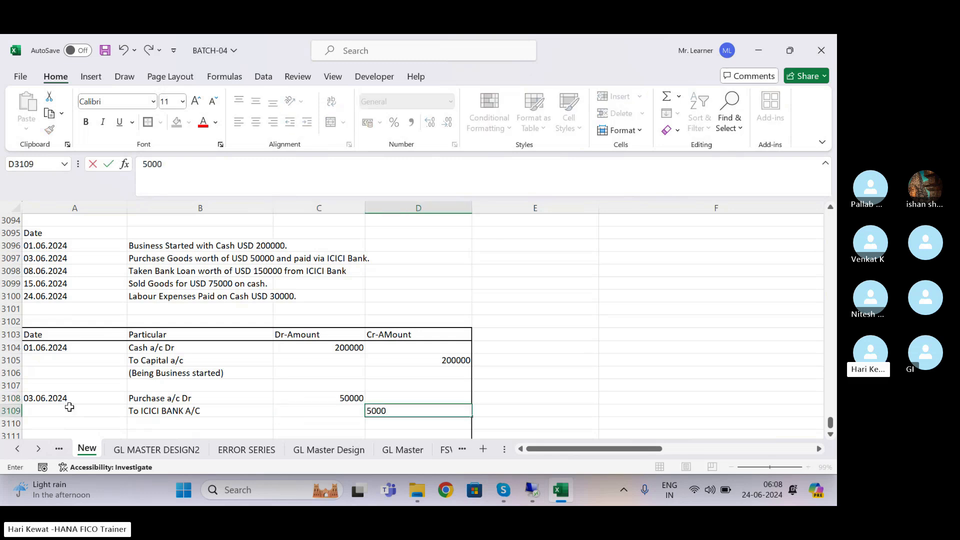
pyautogui.write('000')
pyautogui.press('Return')
# - Add the narration "(Being Goods Purchased)" in B3110 below the purchase entry
pyautogui.press('Left')
pyautogui.press('Left')
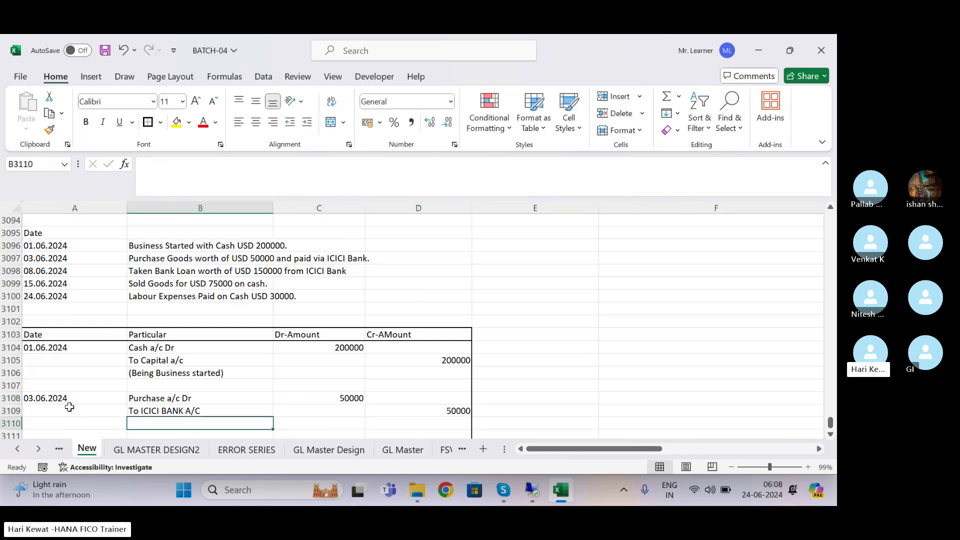
pyautogui.write('(Bein')
pyautogui.write('g Goods P')
pyautogui.write('uechs')
pyautogui.press('BackSpace')
pyautogui.press('BackSpace')
pyautogui.press('BackSpace')
pyautogui.press('BackSpace')
pyautogui.write('rcha')
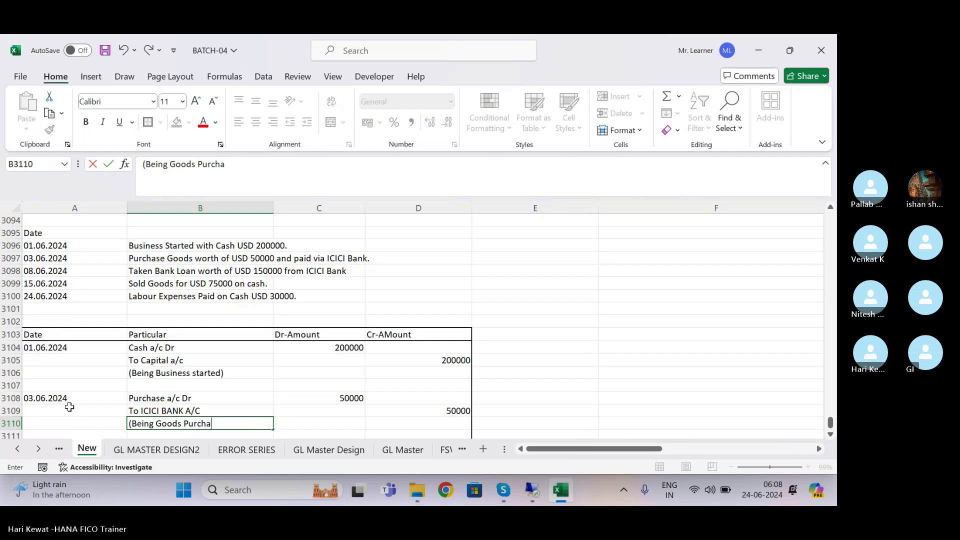
pyautogui.write('sed)')
pyautogui.press('Return')
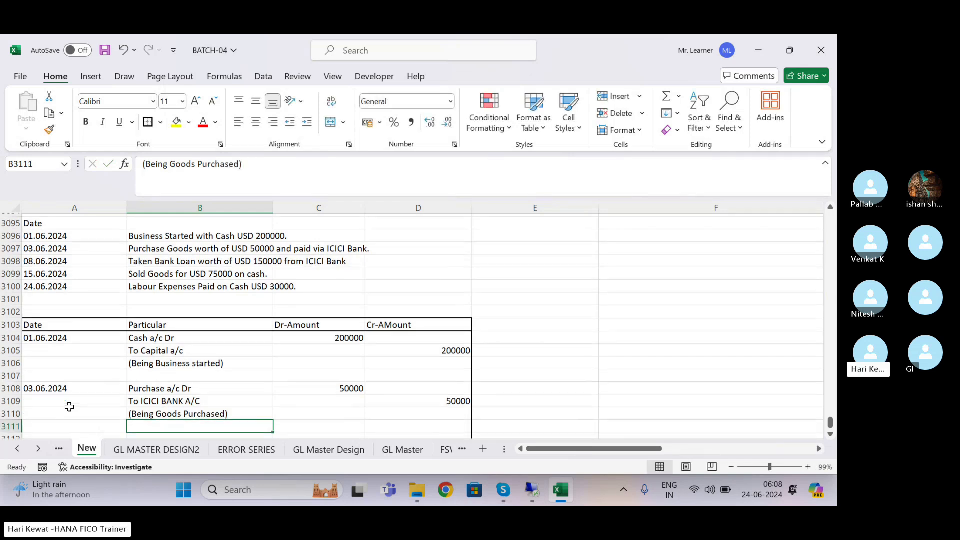
pyautogui.press('Left')
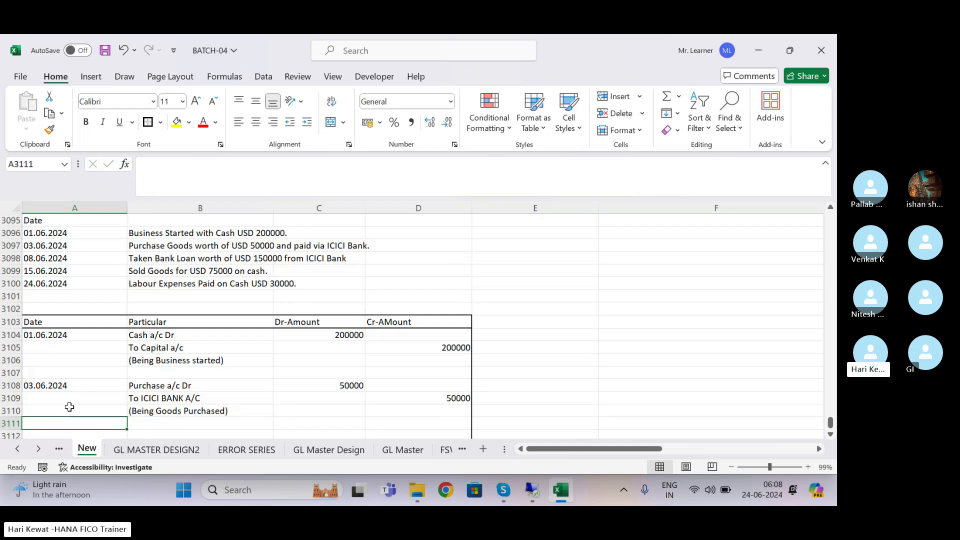
# - Copy the date 08.06.2024 of the bank loan transaction into cell A3112
pyautogui.click(52, 258)
pyautogui.hotkey('ctrl', 'c')
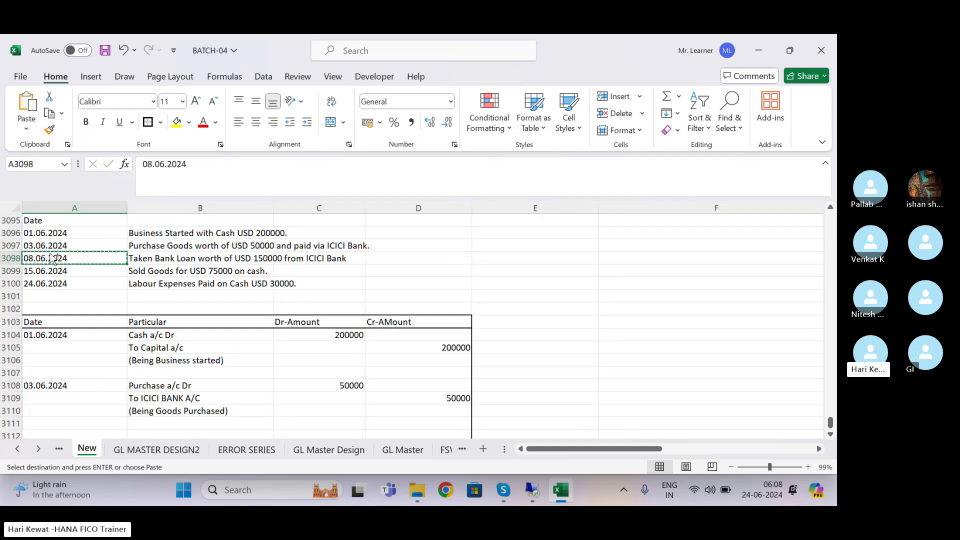
pyautogui.click(67, 433)
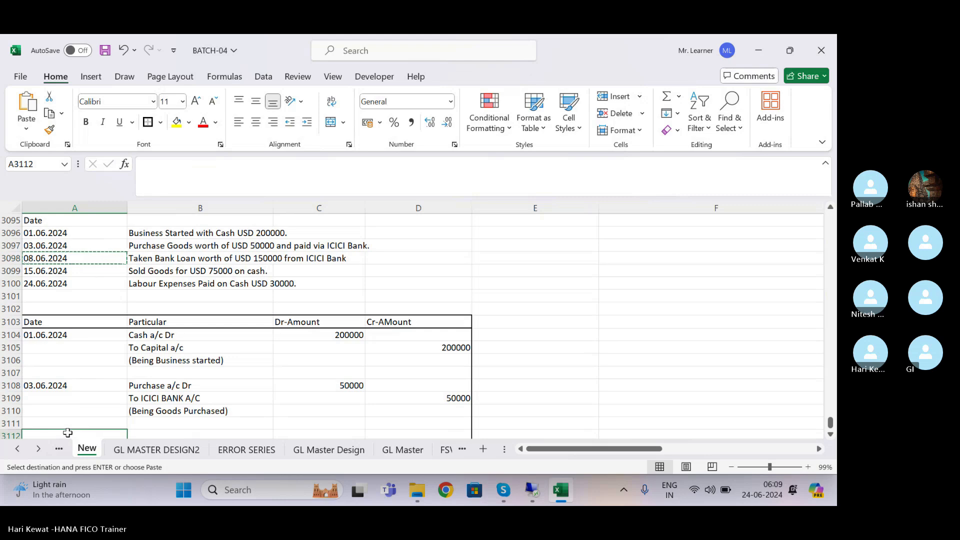
pyautogui.hotkey('ctrl', 'v')
pyautogui.scroll(-3, 68, 433)
# - Review the bank loan transaction dated 08.06.2024 in the transaction list and end the copy mode
pyautogui.press('Up')
pyautogui.press('Up')
pyautogui.press('Up')
pyautogui.press('Up')
pyautogui.press('Up')
pyautogui.press('Up')
pyautogui.press('Up')
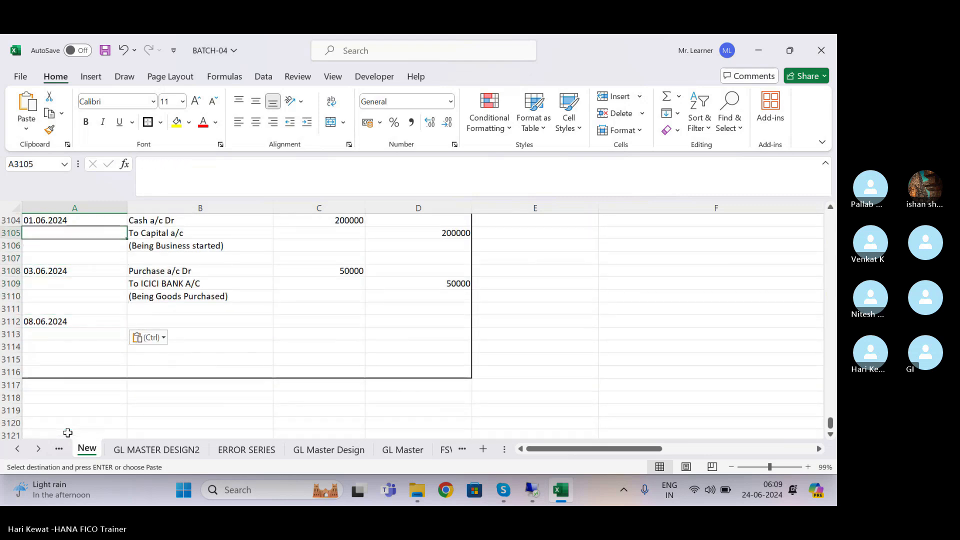
pyautogui.press('Up')
pyautogui.press('Up')
pyautogui.press('Up')
pyautogui.press('Up')
pyautogui.press('Up')
pyautogui.press('Up')
pyautogui.press('Up')
pyautogui.press('Up')
pyautogui.press('Up')
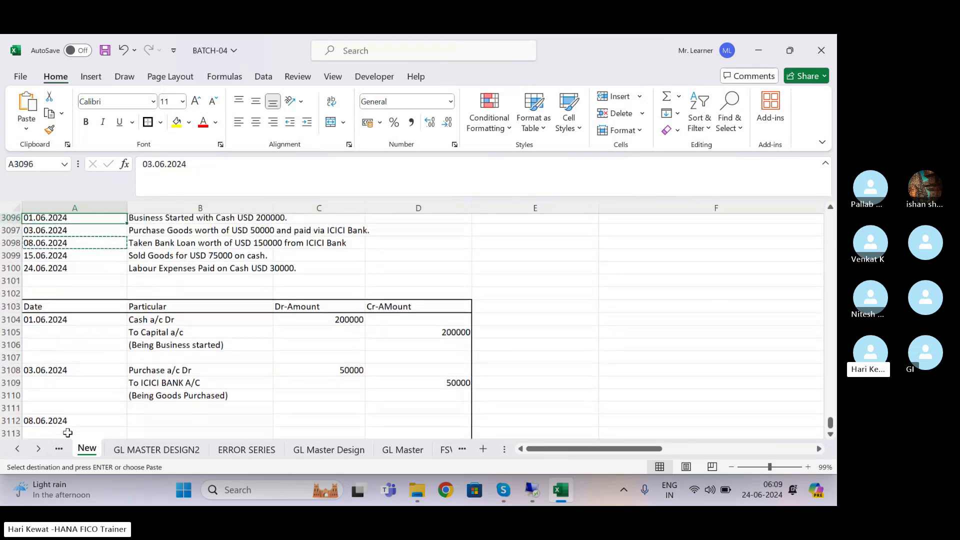
pyautogui.press('Down')
pyautogui.press('Down')
pyautogui.press('Escape')
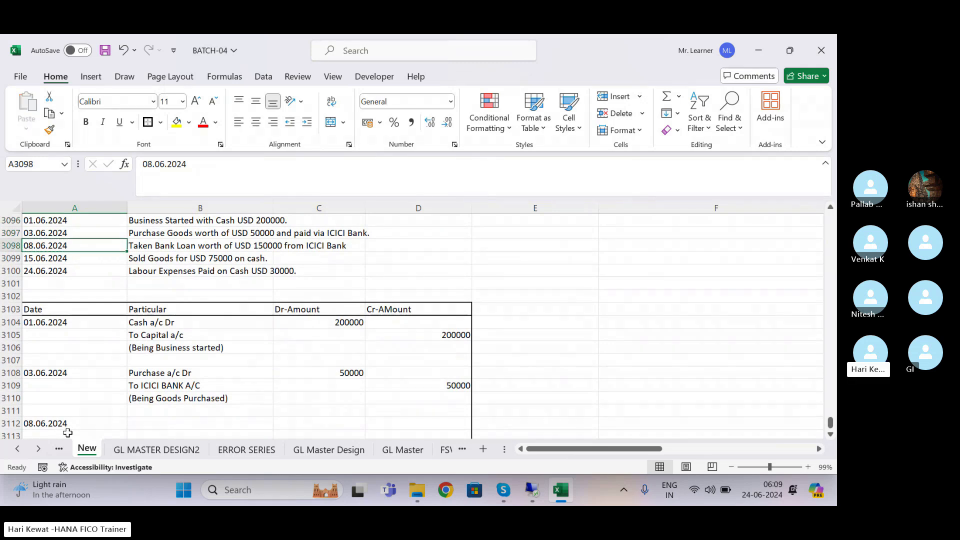
pyautogui.press('Right')
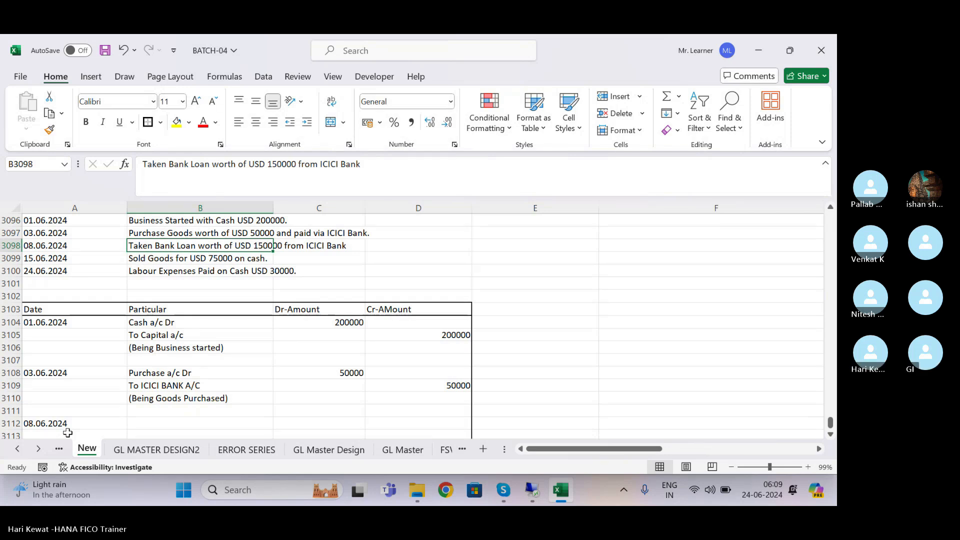
pyautogui.press('Down')
pyautogui.press('Up')
pyautogui.press('Up')
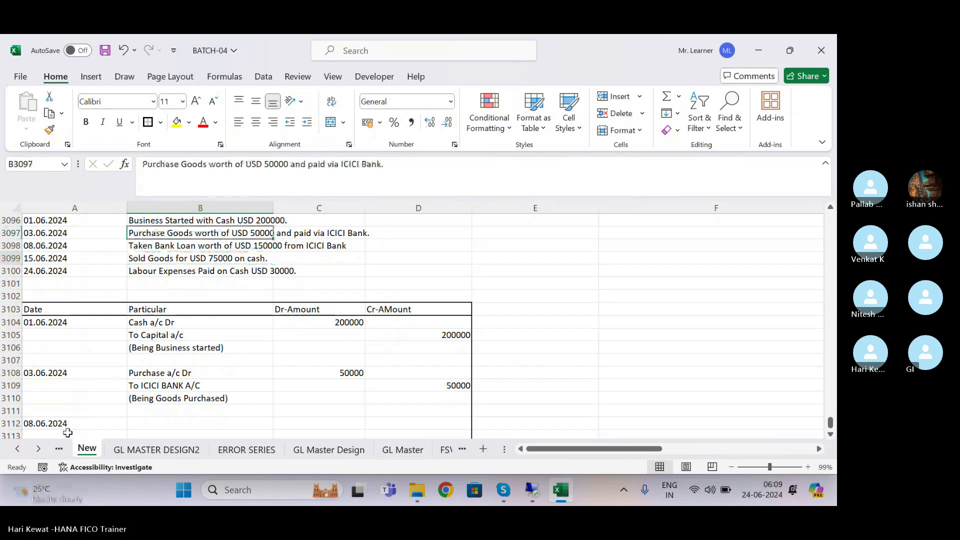
pyautogui.press('Down')
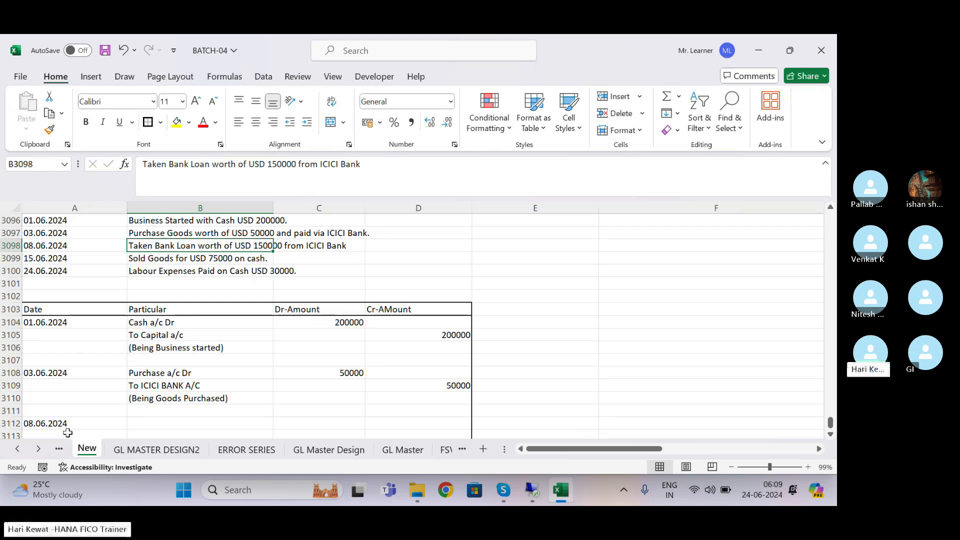
# - Enter the particulars "Bank a/c Dr" in B3112 and "To Bank Loan a/c" in B3113
pyautogui.press('Down')
pyautogui.press('Down')
pyautogui.press('Down')
pyautogui.press('Down')
pyautogui.press('Down')
pyautogui.press('Down')
pyautogui.press('Down')
pyautogui.press('Down')
pyautogui.press('Down')
pyautogui.press('Down')
pyautogui.press('Down')
pyautogui.press('Down')
pyautogui.press('Down')
pyautogui.press('Down')
pyautogui.press('Down')
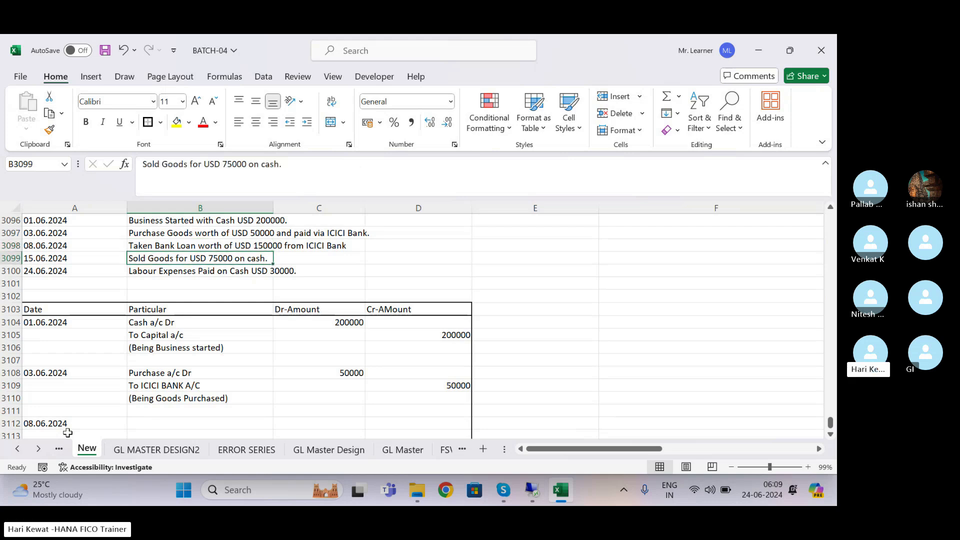
pyautogui.press('Up')
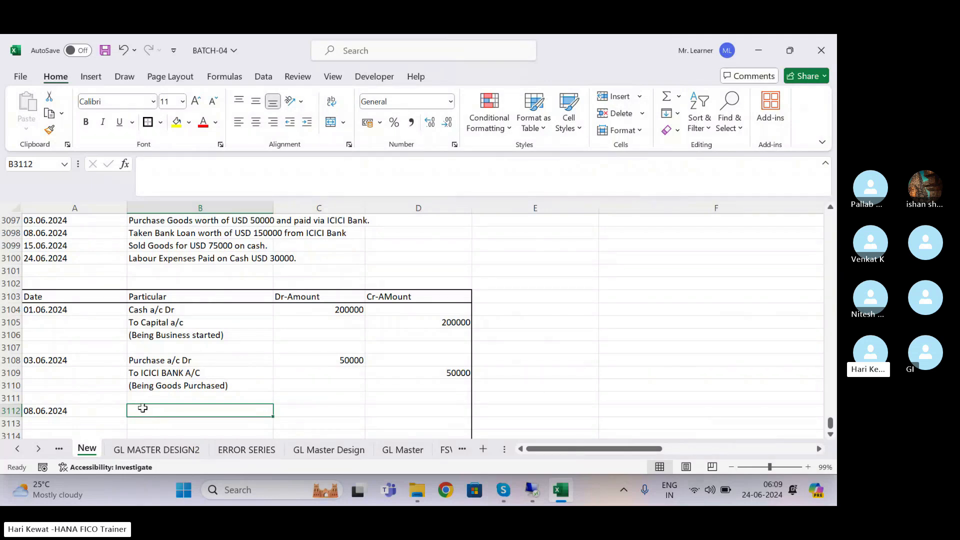
pyautogui.write('Bank a/c Dr')
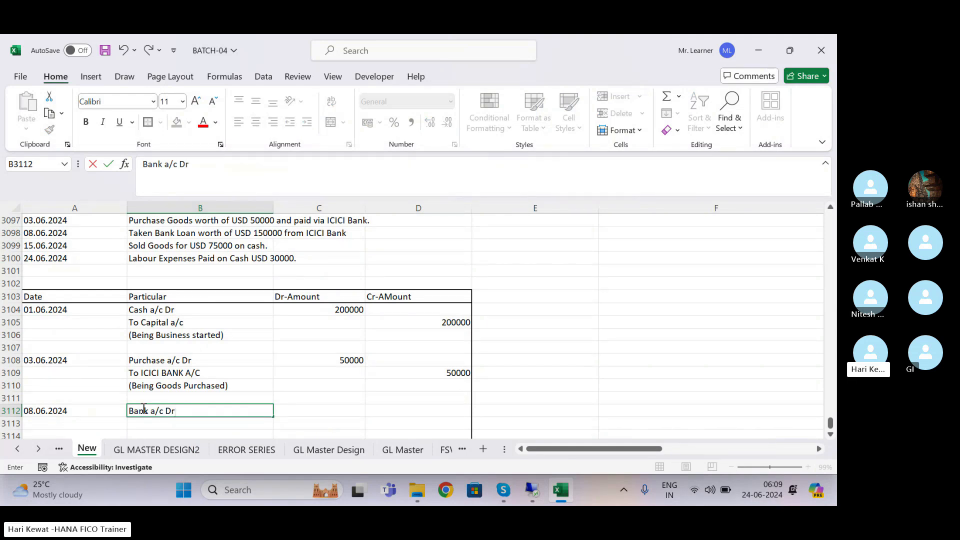
pyautogui.press('Return')
pyautogui.click(143, 408)
pyautogui.write('To')
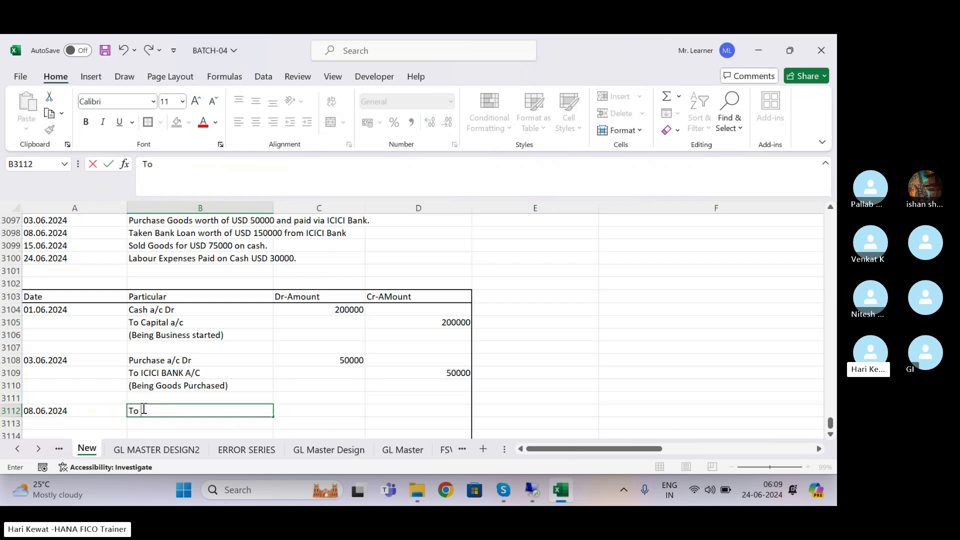
pyautogui.press('Escape')
pyautogui.press('Return')
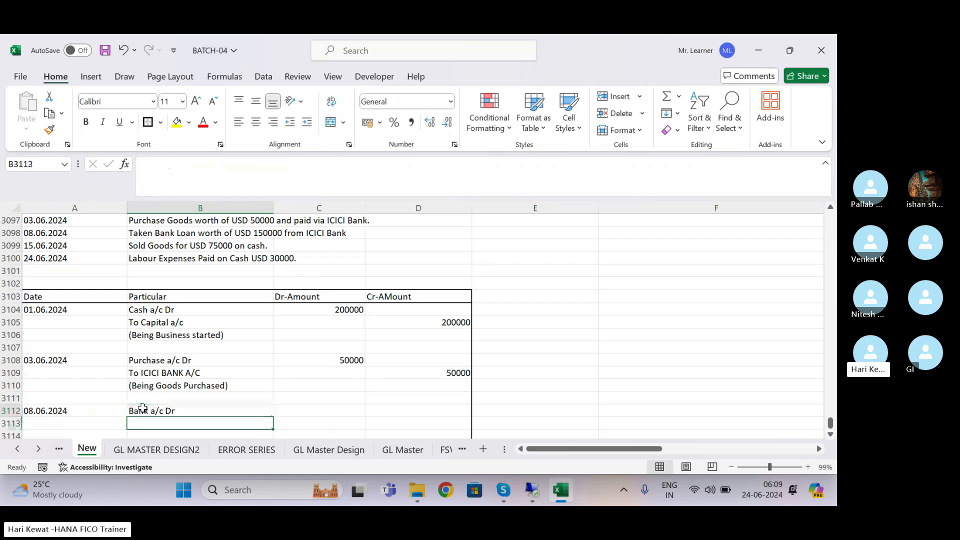
pyautogui.write('To Bank Loan')
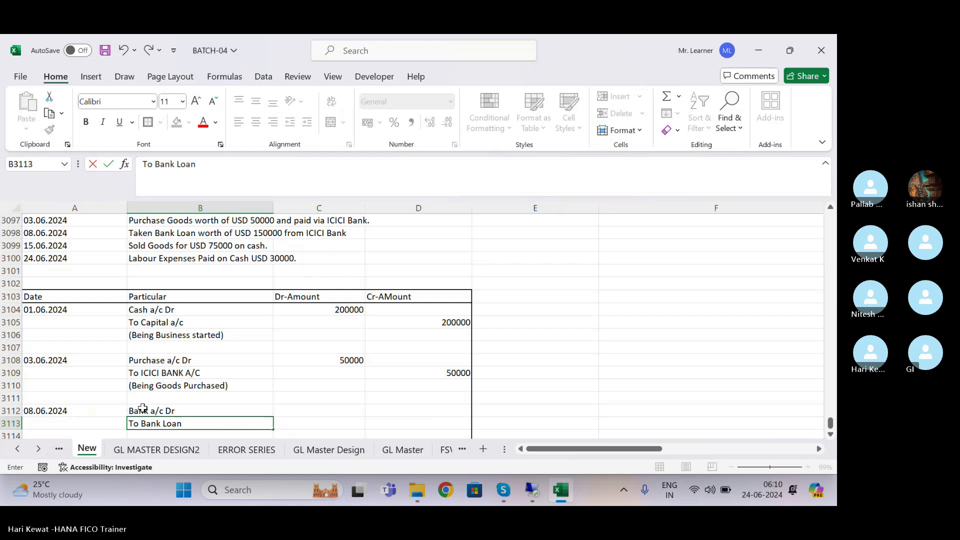
pyautogui.write(' a/c')
pyautogui.press('Return')
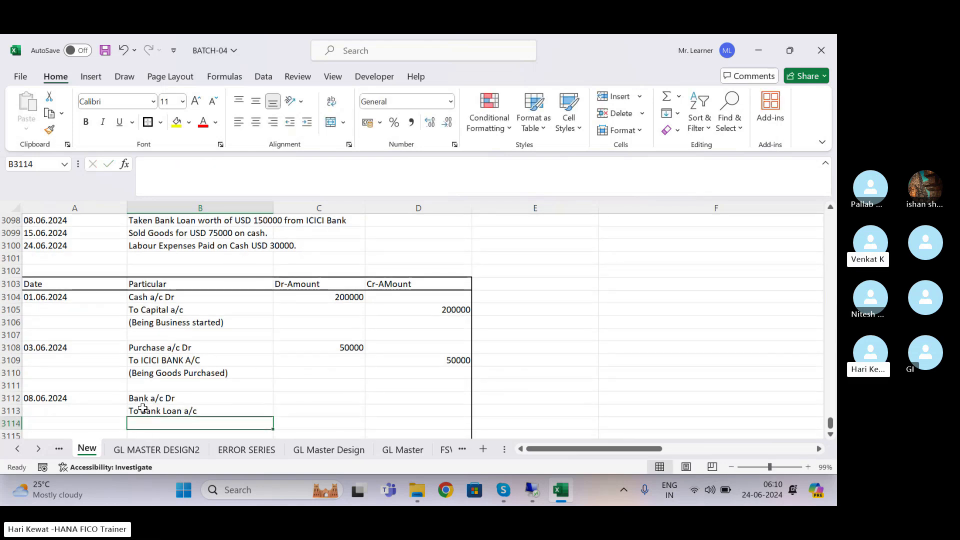
# - Save the workbook with the particulars of the bank loan entry
pyautogui.press('Up')
pyautogui.press('Up')
pyautogui.press('Up')
pyautogui.press('Up')
pyautogui.press('Down')
pyautogui.press('Down')
pyautogui.hotkey('ctrl', 's')
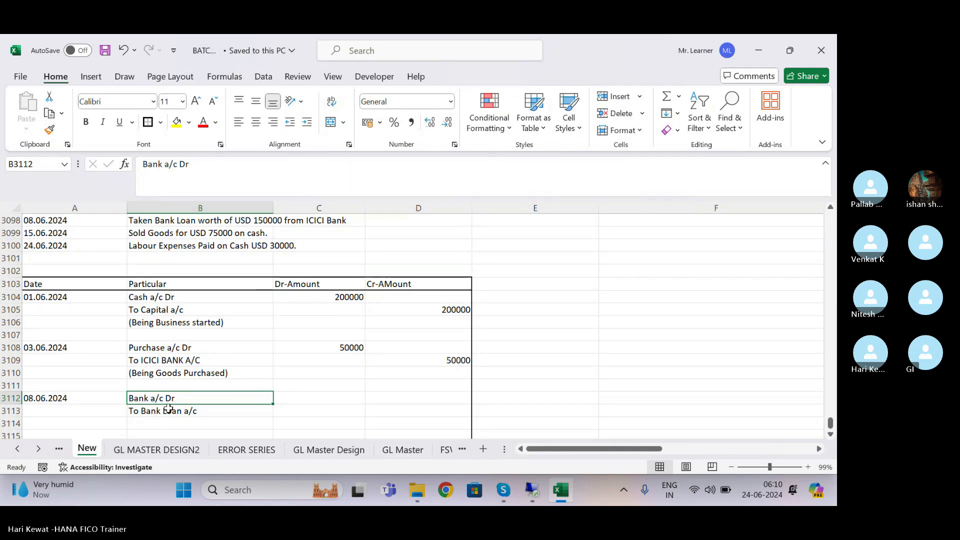
# - Enter 150000 as the debit amount in C3112 and 150000 as the credit amount in D3113
pyautogui.click(151, 409)
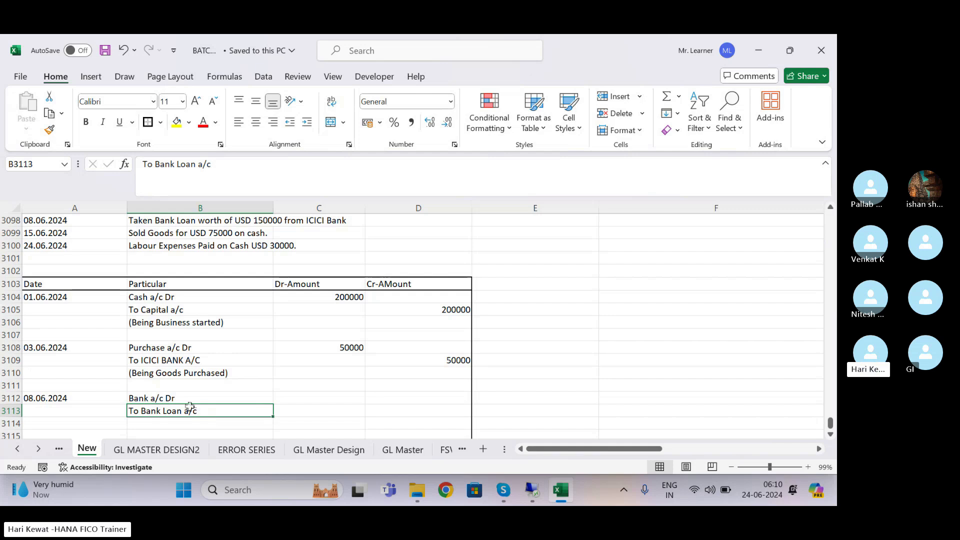
pyautogui.click(163, 398)
pyautogui.click(300, 397)
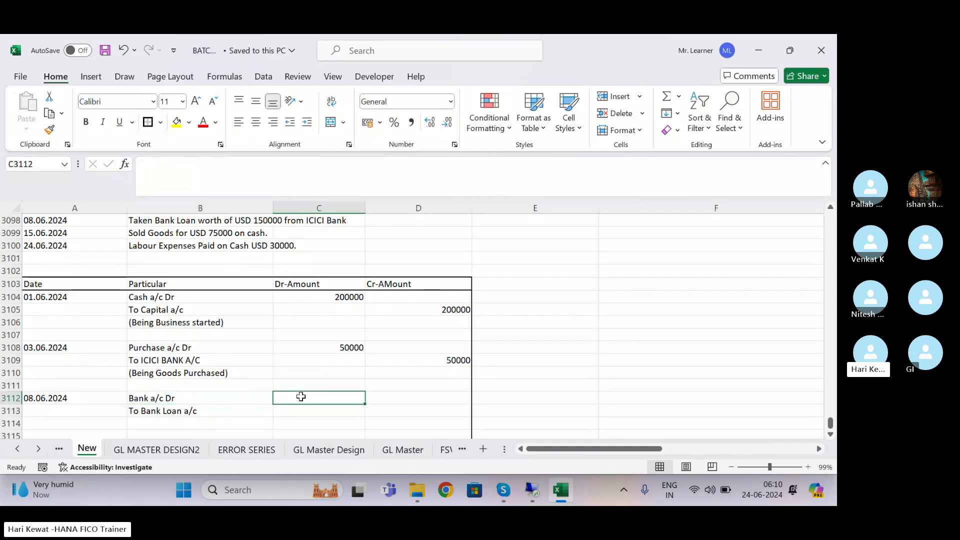
pyautogui.write('15')
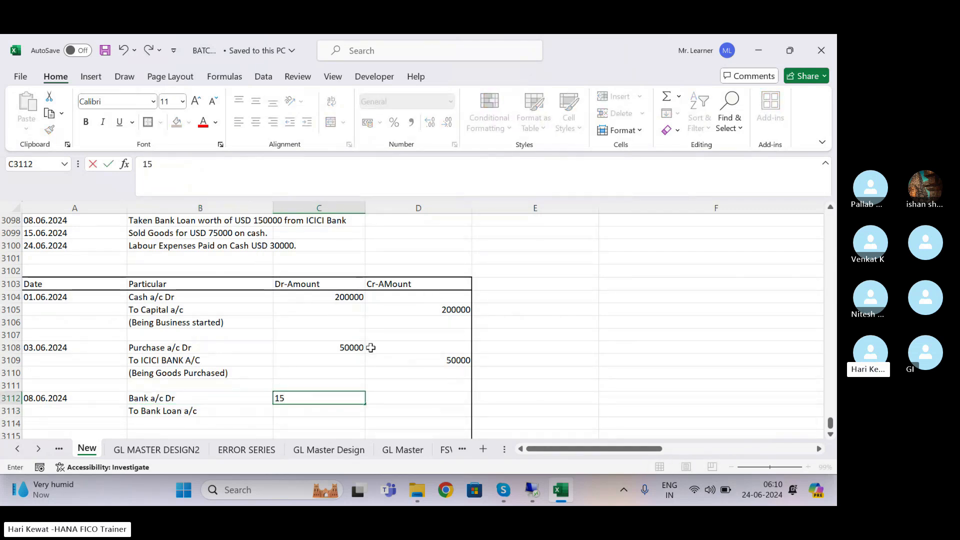
pyautogui.write('0000')
pyautogui.press('Return')
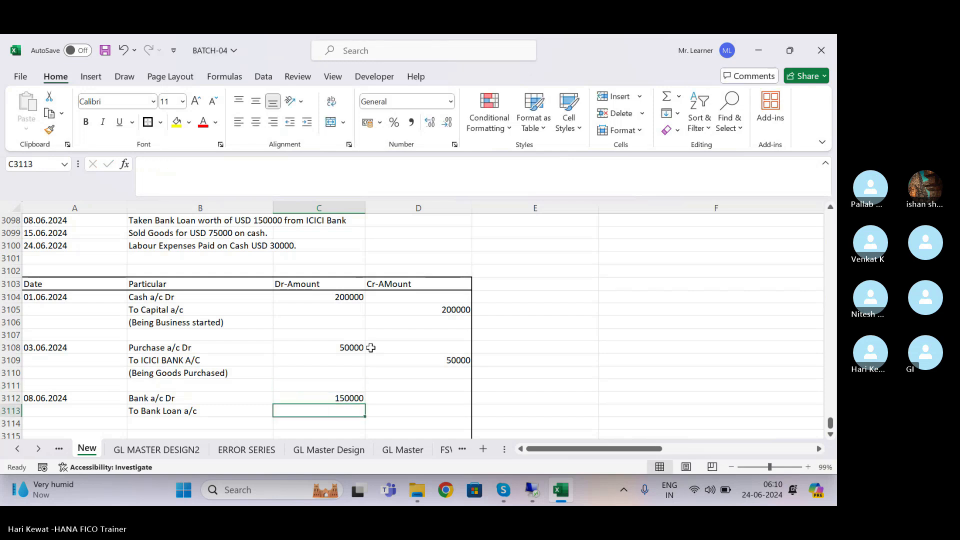
pyautogui.press('Tab')
pyautogui.write('15000')
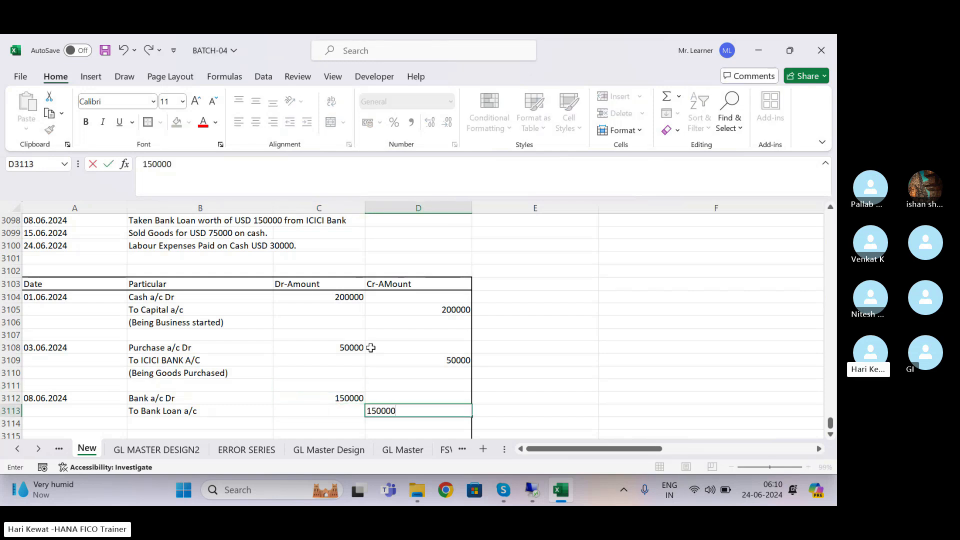
pyautogui.write('0')
pyautogui.press('Return')
# - Add the narration "(Being Loan Taken)" in B3114 below the bank loan entry
pyautogui.press('Left')
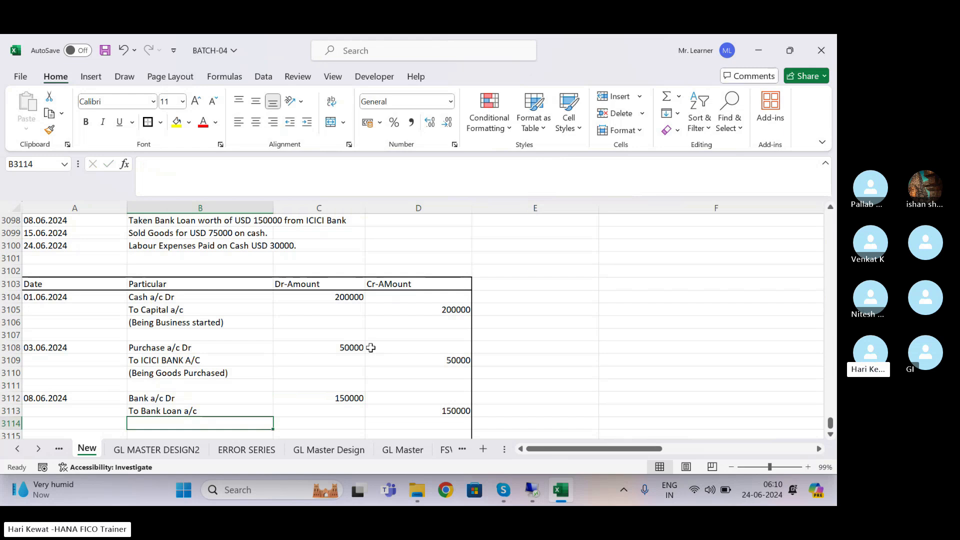
pyautogui.write('(Being Loan Taken)')
pyautogui.press('Return')
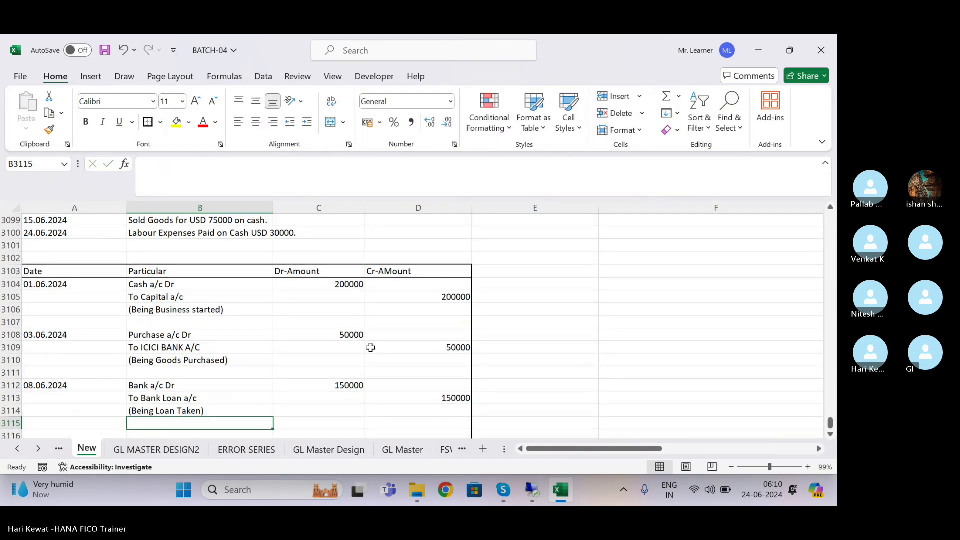
# - Copy the date 15.06.2024 of the goods sale transaction into cell A3116
pyautogui.click(58, 220)
pyautogui.hotkey('ctrl', 'c')
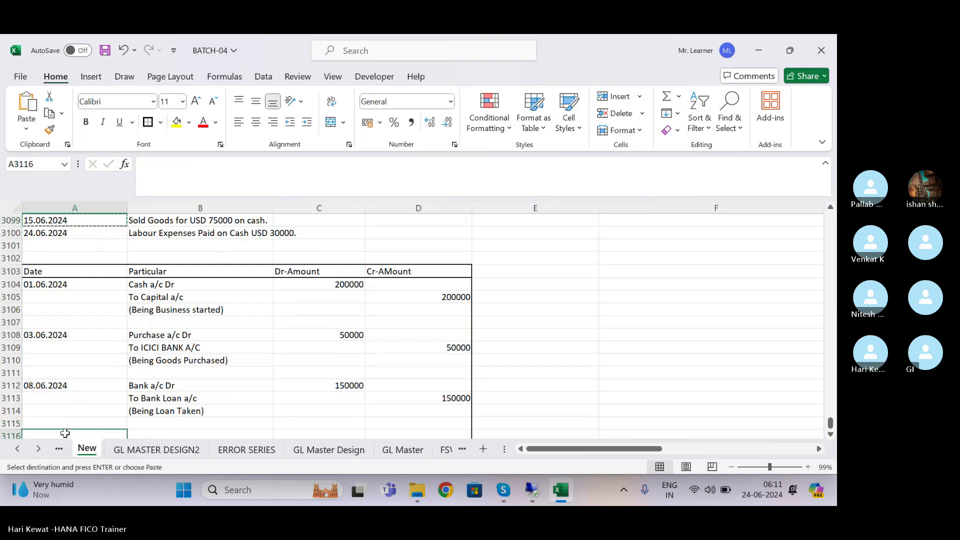
pyautogui.click(66, 435)
pyautogui.scroll(-3, 65, 433)
pyautogui.hotkey('ctrl', 'v')
# - Review the goods sale transaction dated 15.06.2024 in the transaction list and end the copy mode
pyautogui.press('Up')
pyautogui.press('Up')
pyautogui.press('Up')
pyautogui.press('Up')
pyautogui.press('Up')
pyautogui.press('Up')
pyautogui.press('Up')
pyautogui.press('Up')
pyautogui.press('Up')
pyautogui.press('Up')
pyautogui.press('Up')
pyautogui.press('Up')
pyautogui.press('Up')
pyautogui.press('Up')
pyautogui.press('Up')
pyautogui.press('Up')
pyautogui.press('Up')
pyautogui.press('Right')
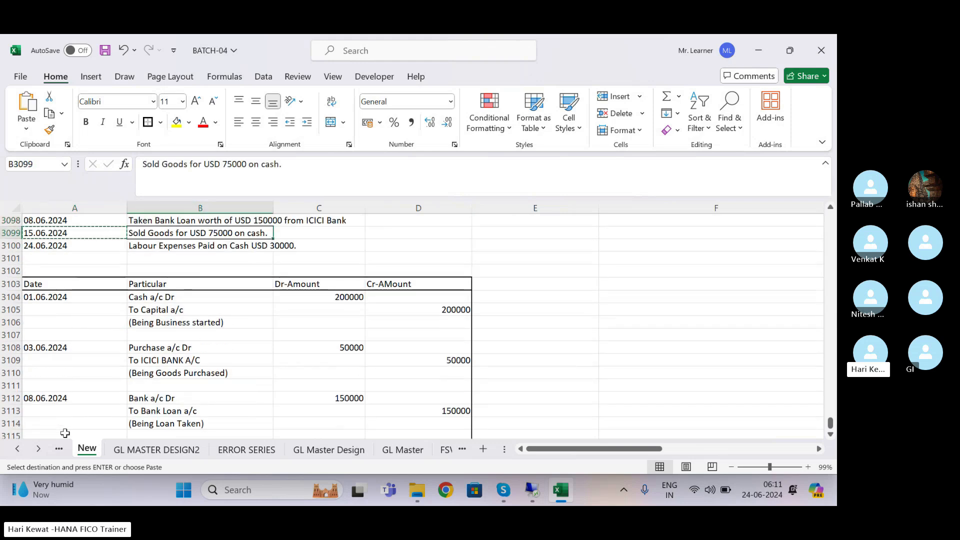
pyautogui.press('Escape')
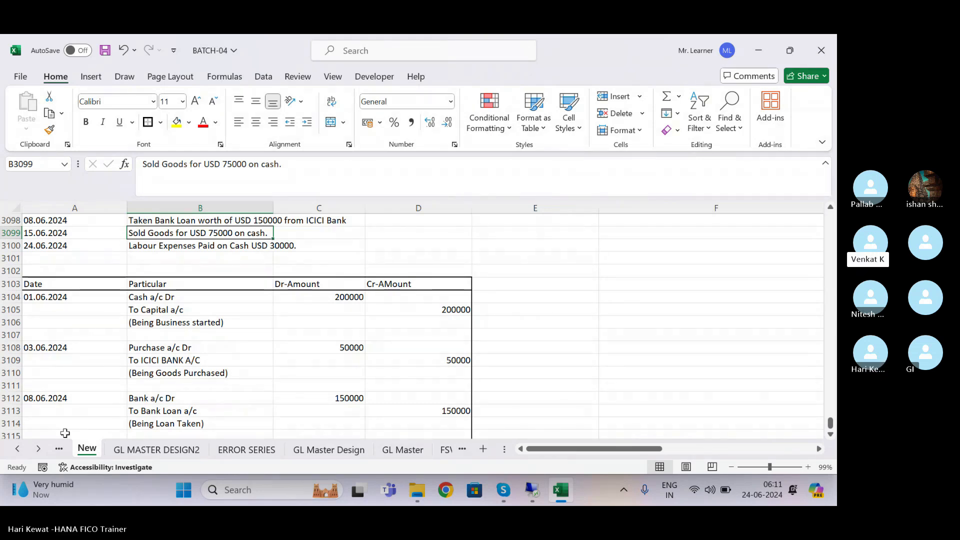
# - Enter the particulars "Cash a/c Dr" in B3116 and "To Sales a/c" in B3117
pyautogui.press('Down')
pyautogui.press('Down')
pyautogui.press('Down')
pyautogui.press('Down')
pyautogui.press('Down')
pyautogui.press('Down')
pyautogui.press('Down')
pyautogui.press('Down')
pyautogui.press('Down')
pyautogui.press('Down')
pyautogui.press('Down')
pyautogui.press('Down')
pyautogui.press('Down')
pyautogui.press('Down')
pyautogui.press('Down')
pyautogui.press('Down')
pyautogui.press('Down')
pyautogui.press('Down')
pyautogui.press('Down')
pyautogui.press('Down')
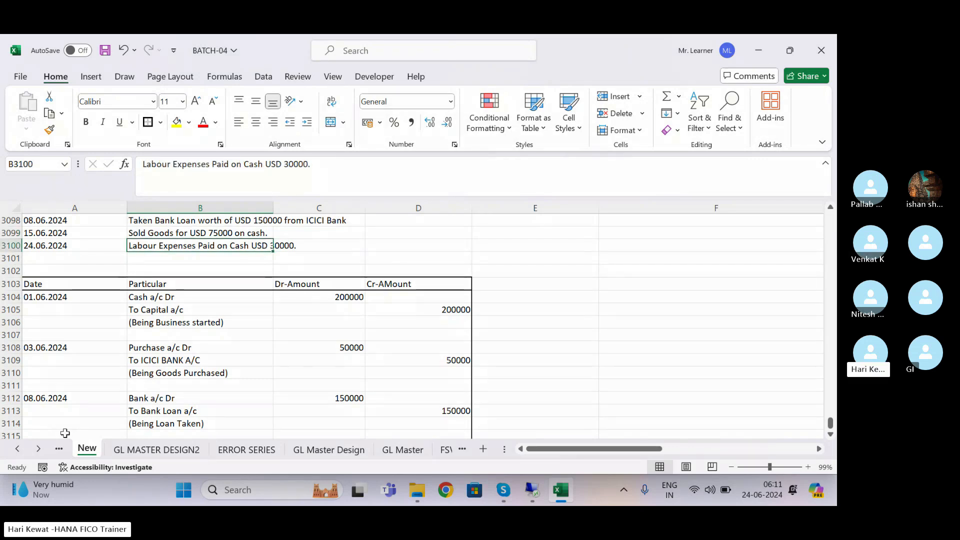
pyautogui.press('Up')
pyautogui.press('Up')
pyautogui.press('Up')
pyautogui.press('Up')
pyautogui.press('Up')
pyautogui.press('Up')
pyautogui.press('Down')
pyautogui.write('C')
pyautogui.write('a/c Dr')
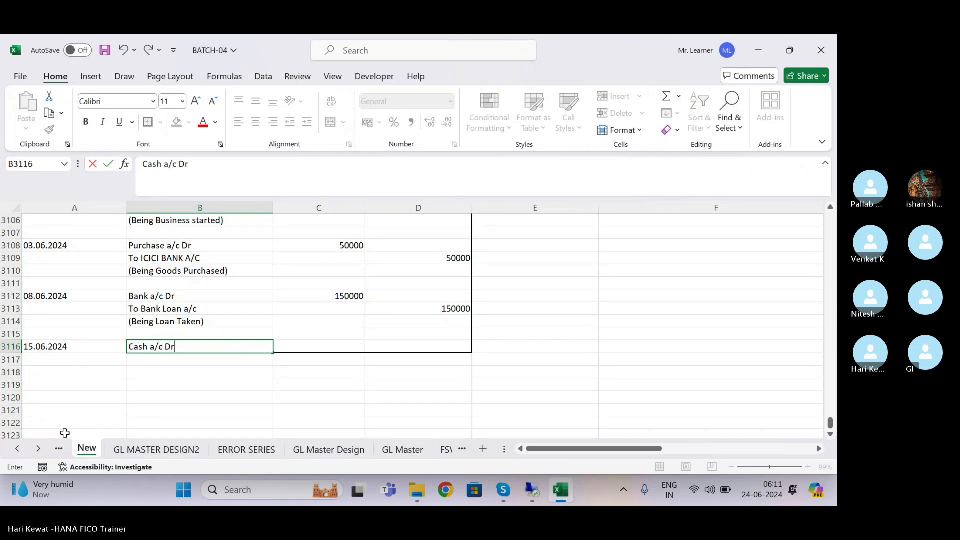
pyautogui.press('Return')
pyautogui.write('To')
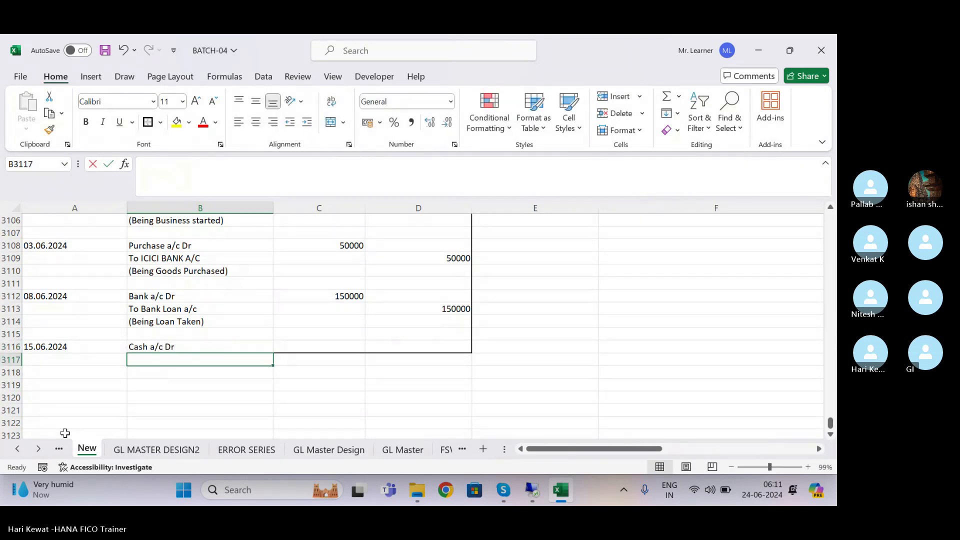
pyautogui.write(' Sales a/')
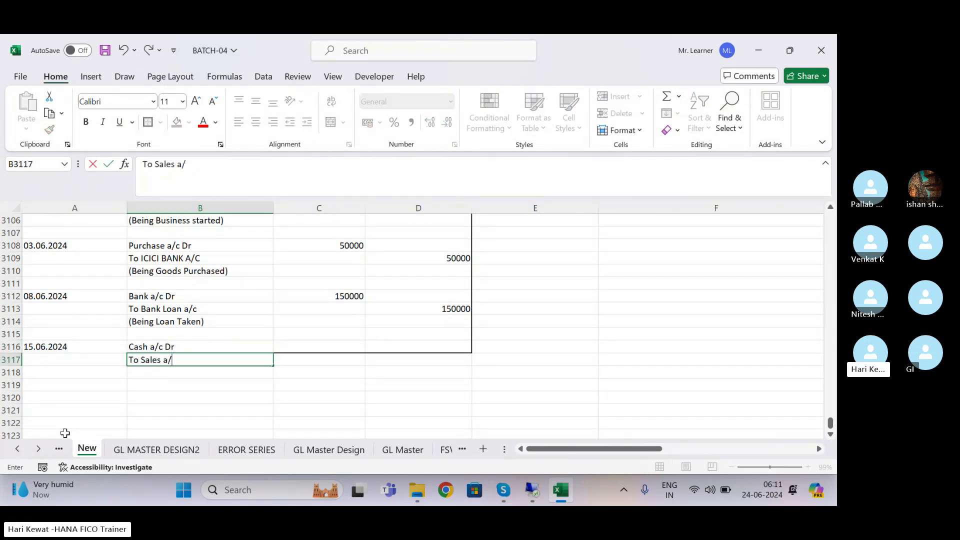
pyautogui.write('c')
# - Enter the sale amount 75000 as debit in C3116 and as credit in D3117, taken from the transaction list
pyautogui.press('Right')
pyautogui.press('Up')
pyautogui.press('Up')
pyautogui.press('Up')
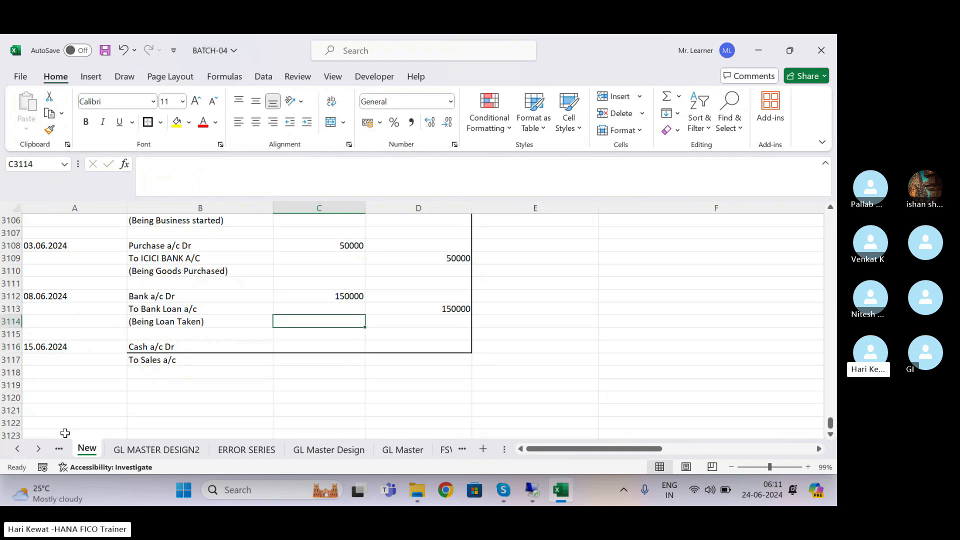
pyautogui.press('pageup')
pyautogui.press('Down')
pyautogui.press('Down')
pyautogui.press('Down')
pyautogui.press('Down')
pyautogui.press('Down')
pyautogui.press('Down')
pyautogui.press('Down')
pyautogui.press('Down')
pyautogui.press('Down')
pyautogui.press('Down')
pyautogui.press('Down')
pyautogui.press('Down')
pyautogui.press('Down')
pyautogui.press('Down')
pyautogui.press('Down')
pyautogui.press('Down')
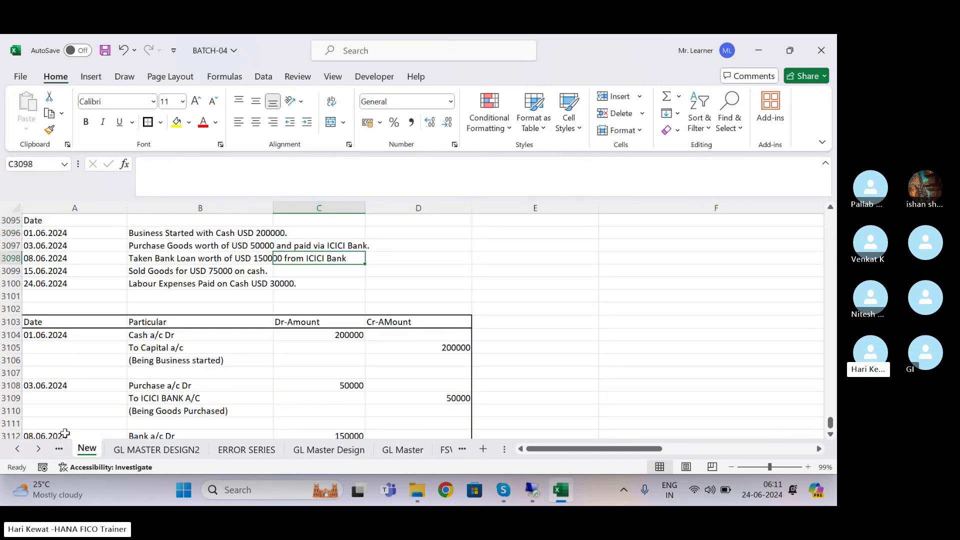
pyautogui.press('Down')
pyautogui.press('Down')
pyautogui.press('Down')
pyautogui.press('Down')
pyautogui.press('Down')
pyautogui.press('Down')
pyautogui.press('Down')
pyautogui.click(307, 381)
pyautogui.write('75000')
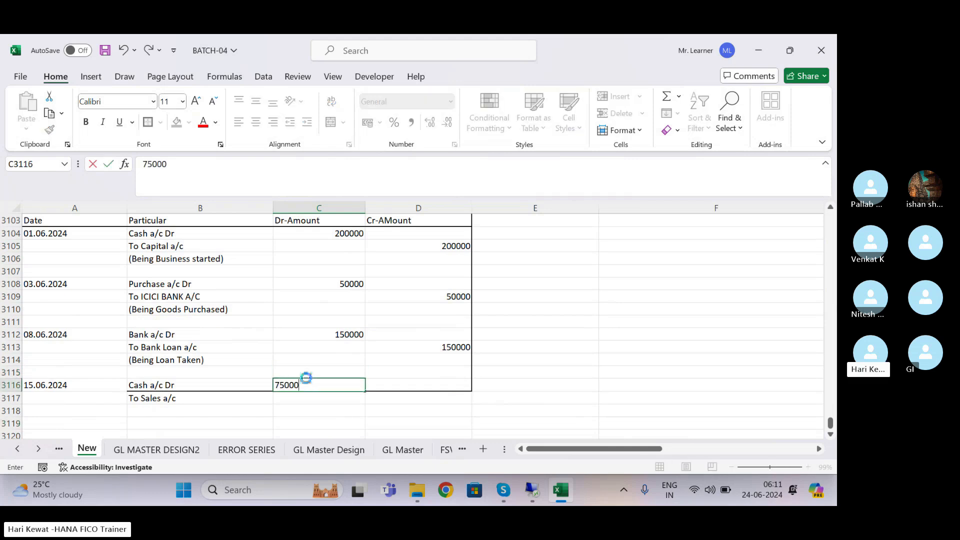
pyautogui.press('Return')
pyautogui.press('Right')
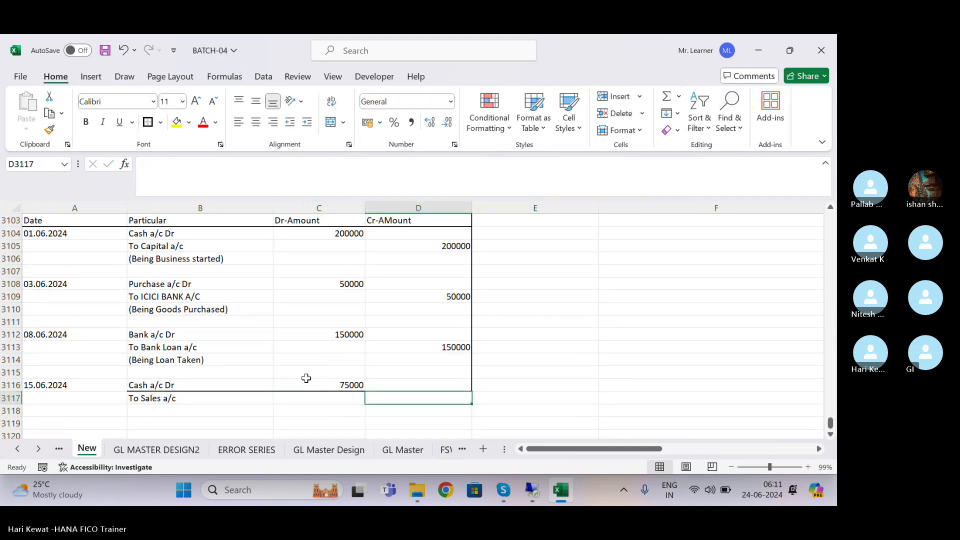
pyautogui.write('75000')
pyautogui.press('Return')
# - Add the narration "(Being Goolds Sold)" in B3118 below the goods sale entry
pyautogui.press('Left')
pyautogui.press('Left')
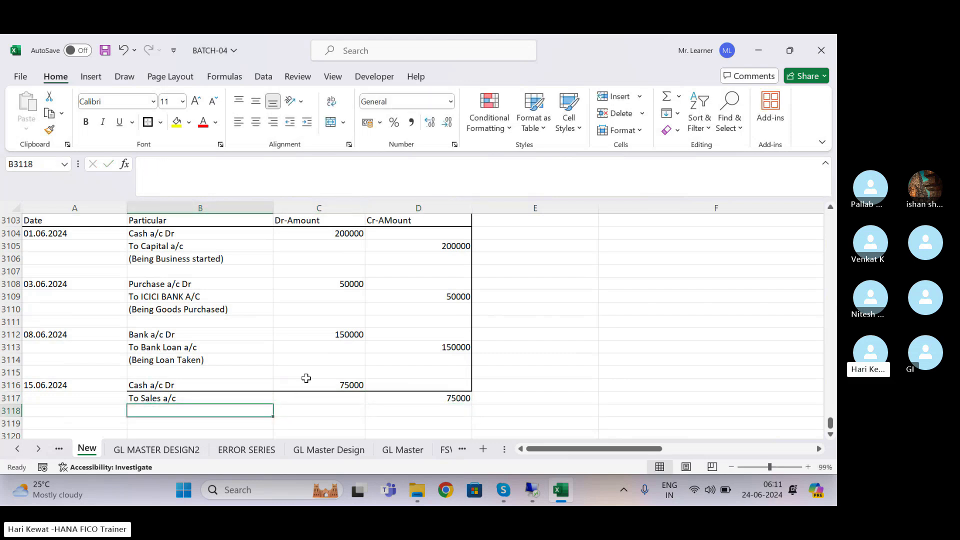
pyautogui.write('(Being')
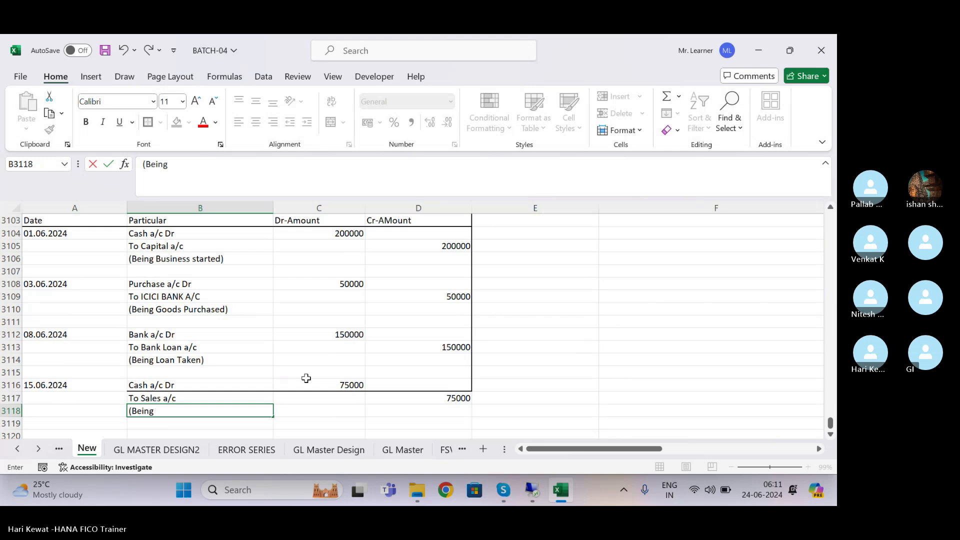
pyautogui.write(' G')
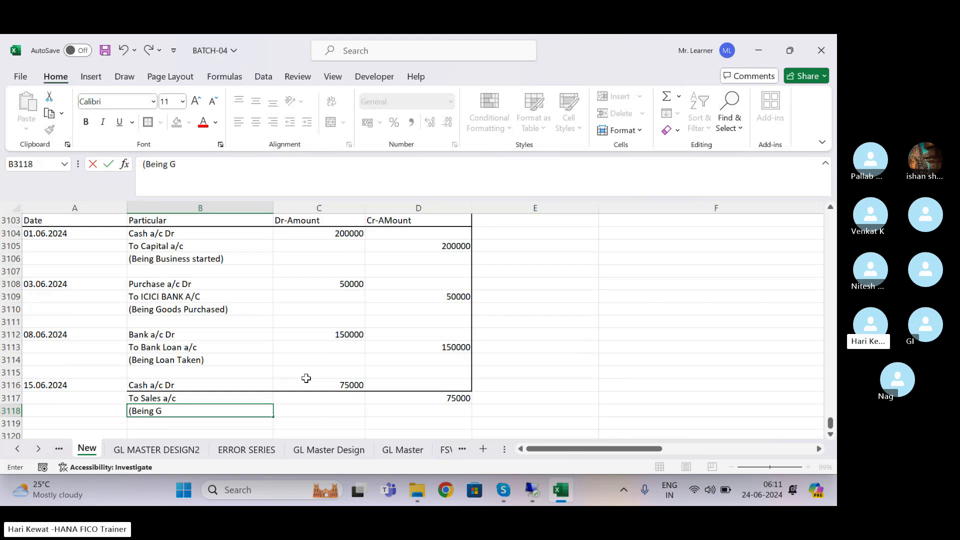
pyautogui.write('oolds SOld')
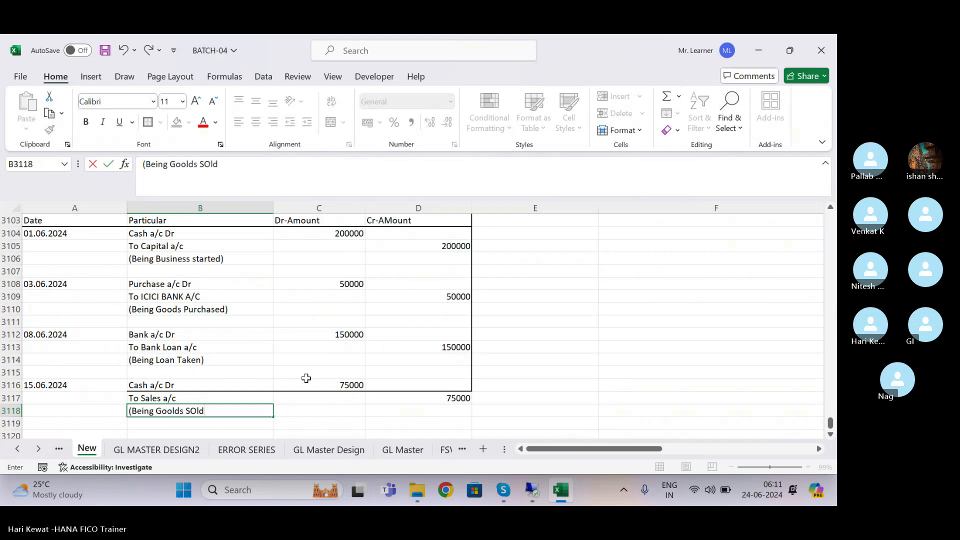
pyautogui.write(')')
pyautogui.press('Return')
# - Copy the labour expenses transaction's date 24.06.2024 from the transaction list into A3120
pyautogui.press('Left')
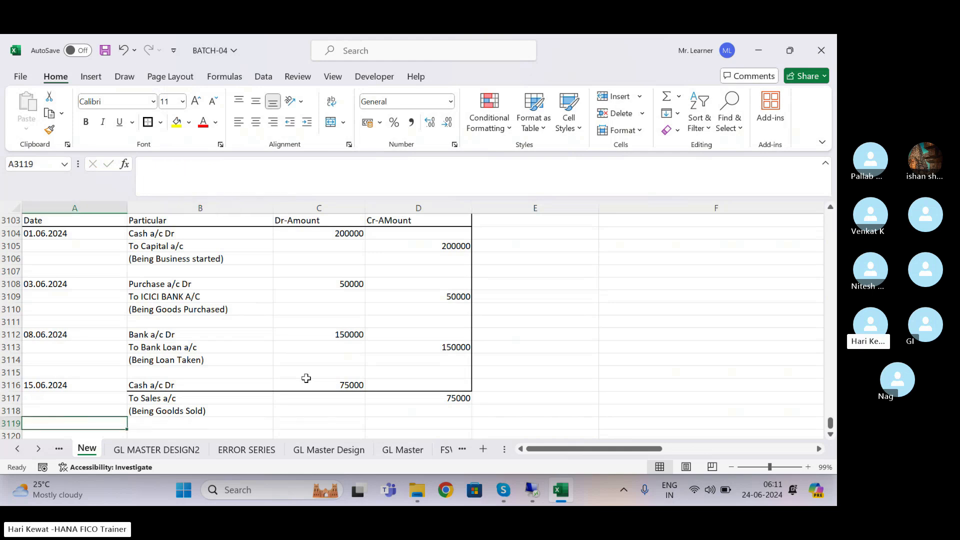
pyautogui.press('Up')
pyautogui.press('Up')
pyautogui.press('Up')
pyautogui.press('Up')
pyautogui.press('Up')
pyautogui.press('Up')
pyautogui.press('Up')
pyautogui.press('Up')
pyautogui.press('Up')
pyautogui.press('Up')
pyautogui.press('Up')
pyautogui.press('Up')
pyautogui.press('Up')
pyautogui.press('Up')
pyautogui.press('Up')
pyautogui.press('Up')
pyautogui.press('Up')
pyautogui.press('Up')
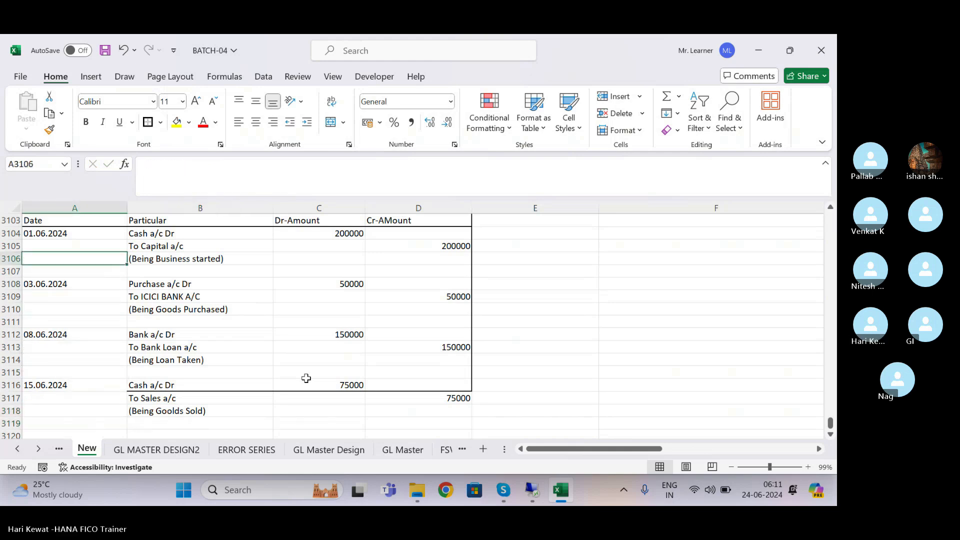
pyautogui.hotkey('ctrl', 'c')
pyautogui.press('Right')
pyautogui.press('Down')
pyautogui.press('Down')
pyautogui.press('Down')
pyautogui.press('Down')
pyautogui.press('Down')
pyautogui.press('Down')
pyautogui.press('Down')
pyautogui.press('Down')
pyautogui.press('Down')
pyautogui.press('Down')
pyautogui.press('Down')
pyautogui.press('Down')
pyautogui.press('Down')
pyautogui.press('Down')
pyautogui.press('Down')
pyautogui.press('Down')
pyautogui.press('Down')
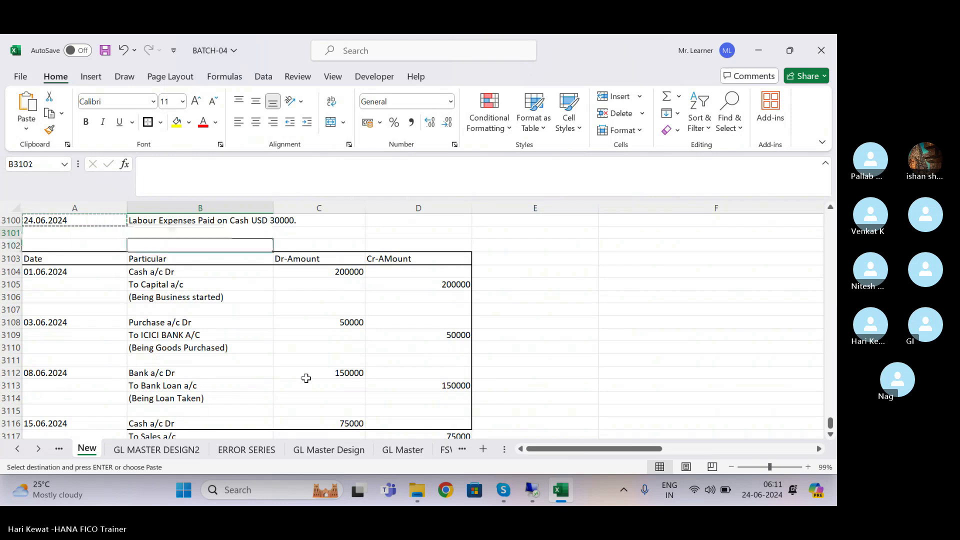
pyautogui.press('Down')
pyautogui.press('Down')
pyautogui.press('Down')
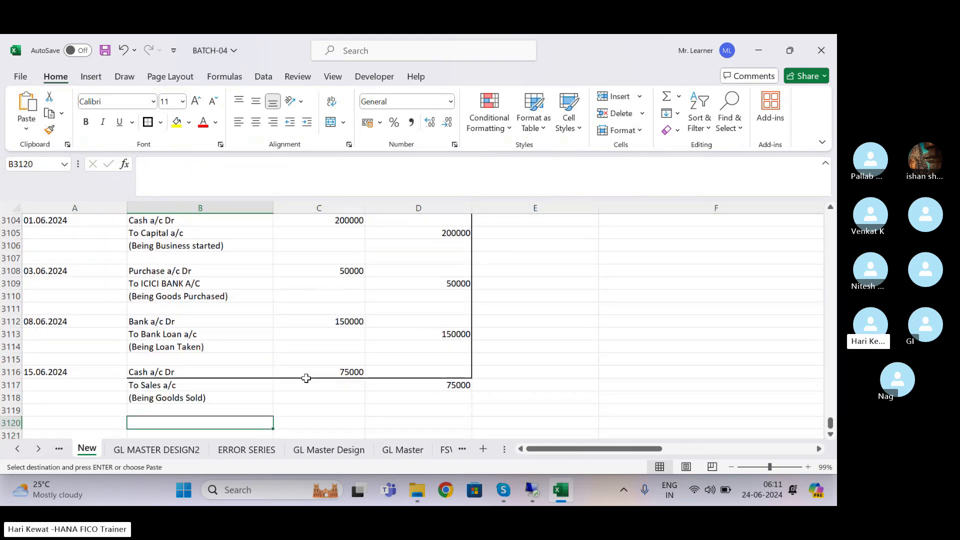
pyautogui.press('Left')
pyautogui.hotkey('ctrl', 'v')
# - Enter the particulars "Labour Expenses a/c Dr" in B3120 and "To Cash a/c" in B3121
pyautogui.press('Right')
pyautogui.write('L')
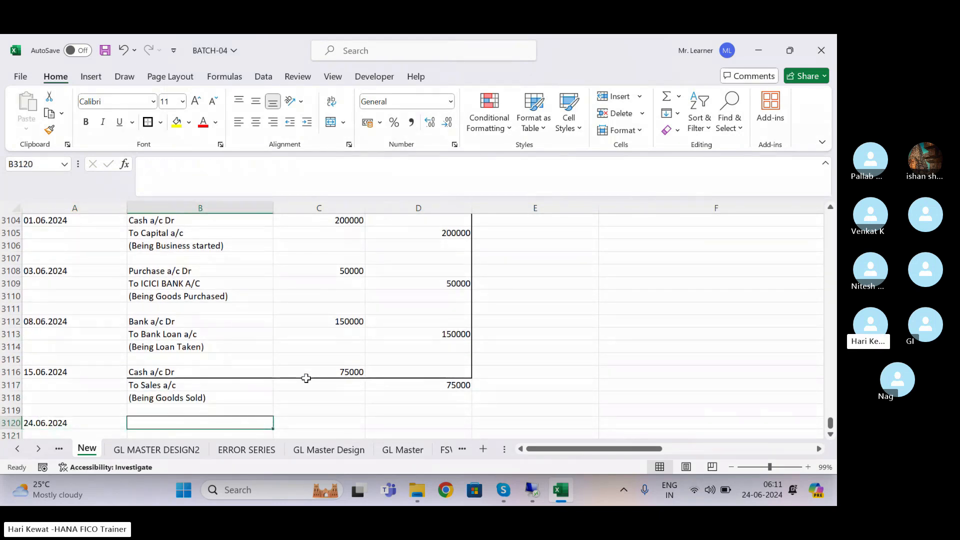
pyautogui.write('abour')
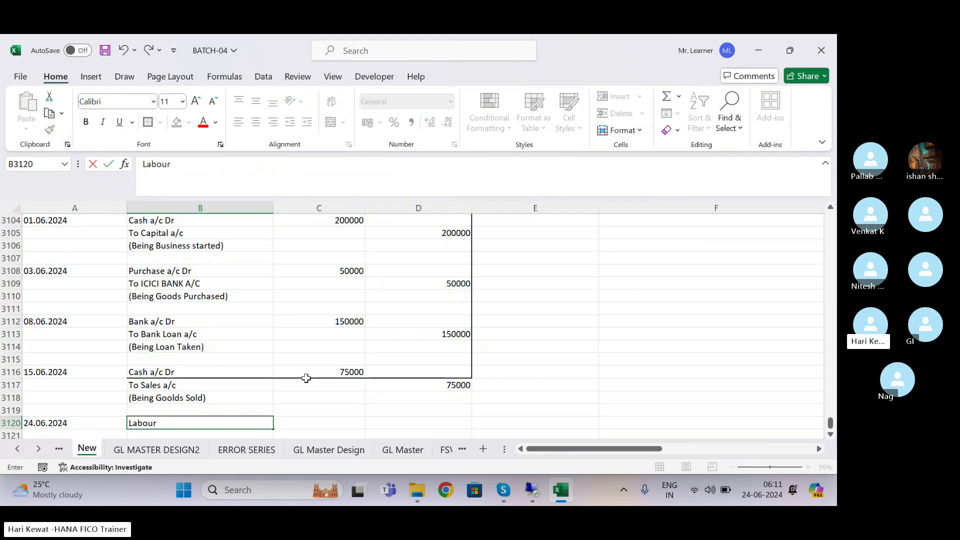
pyautogui.write(' Expenses a/c Dr')
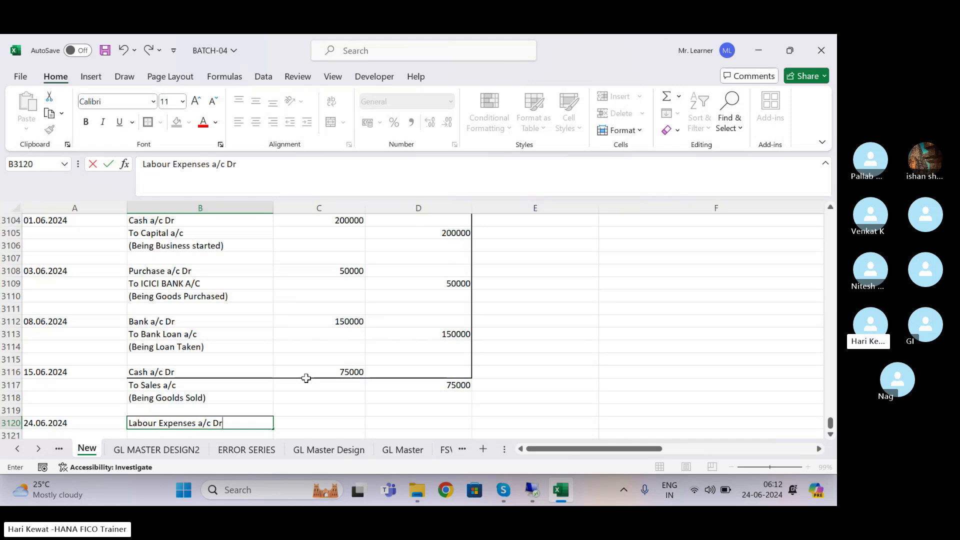
pyautogui.press('Return')
pyautogui.write('To Cash a/c')
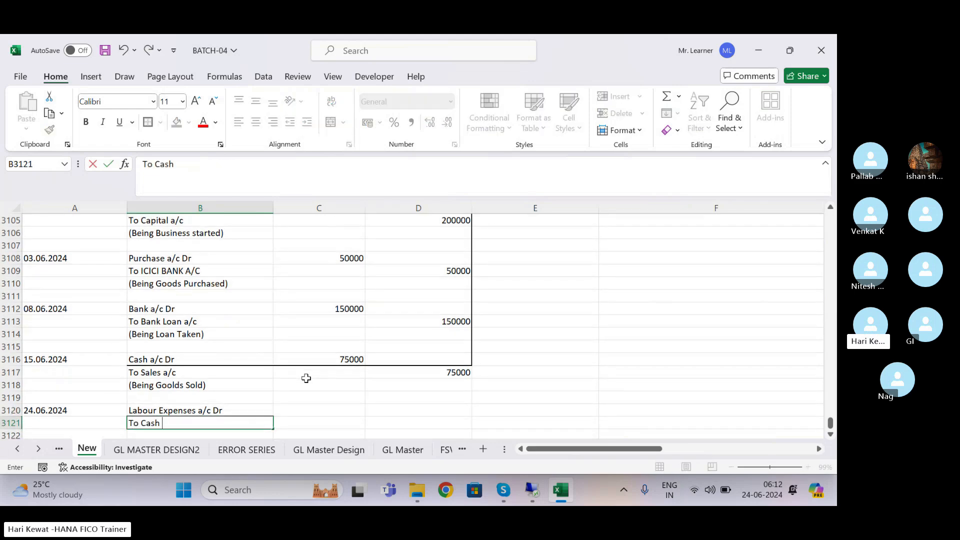
pyautogui.press('Return')
# - Enter the labour expense amount 30000 as debit in C3120 and as credit in D3121, and save the workbook
pyautogui.press('Right')
pyautogui.press('Up')
pyautogui.press('Up')
pyautogui.press('Up')
pyautogui.press('Up')
pyautogui.press('Up')
pyautogui.press('Up')
pyautogui.press('Up')
pyautogui.press('Up')
pyautogui.press('Up')
pyautogui.press('Up')
pyautogui.press('Up')
pyautogui.press('Up')
pyautogui.press('Up')
pyautogui.press('Up')
pyautogui.press('Up')
pyautogui.press('Up')
pyautogui.press('Up')
pyautogui.press('Up')
pyautogui.press('Up')
pyautogui.press('Up')
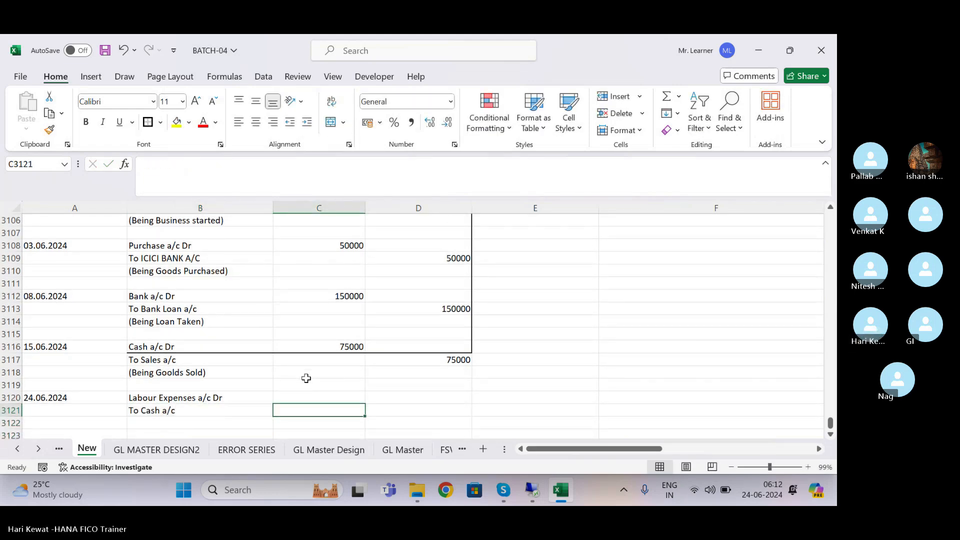
pyautogui.press('Down')
pyautogui.press('Down')
pyautogui.press('Down')
pyautogui.press('Down')
pyautogui.press('Down')
pyautogui.press('Down')
pyautogui.press('Down')
pyautogui.press('Down')
pyautogui.press('Down')
pyautogui.press('Down')
pyautogui.press('Down')
pyautogui.press('Down')
pyautogui.press('Down')
pyautogui.press('Down')
pyautogui.press('Down')
pyautogui.press('Down')
pyautogui.press('Down')
pyautogui.press('Down')
pyautogui.press('Down')
pyautogui.press('Down')
pyautogui.press('Down')
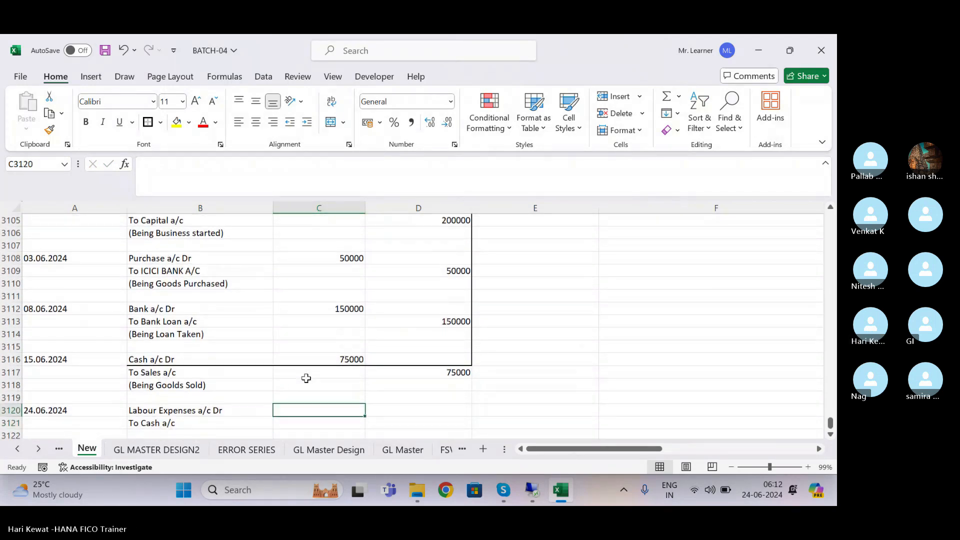
pyautogui.write('30000')
pyautogui.press('Return')
pyautogui.press('Right')
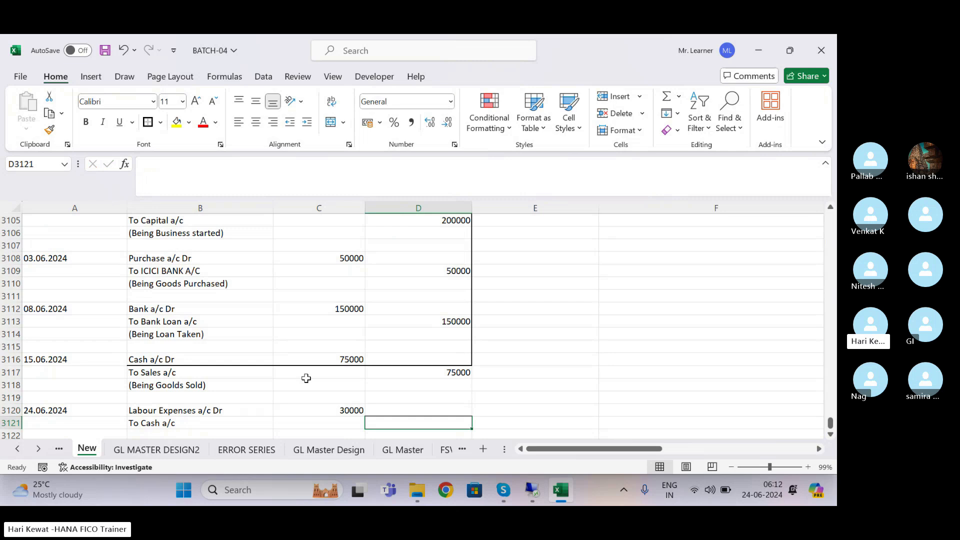
pyautogui.write('30000')
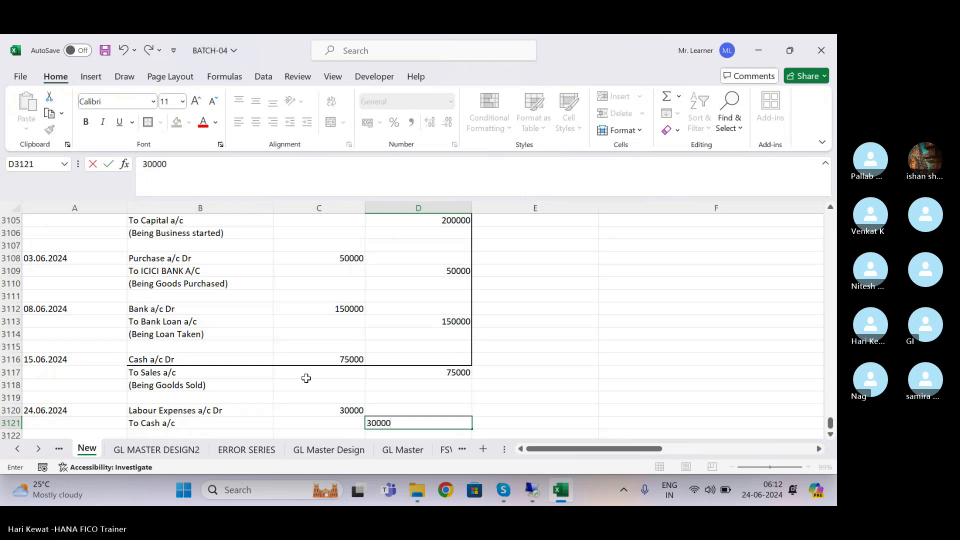
pyautogui.press('Return')
pyautogui.hotkey('ctrl', 's')
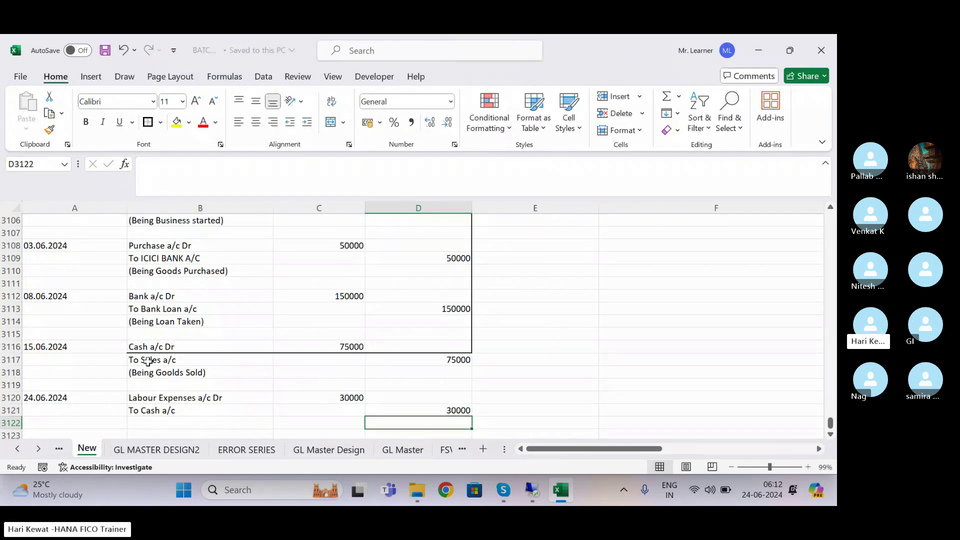
# - Apply an outside border around the last two journal entries in A3116:D3121
pyautogui.click(73, 349)
pyautogui.press('Right')
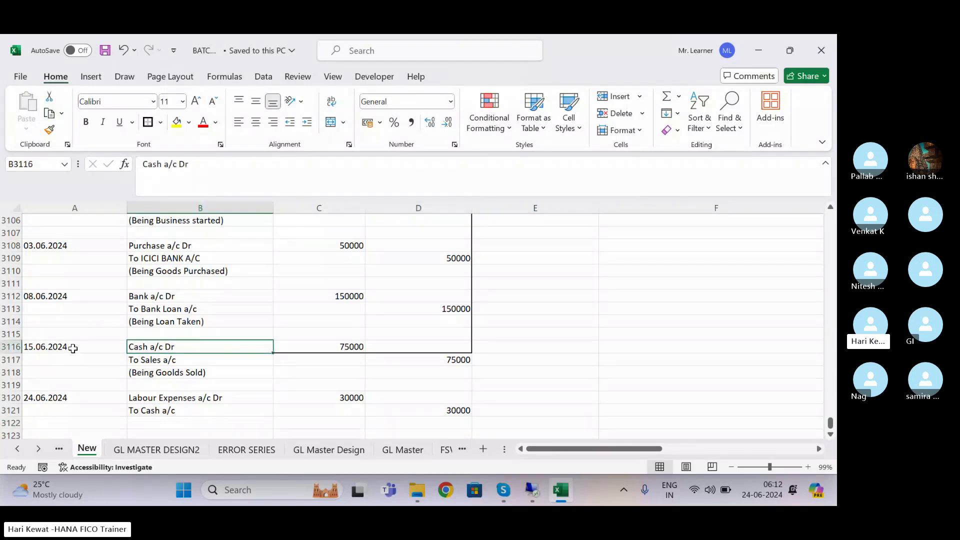
pyautogui.click(73, 349)
pyautogui.hotkey('shift', 'Right')
pyautogui.hotkey('shift', 'Right')
pyautogui.hotkey('shift', 'Right')
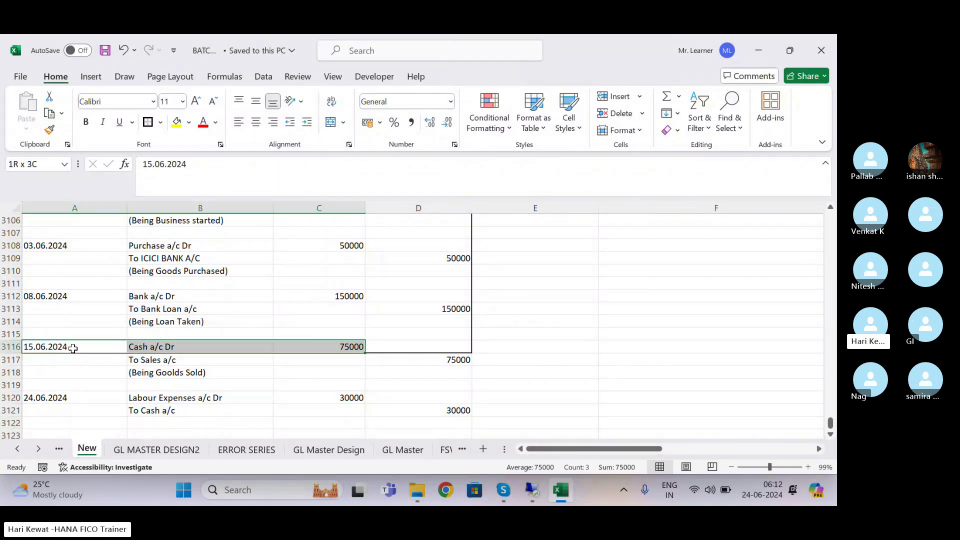
pyautogui.hotkey('shift', 'Down')
pyautogui.hotkey('shift', 'Down')
pyautogui.hotkey('shift', 'Down')
pyautogui.hotkey('shift', 'Down')
pyautogui.hotkey('shift', 'Down')
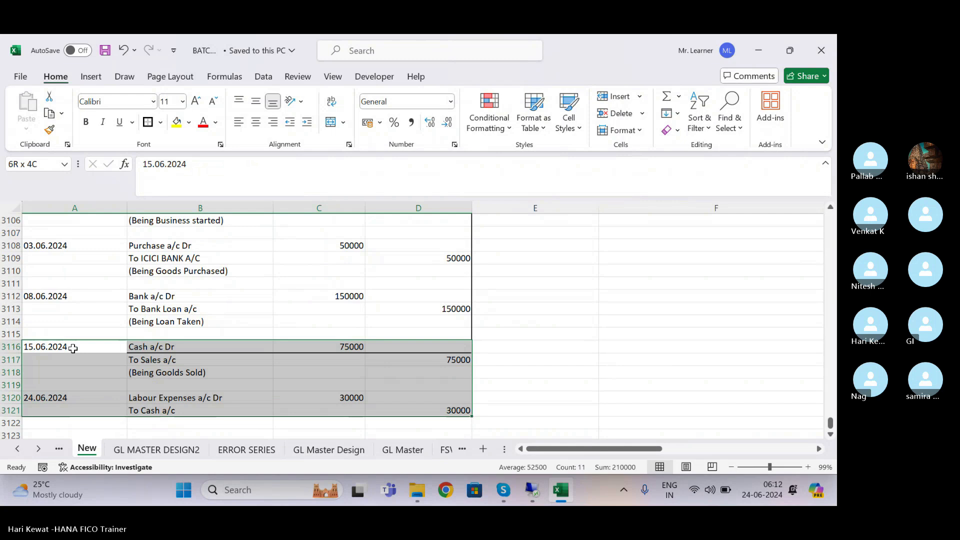
pyautogui.click(151, 124)
# - Remove the borders from A3115:D3116 to clear the dividing lines inside the journal table
pyautogui.moveTo(92, 336); pyautogui.dragTo(93, 335)
pyautogui.hotkey('shift', 'Right')
pyautogui.hotkey('shift', 'Right')
pyautogui.hotkey('shift', 'Down')
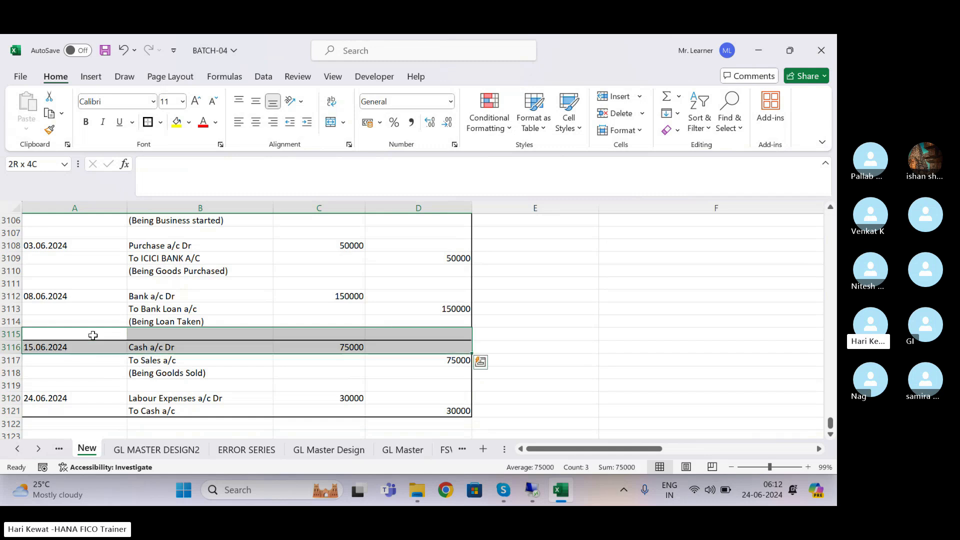
pyautogui.click(161, 122)
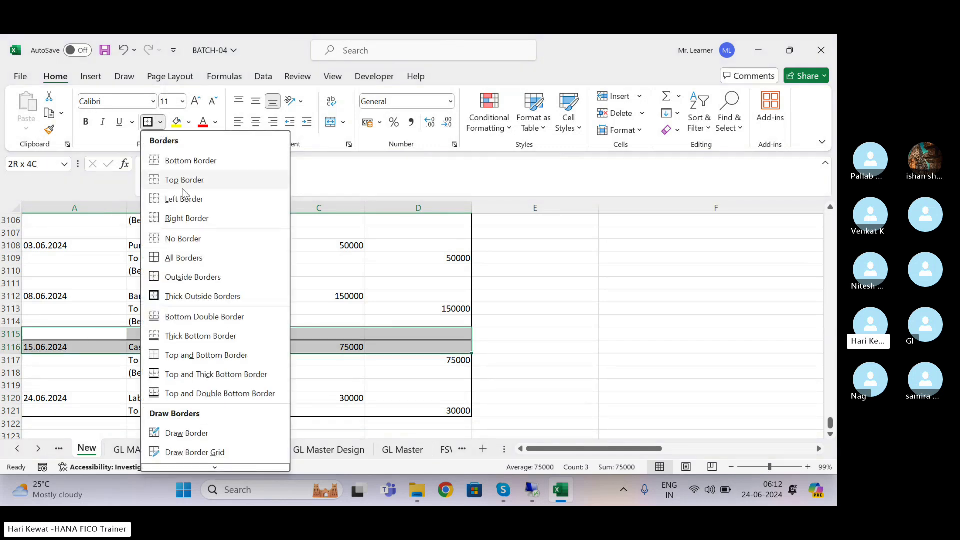
pyautogui.click(177, 240)
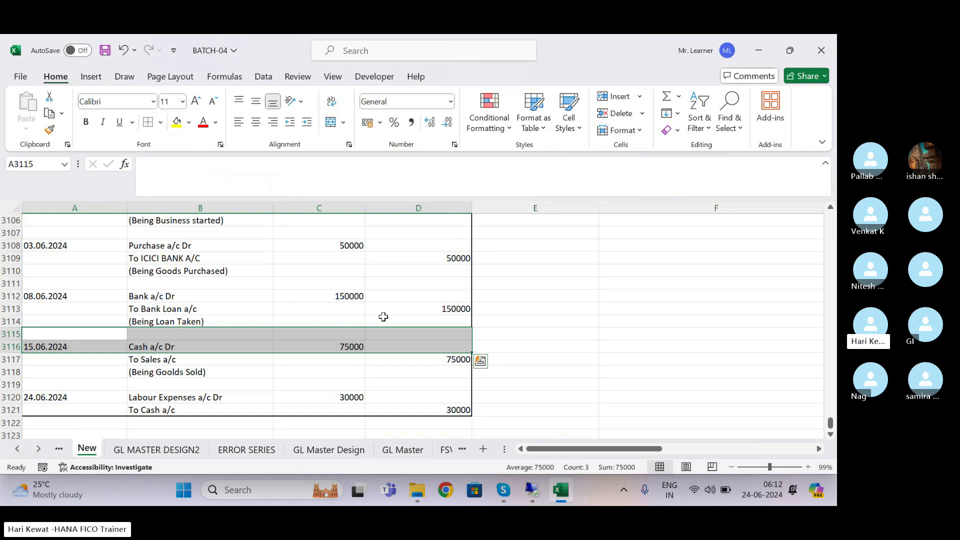
# - Review the journal table from the last entries up to its header row and save the workbook
pyautogui.click(311, 309)
pyautogui.press('Up')
pyautogui.press('Up')
pyautogui.press('Up')
pyautogui.press('Up')
pyautogui.press('Up')
pyautogui.press('Up')
pyautogui.press('Up')
pyautogui.press('Up')
pyautogui.press('Up')
pyautogui.press('Up')
pyautogui.press('Up')
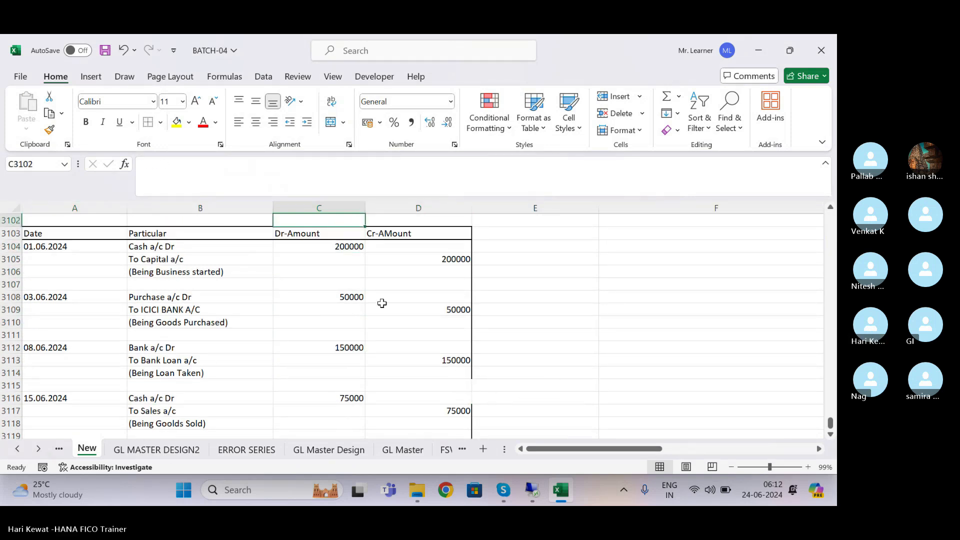
pyautogui.click(225, 271)
pyautogui.press('Up')
pyautogui.press('Up')
pyautogui.press('Up')
pyautogui.press('Up')
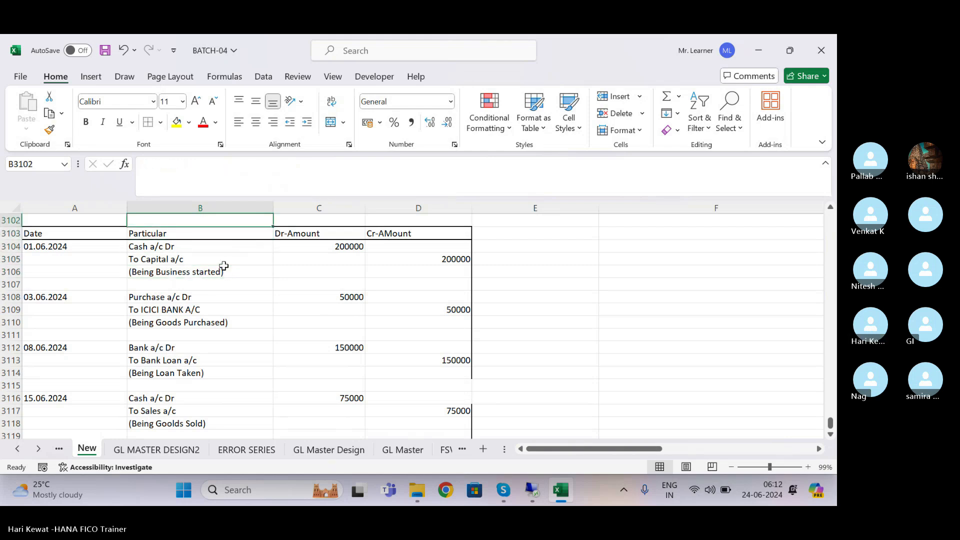
pyautogui.hotkey('ctrl', 's')
# - Enter the heading "Posting Journal Entries In SAP" in A3125 below the journal table
pyautogui.click(224, 343)
pyautogui.press('Down')
pyautogui.press('Down')
pyautogui.press('Down')
pyautogui.press('Down')
pyautogui.press('Down')
pyautogui.press('Down')
pyautogui.press('Down')
pyautogui.press('Down')
pyautogui.press('Down')
pyautogui.press('Down')
pyautogui.press('Down')
pyautogui.press('Down')
pyautogui.press('Down')
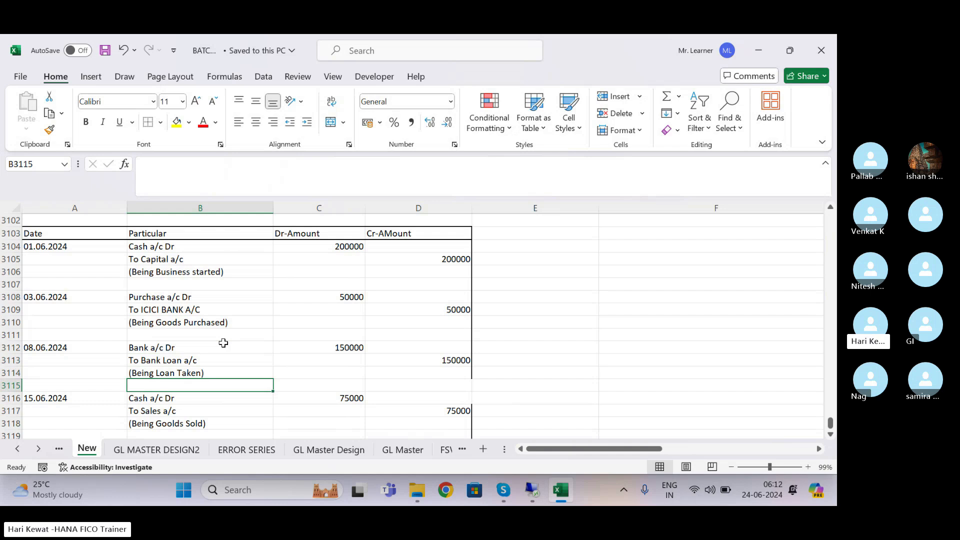
pyautogui.press('Down')
pyautogui.press('Down')
pyautogui.press('Down')
pyautogui.press('Down')
pyautogui.press('Down')
pyautogui.press('Down')
pyautogui.press('Down')
pyautogui.press('Down')
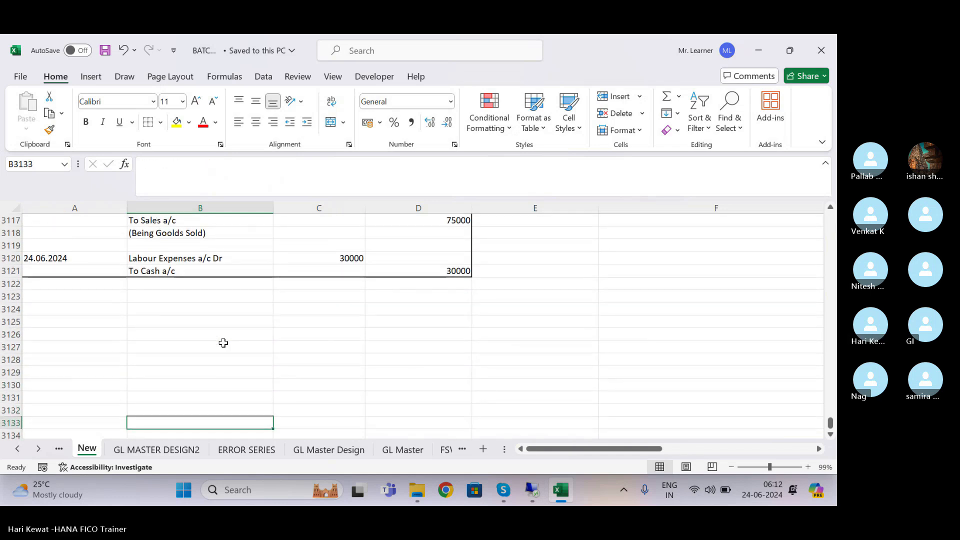
pyautogui.click(78, 321)
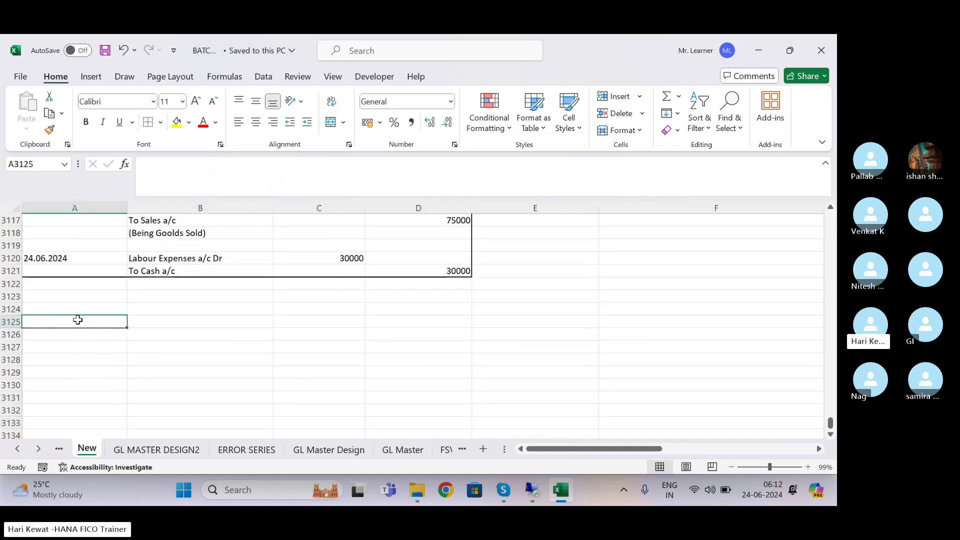
pyautogui.write('Posting ')
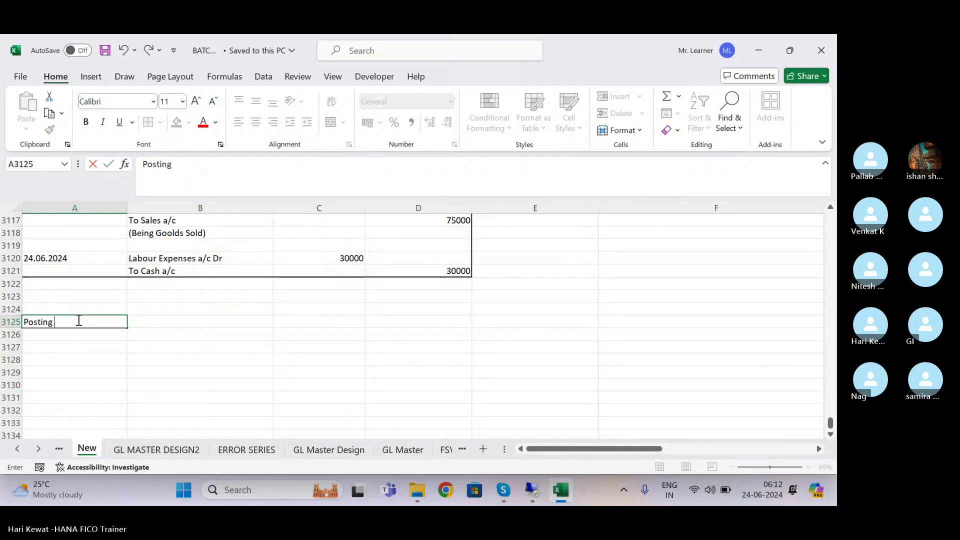
pyautogui.write('Journal')
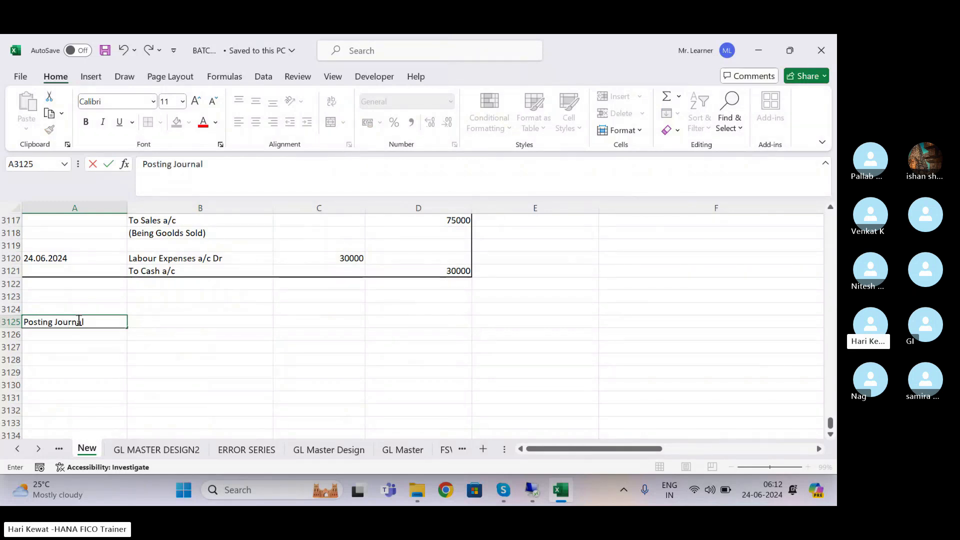
pyautogui.write(' Entries In SAP')
pyautogui.press('Return')
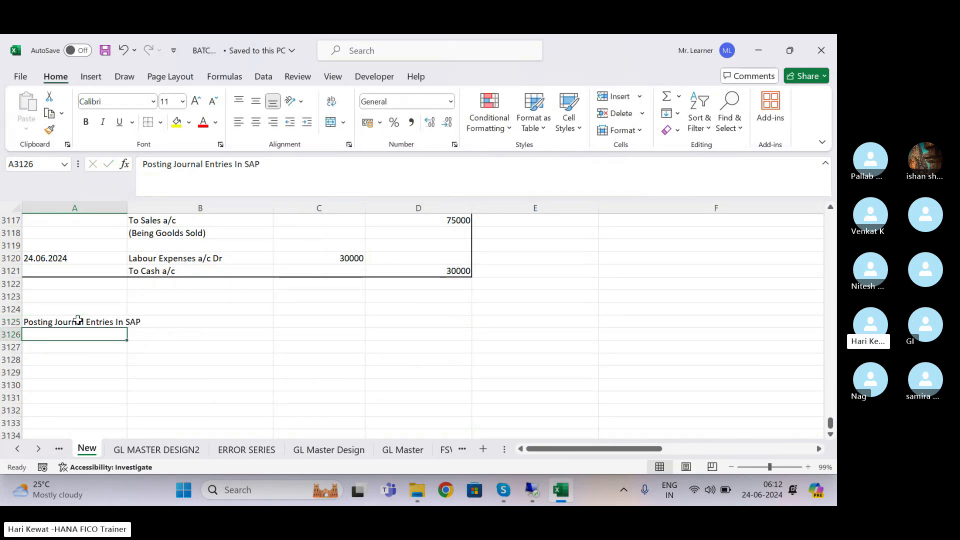
# - Enter the label "Single Screen Entries" in A3127 and save the workbook
pyautogui.press('Return')
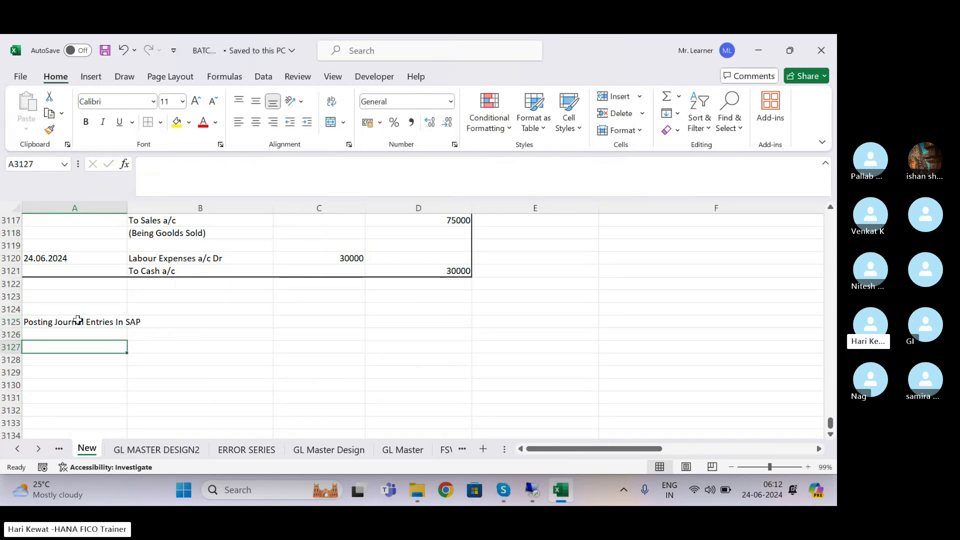
pyautogui.write('Single')
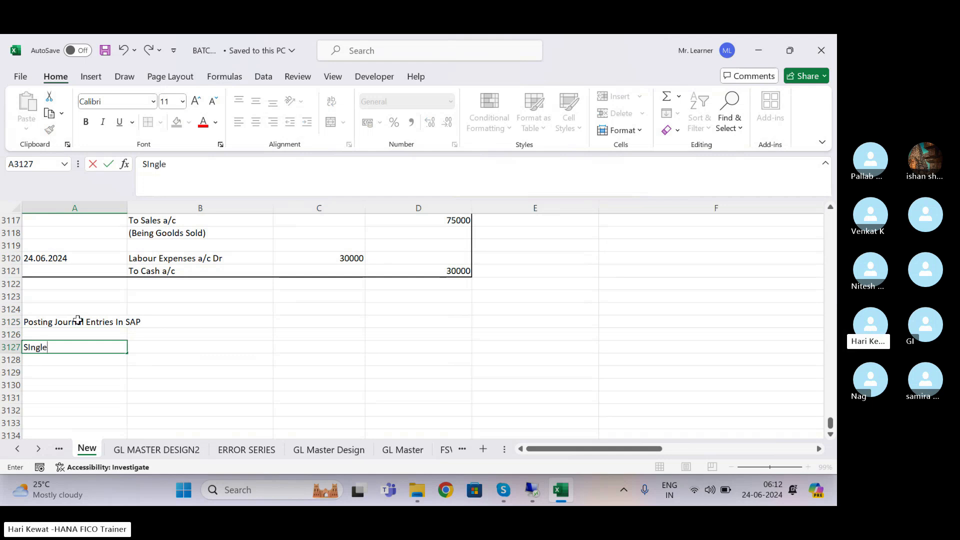
pyautogui.write(' Screen ENtries')
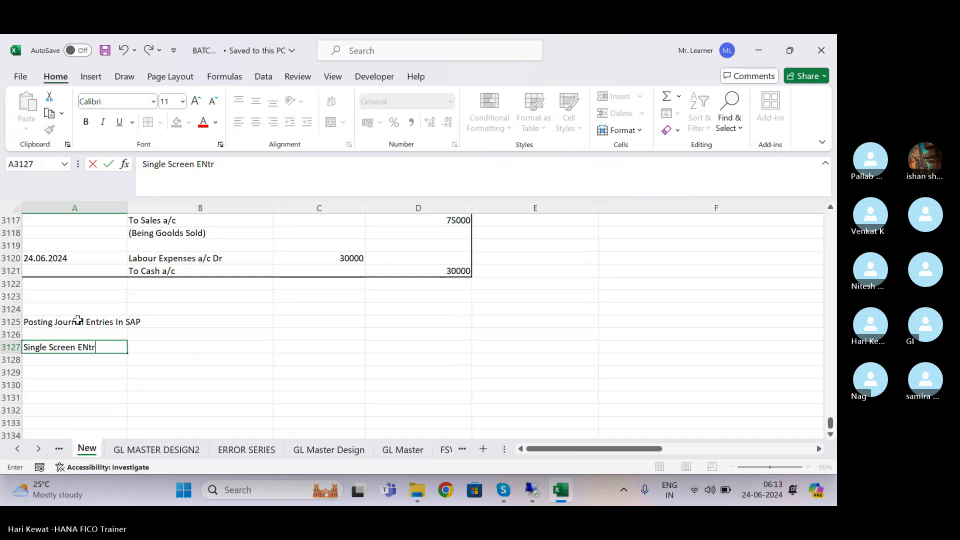
pyautogui.press('Return')
pyautogui.press('Up')
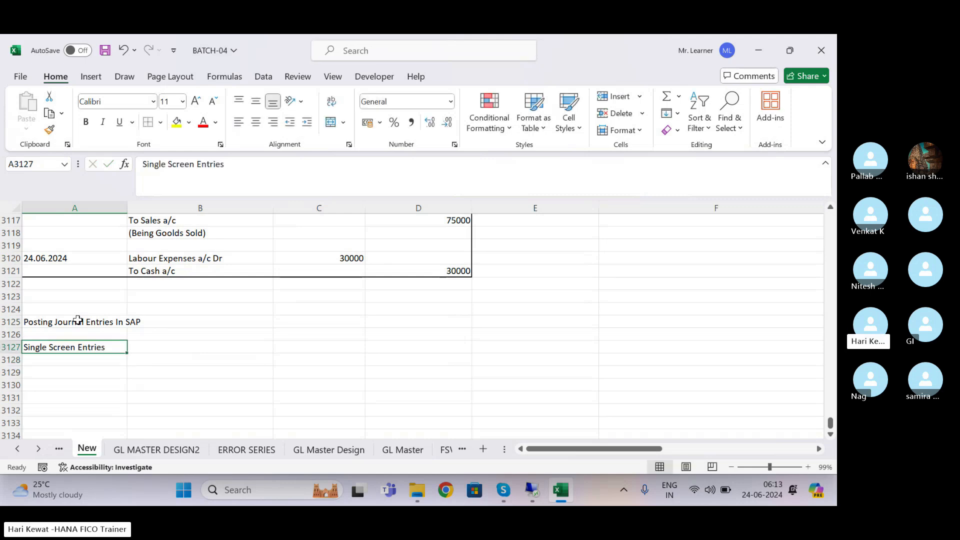
pyautogui.hotkey('ctrl', 's')
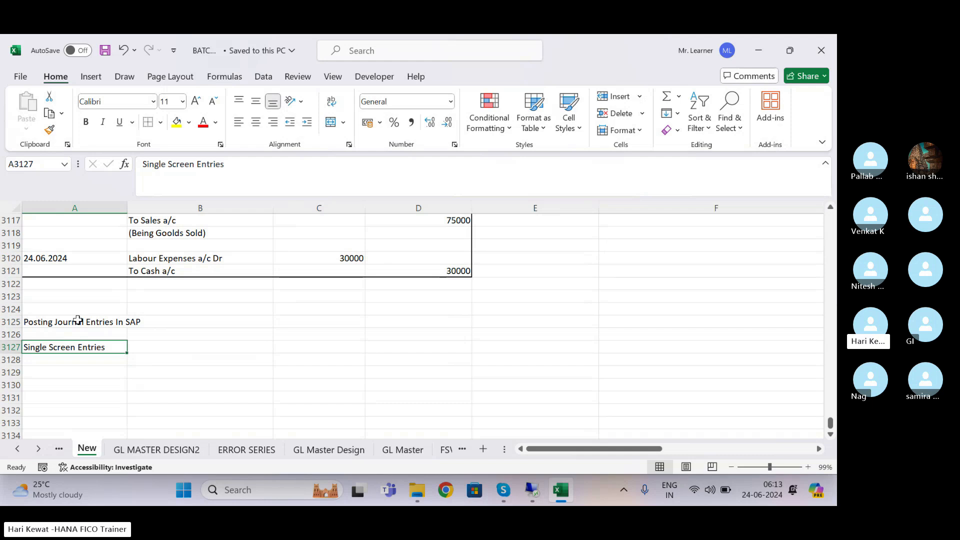
# - Enter the transaction code FB50 in B3127 beside the single screen label and save the workbook
pyautogui.press('Right')
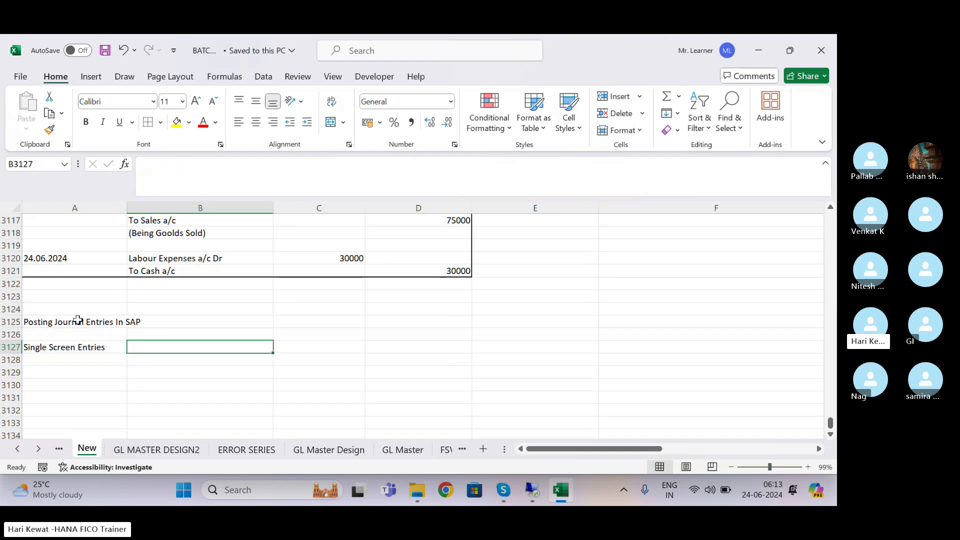
pyautogui.press('Left')
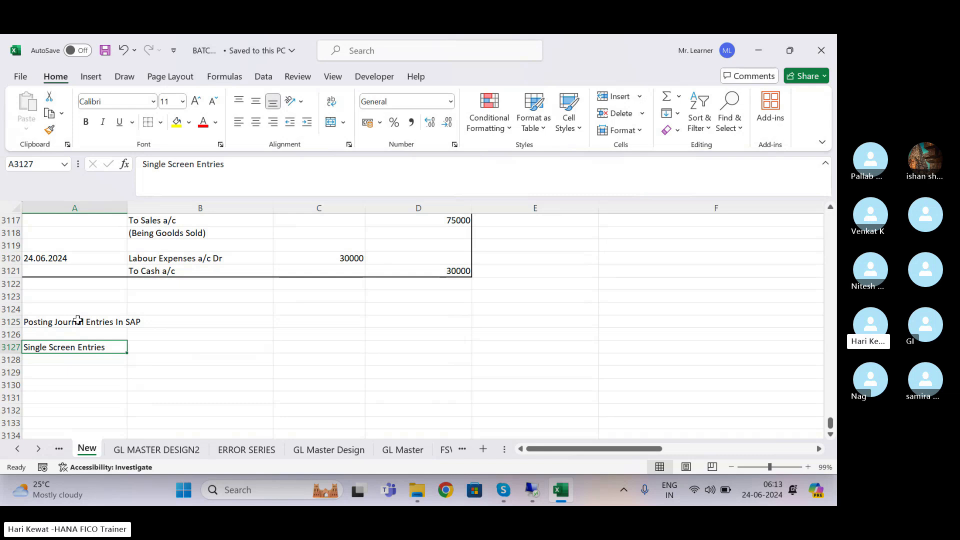
pyautogui.press('Right')
pyautogui.write('FB50')
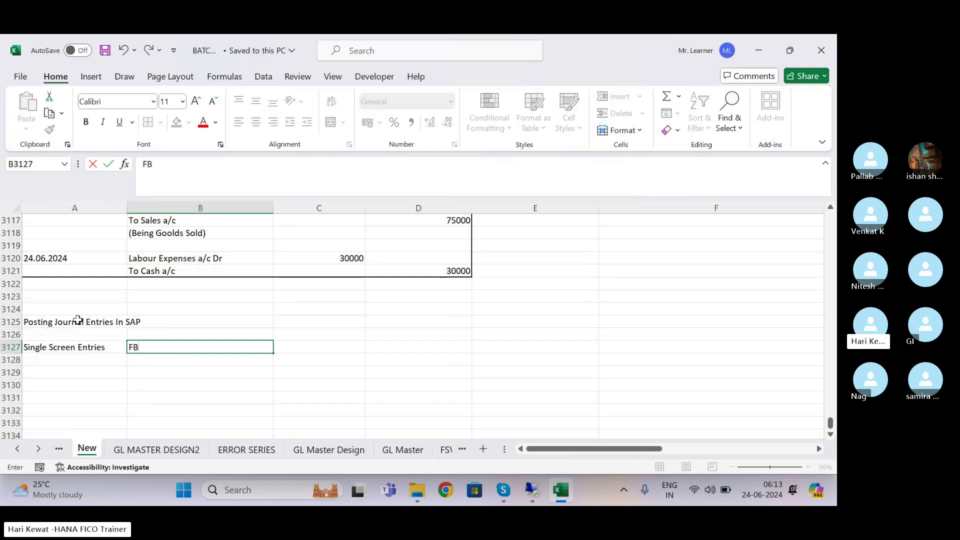
pyautogui.press('Return')
pyautogui.hotkey('ctrl', 's')
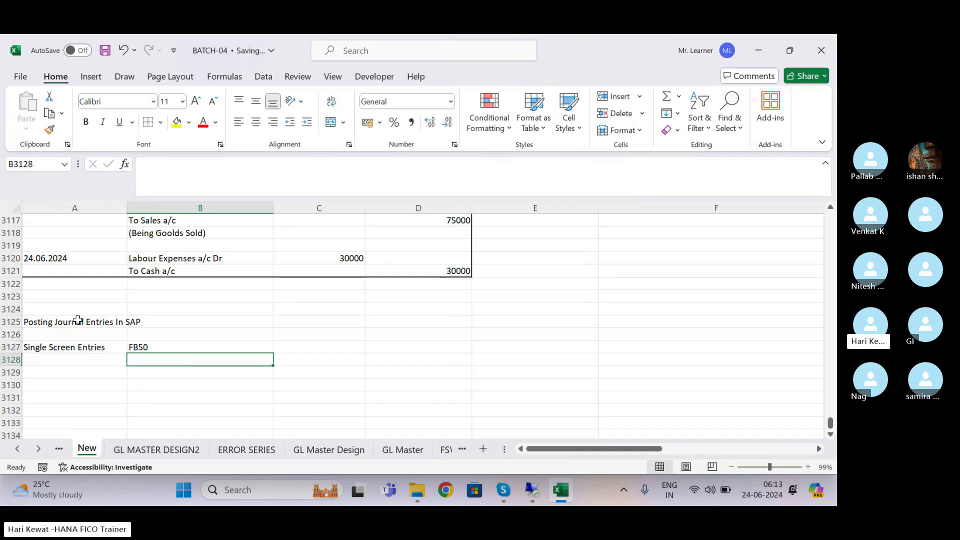
# - Enter the label "Multiple Screen Entries" in A3129
pyautogui.press('Left')
pyautogui.press('Down')
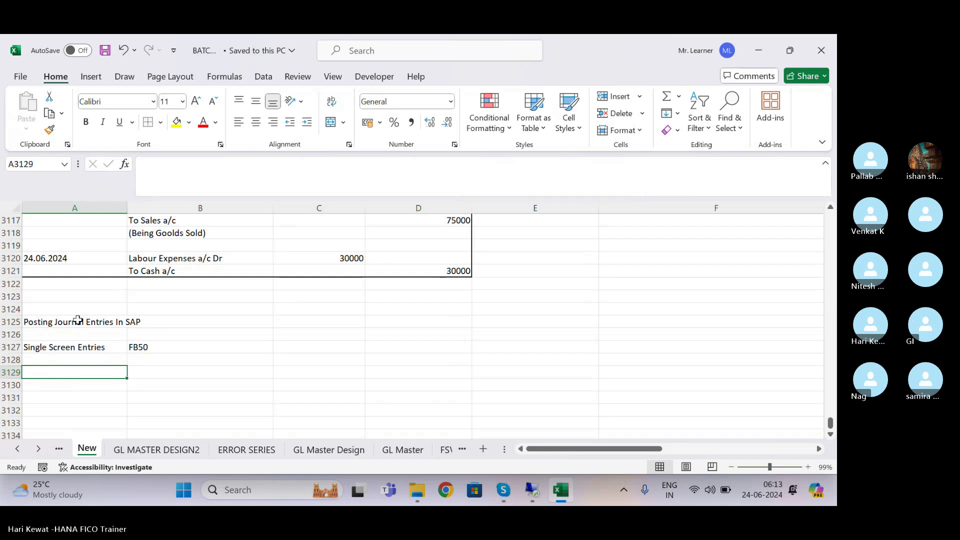
pyautogui.write('mul')
pyautogui.press('BackSpace')
pyautogui.press('BackSpace')
pyautogui.press('BackSpace')
pyautogui.write('mUL')
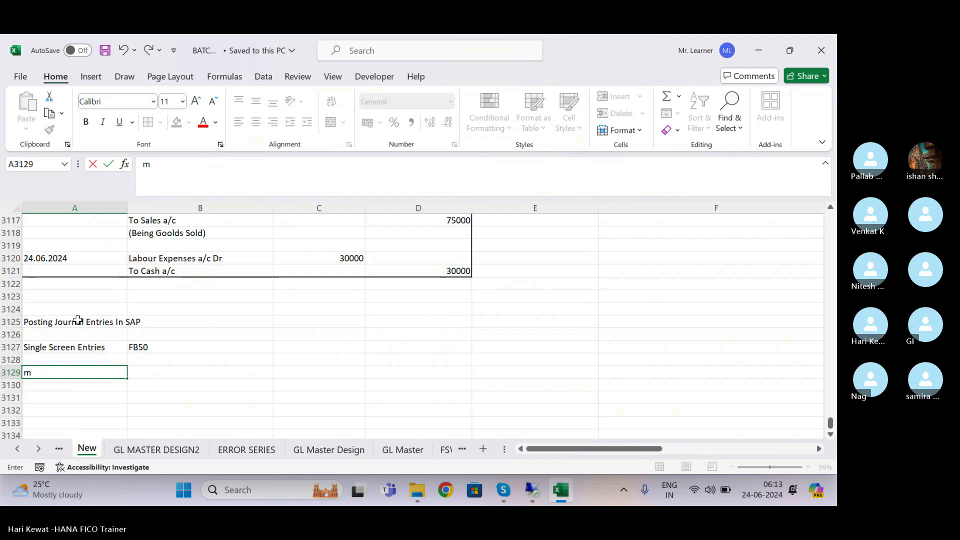
pyautogui.press('BackSpace')
pyautogui.press('BackSpace')
pyautogui.write('Multiple Screen Entries')
pyautogui.press('Return')
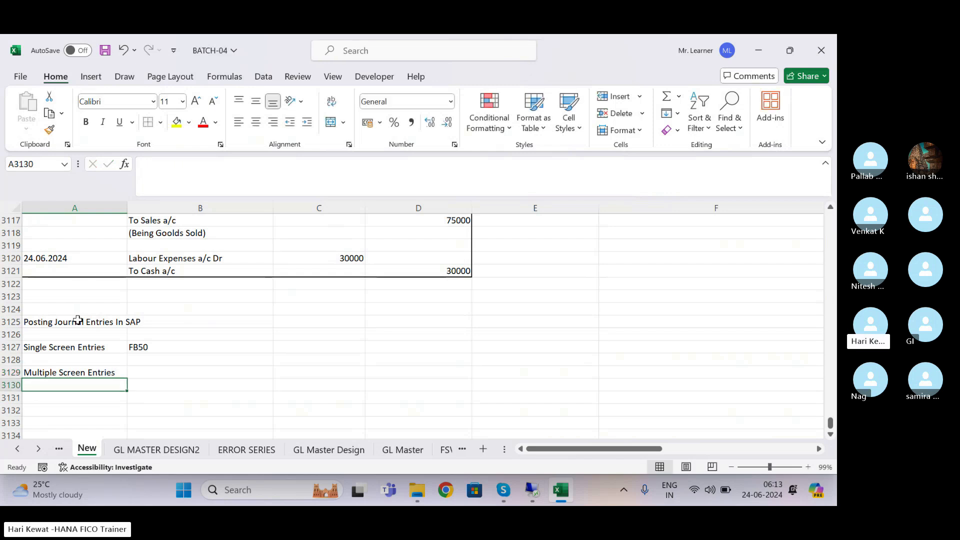
# - Enter the transaction codes "FB01//F-02" in B3129 beside the multiple screen label and save the workbook
pyautogui.press('Right')
pyautogui.press('Up')
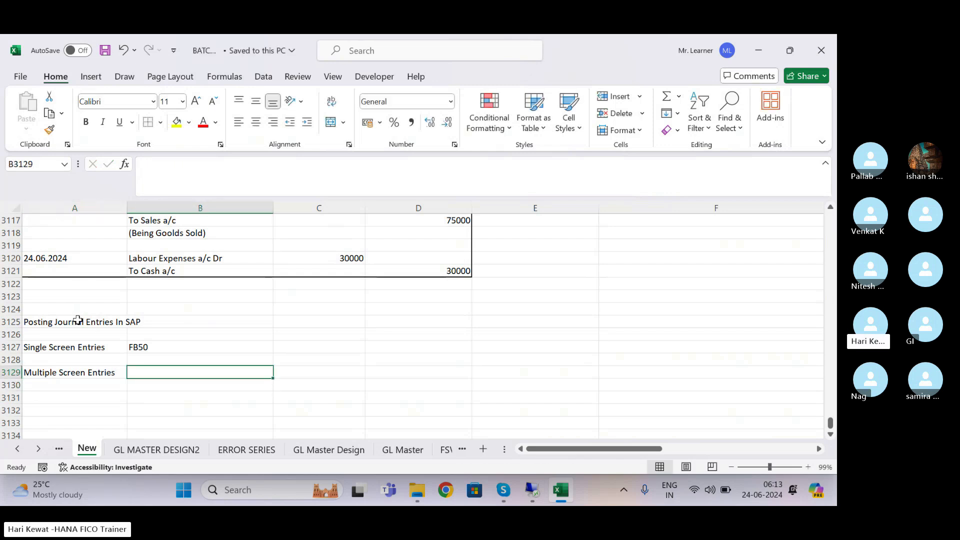
pyautogui.write('FB01//')
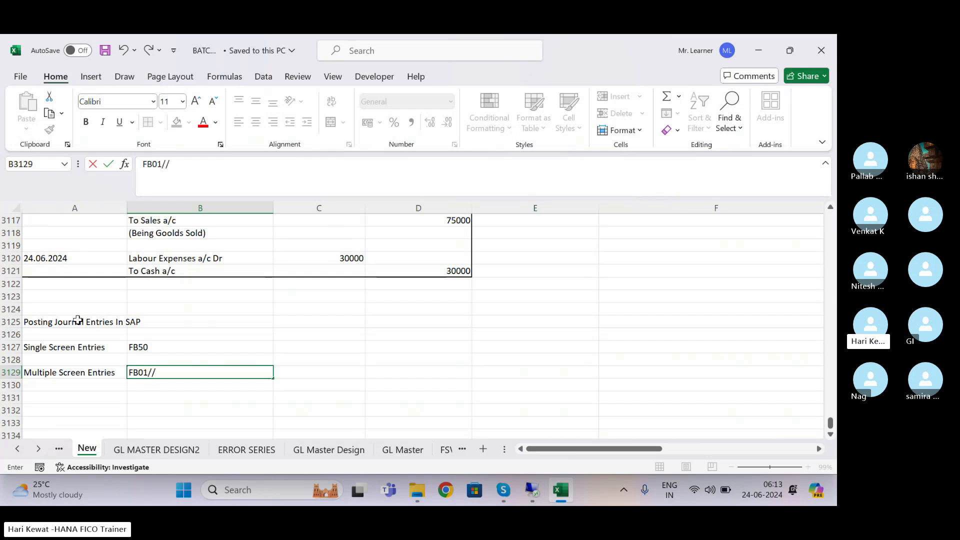
pyautogui.write('F-02')
pyautogui.press('Return')
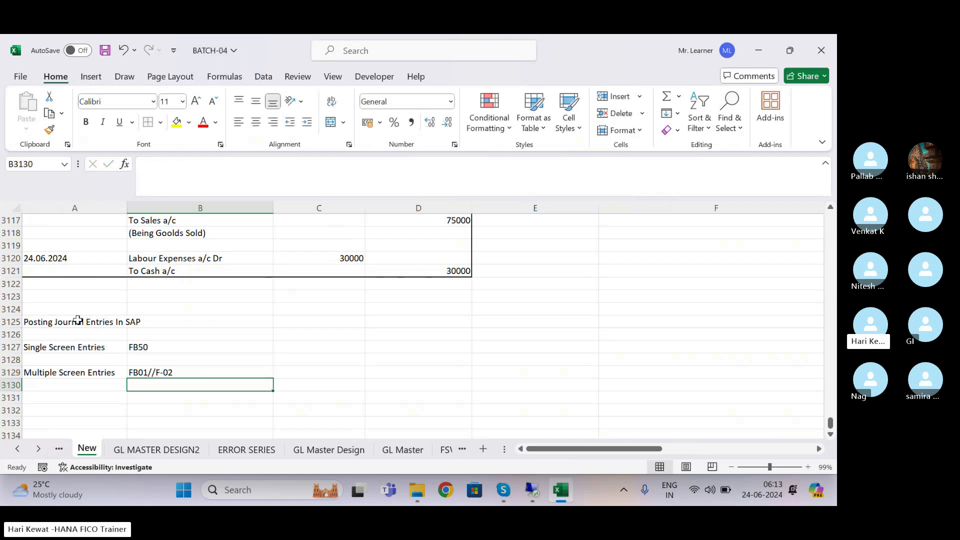
pyautogui.hotkey('ctrl', 's')
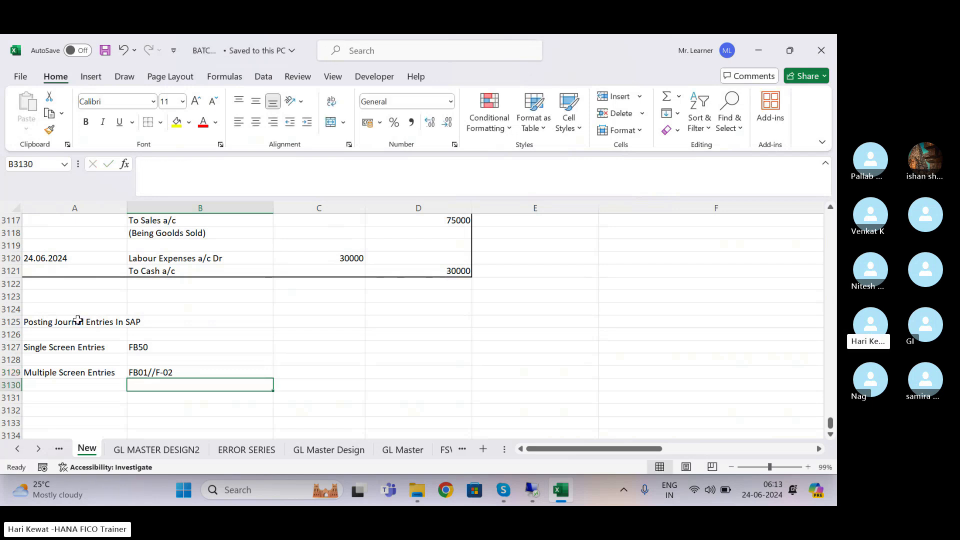
pyautogui.press('Left')
pyautogui.press('Down')
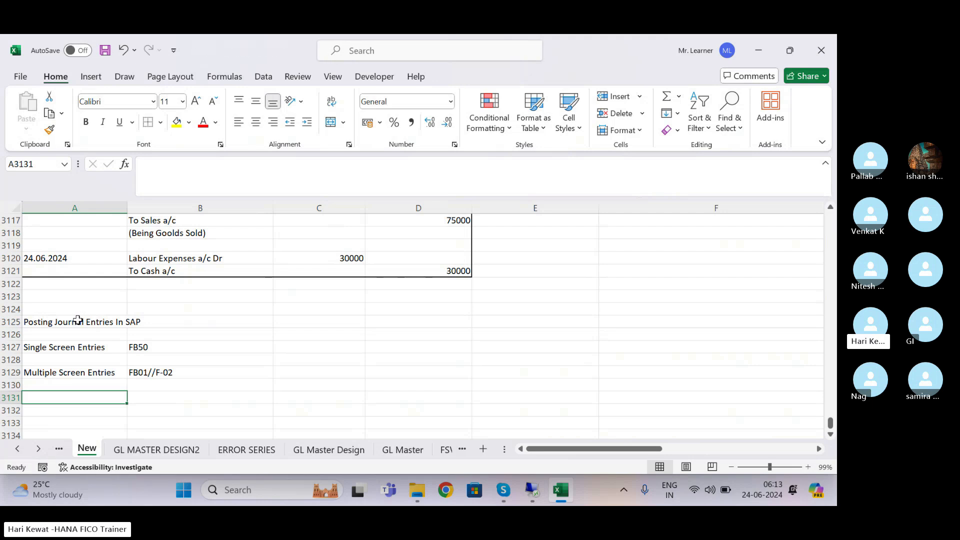
# - Switch to SAP Easy Access, look into the Accounting and Financial Accounting folders, and collapse Accounting again
pyautogui.click(146, 346)
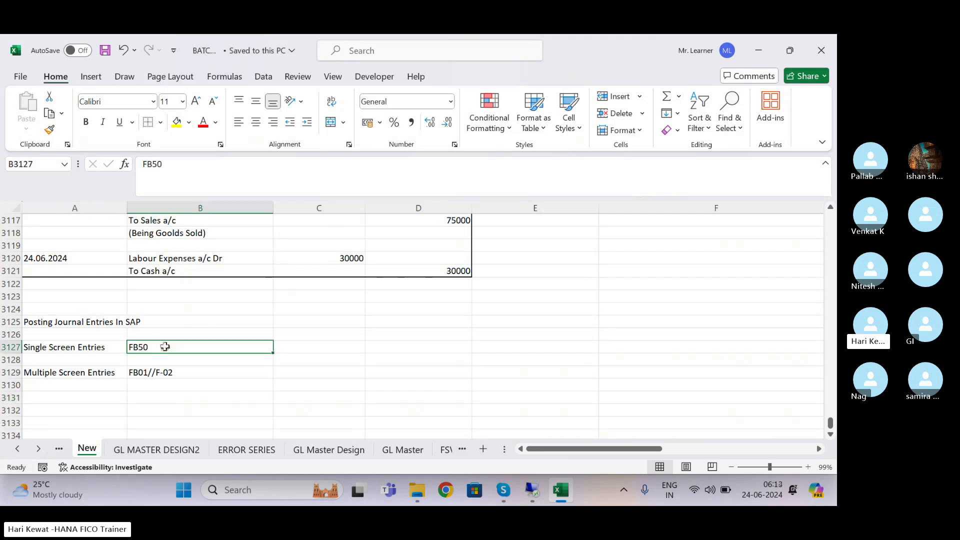
pyautogui.click(528, 484)
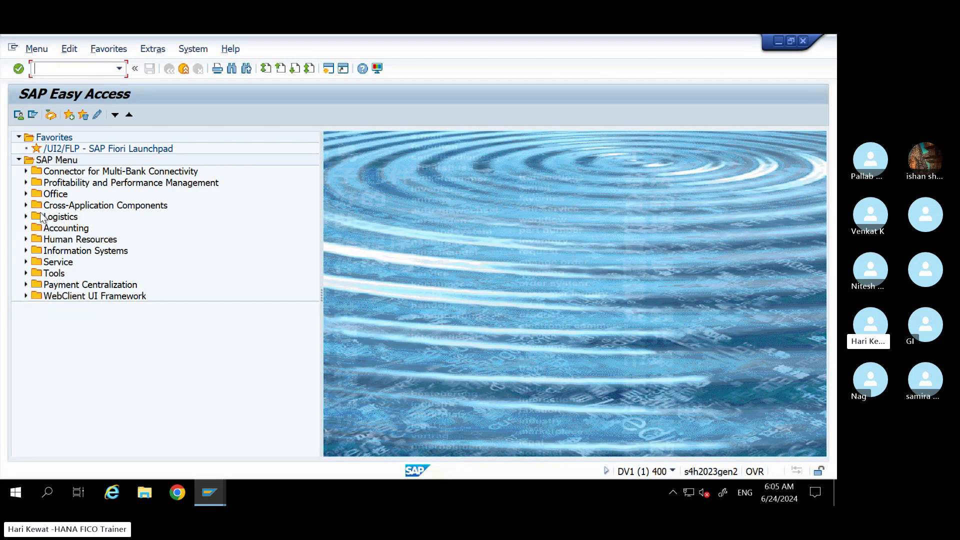
pyautogui.click(26, 228)
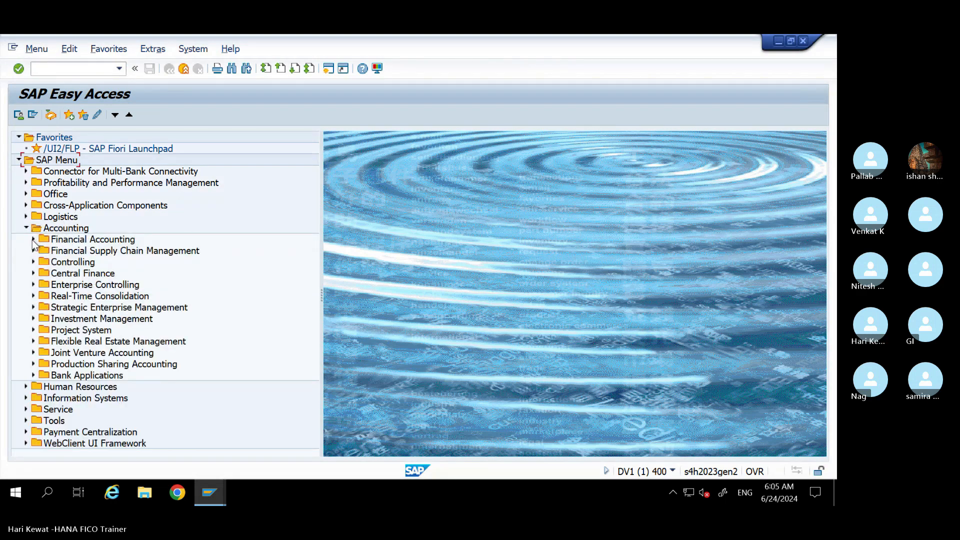
pyautogui.click(33, 239)
pyautogui.click(26, 228)
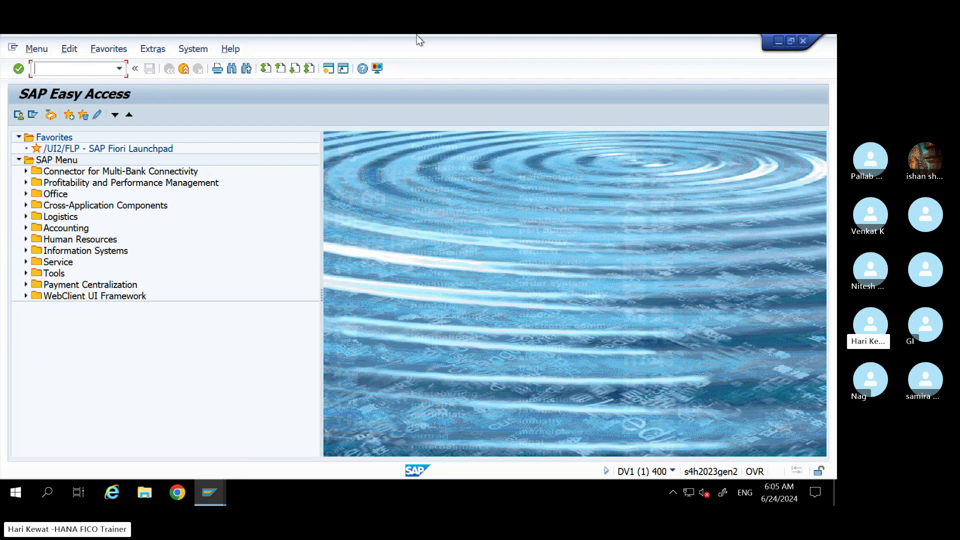
# - Switch back to the Excel workbook and select the Labour Expenses entry in B3120
pyautogui.moveTo(416, 35)
pyautogui.click(727, 46)
pyautogui.click(183, 261)
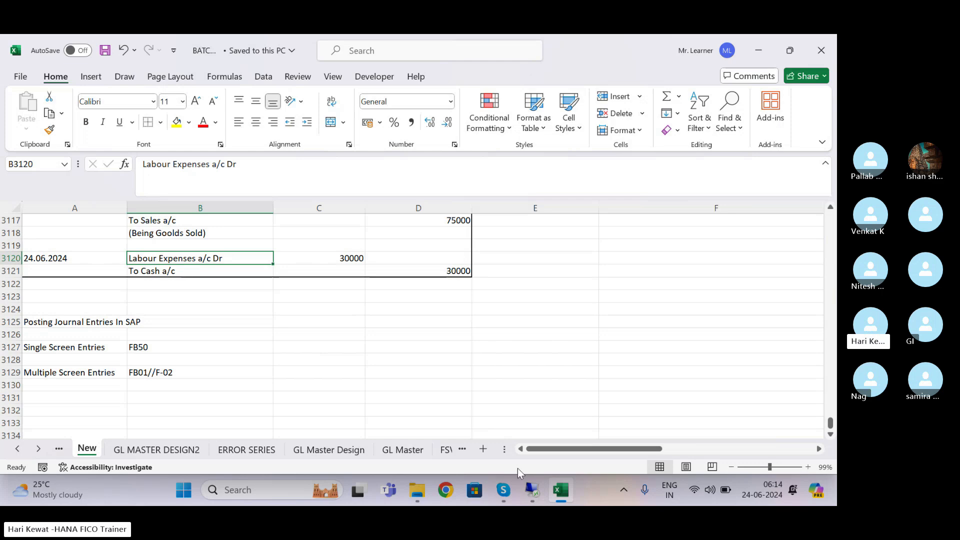
# - Switch to SAP Easy Access and expand Accounting, Financial Accounting, General Ledger and Document Entry to list the posting transactions
pyautogui.click(532, 490)
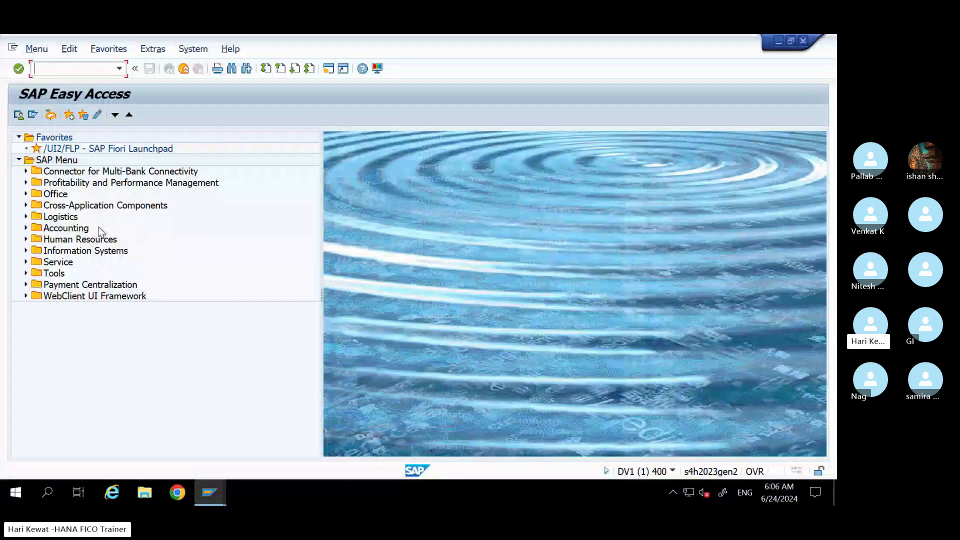
pyautogui.click(26, 228)
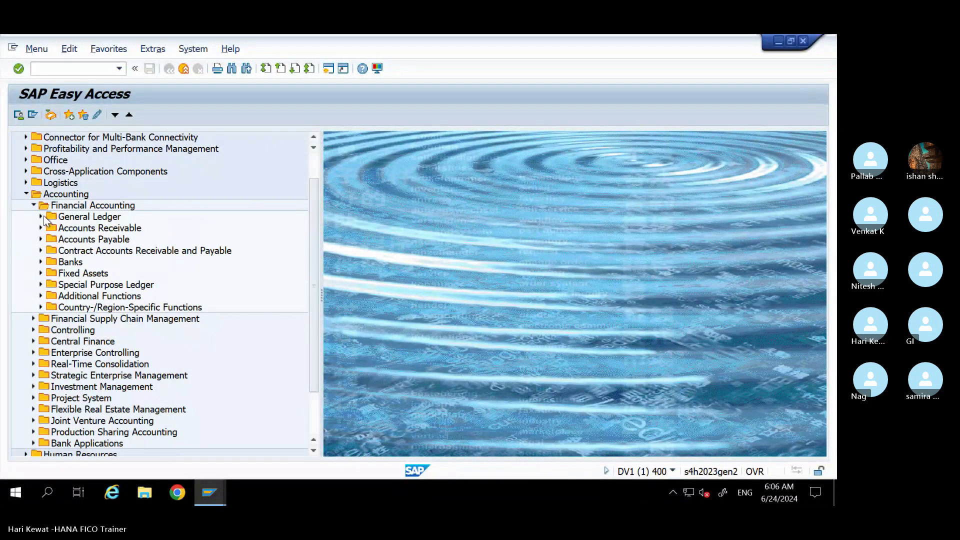
pyautogui.click(79, 207)
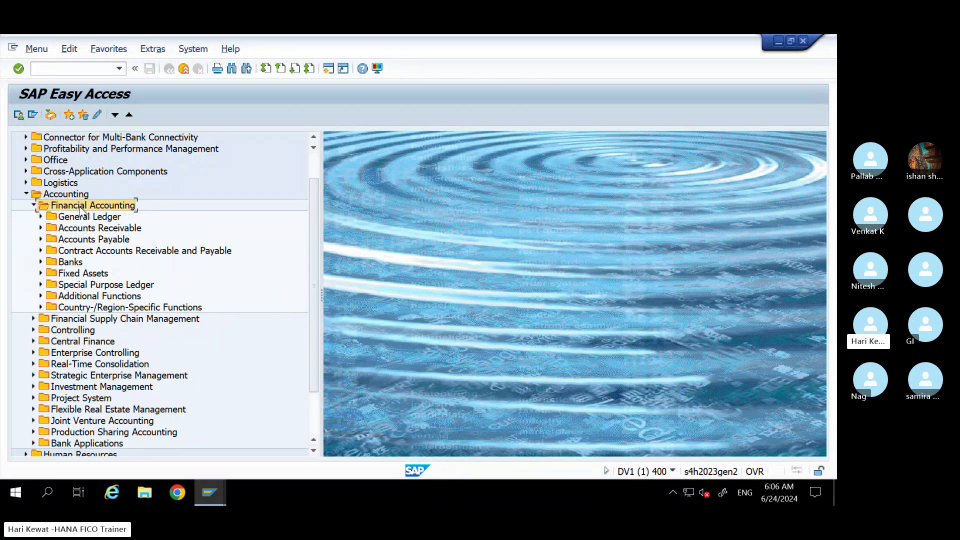
pyautogui.click(41, 217)
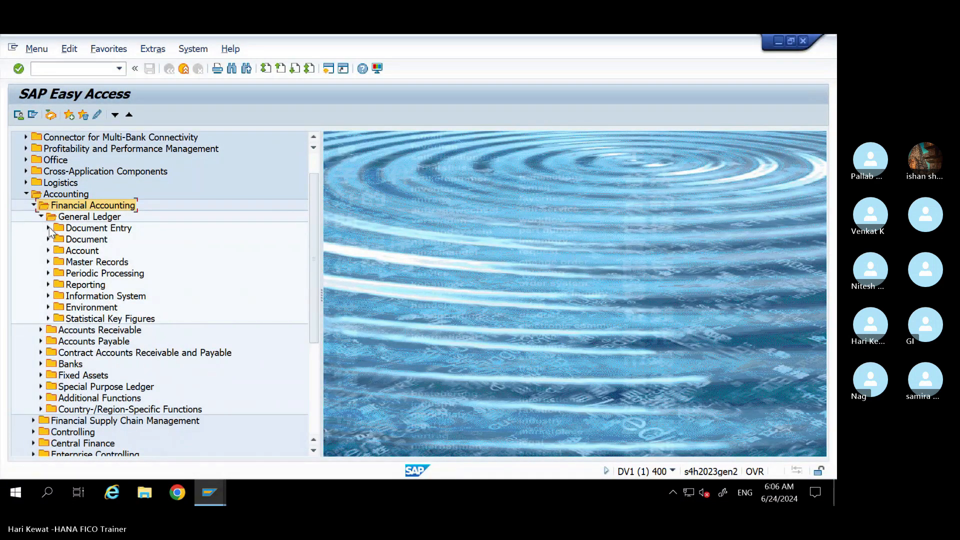
pyautogui.click(48, 229)
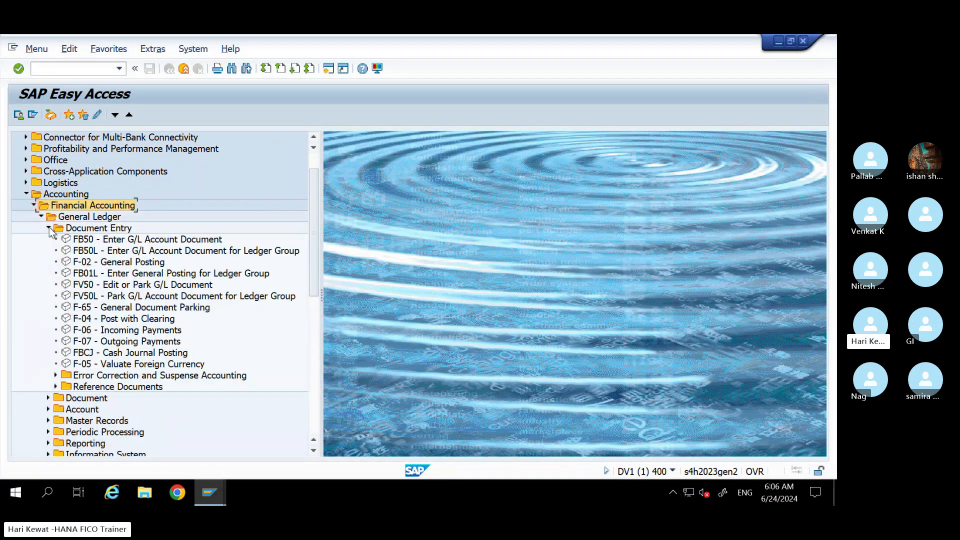
# - Run transaction FB50 to open the Enter G/L Account Document screen
pyautogui.click(123, 242)
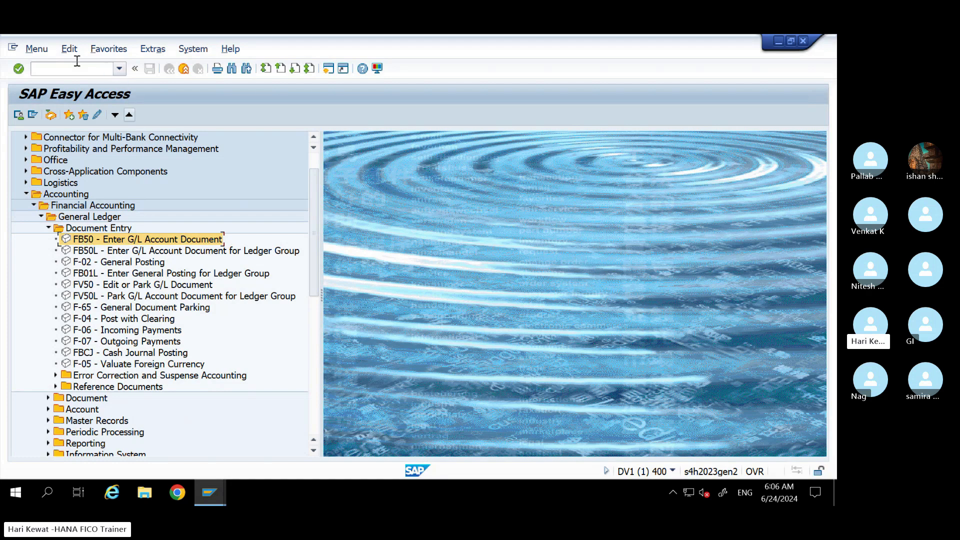
pyautogui.write('FB50')
pyautogui.press('Return')
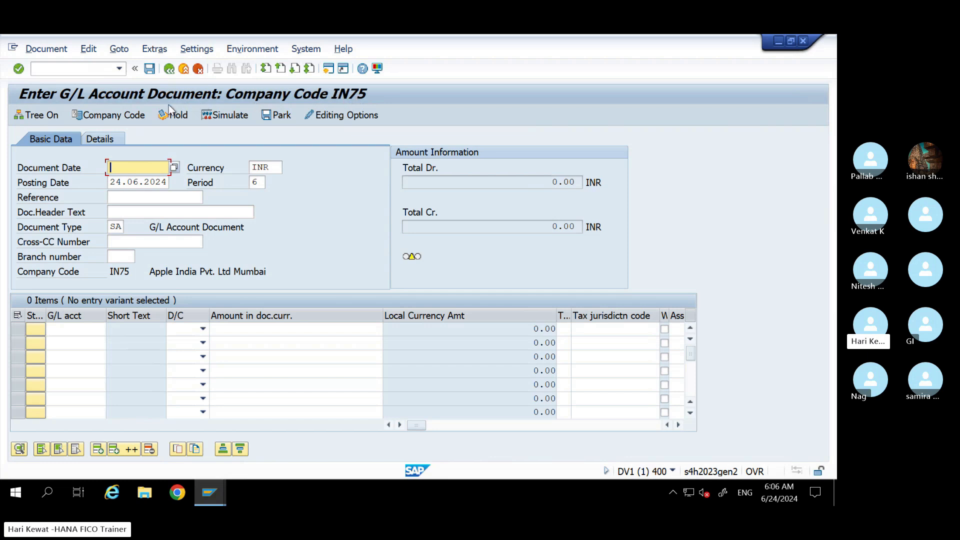
# - Change the company code of the G/L account document to US75
pyautogui.click(119, 114)
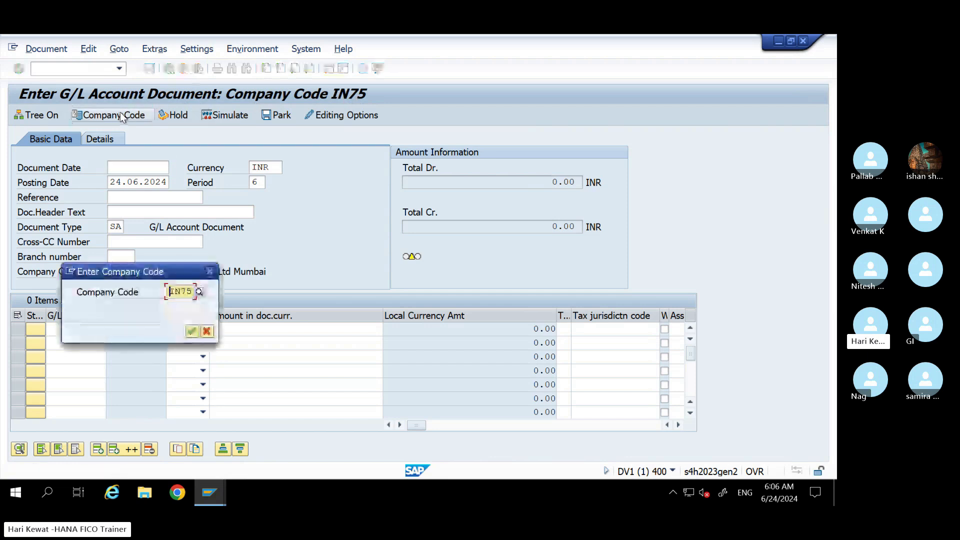
pyautogui.press('Right')
pyautogui.press('Right')
pyautogui.press('Right')
pyautogui.press('Right')
pyautogui.press('BackSpace')
pyautogui.press('BackSpace')
pyautogui.press('BackSpace')
pyautogui.press('BackSpace')
pyautogui.write('us75')
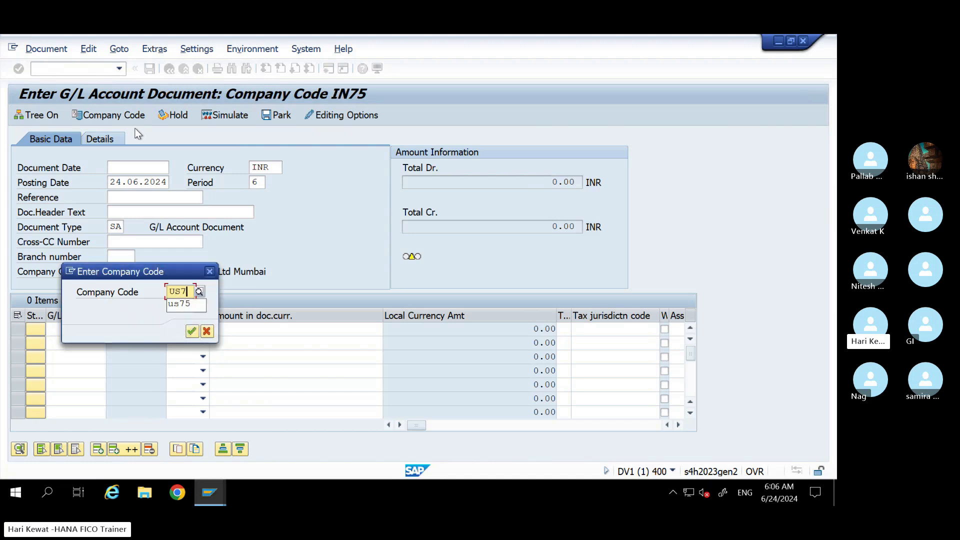
pyautogui.press('Return')
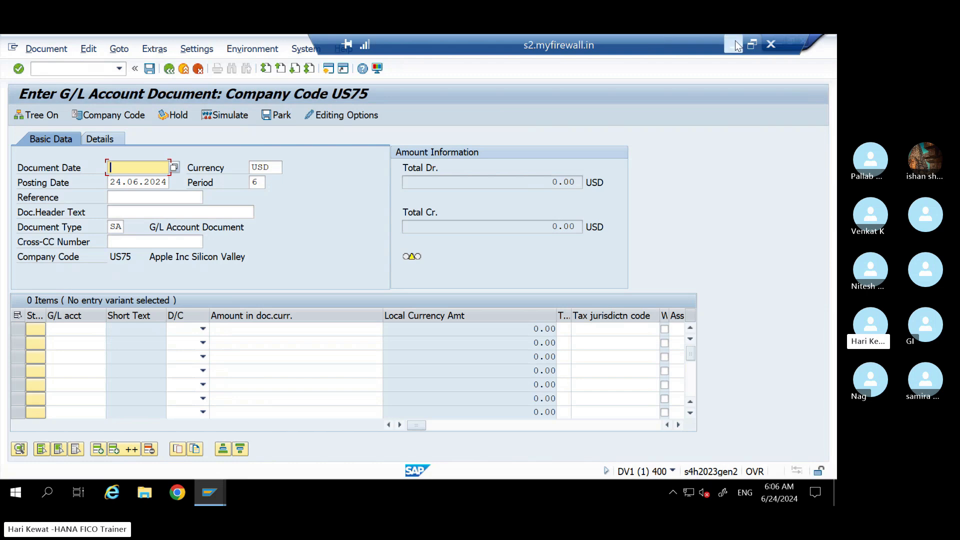
# - Switch to the Excel workbook and review the journal entries from the Labour Expenses entry up to the transaction list in B3100
pyautogui.click(735, 41)
pyautogui.click(509, 485)
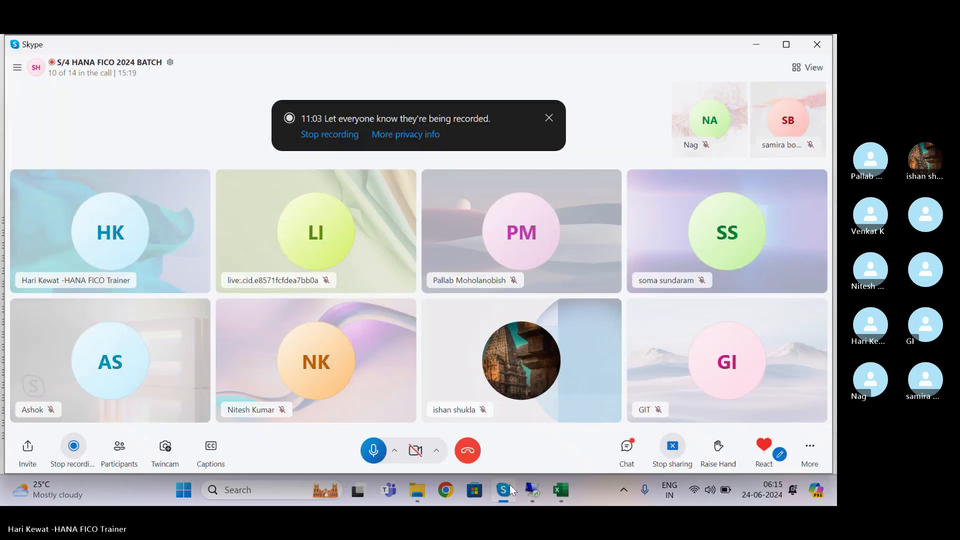
pyautogui.click(509, 484)
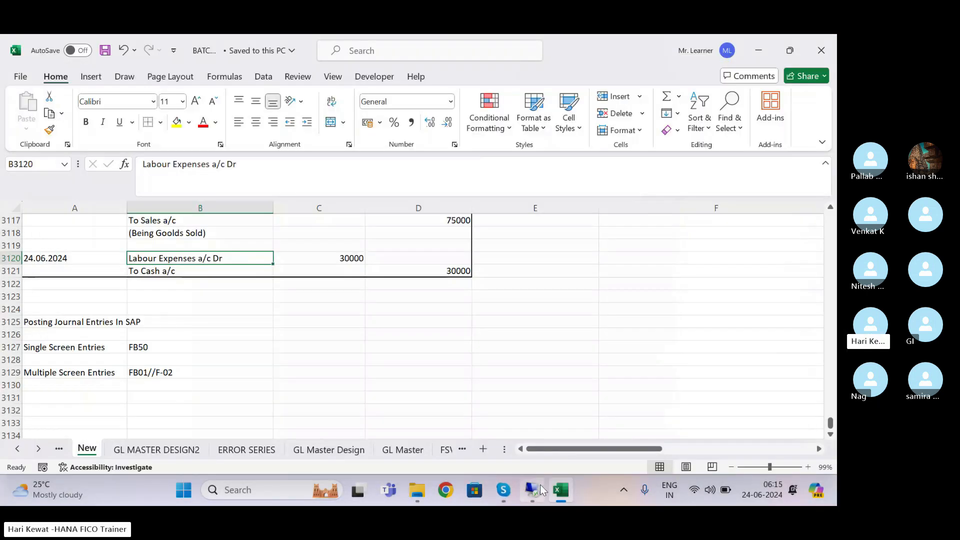
pyautogui.click(540, 486)
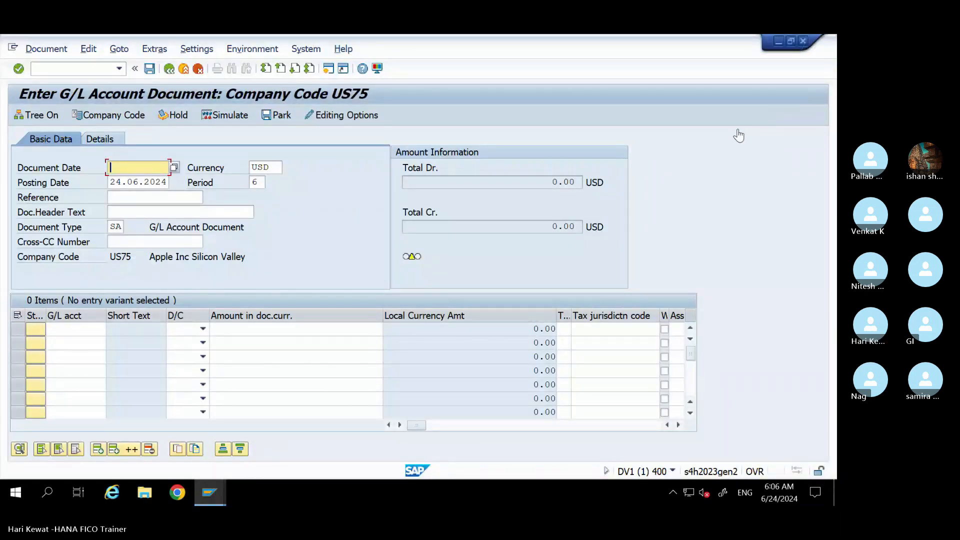
pyautogui.moveTo(578, 35)
pyautogui.click(731, 46)
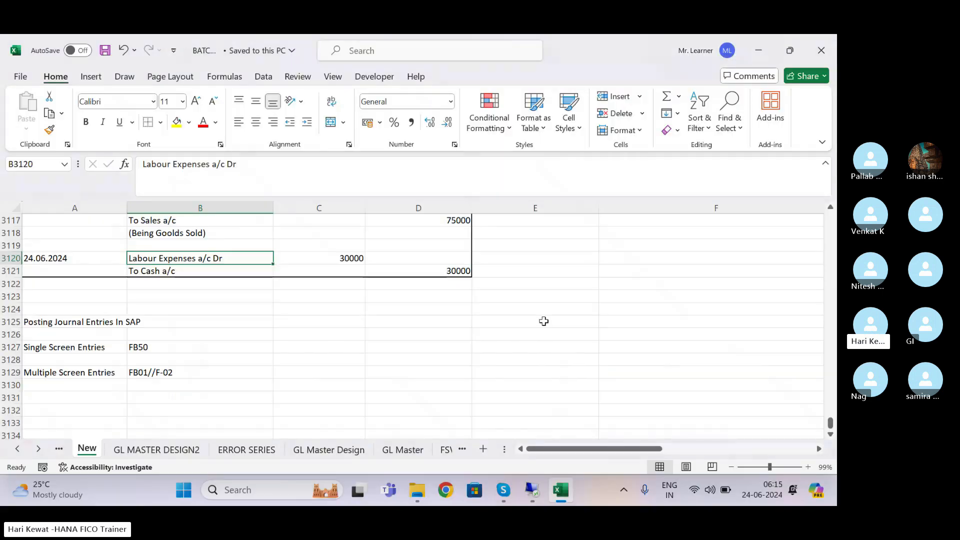
pyautogui.click(181, 233)
pyautogui.press('Up')
pyautogui.press('Up')
pyautogui.press('Up')
pyautogui.press('Up')
pyautogui.press('Up')
pyautogui.press('Up')
pyautogui.press('Up')
pyautogui.press('Up')
pyautogui.press('Up')
pyautogui.press('Up')
pyautogui.press('Up')
pyautogui.press('Up')
pyautogui.press('Up')
pyautogui.press('Up')
pyautogui.press('Up')
pyautogui.press('Up')
pyautogui.press('Up')
pyautogui.press('Up')
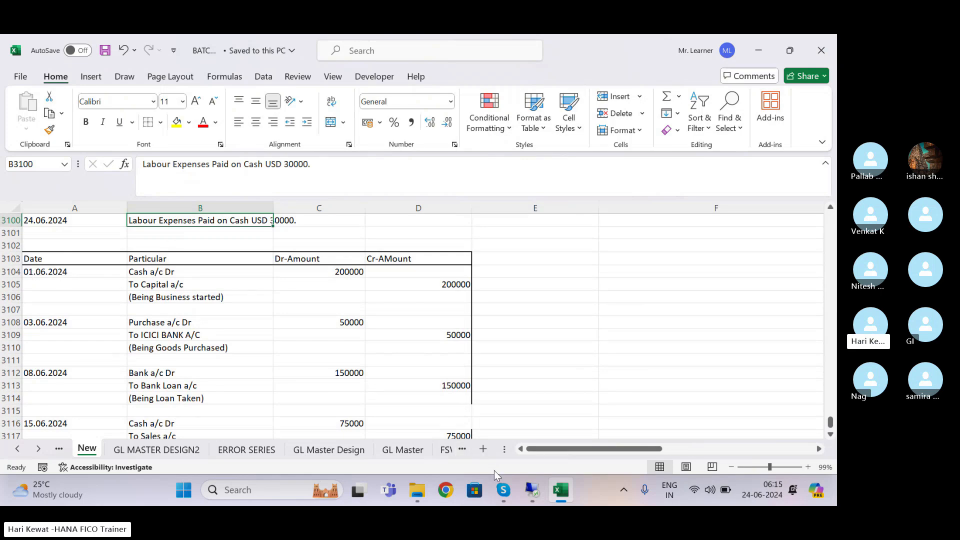
# - Switch to SAP and set both the document date and the posting date to 01.06.2024
pyautogui.click(533, 490)
pyautogui.write('01.06.2024')
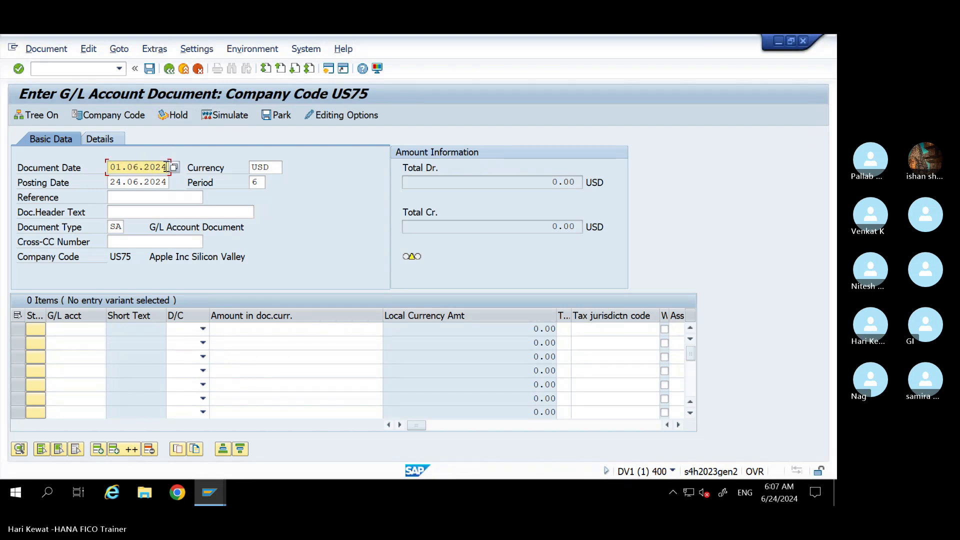
pyautogui.moveTo(116, 168); pyautogui.dragTo(89, 169)
pyautogui.hotkey('ctrl', 'c')
pyautogui.click(89, 169)
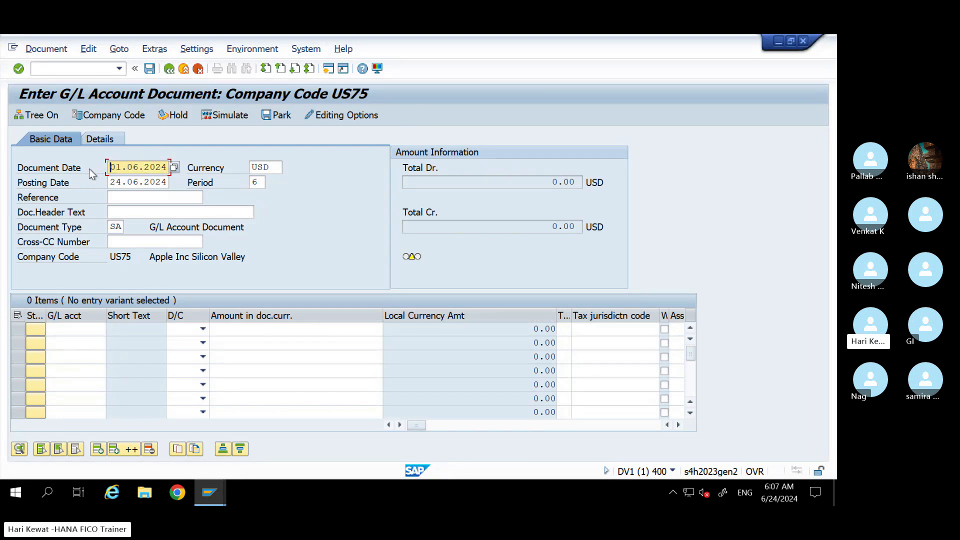
pyautogui.moveTo(167, 183); pyautogui.dragTo(77, 184)
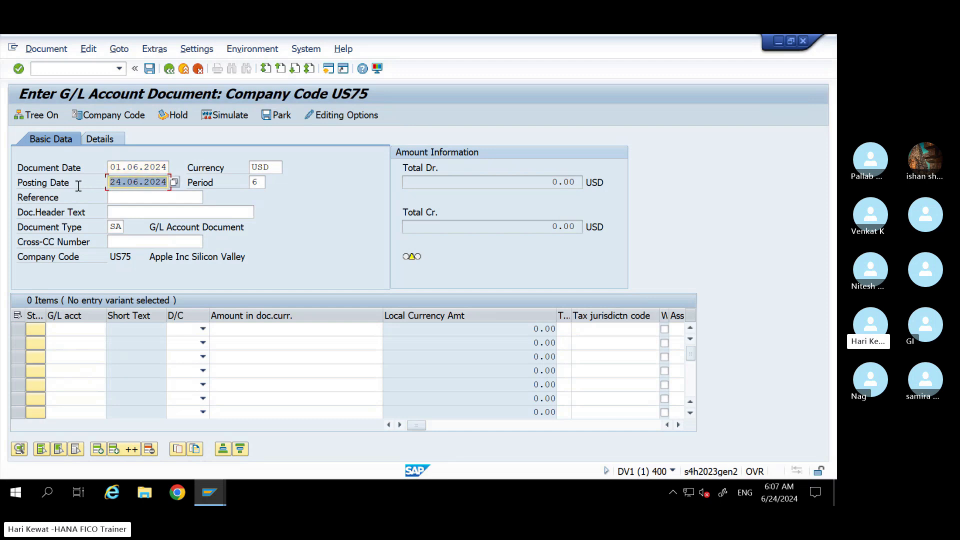
pyautogui.hotkey('ctrl', 'v')
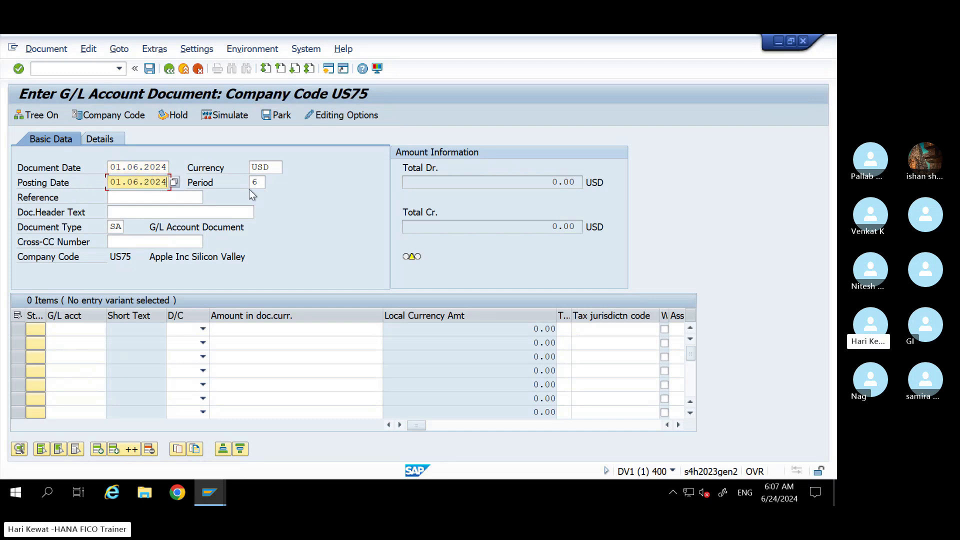
# - Check the document currency, and switch to the Excel workbook to review the Business Transactions list for the transaction currency
pyautogui.moveTo(272, 172); pyautogui.dragTo(236, 169)
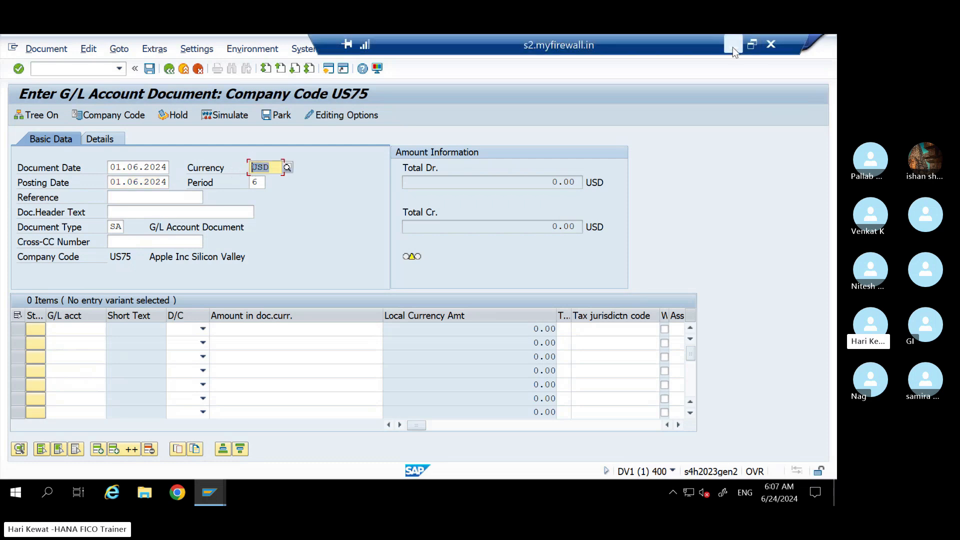
pyautogui.click(733, 45)
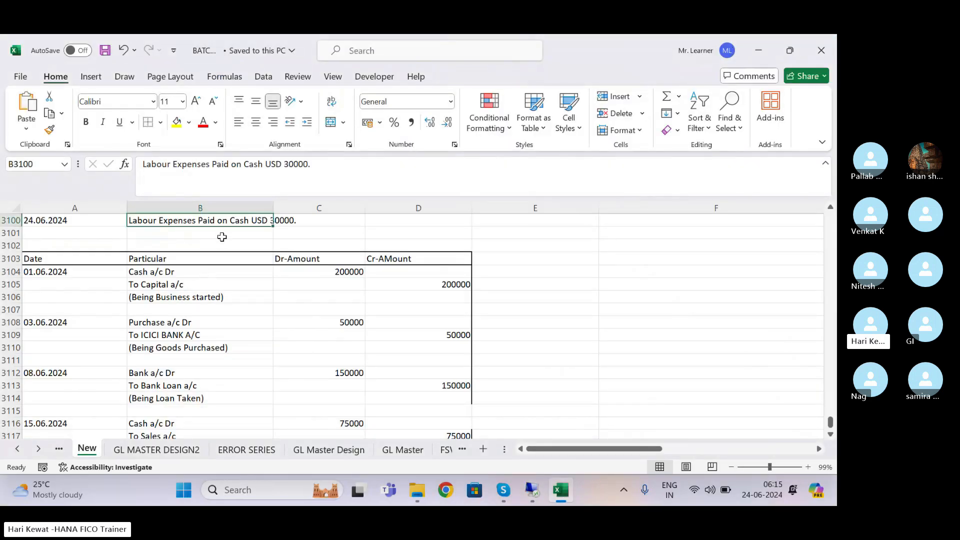
pyautogui.press('Up')
pyautogui.press('Up')
pyautogui.press('Up')
pyautogui.press('Up')
pyautogui.press('Up')
pyautogui.press('Up')
pyautogui.press('Up')
pyautogui.press('Up')
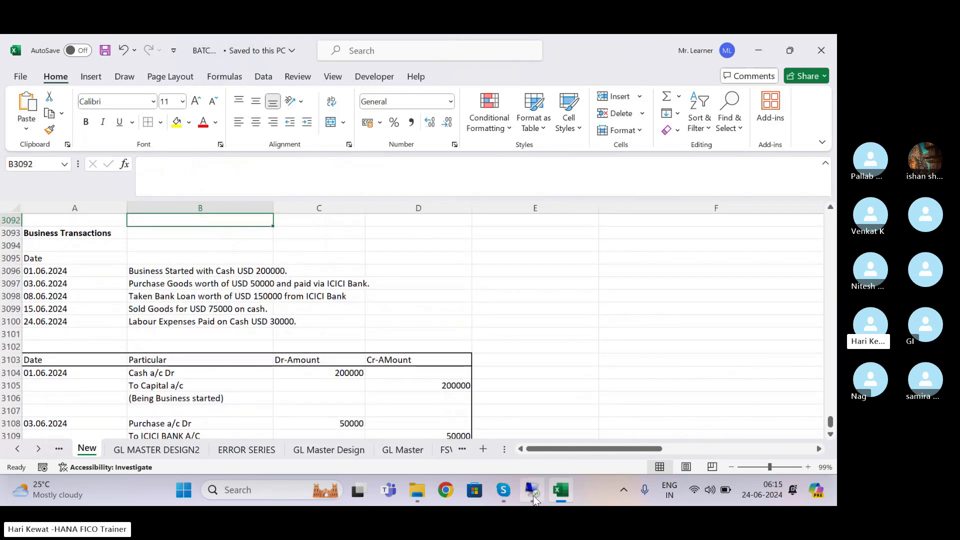
# - Switch back to SAP and examine the currency, posting date and period of the document header
pyautogui.click(532, 490)
pyautogui.click(274, 167)
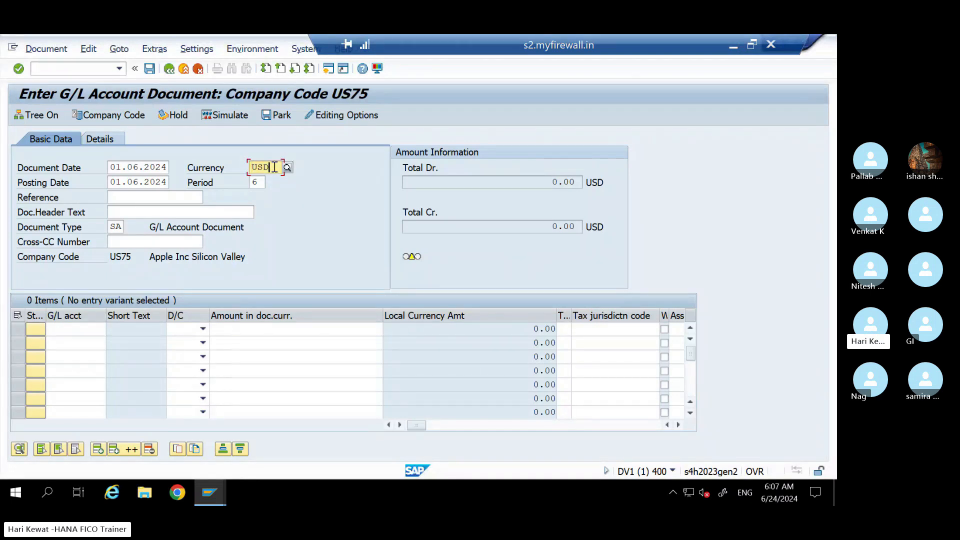
pyautogui.moveTo(274, 167); pyautogui.dragTo(108, 183)
pyautogui.moveTo(265, 185); pyautogui.dragTo(238, 184)
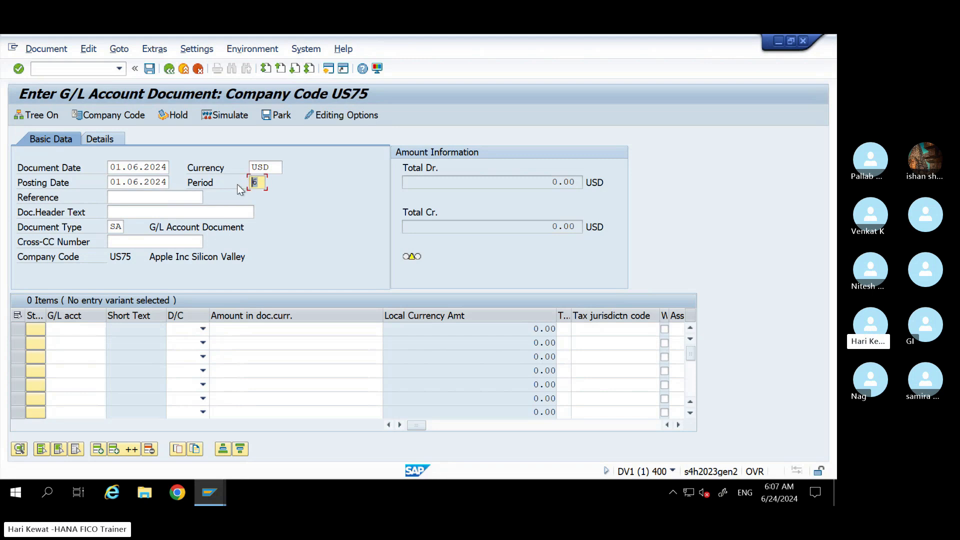
pyautogui.moveTo(167, 183); pyautogui.dragTo(106, 184)
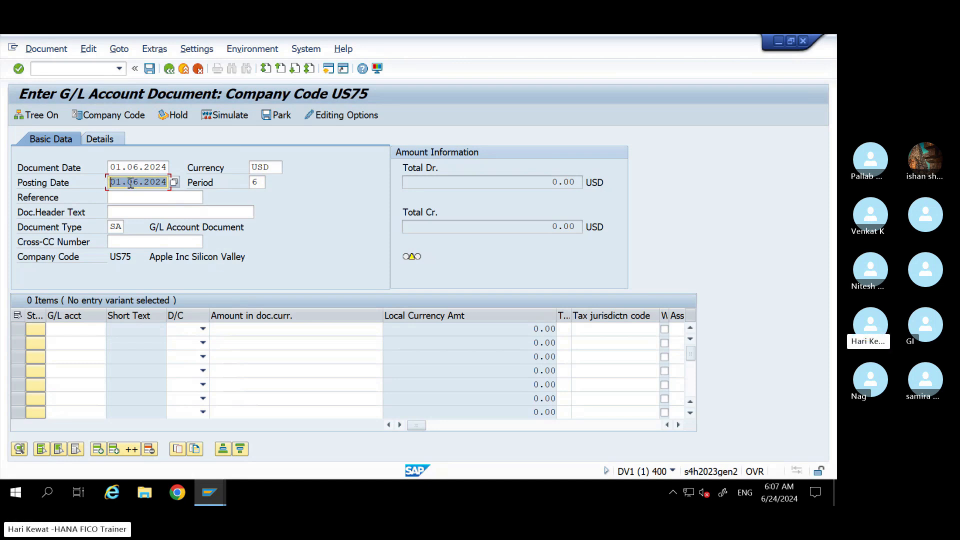
pyautogui.click(261, 182)
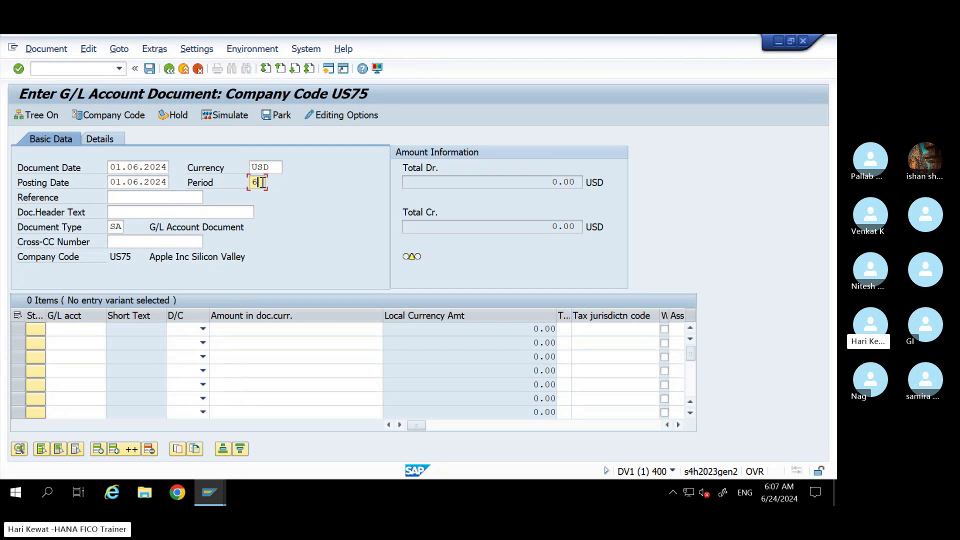
# - Examine the Reference, Doc.Header Text, Document Type and Cross-CC Number fields of the document header
pyautogui.click(124, 198)
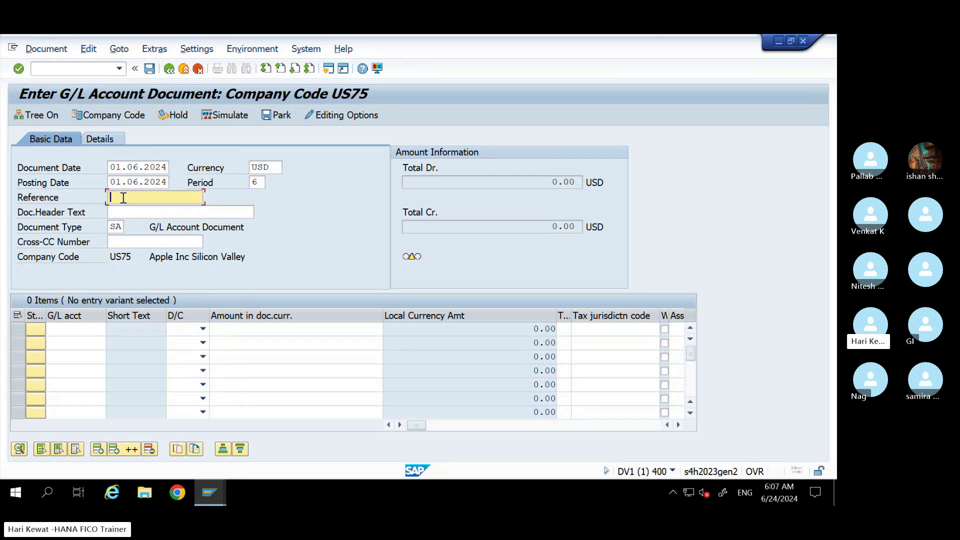
pyautogui.click(124, 215)
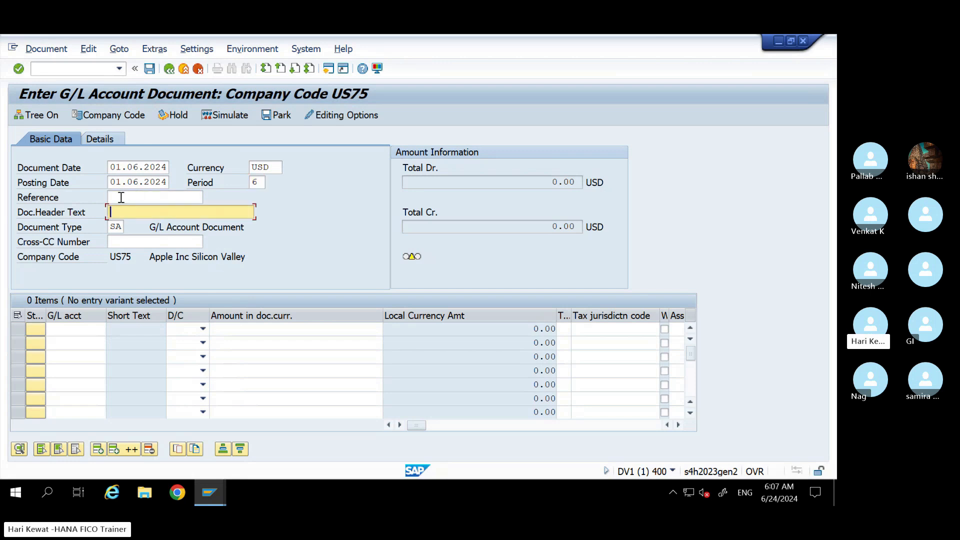
pyautogui.click(124, 201)
pyautogui.press('Tab')
pyautogui.click(114, 228)
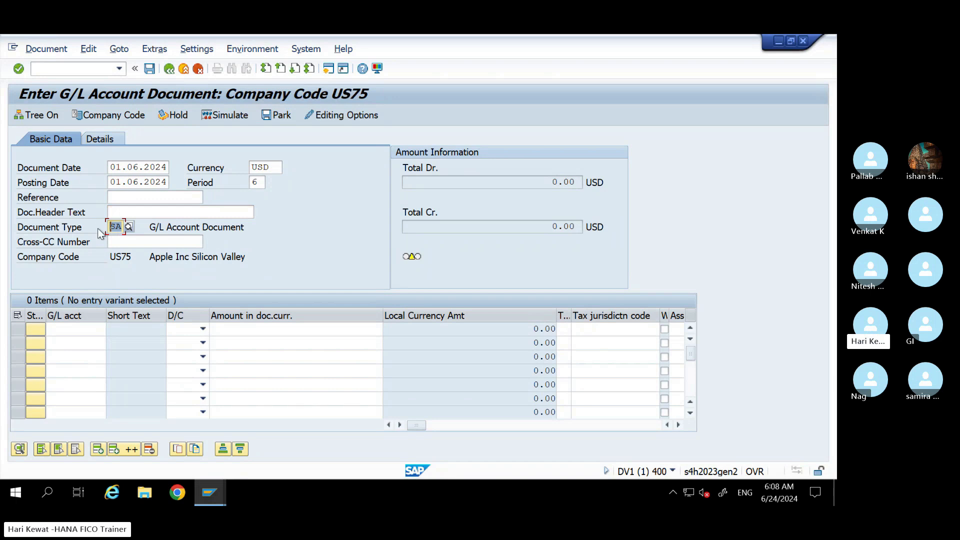
pyautogui.doubleClick(116, 229)
pyautogui.click(119, 228)
pyautogui.click(129, 242)
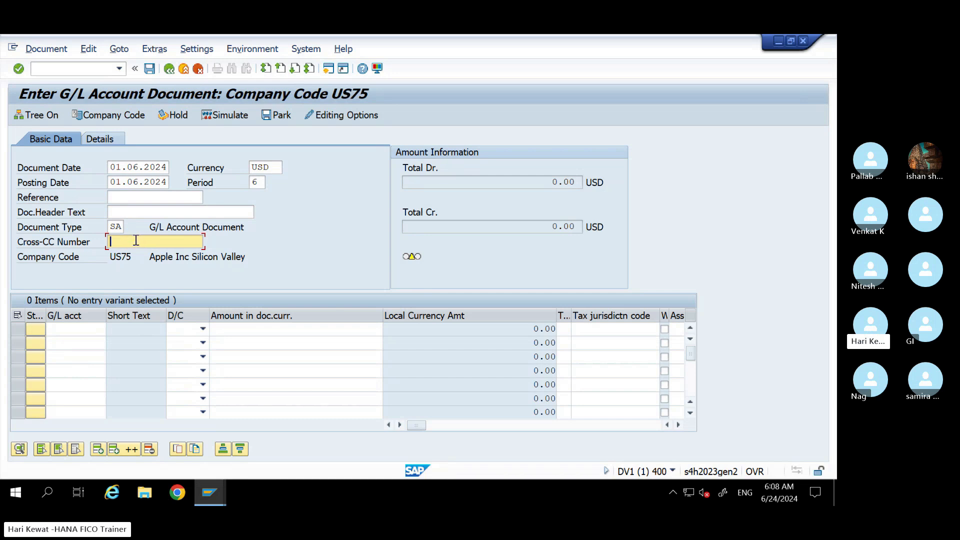
# - Examine the translation date and Calculate Tax option in the document details, comparing the translation date with the posting date in the basic data
pyautogui.click(100, 140)
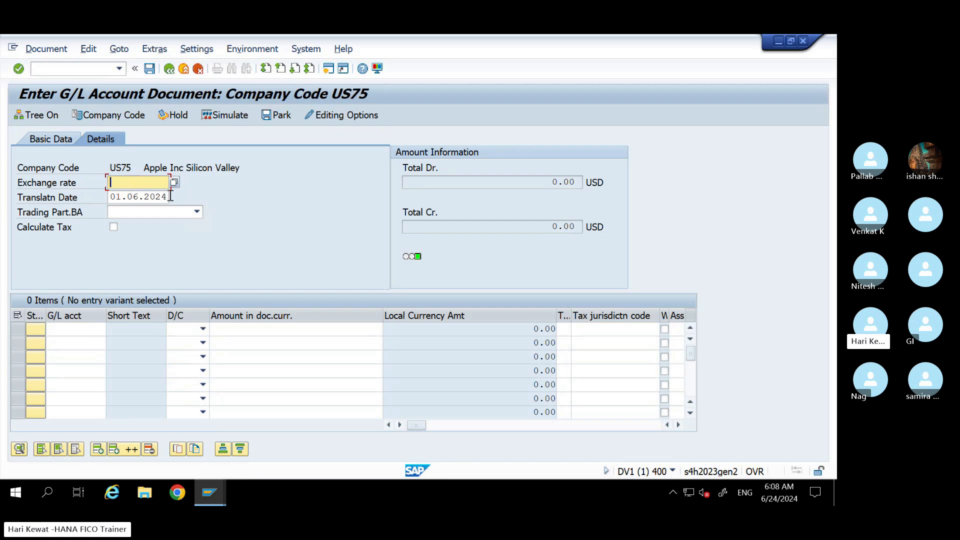
pyautogui.moveTo(170, 196); pyautogui.dragTo(103, 198)
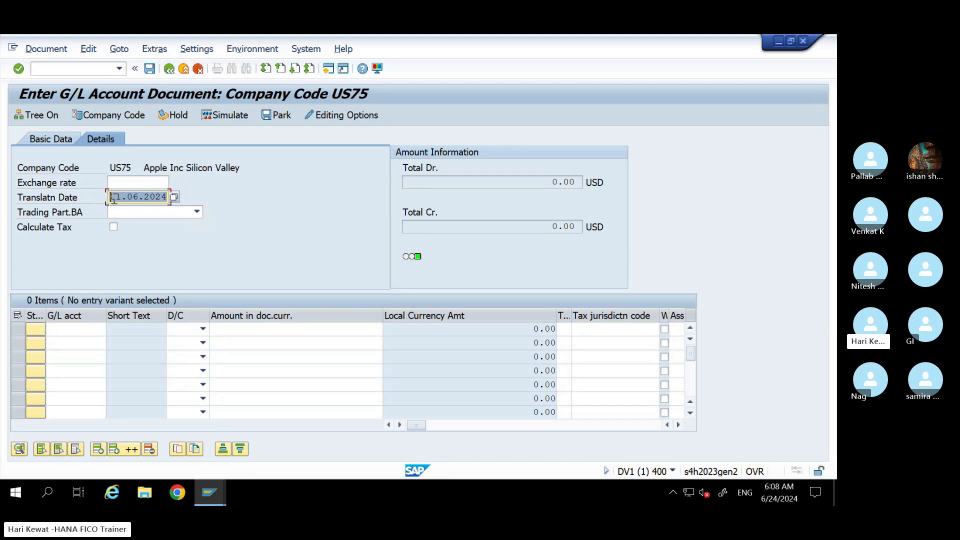
pyautogui.click(61, 140)
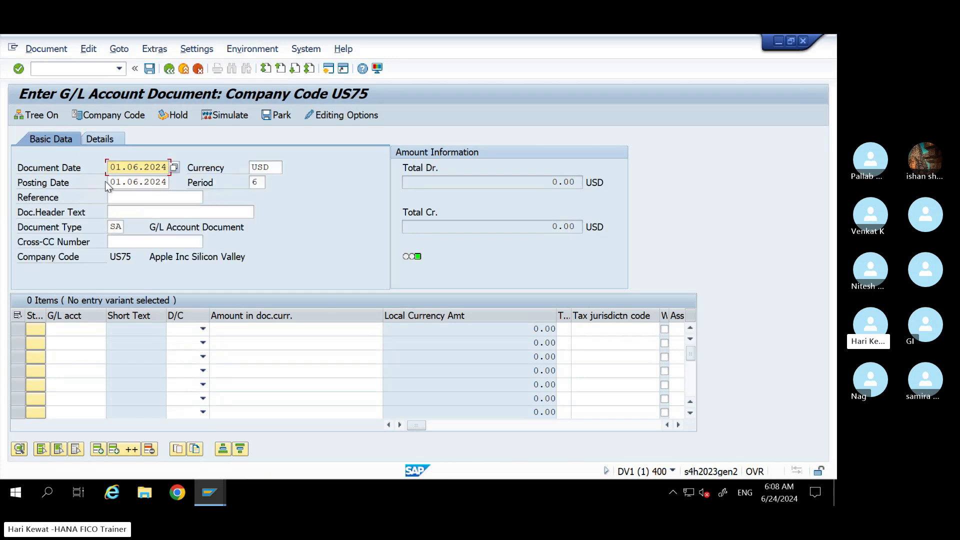
pyautogui.click(113, 182)
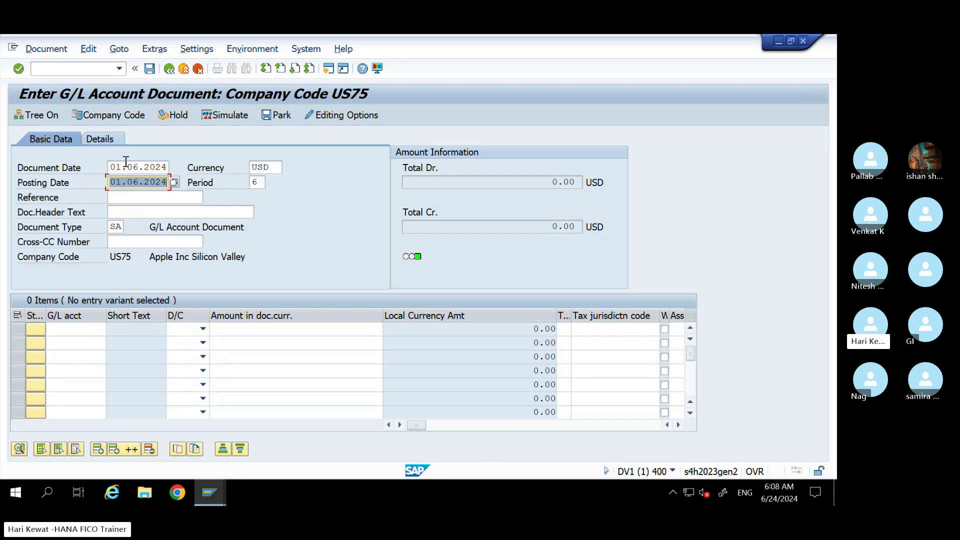
pyautogui.click(101, 140)
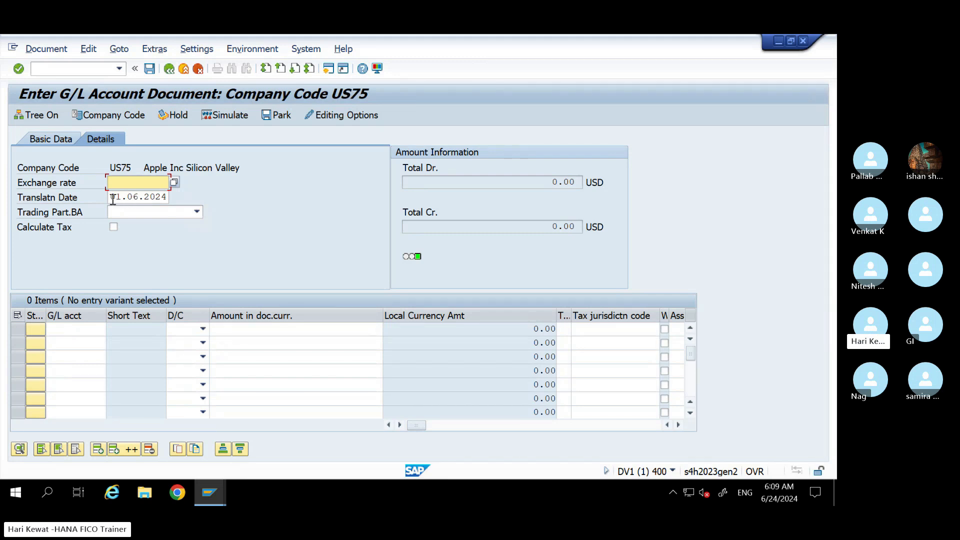
pyautogui.moveTo(113, 199); pyautogui.dragTo(173, 200)
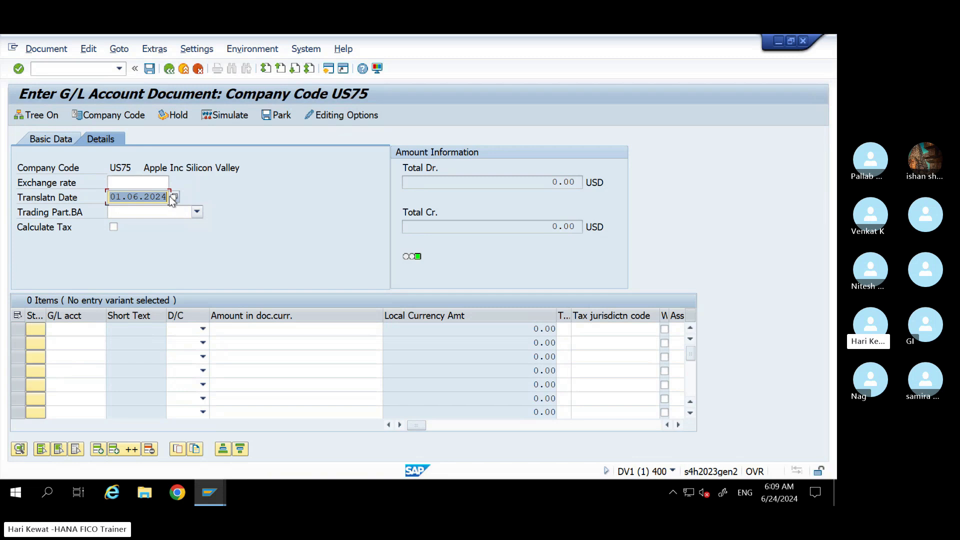
pyautogui.click(114, 227)
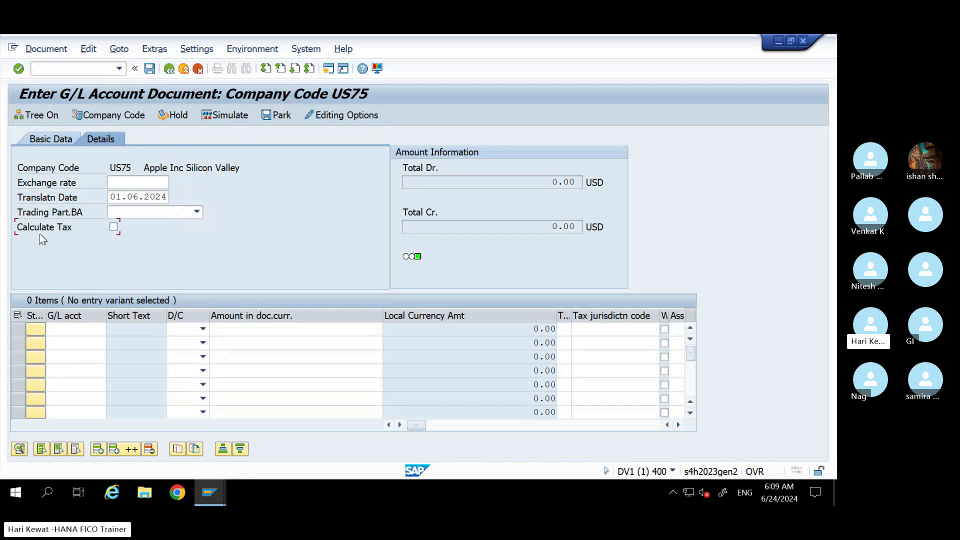
# - Return to the basic data and examine the G/L account lines, checking the journal entry in the Excel workbook
pyautogui.click(58, 143)
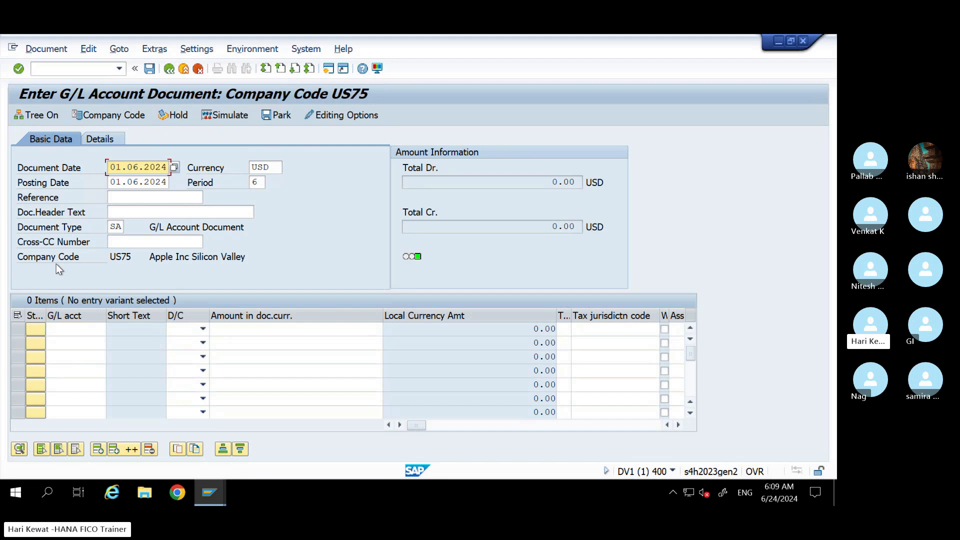
pyautogui.click(77, 331)
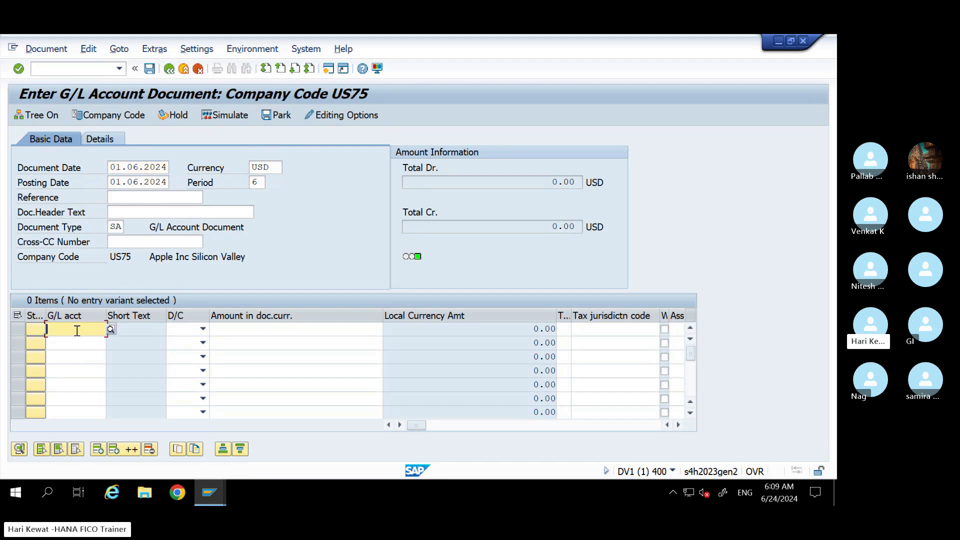
pyautogui.click(79, 341)
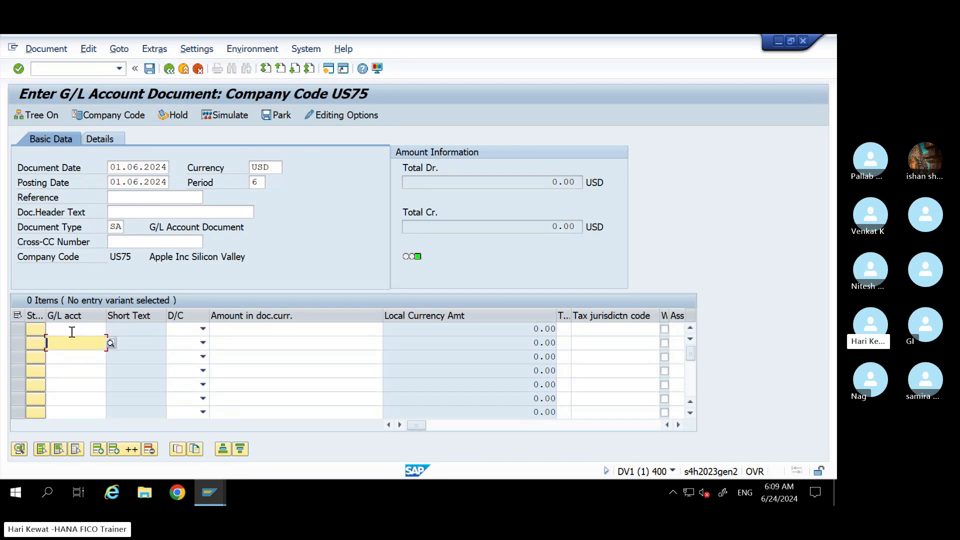
pyautogui.click(65, 330)
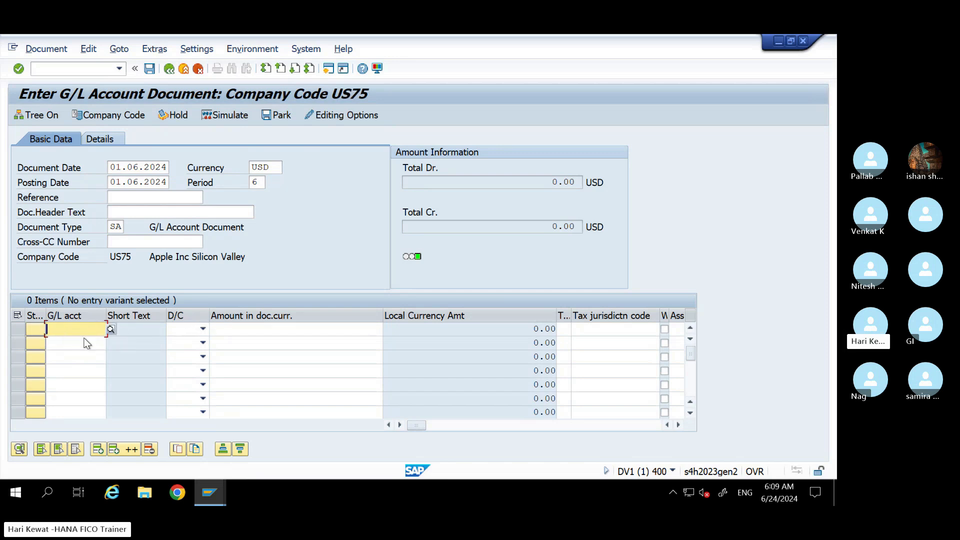
pyautogui.click(81, 343)
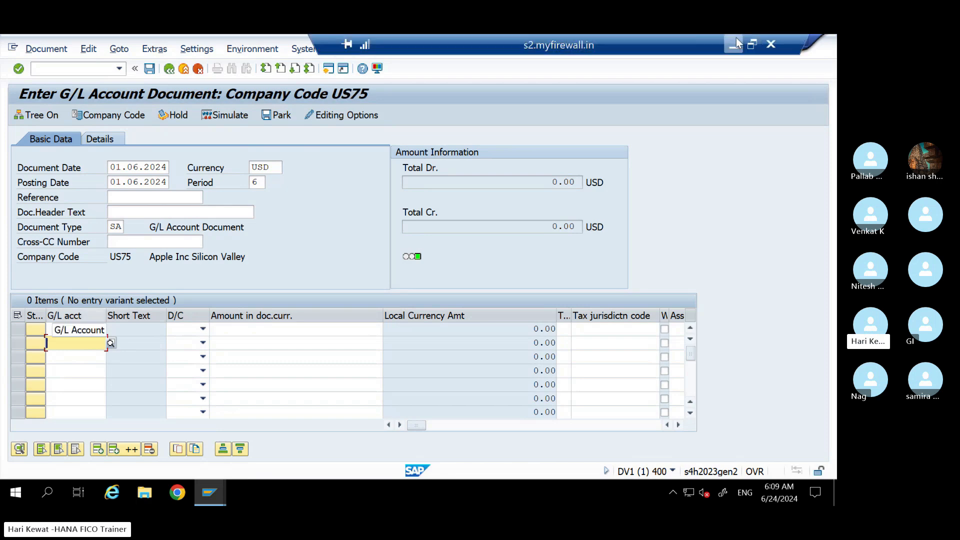
pyautogui.click(738, 46)
pyautogui.click(153, 373)
pyautogui.click(163, 387)
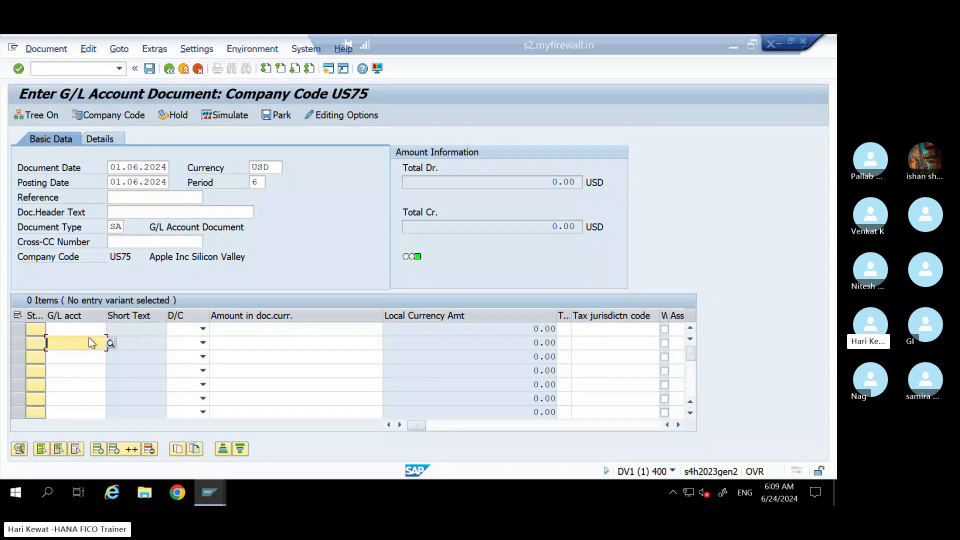
# - Look up G/L accounts by account number in company code US75 for the first line item, and review the list
pyautogui.click(86, 329)
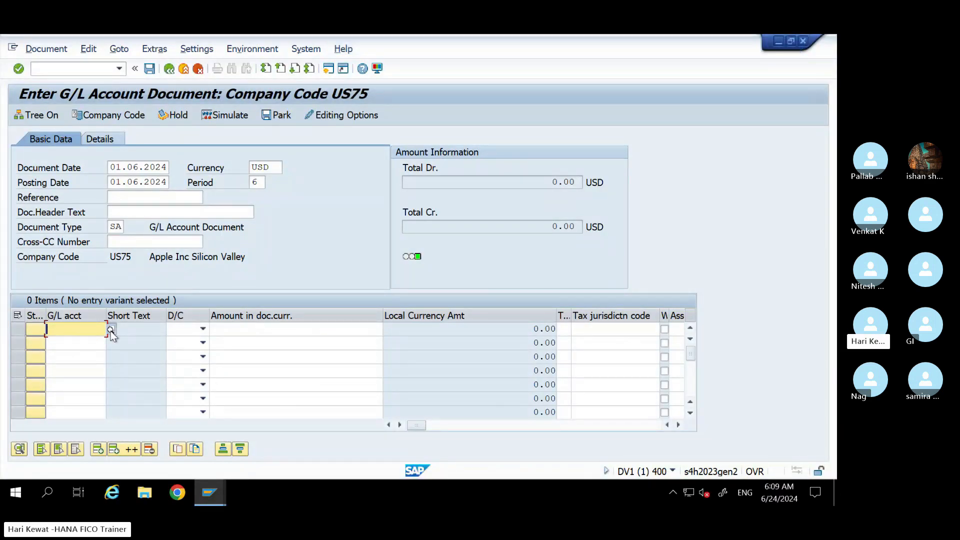
pyautogui.click(111, 330)
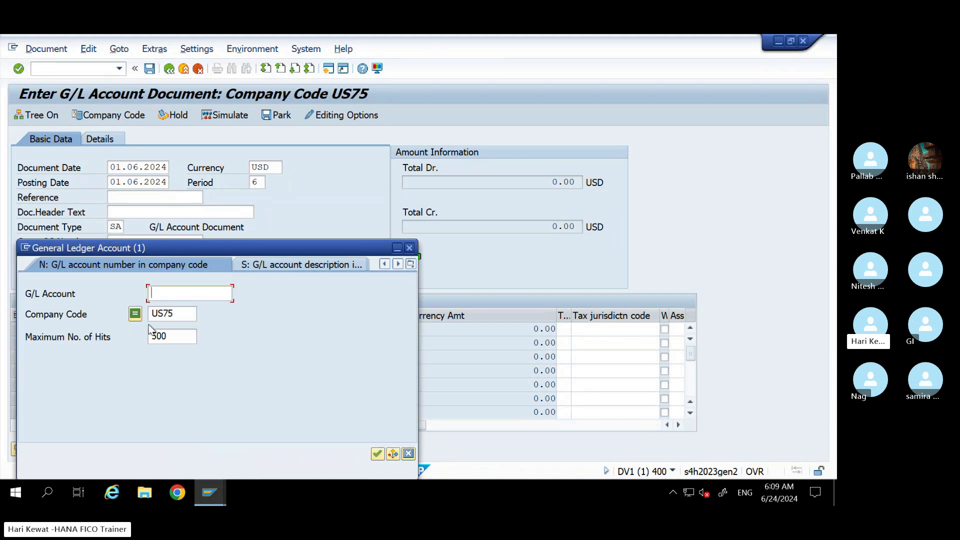
pyautogui.click(411, 264)
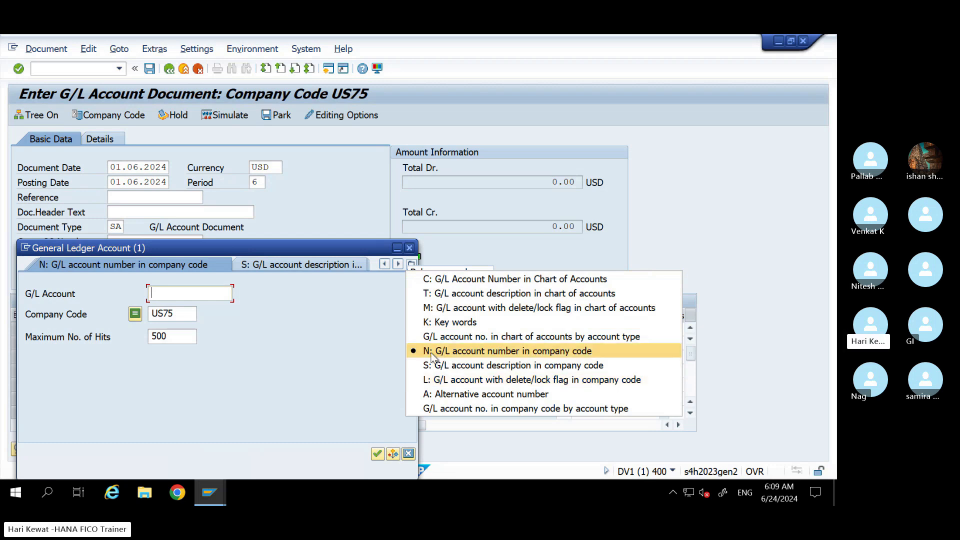
pyautogui.click(556, 353)
pyautogui.doubleClick(181, 312)
pyautogui.click(165, 296)
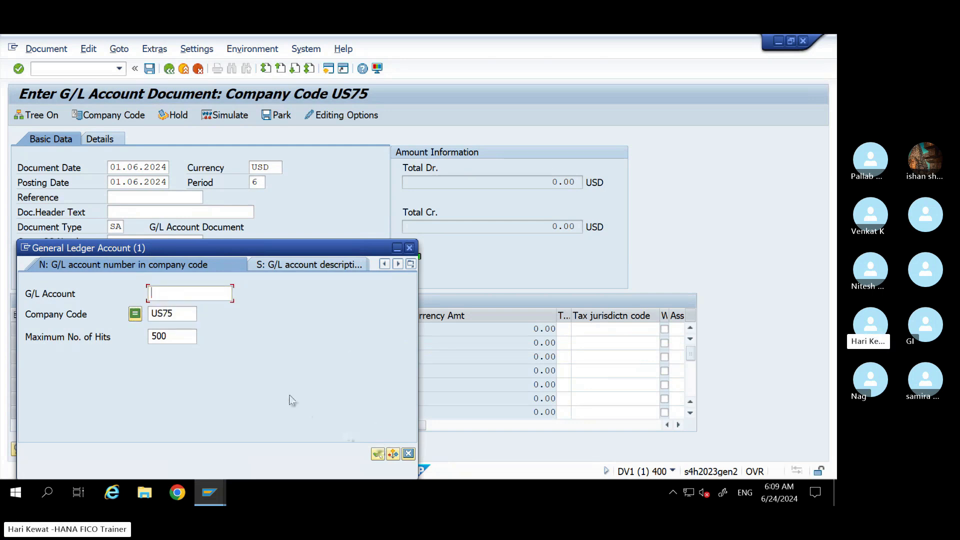
pyautogui.click(174, 313)
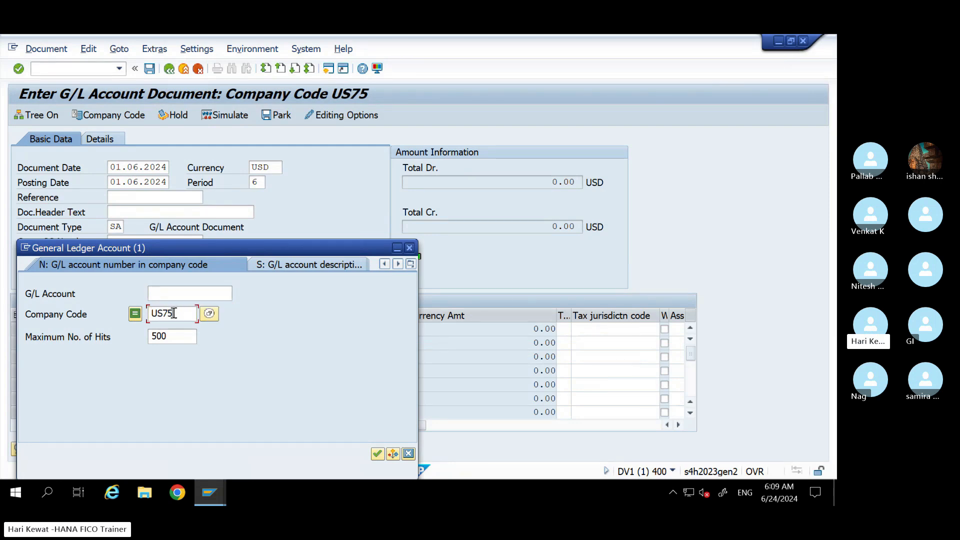
pyautogui.click(376, 455)
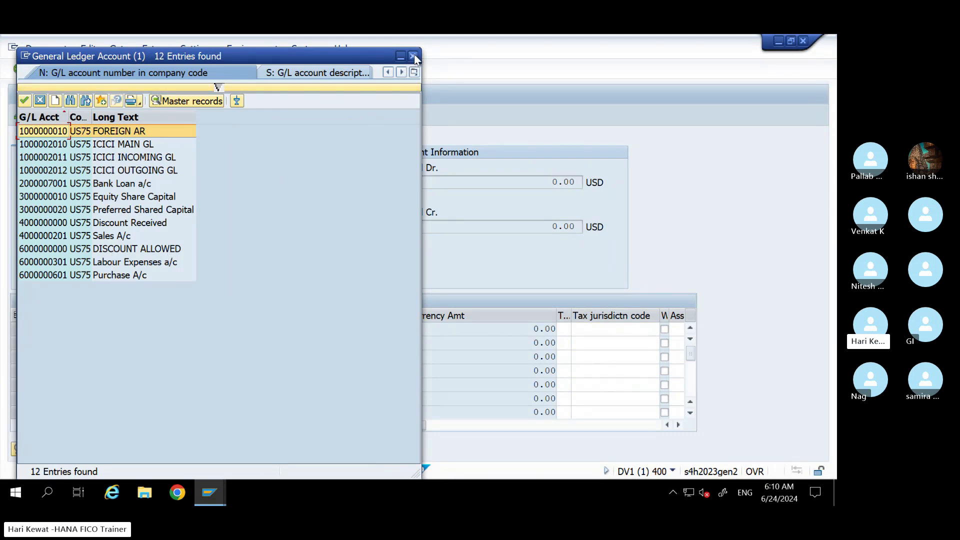
pyautogui.click(144, 170)
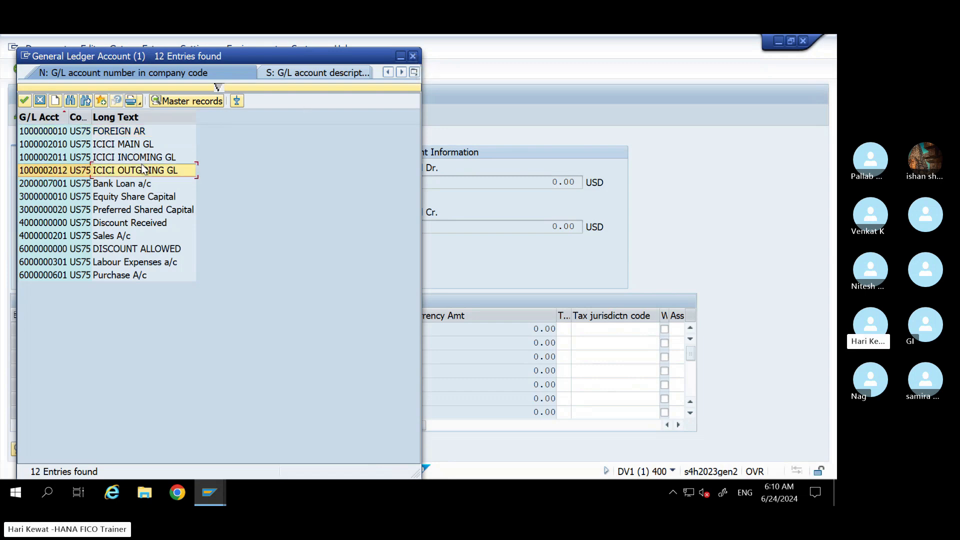
pyautogui.click(413, 57)
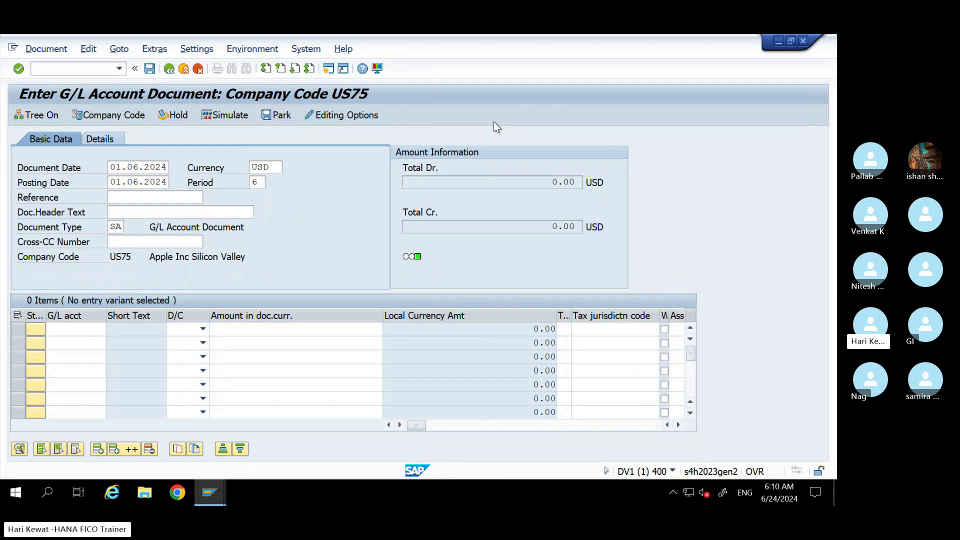
# - Start FSP0 in a new session and begin creating G/L account 100000250 in chart of accounts APLG
pyautogui.hotkey('ctrl', 'n')
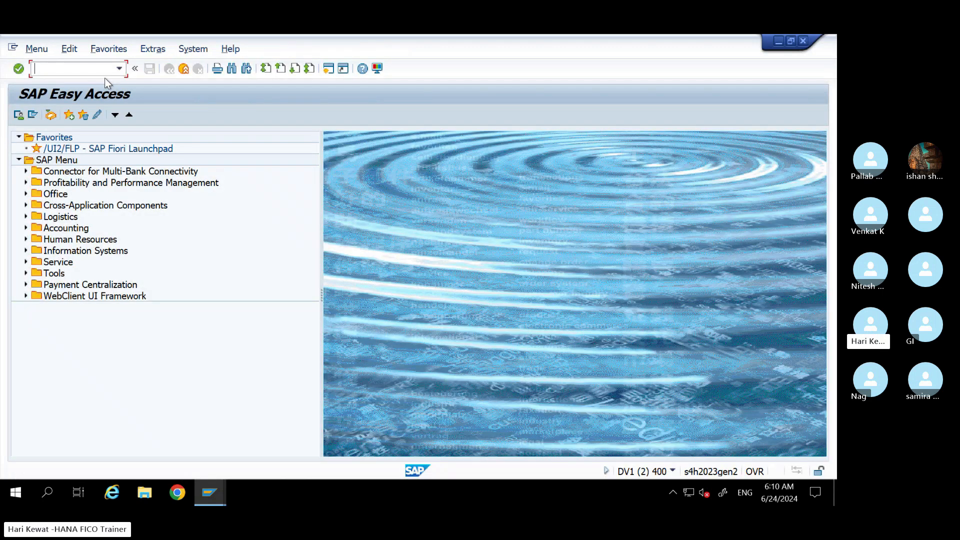
pyautogui.write('fsp0')
pyautogui.press('Return')
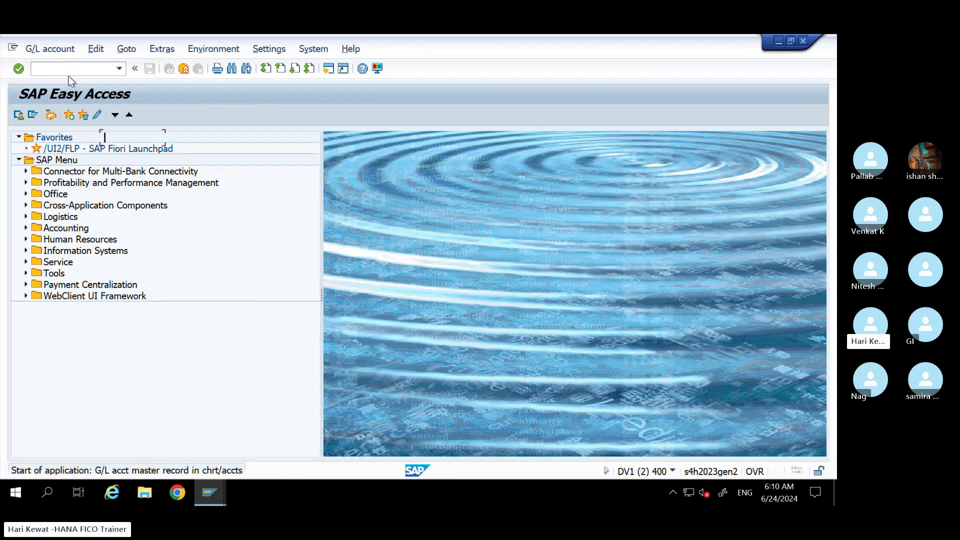
pyautogui.click(129, 140)
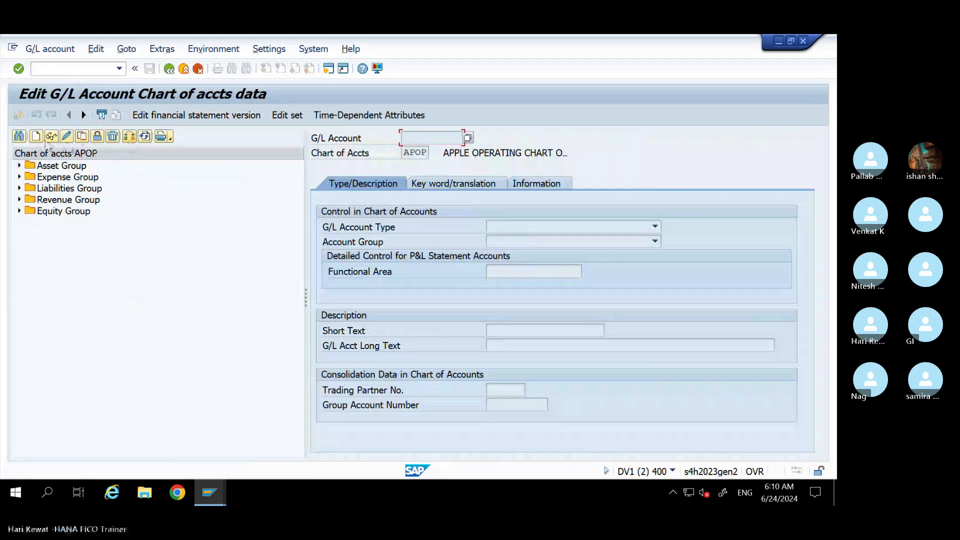
pyautogui.click(39, 135)
pyautogui.write('100000250')
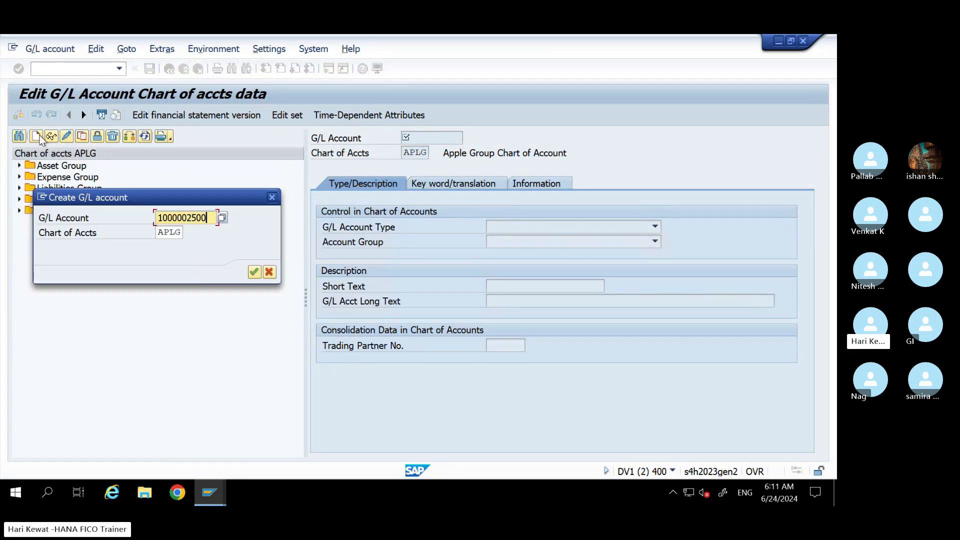
pyautogui.press('Return')
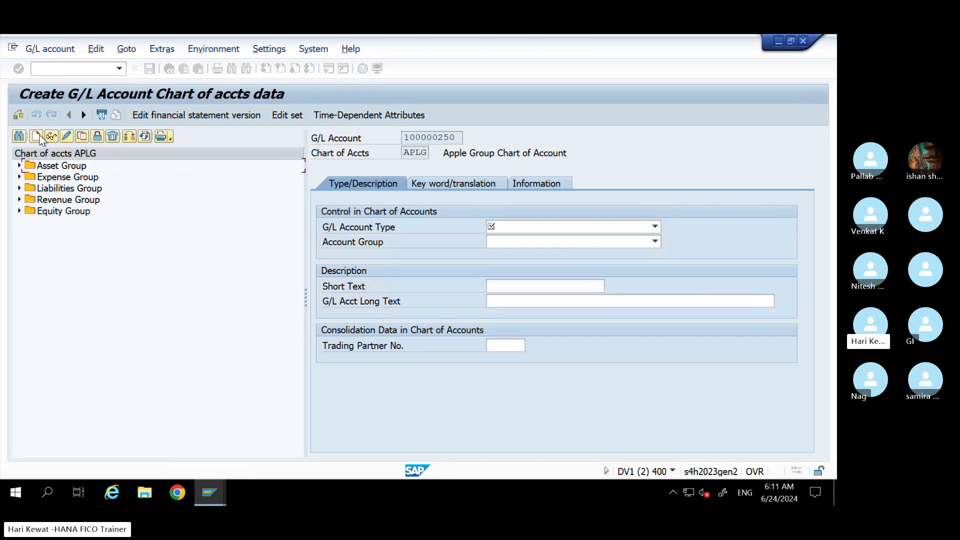
# - Set the new group account's type to X Balance Sheet Account and its account group to AS10 Asset Group
pyautogui.click(541, 226)
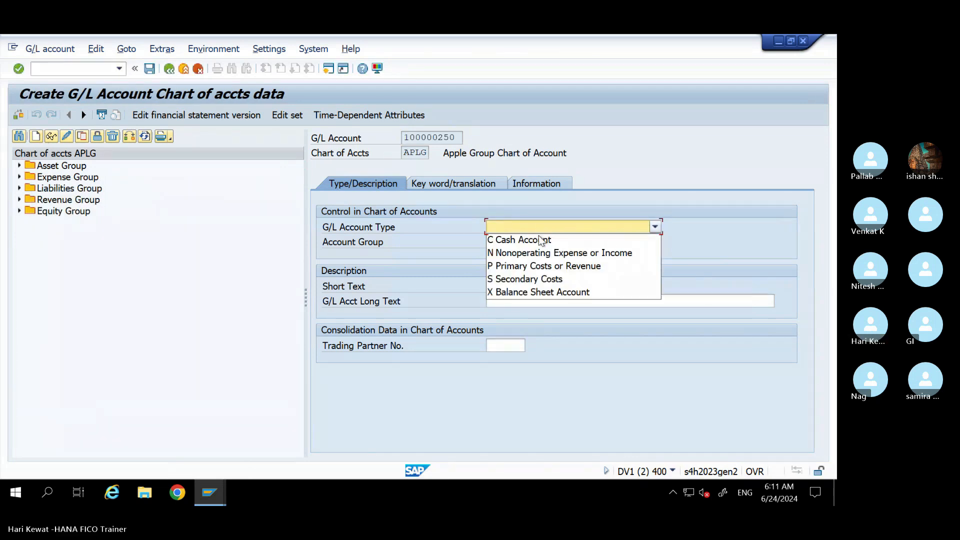
pyautogui.click(526, 293)
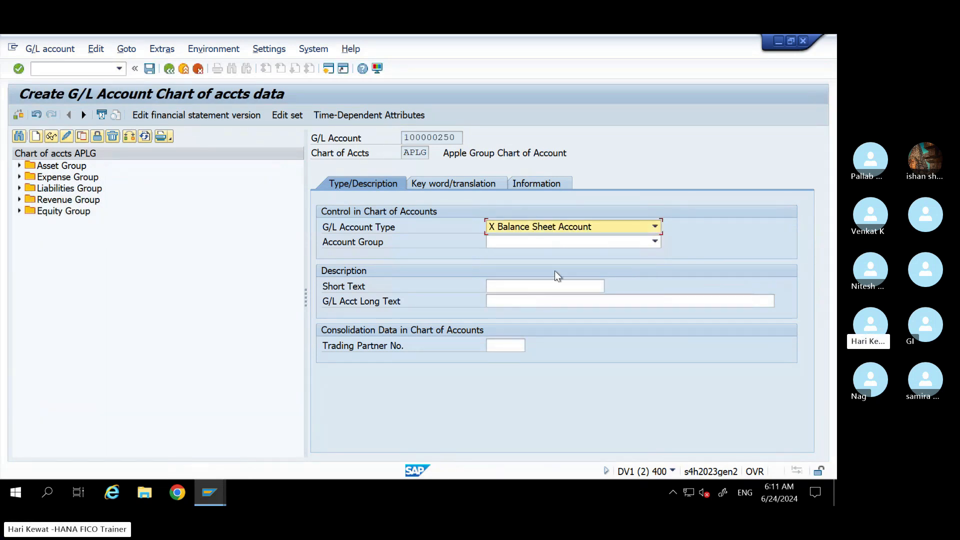
pyautogui.click(526, 242)
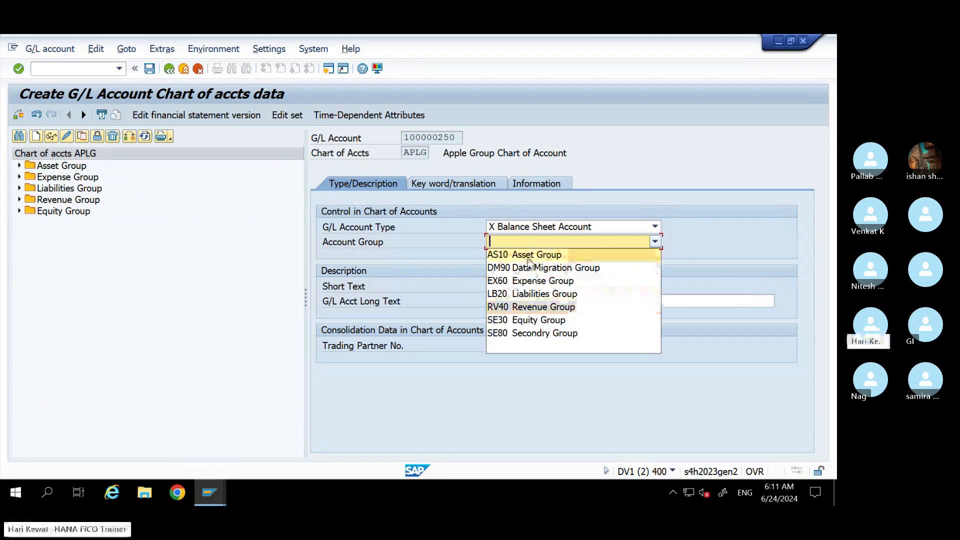
pyautogui.click(529, 259)
# - Enter Cash A/c as the short text and G/L account long text of account 100000250, and save it
pyautogui.click(507, 287)
pyautogui.press('Down')
pyautogui.press('Tab')
pyautogui.press('Down')
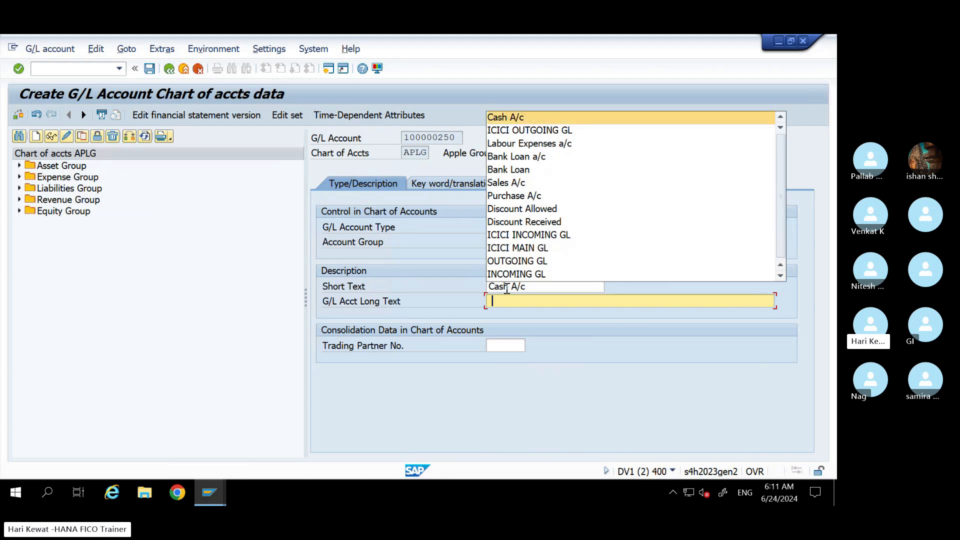
pyautogui.press('Return')
pyautogui.hotkey('ctrl', 's')
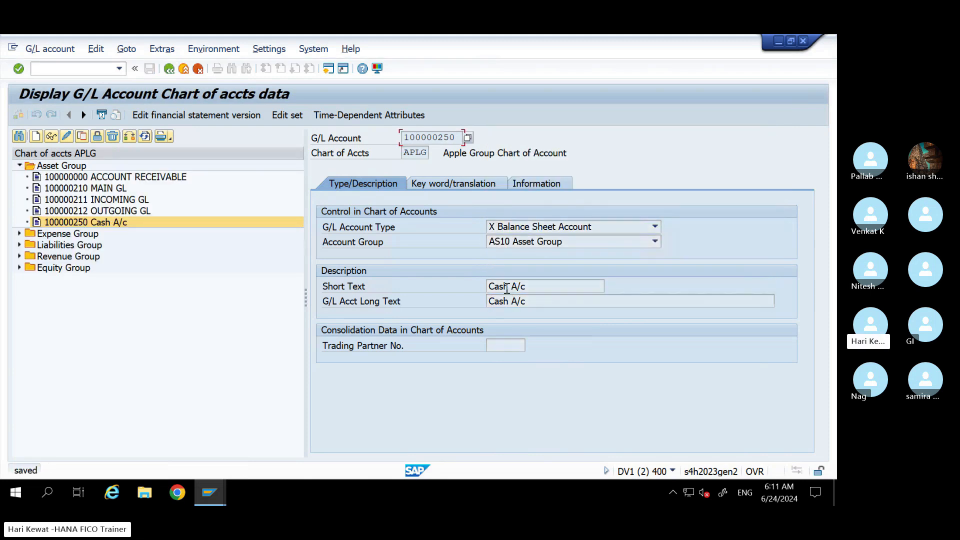
pyautogui.click(63, 68)
pyautogui.write('/nfs00')
pyautogui.press('Return')
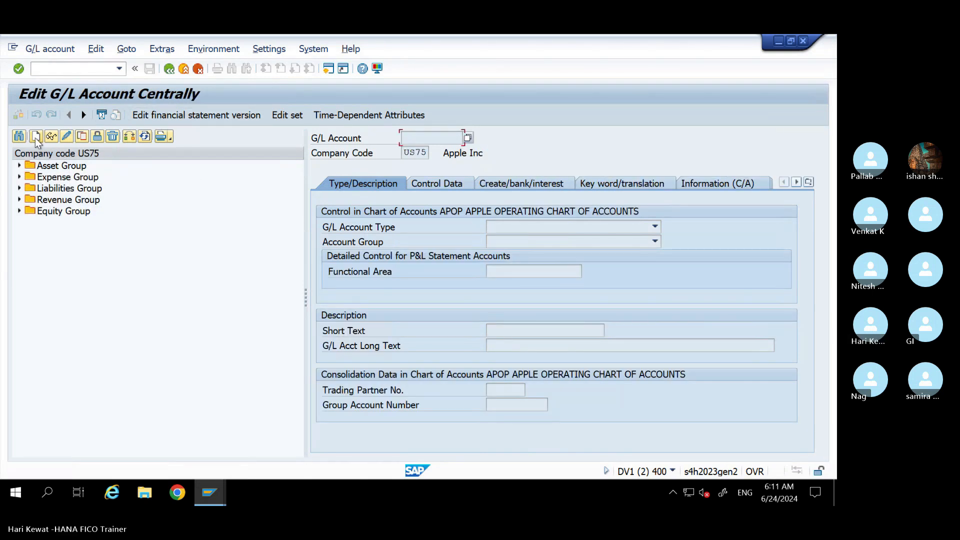
pyautogui.click(35, 136)
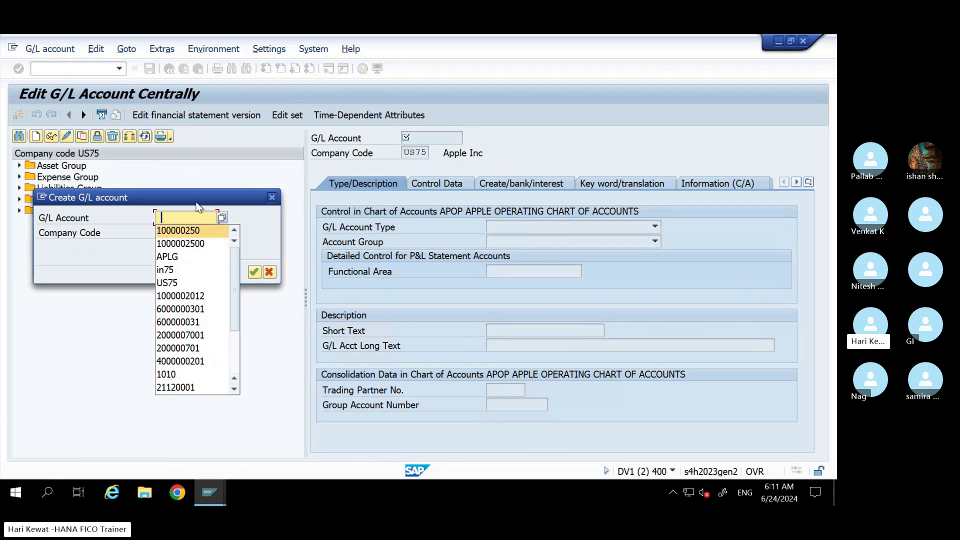
pyautogui.press('Down')
pyautogui.press('Return')
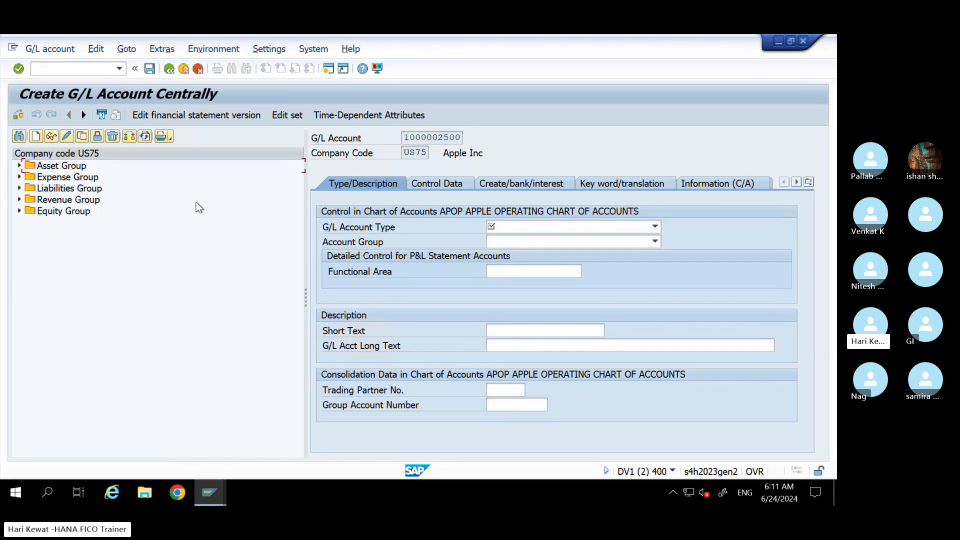
pyautogui.click(593, 228)
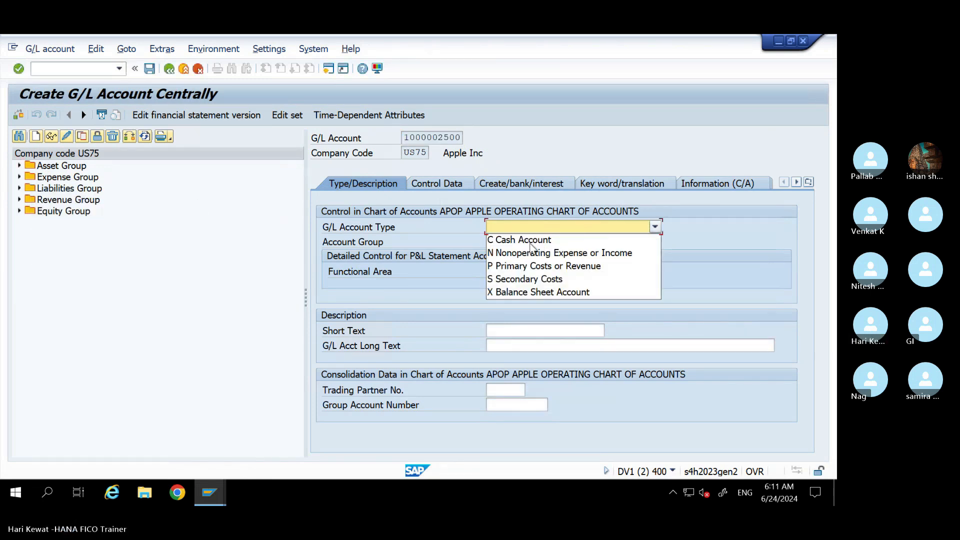
pyautogui.click(517, 292)
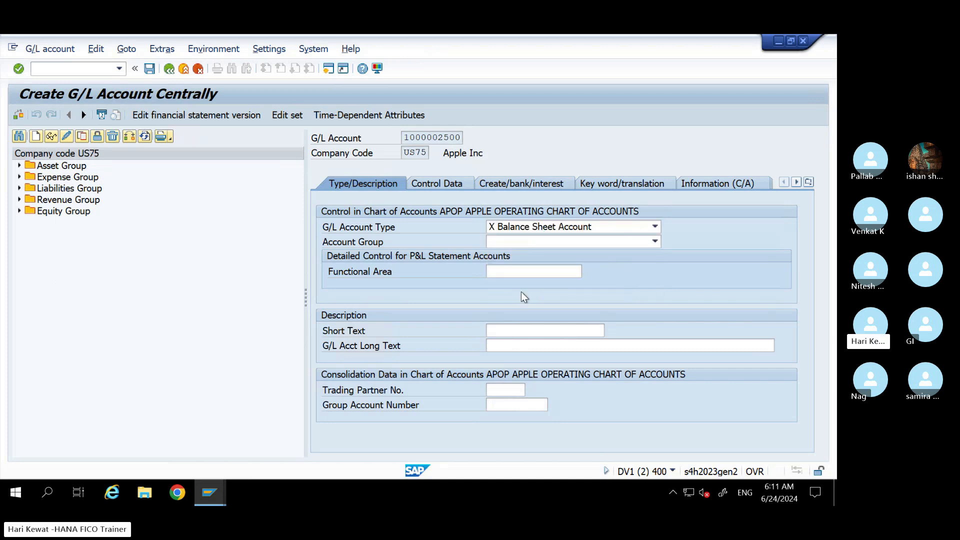
pyautogui.click(528, 242)
pyautogui.click(528, 253)
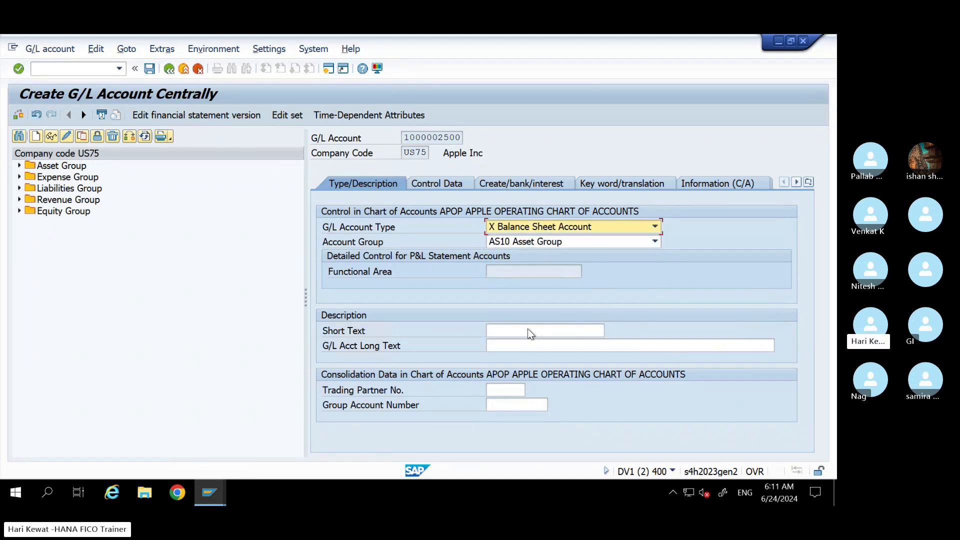
pyautogui.click(507, 335)
pyautogui.press('Down')
pyautogui.press('Return')
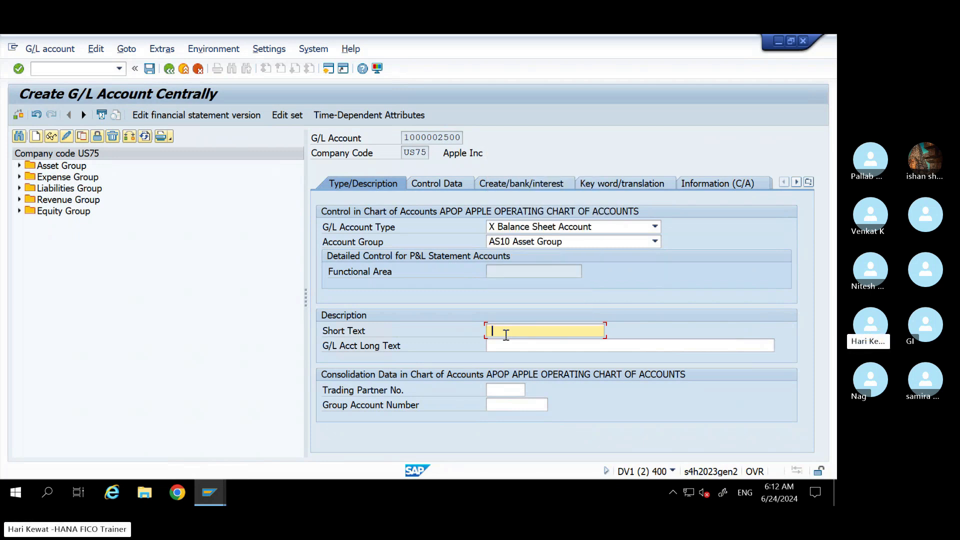
pyautogui.press('Tab')
pyautogui.press('Down')
pyautogui.press('Return')
# - Assign group account number 100000250 to the operating cash account, and open its control data
pyautogui.press('Tab')
pyautogui.press('Tab')
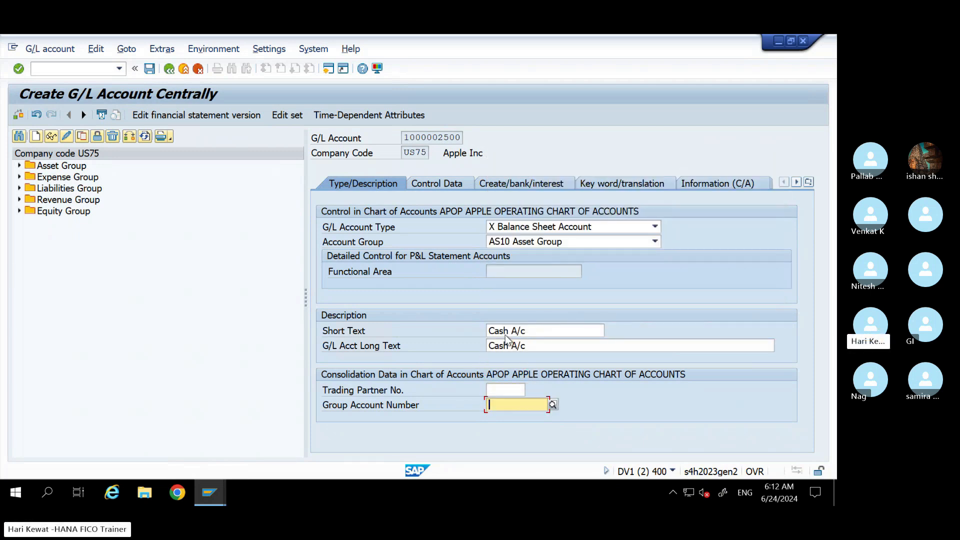
pyautogui.write('1')
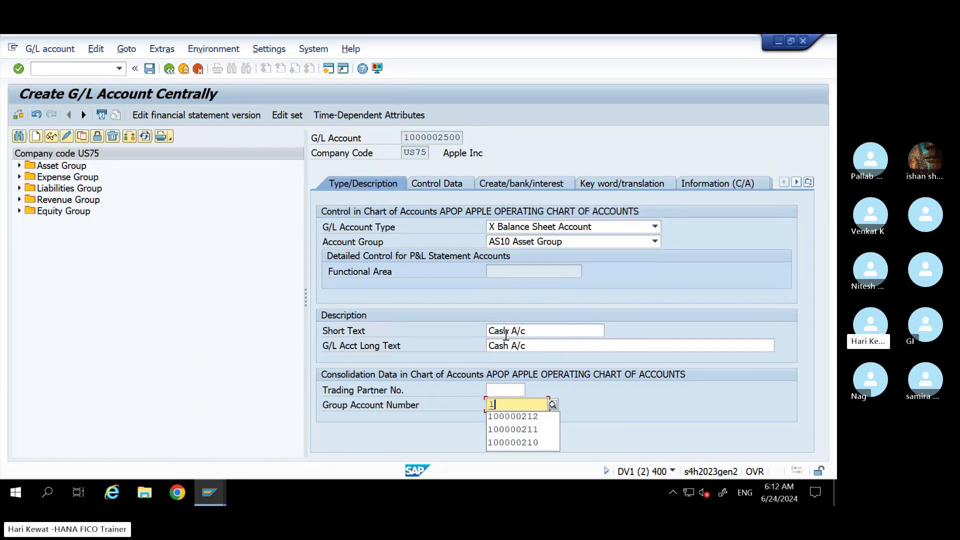
pyautogui.write('000000250')
pyautogui.press('Down')
pyautogui.press('Return')
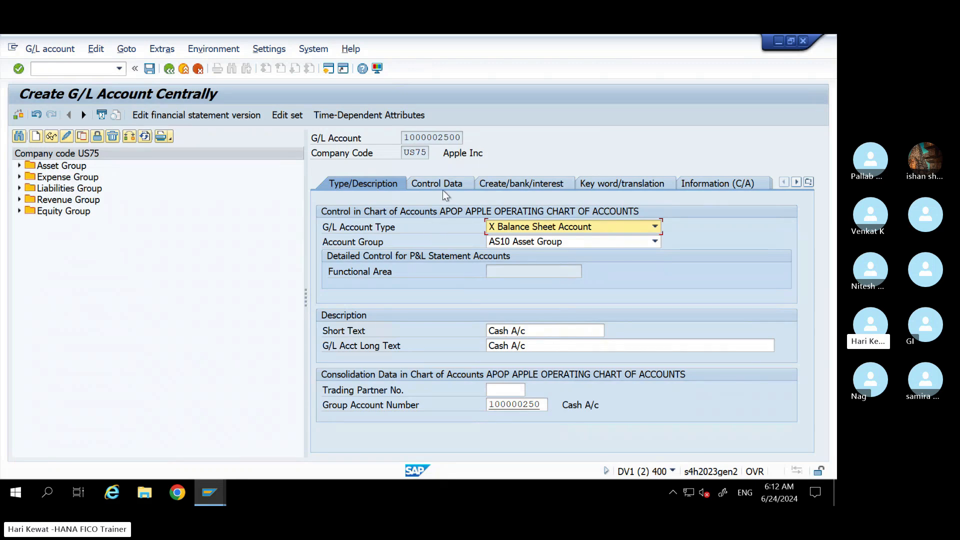
pyautogui.click(443, 185)
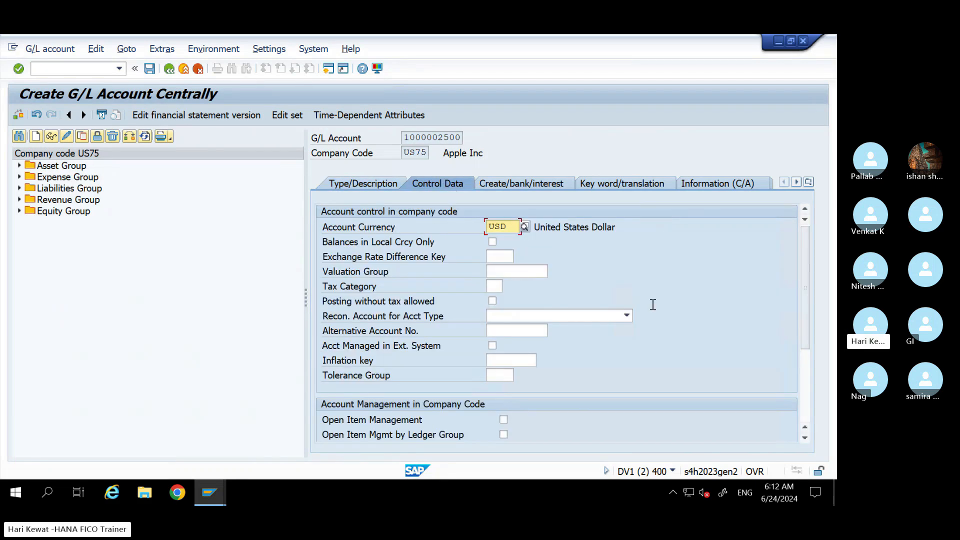
pyautogui.scroll(-3, 810, 304)
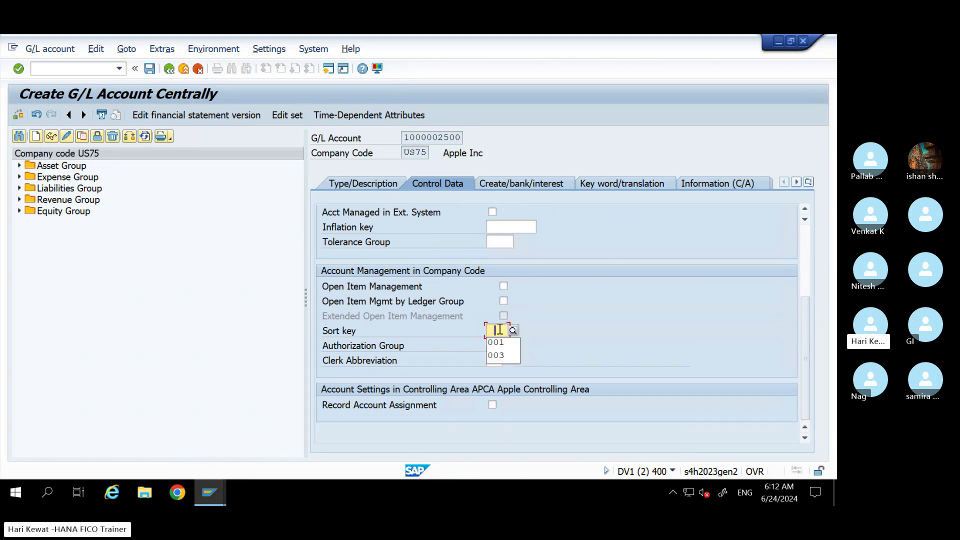
pyautogui.scroll(3, 500, 330)
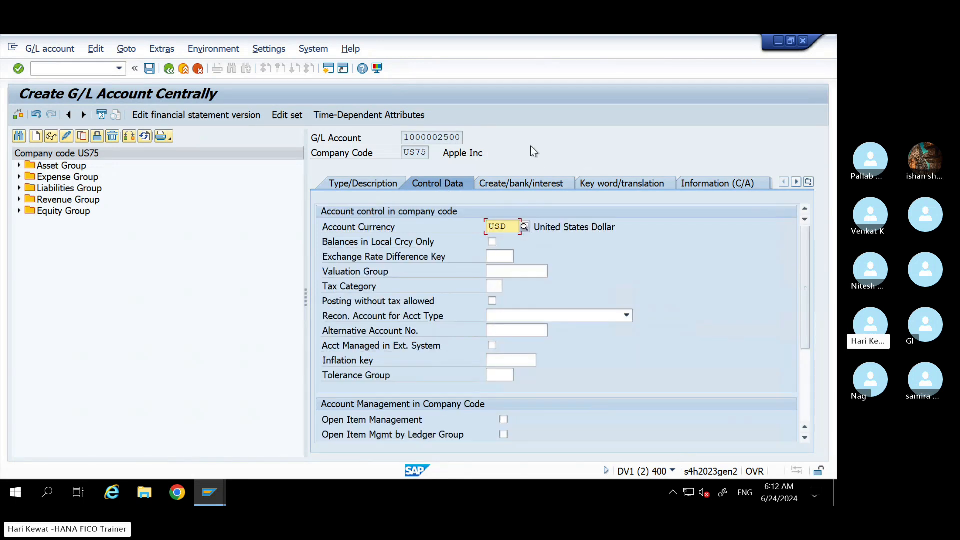
pyautogui.click(504, 185)
pyautogui.click(519, 227)
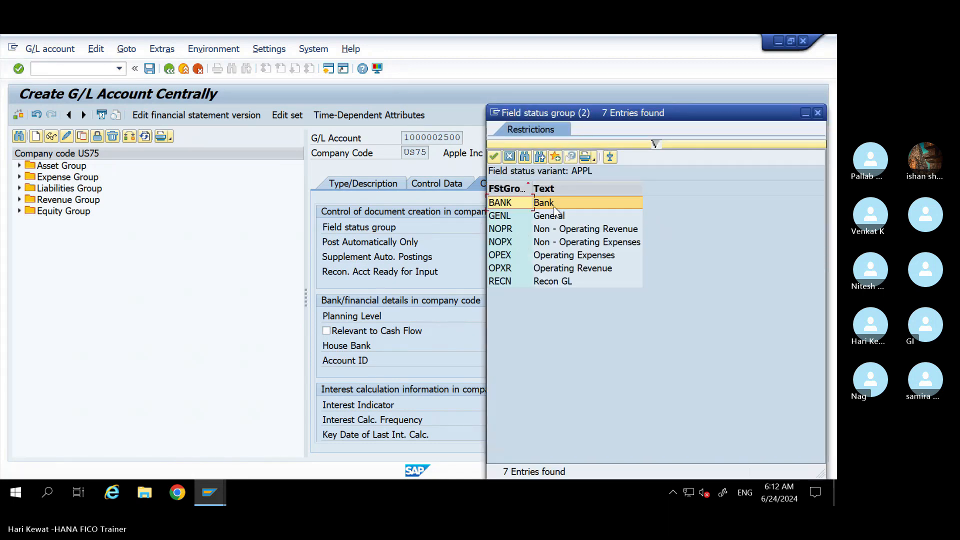
pyautogui.doubleClick(539, 204)
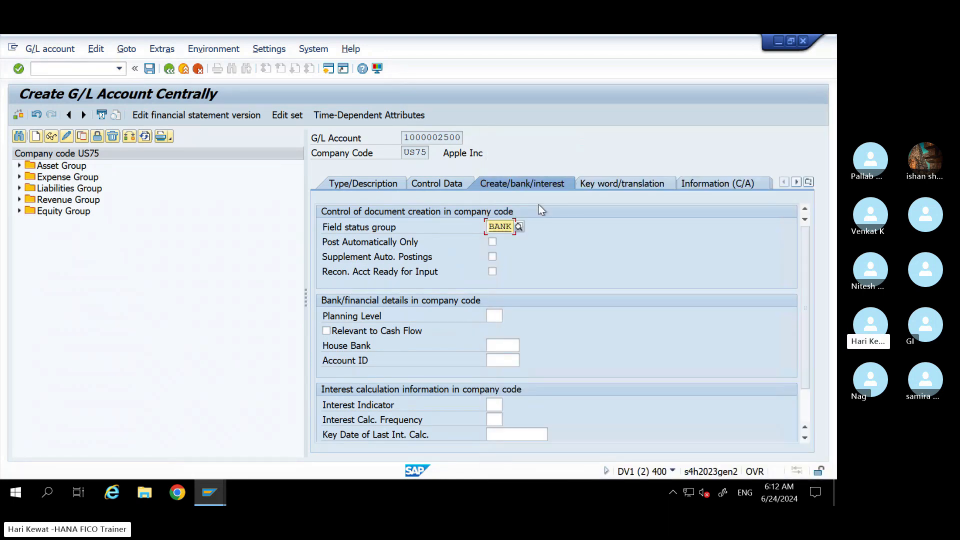
pyautogui.press('Return')
pyautogui.hotkey('ctrl', 's')
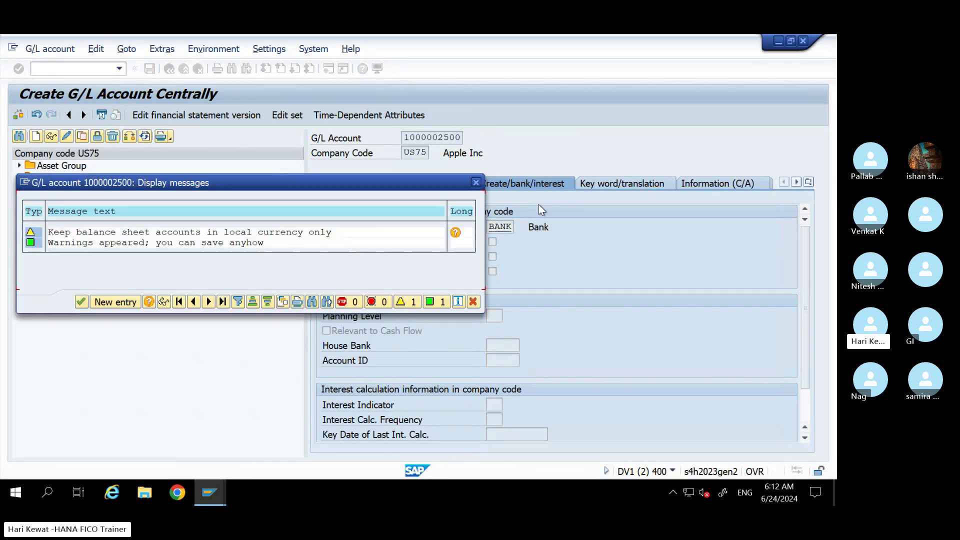
pyautogui.press('Return')
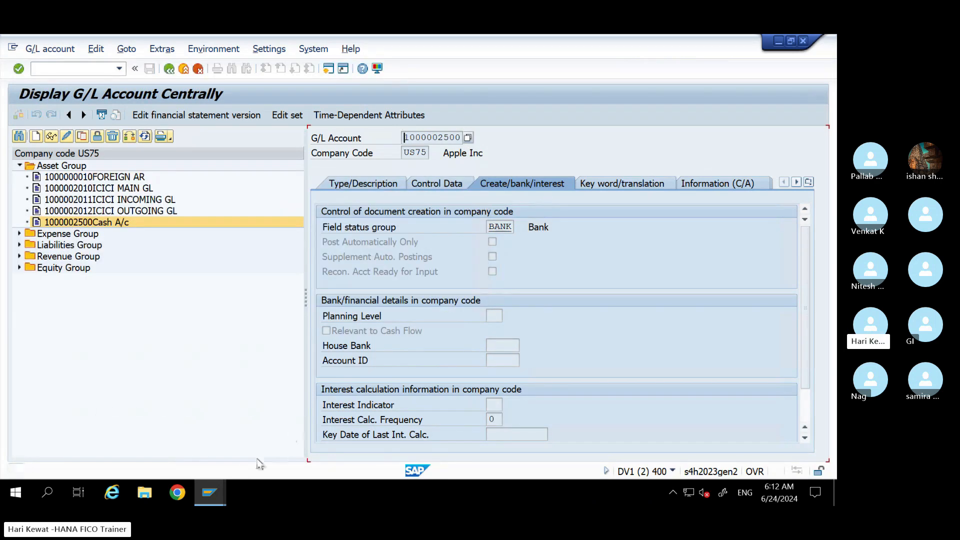
pyautogui.click(214, 485)
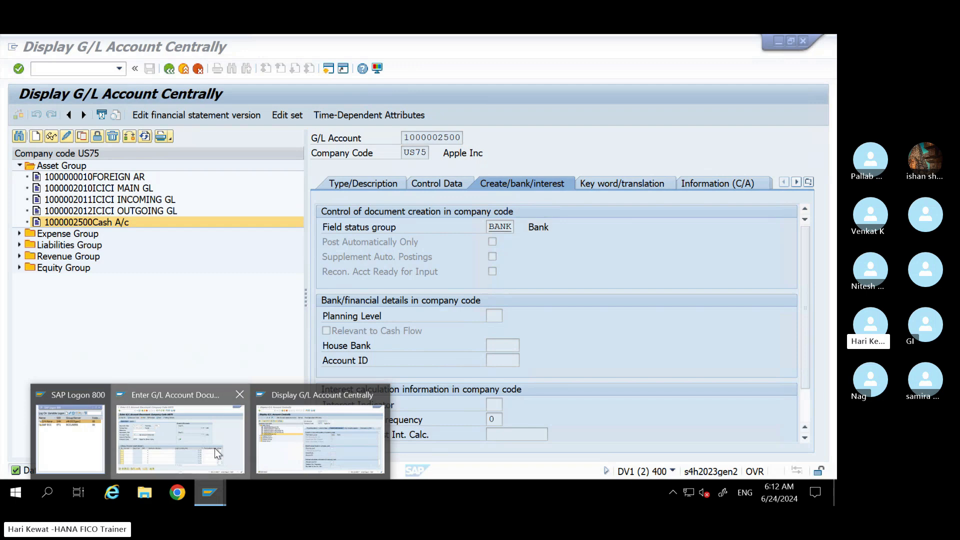
pyautogui.click(214, 448)
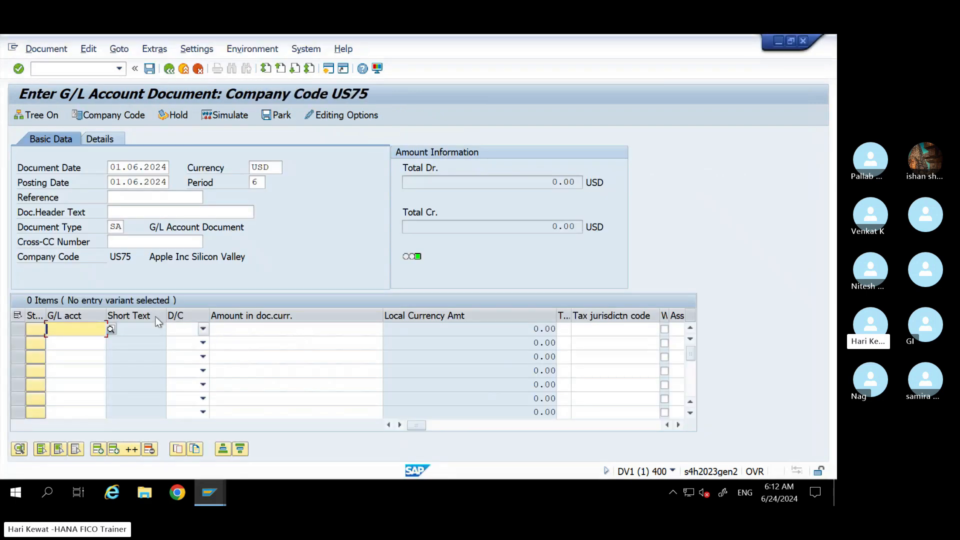
pyautogui.click(111, 329)
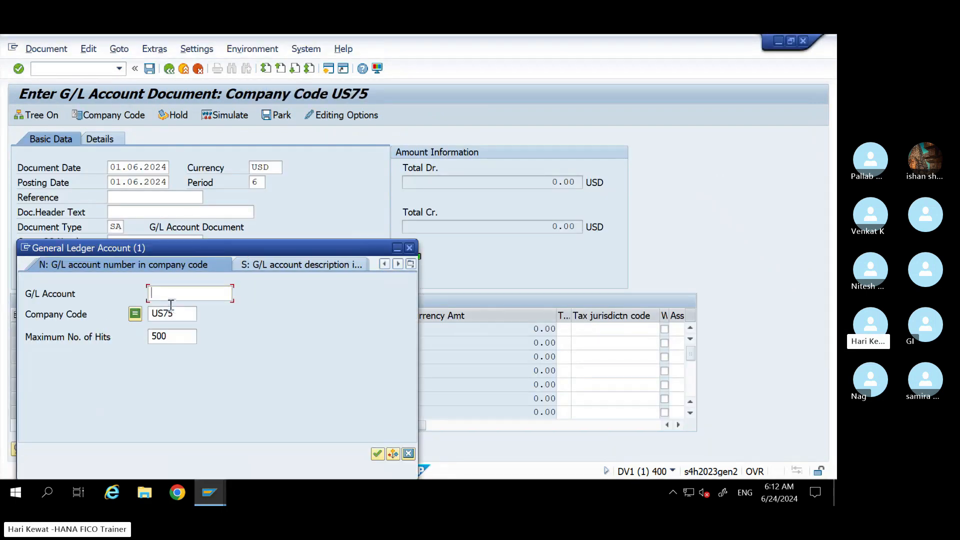
pyautogui.press('Return')
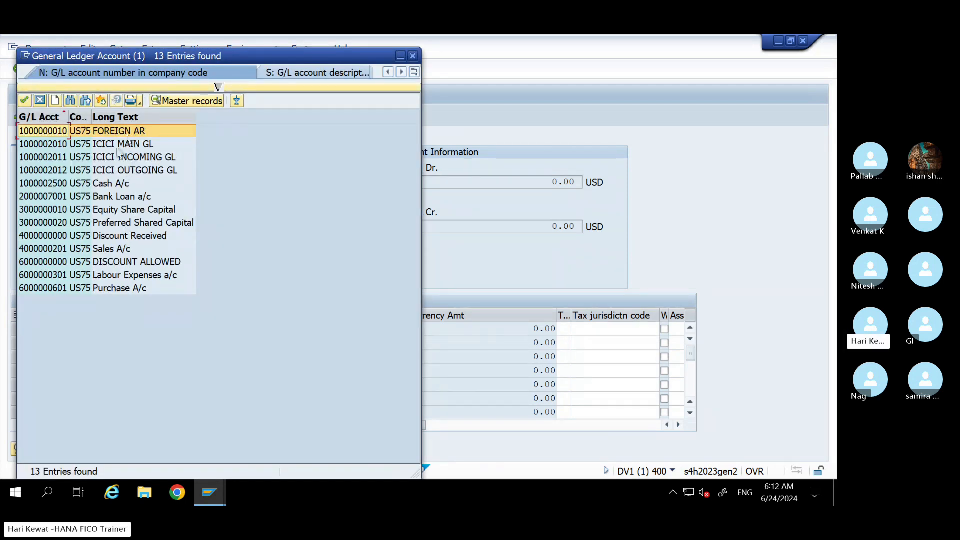
pyautogui.click(105, 186)
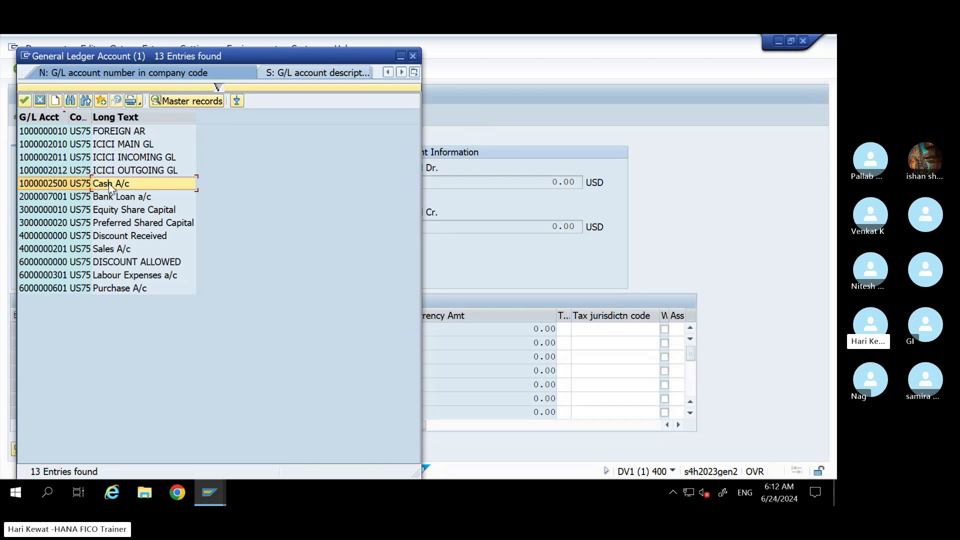
pyautogui.doubleClick(109, 183)
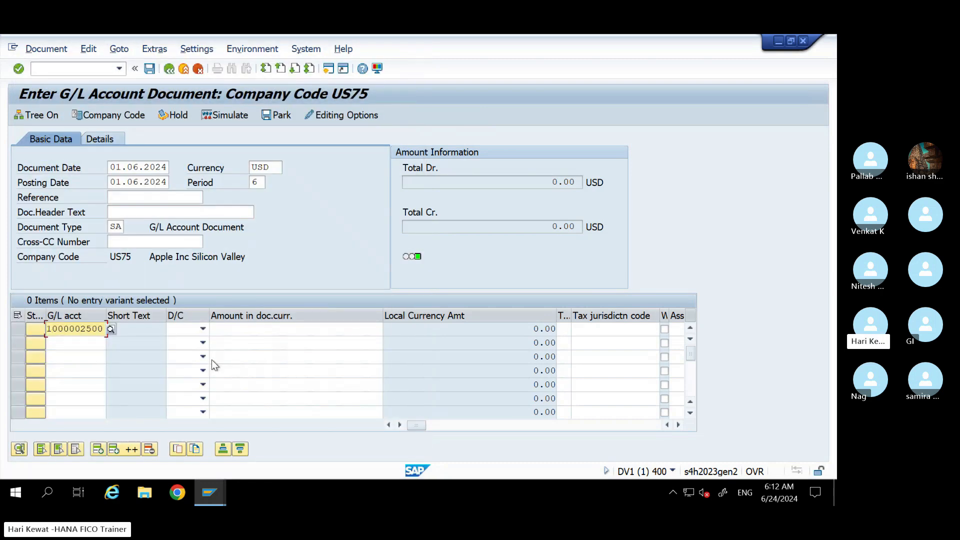
# - Make the Cash A/c line a debit, consult the workbook's 01.06.2024 entry, and enter 2000000 as its amount
pyautogui.click(202, 330)
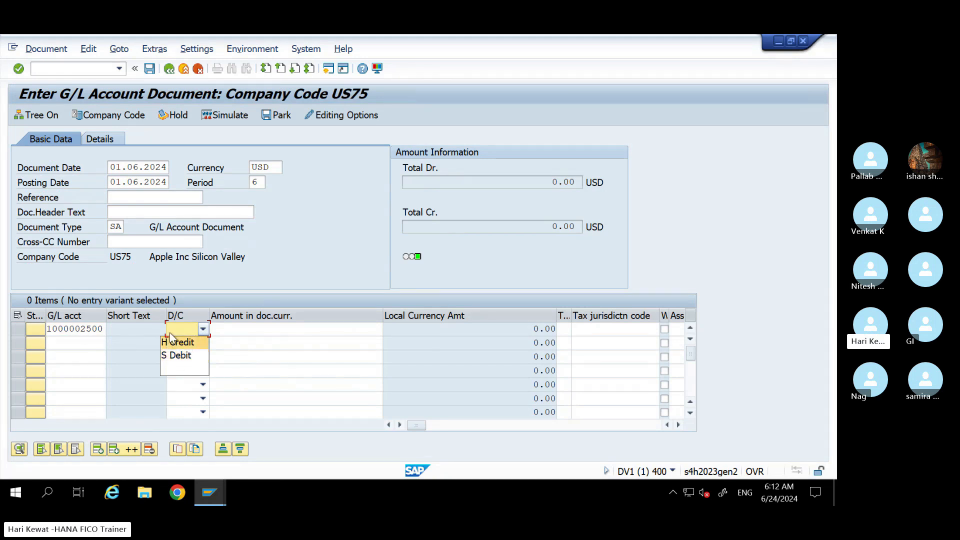
pyautogui.click(185, 356)
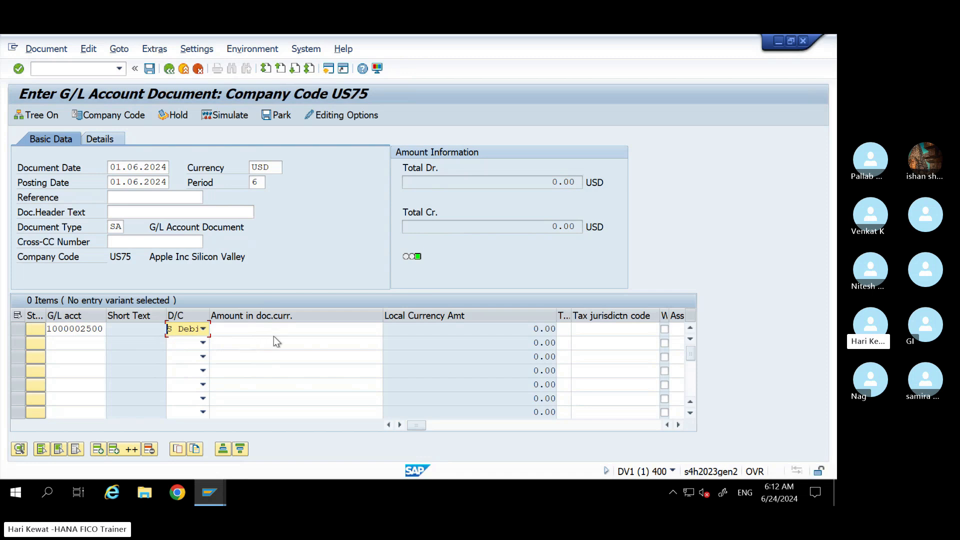
pyautogui.click(290, 331)
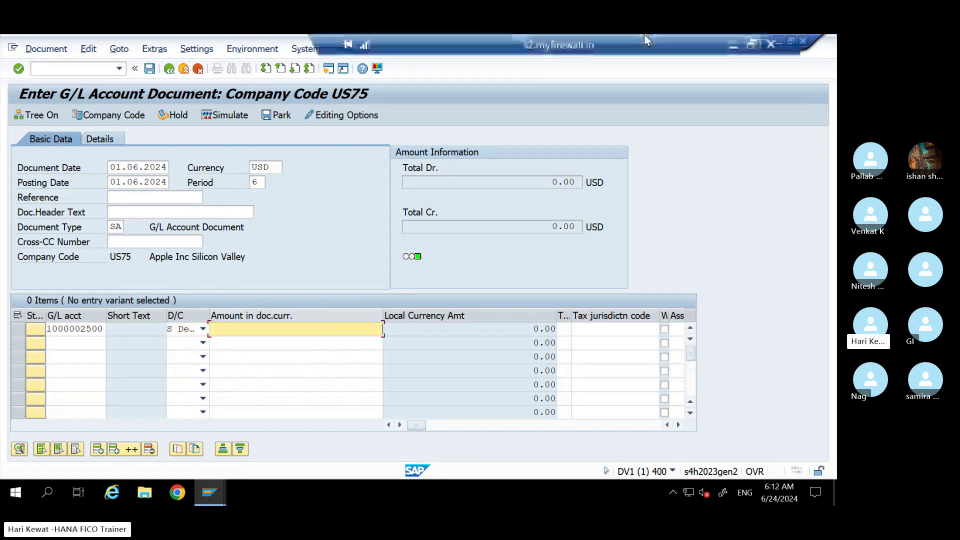
pyautogui.click(725, 44)
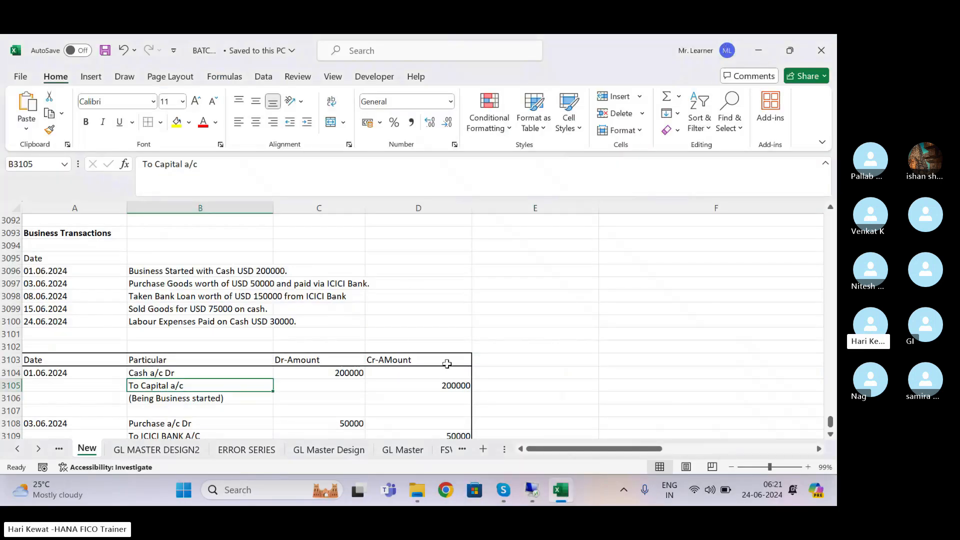
pyautogui.click(350, 384)
pyautogui.click(533, 495)
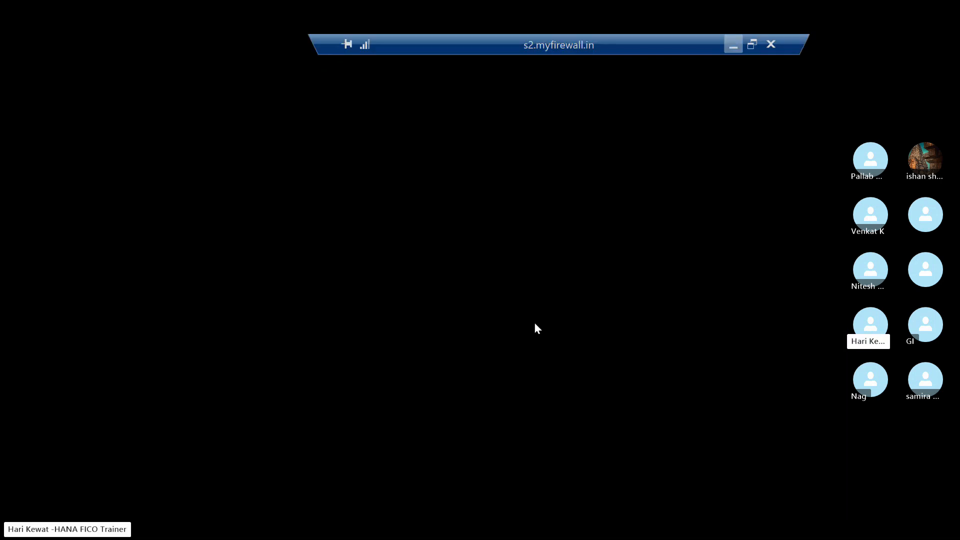
pyautogui.write('2000000')
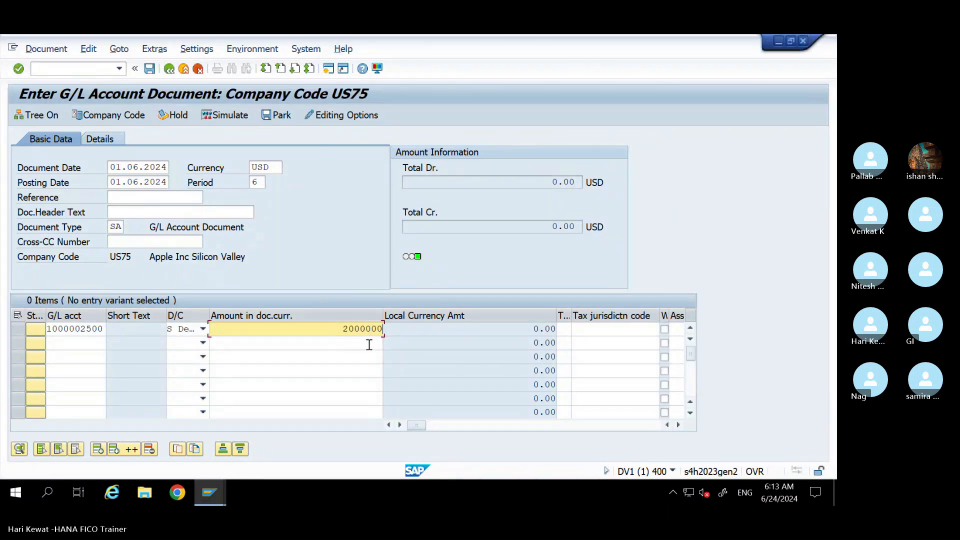
pyautogui.click(359, 330)
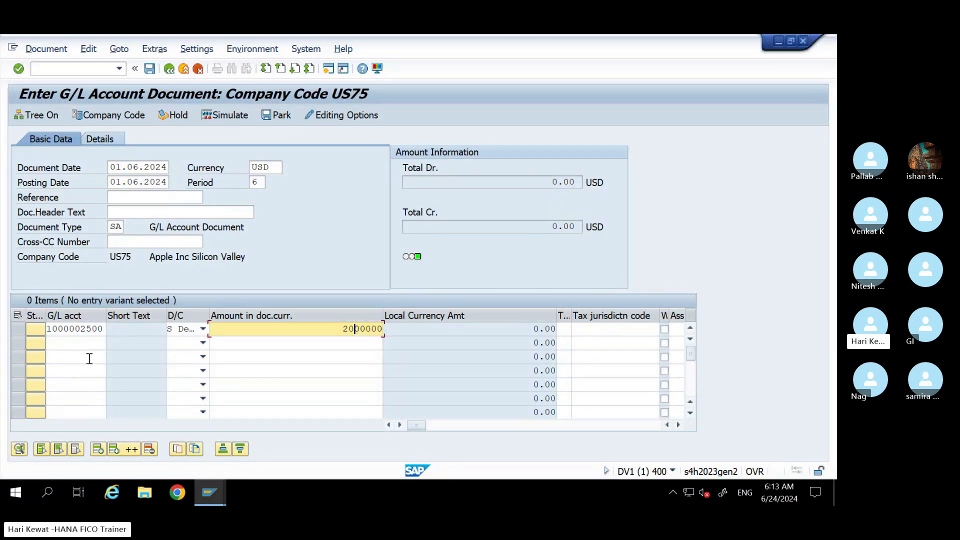
pyautogui.click(73, 345)
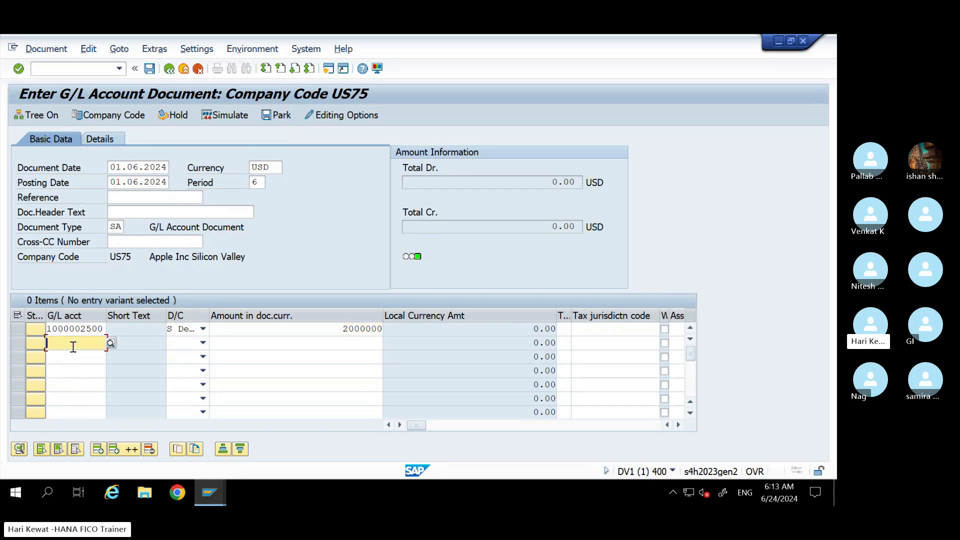
pyautogui.click(110, 344)
pyautogui.press('Return')
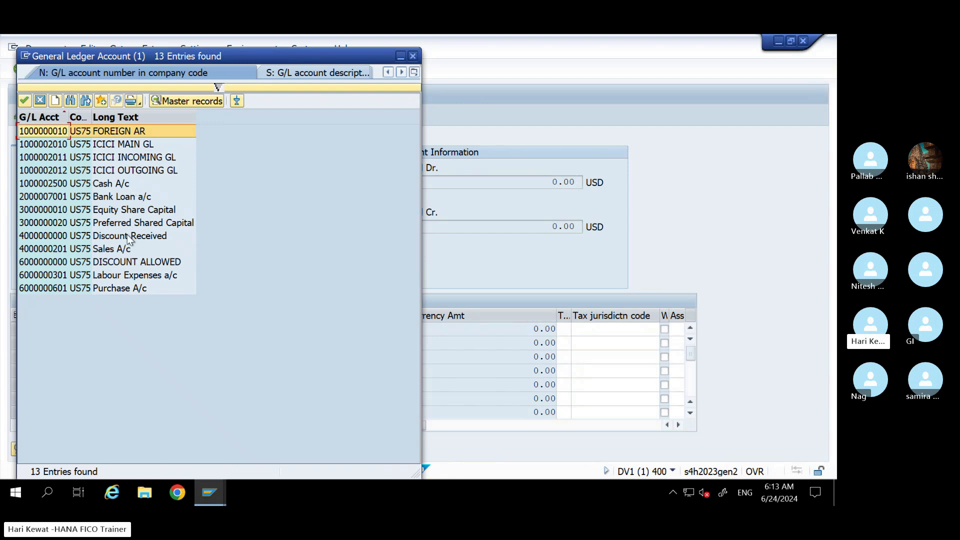
pyautogui.click(124, 213)
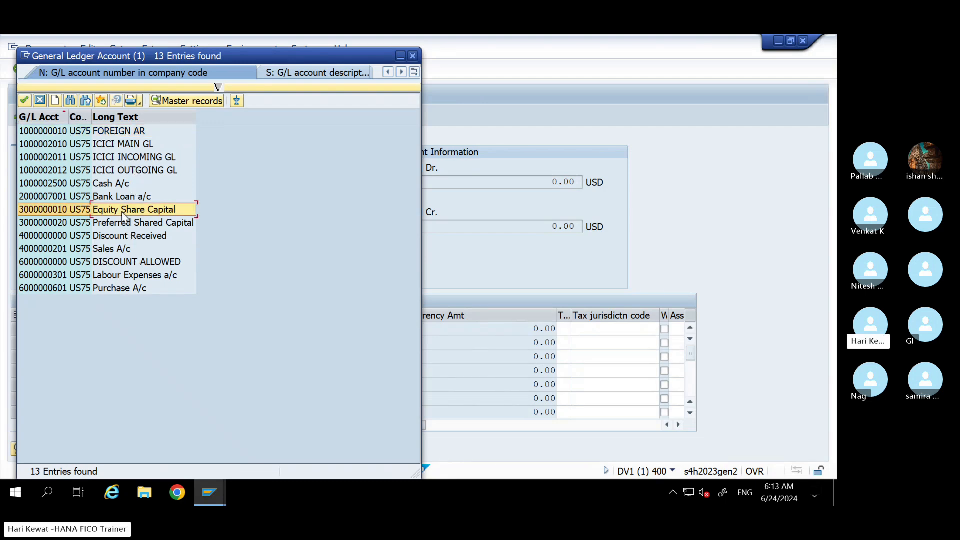
pyautogui.doubleClick(124, 213)
pyautogui.click(202, 342)
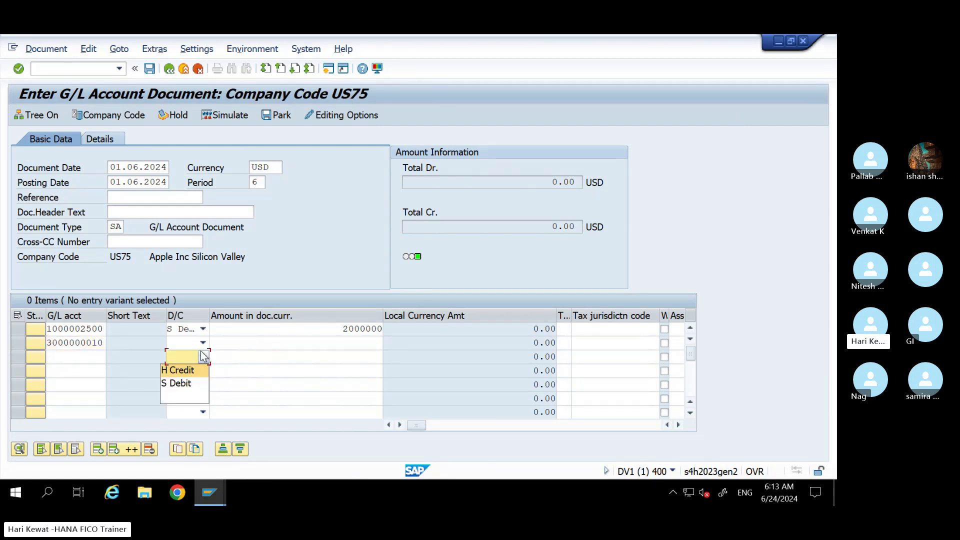
pyautogui.click(202, 346)
pyautogui.click(202, 343)
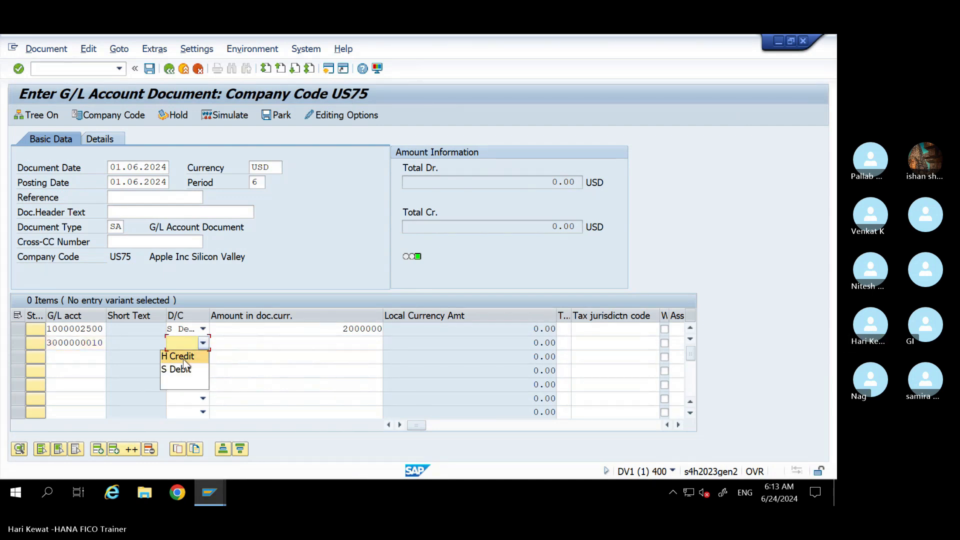
pyautogui.click(184, 358)
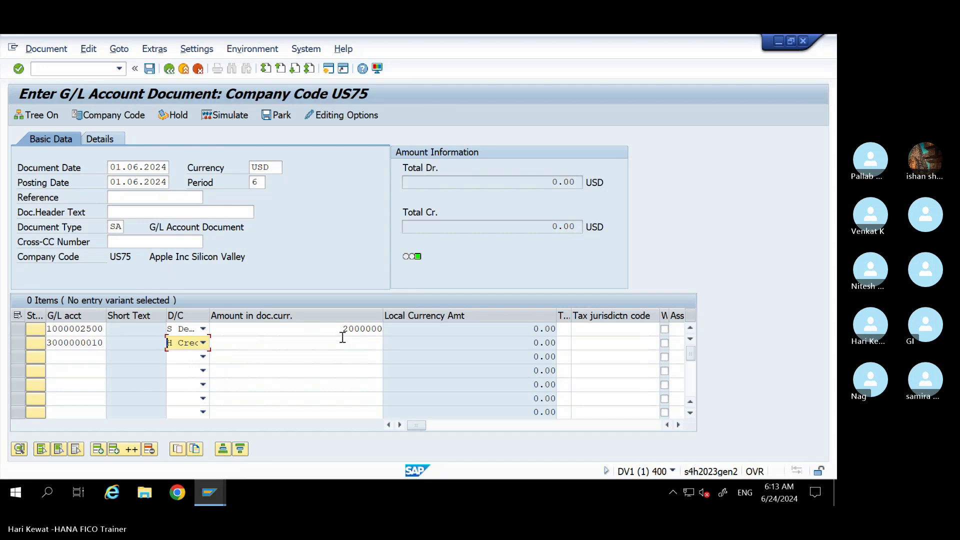
# - Copy the cash line's amount of 2000000 to the Equity Share Capital line and compare the debit and credit totals
pyautogui.moveTo(336, 330); pyautogui.dragTo(402, 329)
pyautogui.hotkey('ctrl', 'c')
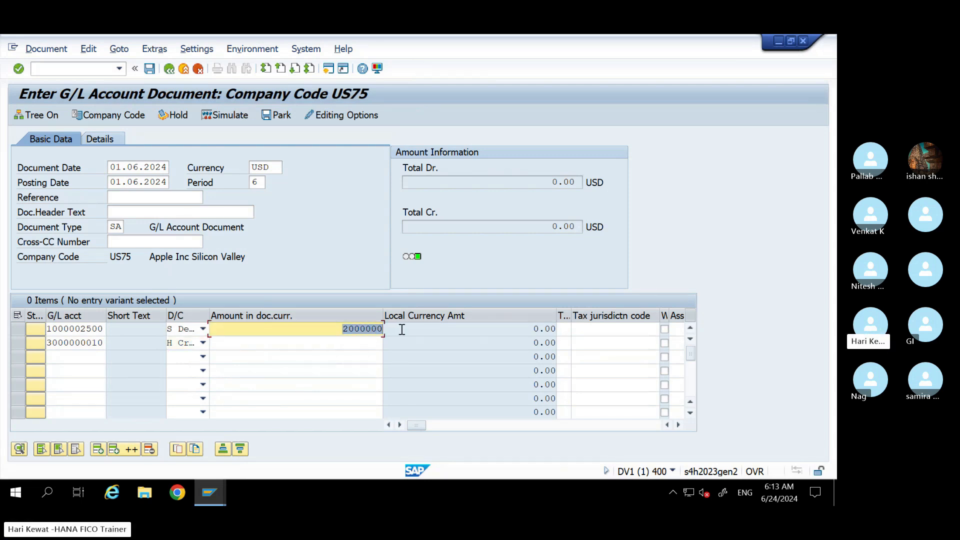
pyautogui.click(366, 344)
pyautogui.hotkey('ctrl', 'v')
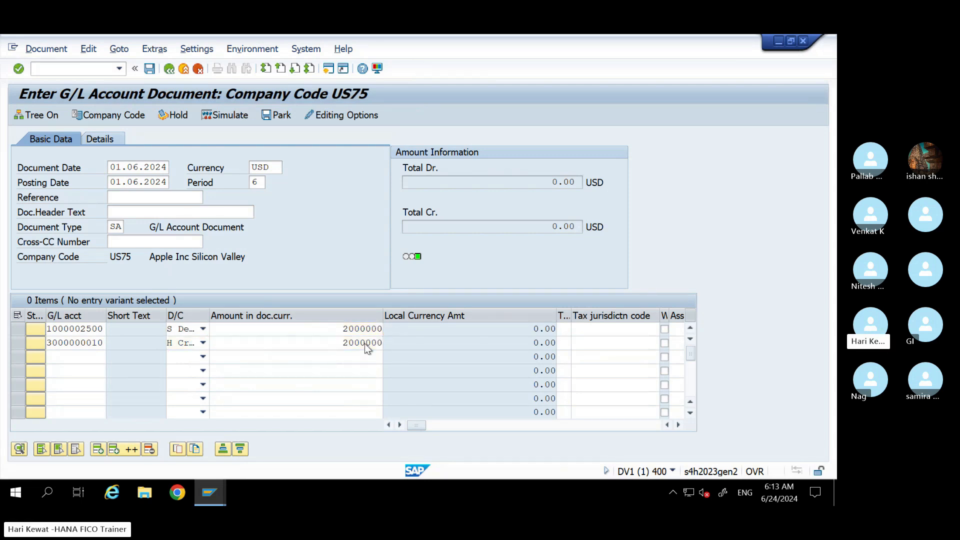
pyautogui.press('Return')
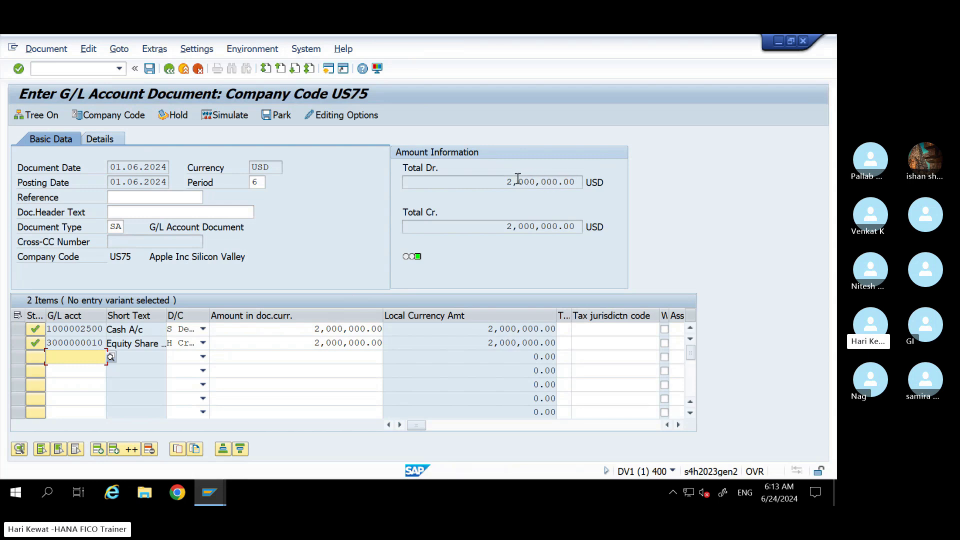
pyautogui.moveTo(508, 182); pyautogui.dragTo(577, 183)
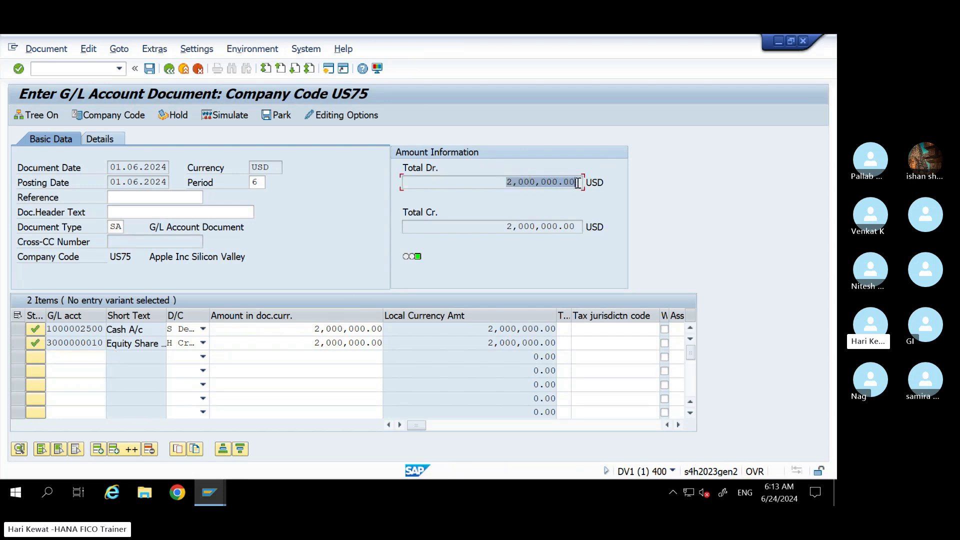
pyautogui.moveTo(504, 226); pyautogui.dragTo(581, 228)
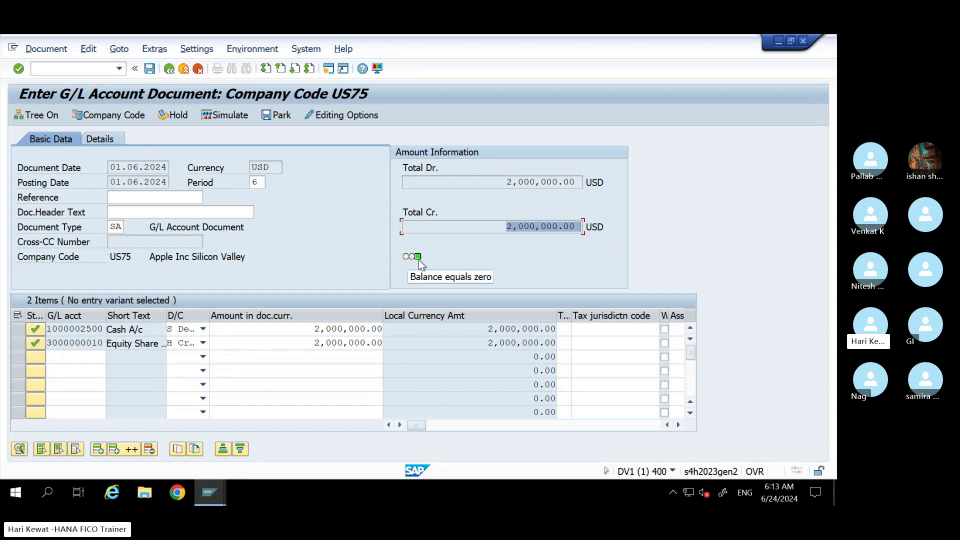
# - Try an amount of 10000 on the Equity Share Capital line and examine the balance indicator
pyautogui.moveTo(315, 342); pyautogui.dragTo(446, 337)
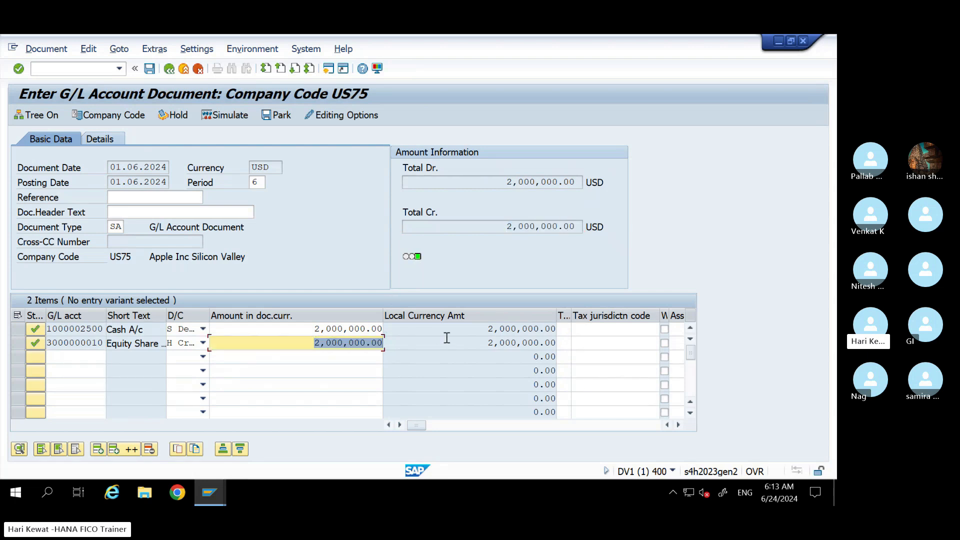
pyautogui.write('10000')
pyautogui.press('Return')
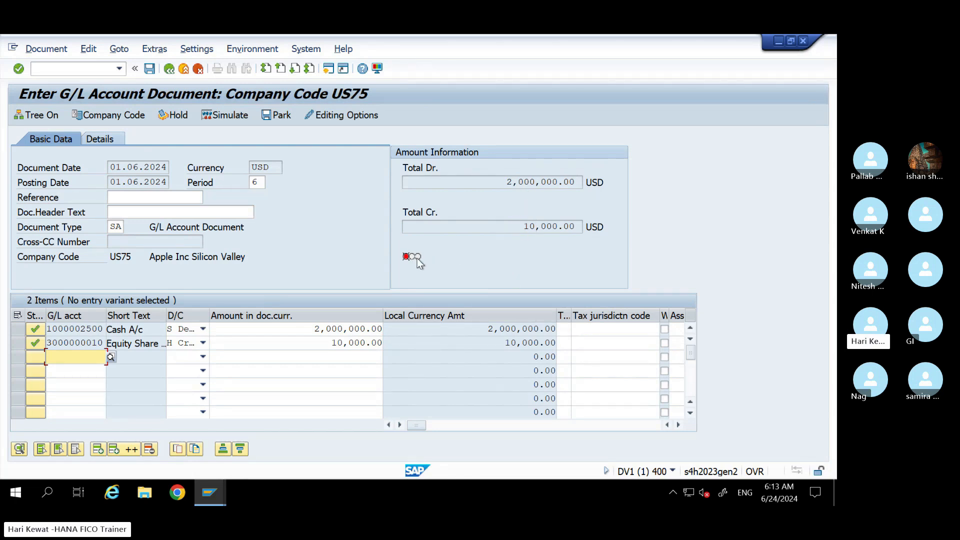
pyautogui.moveTo(410, 261)
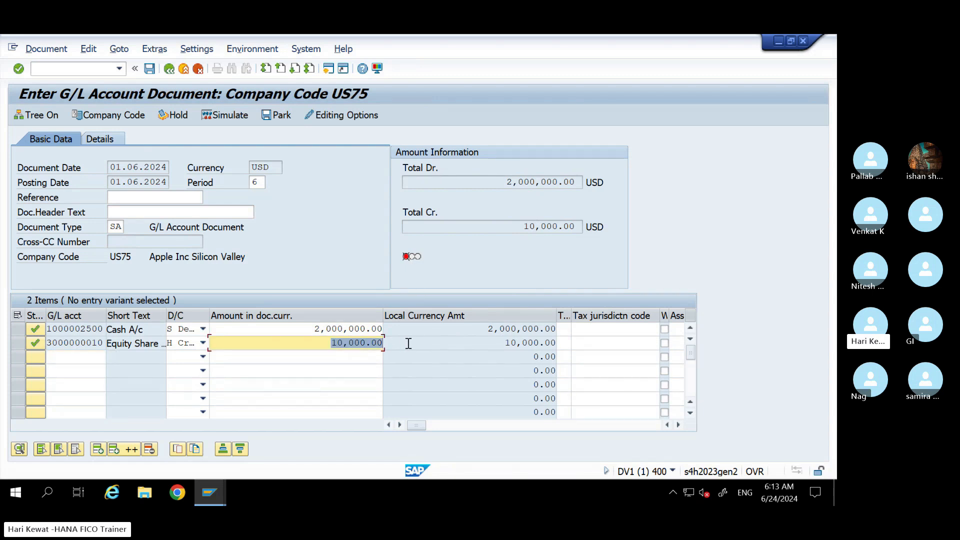
# - Set the Equity Share Capital line's amount back to 2000000
pyautogui.press('BackSpace')
pyautogui.press('Down')
pyautogui.press('Down')
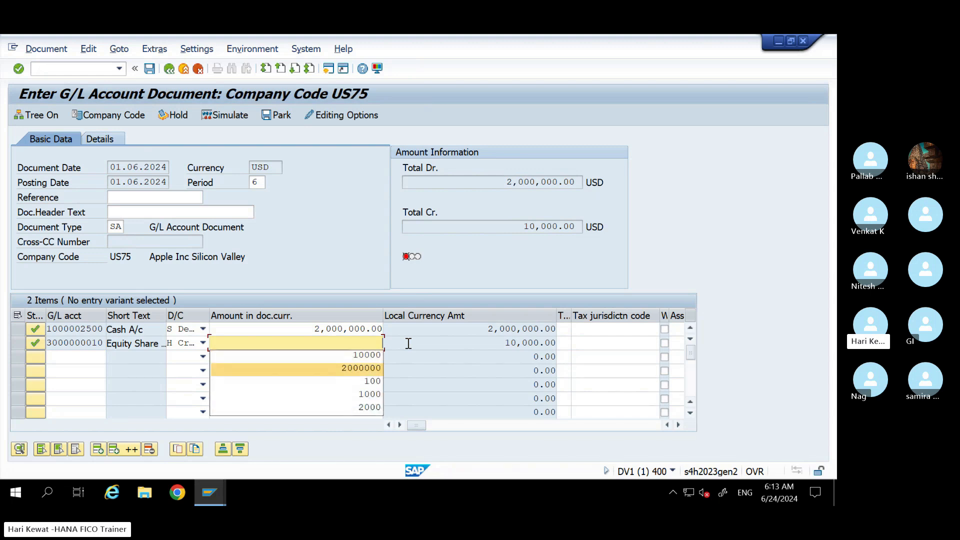
pyautogui.press('Return')
pyautogui.press('Return')
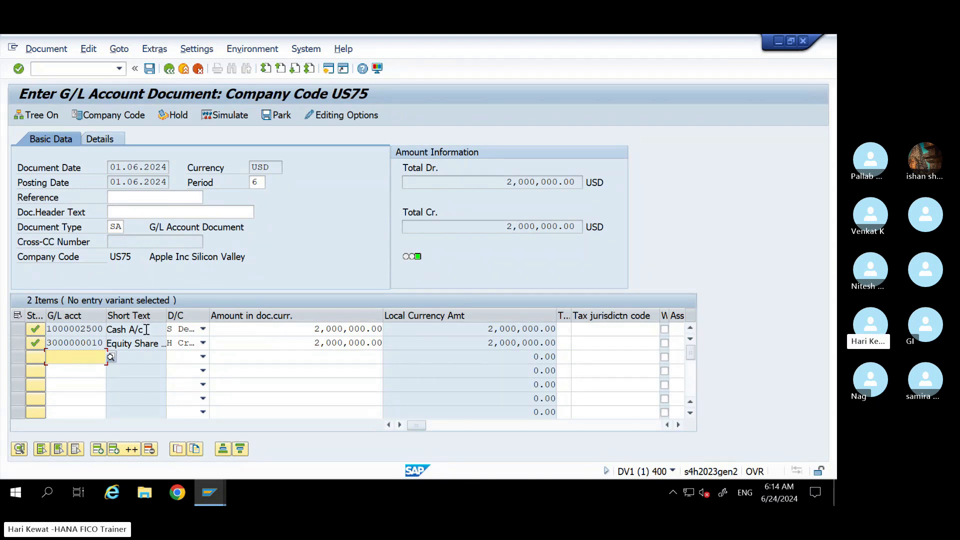
# - Review the accounts and amounts of the Cash and Equity Share Capital line items
pyautogui.moveTo(144, 330); pyautogui.dragTo(107, 332)
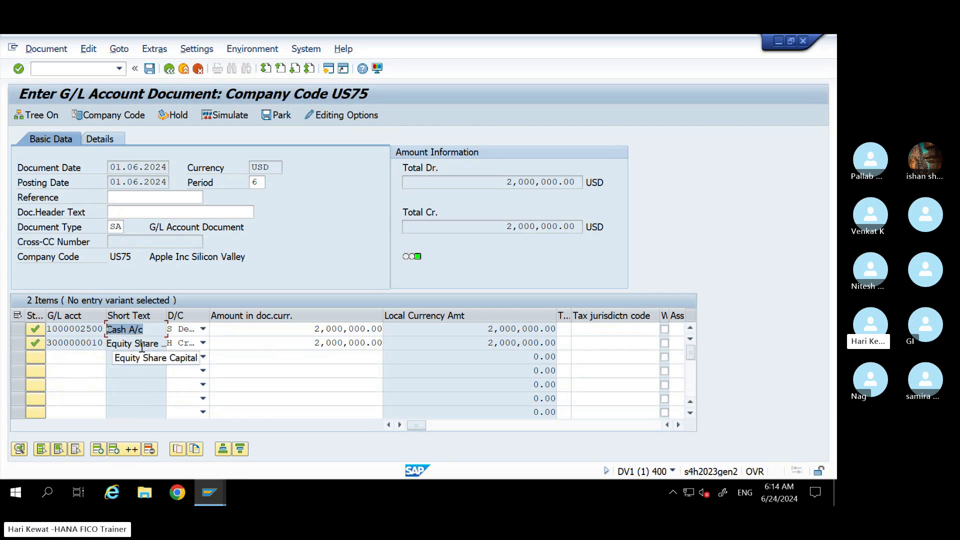
pyautogui.click(298, 331)
pyautogui.click(317, 342)
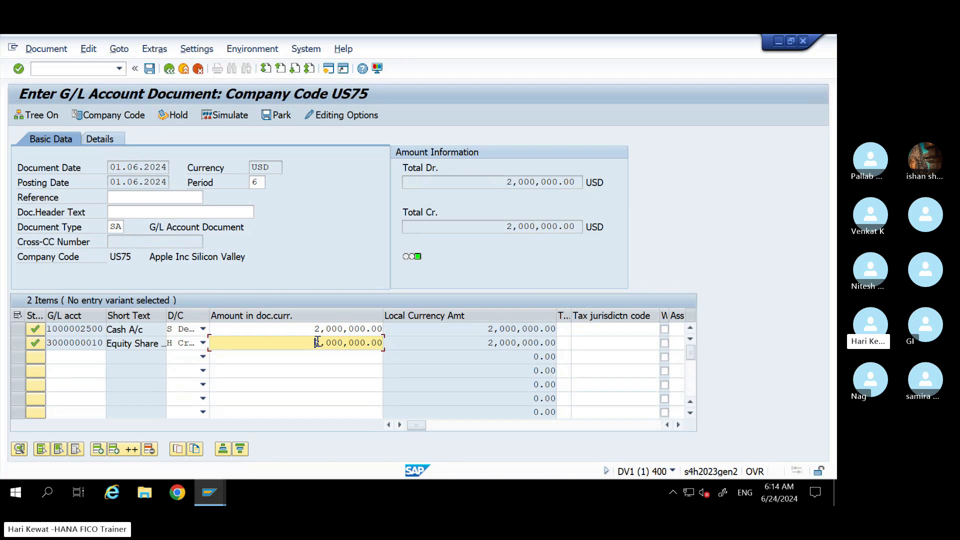
pyautogui.click(332, 328)
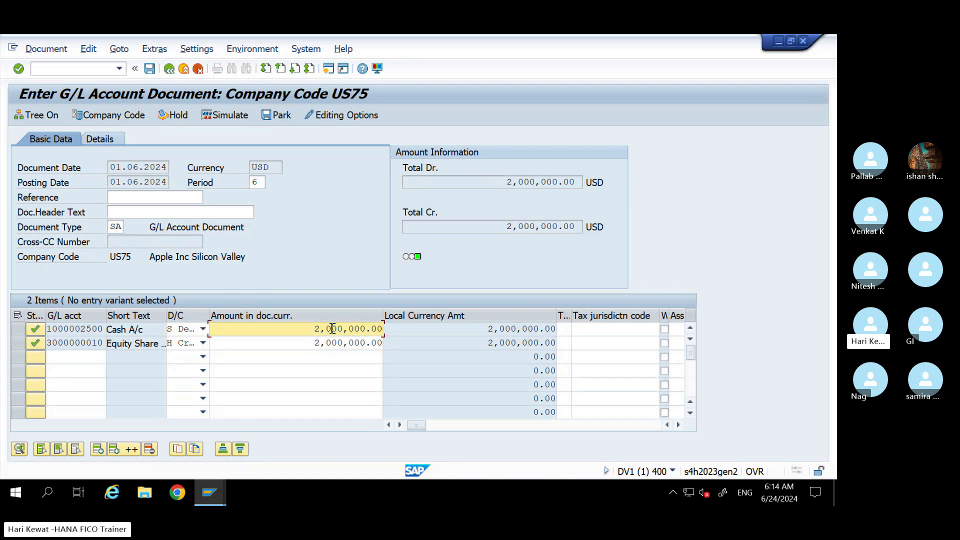
# - Examine the remaining line item columns, including assignment, text, cost center and order, for the cash and equity lines
pyautogui.press('Tab')
pyautogui.press('Tab')
pyautogui.press('Tab')
pyautogui.press('Tab')
pyautogui.press('Tab')
pyautogui.press('Tab')
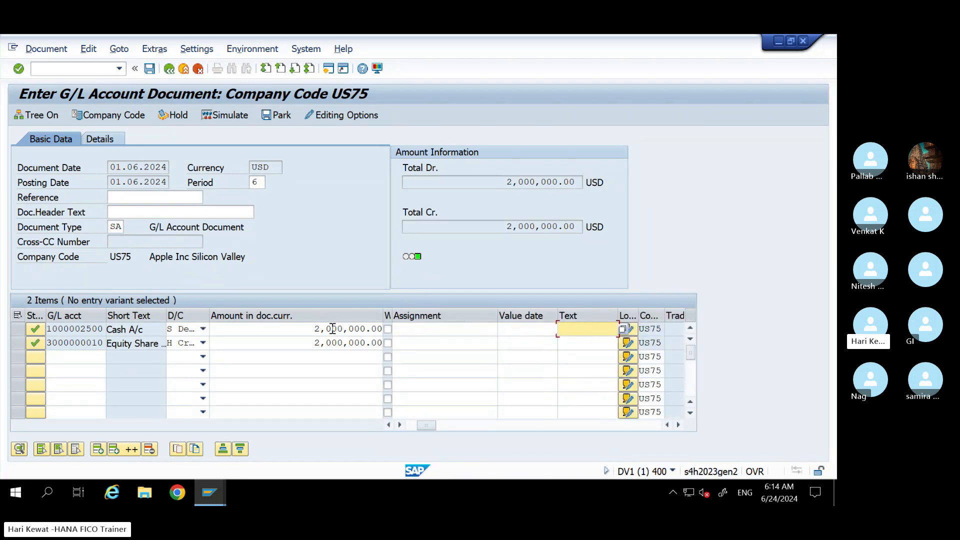
pyautogui.press('Tab')
pyautogui.press('Tab')
pyautogui.press('Tab')
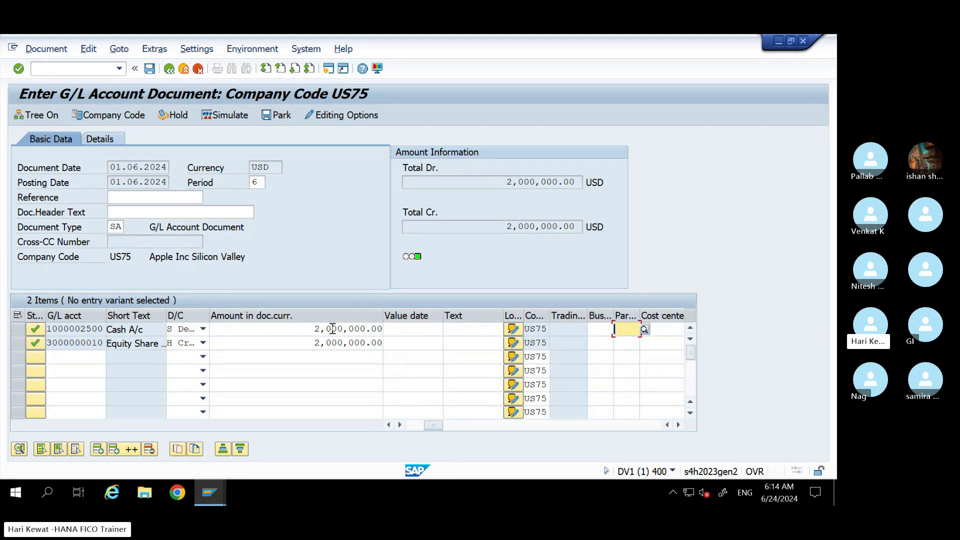
pyautogui.press('Tab')
pyautogui.press('Tab')
pyautogui.press('Tab')
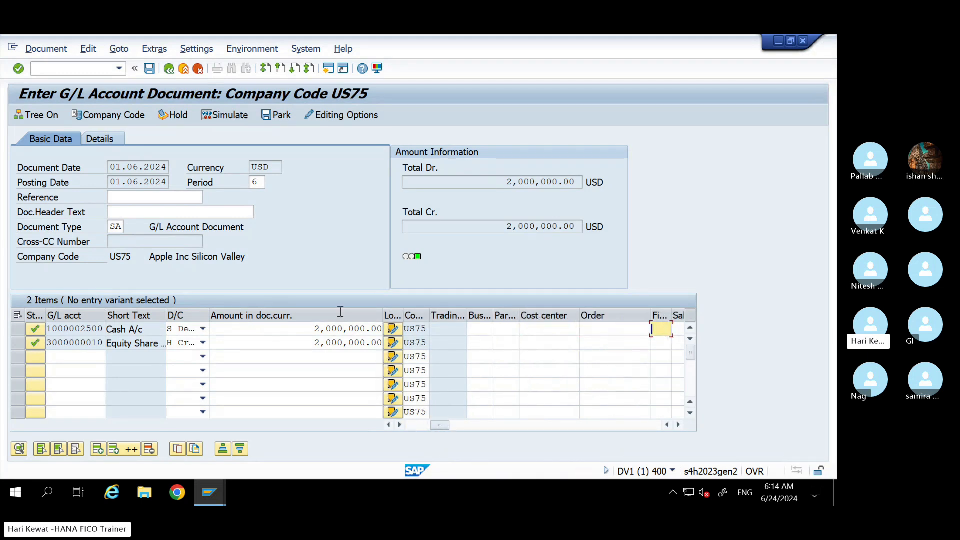
pyautogui.click(542, 328)
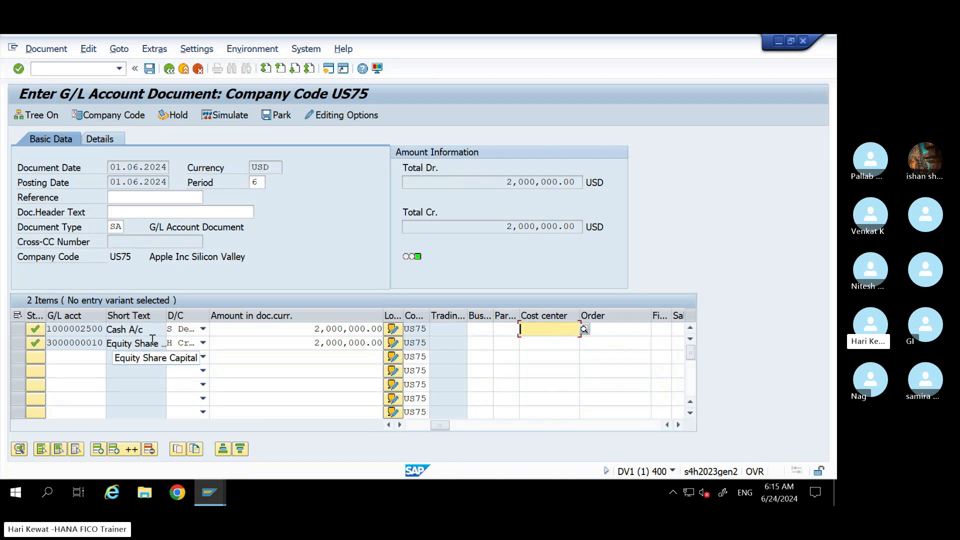
pyautogui.click(550, 341)
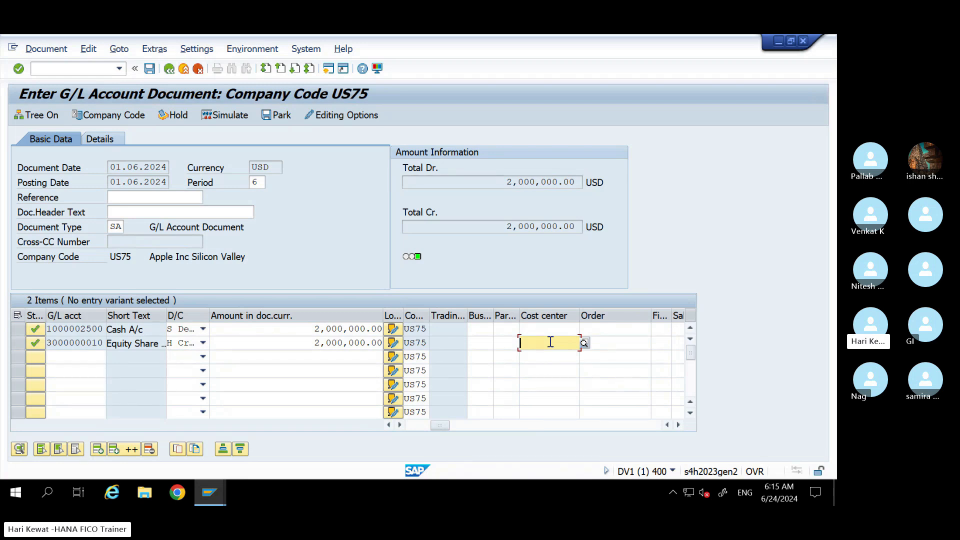
pyautogui.press('Tab')
pyautogui.press('Tab')
pyautogui.press('Tab')
pyautogui.press('Tab')
pyautogui.press('Tab')
pyautogui.press('Tab')
pyautogui.press('Tab')
pyautogui.press('Tab')
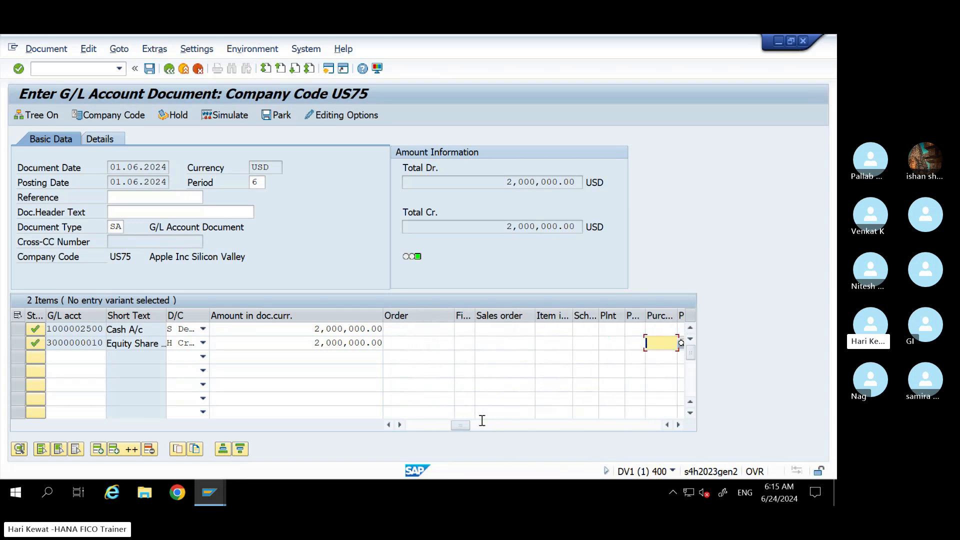
pyautogui.moveTo(459, 426); pyautogui.dragTo(419, 428)
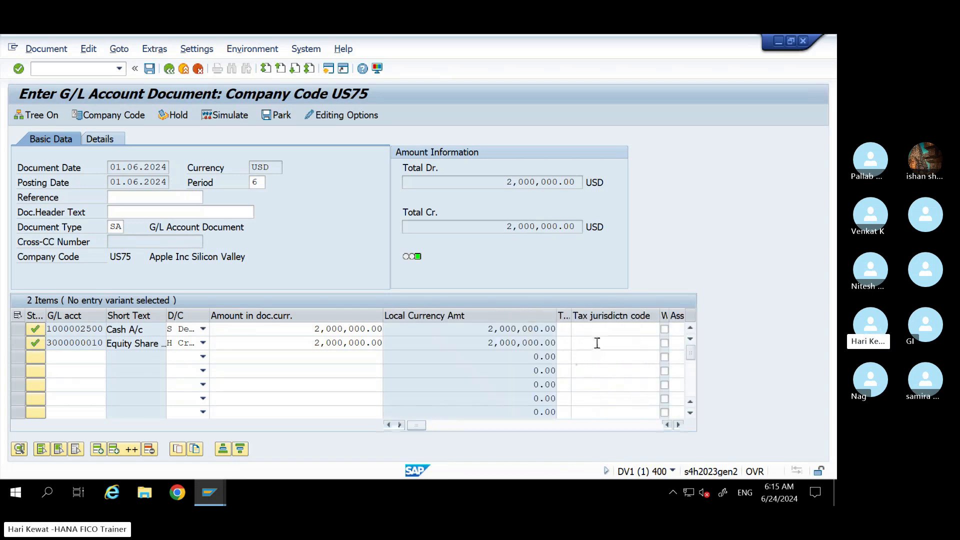
# - Check the 01.06.2024 entry's narration in the Excel workbook and enter Being Business Started as the SAP cash line's text
pyautogui.click(594, 329)
pyautogui.press('Tab')
pyautogui.press('Tab')
pyautogui.press('Tab')
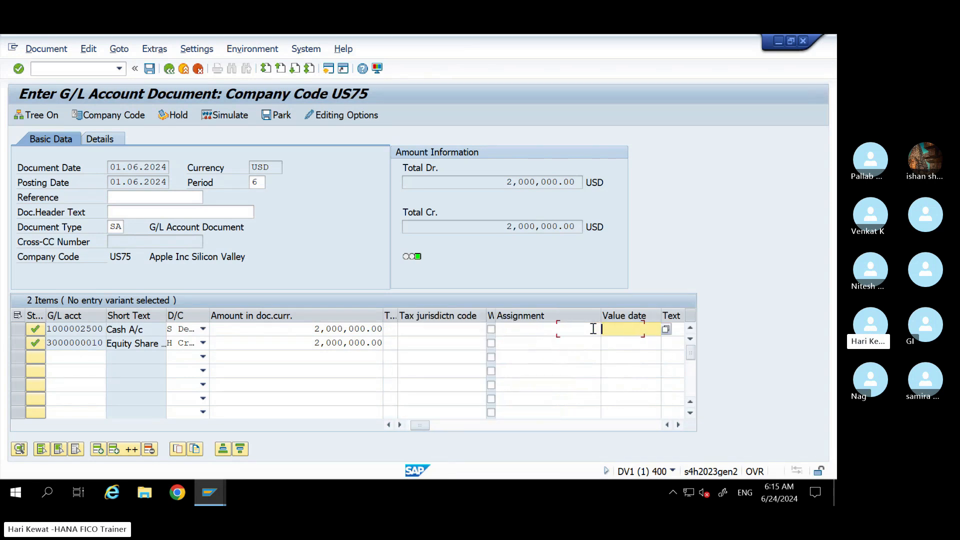
pyautogui.press('Tab')
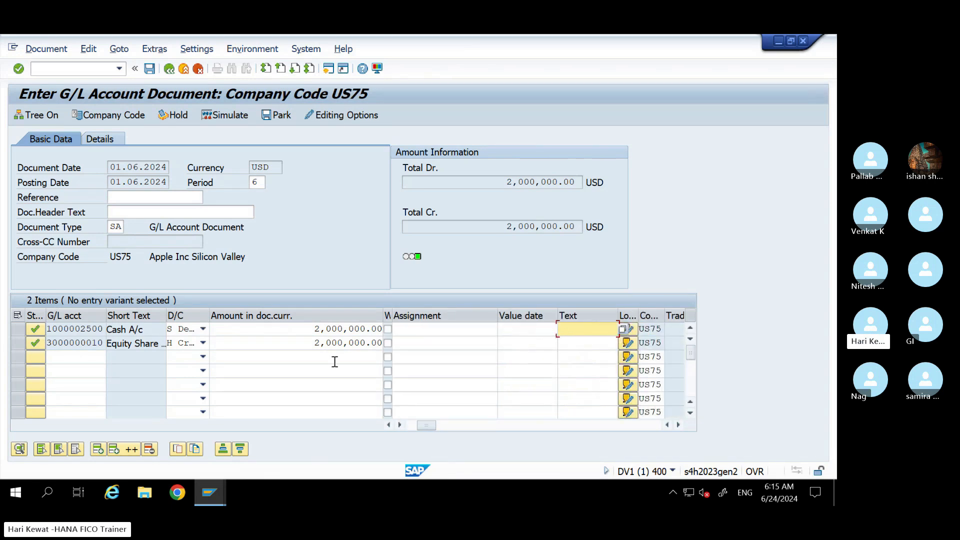
pyautogui.moveTo(667, 35)
pyautogui.click(732, 48)
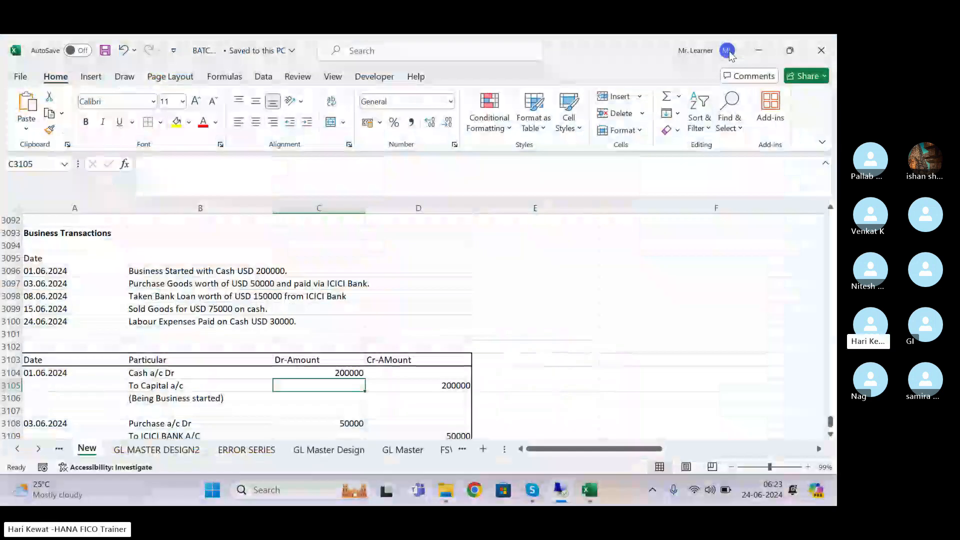
pyautogui.click(170, 398)
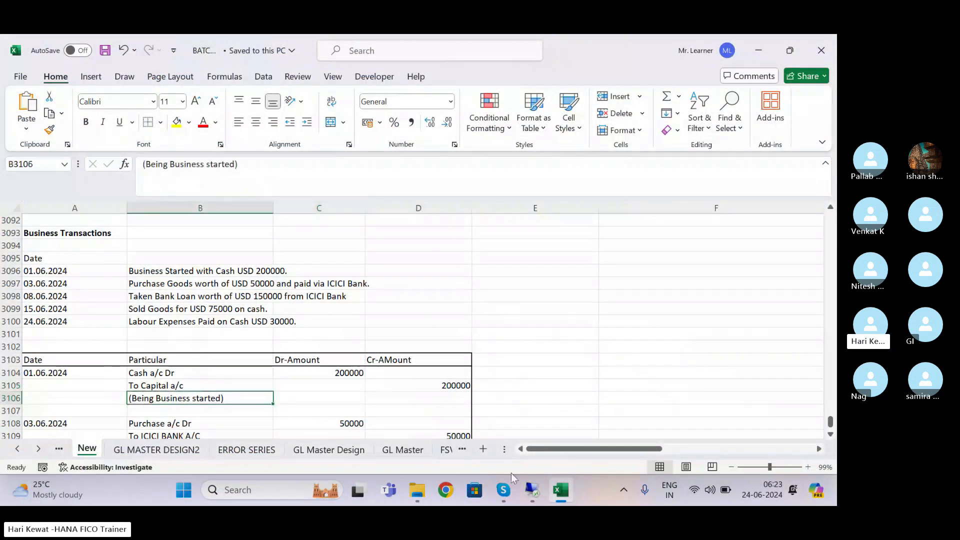
pyautogui.click(532, 491)
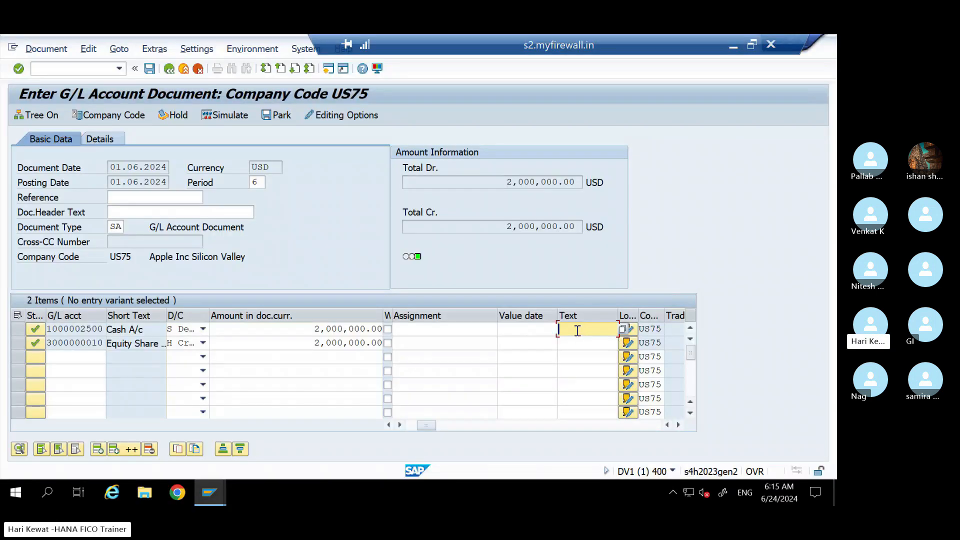
pyautogui.write('Be')
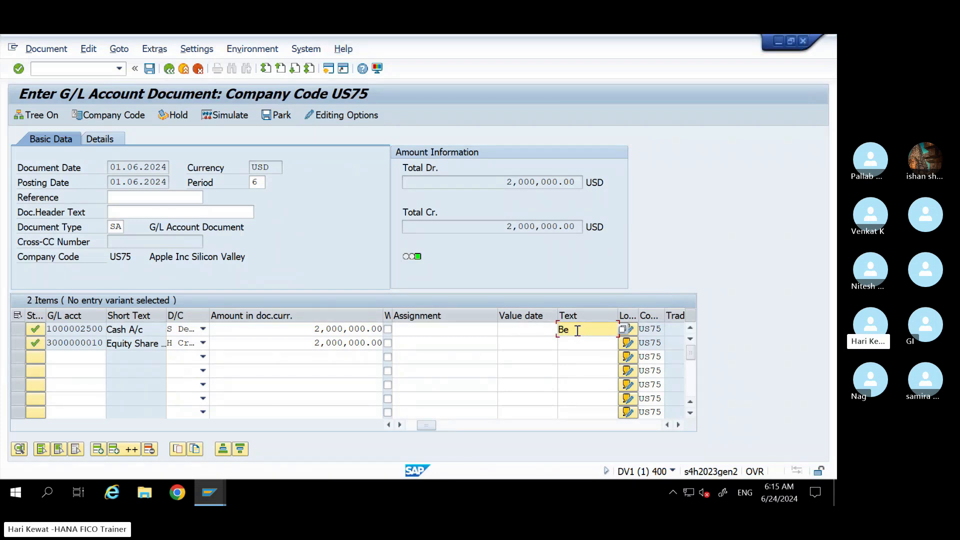
pyautogui.write('ing Busi')
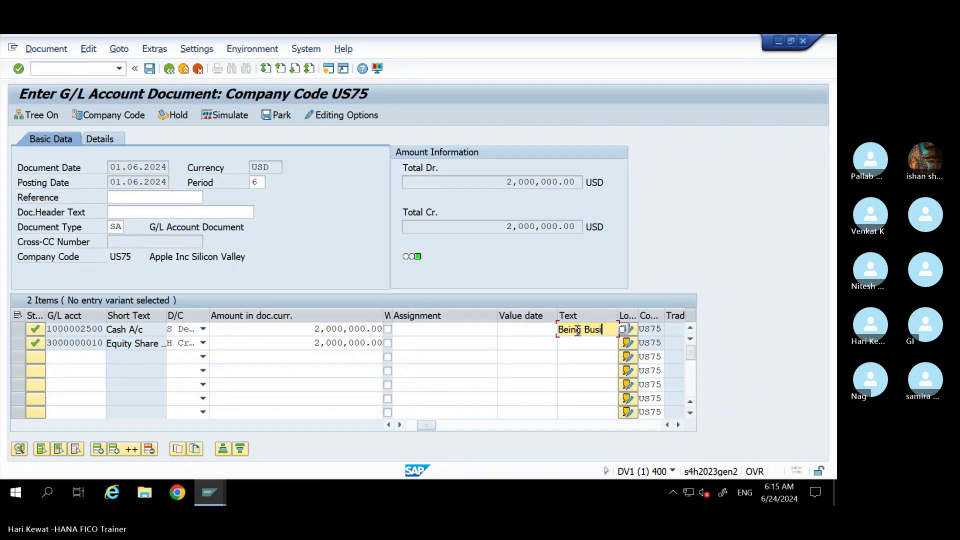
pyautogui.write('ness Started')
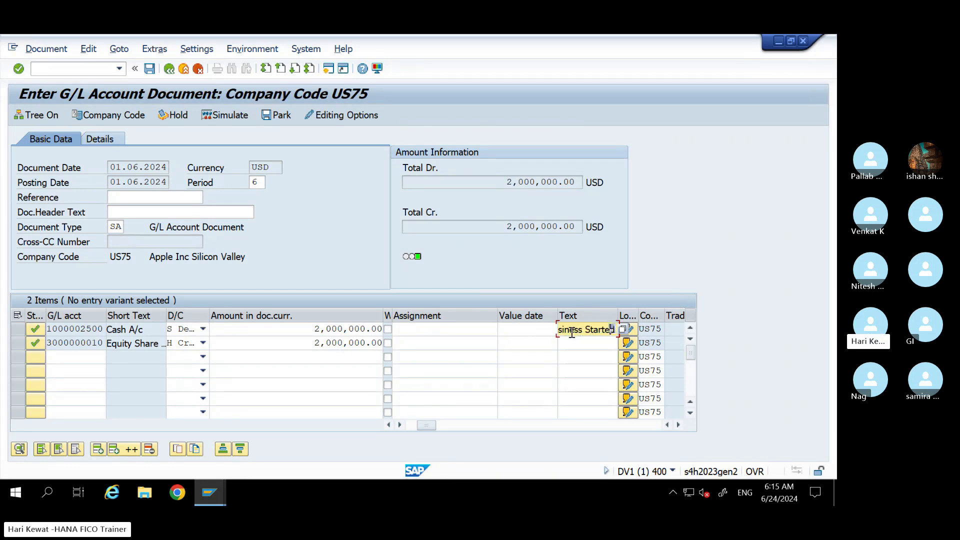
# - Copy the cash line's text to the Equity Share Capital line
pyautogui.hotkey('shift', 'Home')
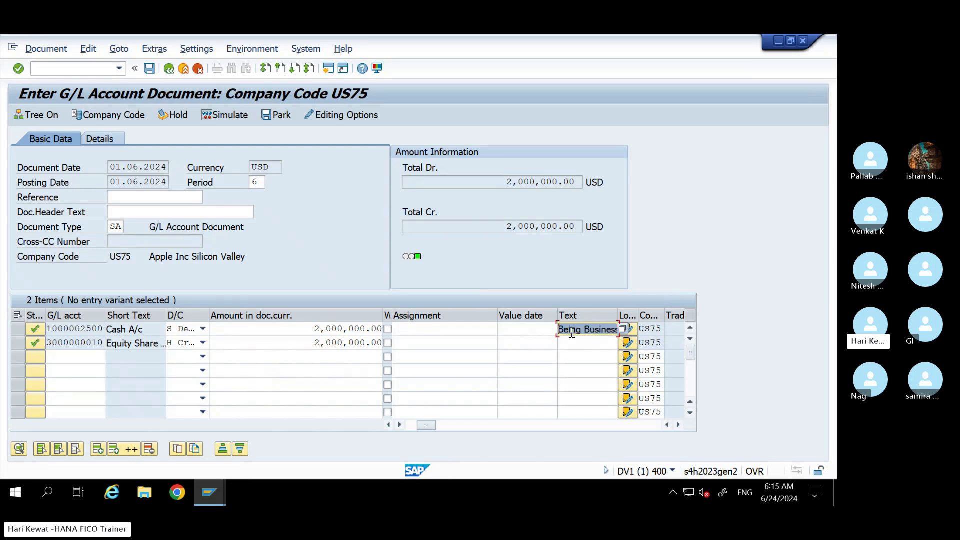
pyautogui.hotkey('ctrl', 'c')
pyautogui.click(573, 342)
pyautogui.hotkey('ctrl', 'v')
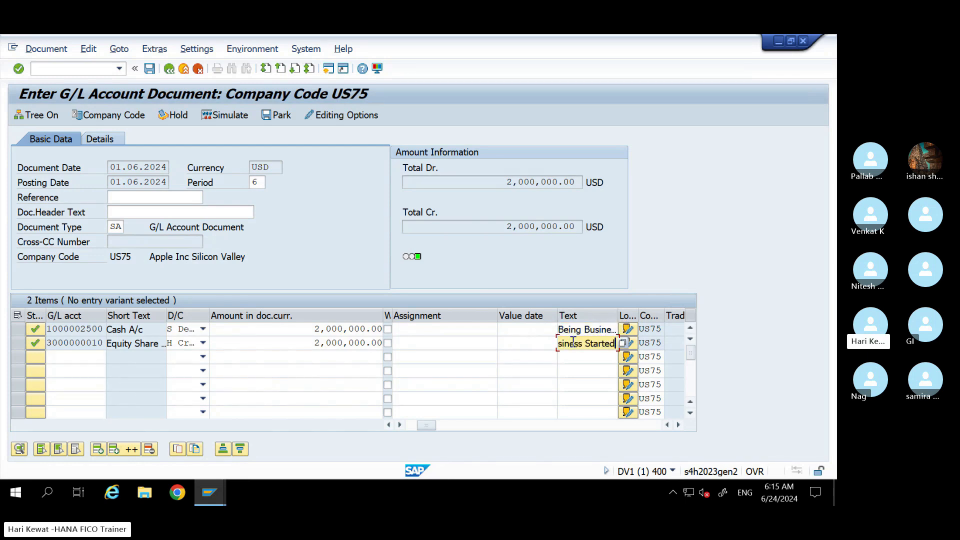
# - Search the profit centers in company code US75 and assign GENERALPC to the cash line
pyautogui.press('Tab')
pyautogui.press('Tab')
pyautogui.press('Tab')
pyautogui.press('Tab')
pyautogui.press('Tab')
pyautogui.press('Tab')
pyautogui.press('Tab')
pyautogui.press('Tab')
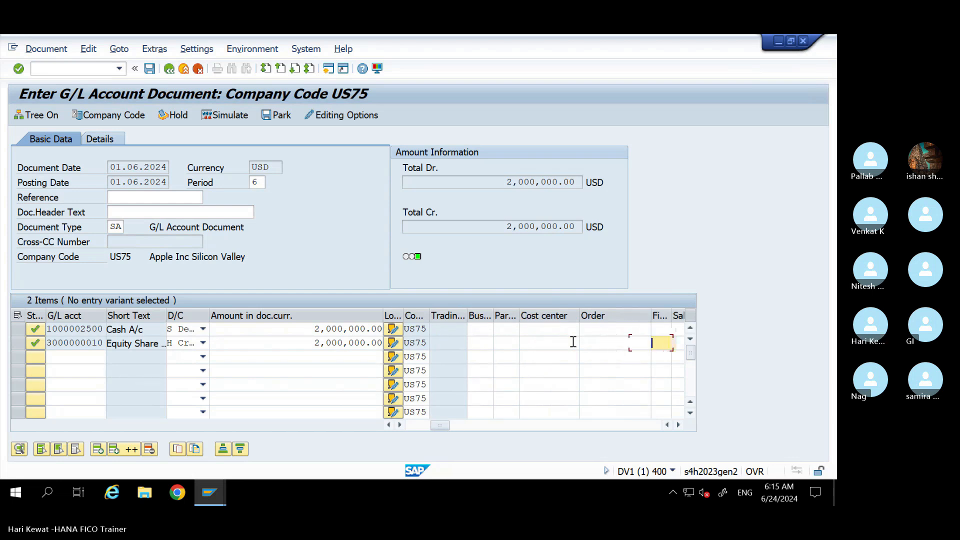
pyautogui.press('Tab')
pyautogui.press('Tab')
pyautogui.press('Tab')
pyautogui.press('Tab')
pyautogui.press('Tab')
pyautogui.press('Tab')
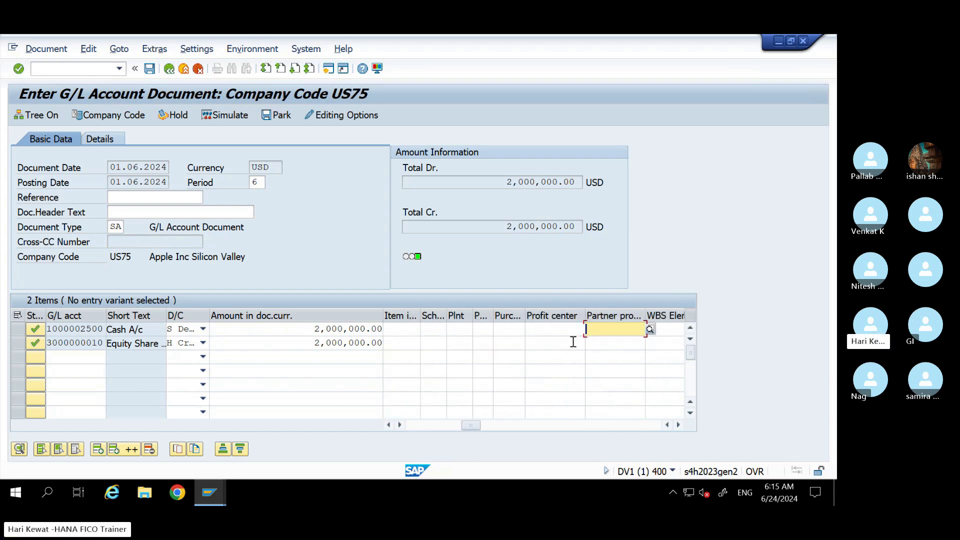
pyautogui.hotkey('shift', 'Tab')
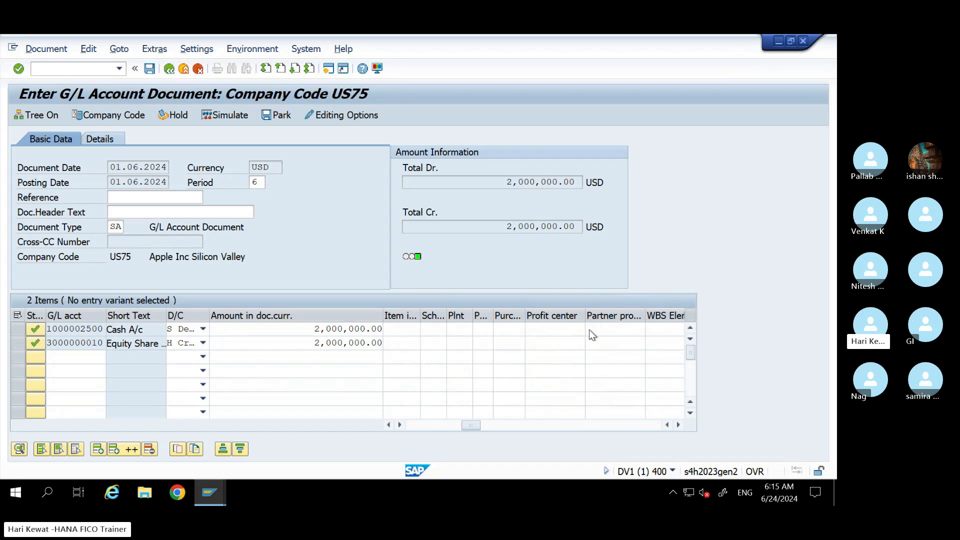
pyautogui.click(590, 329)
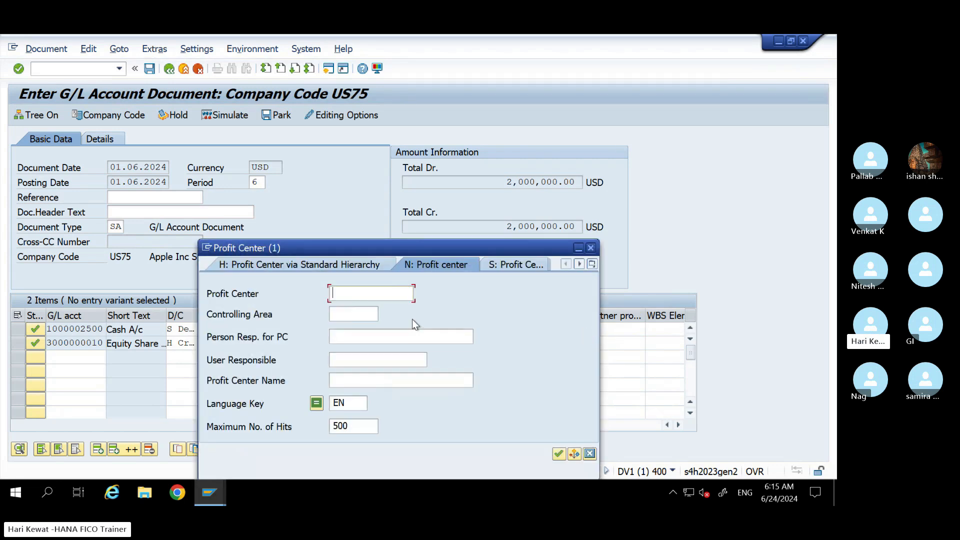
pyautogui.moveTo(364, 249); pyautogui.dragTo(470, 142)
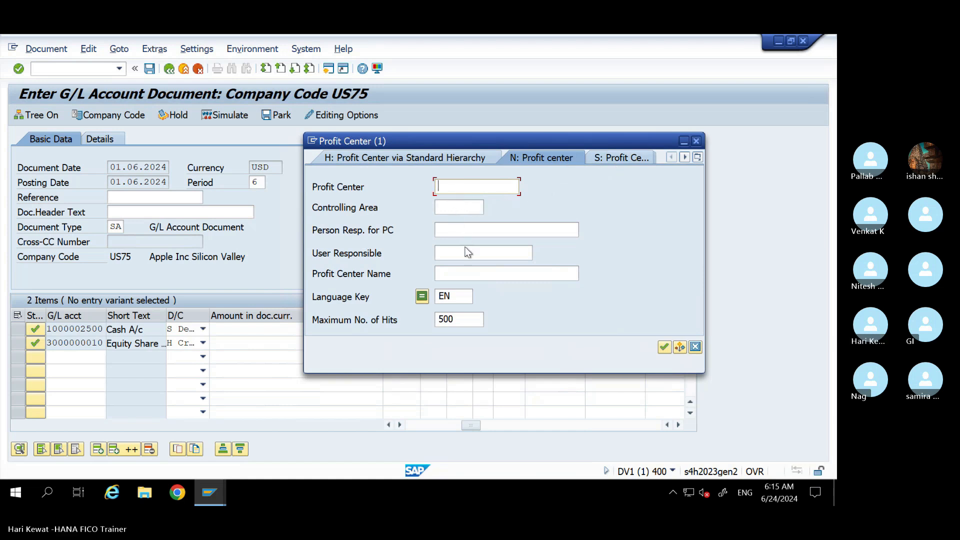
pyautogui.click(685, 158)
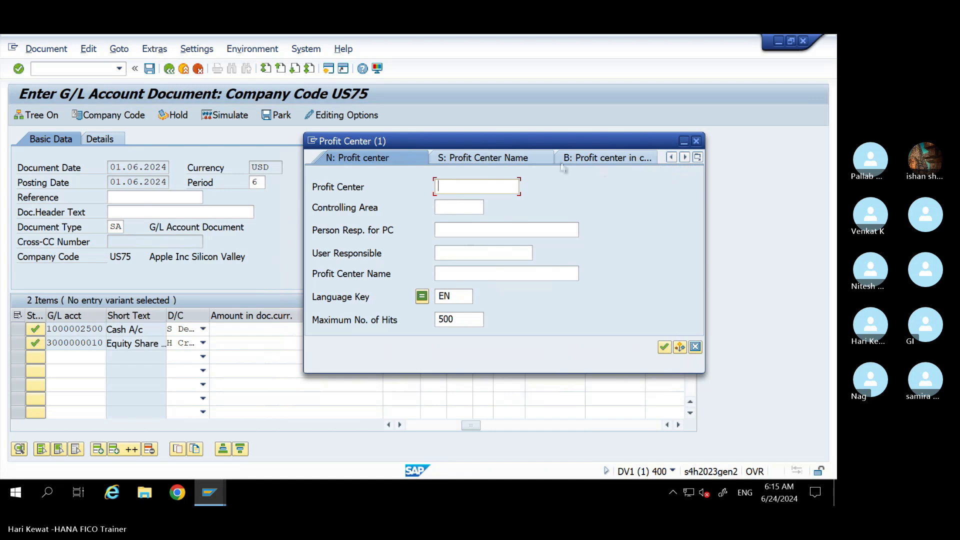
pyautogui.click(698, 158)
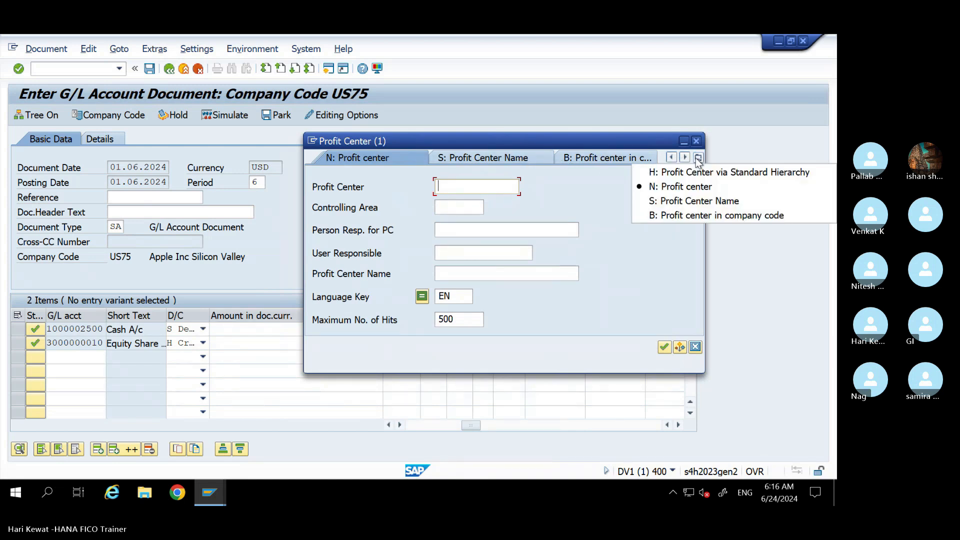
pyautogui.click(702, 216)
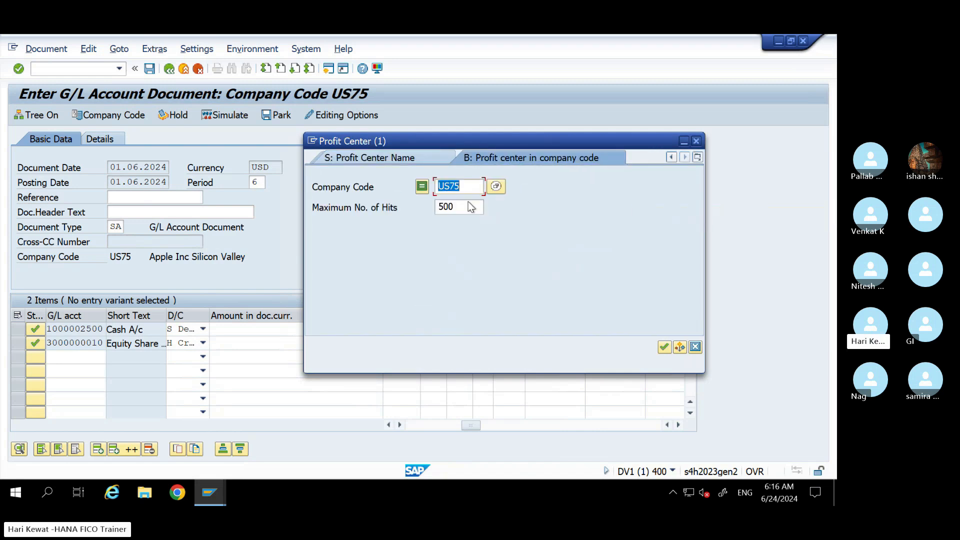
pyautogui.press('Return')
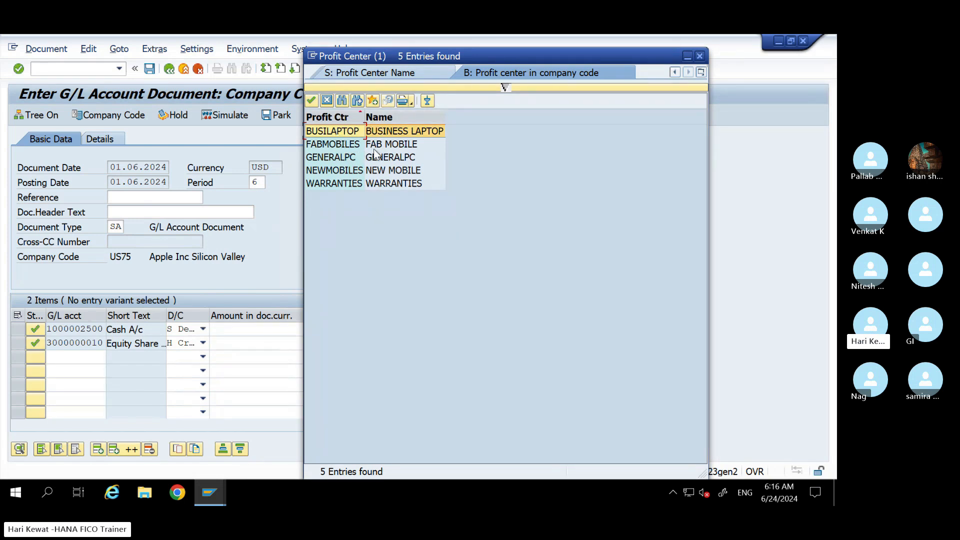
pyautogui.click(349, 159)
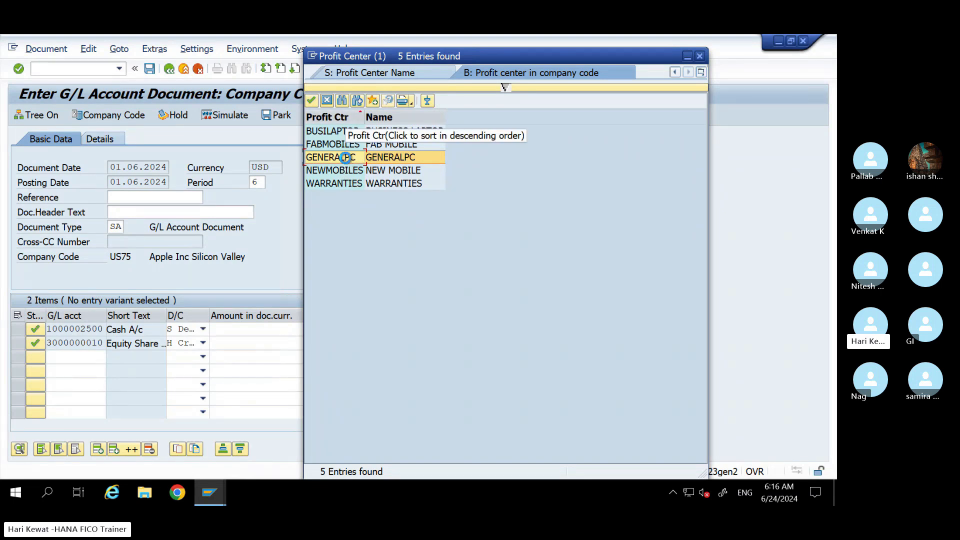
pyautogui.doubleClick(348, 159)
# - Confirm the line items with the Equity Share Capital profit center left blank and display the document's simulation and posting options
pyautogui.moveTo(577, 330); pyautogui.dragTo(515, 332)
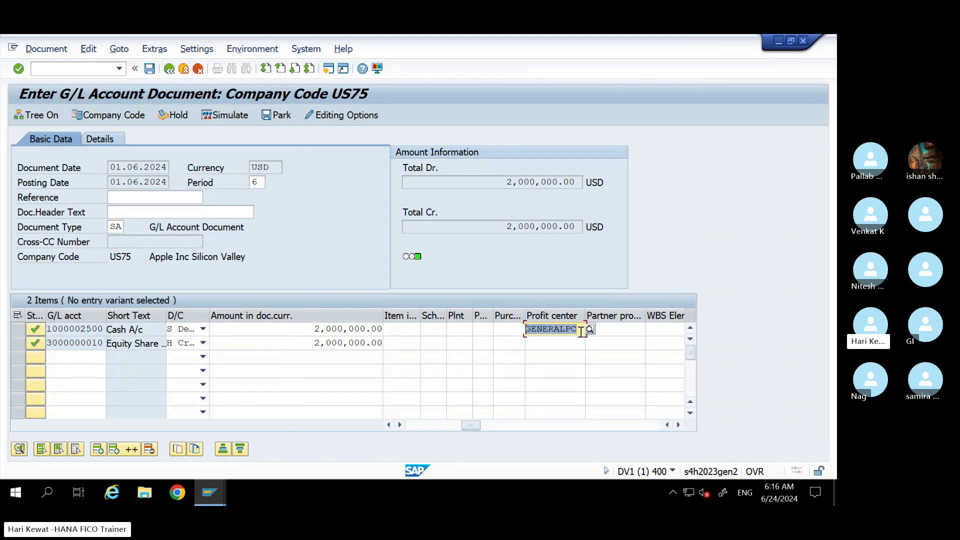
pyautogui.click(543, 341)
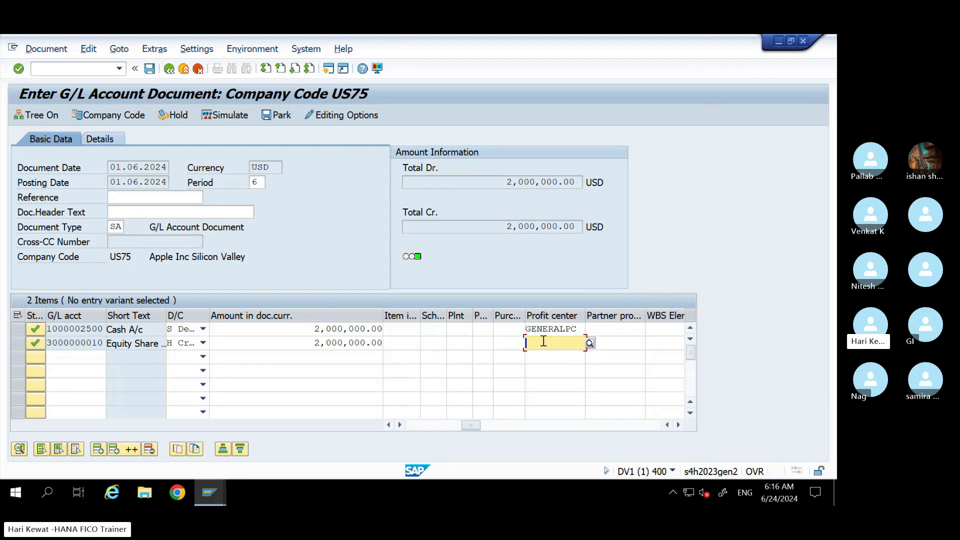
pyautogui.press('Return')
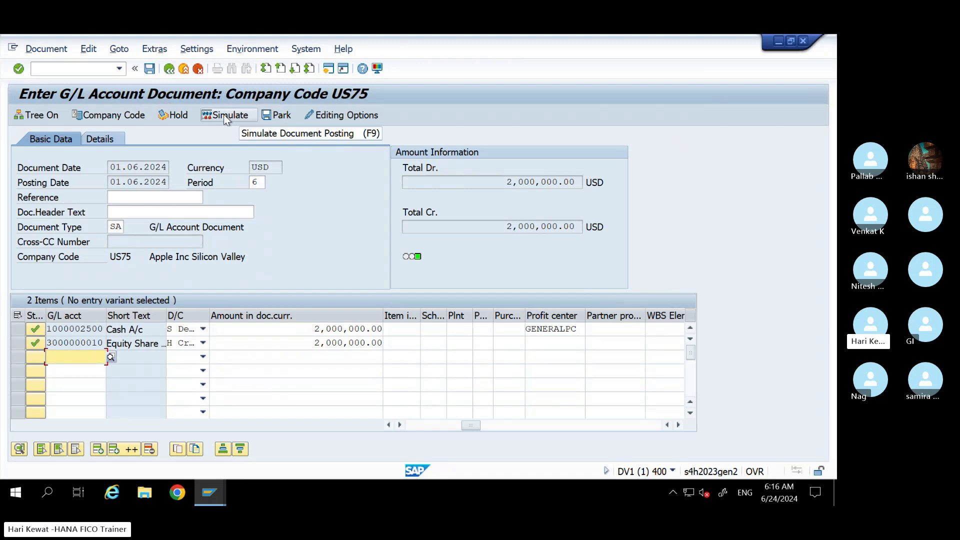
pyautogui.click(45, 52)
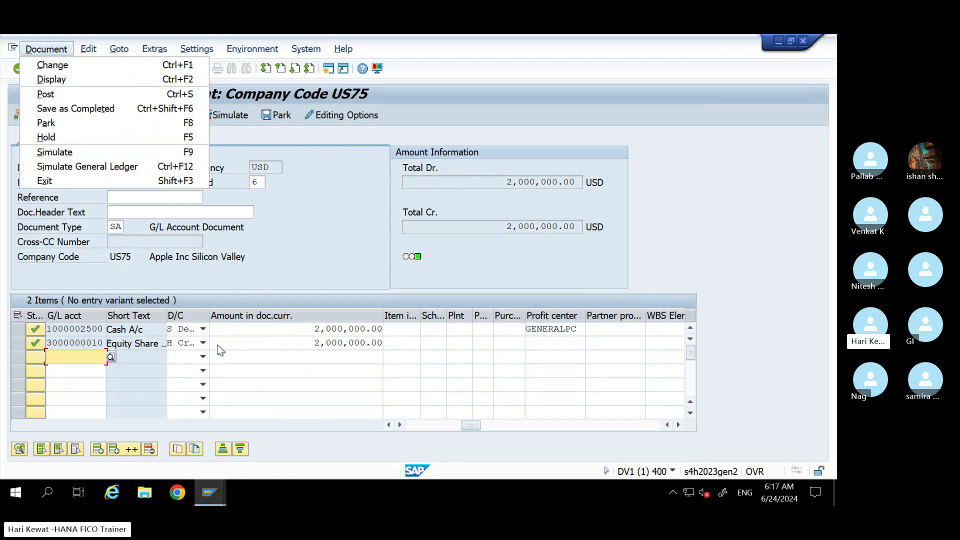
# - Simulate the G/L account document for company code US75, review its document overview, and return to the entry screen
pyautogui.click(55, 152)
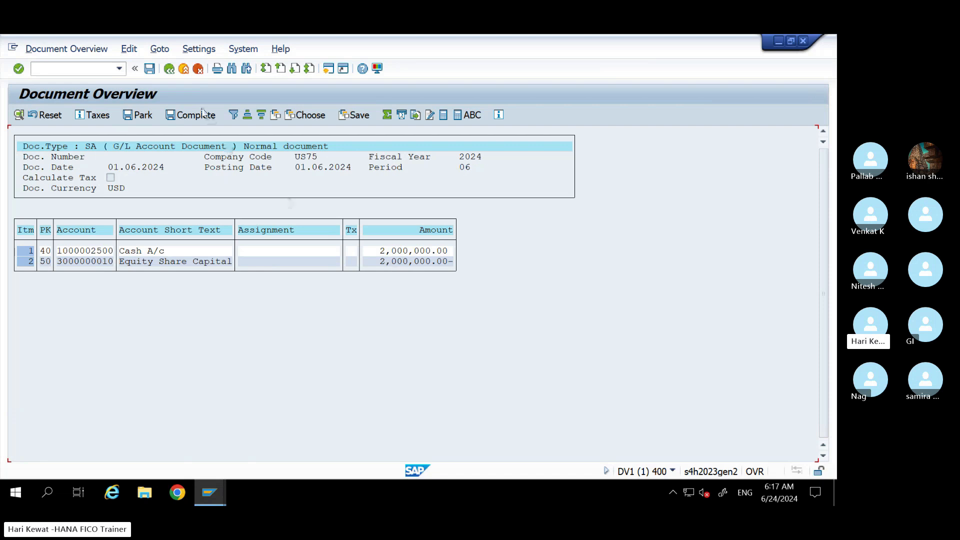
pyautogui.click(171, 69)
pyautogui.press('Return')
# - Simulate the general ledger posting and check the profit center on the Cash and Equity Share Capital lines
pyautogui.click(46, 48)
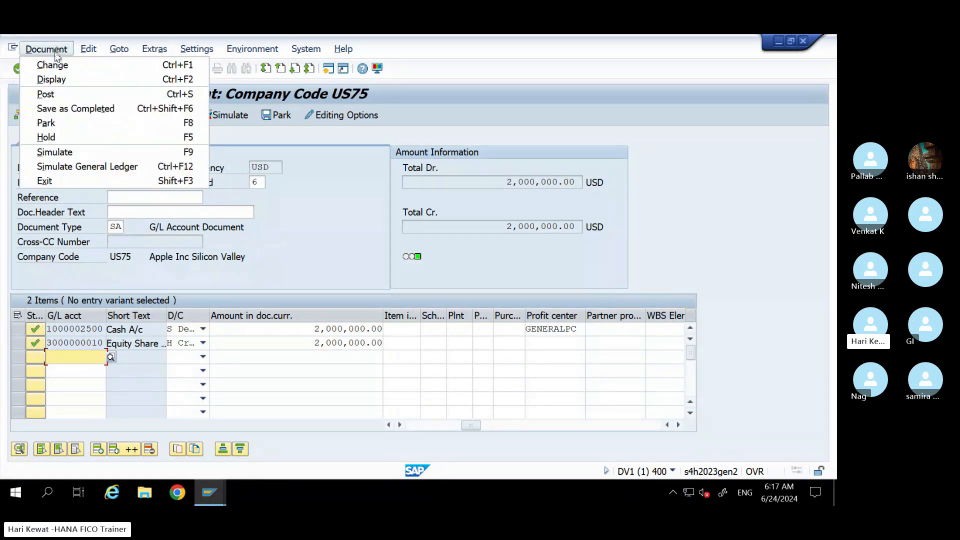
pyautogui.click(77, 169)
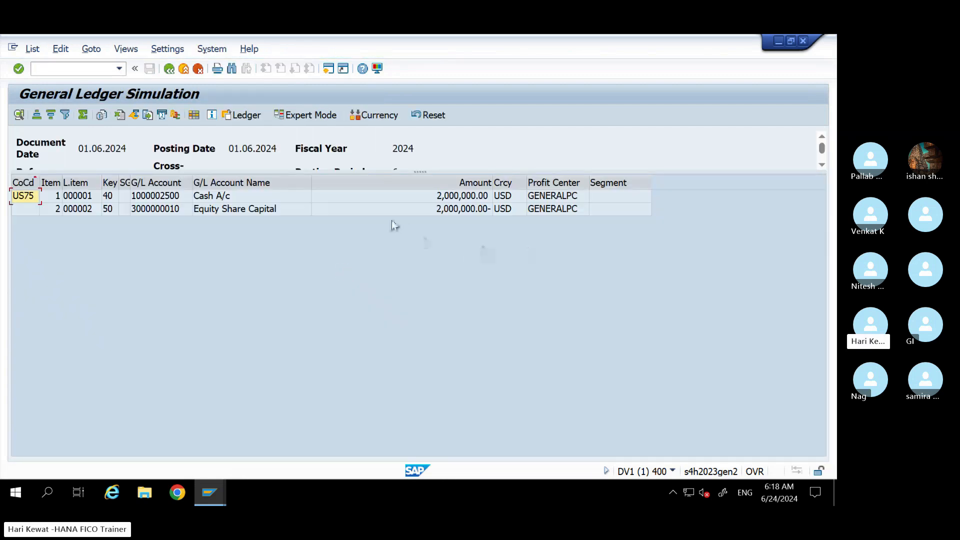
pyautogui.click(554, 197)
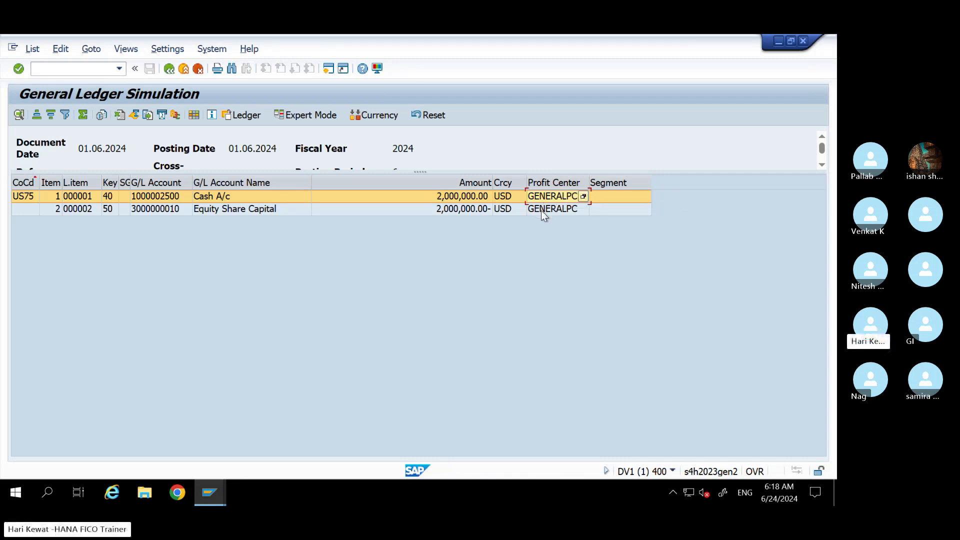
pyautogui.click(553, 210)
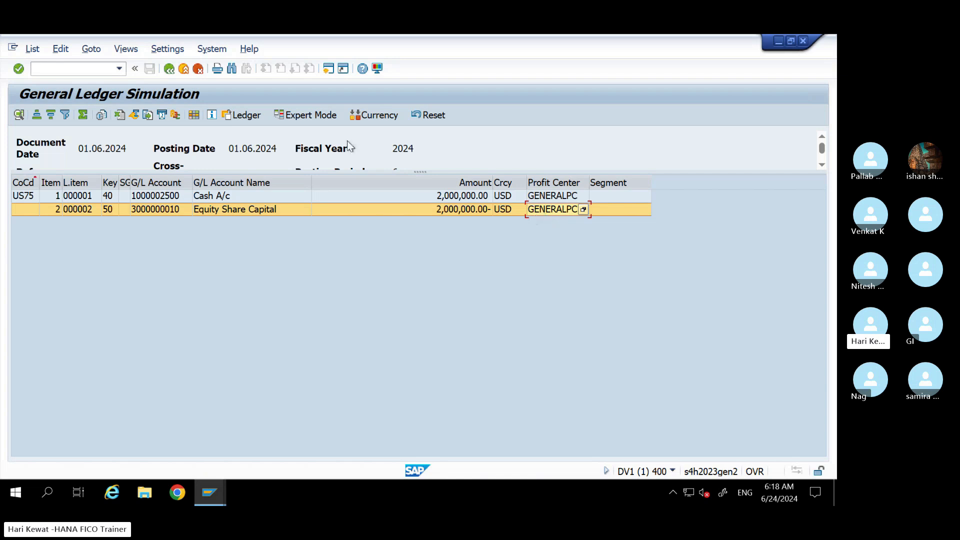
# - Review the document splitting simulation in Expert Mode and go back to the document entry screen
pyautogui.click(303, 117)
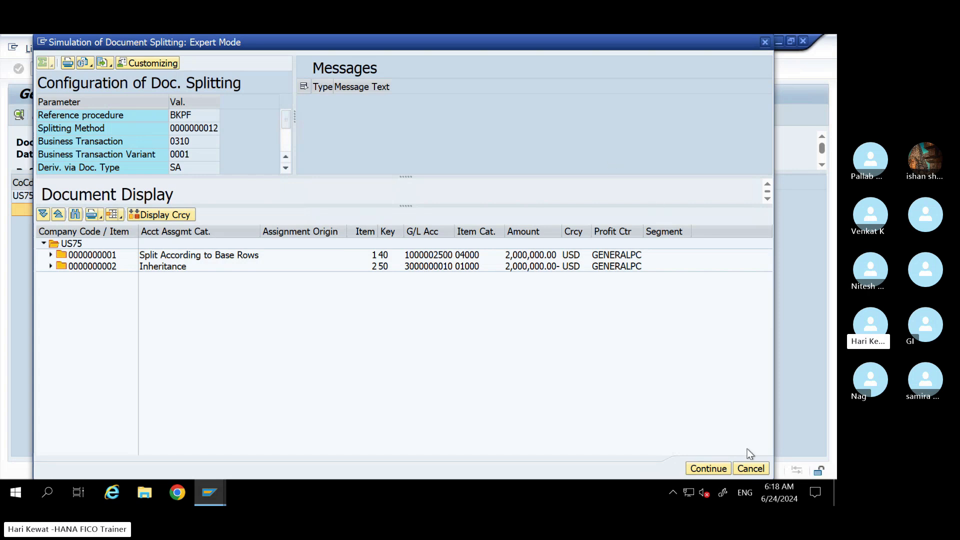
pyautogui.click(752, 469)
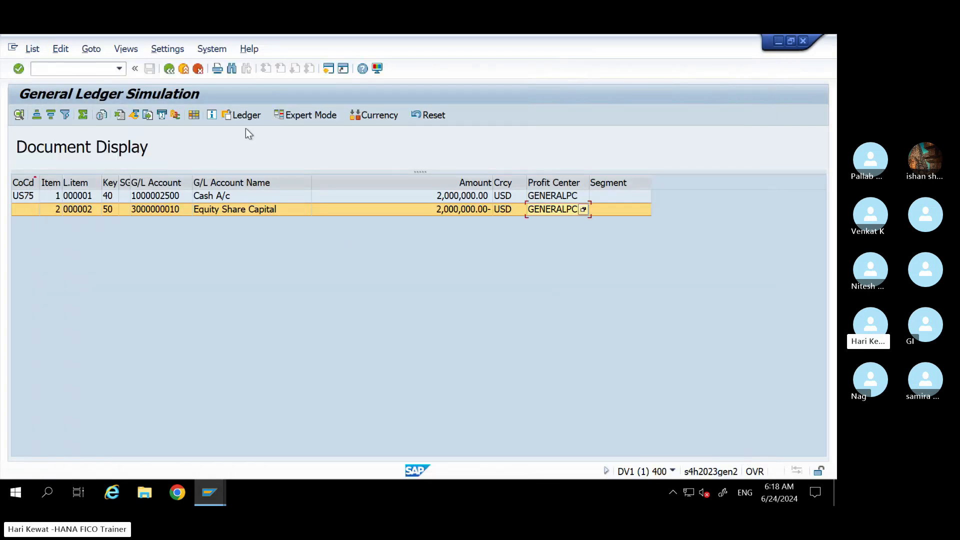
pyautogui.click(170, 69)
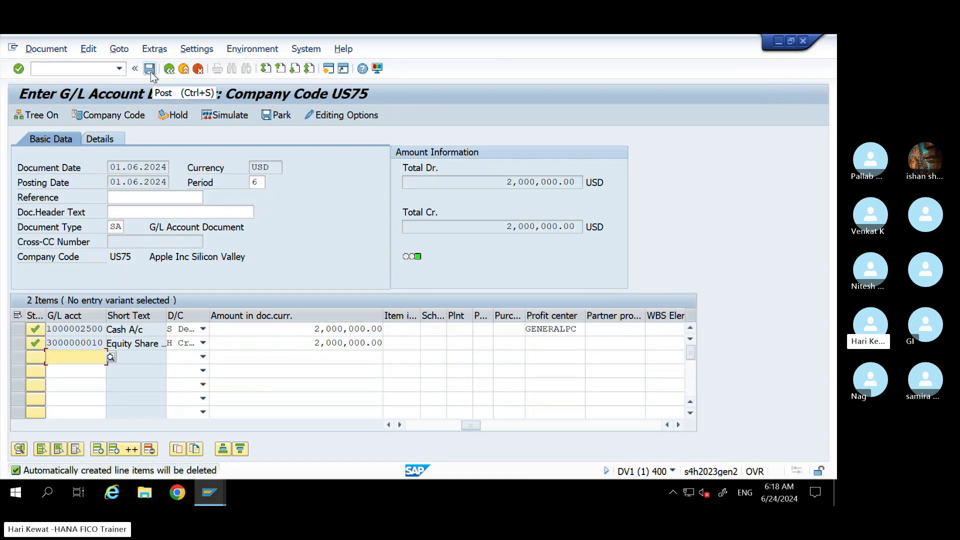
# - Post the G/L account document and display the posted document
pyautogui.click(150, 68)
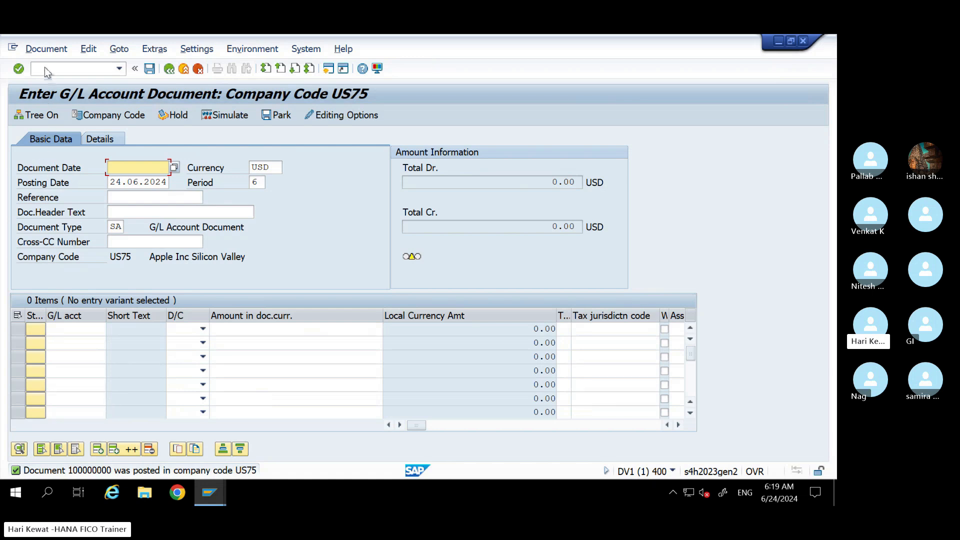
pyautogui.click(46, 49)
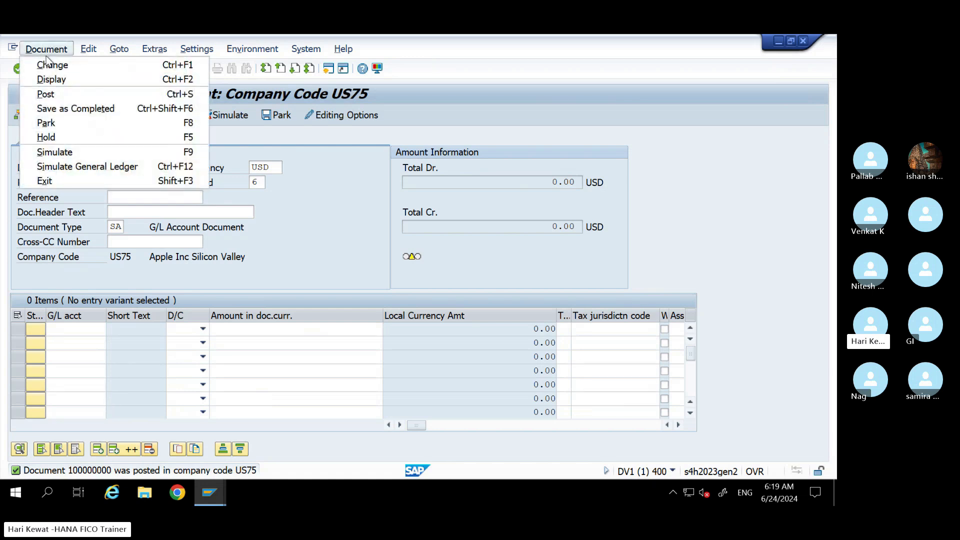
pyautogui.click(50, 81)
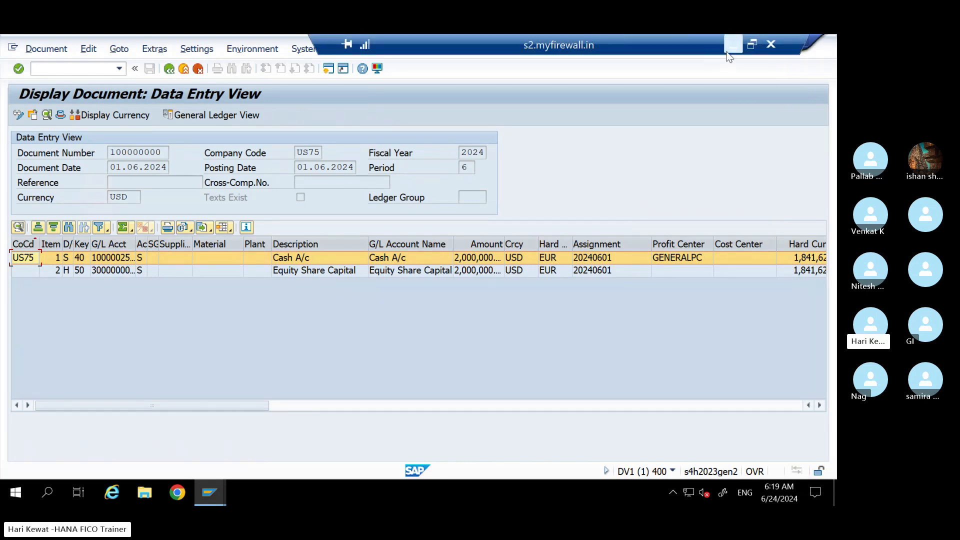
# - Switch to the Excel workbook, enter "Display Accounting Document" in A3132 and "FB03" in B3132, and save the workbook
pyautogui.click(732, 43)
pyautogui.click(70, 423)
pyautogui.press('Down')
pyautogui.press('Down')
pyautogui.press('Down')
pyautogui.press('Down')
pyautogui.press('Down')
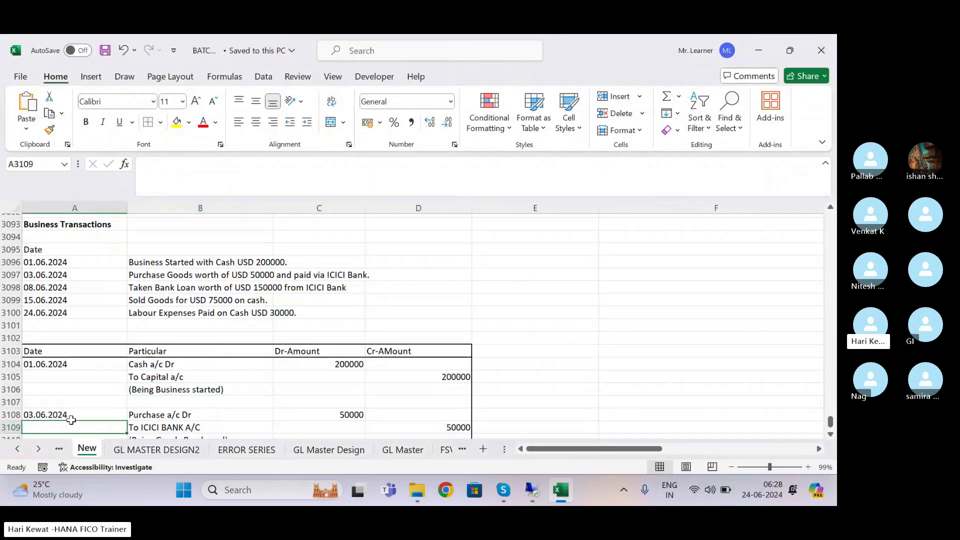
pyautogui.press('Down')
pyautogui.press('Down')
pyautogui.press('Down')
pyautogui.press('Down')
pyautogui.press('Down')
pyautogui.press('Down')
pyautogui.press('Down')
pyautogui.press('Down')
pyautogui.press('Down')
pyautogui.press('Down')
pyautogui.press('Down')
pyautogui.press('Down')
pyautogui.press('Down')
pyautogui.press('Down')
pyautogui.press('Down')
pyautogui.press('Down')
pyautogui.press('Down')
pyautogui.press('Down')
pyautogui.press('Down')
pyautogui.press('Down')
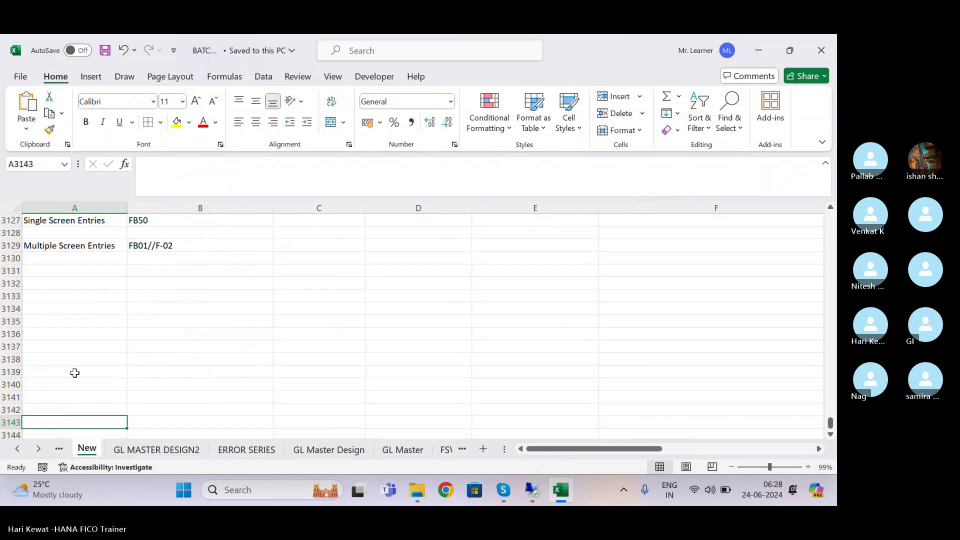
pyautogui.click(59, 274)
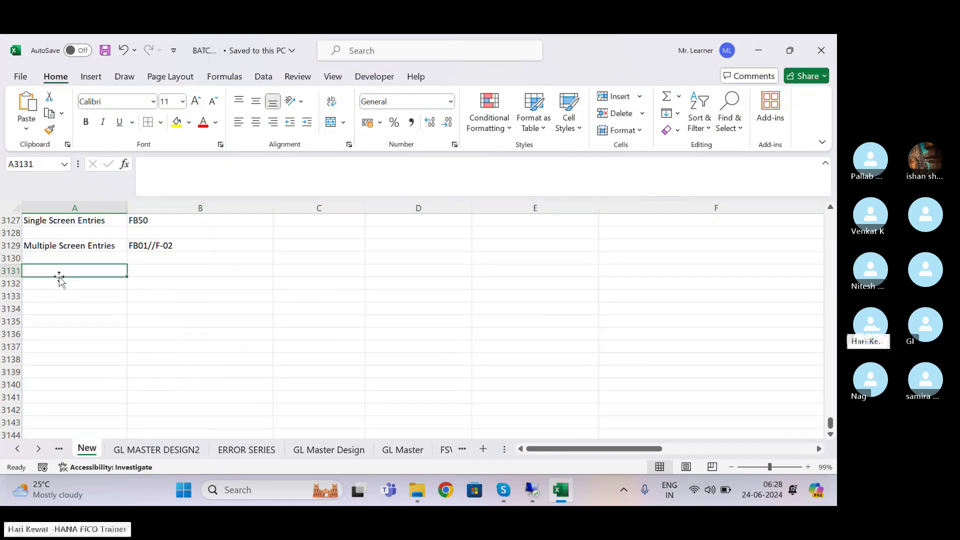
pyautogui.click(55, 286)
pyautogui.write('Display')
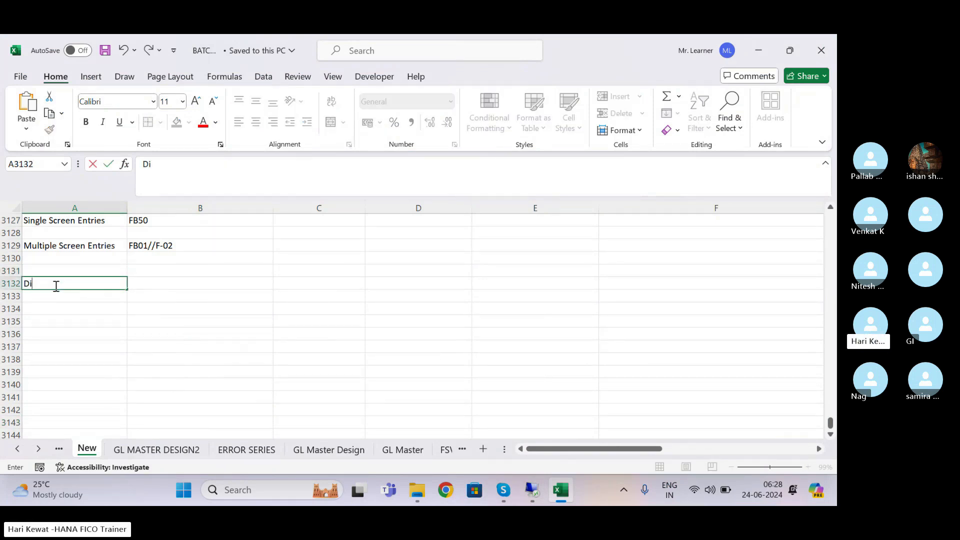
pyautogui.write(' Accounting Document')
pyautogui.press('Tab')
pyautogui.write('FB03')
pyautogui.press('Return')
pyautogui.hotkey('ctrl', 's')
# - Switch back to SAP and examine the Equity Share Capital line and the currency column of the posted document
pyautogui.click(533, 490)
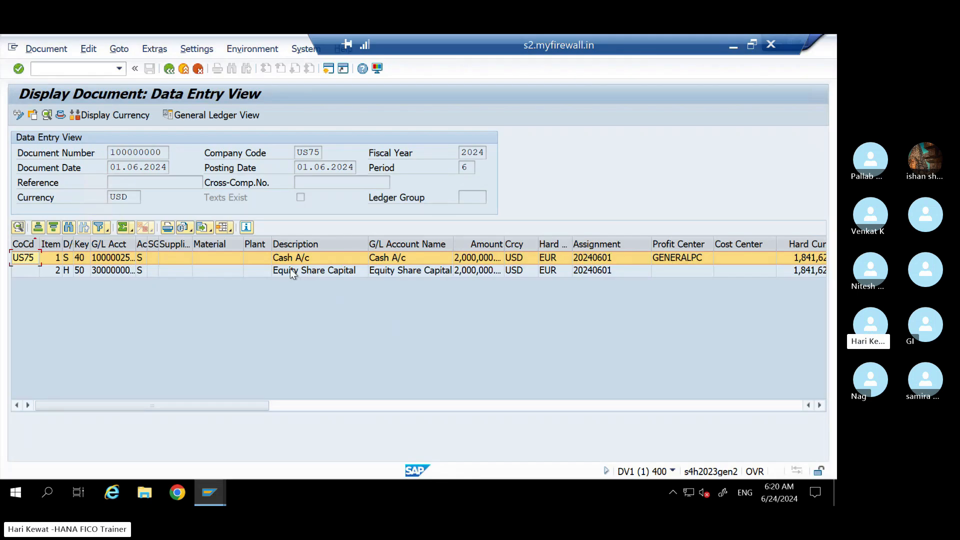
pyautogui.click(302, 270)
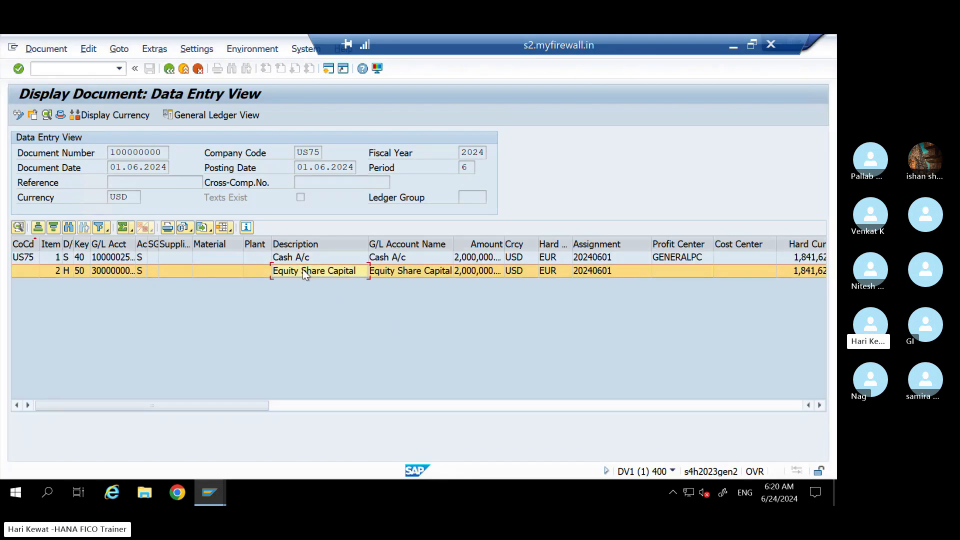
pyautogui.click(515, 244)
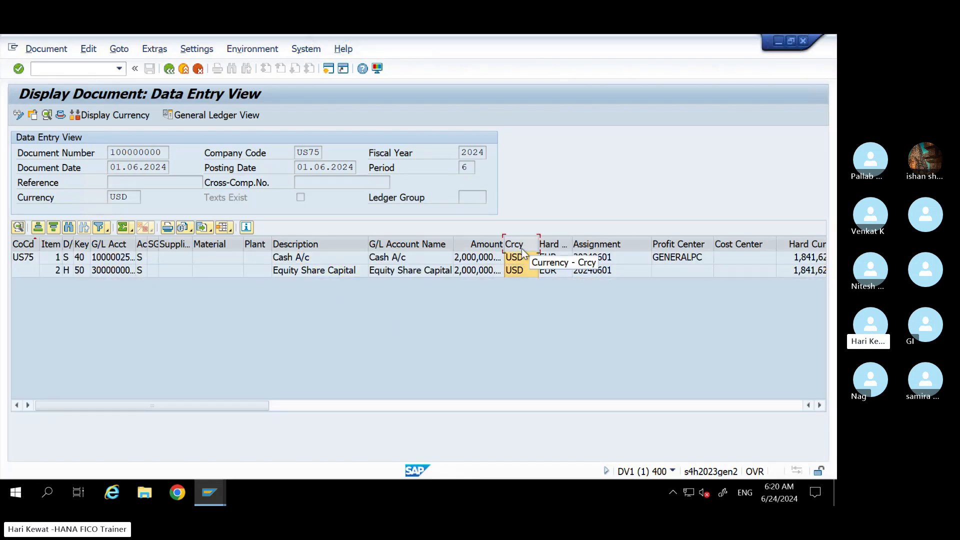
pyautogui.click(520, 260)
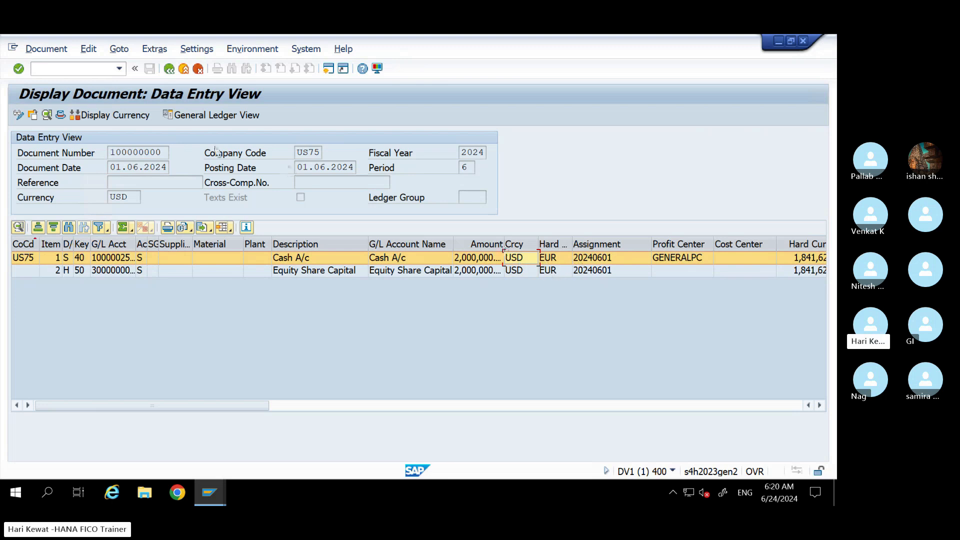
# - Review the display currency options of the data entry view and close them without changing the currency
pyautogui.click(126, 116)
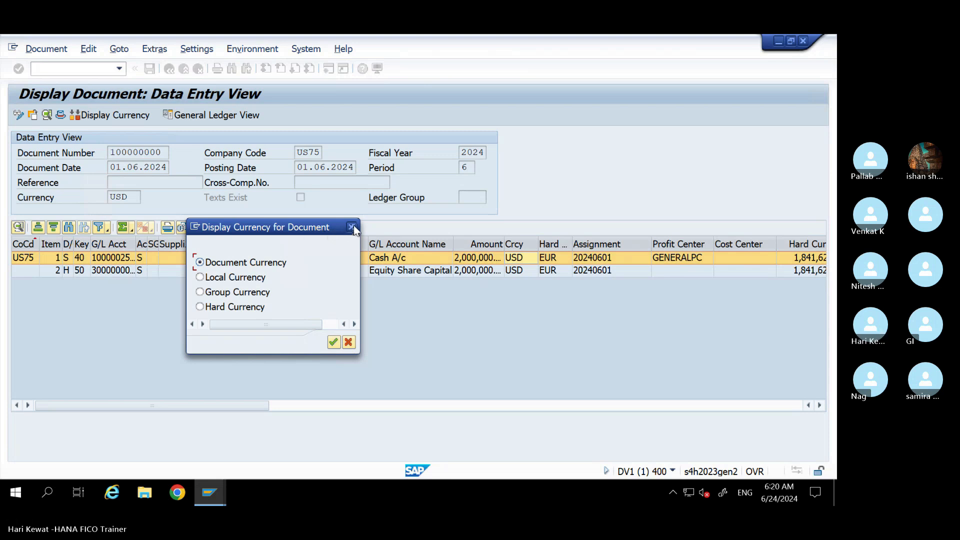
pyautogui.moveTo(325, 228); pyautogui.dragTo(575, 129)
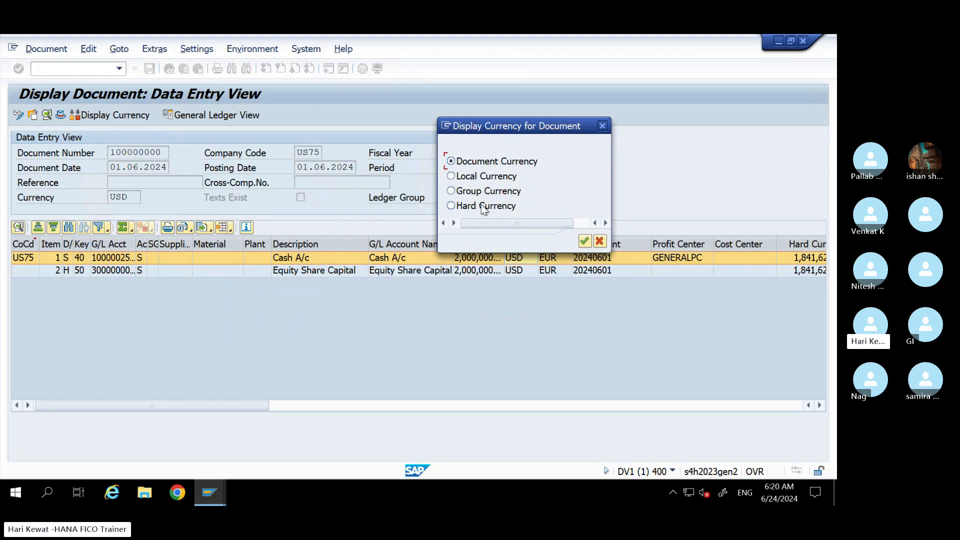
pyautogui.click(604, 126)
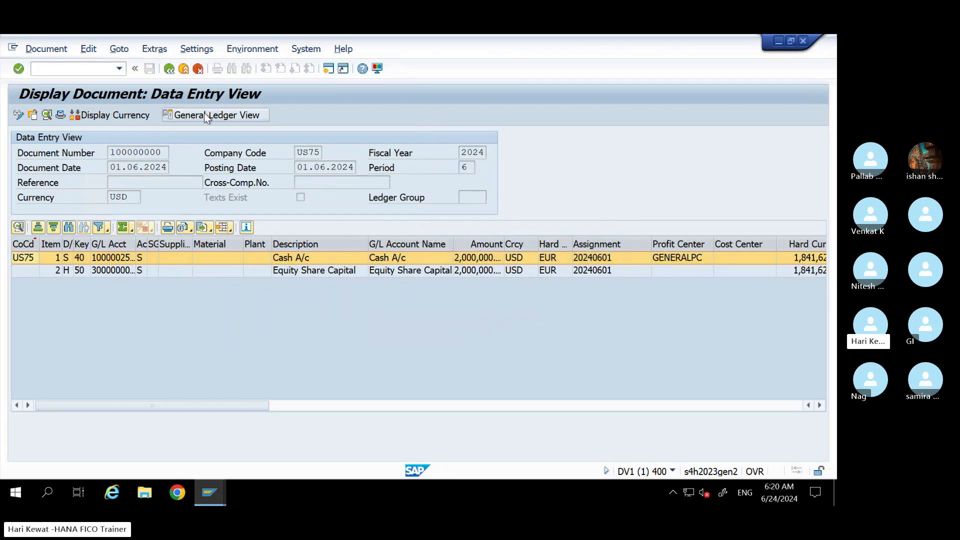
# - Open the document's General Ledger View and examine all of its available display currency options
pyautogui.click(205, 114)
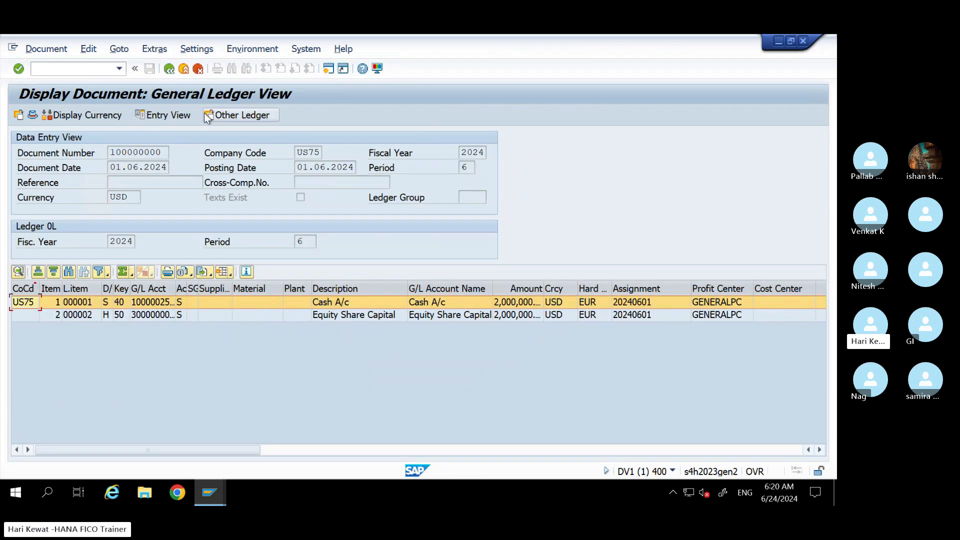
pyautogui.click(100, 125)
pyautogui.moveTo(252, 235); pyautogui.dragTo(541, 120)
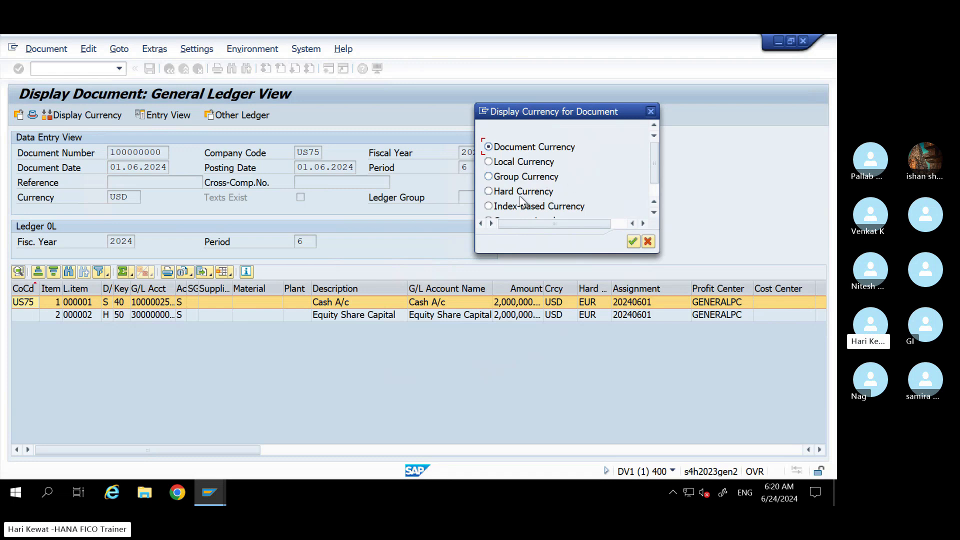
pyautogui.click(654, 212)
pyautogui.click(654, 212)
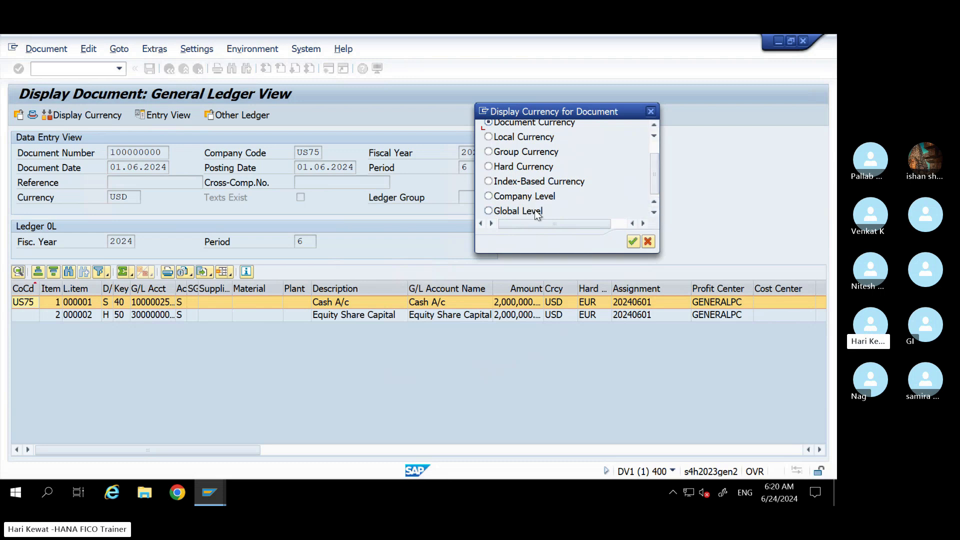
pyautogui.moveTo(653, 178); pyautogui.dragTo(650, 151)
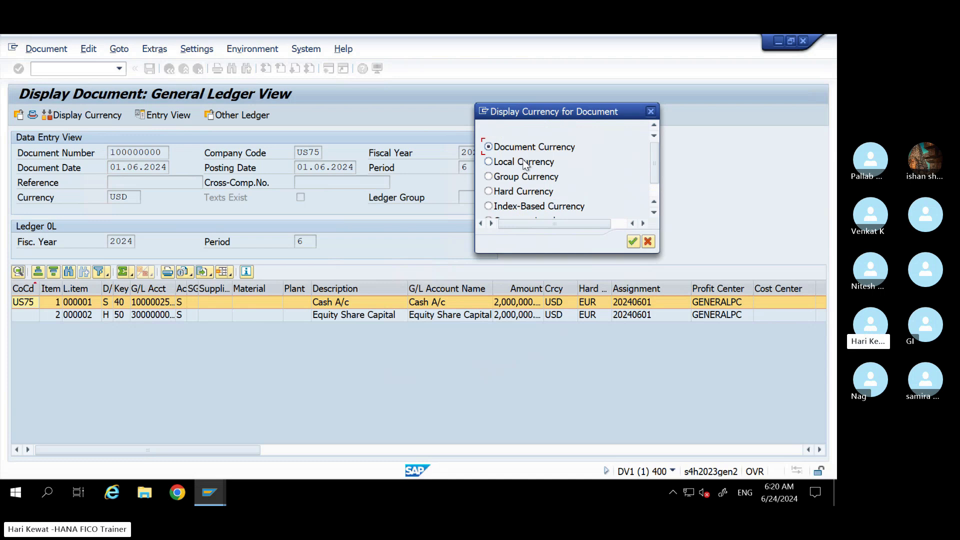
# - Show the general ledger view in Local Currency and check the Equity Share Capital amount
pyautogui.click(489, 163)
pyautogui.click(632, 242)
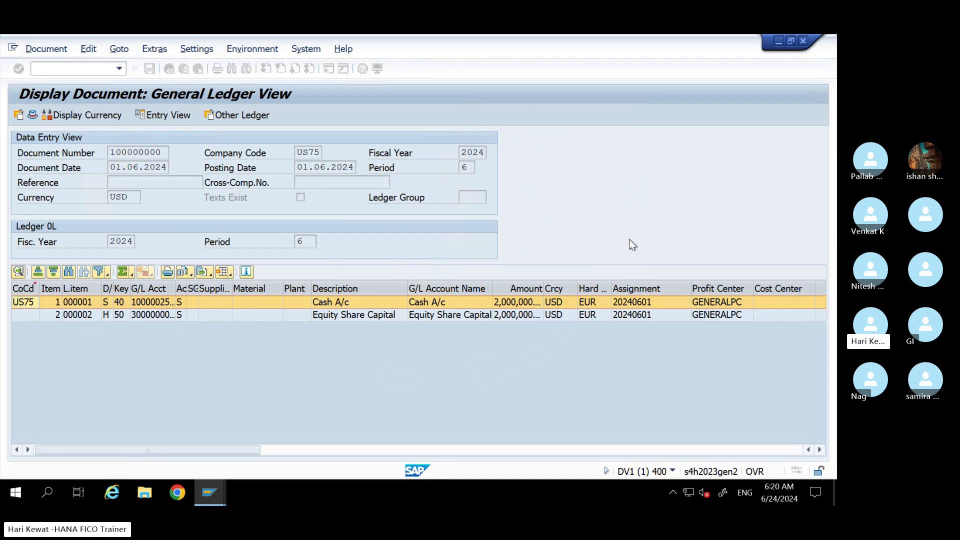
pyautogui.click(515, 312)
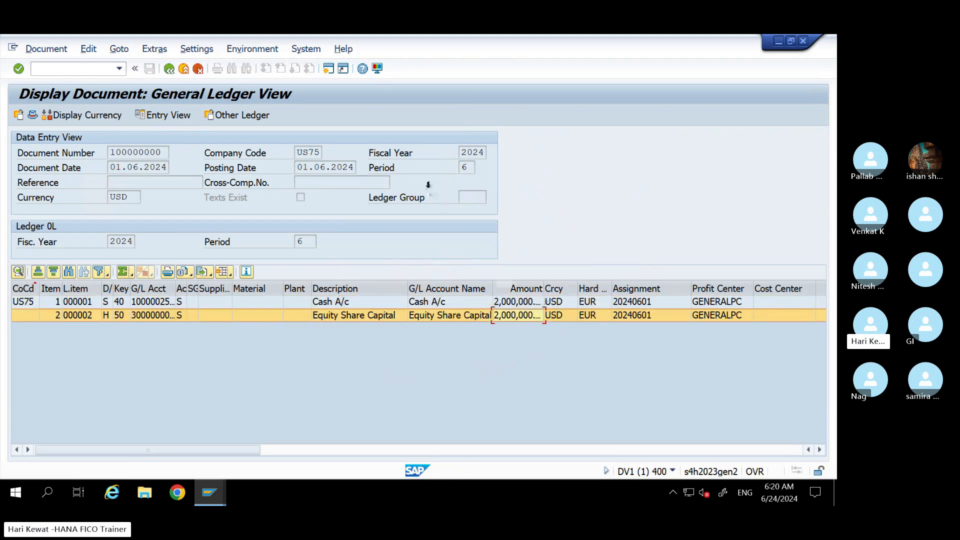
# - Change the display currency of the general ledger view to Hard Currency
pyautogui.click(113, 115)
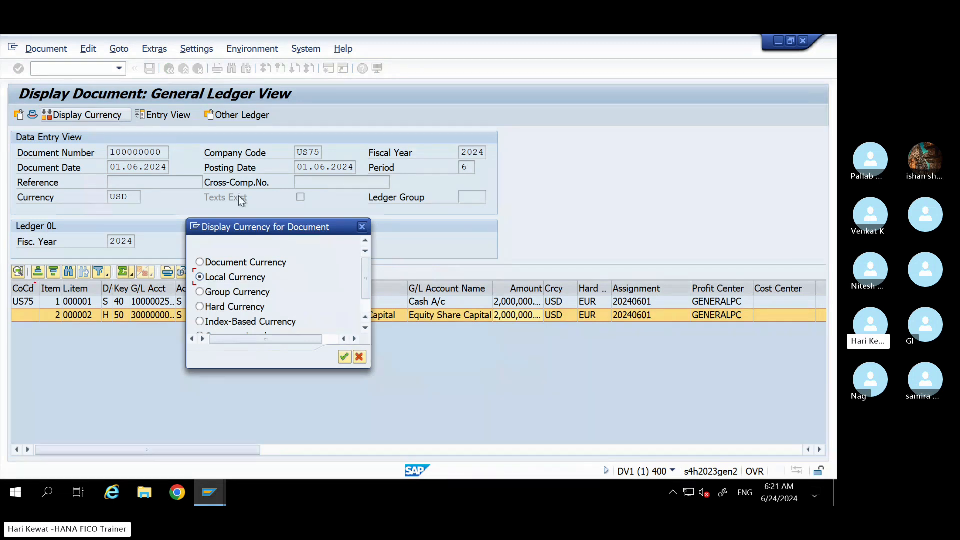
pyautogui.moveTo(320, 227); pyautogui.dragTo(658, 87)
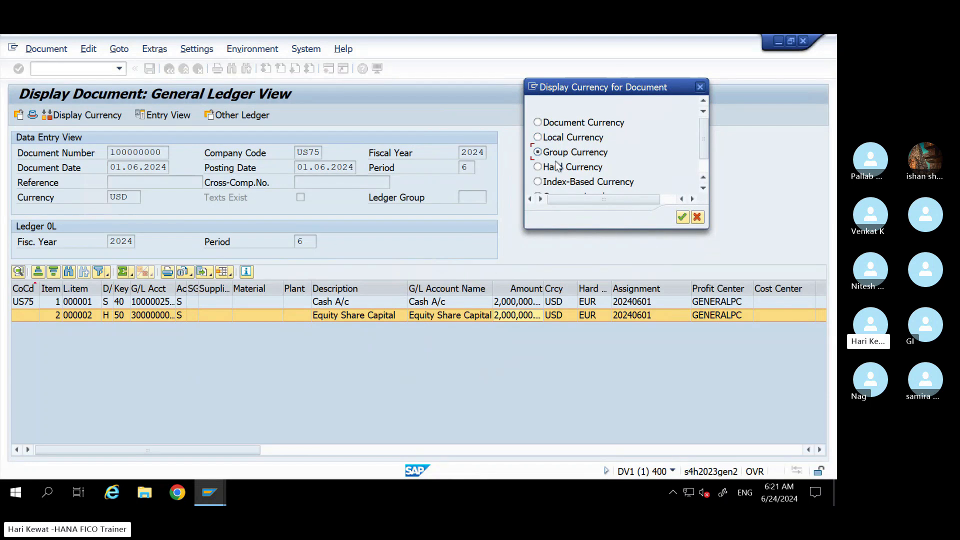
pyautogui.click(538, 168)
pyautogui.click(681, 218)
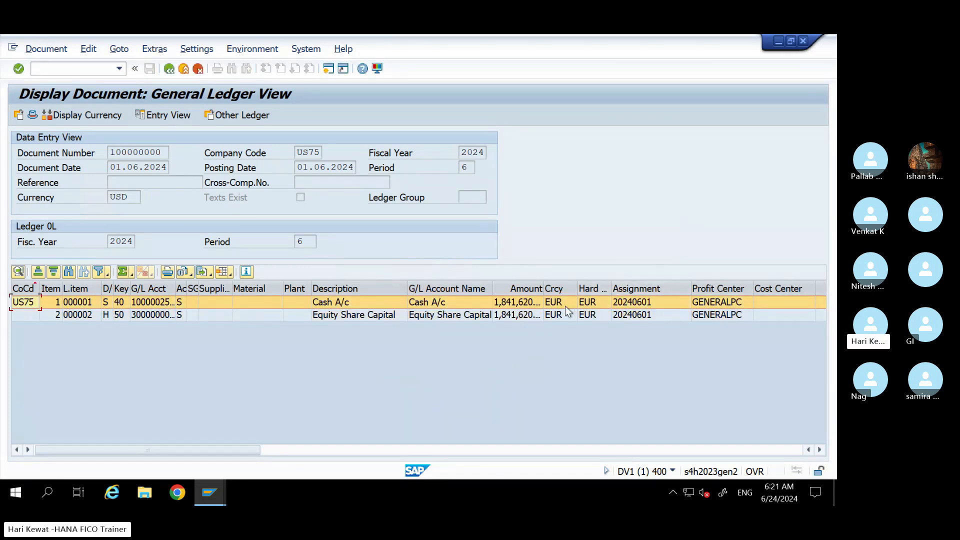
# - Widen the Amount column to show the full line item amounts and check the Equity Share Capital amount
pyautogui.click(554, 290)
pyautogui.click(513, 300)
pyautogui.doubleClick(546, 289)
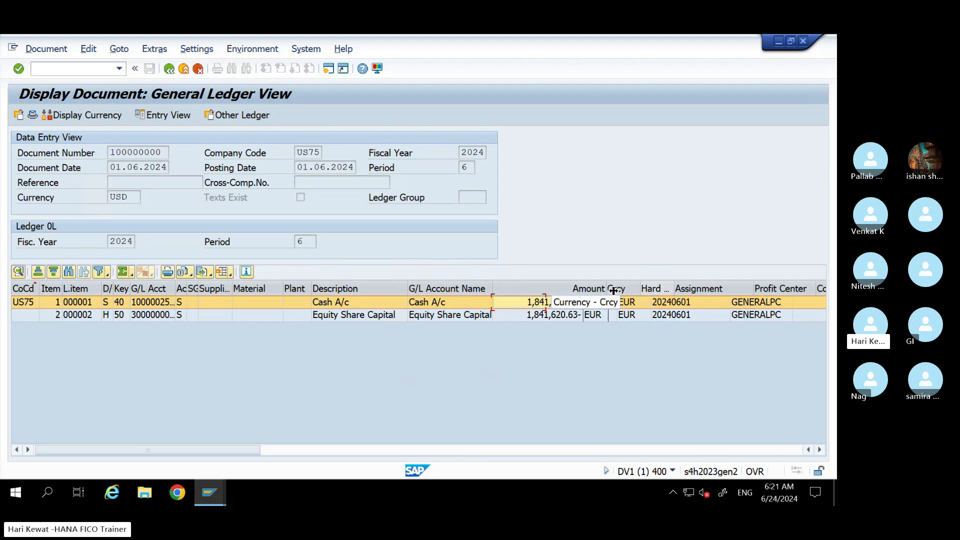
pyautogui.click(566, 318)
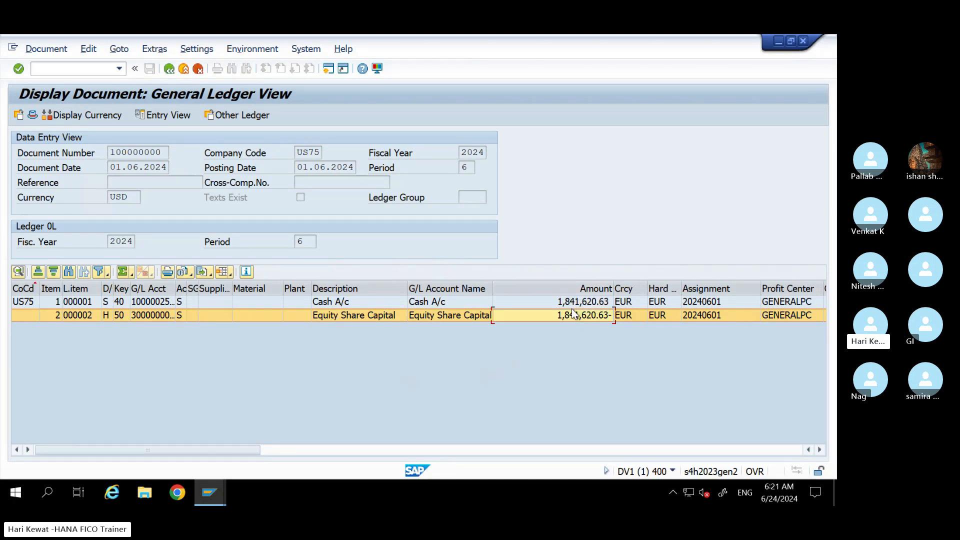
# - Show the general ledger view in Index-Based Currency and check the Equity Share Capital amount
pyautogui.click(85, 115)
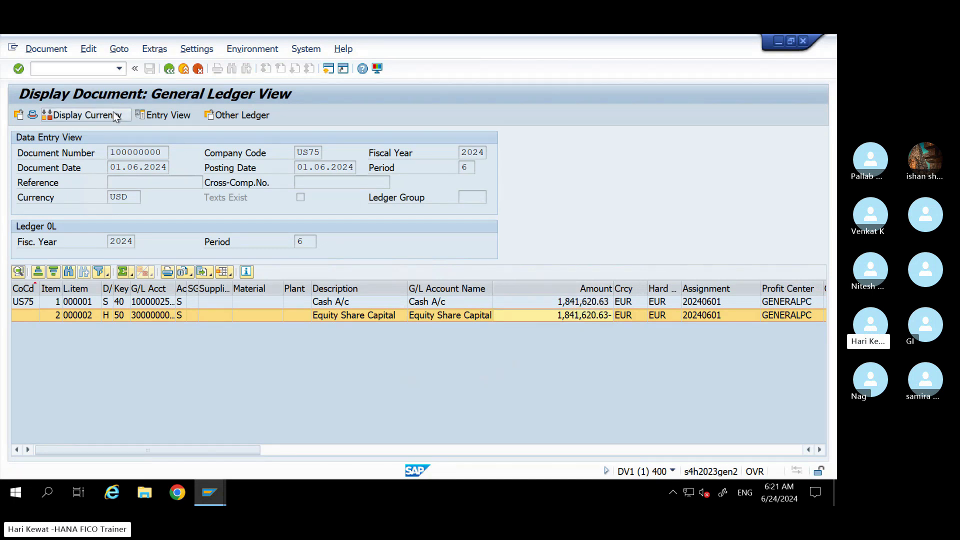
pyautogui.click(365, 328)
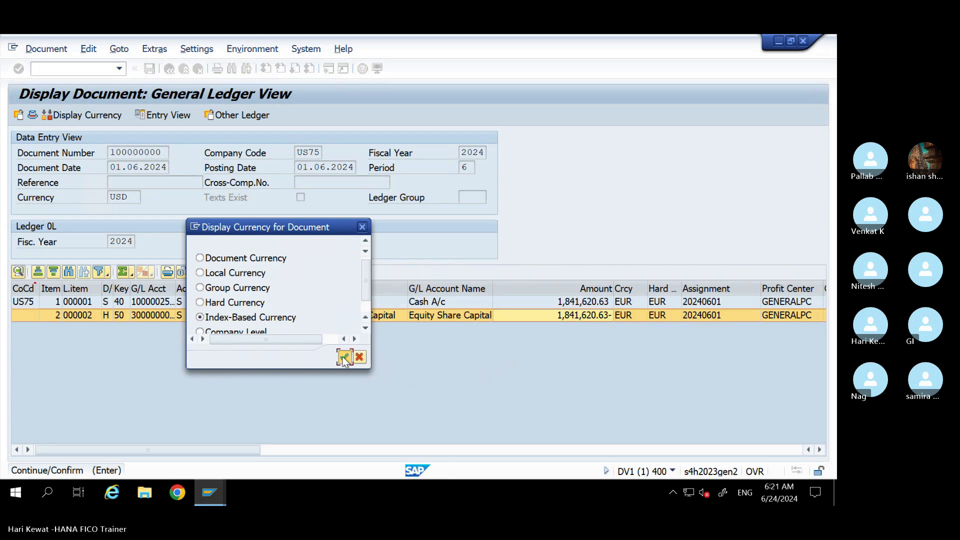
pyautogui.click(344, 357)
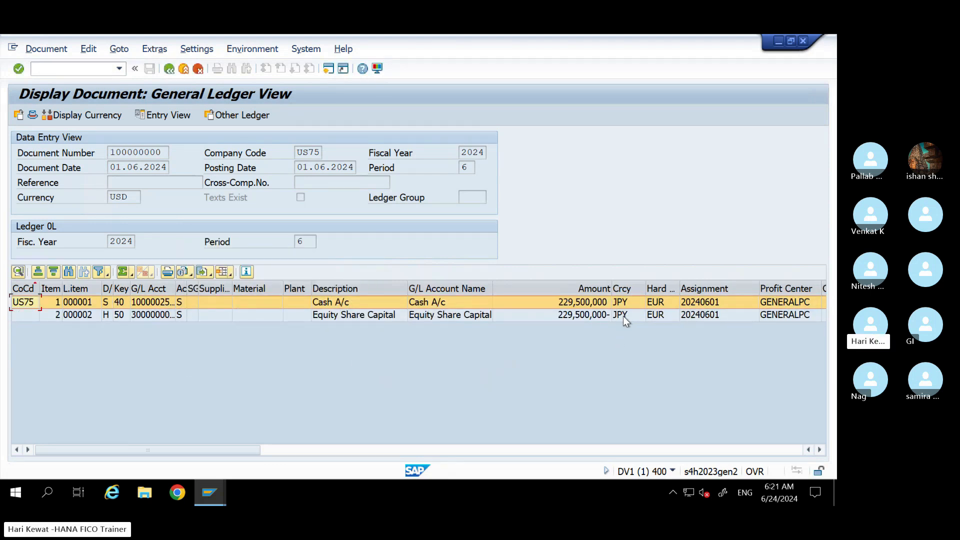
pyautogui.click(565, 316)
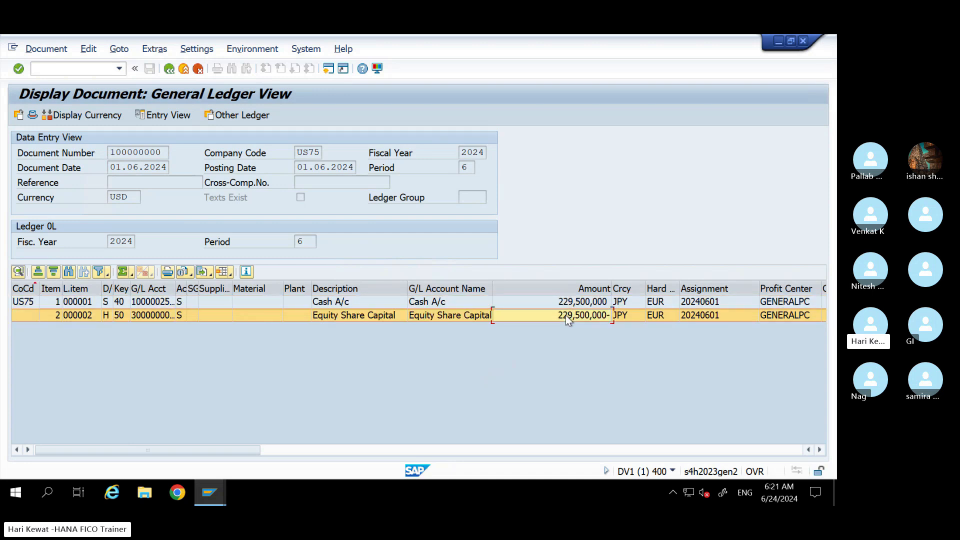
# - Switch the general ledger view to the Company Level currency and check the Equity Share Capital amount
pyautogui.click(61, 115)
pyautogui.click(365, 328)
pyautogui.click(365, 328)
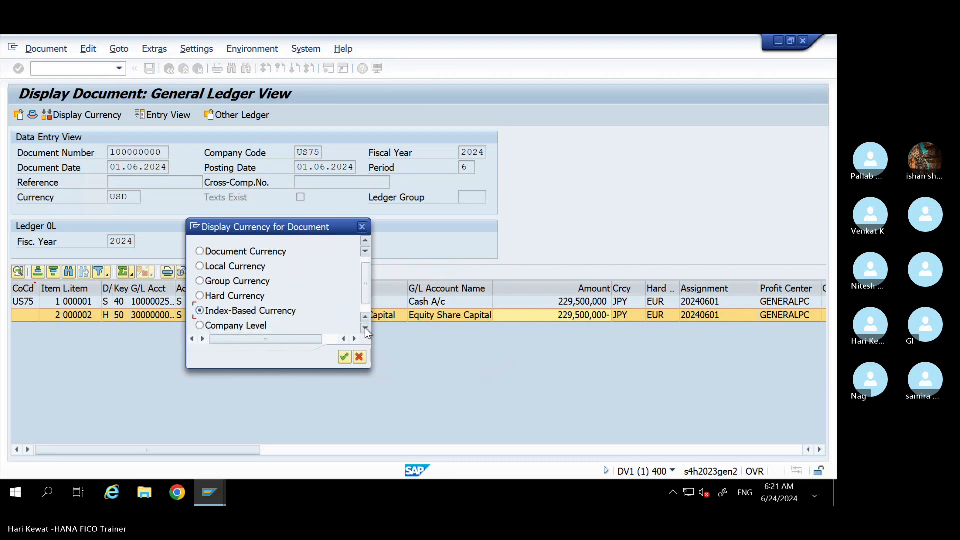
pyautogui.click(202, 325)
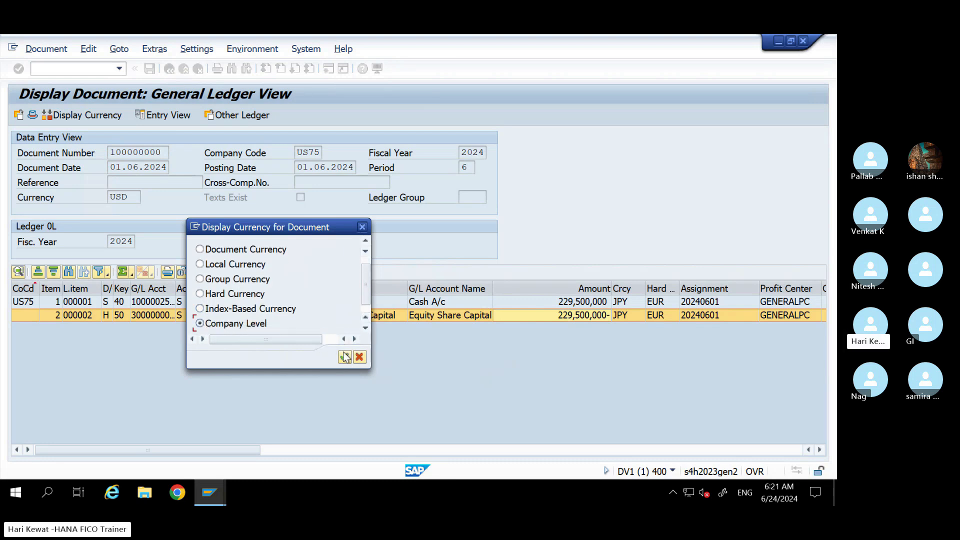
pyautogui.click(345, 357)
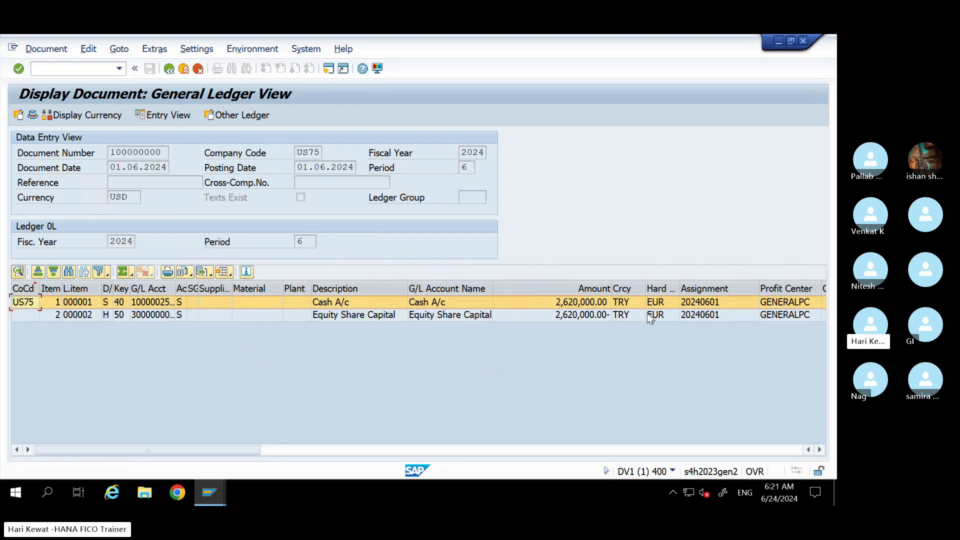
pyautogui.click(575, 315)
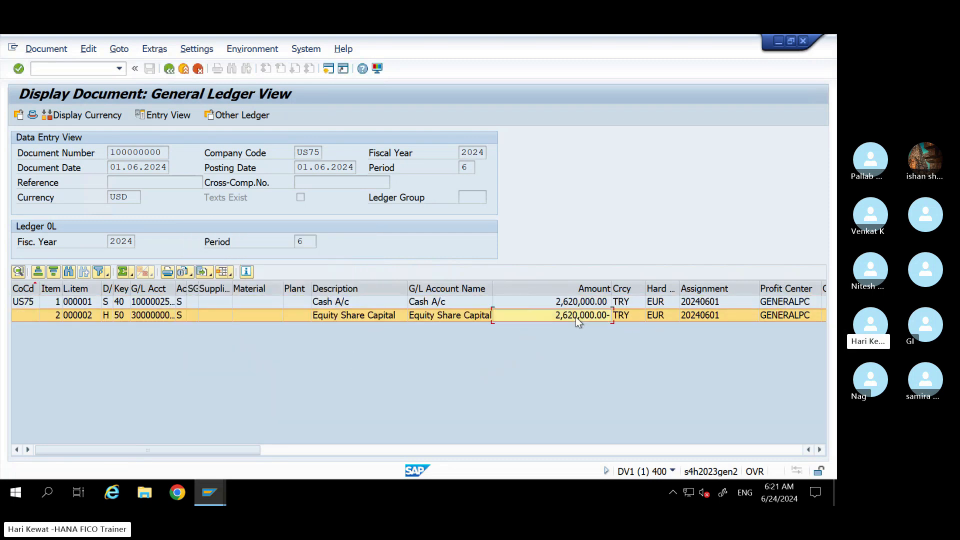
# - Switch the general ledger view to the Global Level currency and check the Equity Share Capital line's currency
pyautogui.click(99, 121)
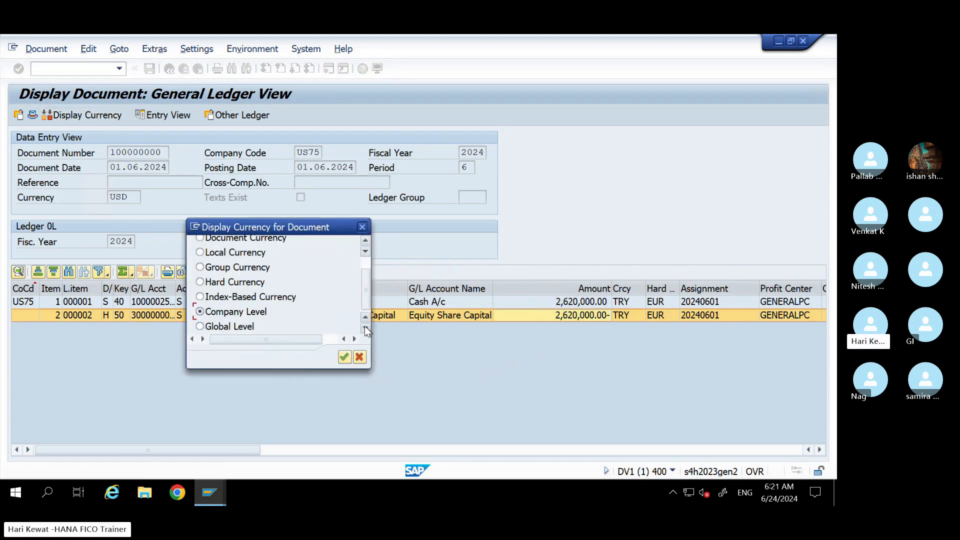
pyautogui.click(200, 326)
pyautogui.click(344, 357)
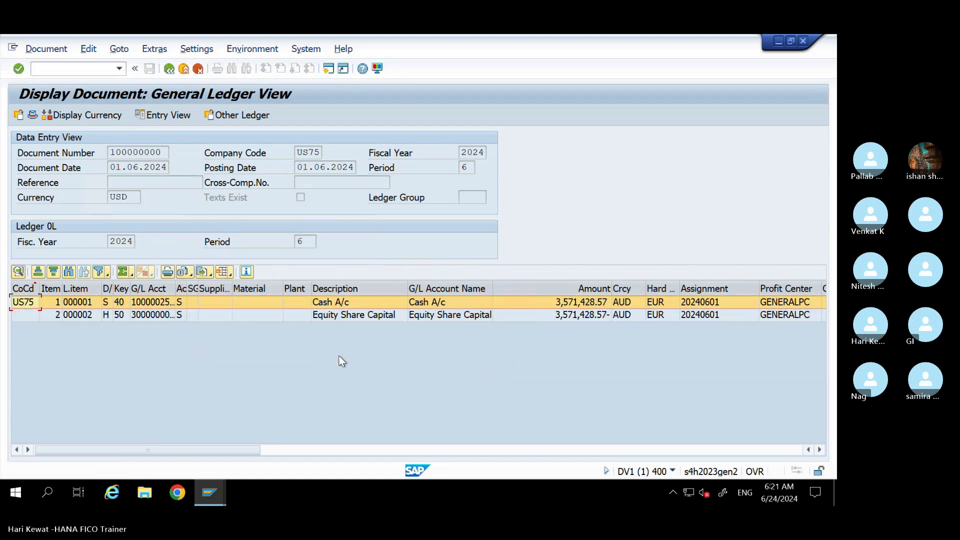
pyautogui.click(622, 318)
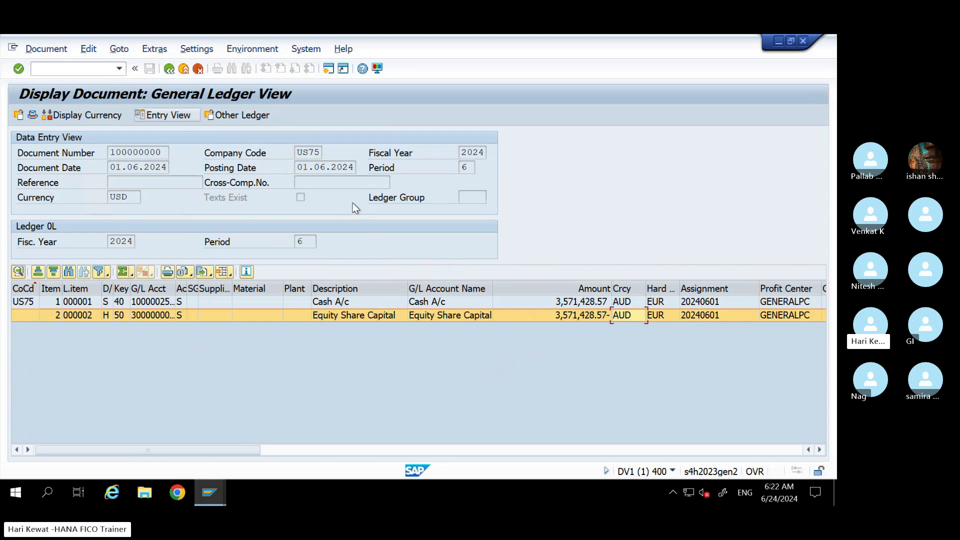
# - Return to the document's Entry View and check the Equity Share Capital and Cash A/c line items
pyautogui.click(169, 115)
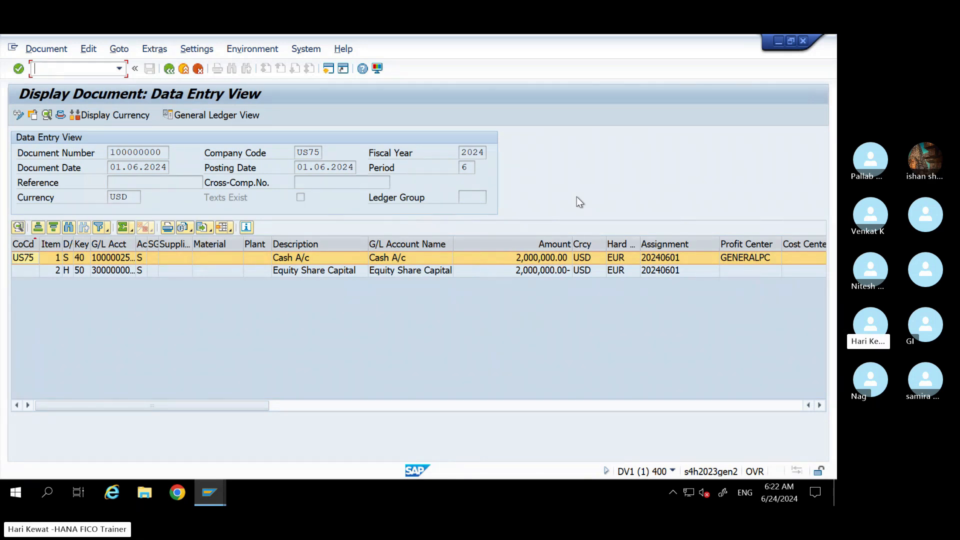
pyautogui.click(305, 272)
pyautogui.click(289, 260)
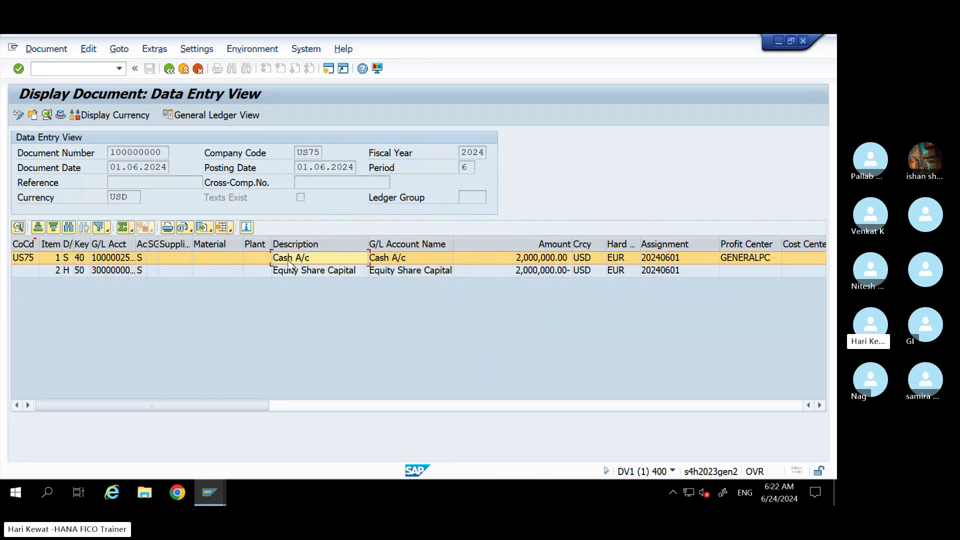
# - Leave the displayed document and the G/L document entry, and open the General Posting transaction F-02
pyautogui.click(170, 70)
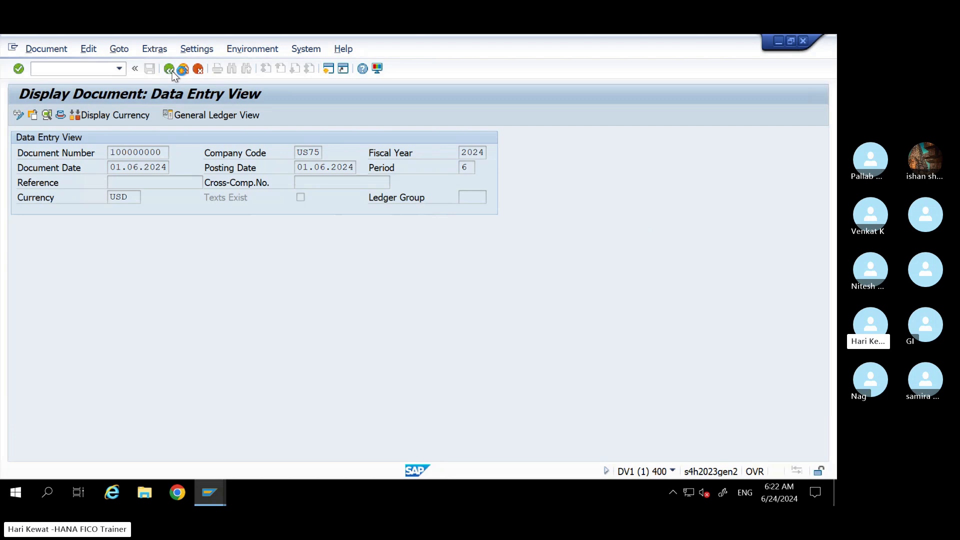
pyautogui.click(170, 70)
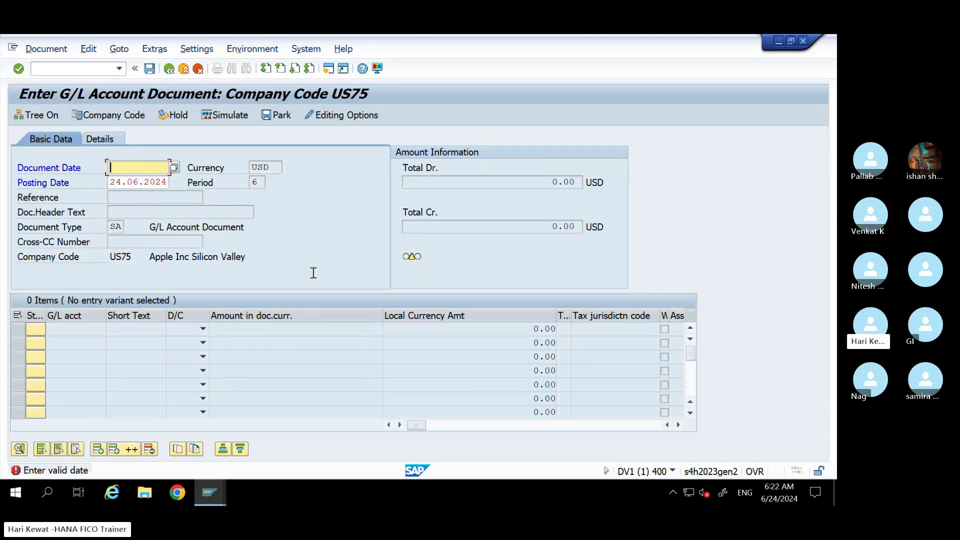
pyautogui.click(186, 70)
pyautogui.click(227, 307)
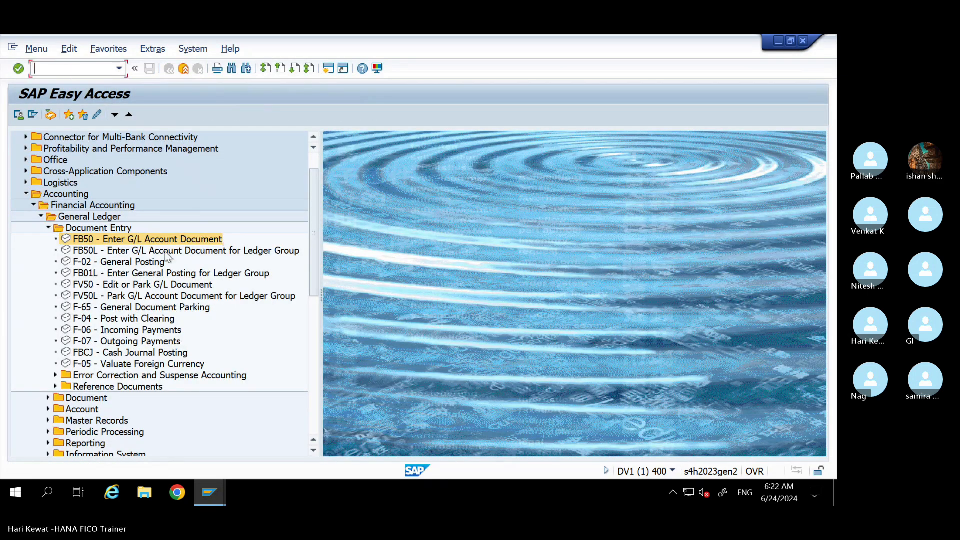
pyautogui.click(103, 265)
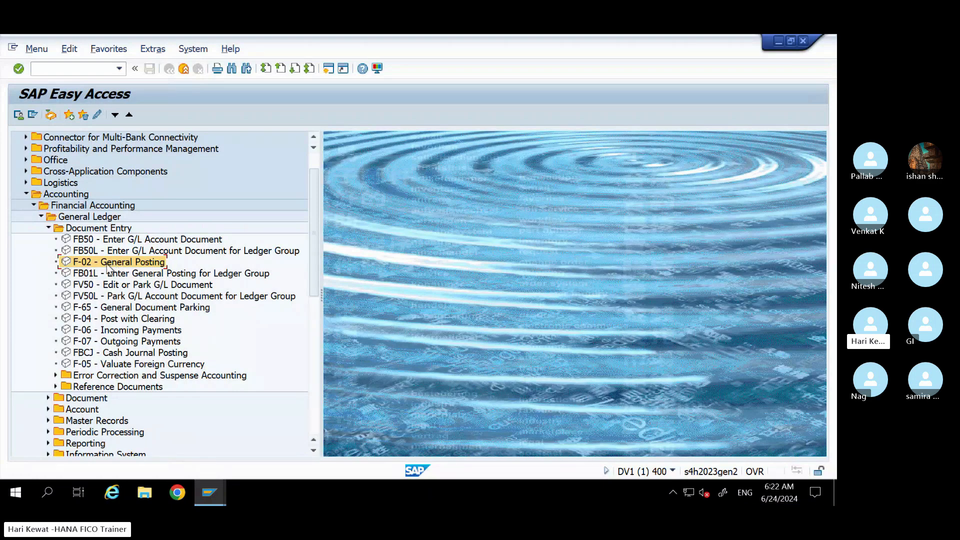
pyautogui.doubleClick(107, 263)
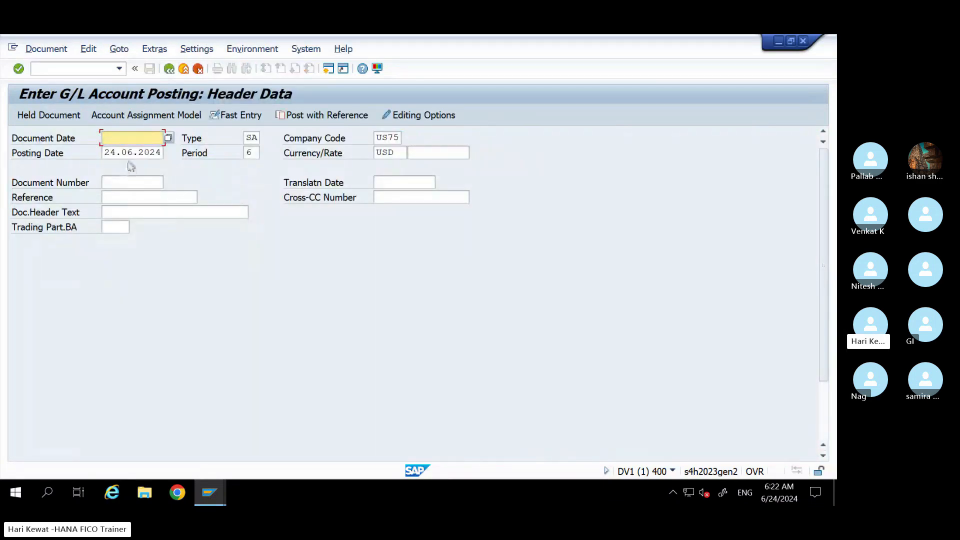
# - Switch to the Excel workbook and find the journal entry dated 03.06.2024 in the journal table
pyautogui.moveTo(610, 35)
pyautogui.click(732, 46)
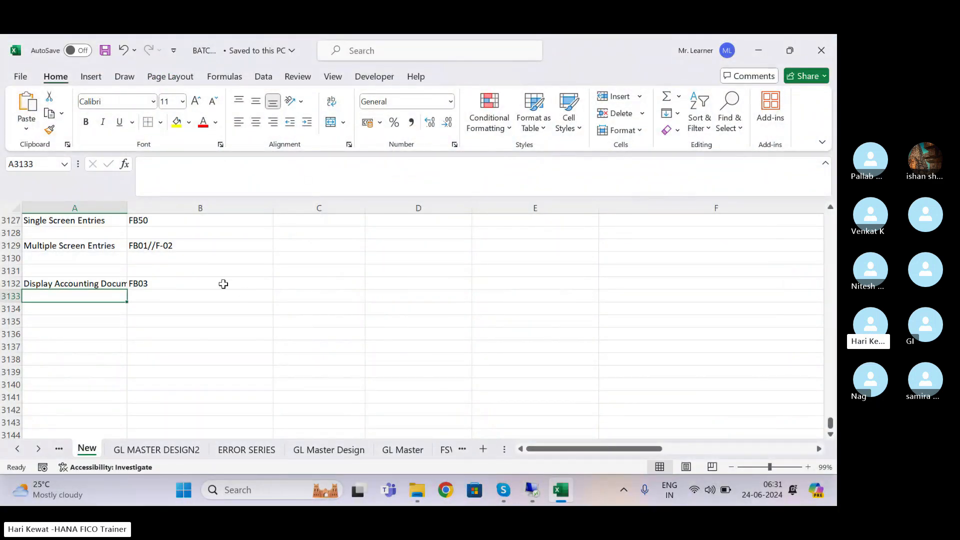
pyautogui.click(167, 234)
pyautogui.press('Up')
pyautogui.press('Up')
pyautogui.press('Up')
pyautogui.press('Up')
pyautogui.press('Up')
pyautogui.press('Up')
pyautogui.press('Up')
pyautogui.press('Up')
pyautogui.press('Up')
pyautogui.press('Up')
pyautogui.press('Up')
pyautogui.press('Up')
pyautogui.press('Up')
pyautogui.press('Up')
pyautogui.press('Up')
pyautogui.press('Up')
pyautogui.press('Up')
pyautogui.press('Up')
pyautogui.press('Up')
pyautogui.press('Up')
pyautogui.press('Up')
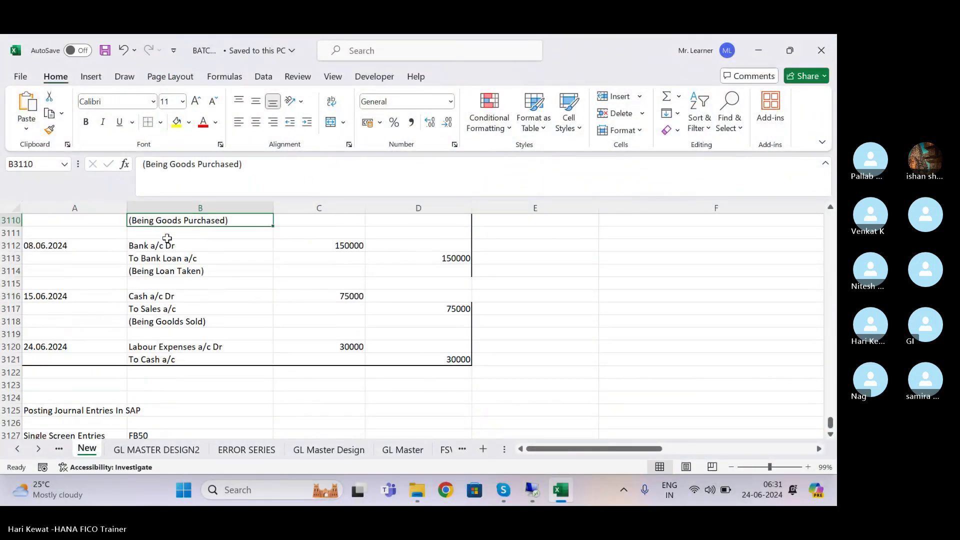
pyautogui.press('Up')
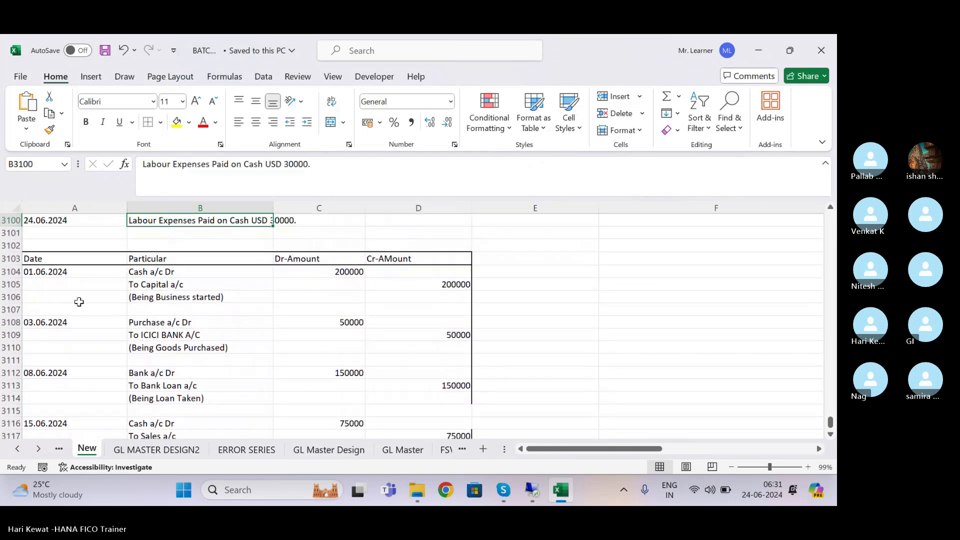
pyautogui.click(56, 323)
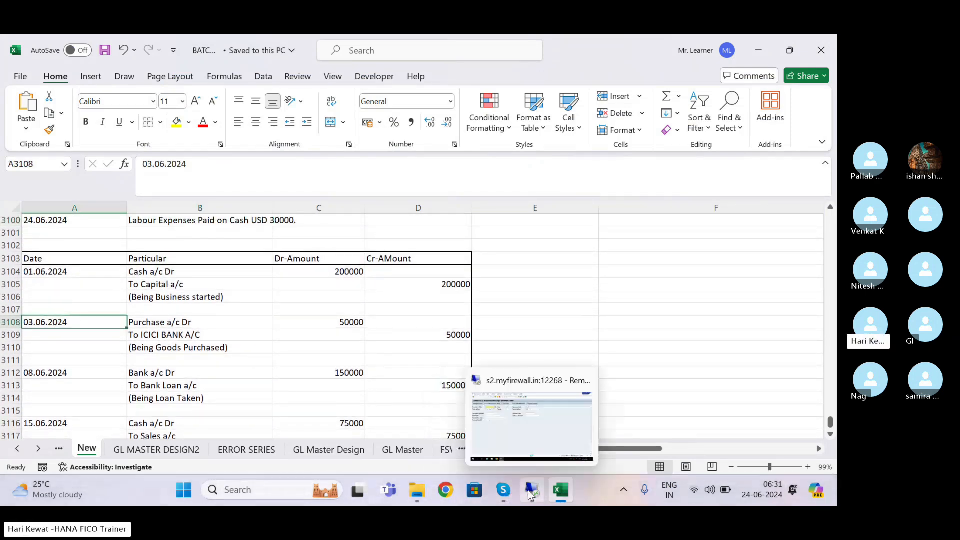
# - Switch back to the SAP session and set both the document date and the posting date to 03.06.2024
pyautogui.click(526, 401)
pyautogui.write('03')
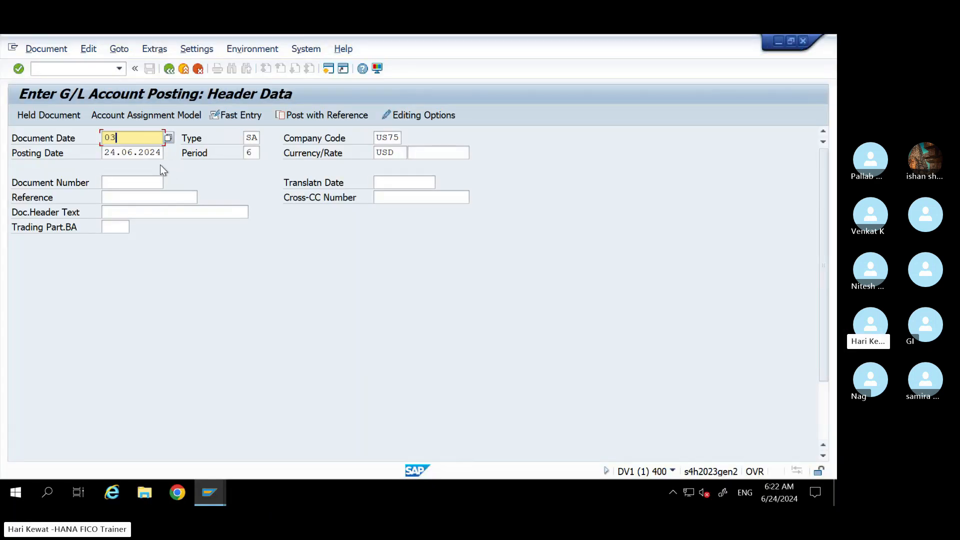
pyautogui.write('.06.2024')
pyautogui.moveTo(90, 137); pyautogui.dragTo(86, 137)
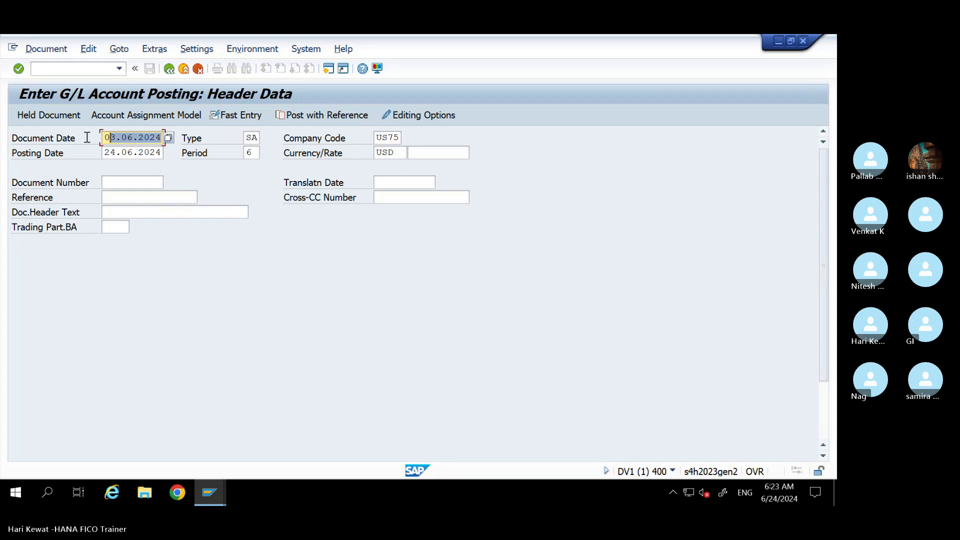
pyautogui.hotkey('ctrl', 'c')
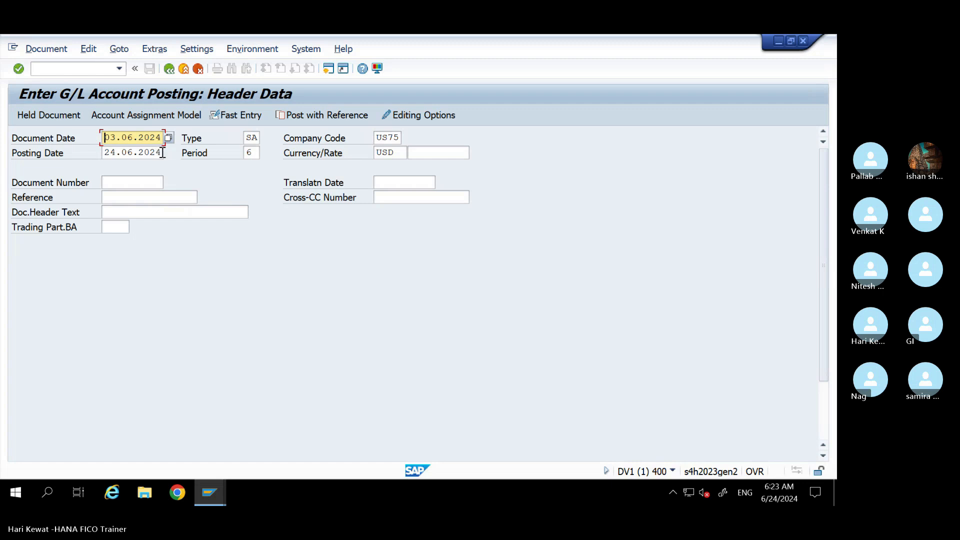
pyautogui.moveTo(162, 153); pyautogui.dragTo(66, 150)
pyautogui.hotkey('ctrl', 'v')
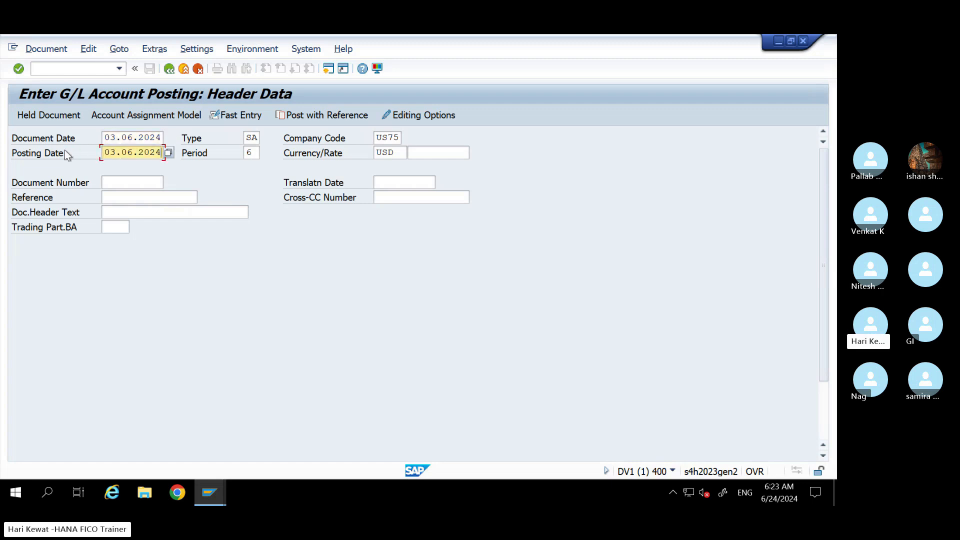
# - Check the document type, the currency and the first line item's posting key, ending in the first line item's Account field
pyautogui.click(253, 142)
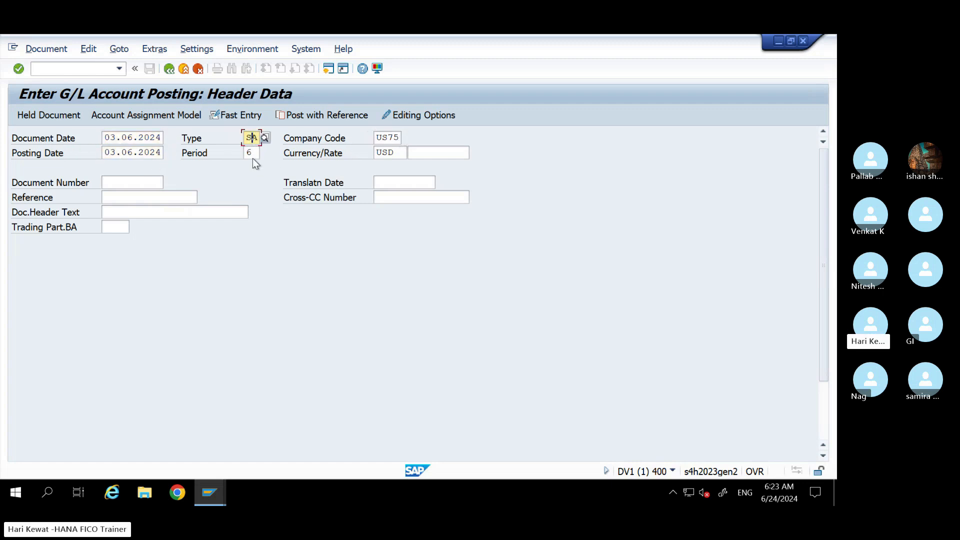
pyautogui.click(400, 155)
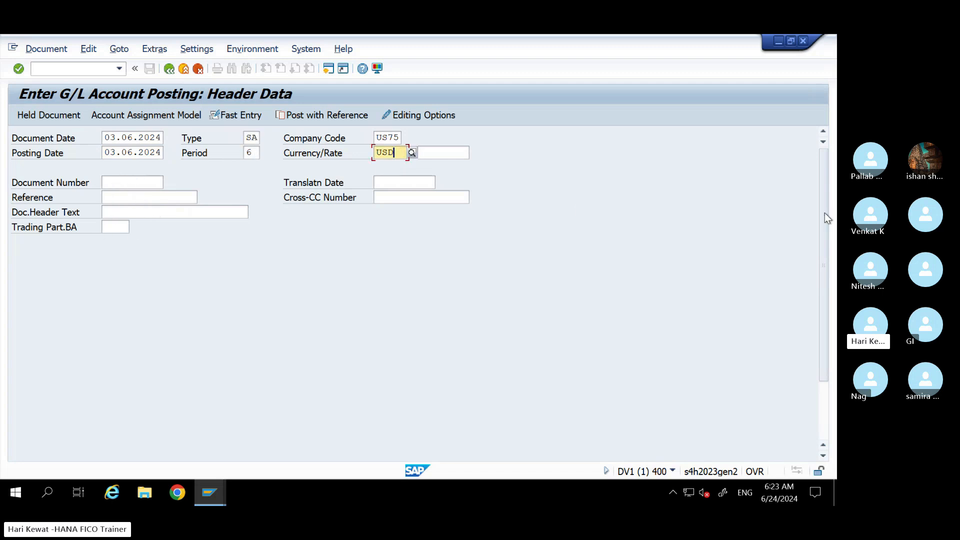
pyautogui.moveTo(824, 215); pyautogui.dragTo(824, 312)
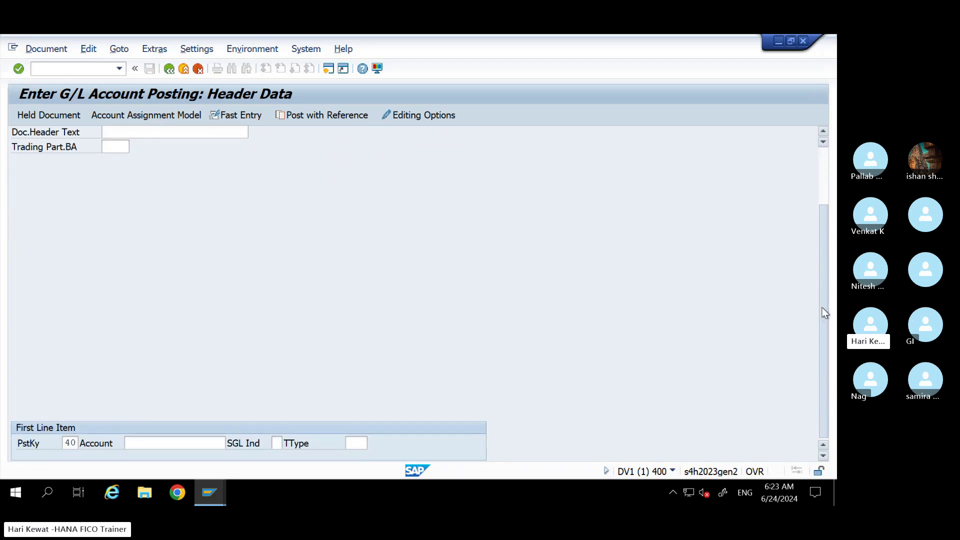
pyautogui.click(77, 444)
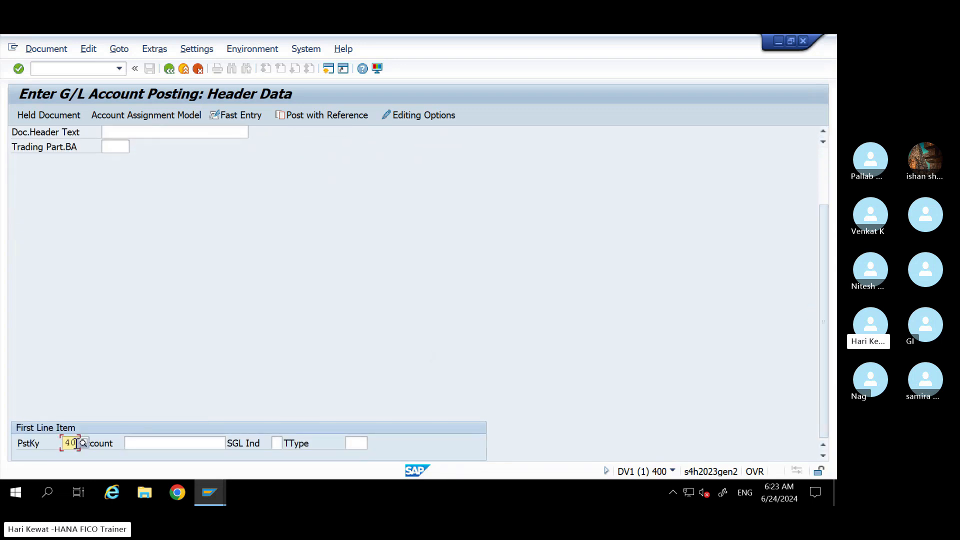
pyautogui.moveTo(77, 443); pyautogui.dragTo(52, 442)
pyautogui.click(148, 445)
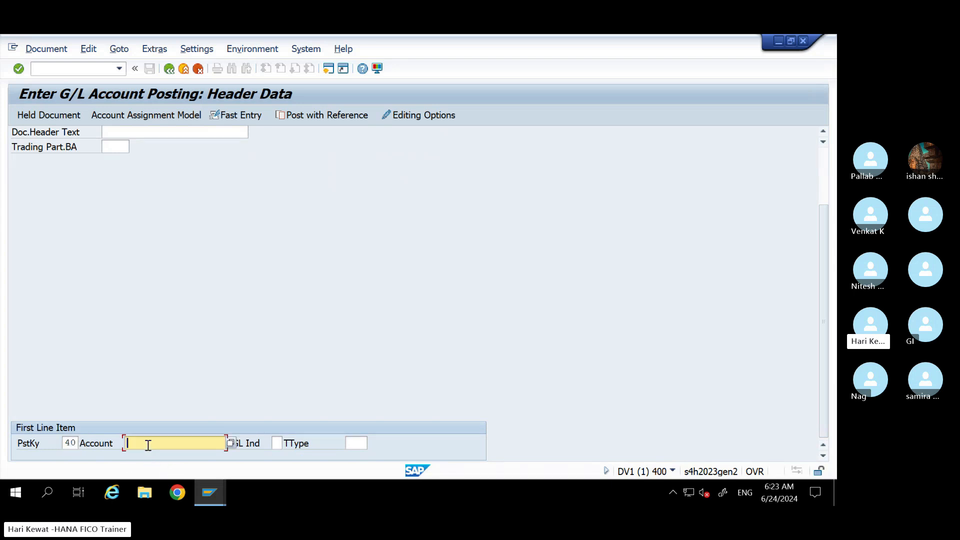
# - Switch to the Excel workbook to check the debit account of the 03.06.2024 entry, and return to the SAP session
pyautogui.moveTo(679, 40)
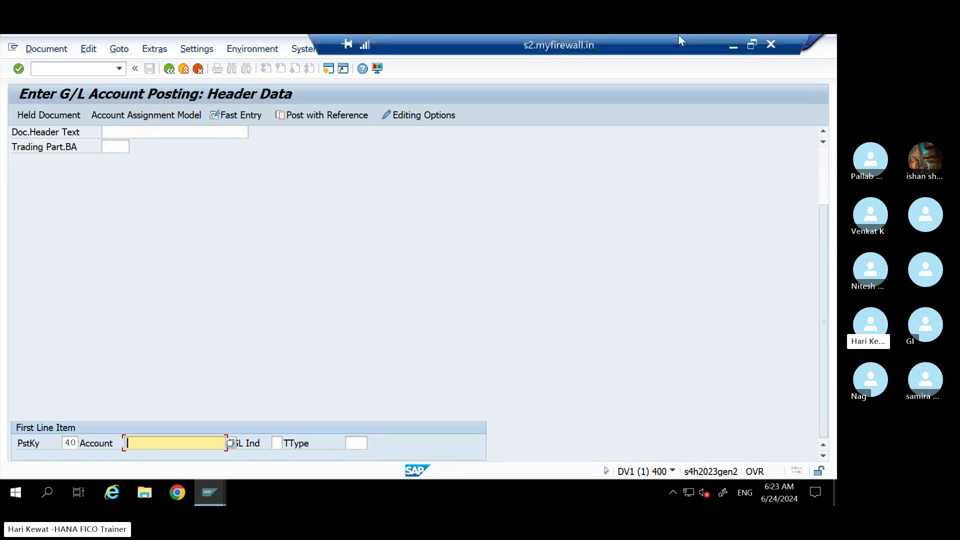
pyautogui.click(733, 44)
pyautogui.click(156, 322)
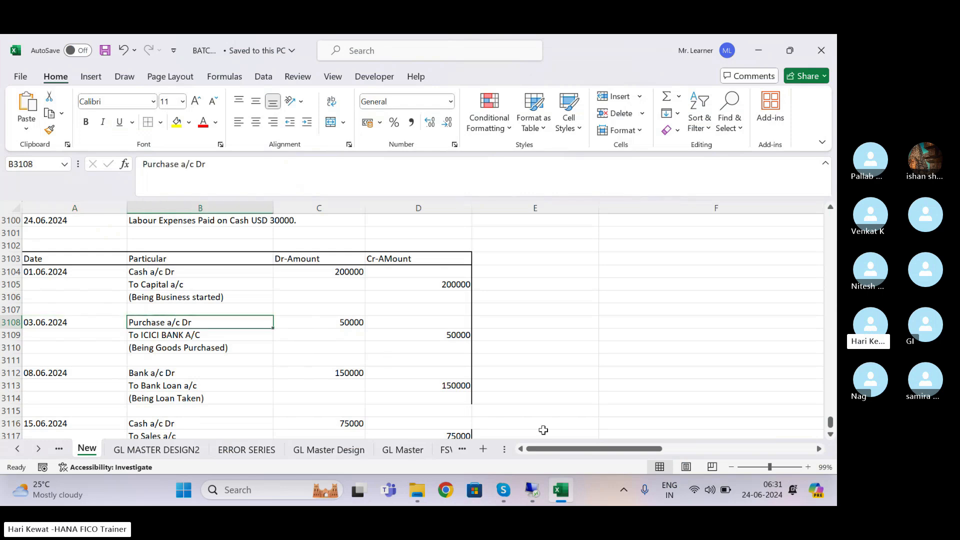
pyautogui.click(529, 492)
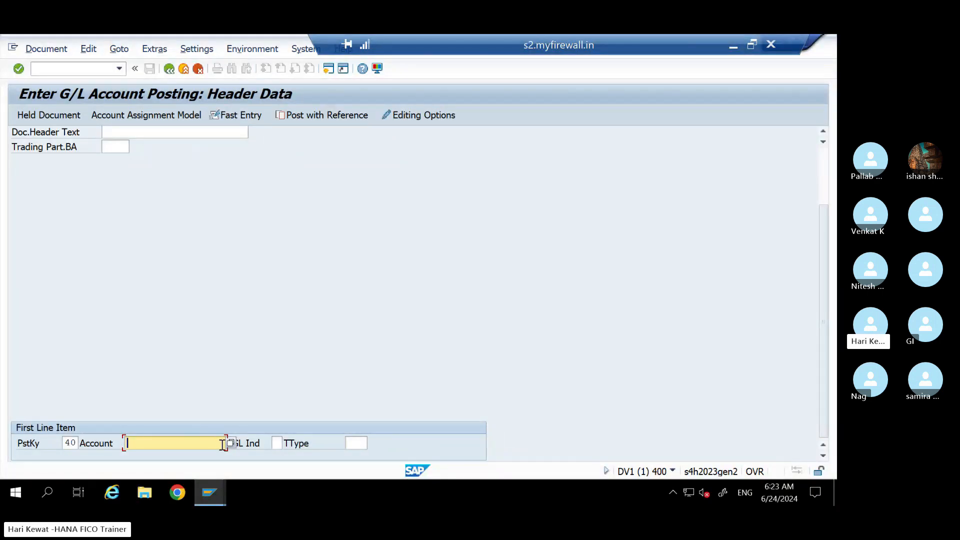
# - Look up company code US75's G/L accounts, choose Purchase A/c for the first line item, and continue to its item details
pyautogui.press('F4')
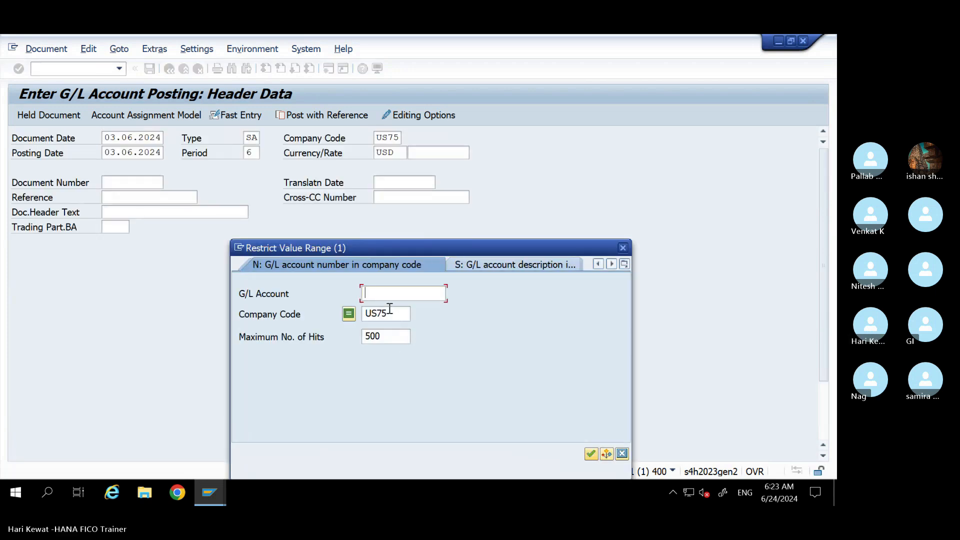
pyautogui.press('Return')
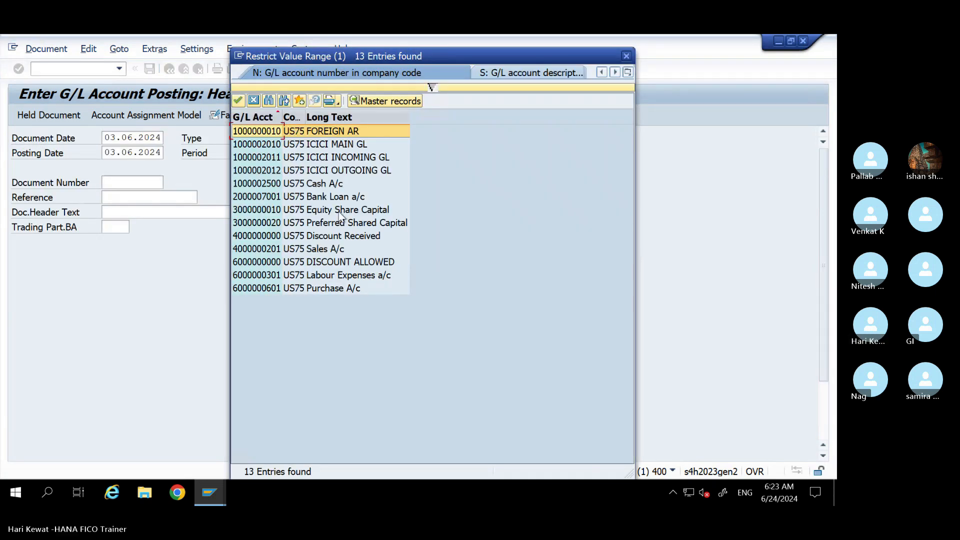
pyautogui.click(331, 290)
pyautogui.doubleClick(330, 289)
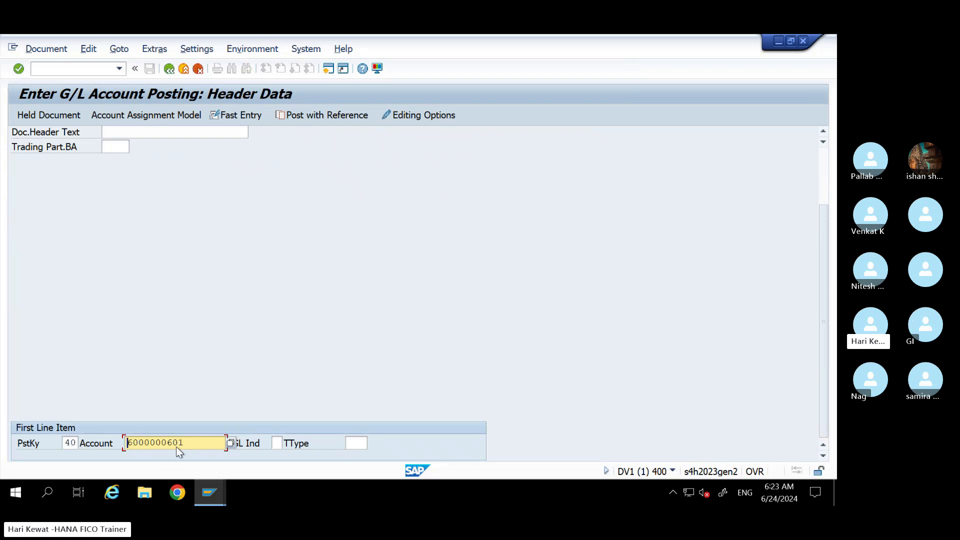
pyautogui.press('Return')
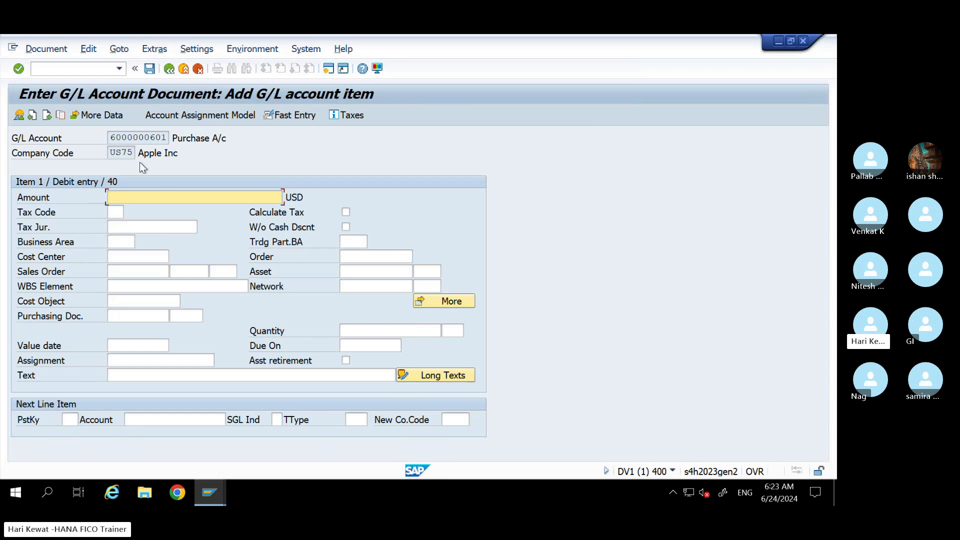
# - Check the purchase amount in the Excel workbook, and enter 50000 USD as the Purchase A/c debit item's amount without a tax code
pyautogui.moveTo(165, 134); pyautogui.dragTo(101, 137)
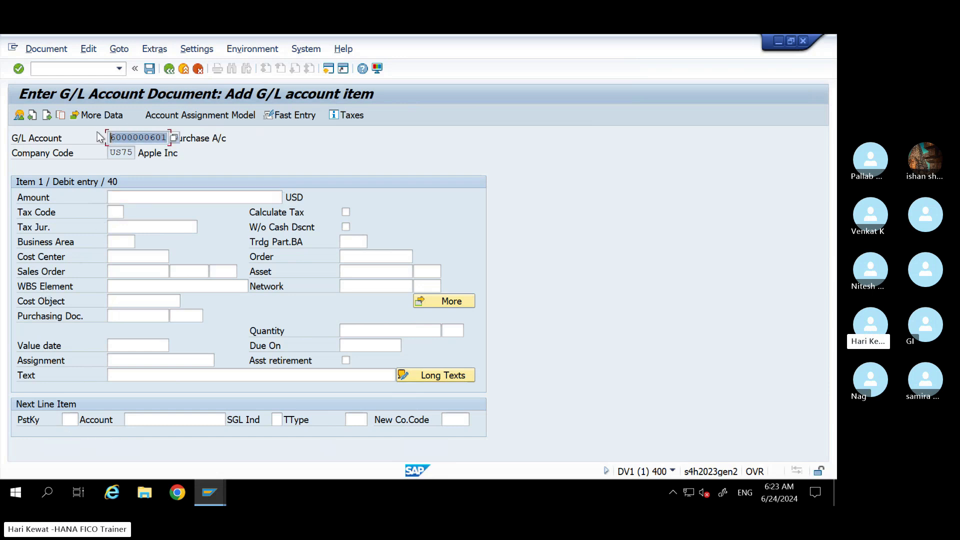
pyautogui.click(122, 196)
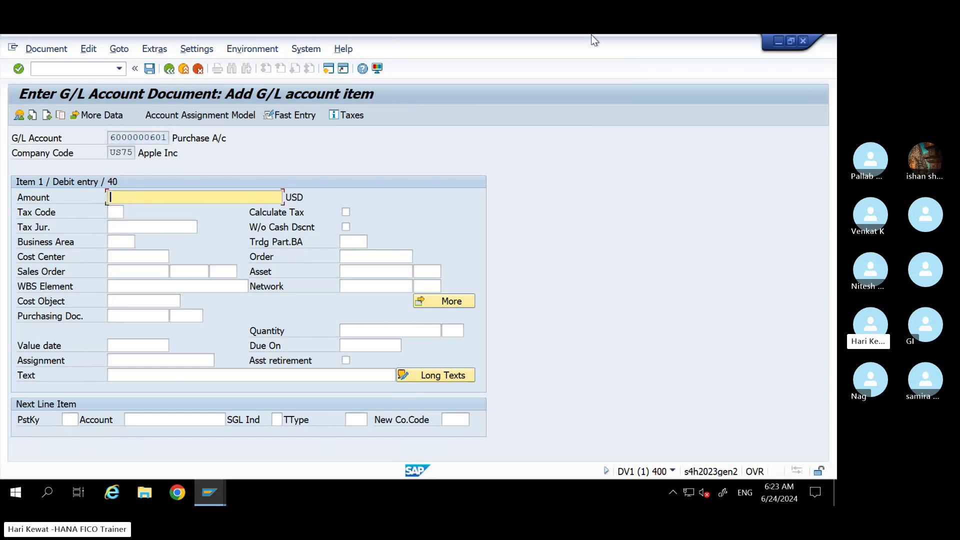
pyautogui.moveTo(700, 36)
pyautogui.click(729, 49)
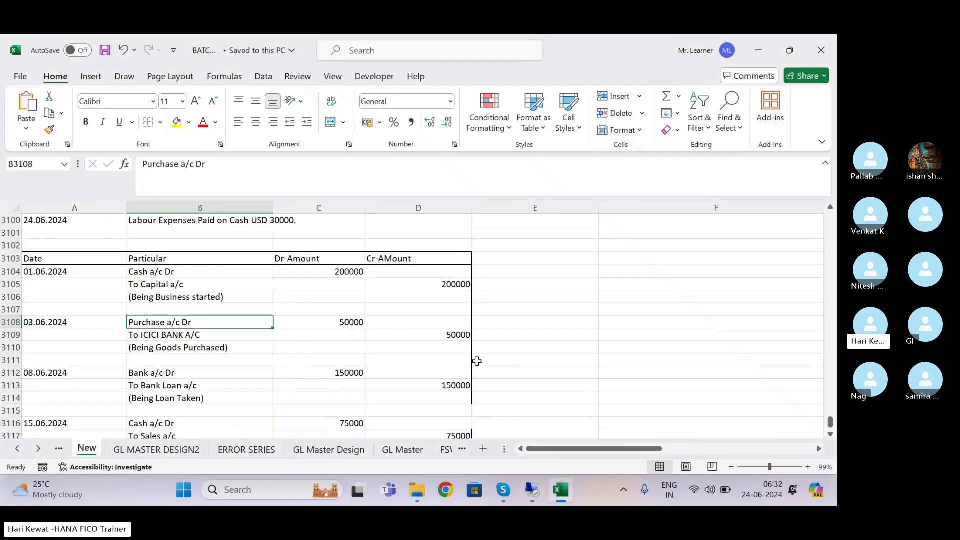
pyautogui.click(532, 490)
pyautogui.write('50000')
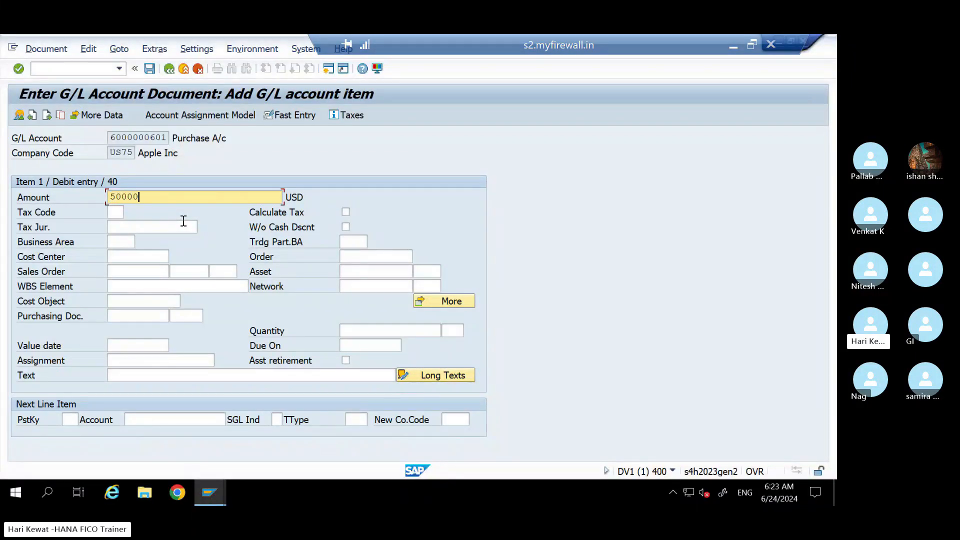
pyautogui.press('Return')
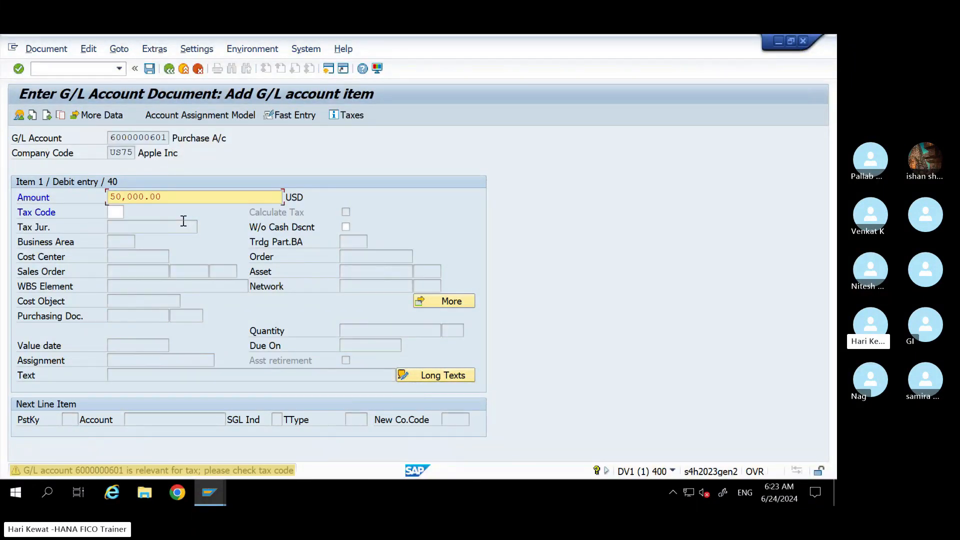
pyautogui.press('Return')
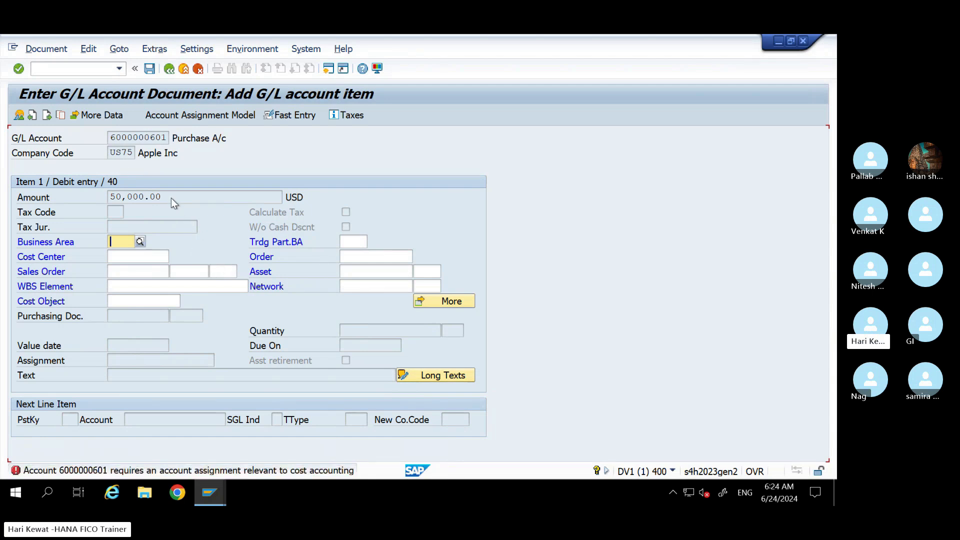
pyautogui.moveTo(171, 196); pyautogui.dragTo(104, 194)
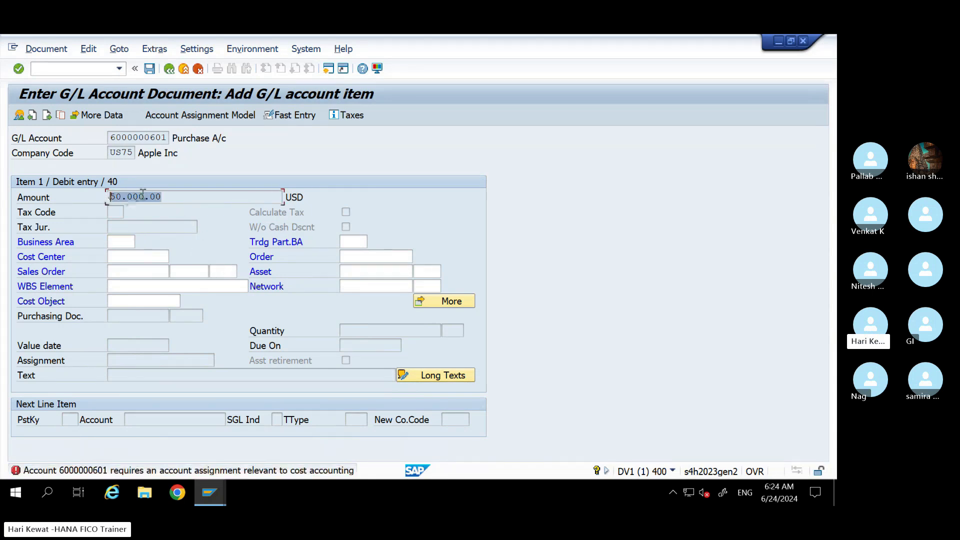
pyautogui.click(169, 197)
# - Open FS00 in a new session, display the Purchase A/c from the Expense Group, and check its G/L account type
pyautogui.hotkey('ctrl', 'n')
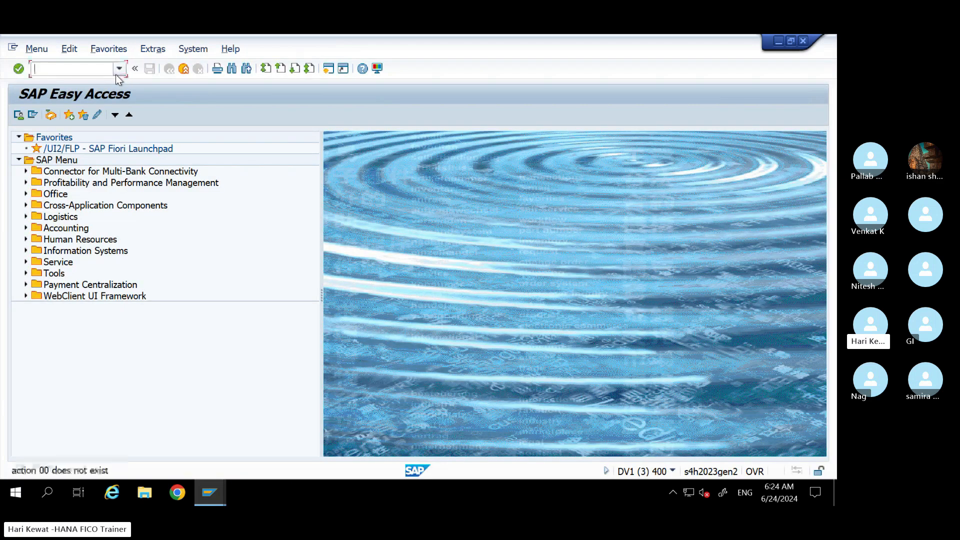
pyautogui.write('FS00')
pyautogui.press('Return')
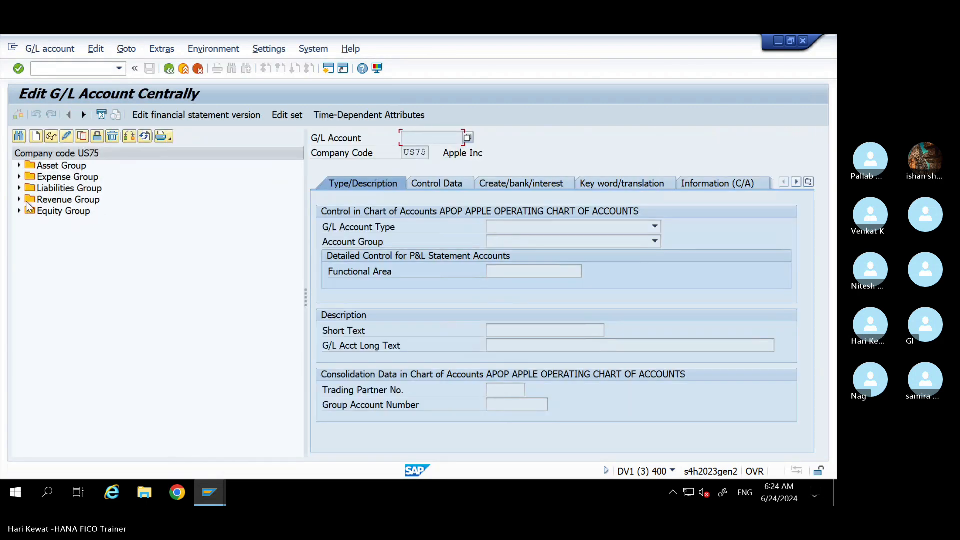
pyautogui.click(20, 177)
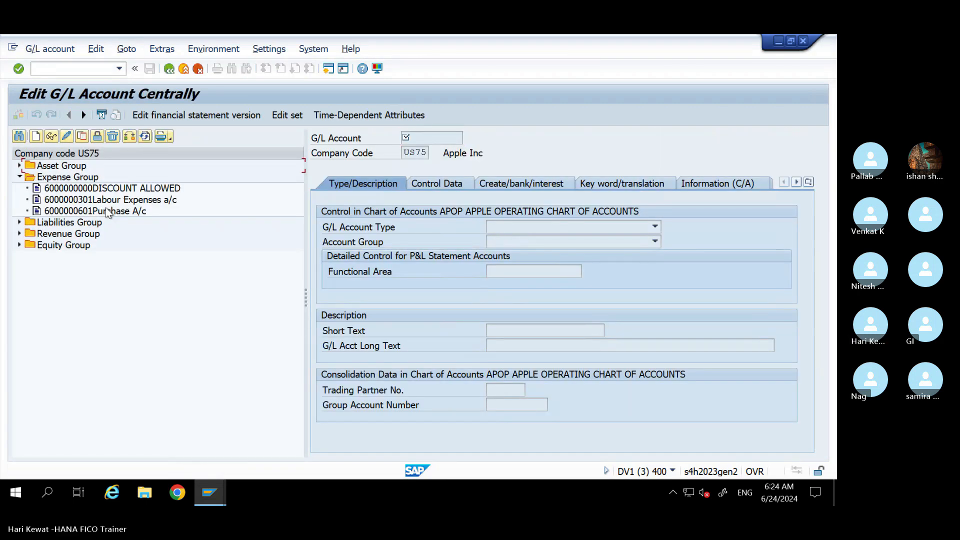
pyautogui.doubleClick(118, 211)
pyautogui.click(543, 227)
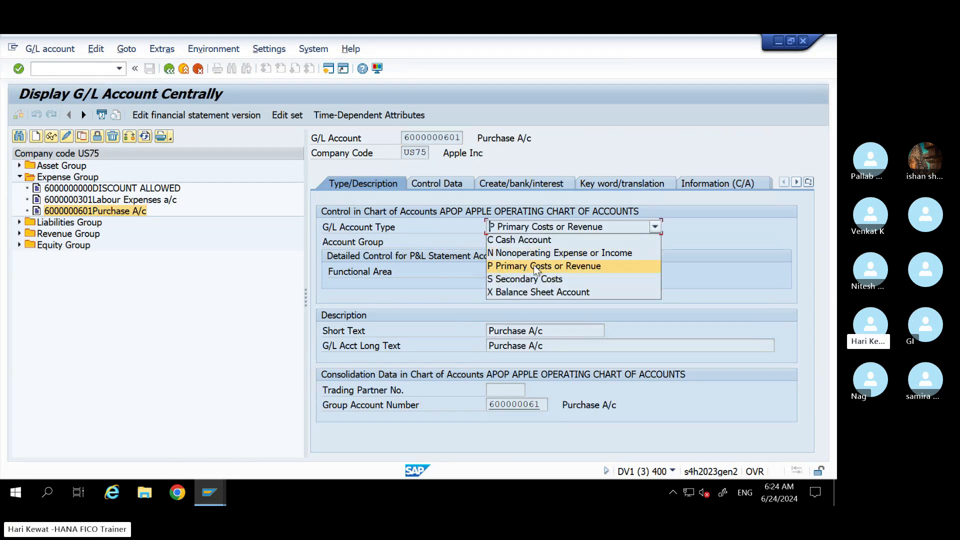
pyautogui.click(726, 244)
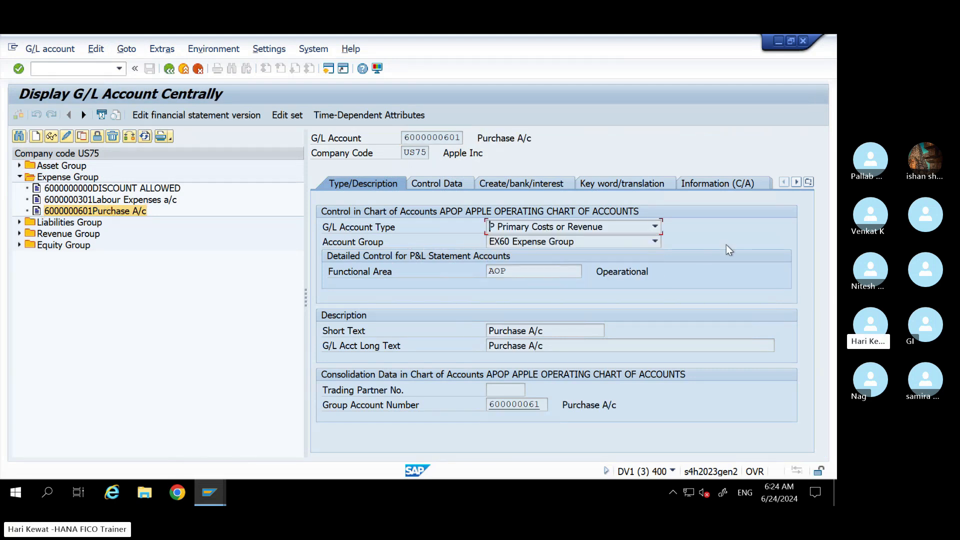
# - Return to the G/L document entry window and review the Purchase A/c item's account and its account assignment fields
pyautogui.click(209, 495)
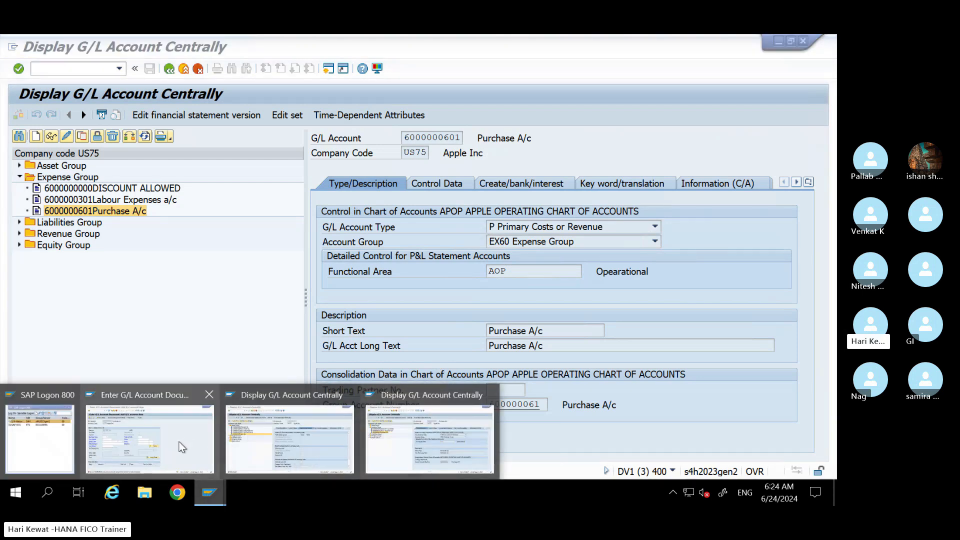
pyautogui.click(181, 447)
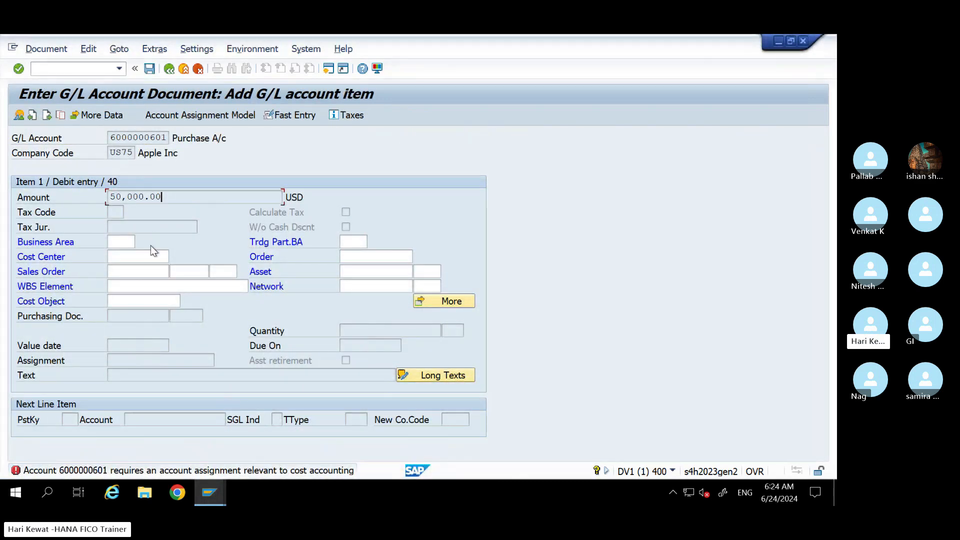
pyautogui.moveTo(167, 138); pyautogui.dragTo(106, 139)
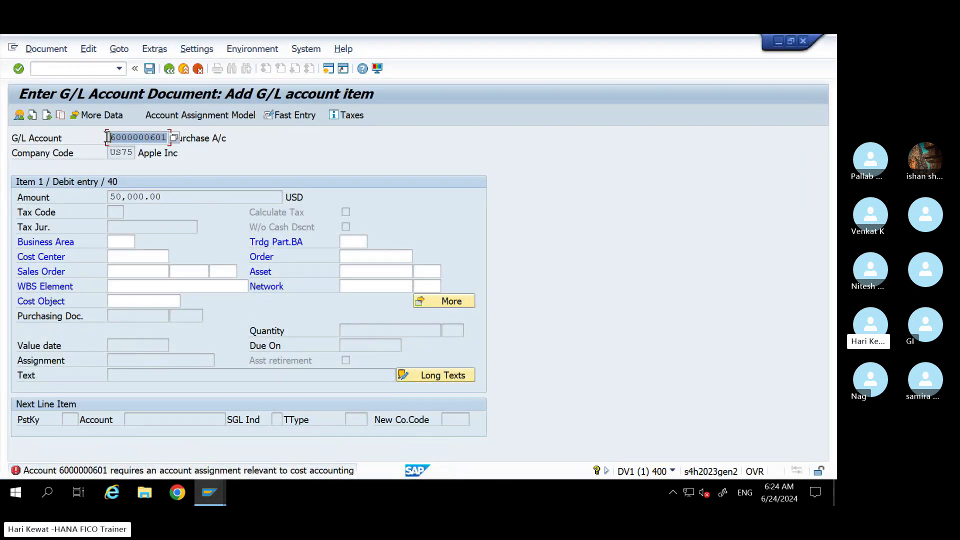
pyautogui.click(122, 254)
pyautogui.click(198, 228)
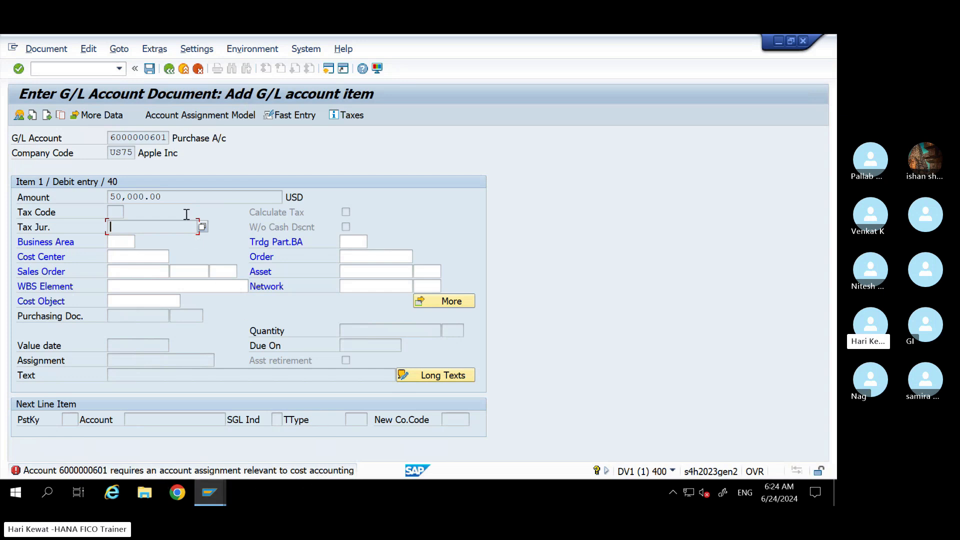
pyautogui.moveTo(167, 137); pyautogui.dragTo(102, 137)
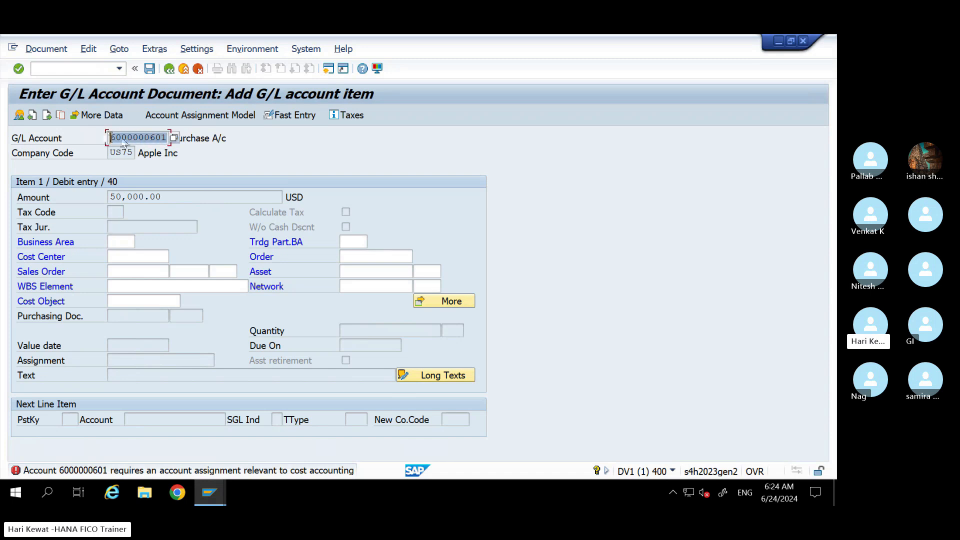
pyautogui.click(148, 138)
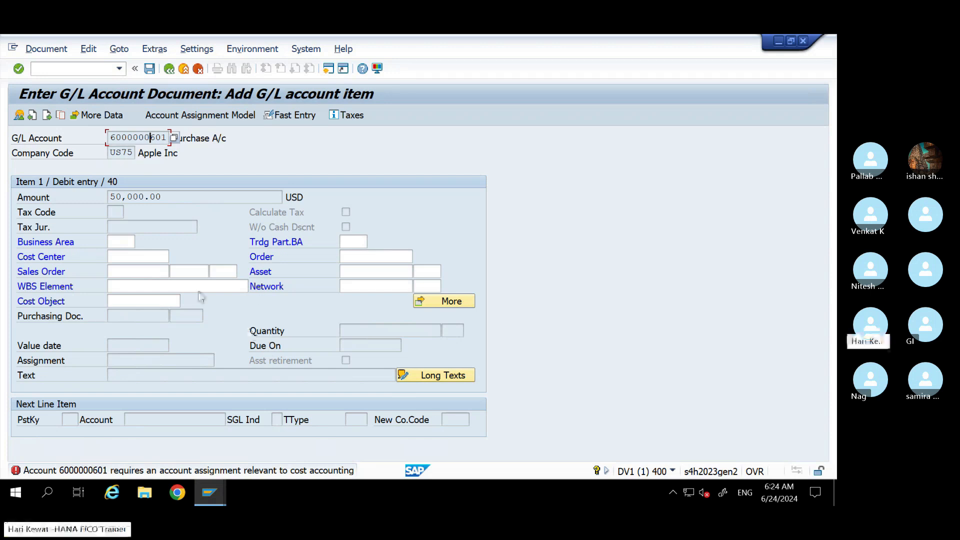
# - Look up the cost centers, assign the finance department's US75NM0200 to the Purchase A/c item, and submit the item
pyautogui.click(124, 255)
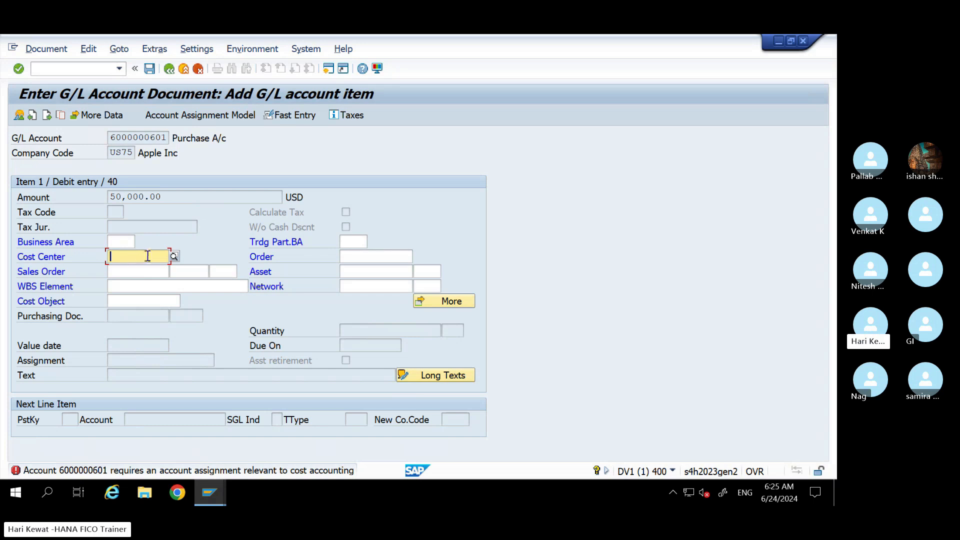
pyautogui.click(172, 259)
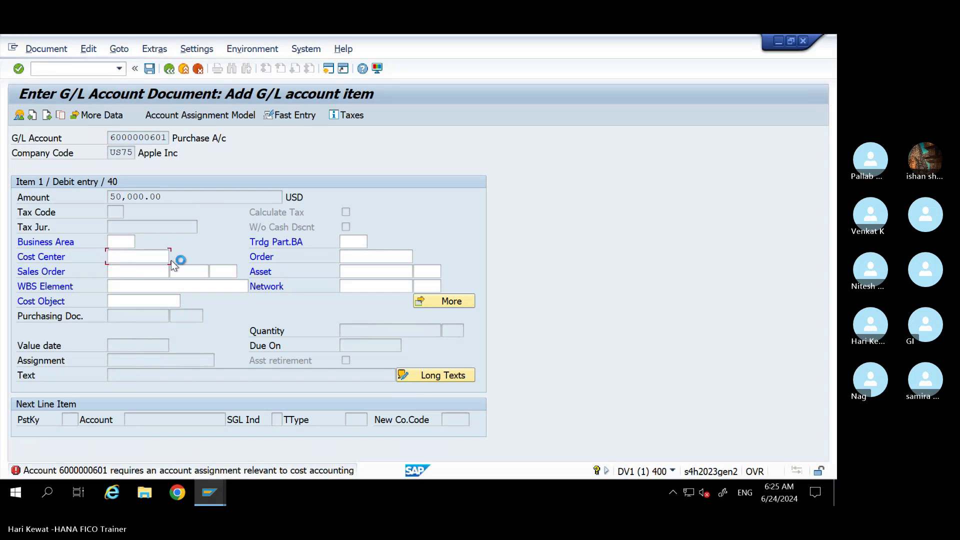
pyautogui.press('Return')
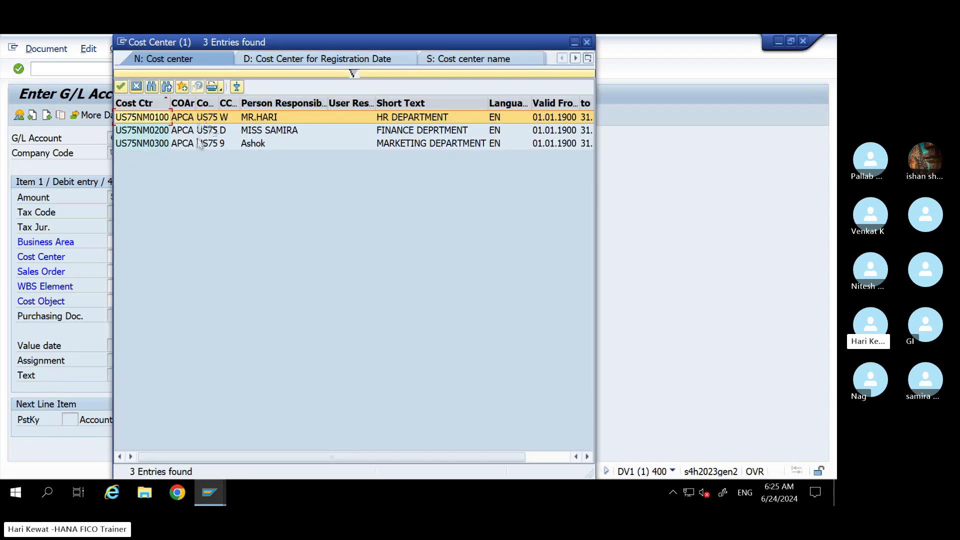
pyautogui.moveTo(320, 43); pyautogui.dragTo(533, 91)
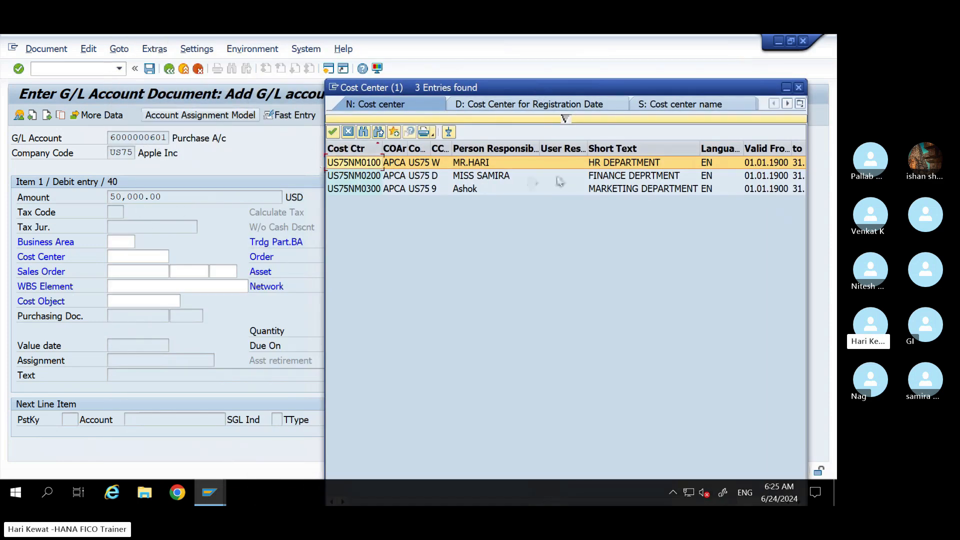
pyautogui.doubleClick(616, 178)
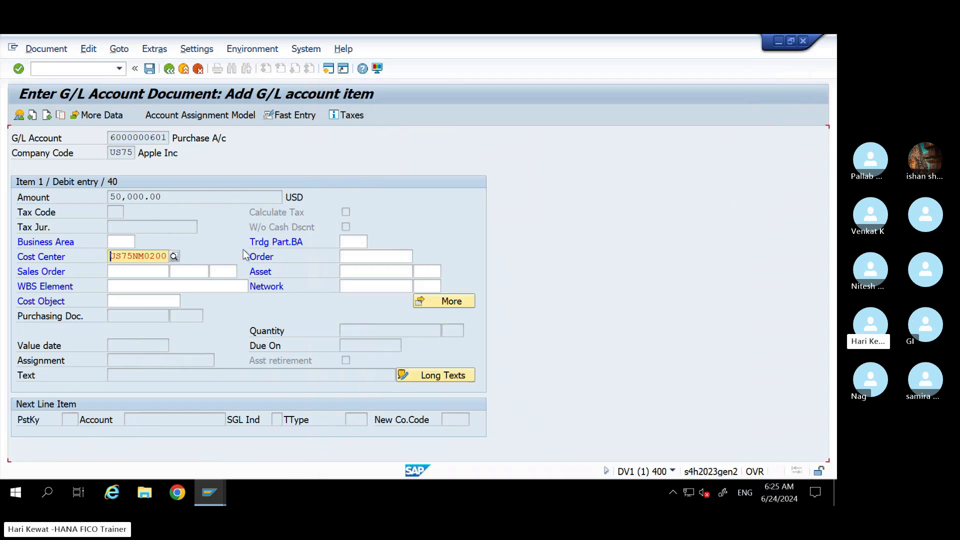
pyautogui.press('Return')
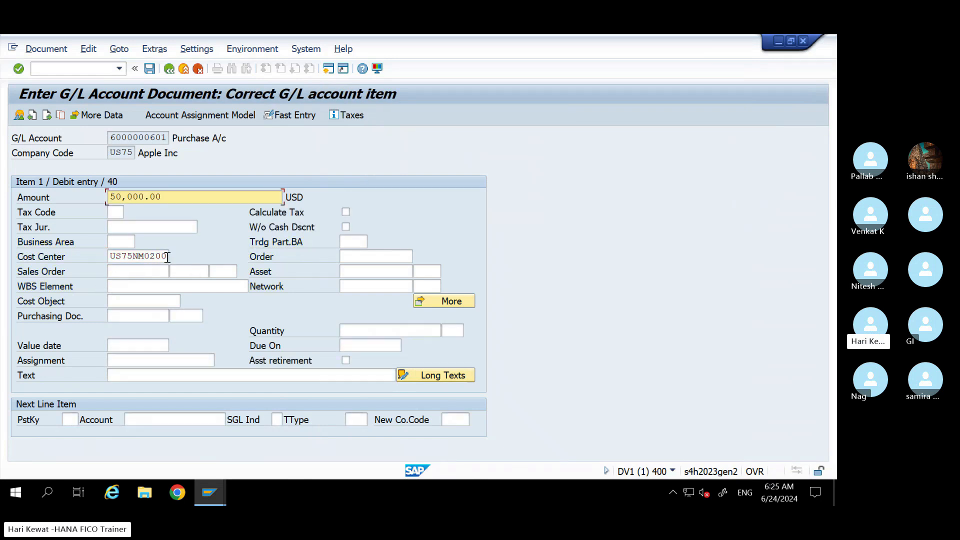
# - Open the Purchase A/c item's coding block, review its cost center and profit center assignment, and close it
pyautogui.moveTo(167, 257); pyautogui.dragTo(98, 259)
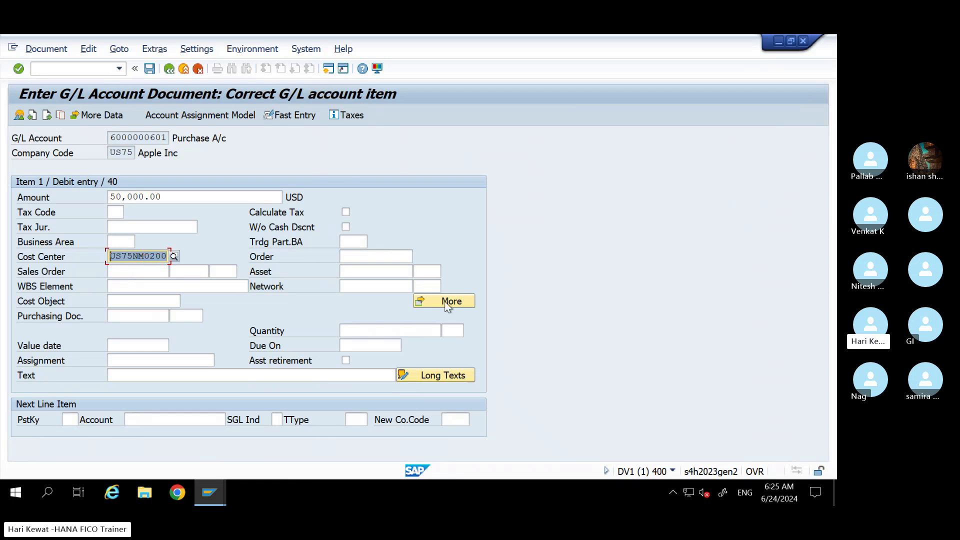
pyautogui.click(448, 303)
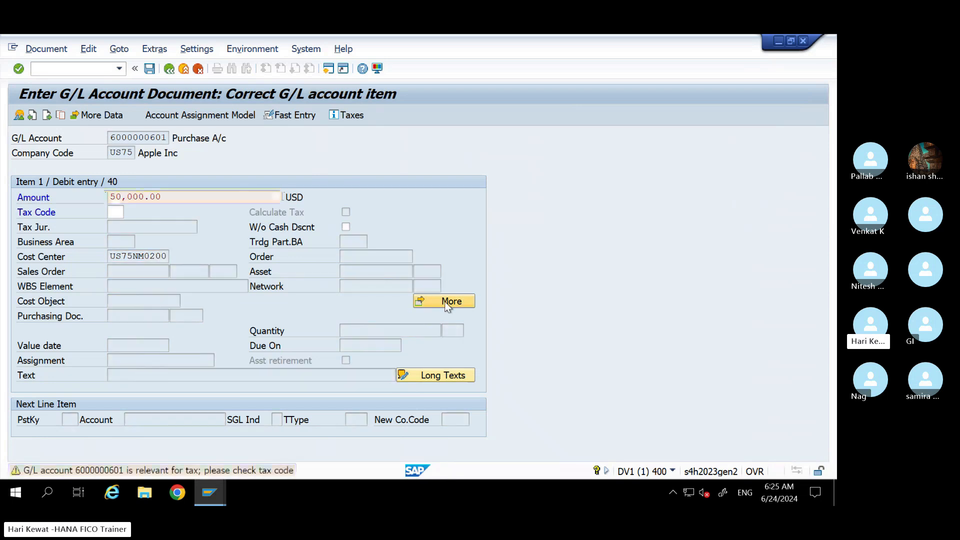
pyautogui.click(447, 303)
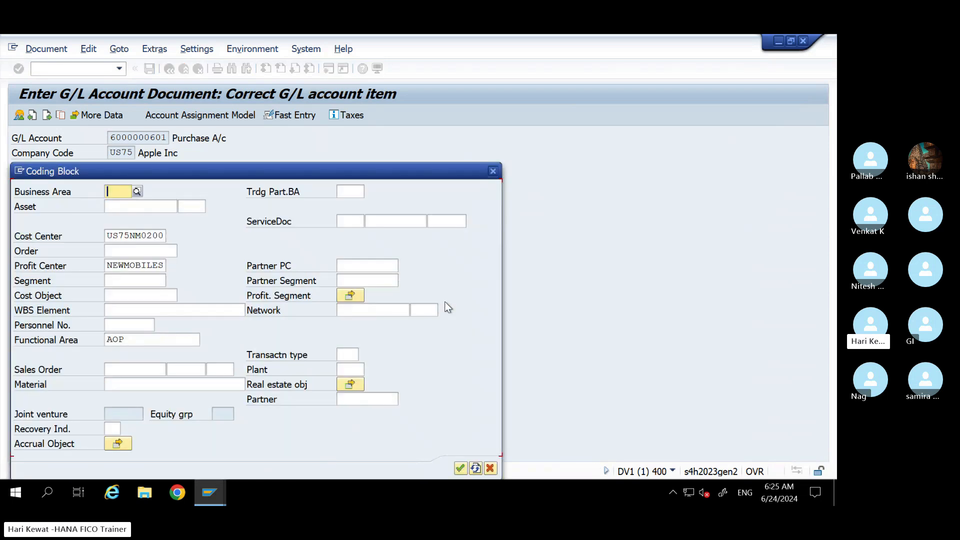
pyautogui.doubleClick(160, 235)
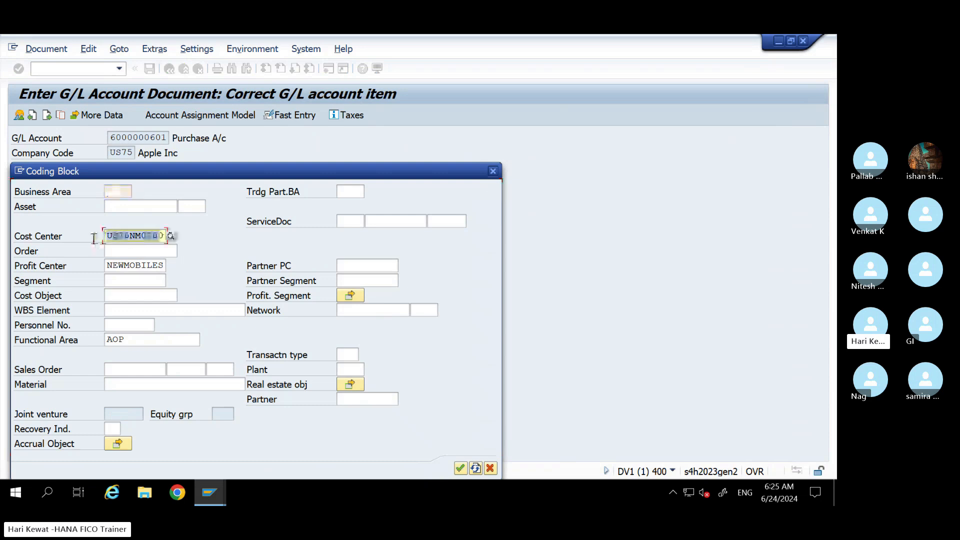
pyautogui.click(142, 265)
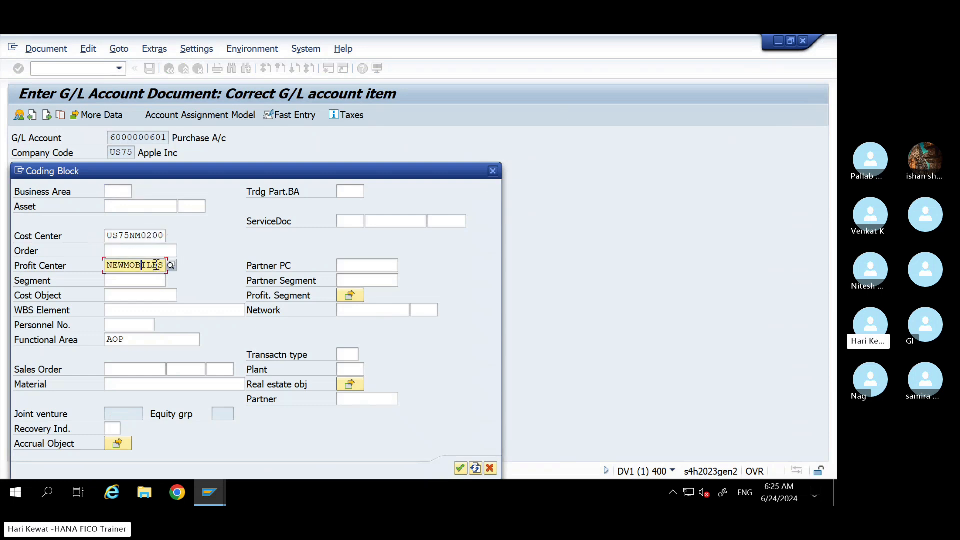
pyautogui.click(492, 172)
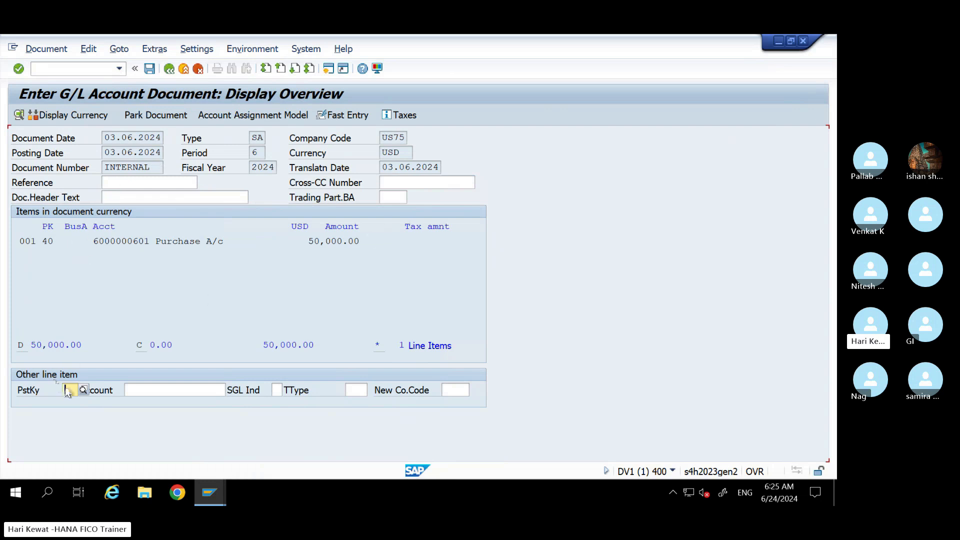
# - Set posting key 50 (Credit entry) for the next line item and check the purchase's credit account in the Excel workbook
pyautogui.write('50')
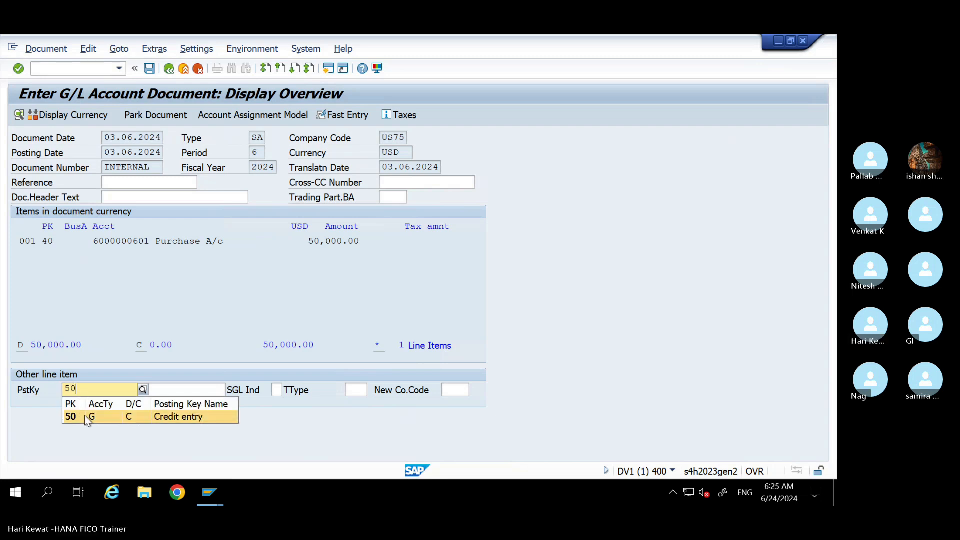
pyautogui.click(85, 417)
pyautogui.click(144, 390)
pyautogui.moveTo(631, 34)
pyautogui.click(734, 46)
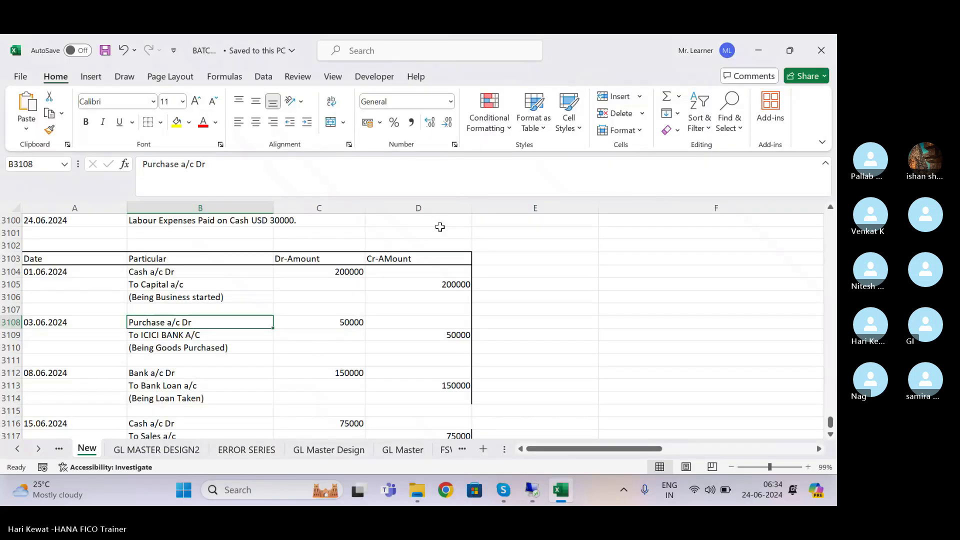
pyautogui.click(532, 494)
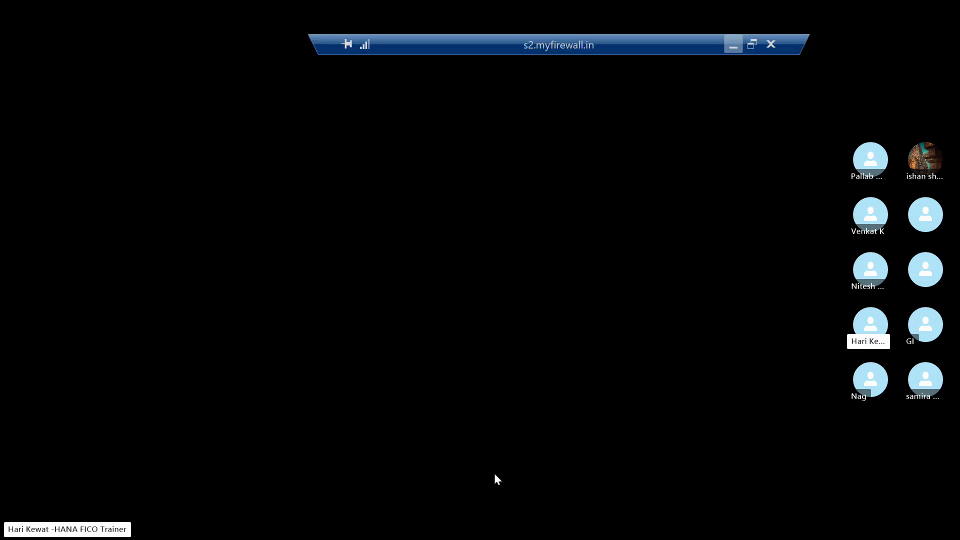
pyautogui.click(232, 389)
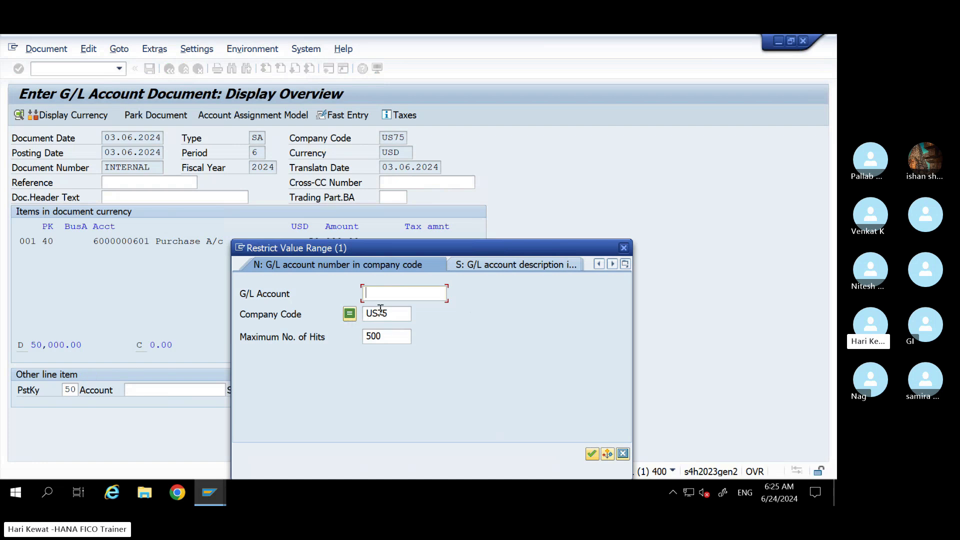
pyautogui.press('Return')
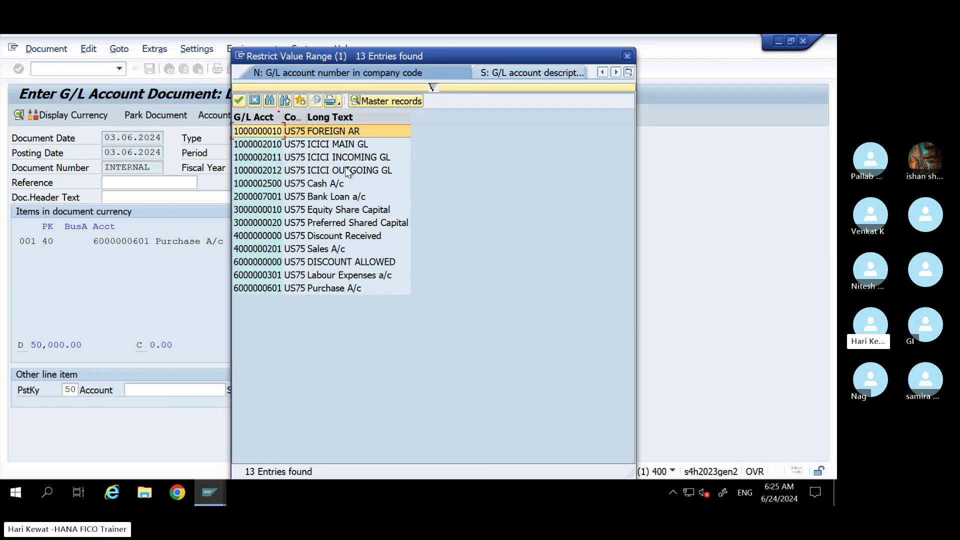
pyautogui.click(352, 171)
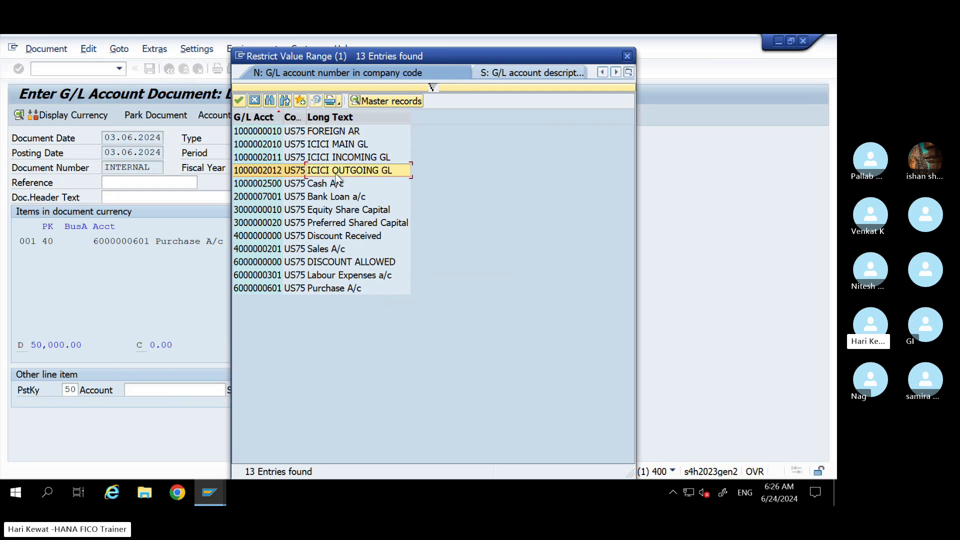
pyautogui.doubleClick(361, 173)
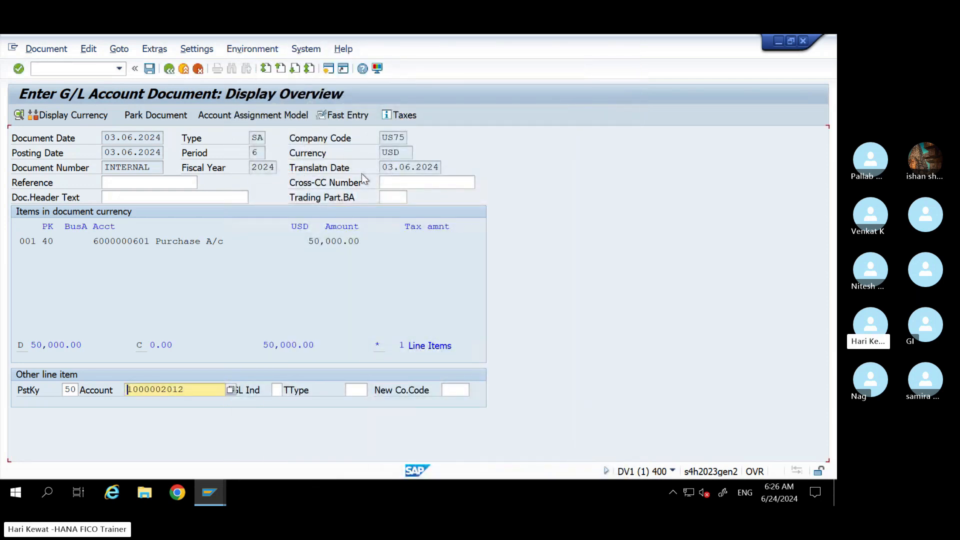
pyautogui.press('Return')
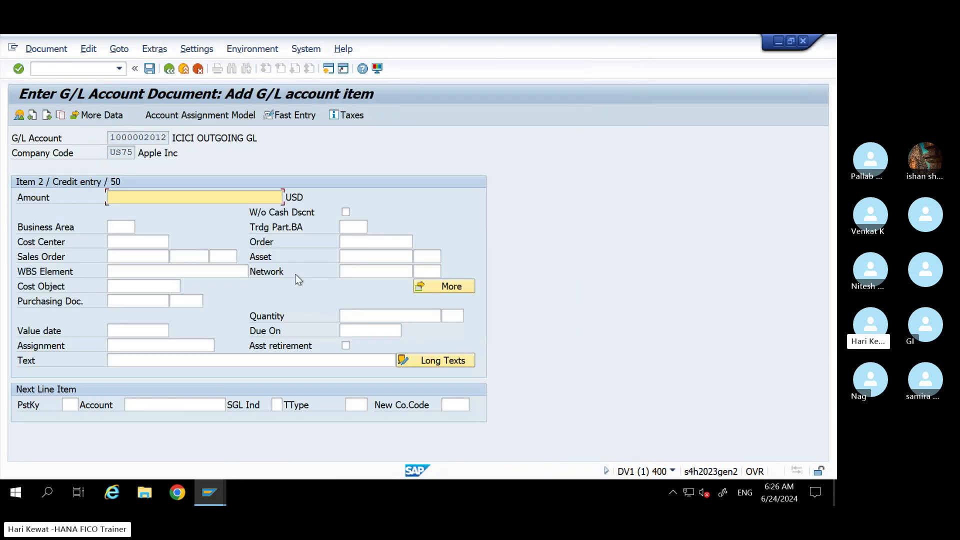
# - Enter 50000 USD as the amount of the ICICI OUTGOING GL credit item and submit it
pyautogui.click(129, 195)
pyautogui.press('Return')
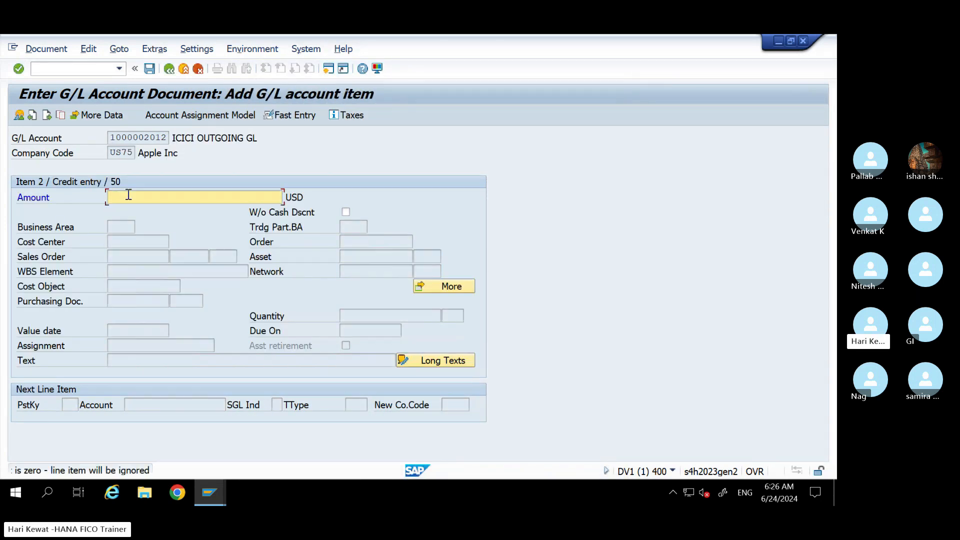
pyautogui.press('space')
pyautogui.press('Down')
pyautogui.press('Return')
pyautogui.press('Return')
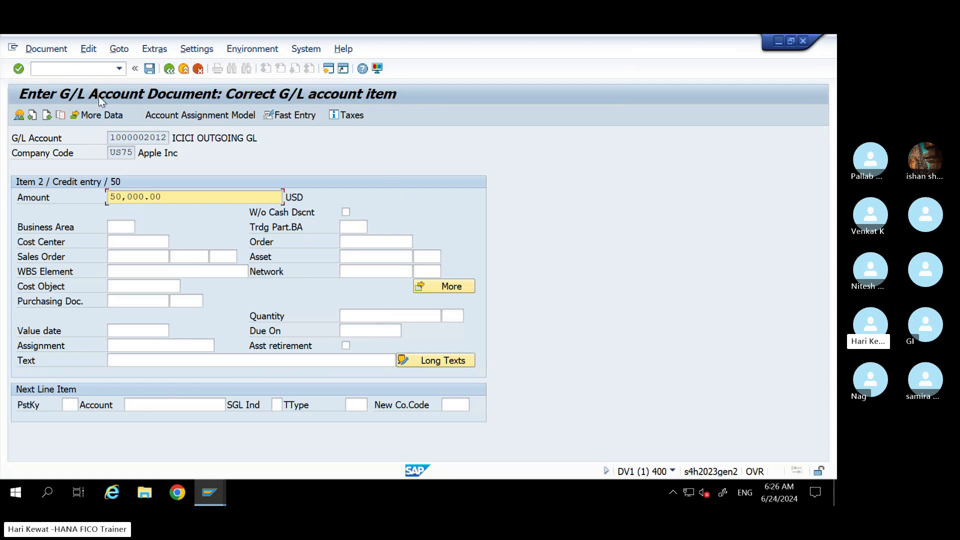
# - Simulate the purchase document and its general ledger posting
pyautogui.click(46, 49)
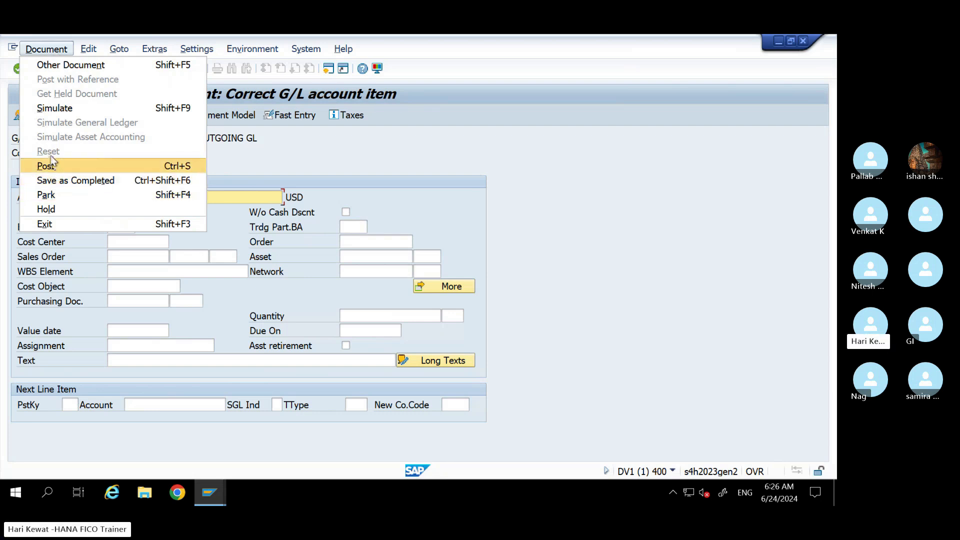
pyautogui.click(58, 108)
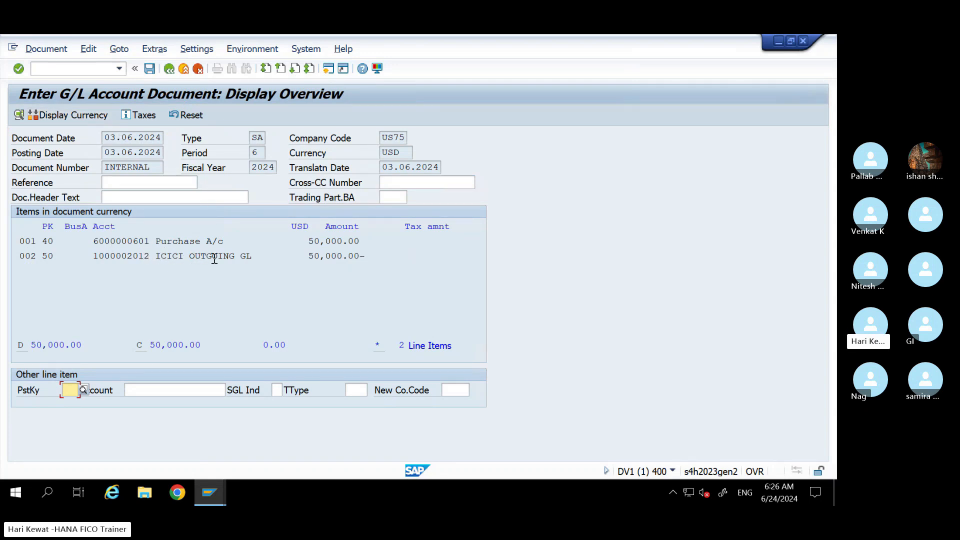
pyautogui.click(45, 49)
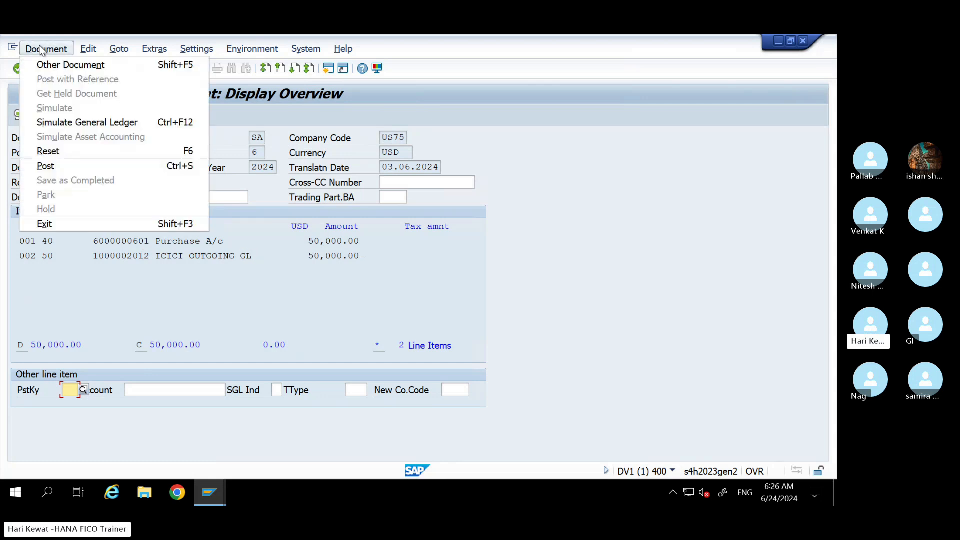
pyautogui.click(90, 125)
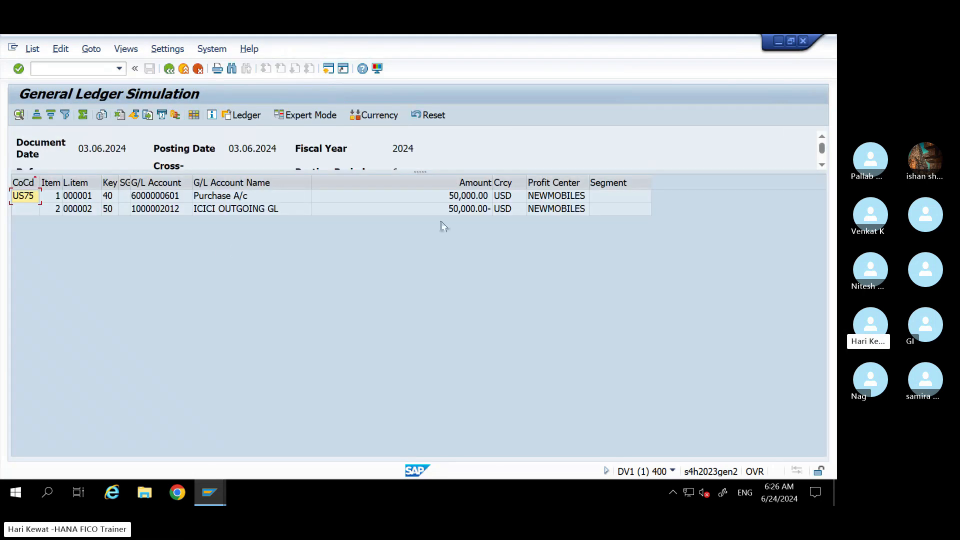
# - Check the profit centers of both simulated items, leave the simulation, and post the purchase document
pyautogui.click(565, 199)
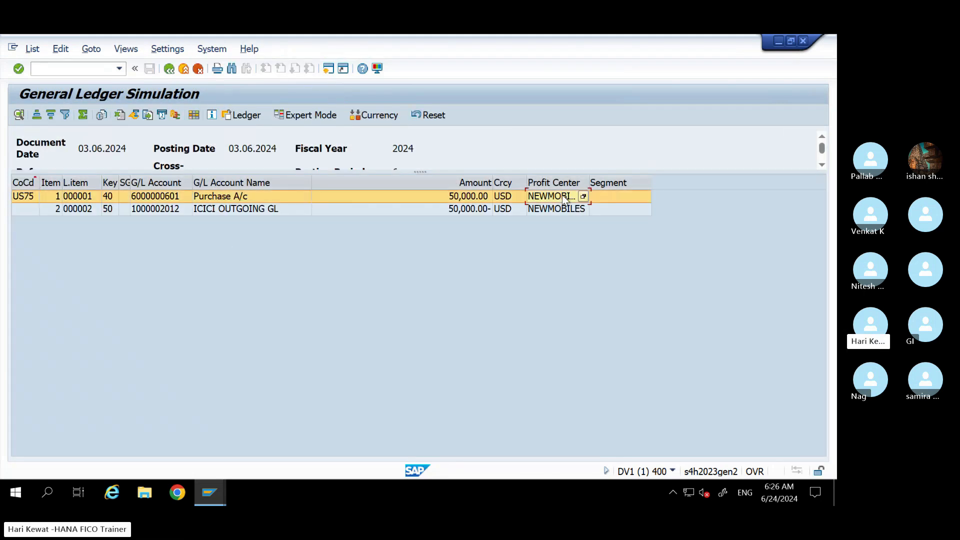
pyautogui.click(562, 210)
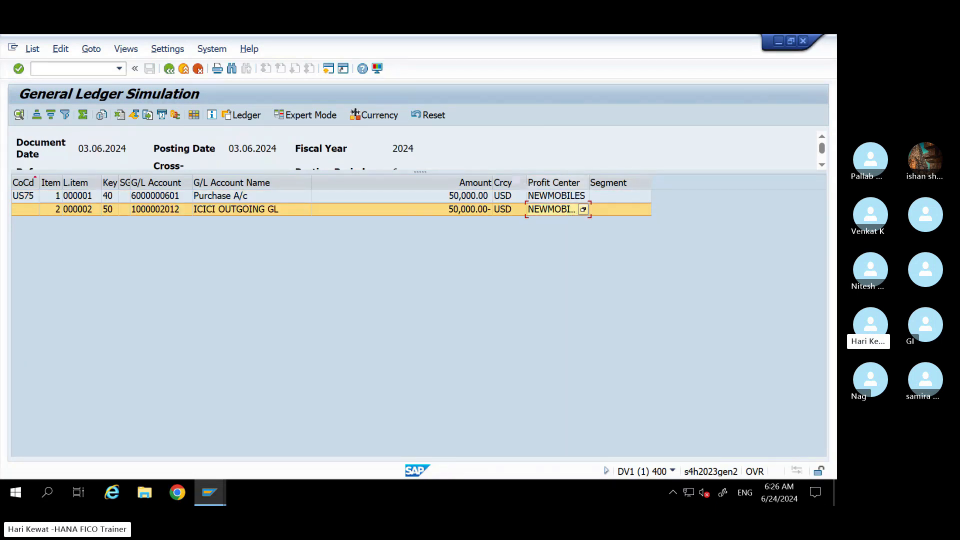
pyautogui.click(169, 69)
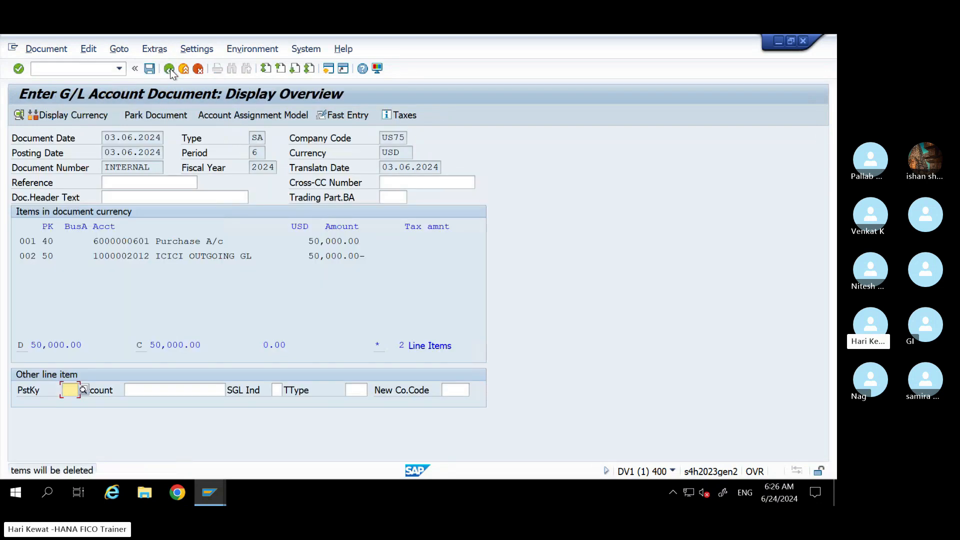
pyautogui.click(148, 70)
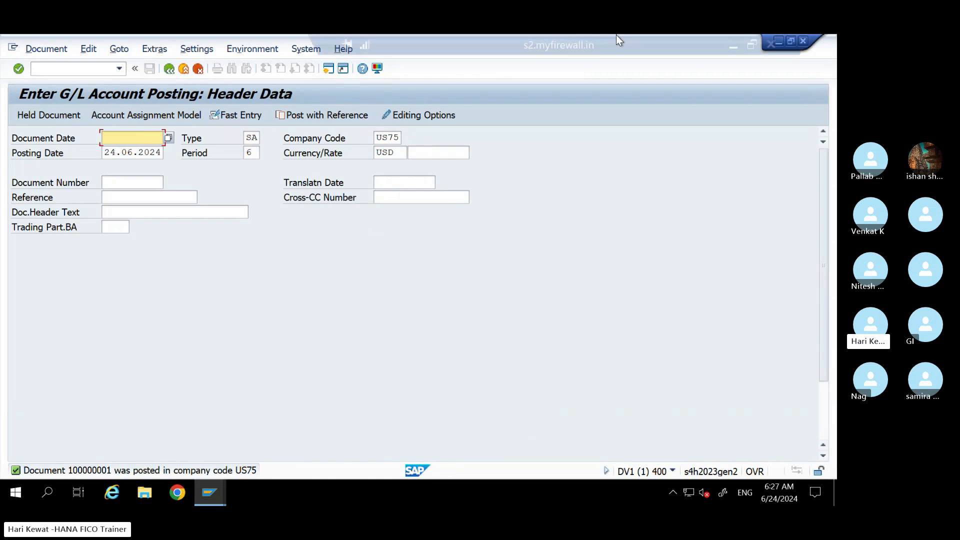
# - Switch to the Excel workbook, review the remaining journal entries, and locate the 08.06.2024 bank loan entry's Bank a/c debit line
pyautogui.click(733, 44)
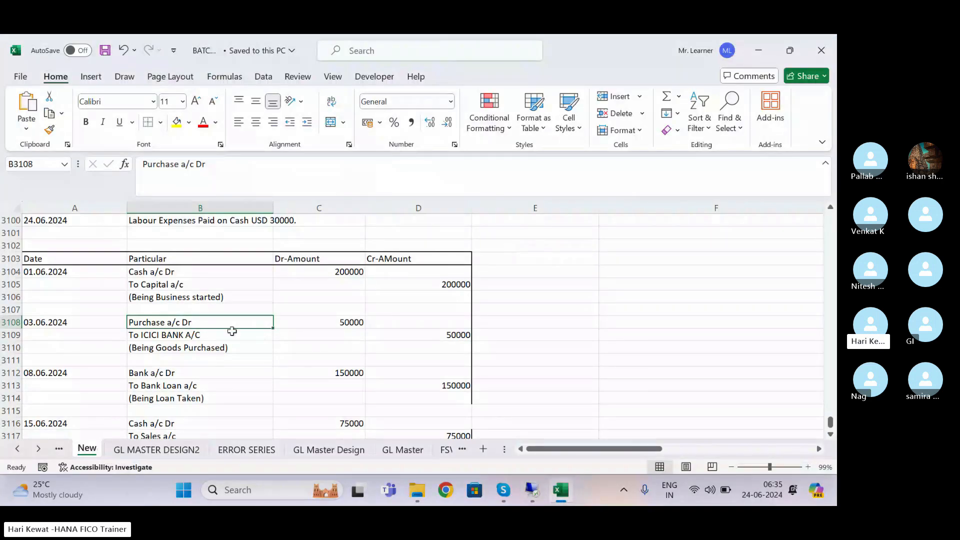
pyautogui.click(145, 371)
pyautogui.press('Down')
pyautogui.press('Down')
pyautogui.press('Down')
pyautogui.press('Down')
pyautogui.press('Down')
pyautogui.press('Down')
pyautogui.press('Down')
pyautogui.press('Down')
pyautogui.press('Down')
pyautogui.press('Down')
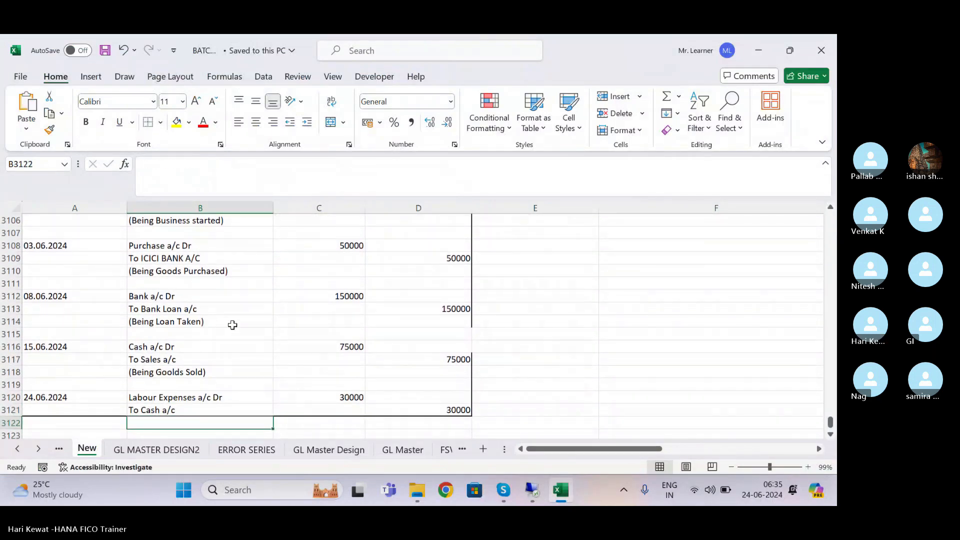
pyautogui.click(170, 298)
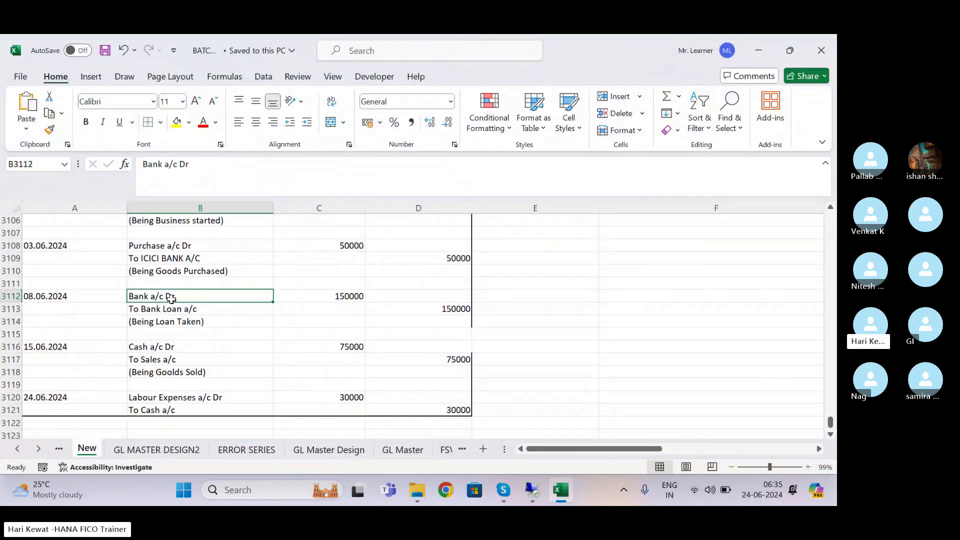
# - Recheck the bank loan entry in the workbook and enter 08.06.2024 as the new G/L posting's document date
pyautogui.click(532, 490)
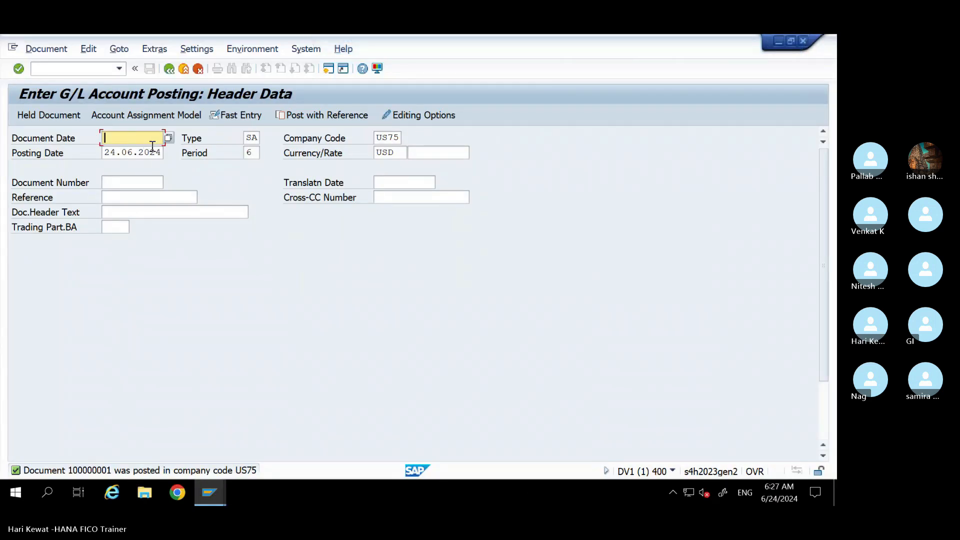
pyautogui.moveTo(685, 40)
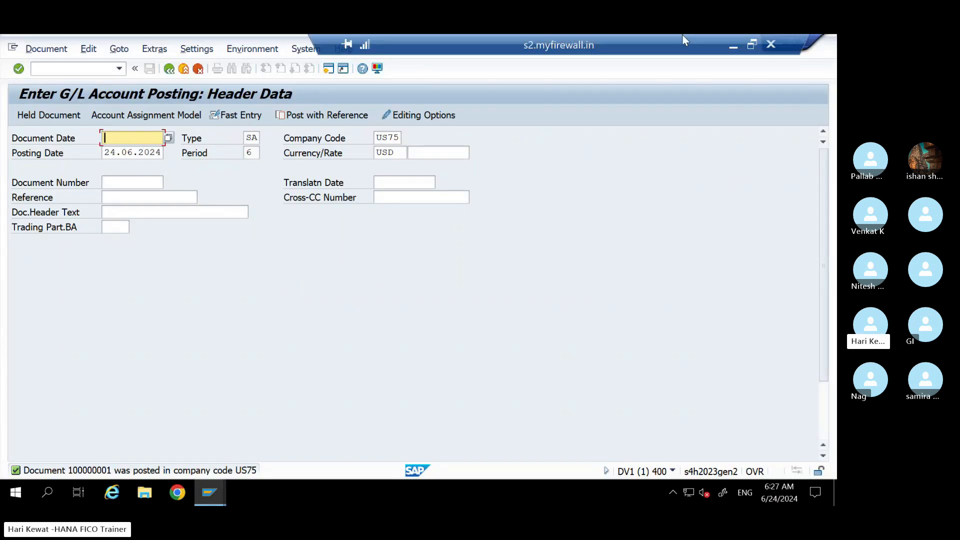
pyautogui.click(730, 47)
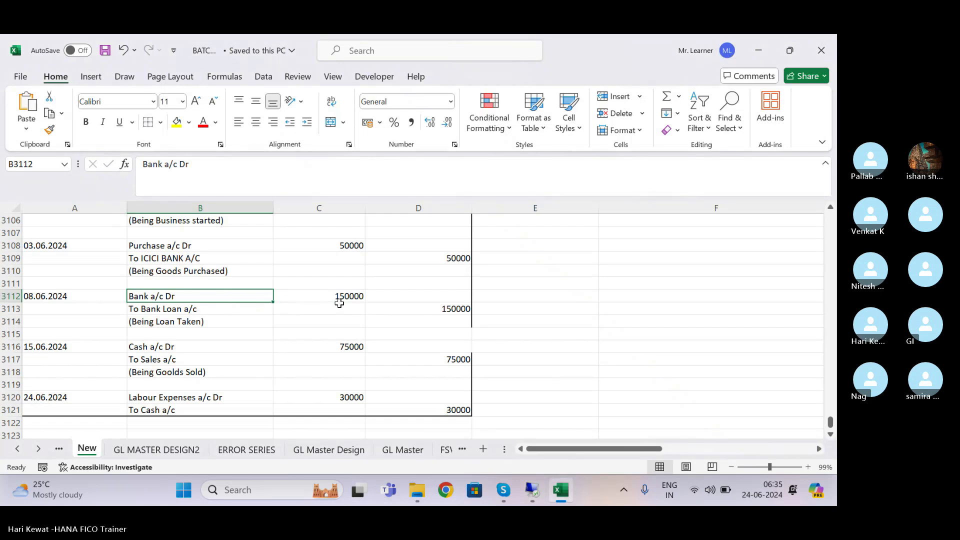
pyautogui.moveTo(536, 489)
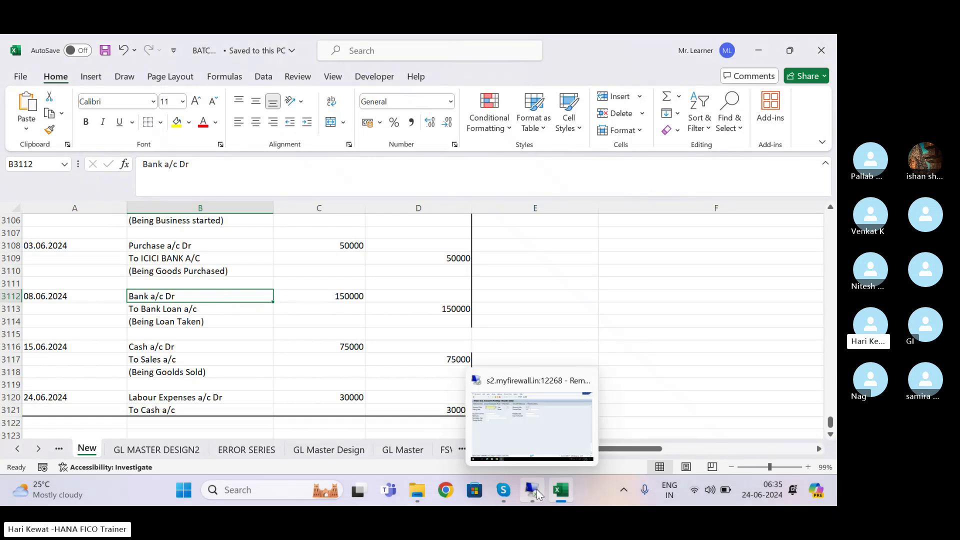
pyautogui.click(536, 489)
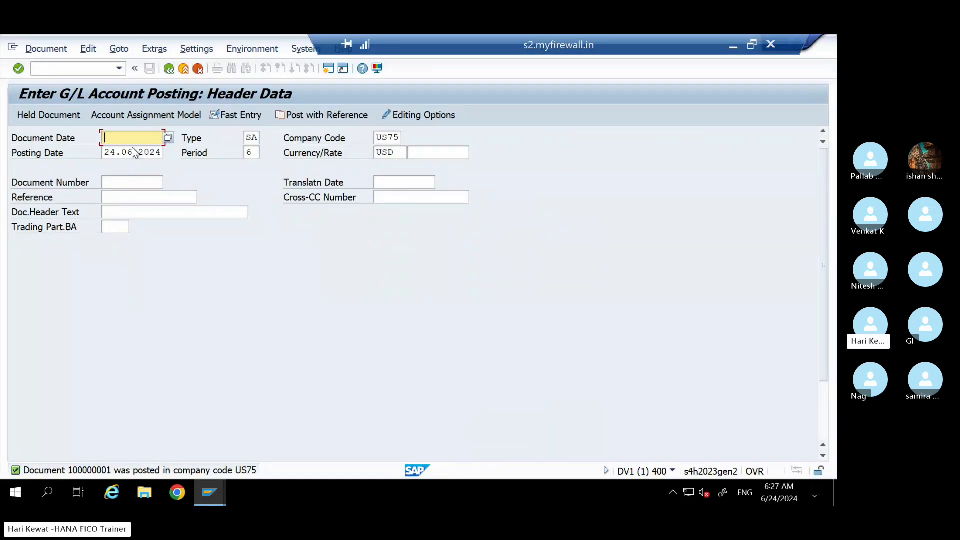
pyautogui.write('08.06.2024')
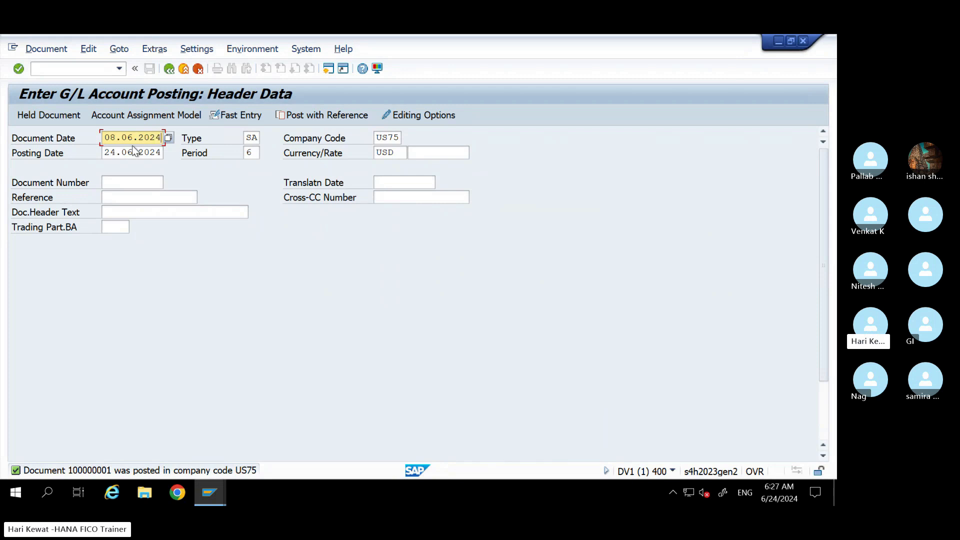
# - Open transaction FB50 and set both the document date and the posting date to 08.06.2024
pyautogui.moveTo(162, 138); pyautogui.dragTo(101, 138)
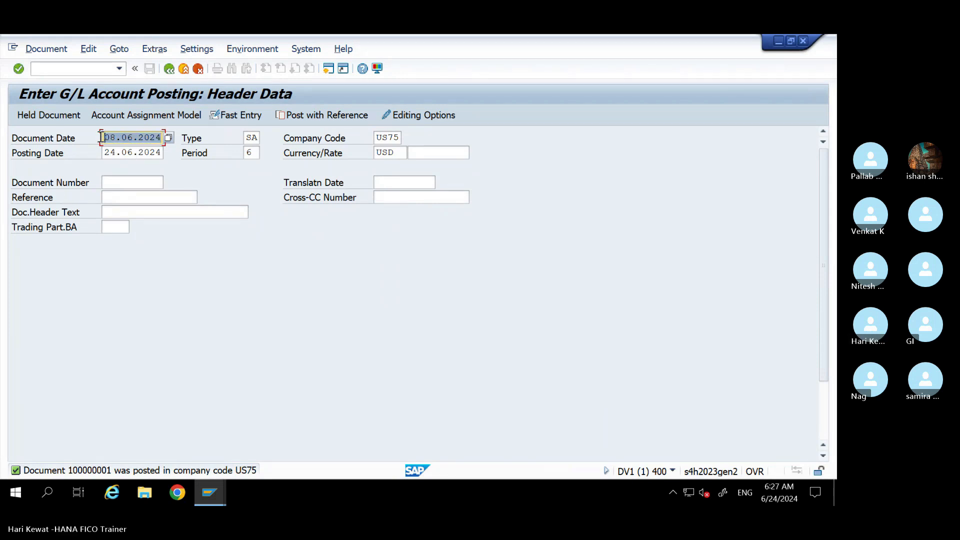
pyautogui.click(56, 70)
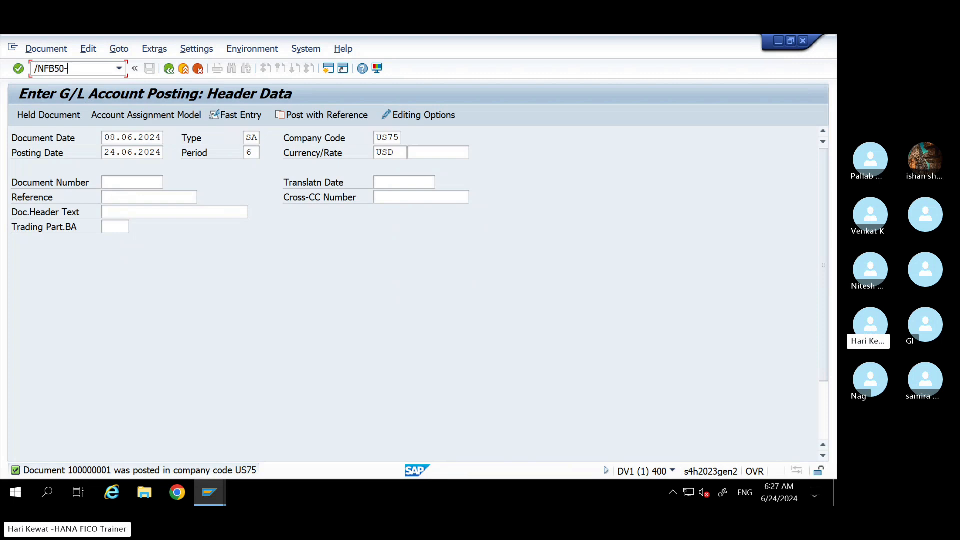
pyautogui.press('Return')
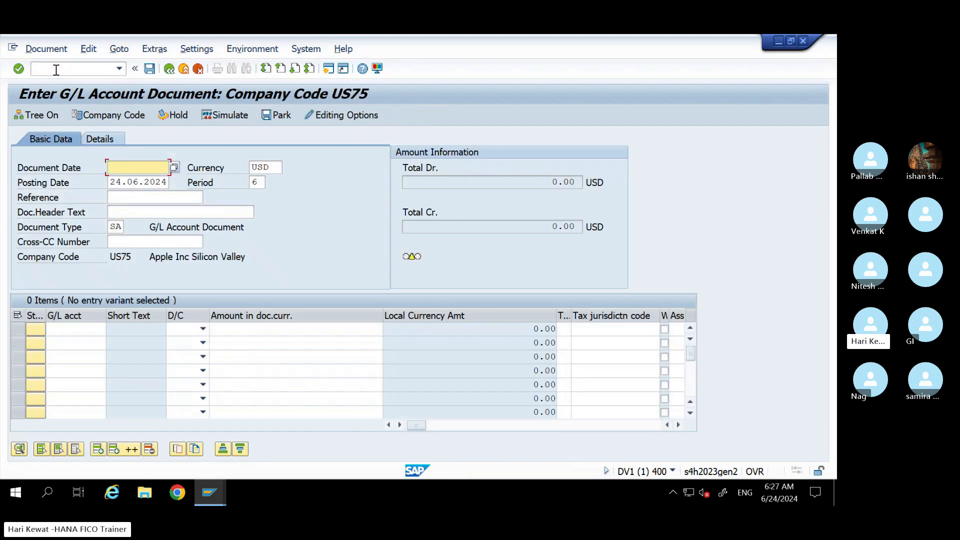
pyautogui.write('08.06.2024')
pyautogui.moveTo(165, 169); pyautogui.dragTo(85, 170)
pyautogui.hotkey('ctrl', 'c')
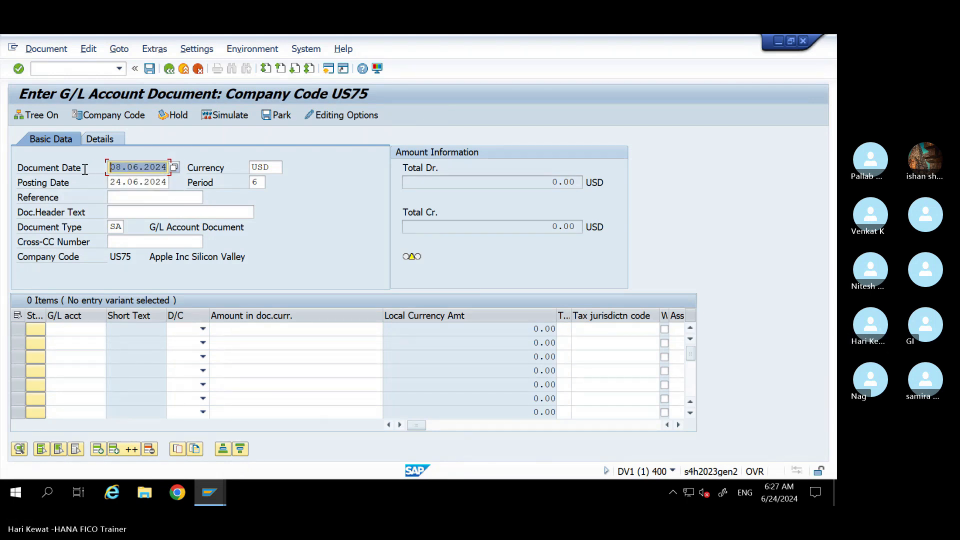
pyautogui.click(85, 171)
pyautogui.moveTo(166, 183); pyautogui.dragTo(89, 190)
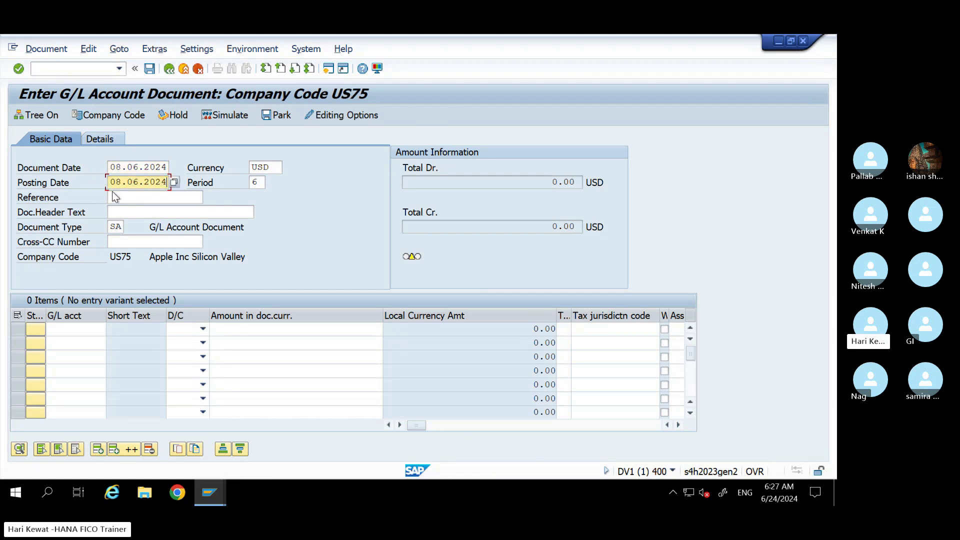
pyautogui.hotkey('ctrl', 'v')
pyautogui.press('Return')
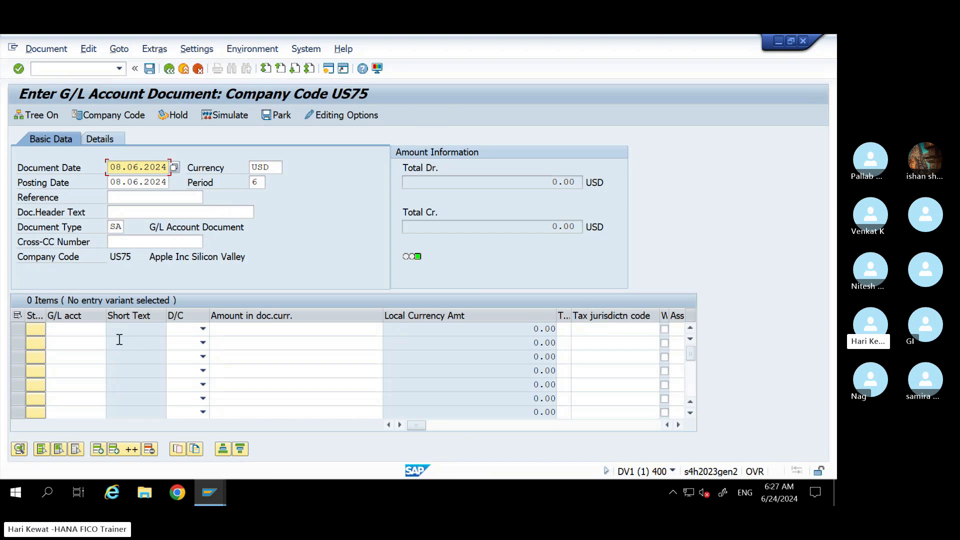
# - Check the 08.06.2024 entry in the workbook and choose ICICI INCOMING GL from the US75 accounts as the first line's G/L account
pyautogui.moveTo(671, 34)
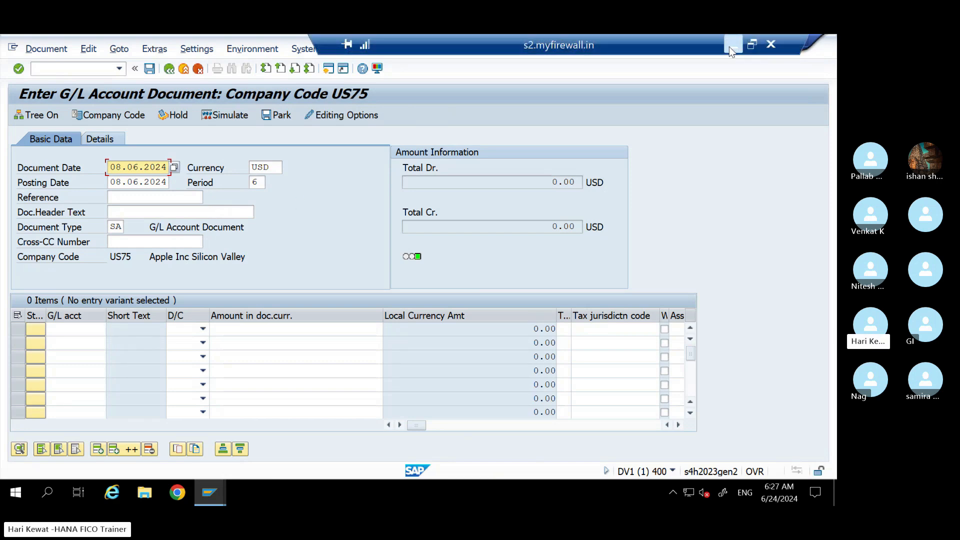
pyautogui.click(729, 47)
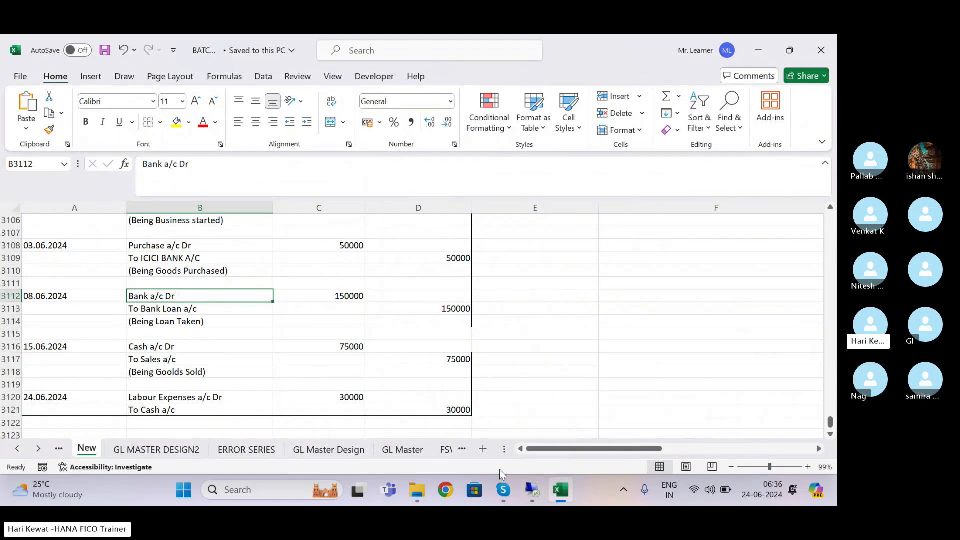
pyautogui.click(532, 490)
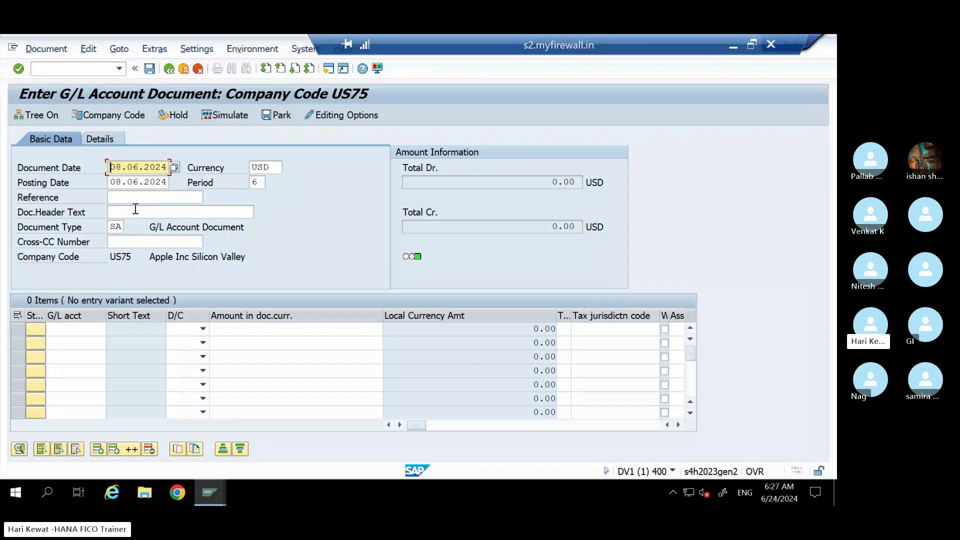
pyautogui.click(85, 329)
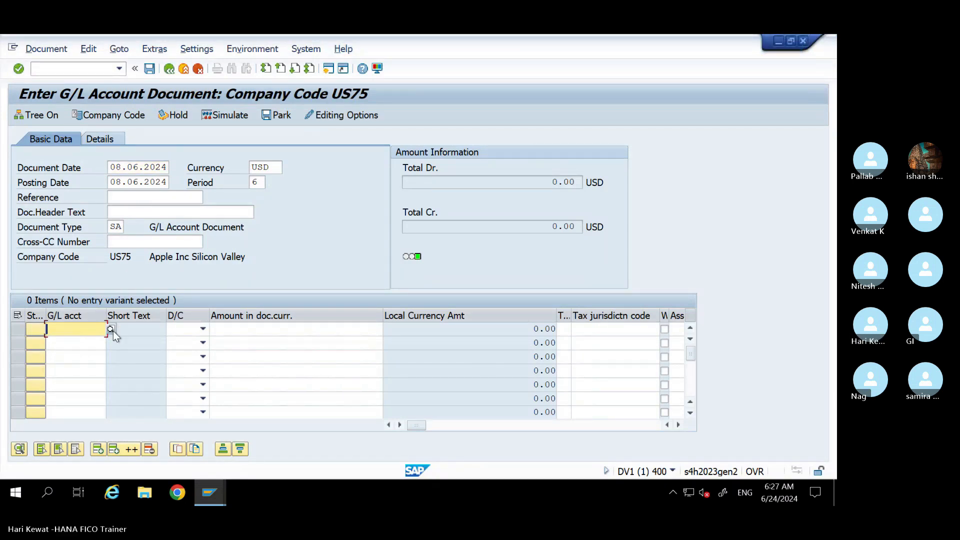
pyautogui.click(111, 329)
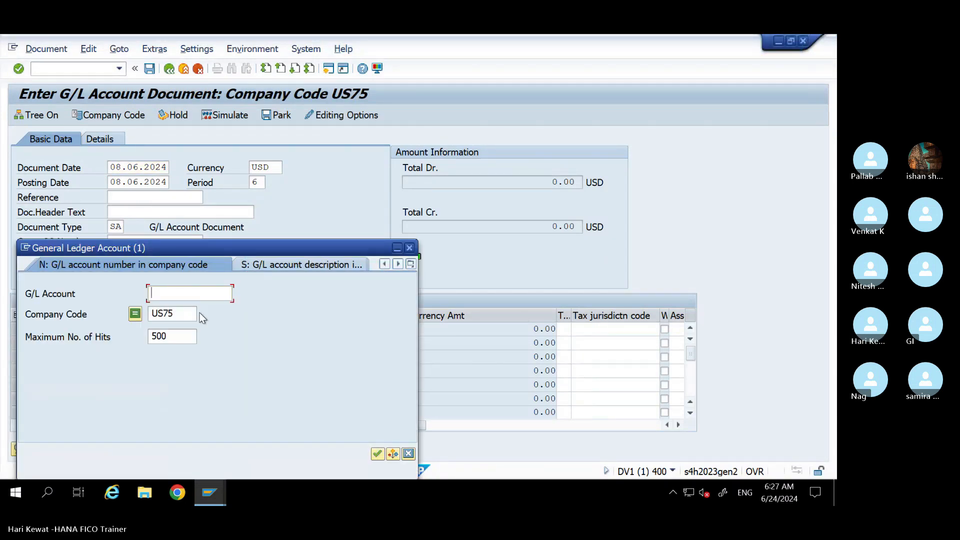
pyautogui.press('Return')
pyautogui.click(139, 158)
pyautogui.doubleClick(139, 158)
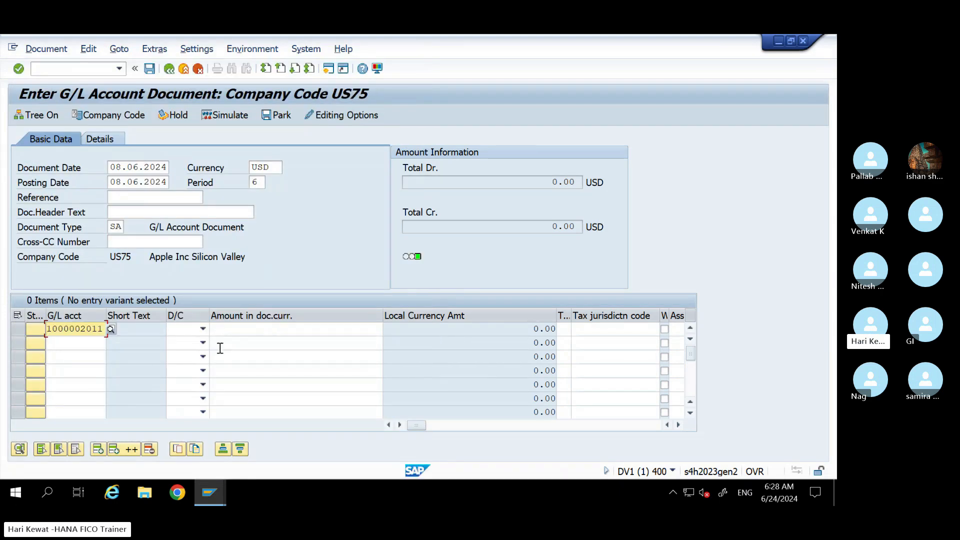
# - Make the ICICI incoming line a debit of 150000, rechecking the amount in the workbook
pyautogui.click(202, 330)
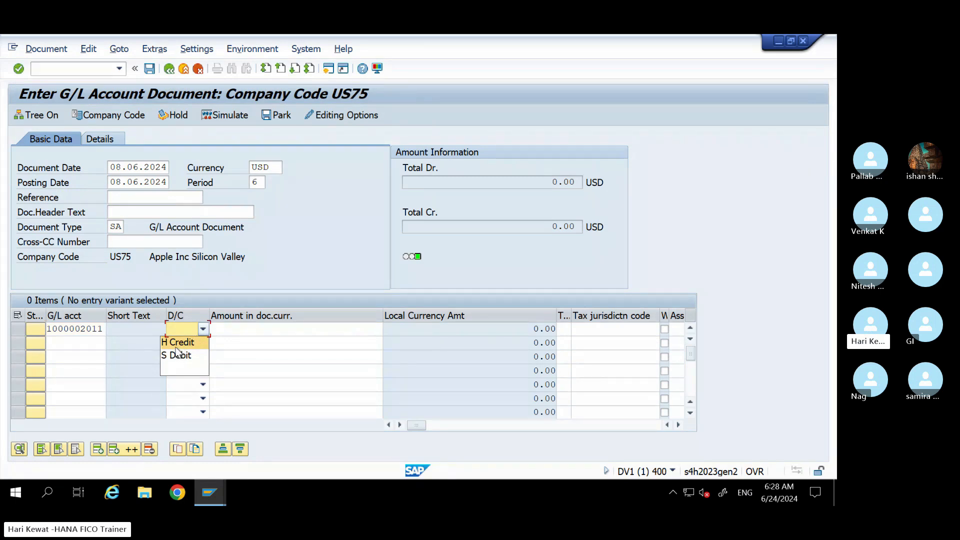
pyautogui.click(178, 356)
pyautogui.moveTo(584, 35)
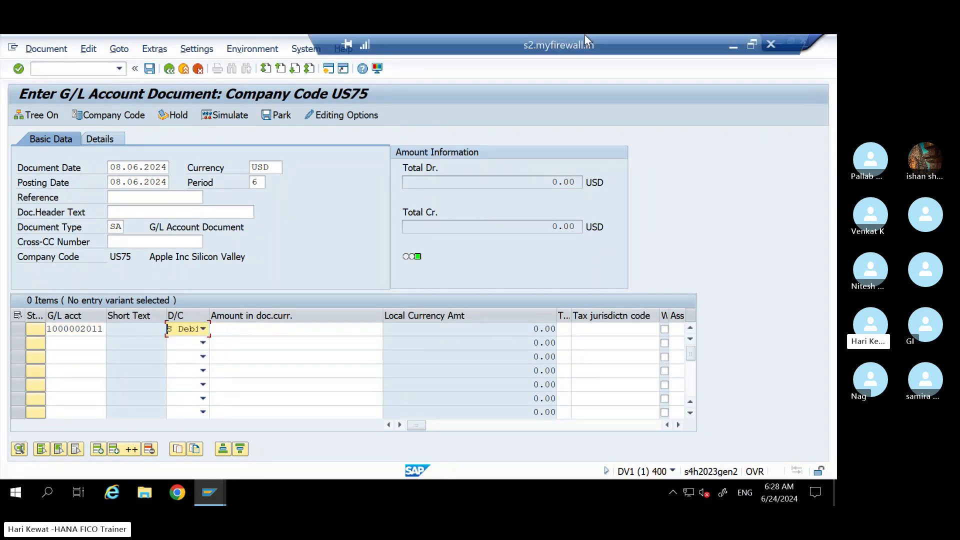
pyautogui.click(732, 50)
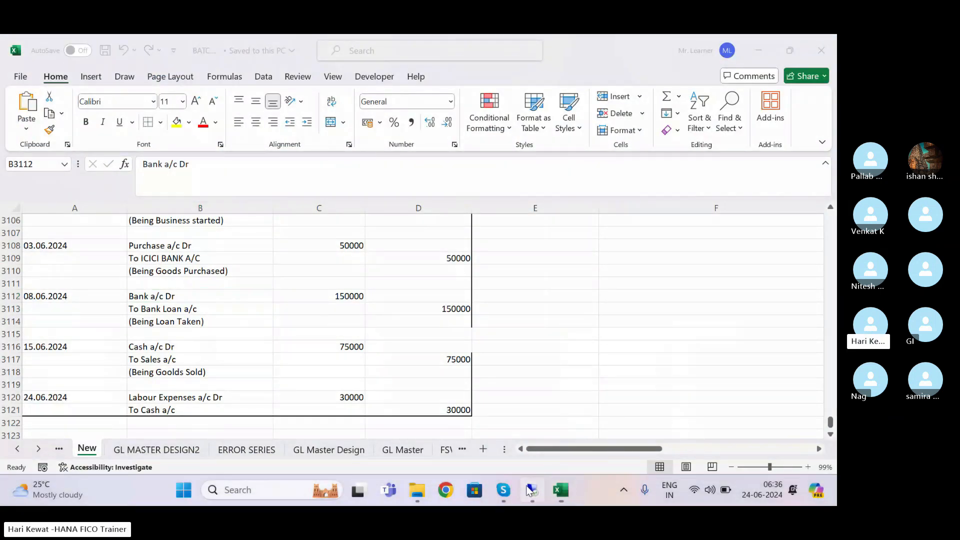
pyautogui.click(532, 490)
pyautogui.click(263, 334)
pyautogui.write('15')
pyautogui.press('Return')
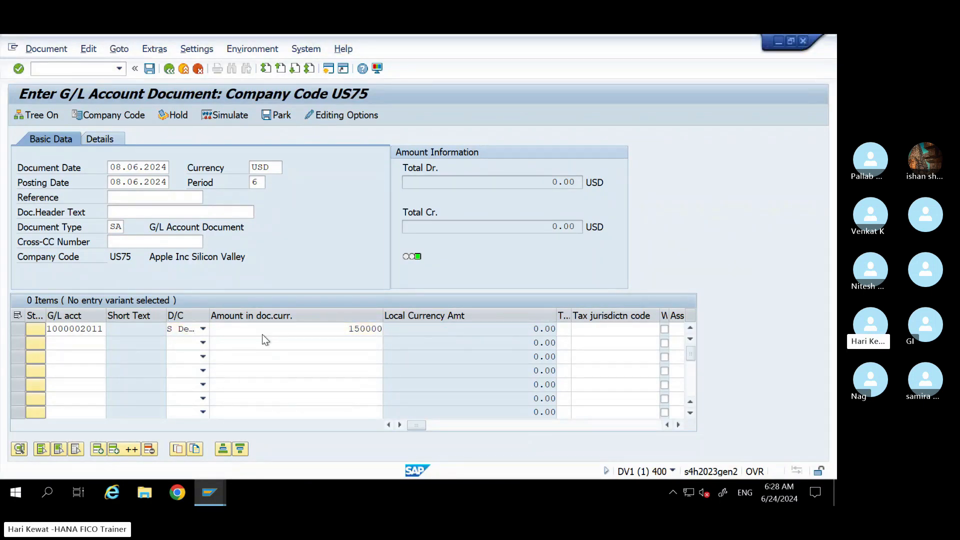
# - Check the entry's credit side in the workbook and add Bank Loan a/c as the second line, set to H Credit
pyautogui.moveTo(592, 34)
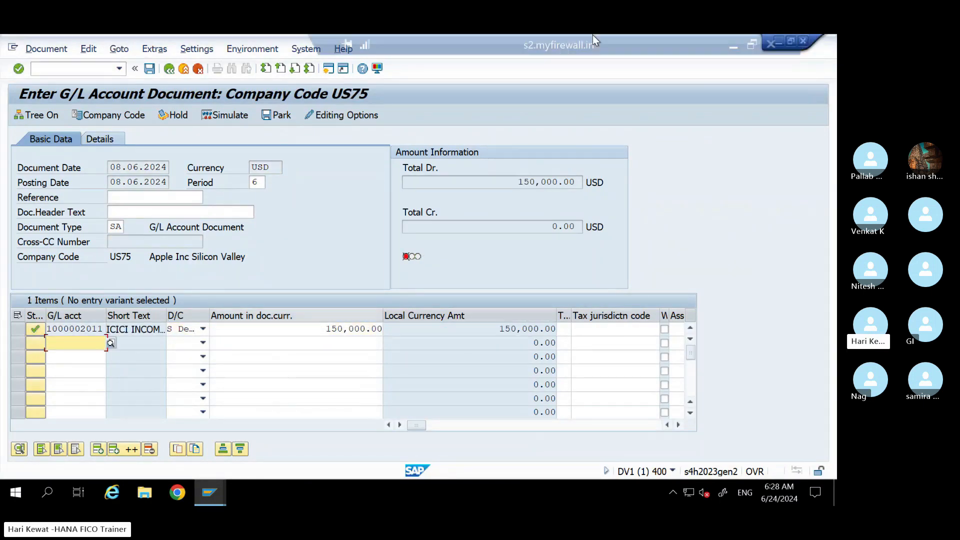
pyautogui.click(730, 44)
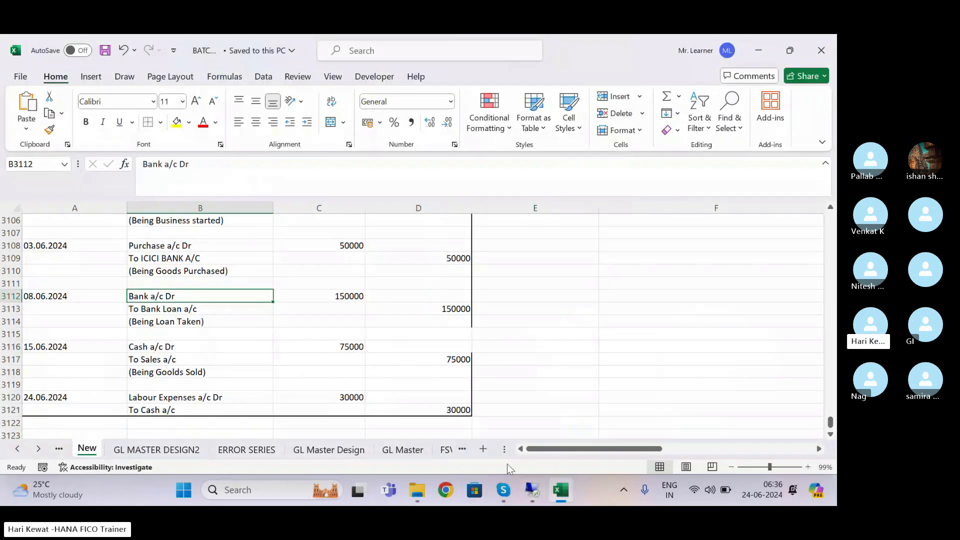
pyautogui.click(532, 491)
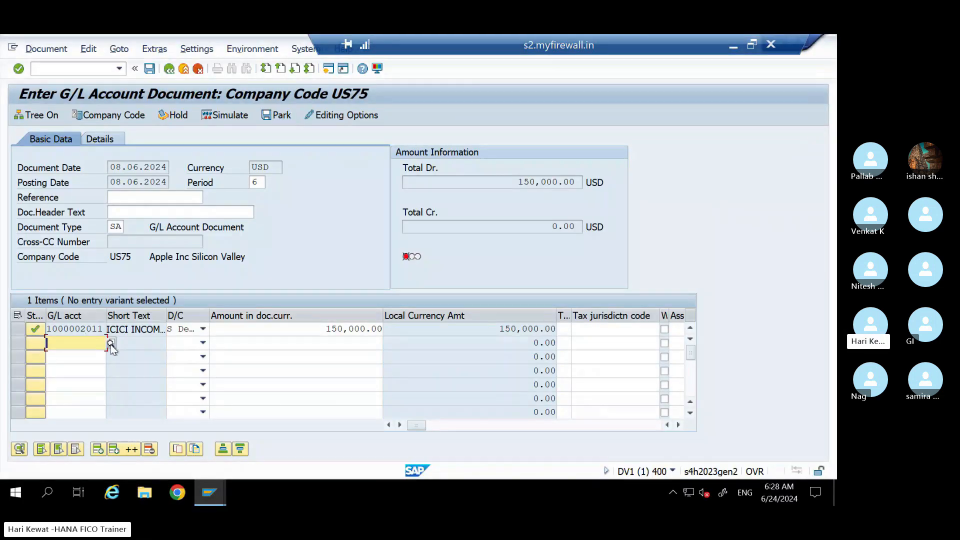
pyautogui.click(110, 343)
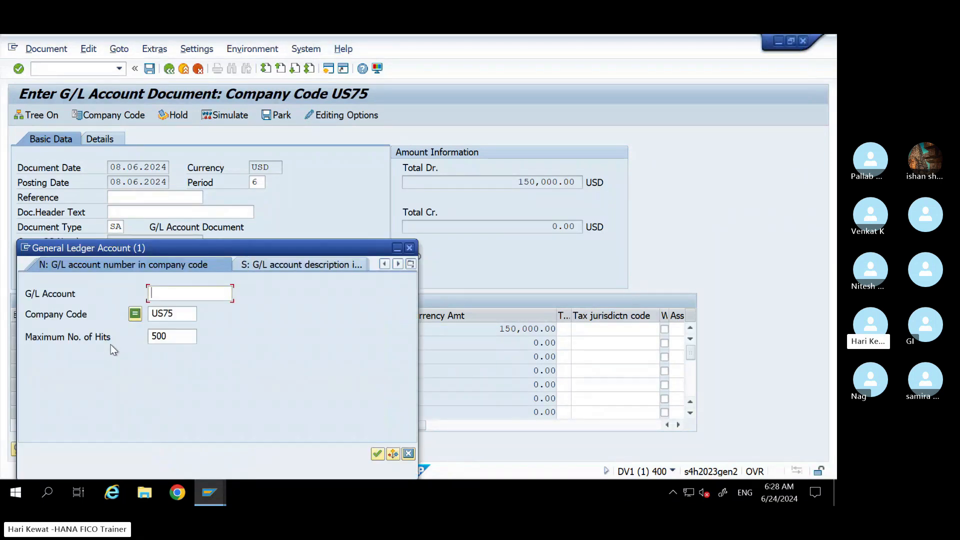
pyautogui.press('Return')
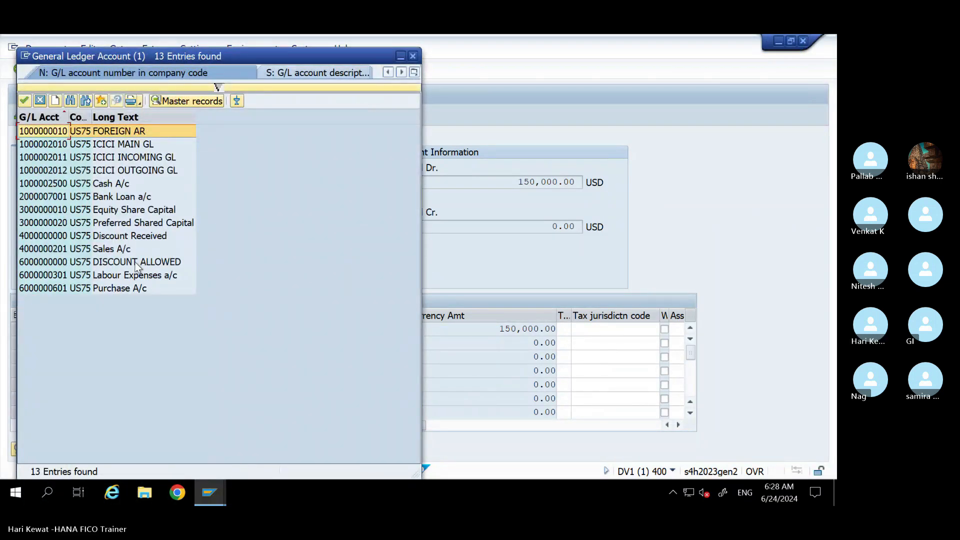
pyautogui.doubleClick(121, 200)
pyautogui.click(204, 343)
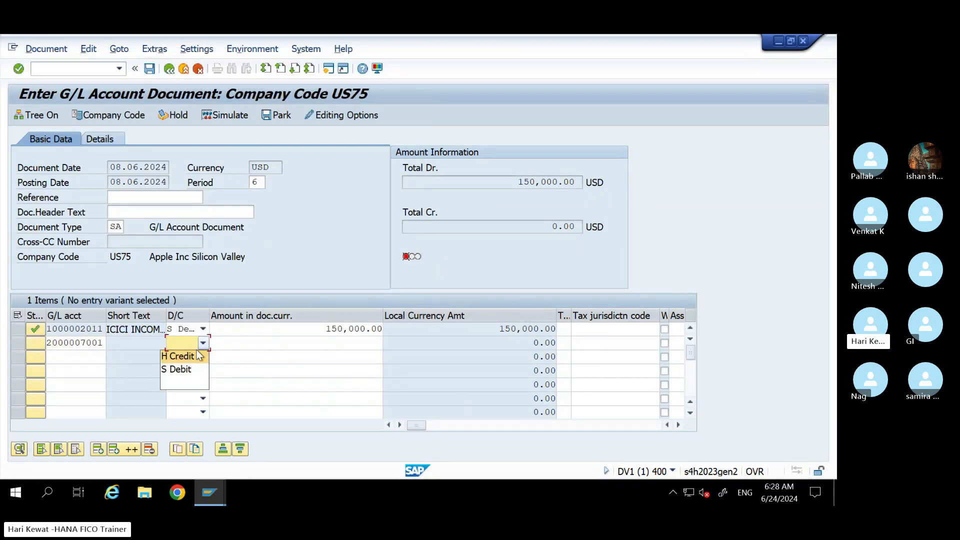
pyautogui.click(178, 369)
pyautogui.click(196, 346)
pyautogui.click(181, 356)
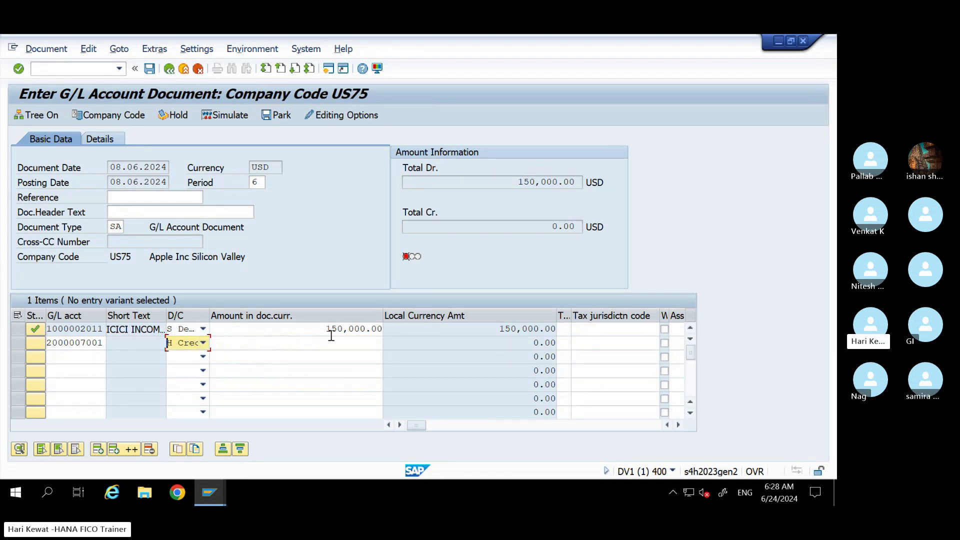
# - Copy the debit amount 150,000.00 to the Bank Loan a/c line, look at the workbook's 15.06.2024 entry, and validate the line items
pyautogui.moveTo(326, 329); pyautogui.dragTo(414, 334)
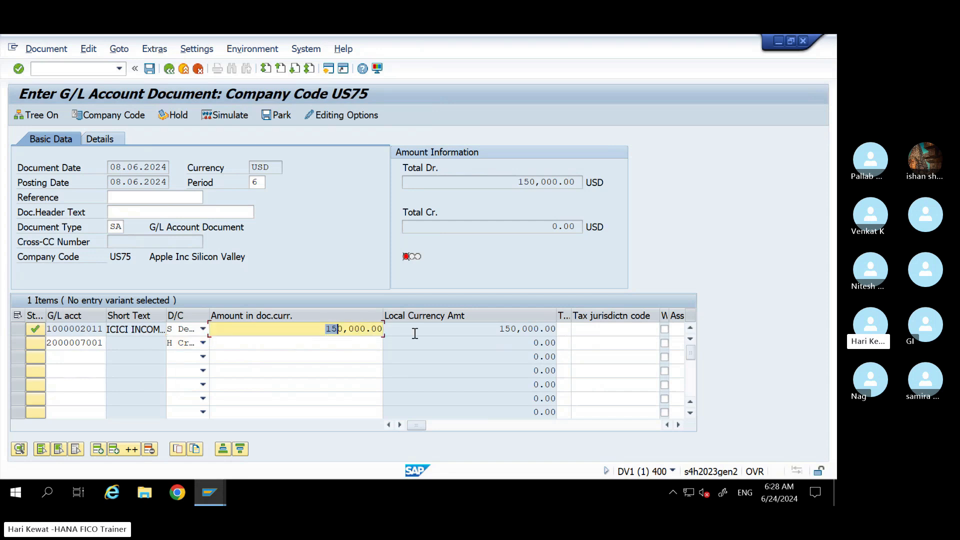
pyautogui.hotkey('ctrl', 'c')
pyautogui.click(348, 345)
pyautogui.hotkey('ctrl', 'v')
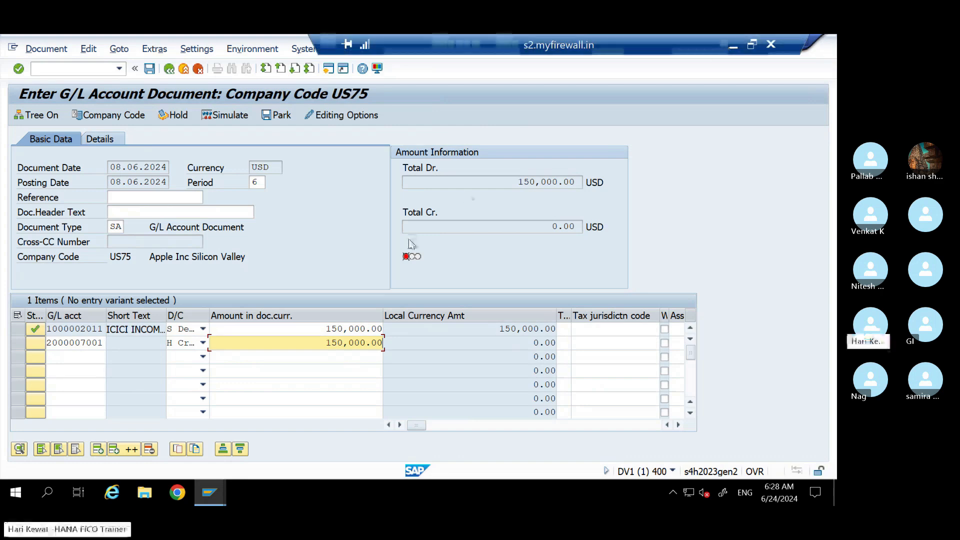
pyautogui.click(740, 49)
pyautogui.click(56, 348)
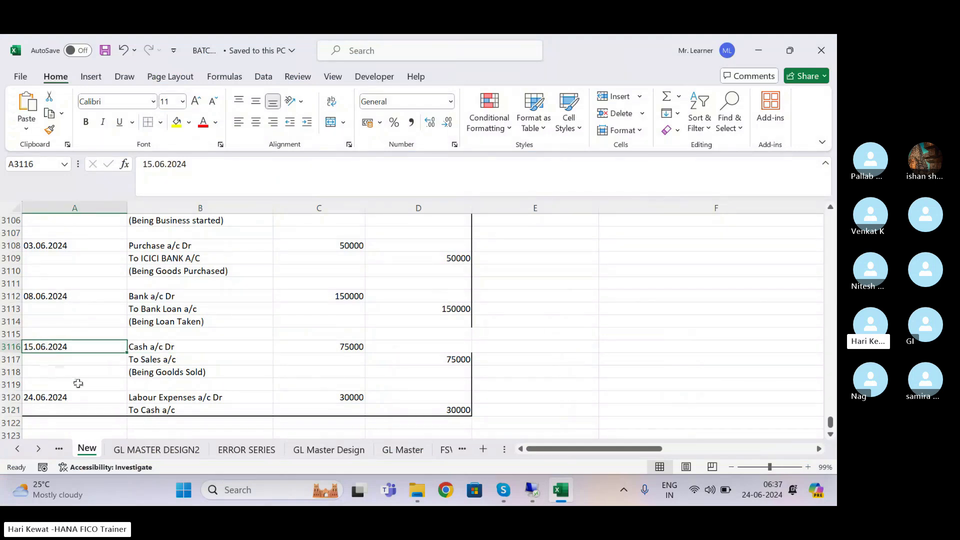
pyautogui.click(532, 491)
pyautogui.click(81, 357)
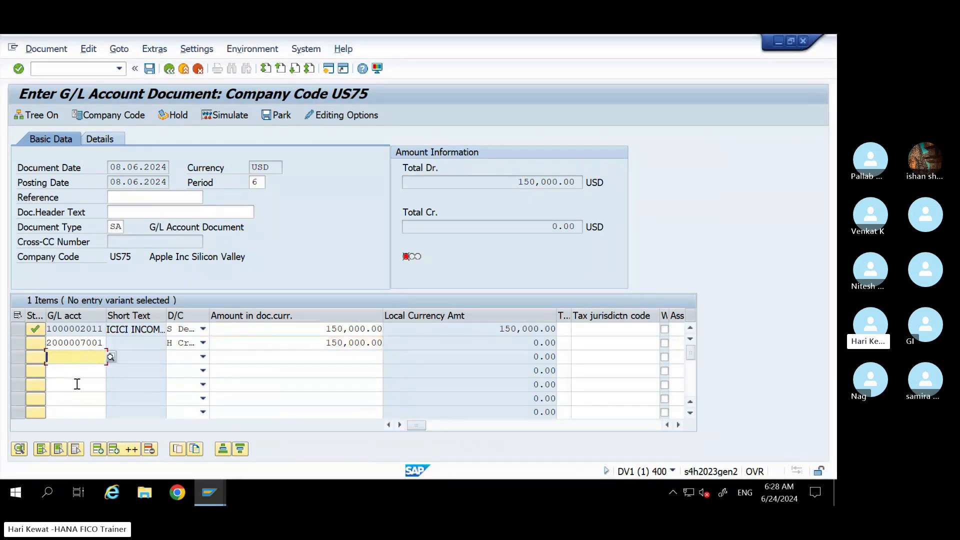
pyautogui.press('Return')
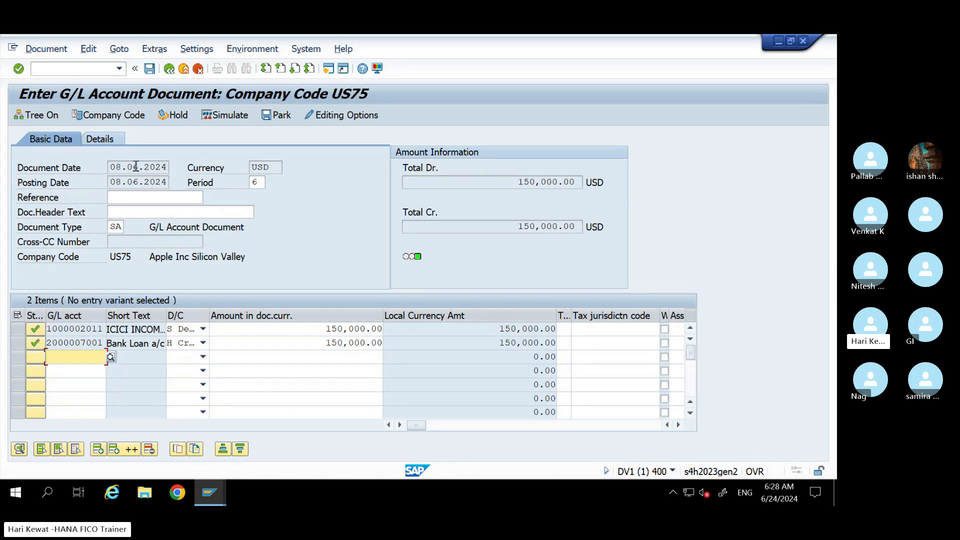
# - Enter GENERALPC as the profit center of the ICICI incoming line item
pyautogui.click(593, 333)
pyautogui.press('Tab')
pyautogui.press('Tab')
pyautogui.press('Tab')
pyautogui.press('Tab')
pyautogui.press('Tab')
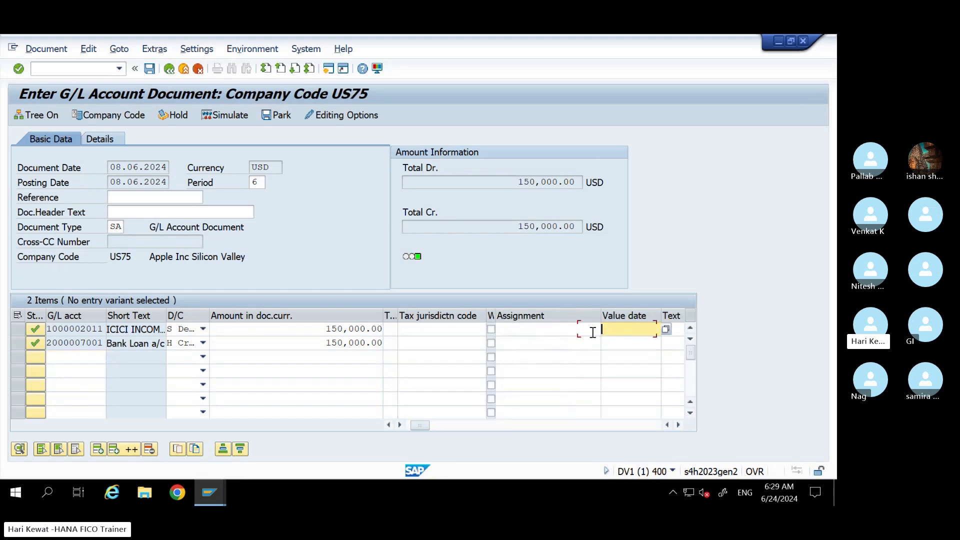
pyautogui.press('Tab')
pyautogui.press('Tab')
pyautogui.press('Tab')
pyautogui.press('Tab')
pyautogui.press('Tab')
pyautogui.press('Tab')
pyautogui.press('Tab')
pyautogui.press('Tab')
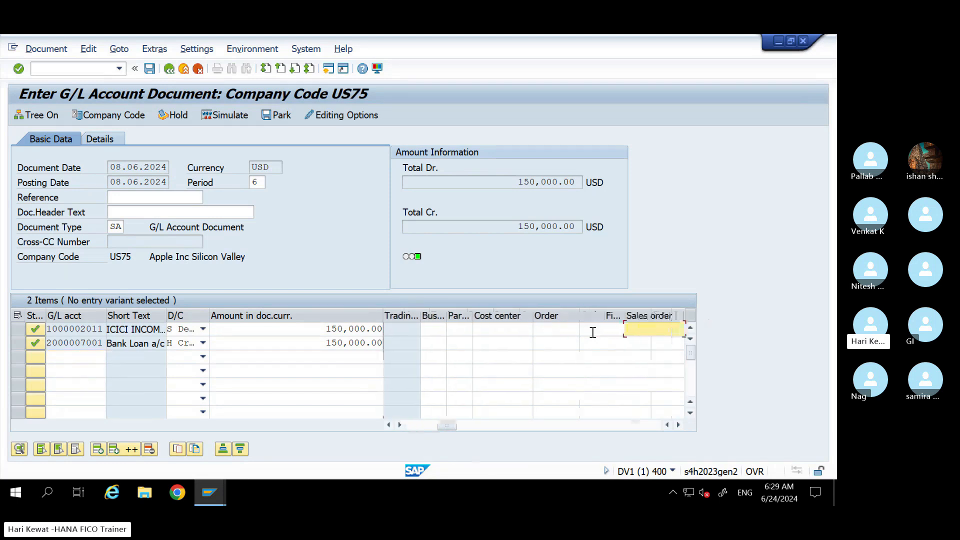
pyautogui.press('Tab')
pyautogui.press('Tab')
pyautogui.press('Tab')
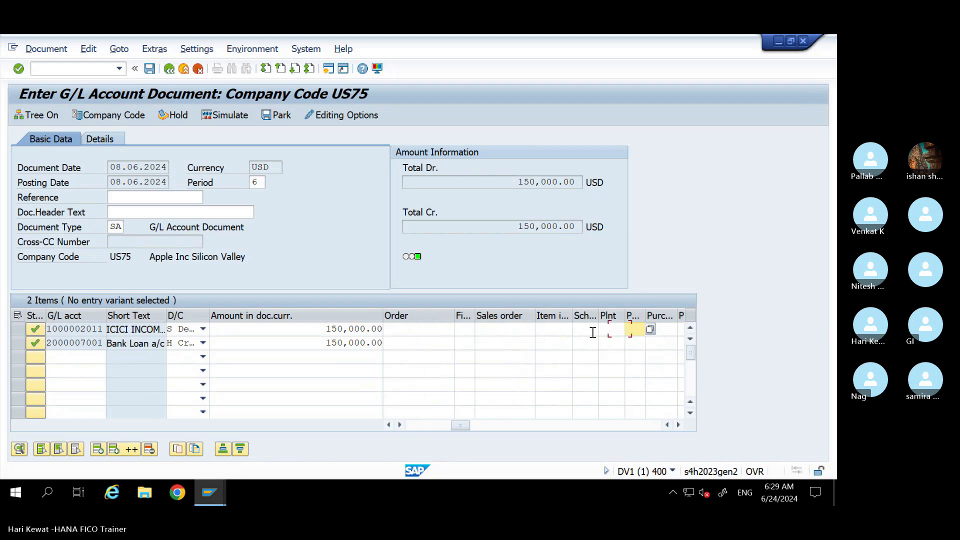
pyautogui.press('Tab')
pyautogui.press('Tab')
pyautogui.press('Down')
pyautogui.press('Return')
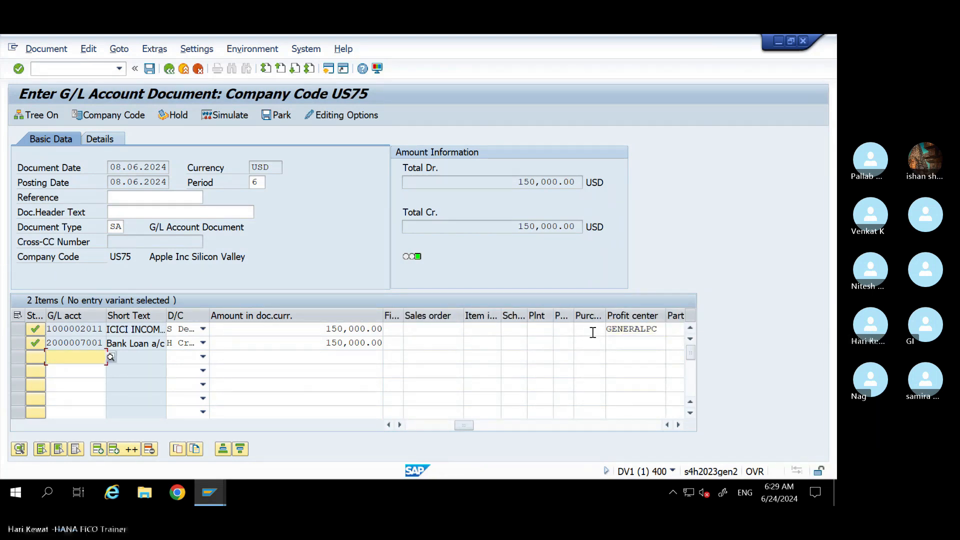
# - Post the bank loan document and switch to the Excel workbook for the 15.06.2024 sales entry
pyautogui.click(150, 69)
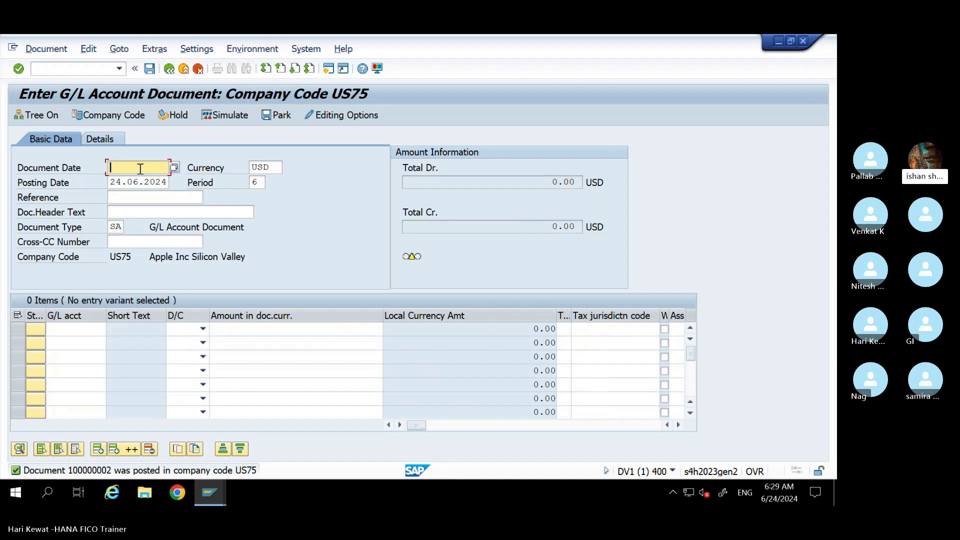
pyautogui.click(250, 335)
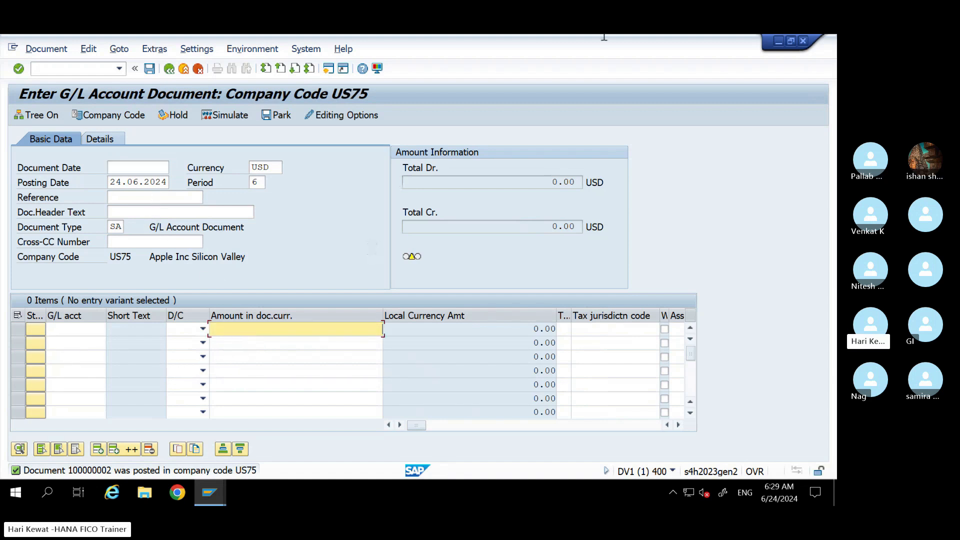
pyautogui.moveTo(603, 34)
pyautogui.click(731, 46)
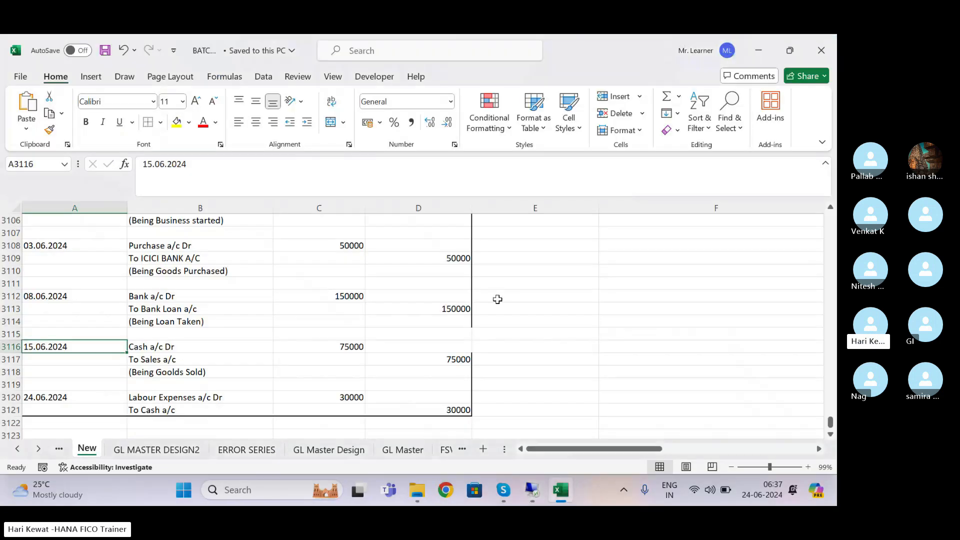
# - Switch to SAP, set both the document date and the posting date to 15.06.2024, and validate the header
pyautogui.click(526, 486)
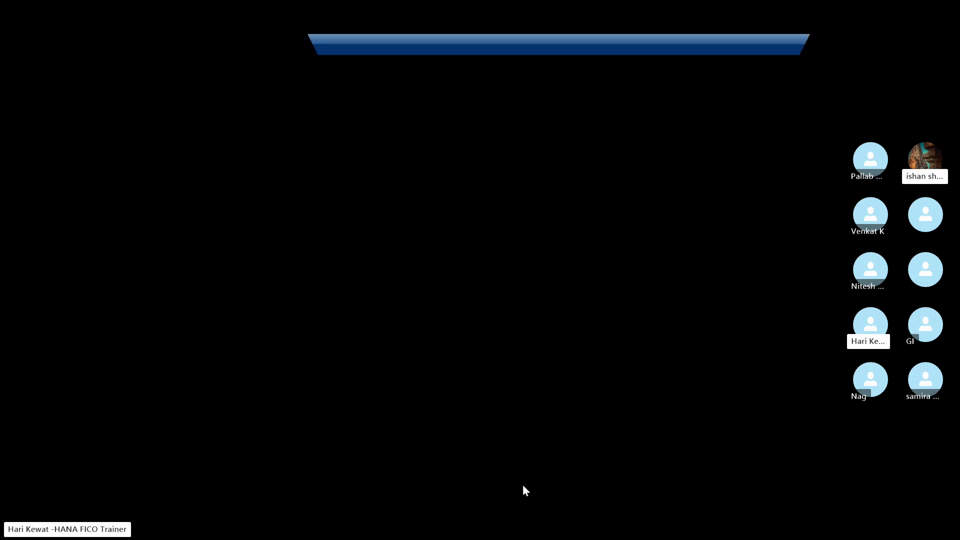
pyautogui.click(122, 170)
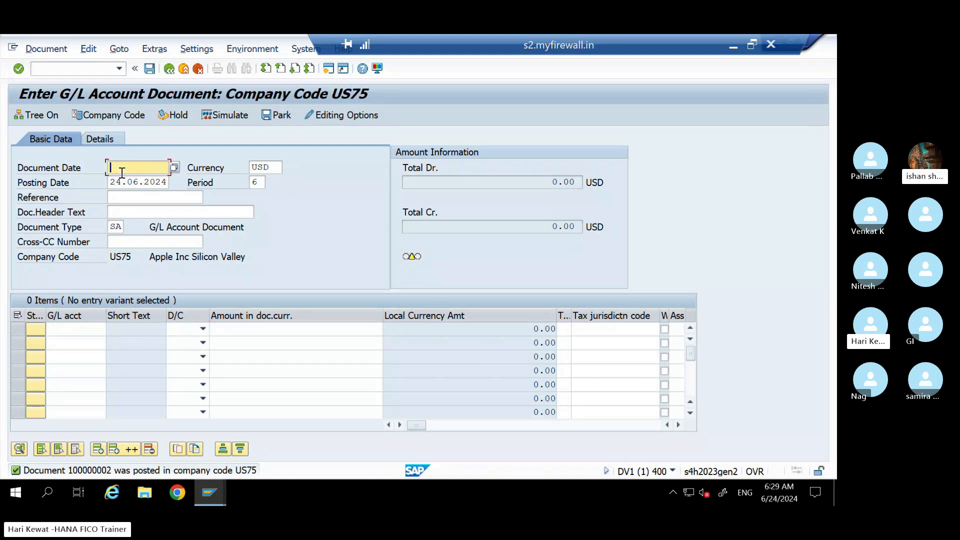
pyautogui.write('15.06.2024')
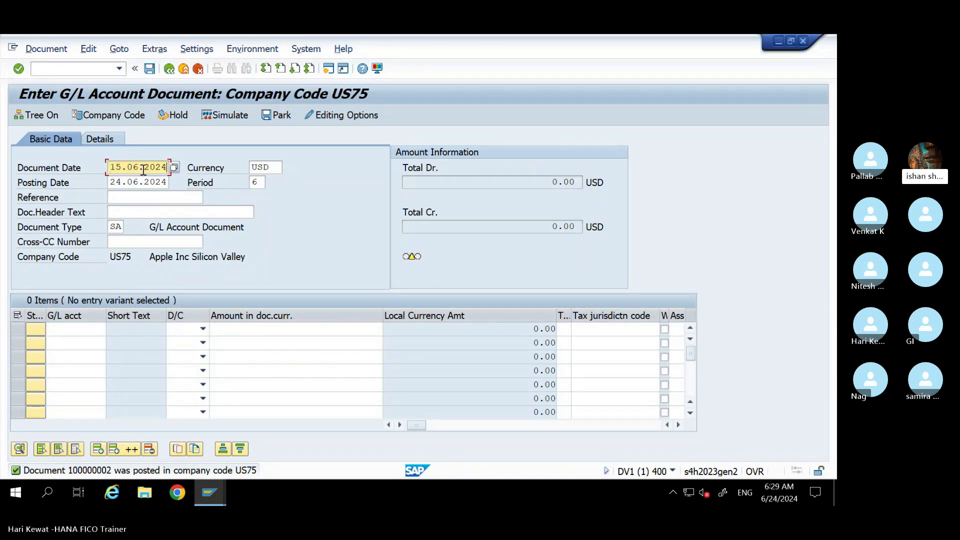
pyautogui.moveTo(166, 167); pyautogui.dragTo(91, 165)
pyautogui.hotkey('ctrl', 'c')
pyautogui.moveTo(168, 181); pyautogui.dragTo(90, 183)
pyautogui.hotkey('ctrl', 'v')
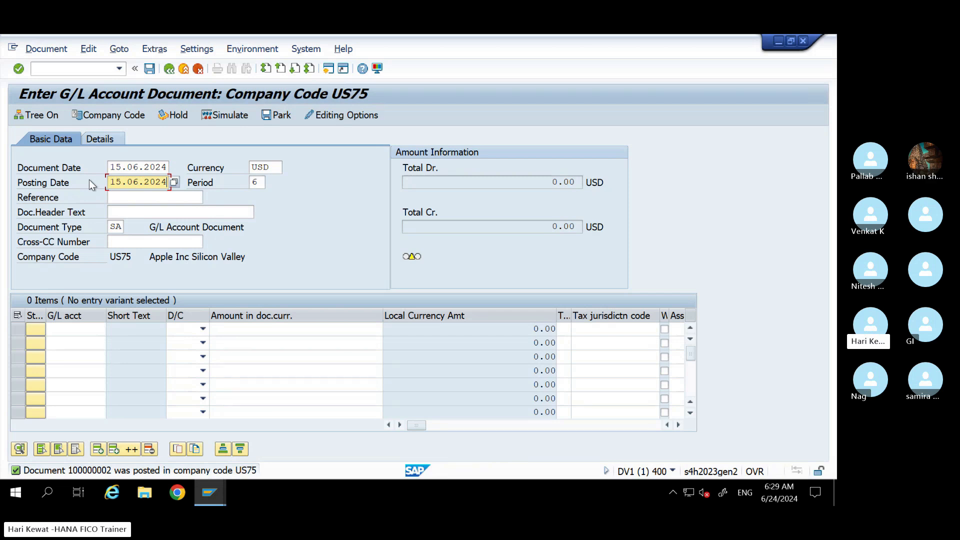
pyautogui.press('Return')
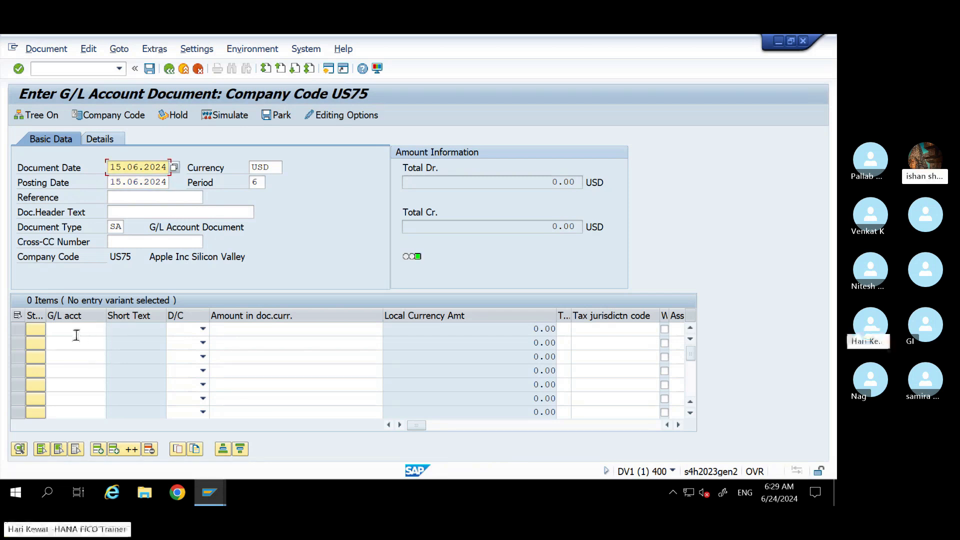
# - Check the 15.06.2024 entry's debit side in the workbook and add Cash A/c as the first line item, set to S Debit
pyautogui.click(75, 329)
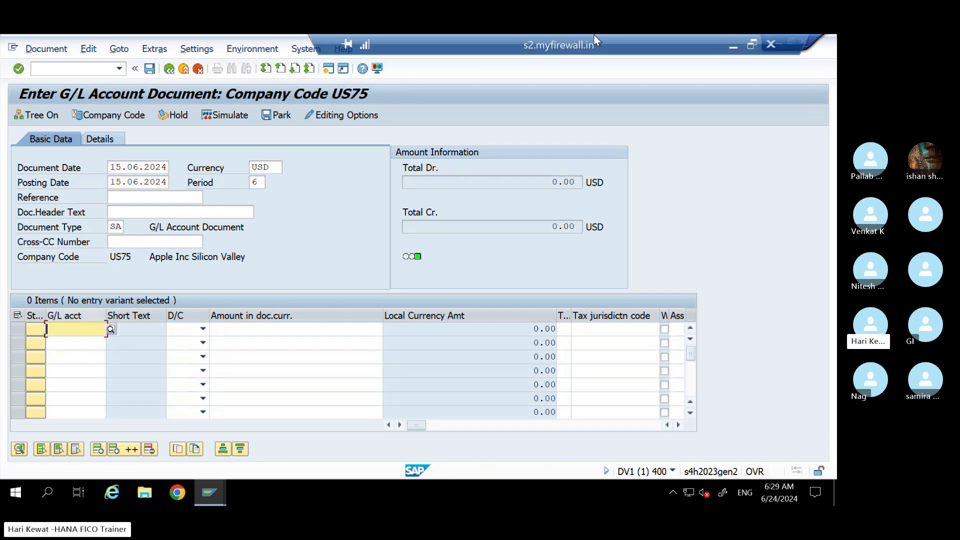
pyautogui.click(729, 48)
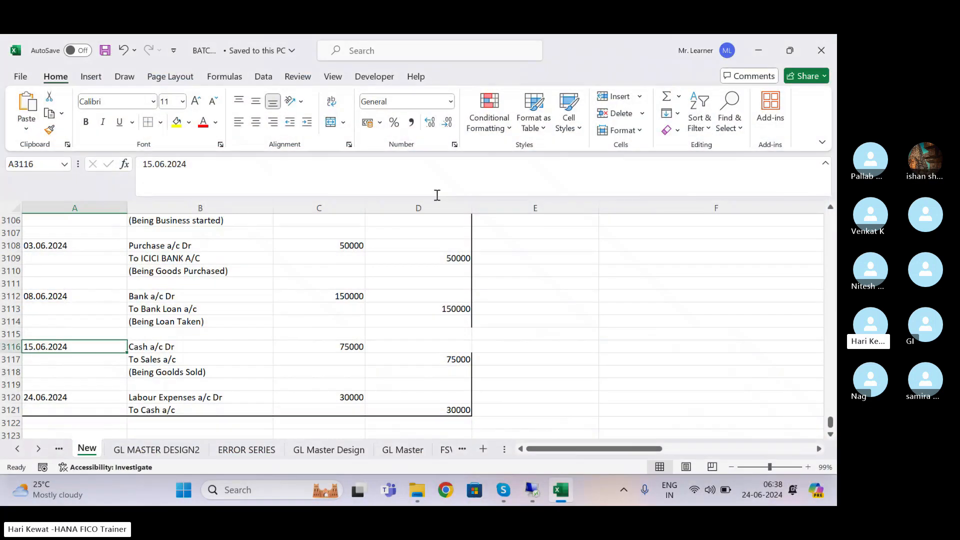
pyautogui.click(172, 341)
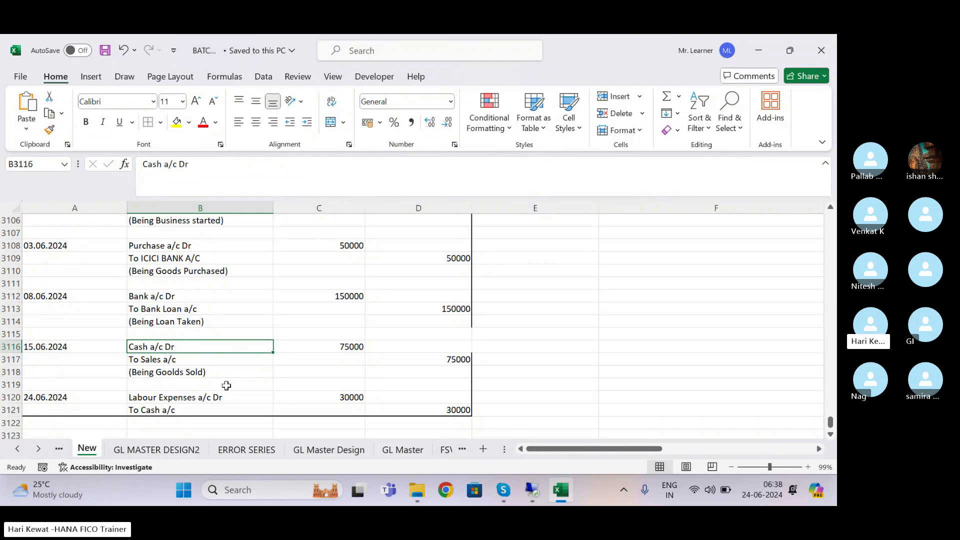
pyautogui.click(527, 491)
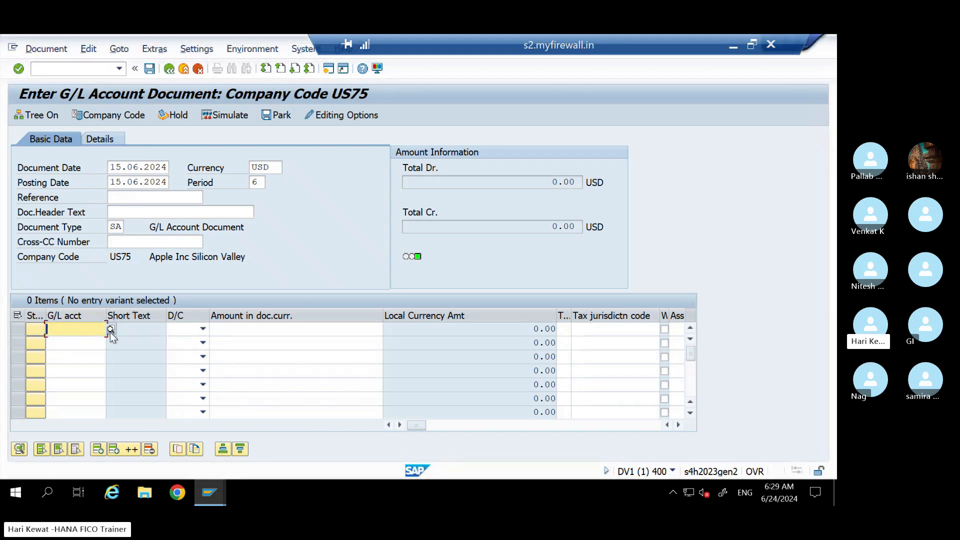
pyautogui.click(110, 329)
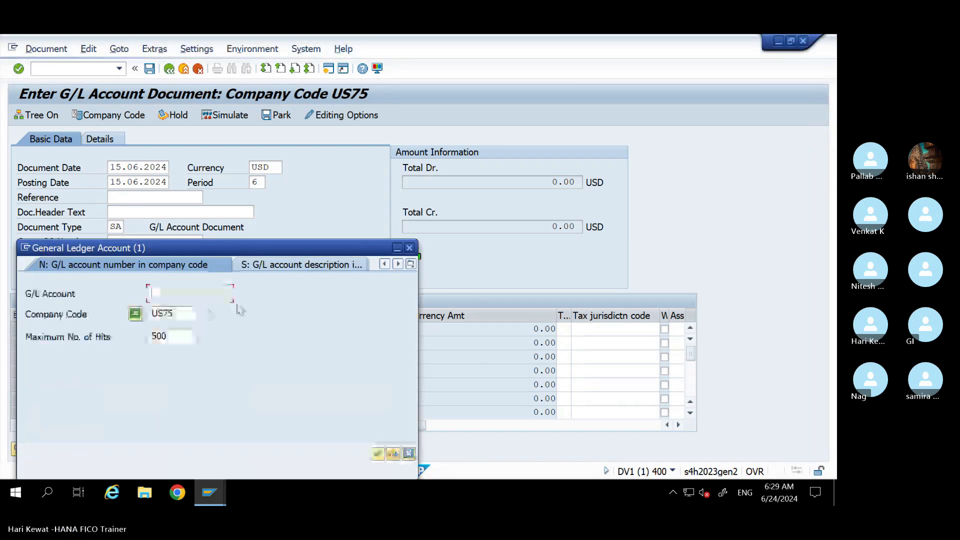
pyautogui.press('Return')
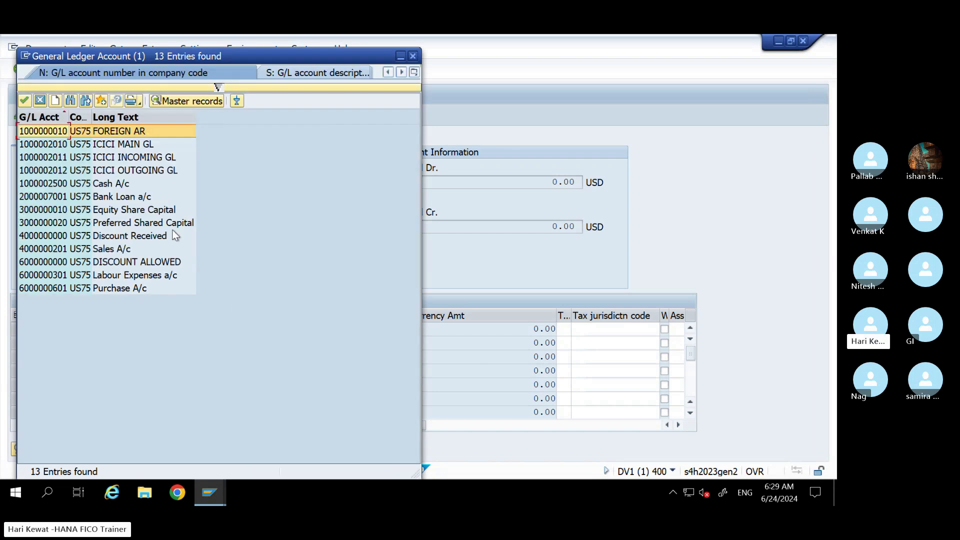
pyautogui.doubleClick(112, 187)
pyautogui.click(201, 329)
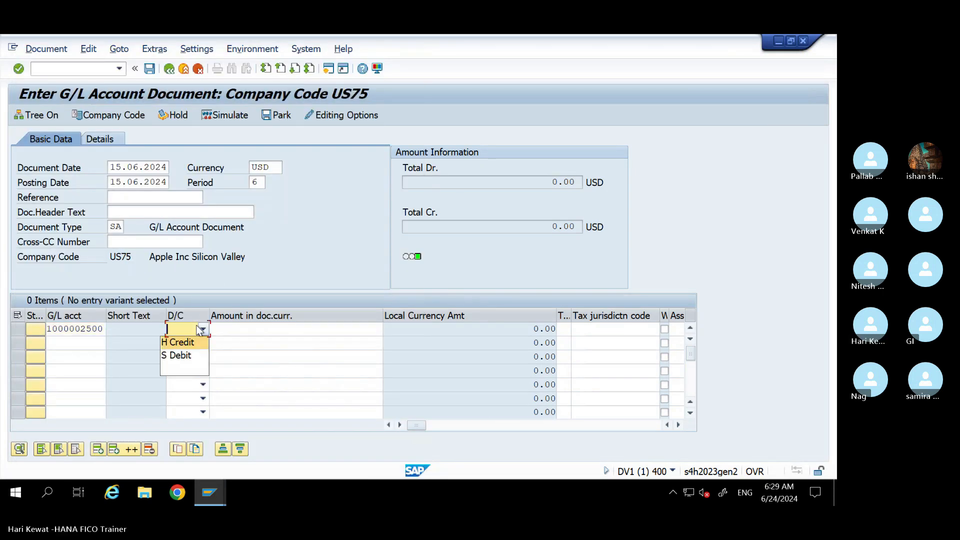
pyautogui.click(180, 355)
# - Look up the cash sale amount in the workbook and enter 75000 as the Cash A/c line's document-currency amount
pyautogui.click(270, 332)
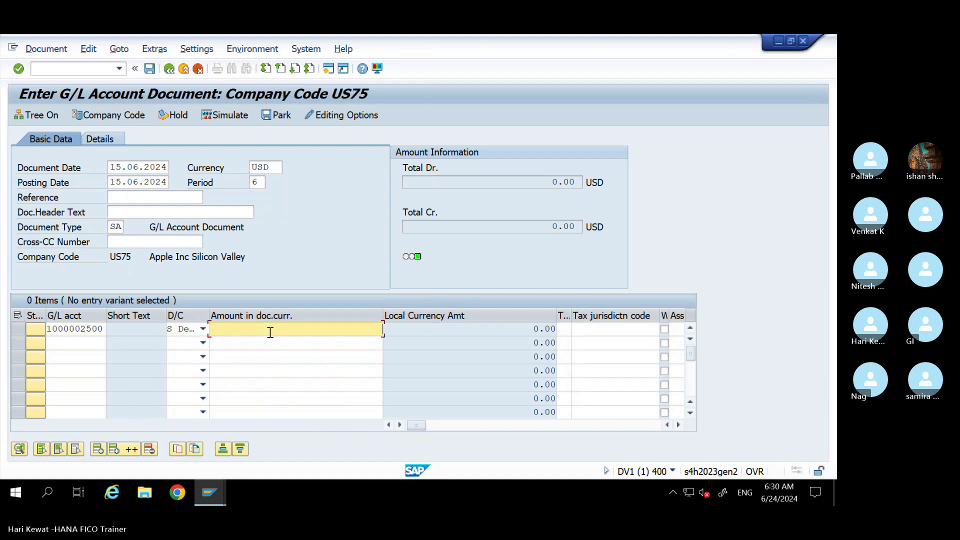
pyautogui.moveTo(665, 36)
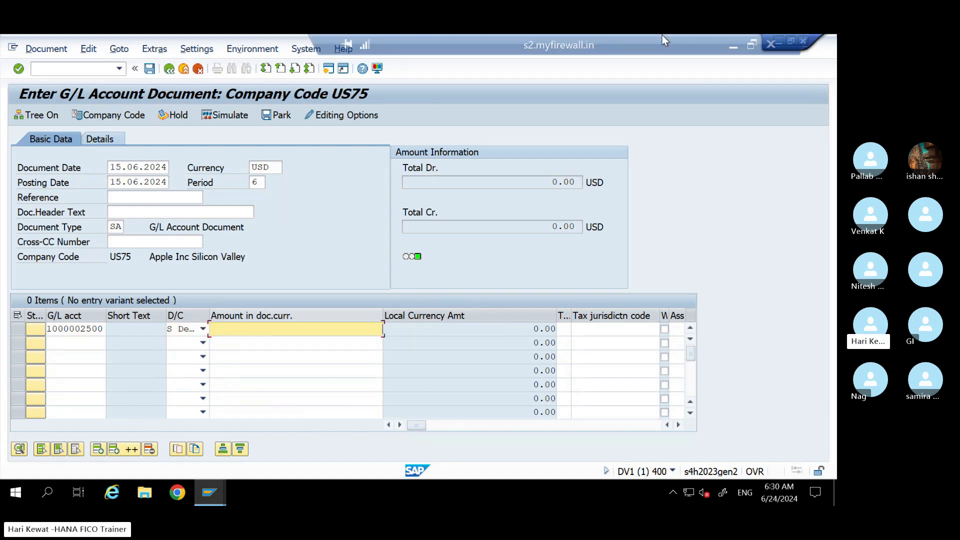
pyautogui.click(733, 45)
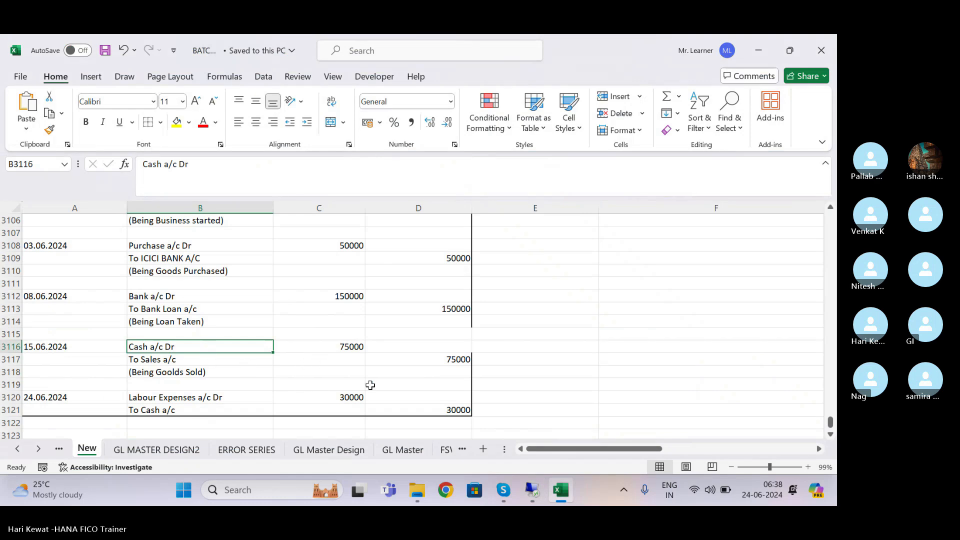
pyautogui.click(531, 490)
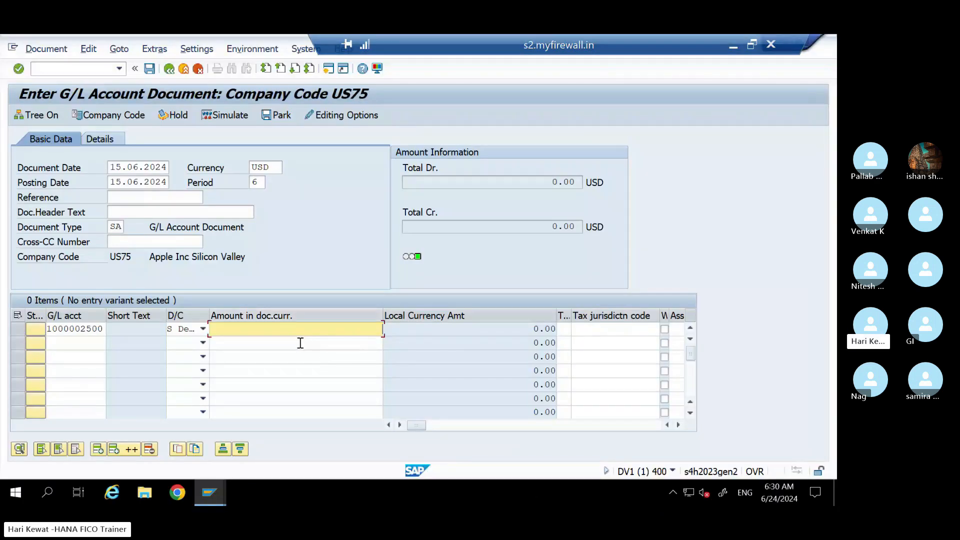
pyautogui.write('5')
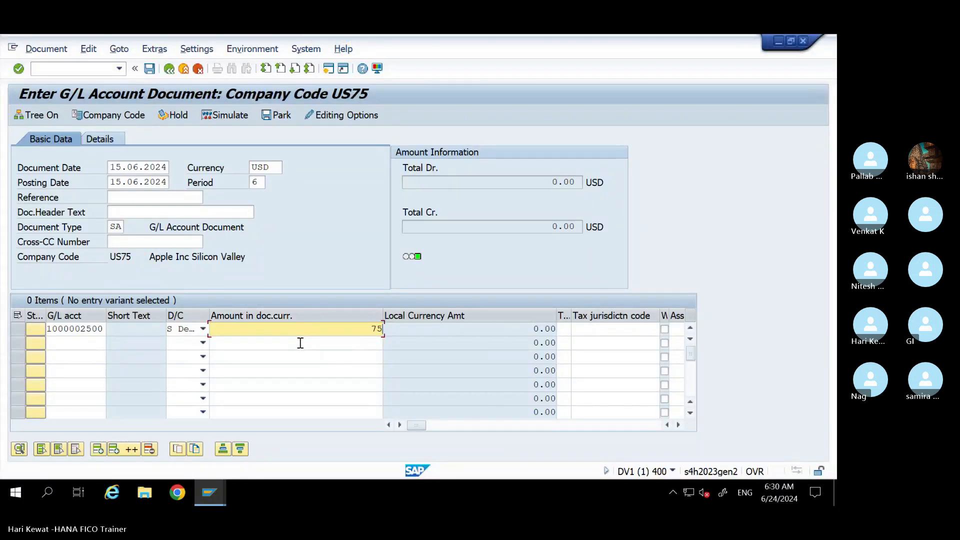
pyautogui.write('0000')
pyautogui.press('BackSpace')
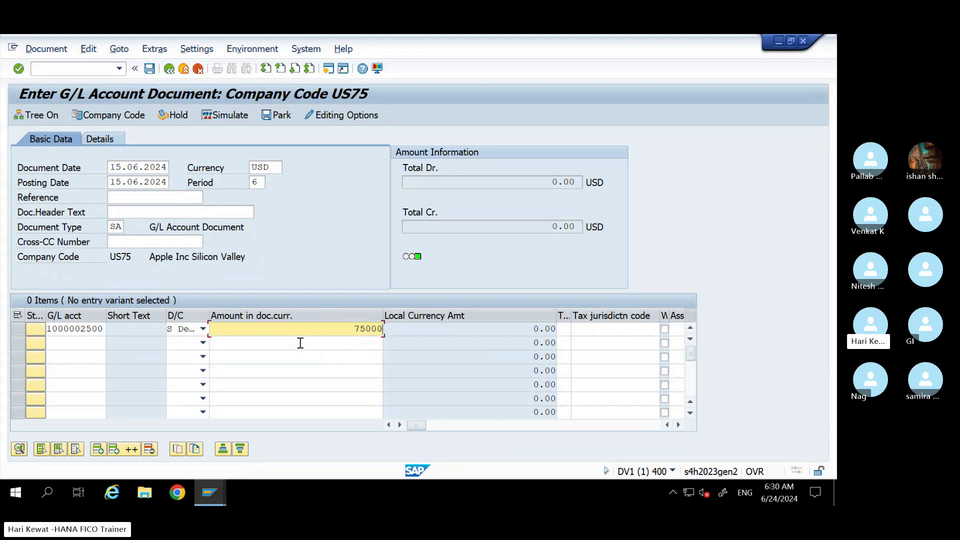
# - Add Sales A/c as the second line item and set it to H Credit
pyautogui.click(70, 343)
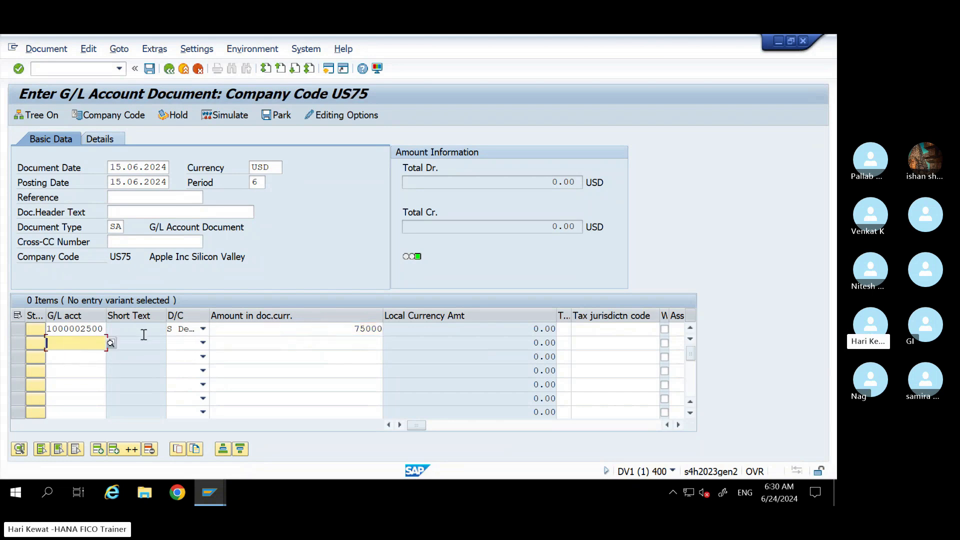
pyautogui.click(111, 343)
pyautogui.press('Return')
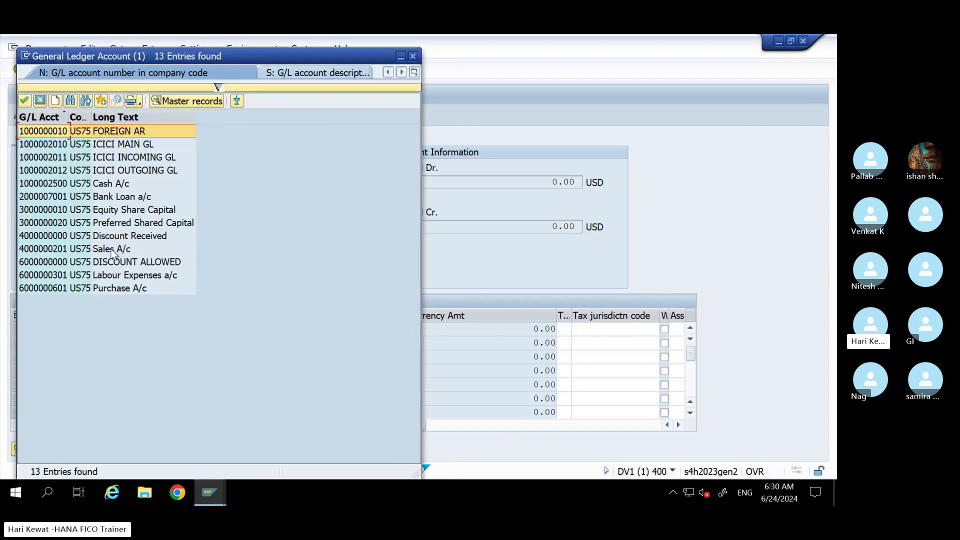
pyautogui.doubleClick(111, 253)
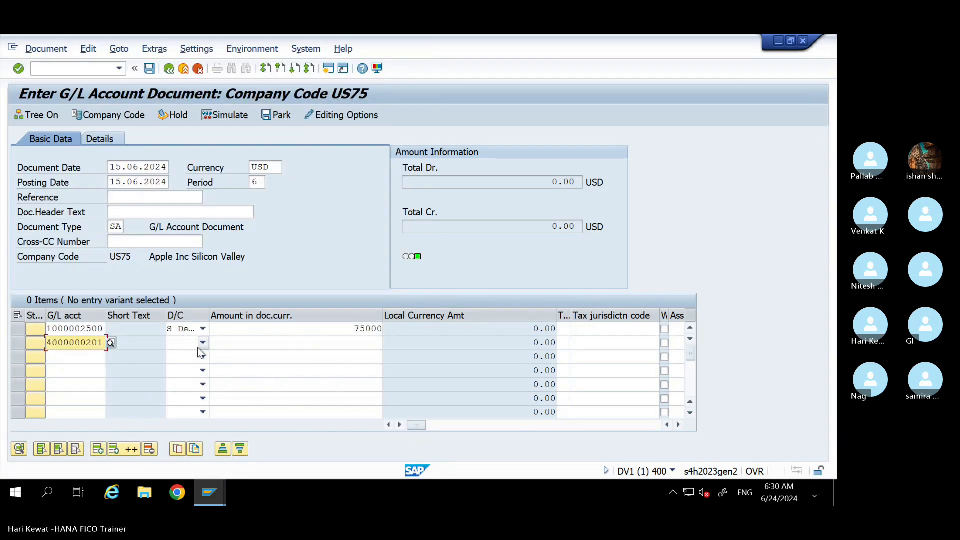
pyautogui.click(202, 350)
pyautogui.click(202, 345)
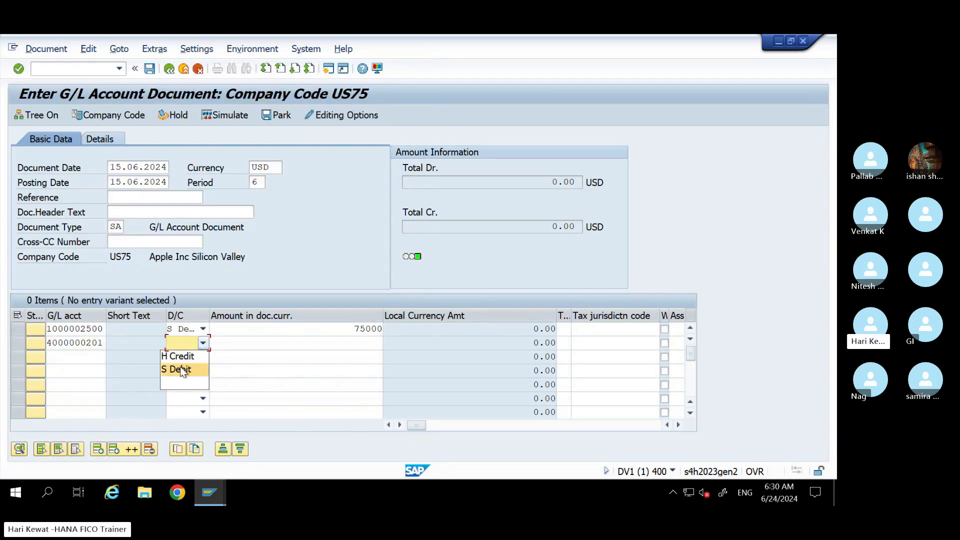
pyautogui.click(184, 356)
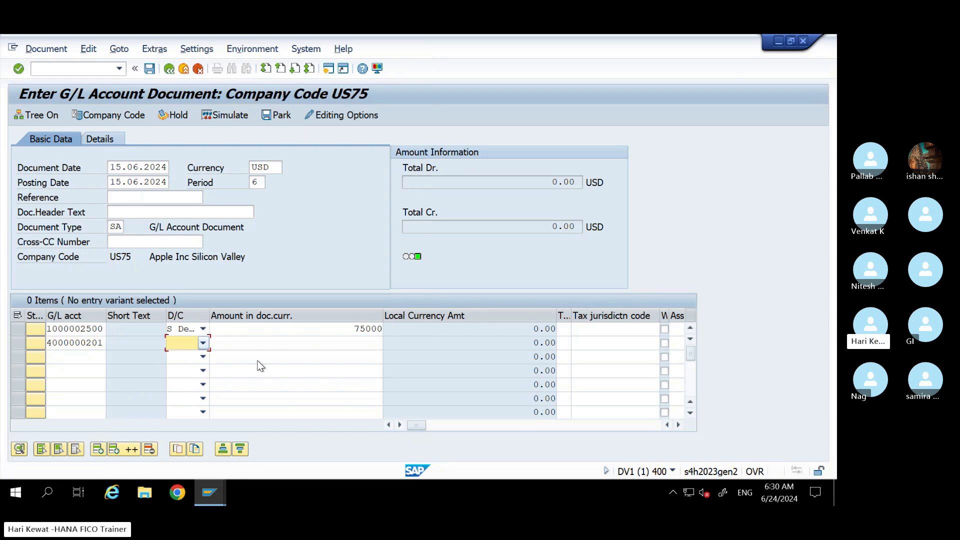
# - Enter 75000 as the Sales A/c line's document-currency amount and validate the line items
pyautogui.click(368, 344)
pyautogui.write('75000')
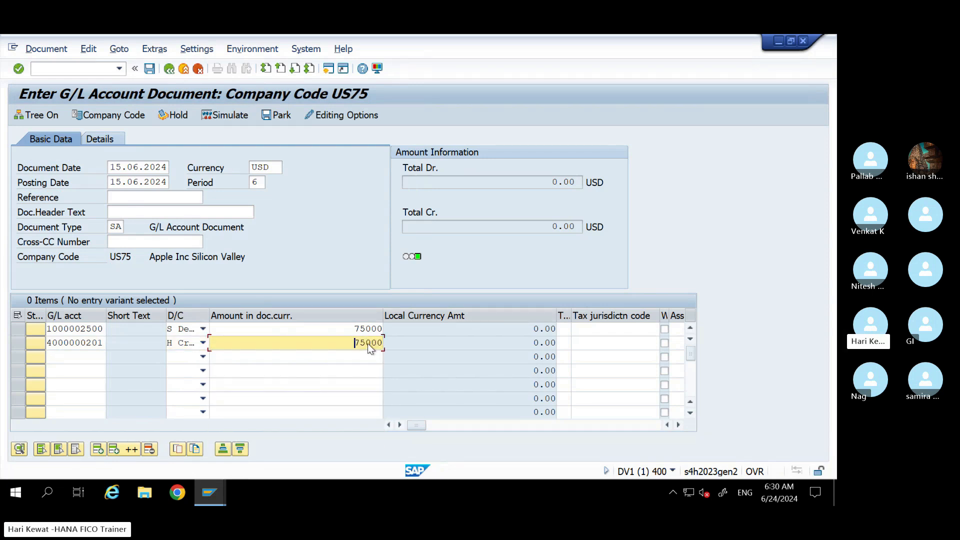
pyautogui.press('Return')
pyautogui.press('Return')
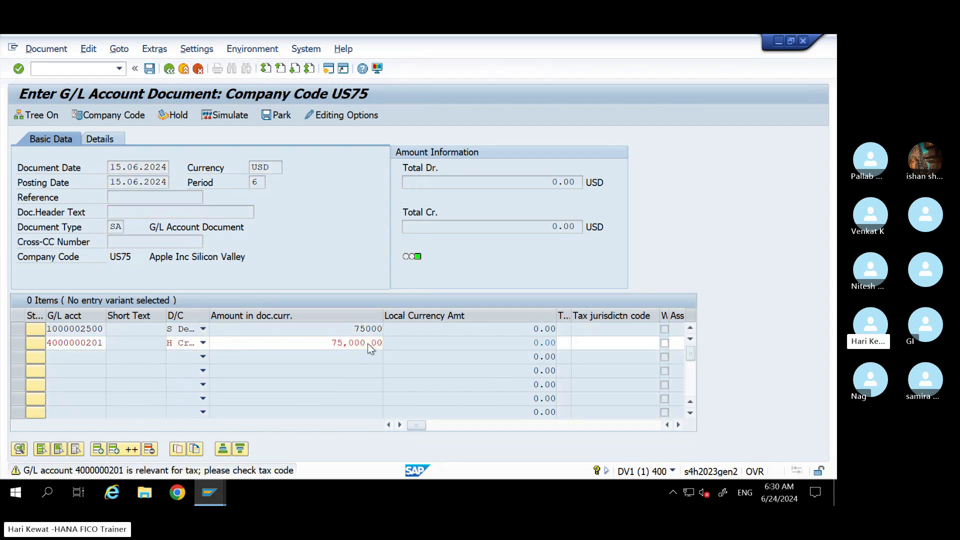
# - Assign the marketing department cost center US75NM0300 to the Sales A/c line and validate the line items
pyautogui.press('Tab')
pyautogui.press('Tab')
pyautogui.press('Tab')
pyautogui.press('Tab')
pyautogui.press('Tab')
pyautogui.press('Tab')
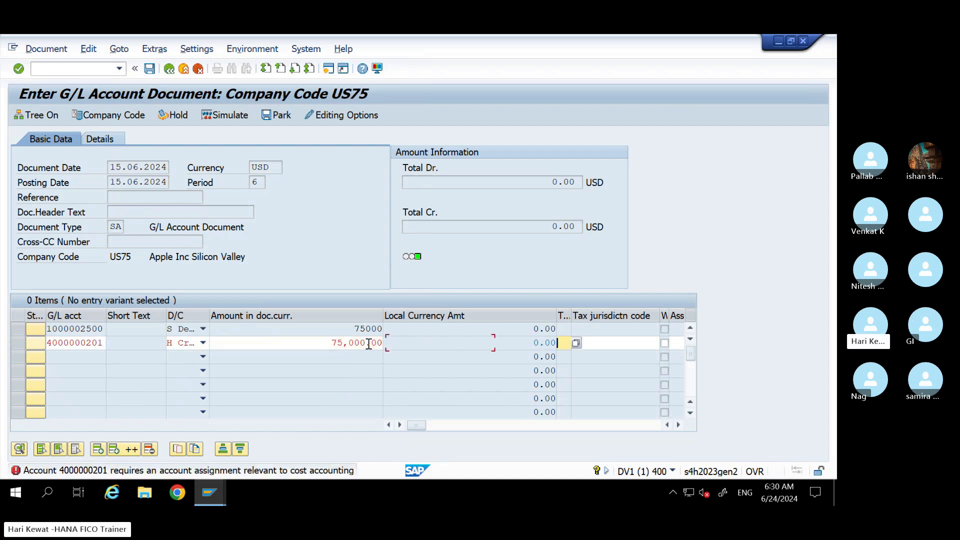
pyautogui.press('Tab')
pyautogui.press('Tab')
pyautogui.press('Tab')
pyautogui.press('Tab')
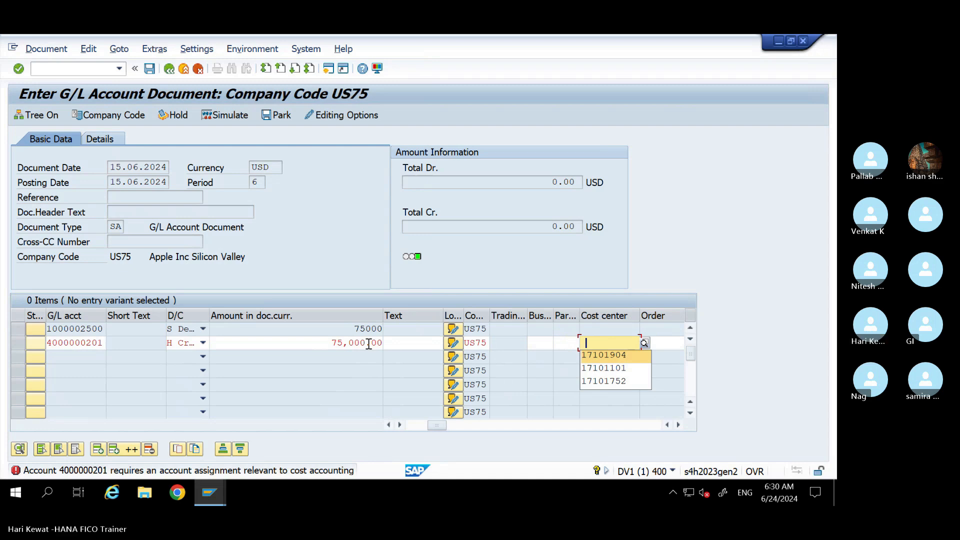
pyautogui.click(645, 342)
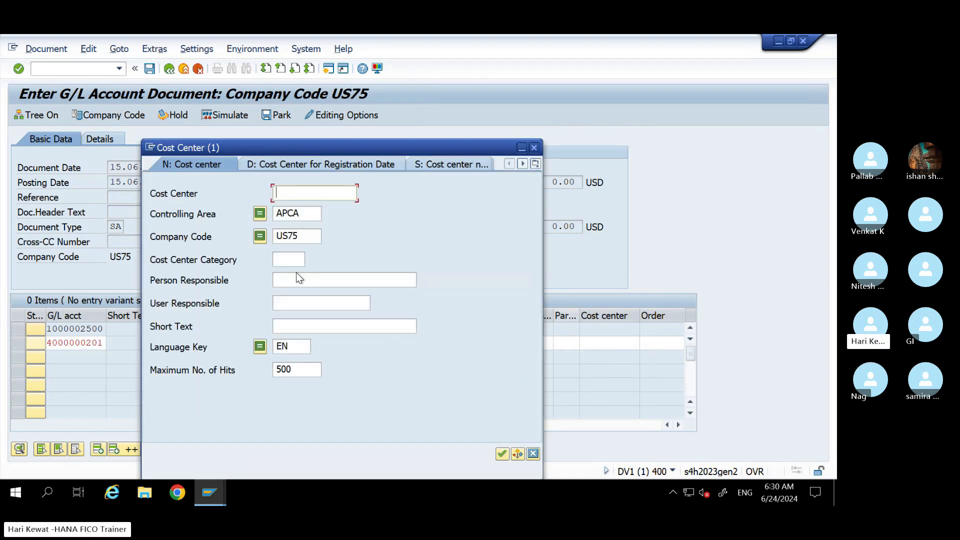
pyautogui.press('Return')
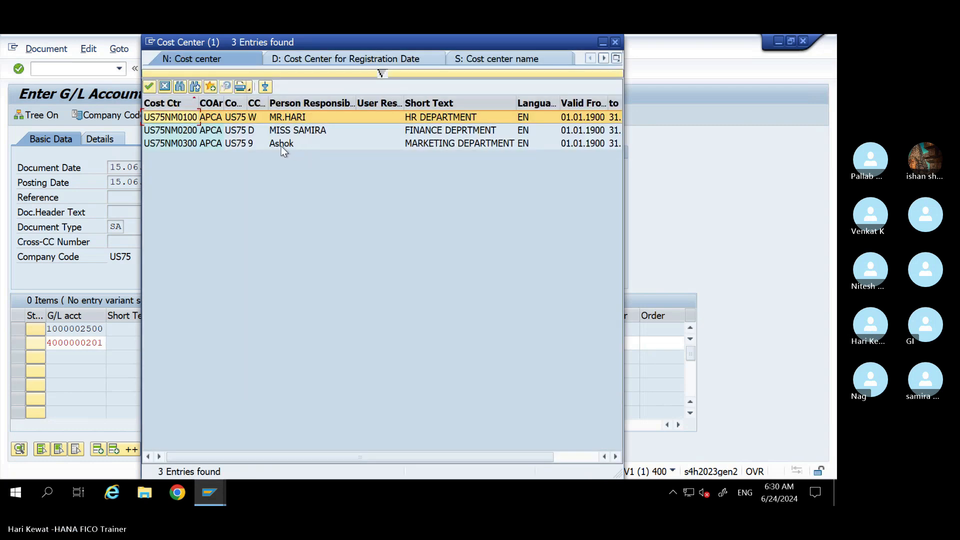
pyautogui.doubleClick(287, 141)
pyautogui.press('Return')
pyautogui.press('Return')
pyautogui.press('Return')
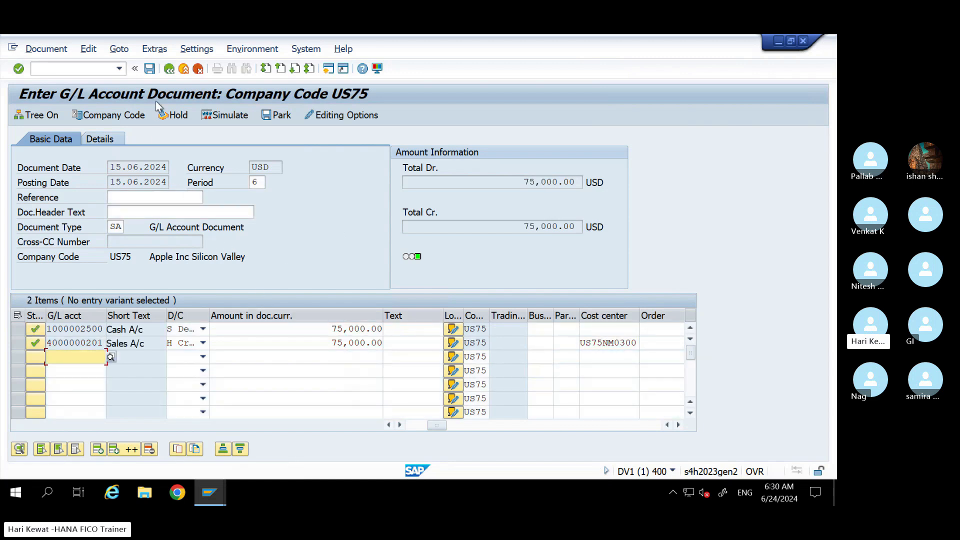
# - Post the cash sale document and switch to the Excel workbook for the 24.06.2024 labour expenses entry
pyautogui.click(151, 69)
pyautogui.press('Return')
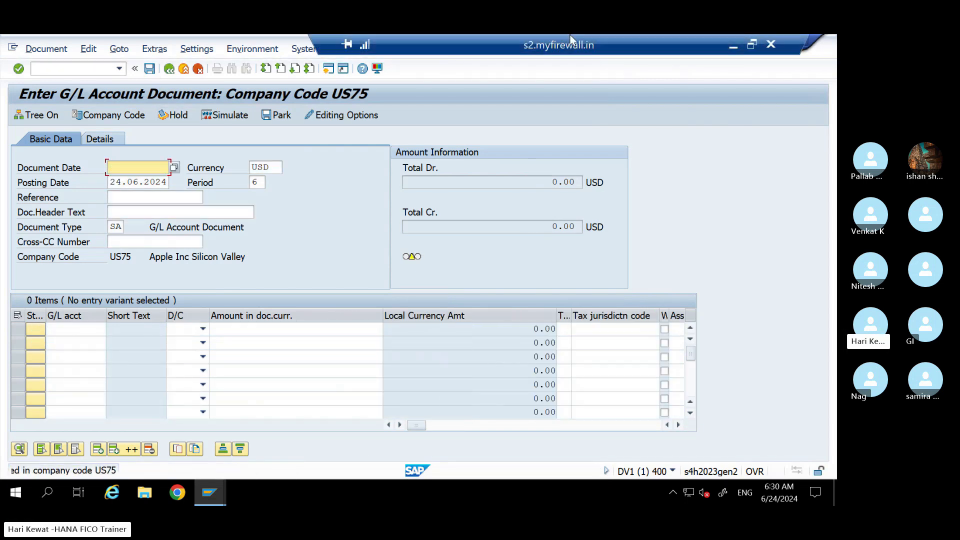
pyautogui.click(731, 48)
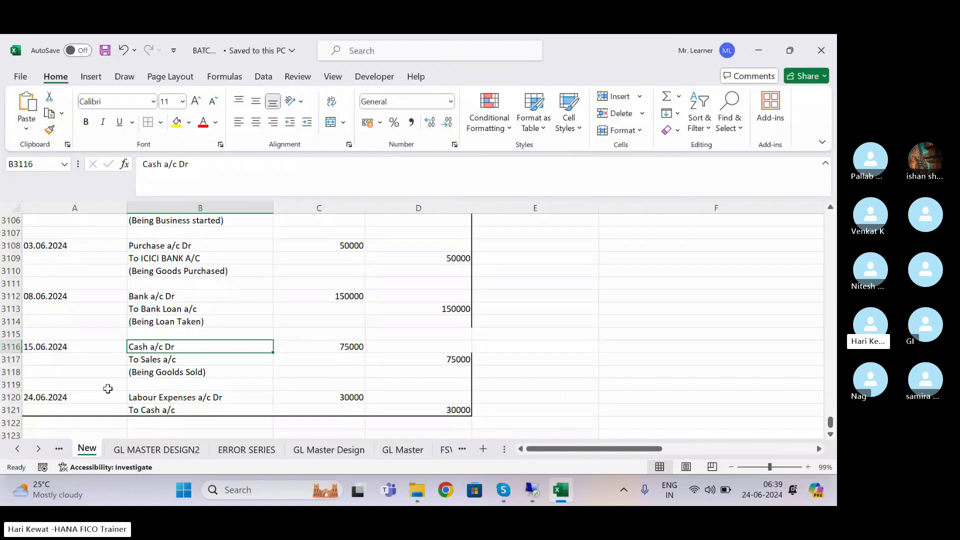
pyautogui.click(61, 395)
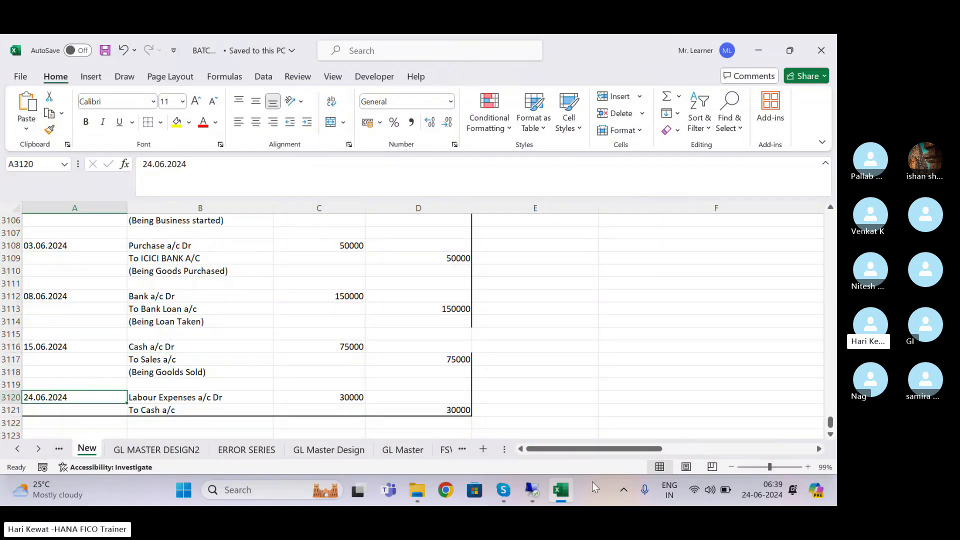
# - Return to the SAP G/L document entry and set the new document's date to 24.06.2024
pyautogui.click(532, 493)
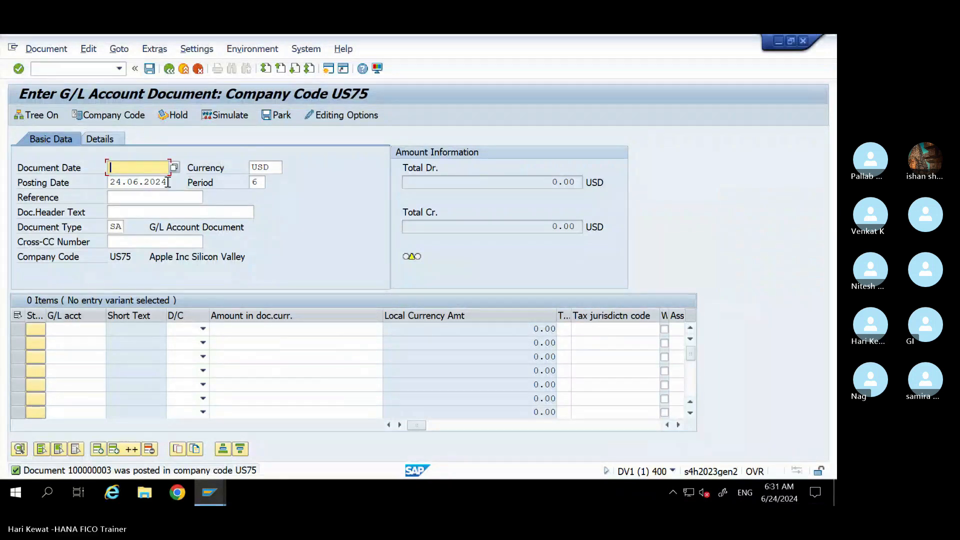
pyautogui.moveTo(167, 183); pyautogui.dragTo(114, 183)
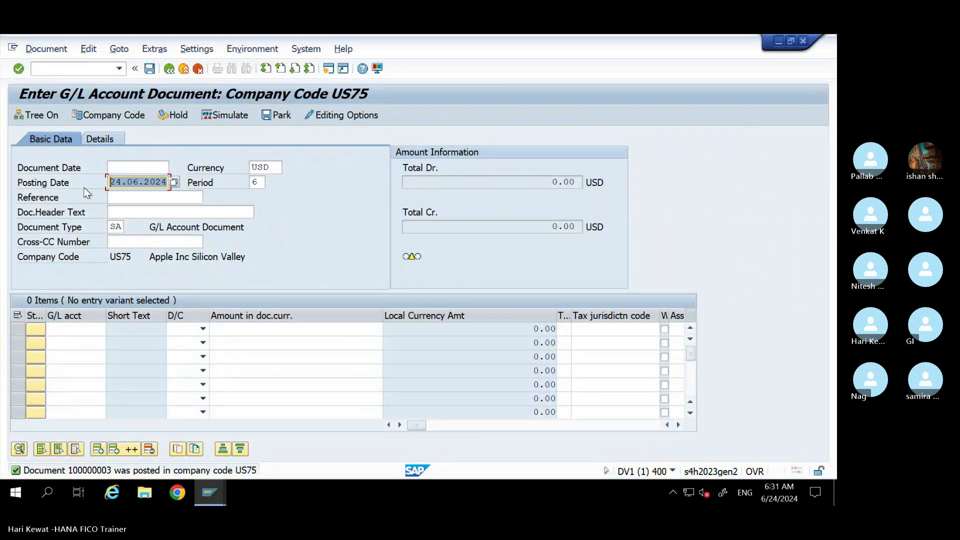
pyautogui.click(128, 169)
pyautogui.write('24.06.2024')
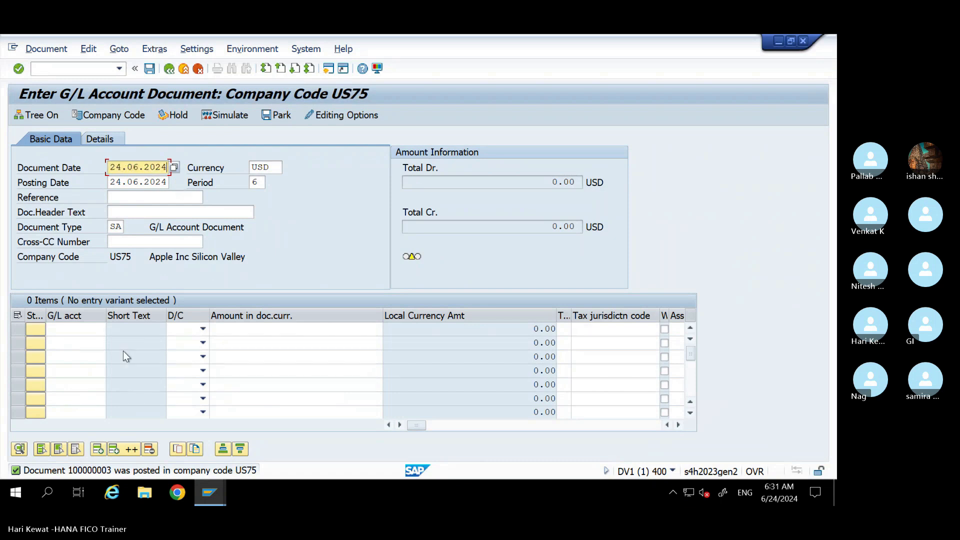
# - Look up Labour Expenses a/c for the first line item and Cash A/c for the second
pyautogui.click(85, 330)
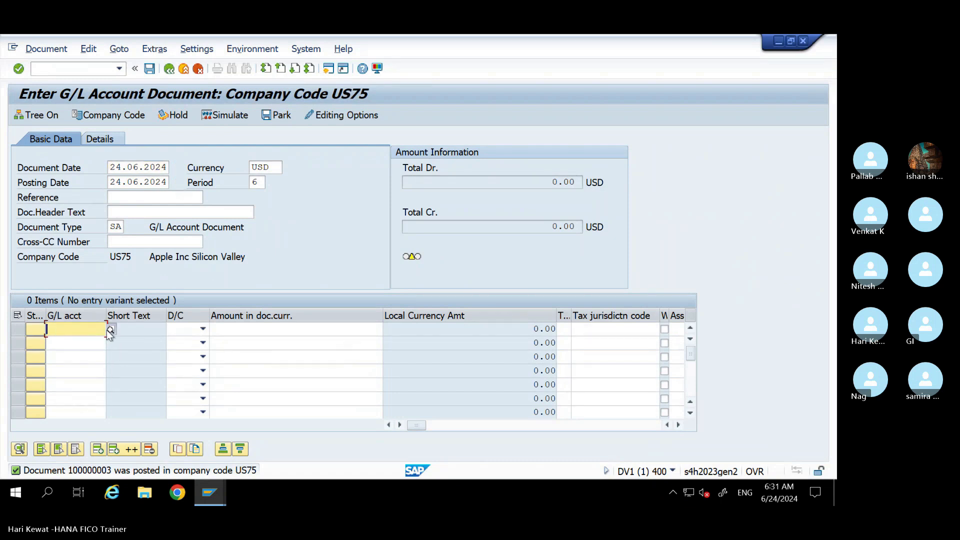
pyautogui.click(109, 330)
pyautogui.press('Return')
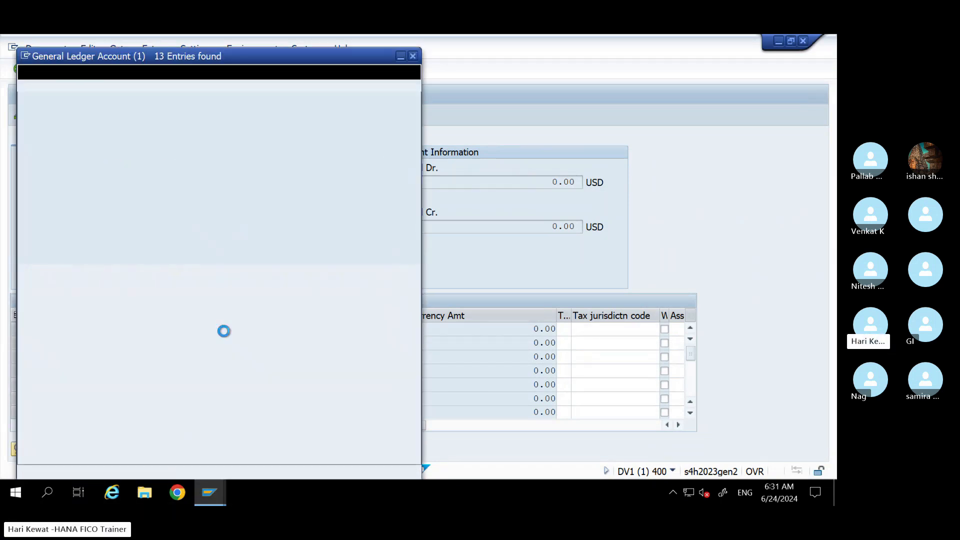
pyautogui.doubleClick(136, 276)
pyautogui.click(85, 342)
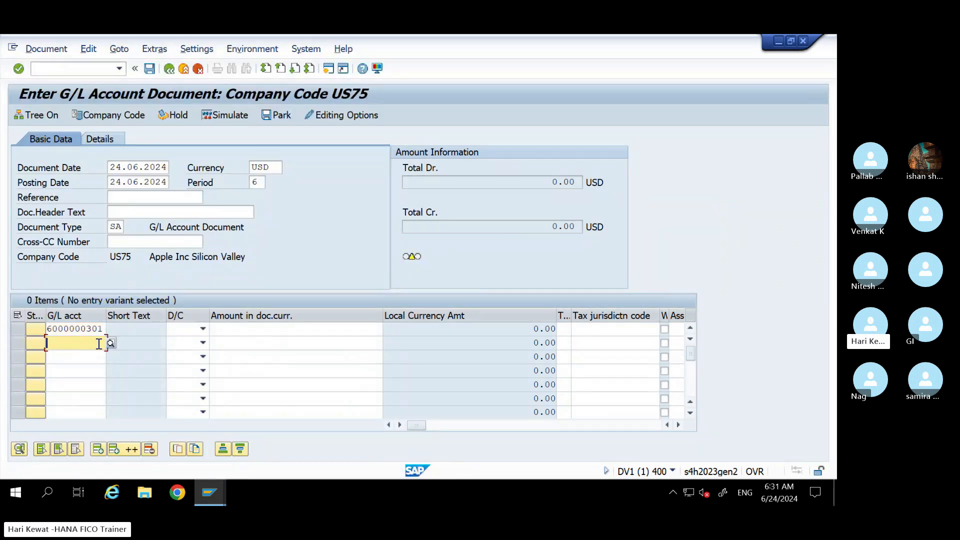
pyautogui.click(112, 344)
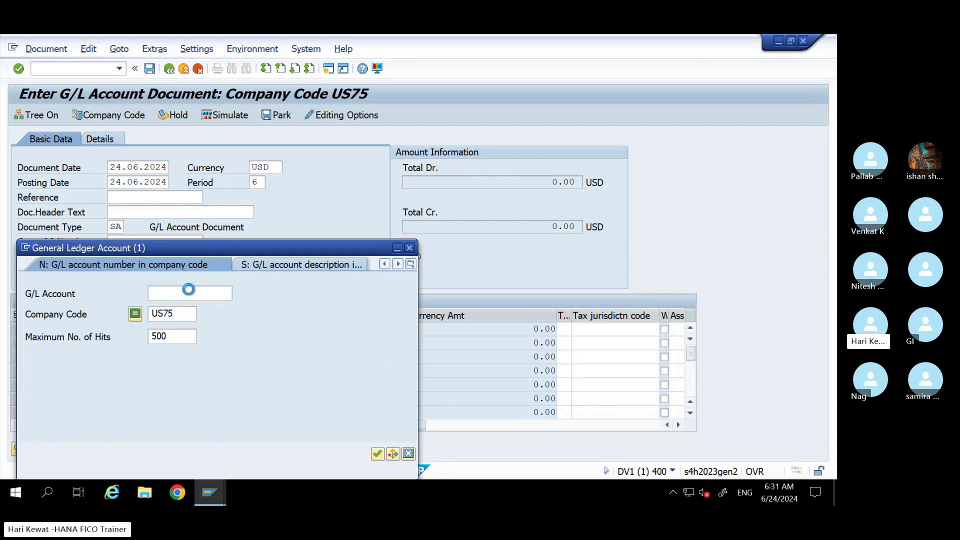
pyautogui.press('Return')
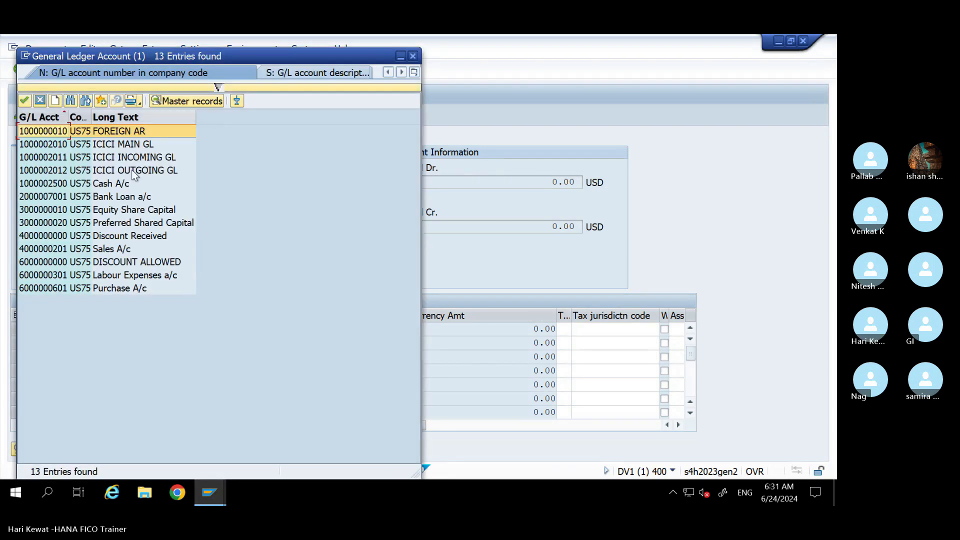
pyautogui.click(114, 184)
pyautogui.doubleClick(113, 184)
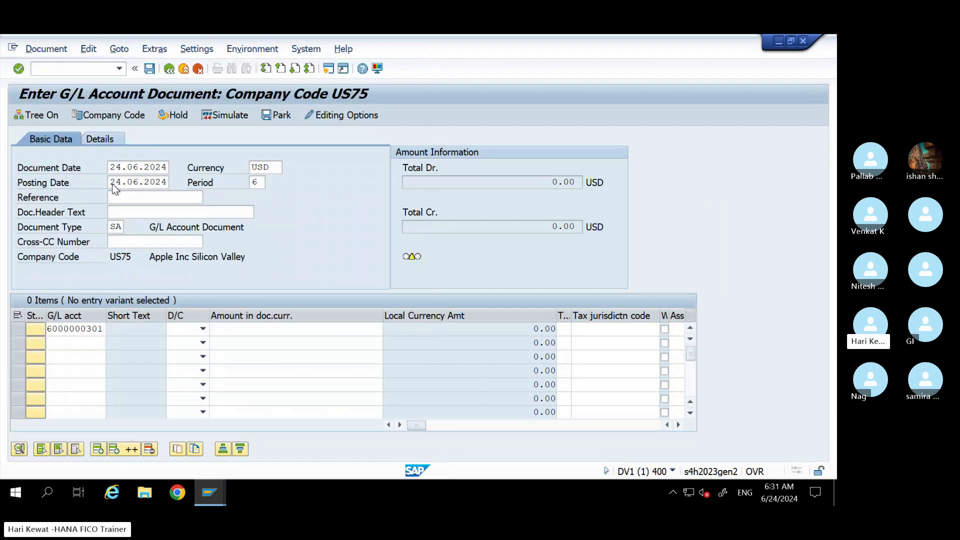
# - Set the Labour Expenses line to S Debit and the Cash A/c line to H Credit
pyautogui.click(201, 331)
pyautogui.click(200, 356)
pyautogui.click(203, 344)
pyautogui.click(173, 356)
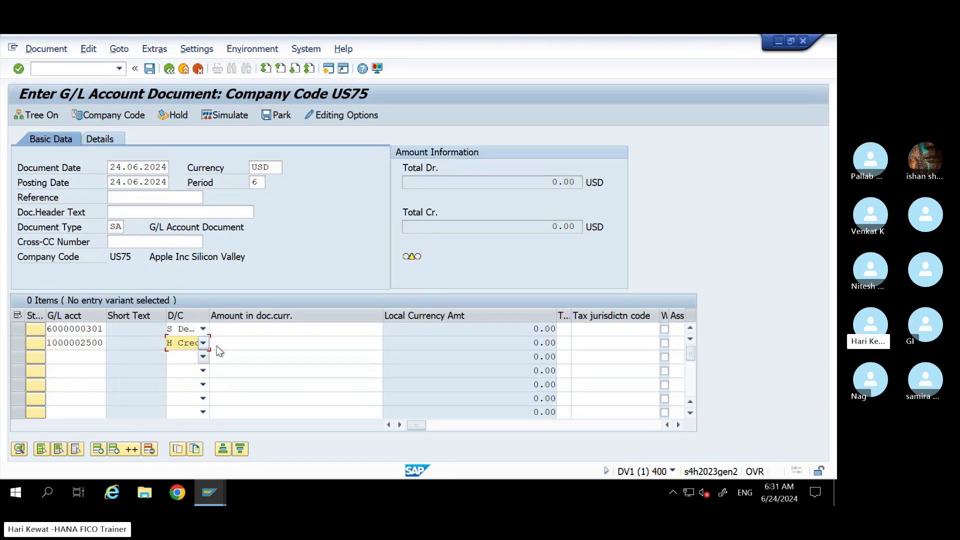
# - Check the entry in the workbook, enter 30000 as the document-currency amount on both lines, and validate them
pyautogui.click(257, 329)
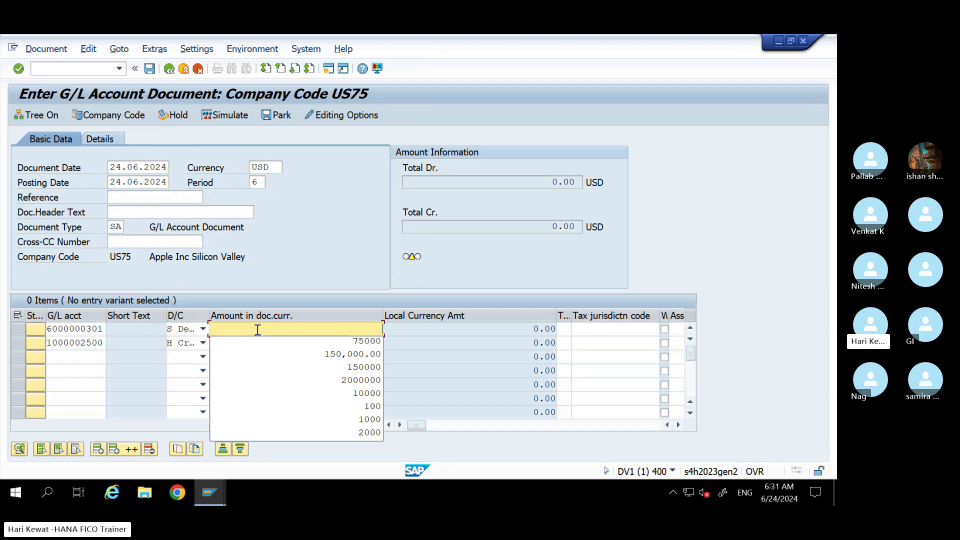
pyautogui.click(731, 41)
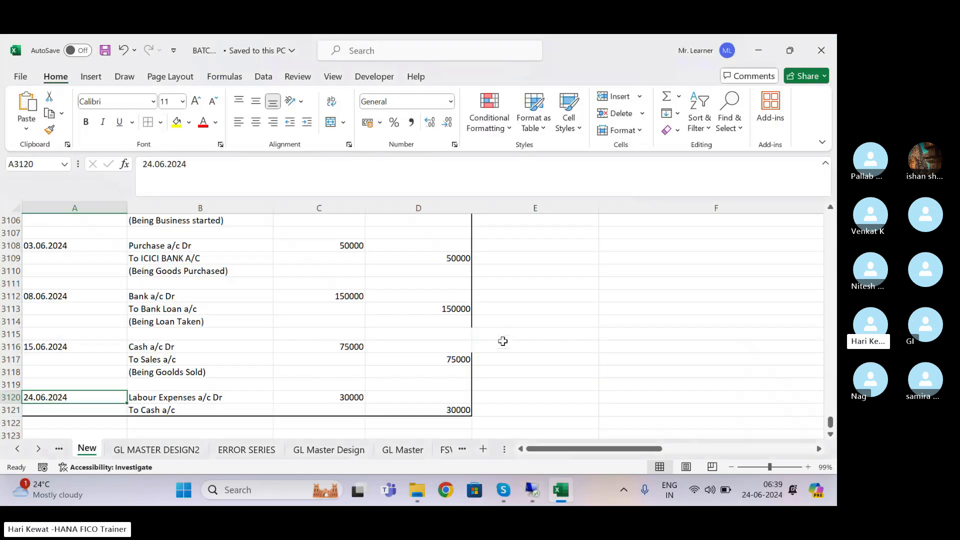
pyautogui.click(539, 483)
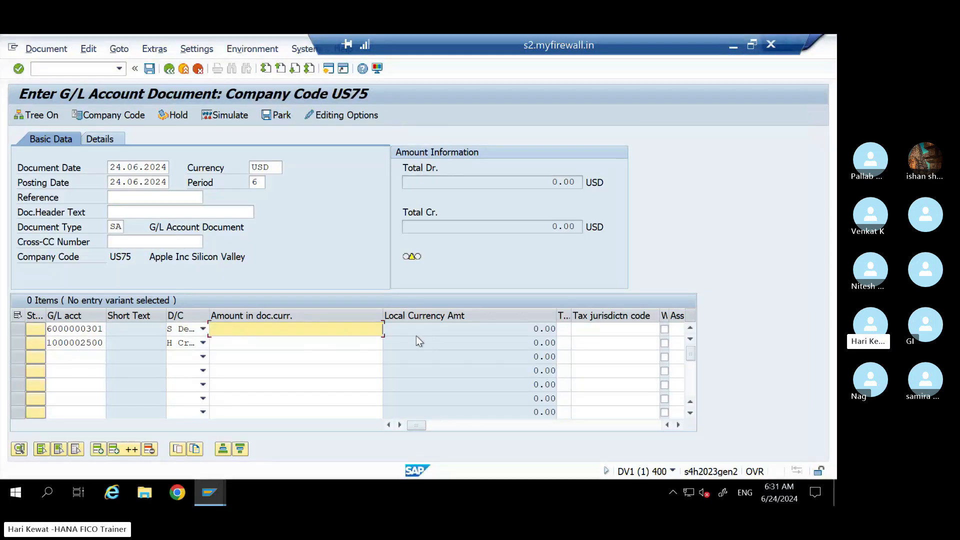
pyautogui.click(371, 342)
pyautogui.write('3000')
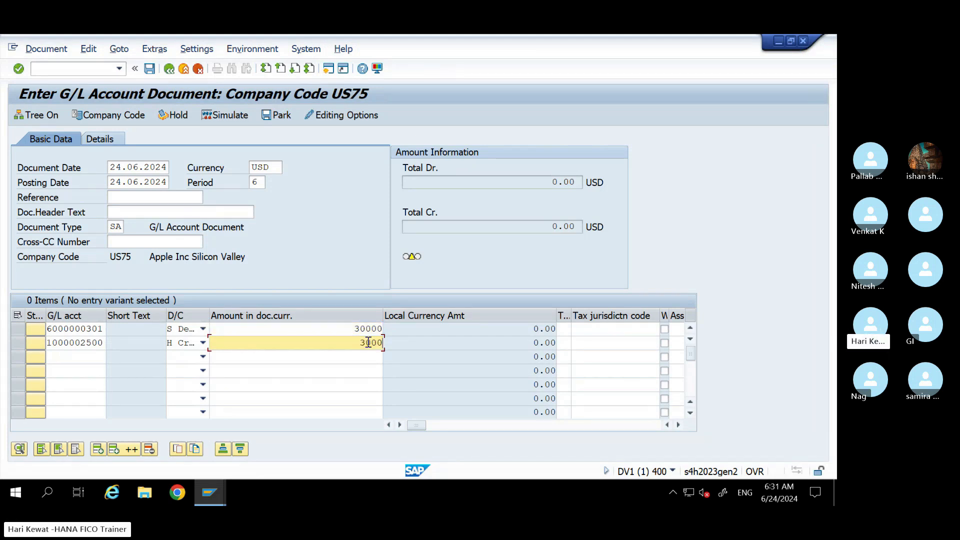
pyautogui.write('0')
pyautogui.press('Return')
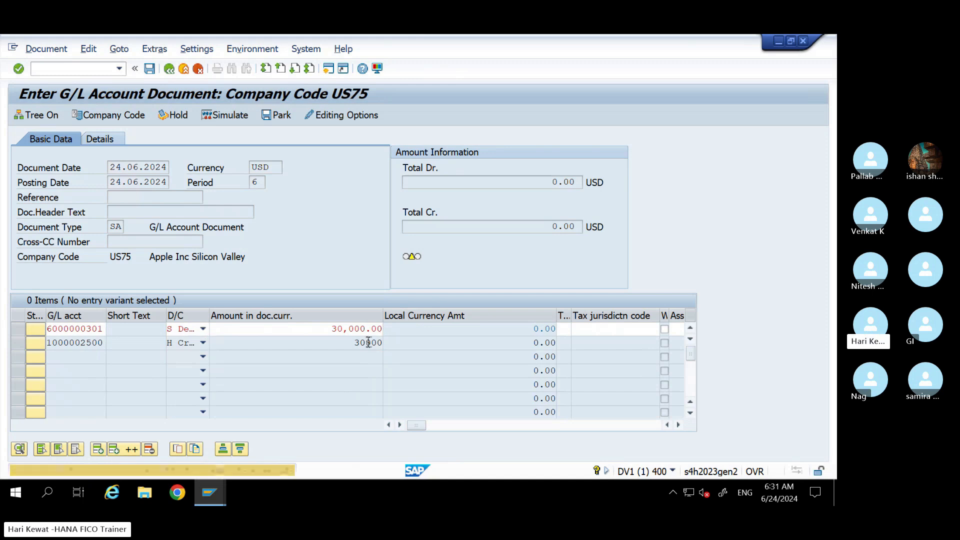
# - Assign cost center US75NM0300 to the Labour Expenses line and post the document
pyautogui.click(588, 327)
pyautogui.press('Tab')
pyautogui.press('Tab')
pyautogui.press('Tab')
pyautogui.press('Tab')
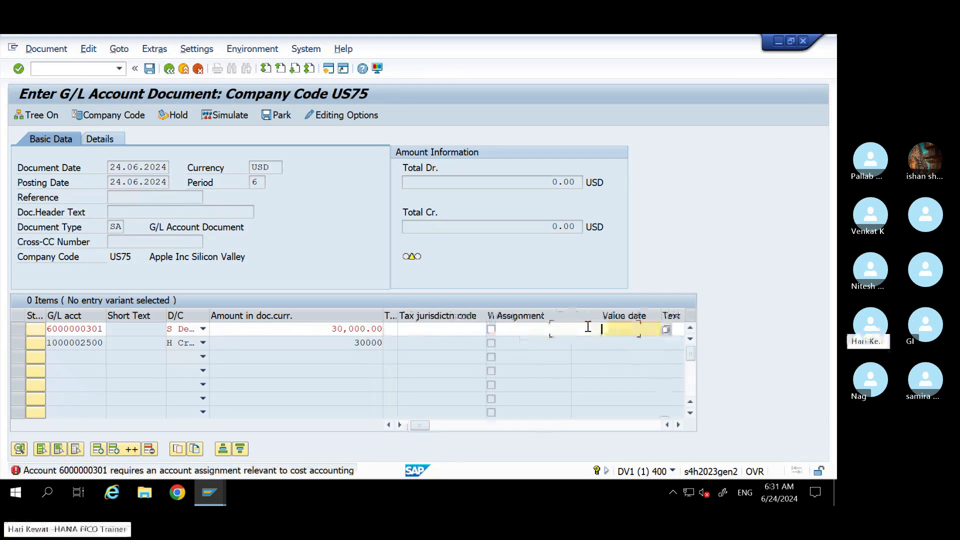
pyautogui.press('Tab')
pyautogui.press('Tab')
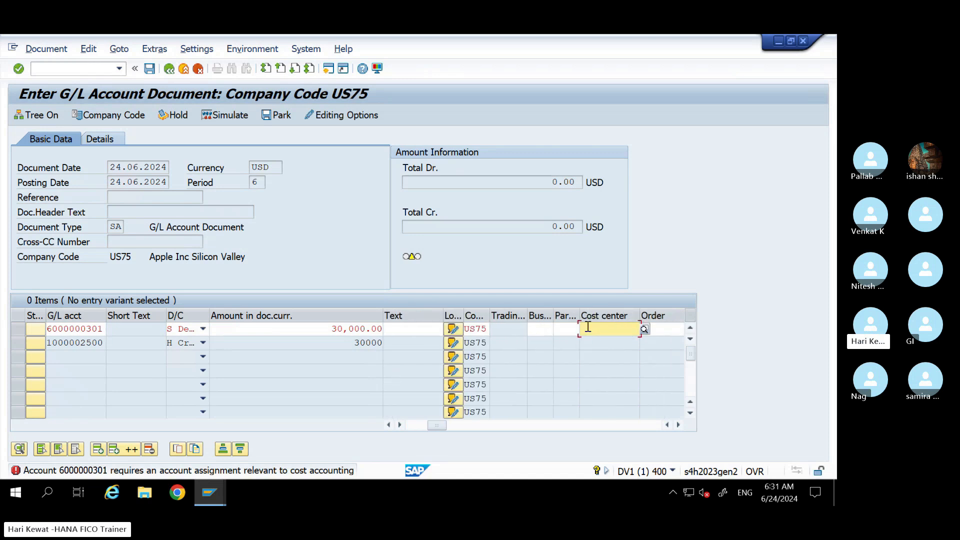
pyautogui.press('Return')
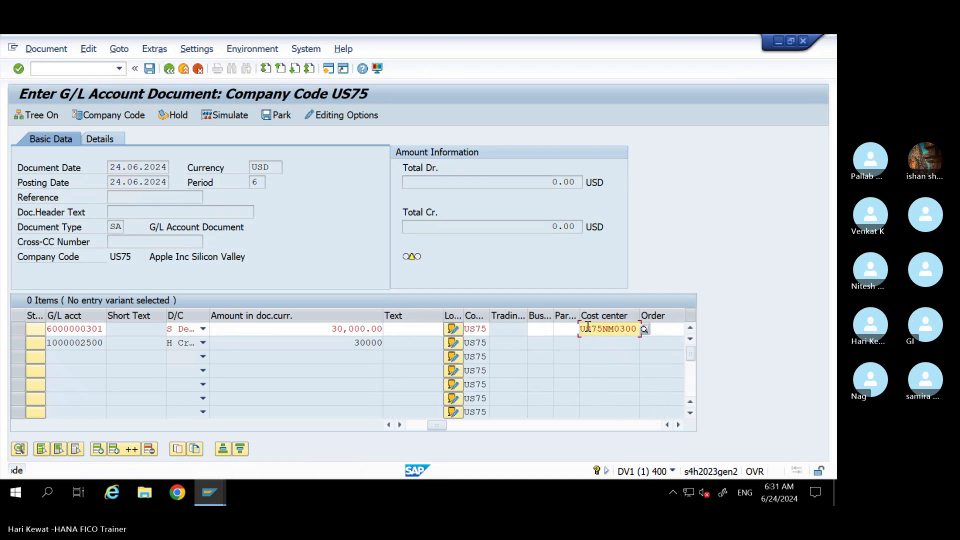
pyautogui.press('Return')
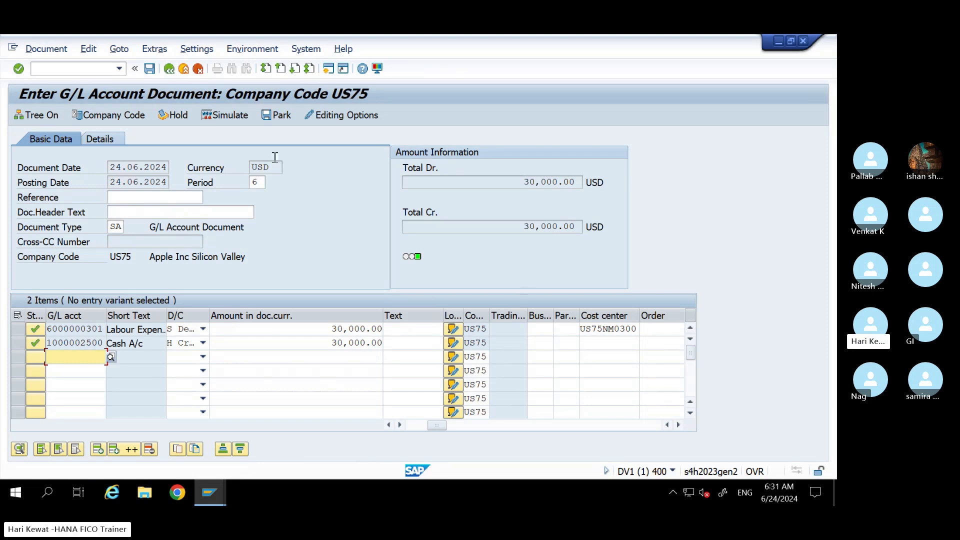
pyautogui.click(150, 69)
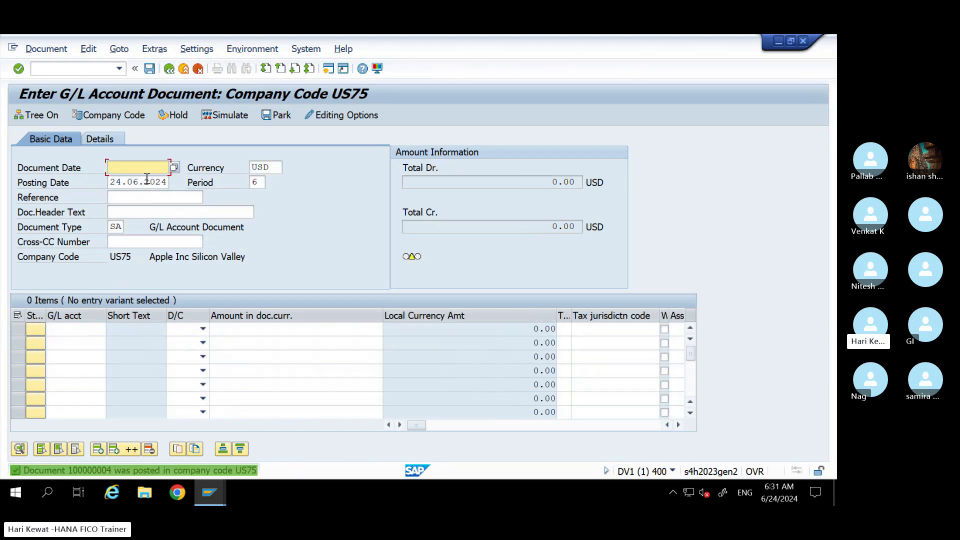
# - Set the document date of the next G/L document to 24.06.2024
pyautogui.click(127, 168)
pyautogui.press('Down')
pyautogui.press('Return')
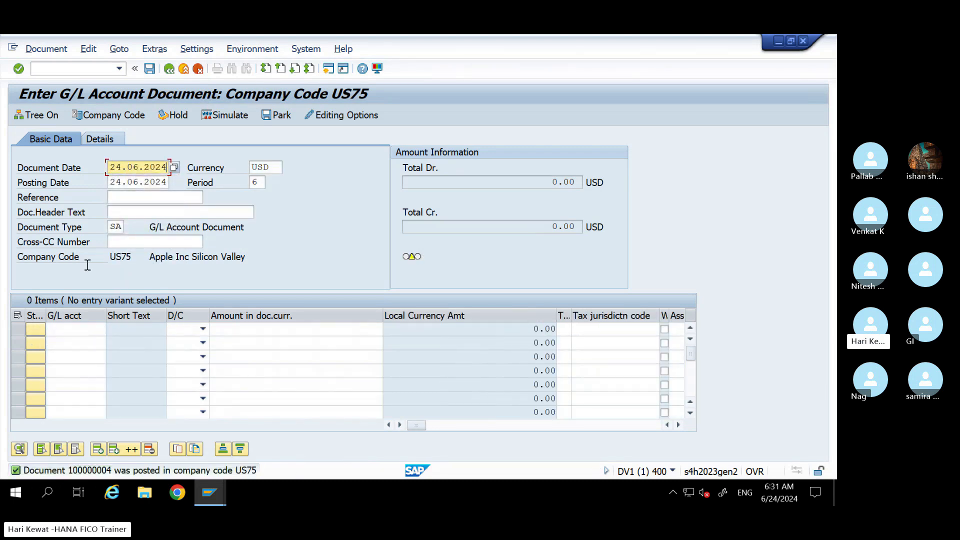
# - Add the ICICI INCOMING GL account as the first line item from the previously used accounts and validate it
pyautogui.click(72, 330)
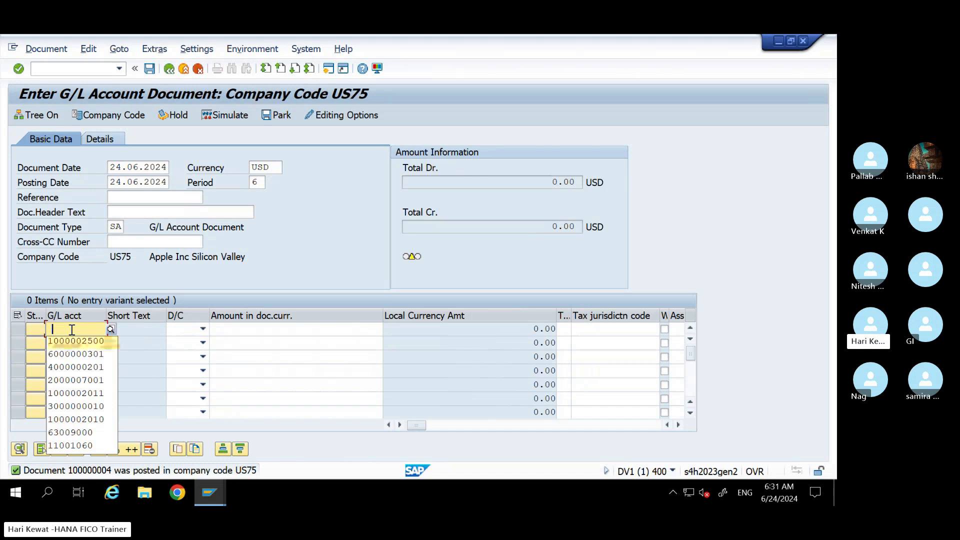
pyautogui.press('Down')
pyautogui.press('Down')
pyautogui.press('Down')
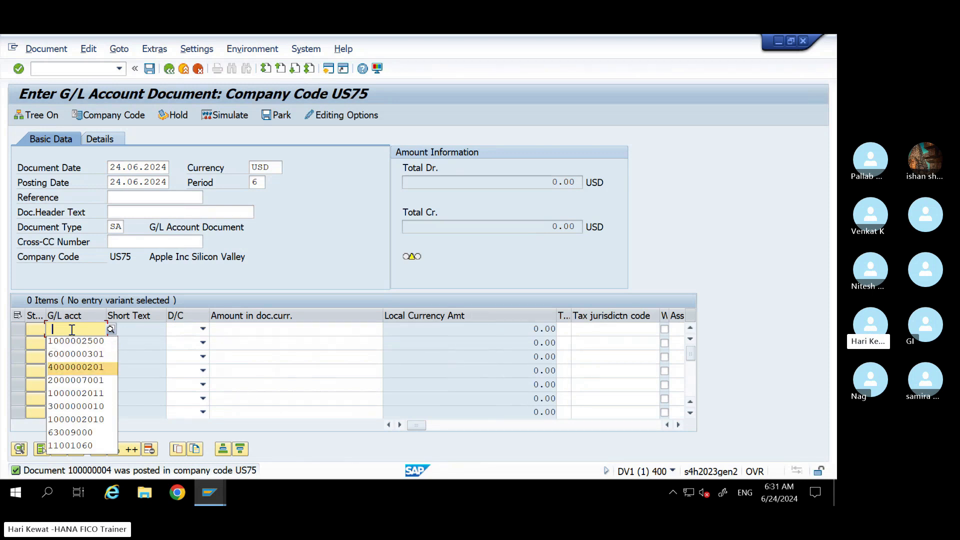
pyautogui.press('Down')
pyautogui.press('Down')
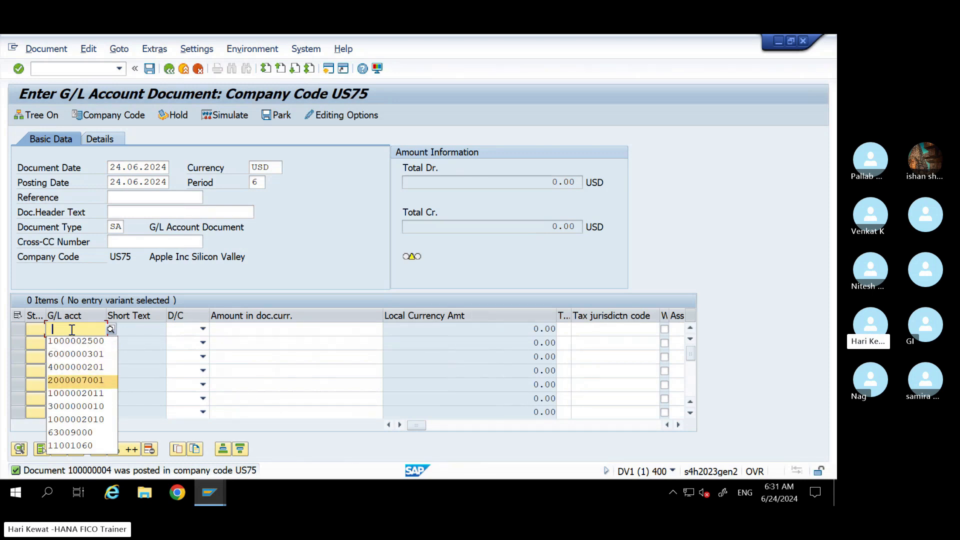
pyautogui.press('Return')
pyautogui.press('Return')
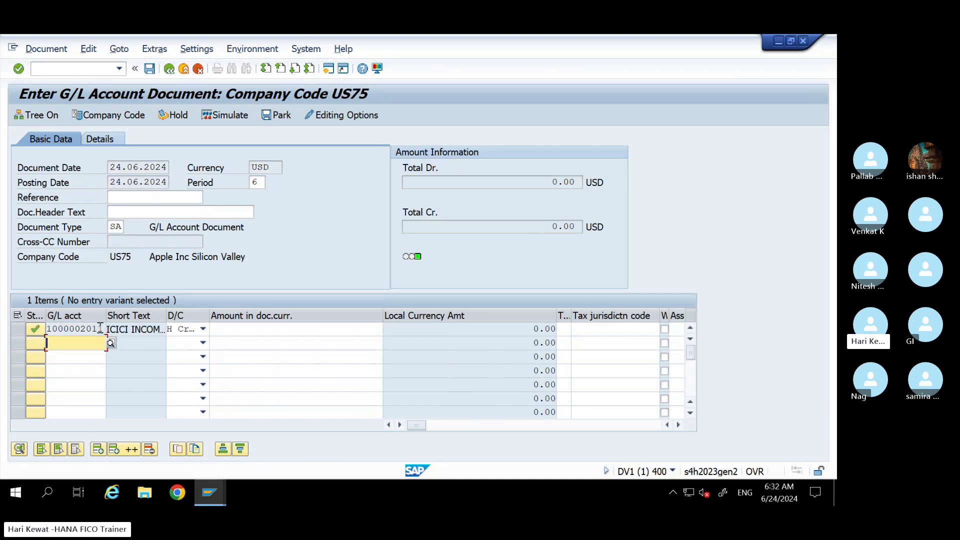
# - Copy the ICICI INCOMING GL account to the second line item and set that line to S Debit
pyautogui.moveTo(100, 329); pyautogui.dragTo(55, 330)
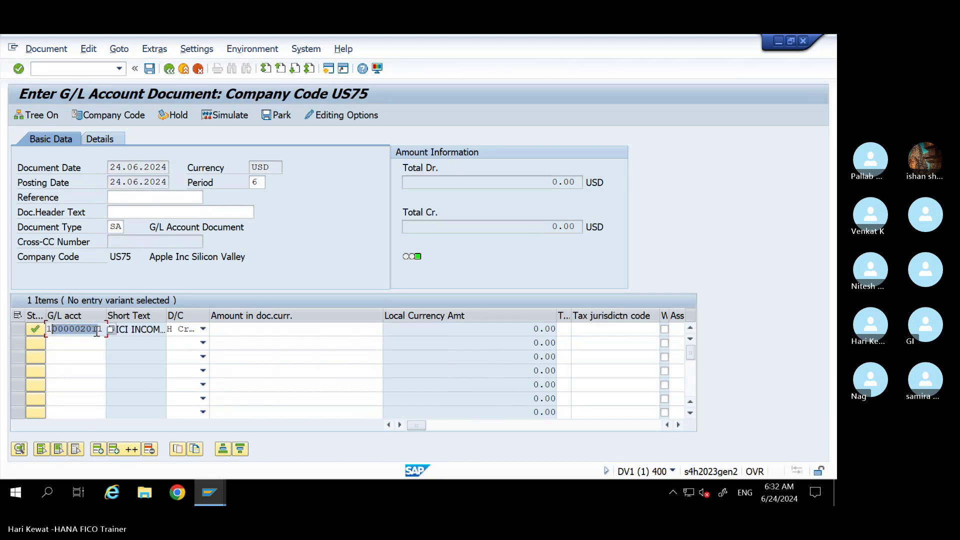
pyautogui.moveTo(102, 329); pyautogui.dragTo(50, 330)
pyautogui.hotkey('ctrl', 'c')
pyautogui.click(86, 342)
pyautogui.hotkey('ctrl', 'v')
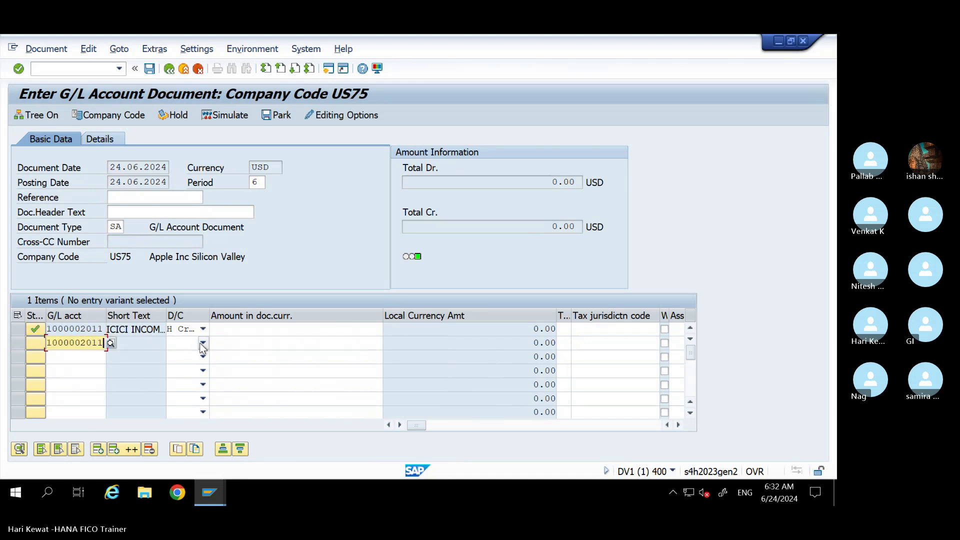
pyautogui.click(203, 342)
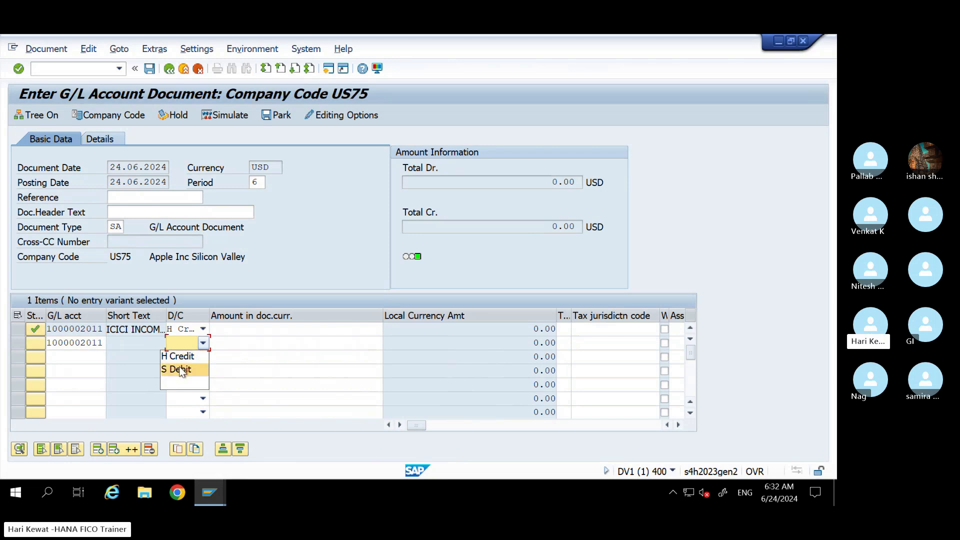
pyautogui.click(181, 371)
# - Enter 1 as the document-currency amount on both ICICI lines and validate the line items
pyautogui.click(281, 330)
pyautogui.write('1')
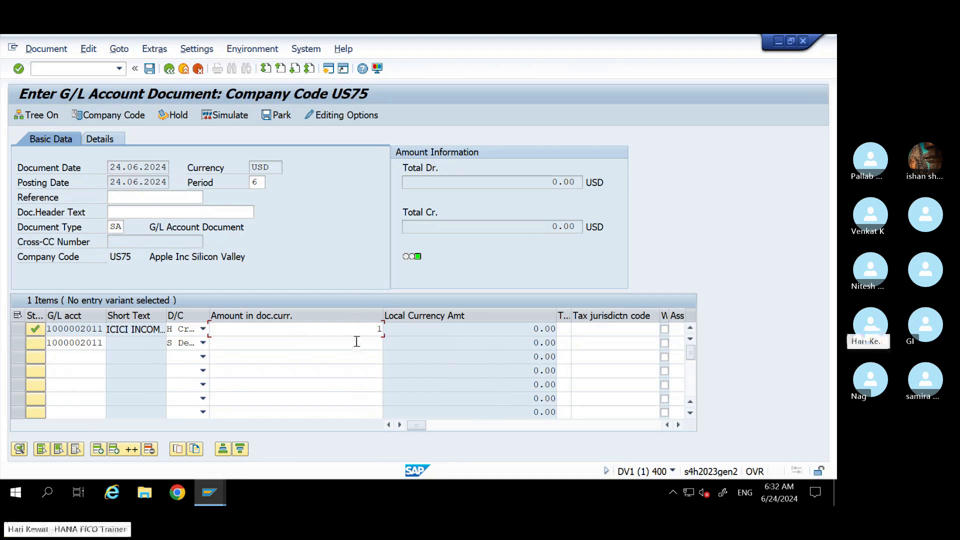
pyautogui.click(358, 342)
pyautogui.write('1')
pyautogui.press('Return')
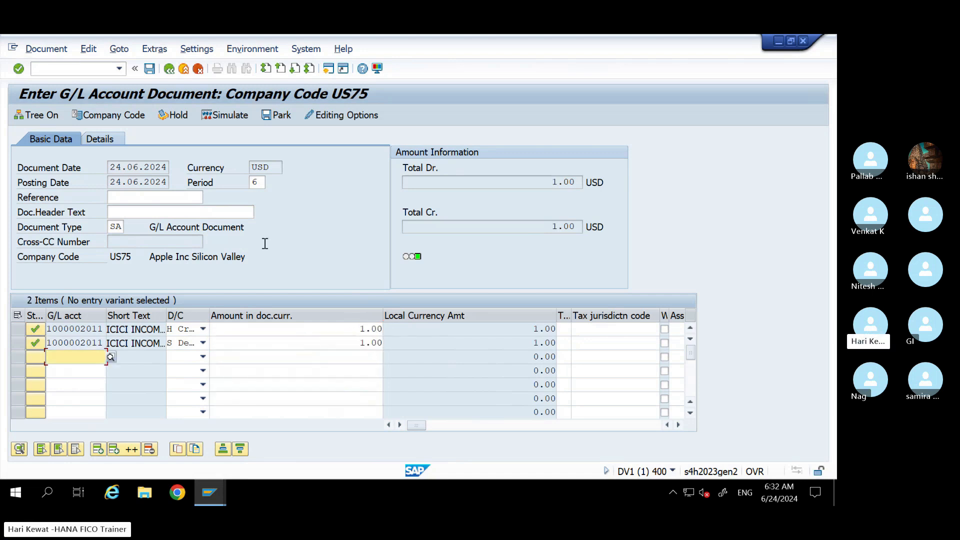
# - Try to post the 1 USD ICICI INCOMING GL document for company code US75
pyautogui.click(48, 49)
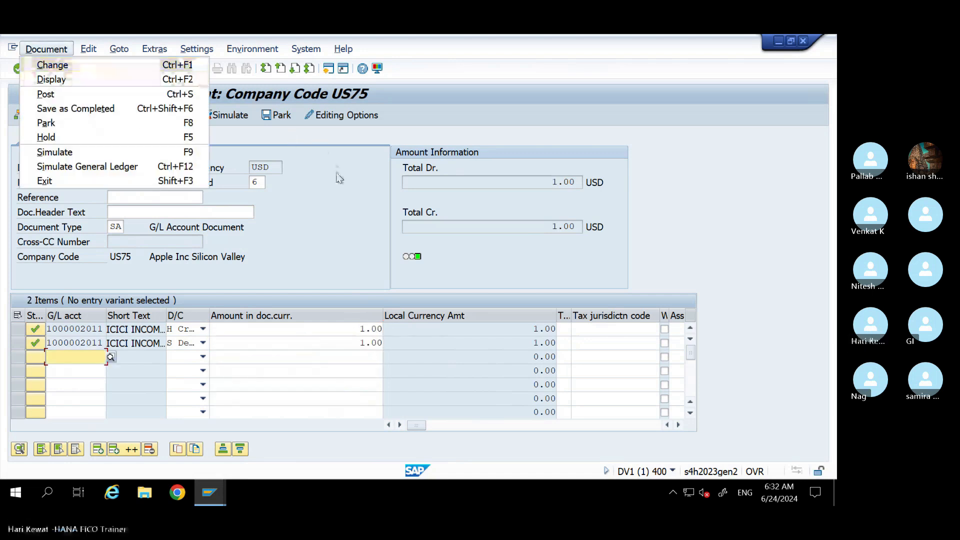
pyautogui.click(308, 145)
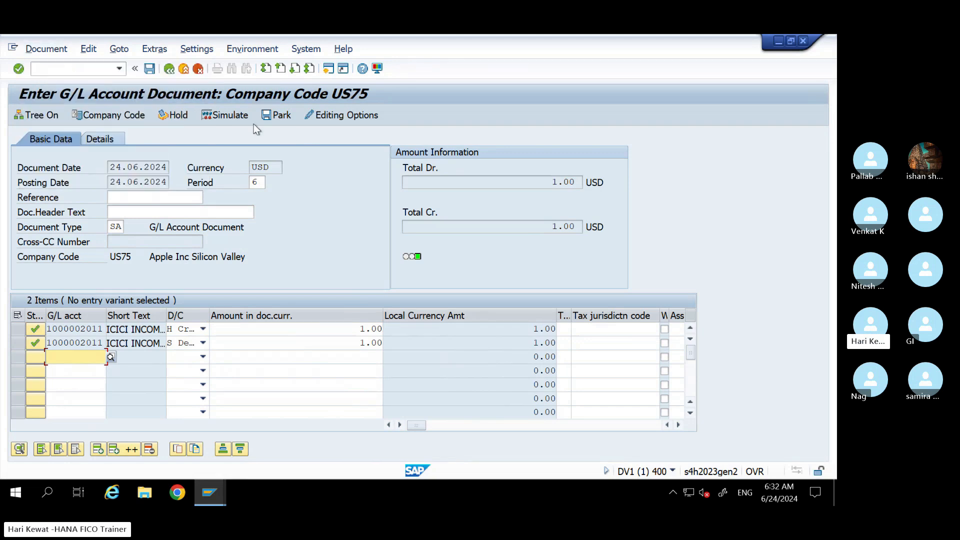
pyautogui.click(150, 69)
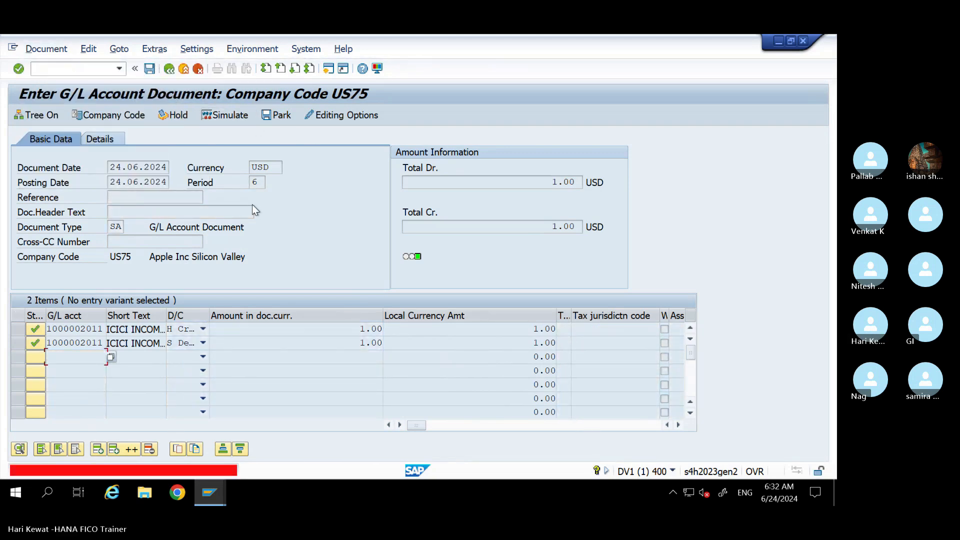
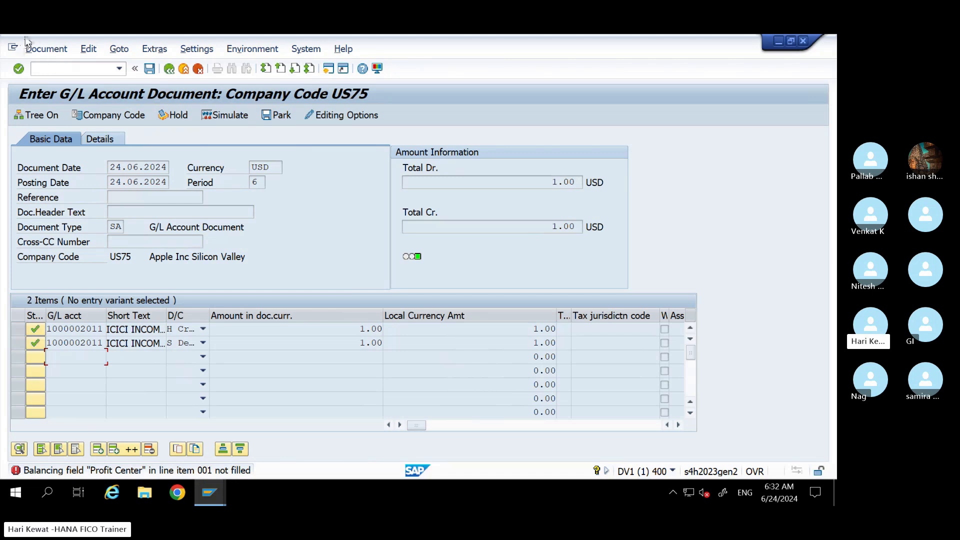
# - Simulate the document in the general ledger view and check the Profit Center of both line items
pyautogui.click(48, 49)
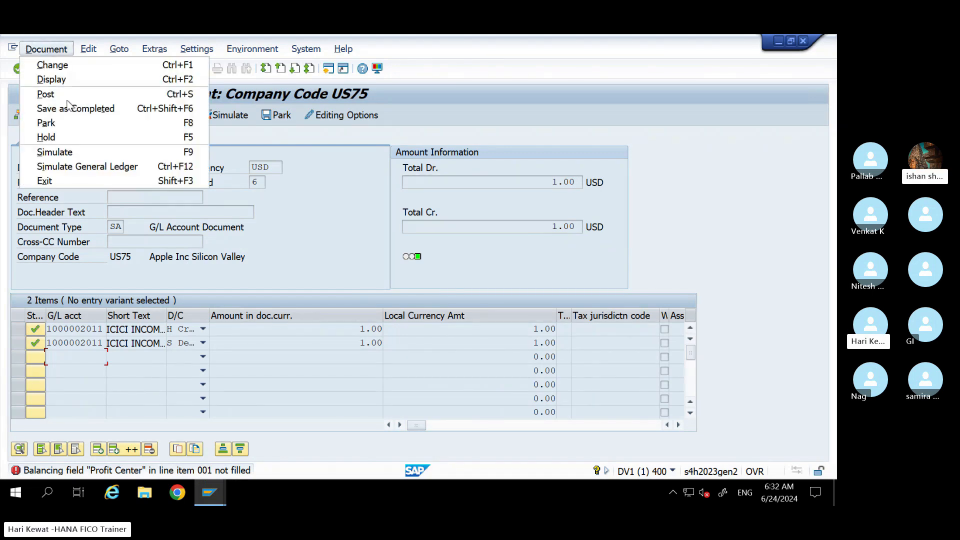
pyautogui.click(84, 168)
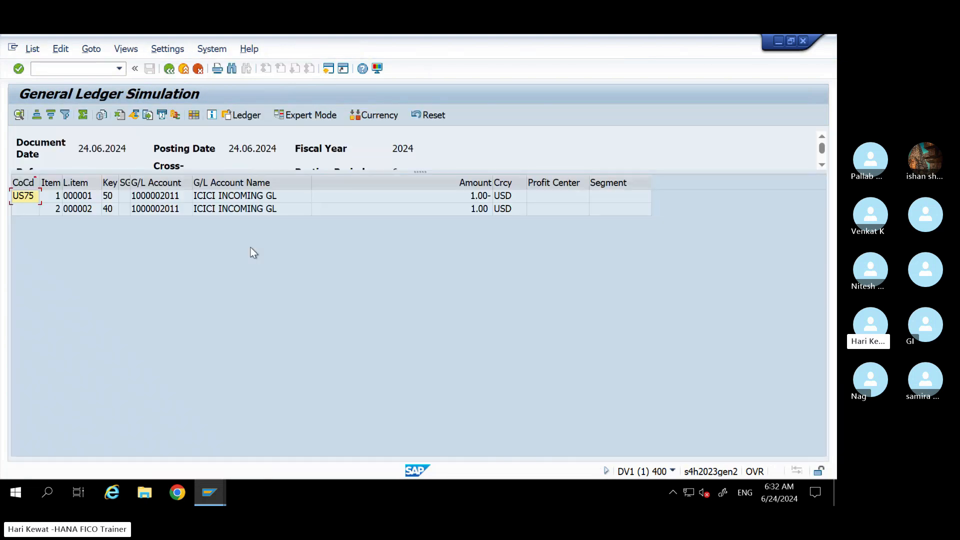
pyautogui.click(557, 194)
pyautogui.click(555, 209)
# - Examine the document splitting message and line items in Expert Mode, and close the simulation details
pyautogui.click(309, 118)
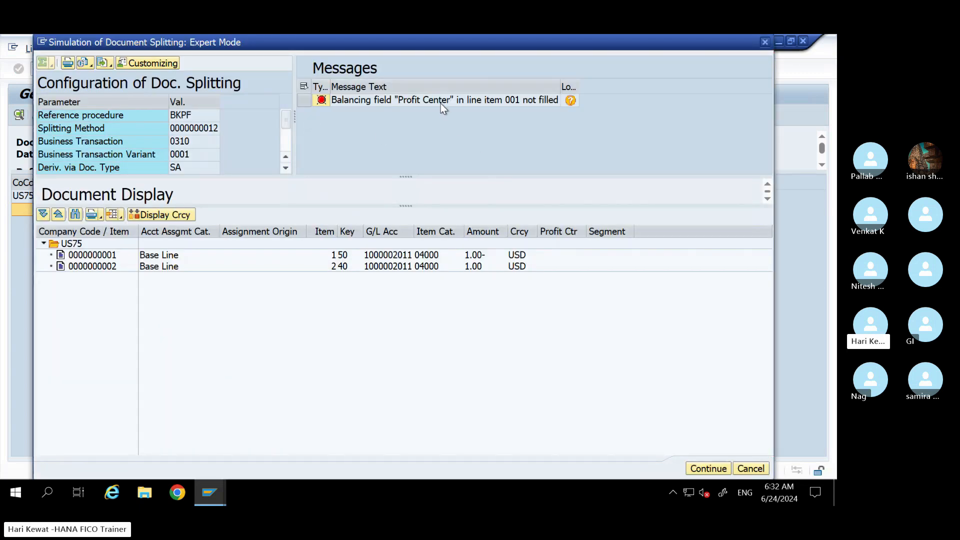
pyautogui.click(440, 102)
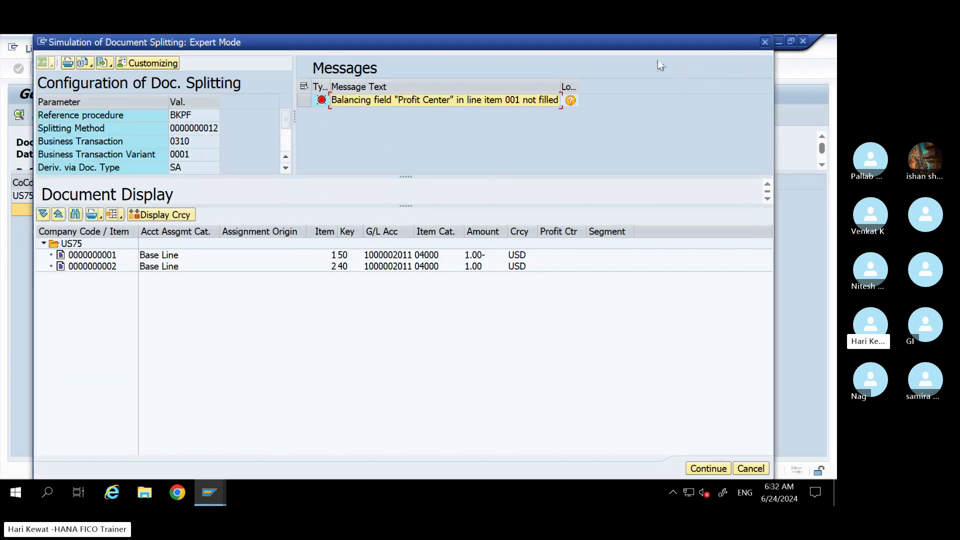
pyautogui.moveTo(628, 50); pyautogui.dragTo(621, 107)
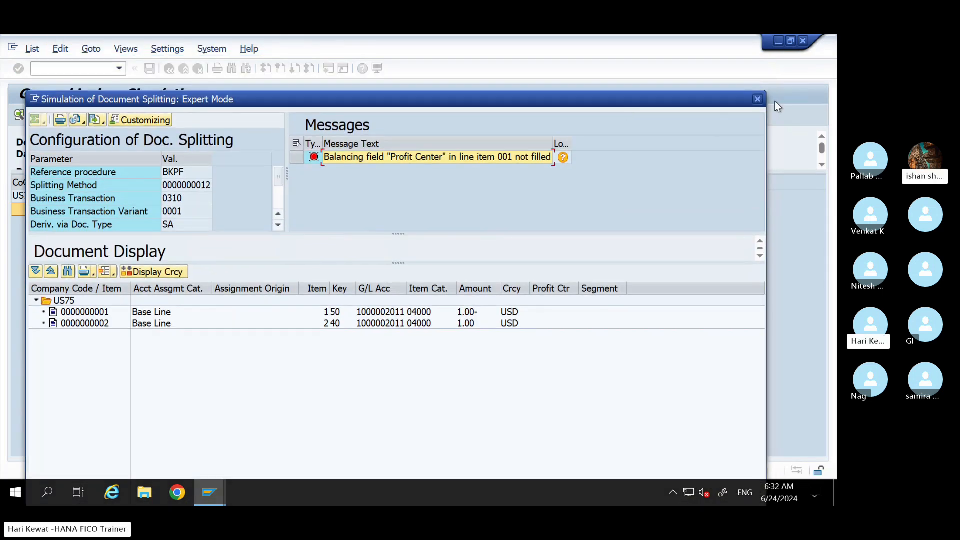
pyautogui.click(758, 102)
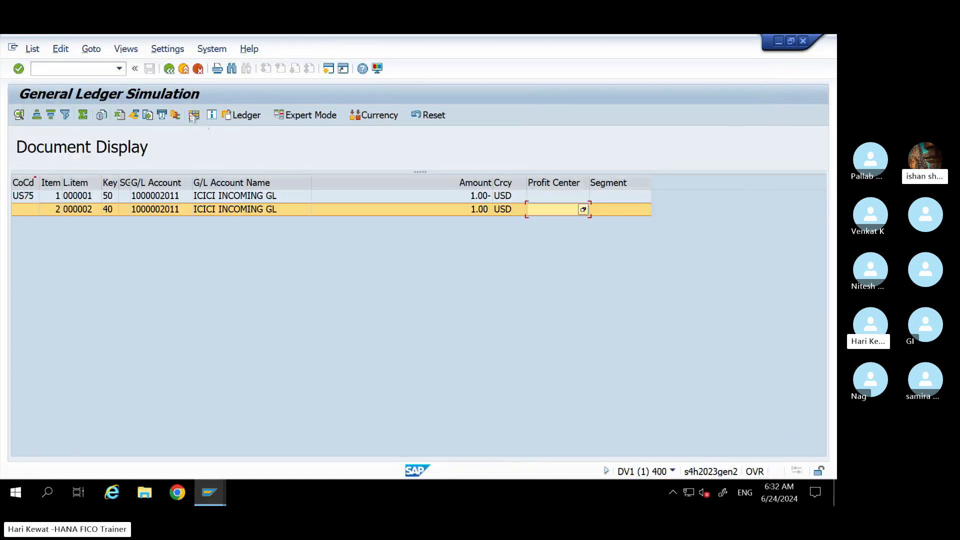
# - Exit the G/L document without keeping its data and collapse the Accounting folder of the SAP menu
pyautogui.click(183, 69)
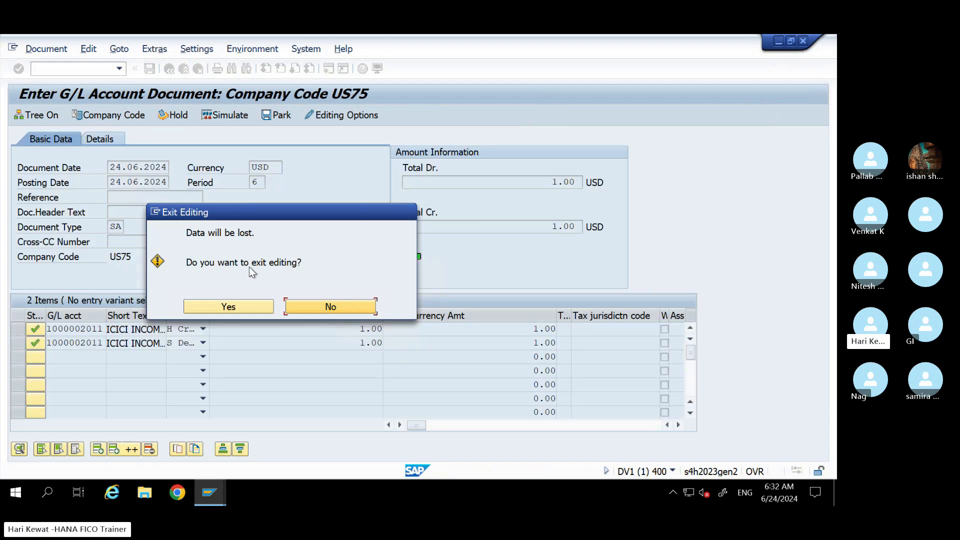
pyautogui.click(204, 301)
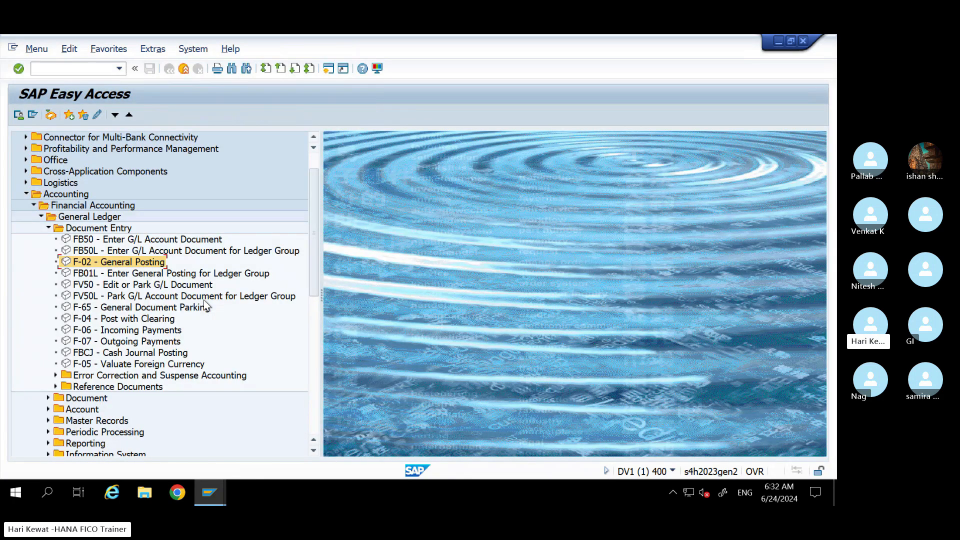
pyautogui.click(30, 203)
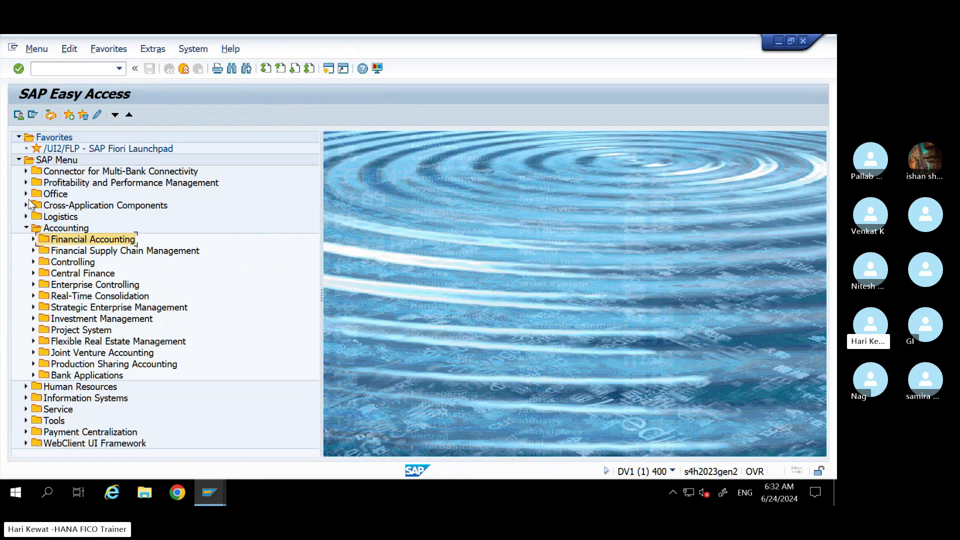
pyautogui.click(27, 228)
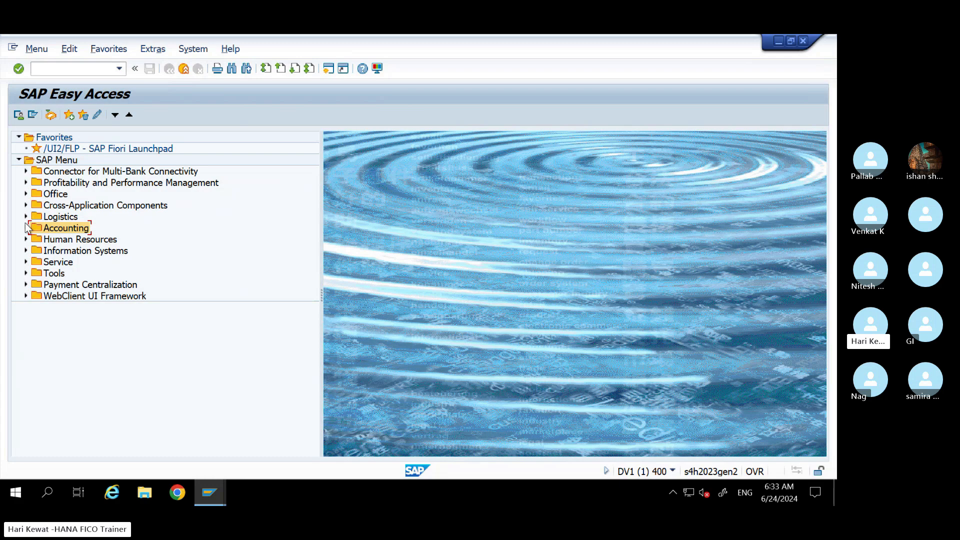
# - Switch to the BATCH-04 Excel workbook, enter the heading Ledger in cell B3136 below the transaction code notes, and save
pyautogui.moveTo(419, 34)
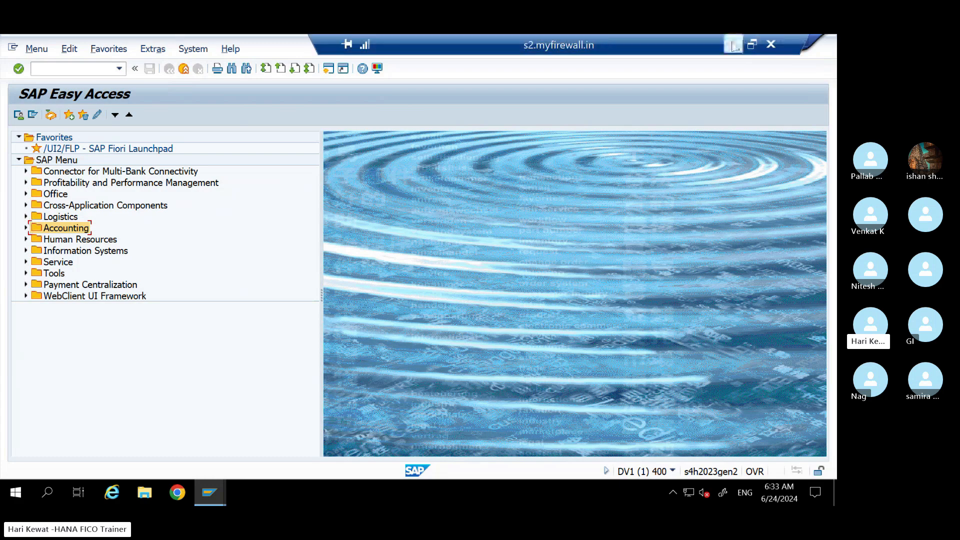
pyautogui.click(731, 43)
pyautogui.click(208, 369)
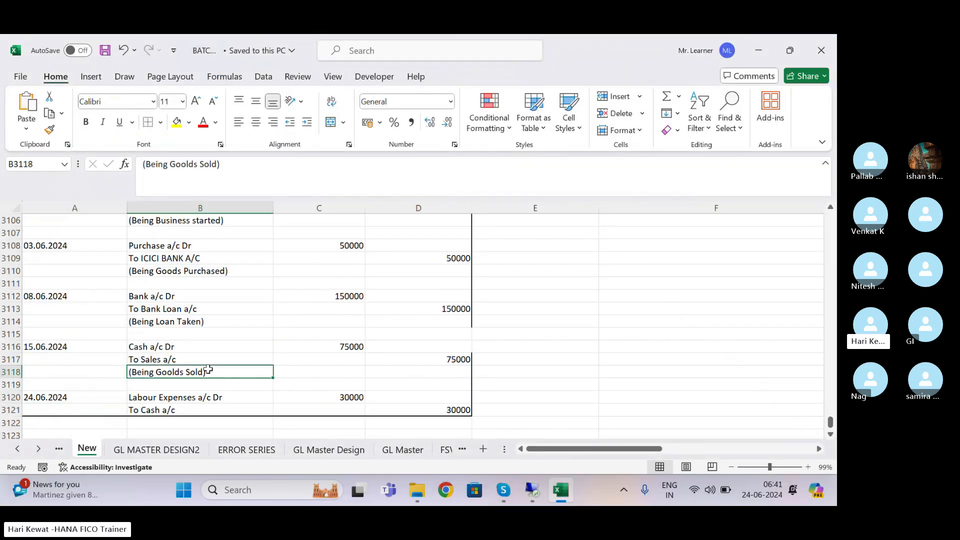
pyautogui.press('Down')
pyautogui.press('Down')
pyautogui.press('Down')
pyautogui.press('Down')
pyautogui.press('Down')
pyautogui.press('Down')
pyautogui.press('Down')
pyautogui.press('Down')
pyautogui.press('Down')
pyautogui.press('Down')
pyautogui.press('Down')
pyautogui.press('Down')
pyautogui.press('Down')
pyautogui.press('Down')
pyautogui.press('Down')
pyautogui.press('Down')
pyautogui.press('Down')
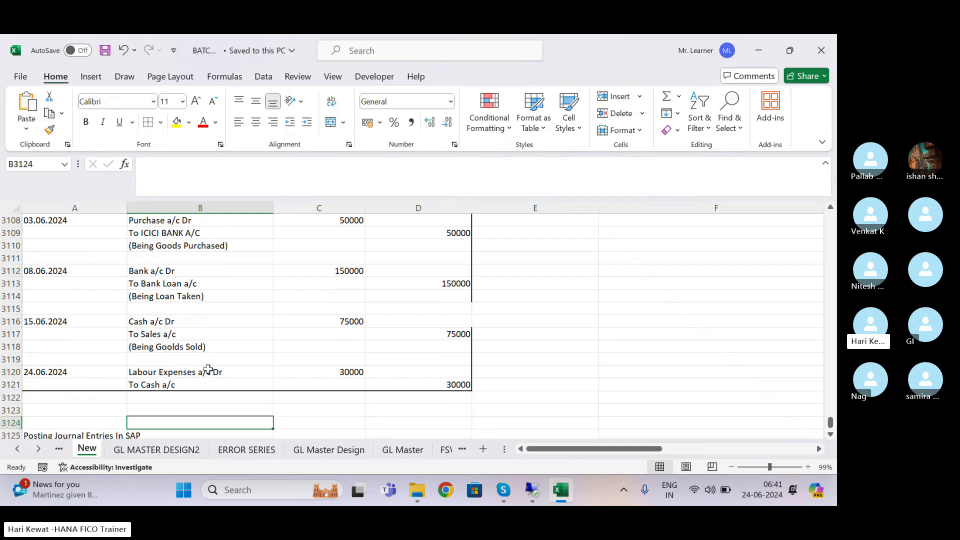
pyautogui.press('Up')
pyautogui.press('Up')
pyautogui.press('Up')
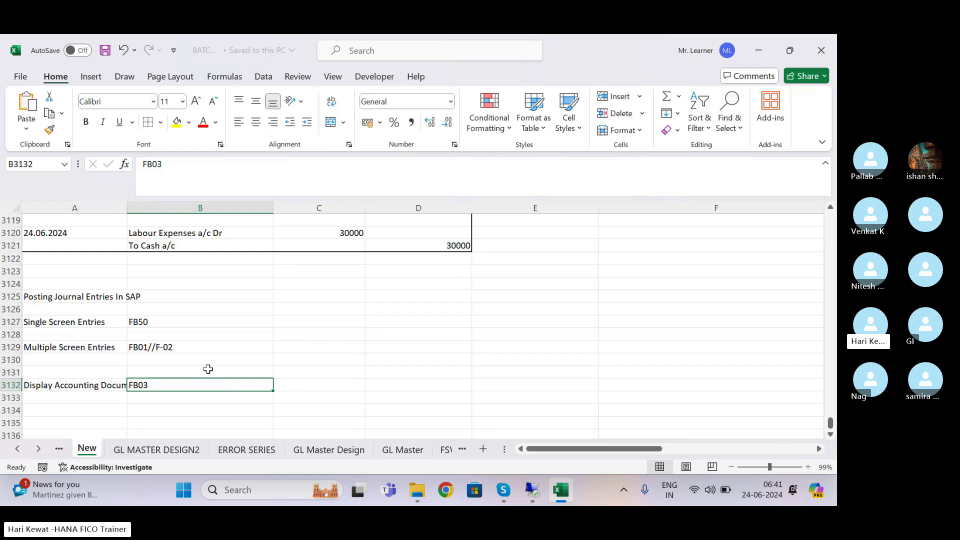
pyautogui.press('Down')
pyautogui.press('Down')
pyautogui.press('Down')
pyautogui.press('Down')
pyautogui.press('Down')
pyautogui.press('Down')
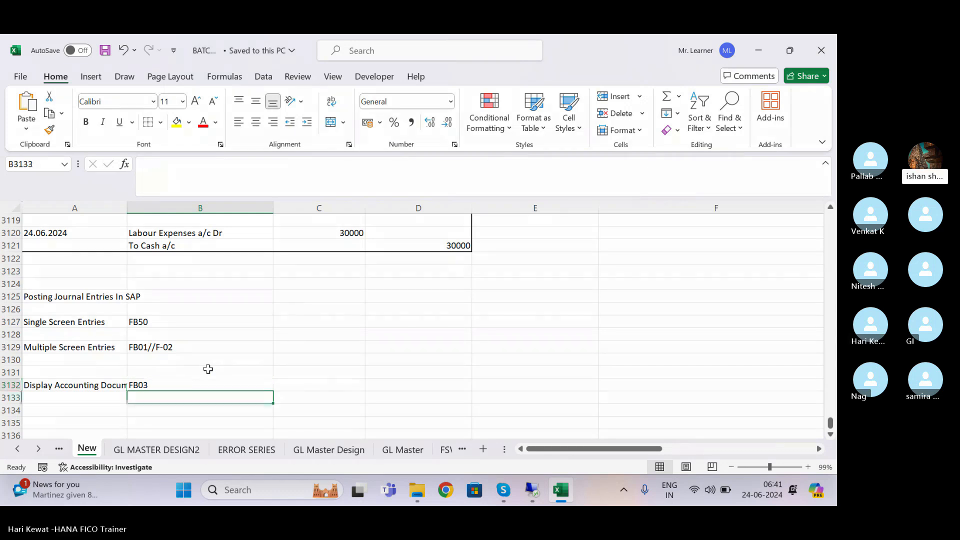
pyautogui.press('Up')
pyautogui.press('Up')
pyautogui.press('Left')
pyautogui.press('Right')
pyautogui.write('IED')
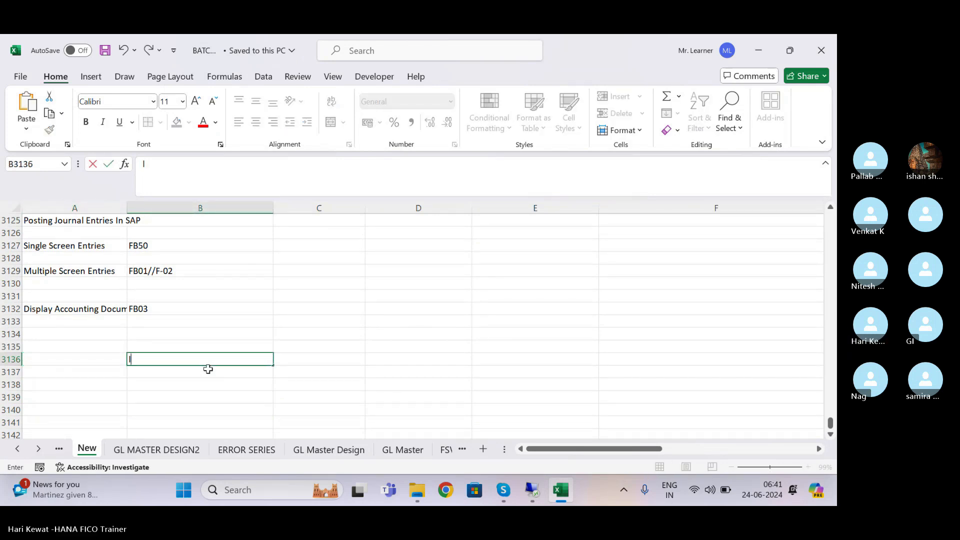
pyautogui.press('BackSpace')
pyautogui.press('BackSpace')
pyautogui.press('BackSpace')
pyautogui.press('BackSpace')
pyautogui.write('EDG')
pyautogui.press('BackSpace')
pyautogui.press('BackSpace')
pyautogui.press('BackSpace')
pyautogui.write('edger')
pyautogui.press('Return')
pyautogui.hotkey('ctrl', 's')
pyautogui.press('Left')
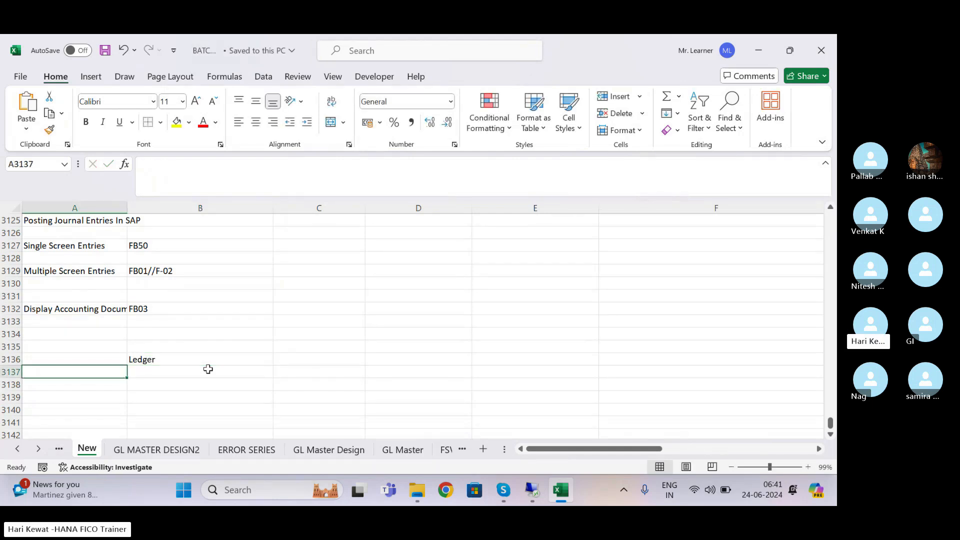
# - Review the journal entries dated 01.06.2024 to 24.06.2024 and the posting transaction notes in the New sheet
pyautogui.press('Down')
pyautogui.press('Up')
pyautogui.press('Up')
pyautogui.press('Up')
pyautogui.press('Up')
pyautogui.press('Up')
pyautogui.press('Up')
pyautogui.press('Up')
pyautogui.press('Up')
pyautogui.press('Up')
pyautogui.press('Up')
pyautogui.press('Up')
pyautogui.press('Up')
pyautogui.press('Up')
pyautogui.press('Up')
pyautogui.press('Up')
pyautogui.press('Up')
pyautogui.press('Up')
pyautogui.press('Up')
pyautogui.press('Up')
pyautogui.press('Up')
pyautogui.press('Up')
pyautogui.press('Up')
pyautogui.press('Up')
pyautogui.press('Up')
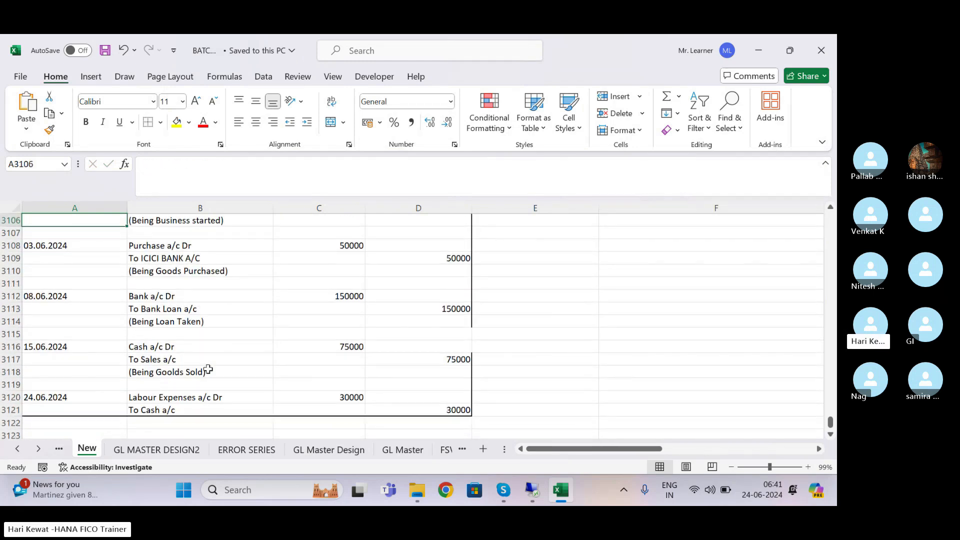
pyautogui.press('Down')
pyautogui.press('Down')
pyautogui.press('Down')
pyautogui.press('Down')
pyautogui.press('Down')
pyautogui.press('Down')
pyautogui.press('Down')
pyautogui.press('Down')
pyautogui.press('Down')
pyautogui.press('Down')
pyautogui.press('Down')
pyautogui.press('Down')
pyautogui.press('Down')
pyautogui.press('Down')
pyautogui.press('Down')
pyautogui.press('Down')
pyautogui.press('Down')
pyautogui.press('Down')
pyautogui.press('Down')
pyautogui.press('Down')
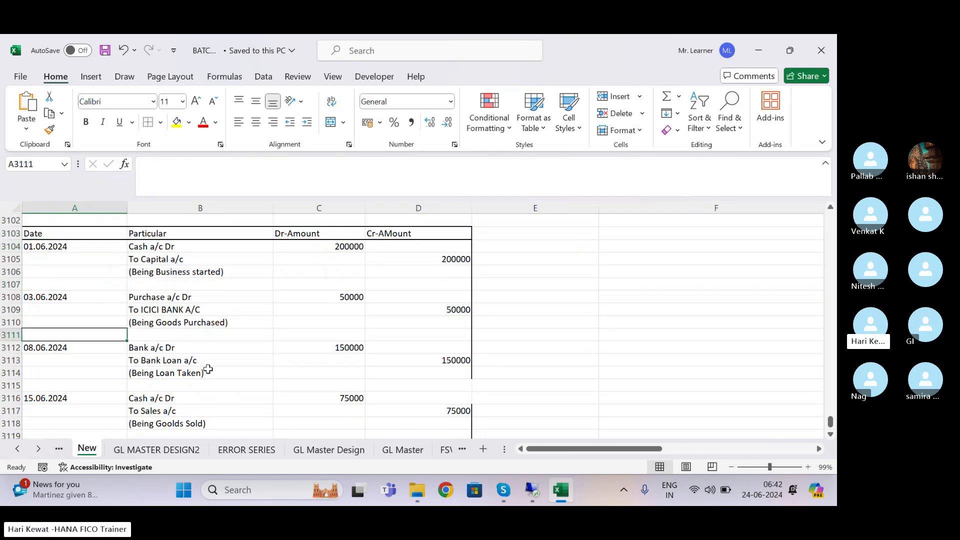
pyautogui.press('Up')
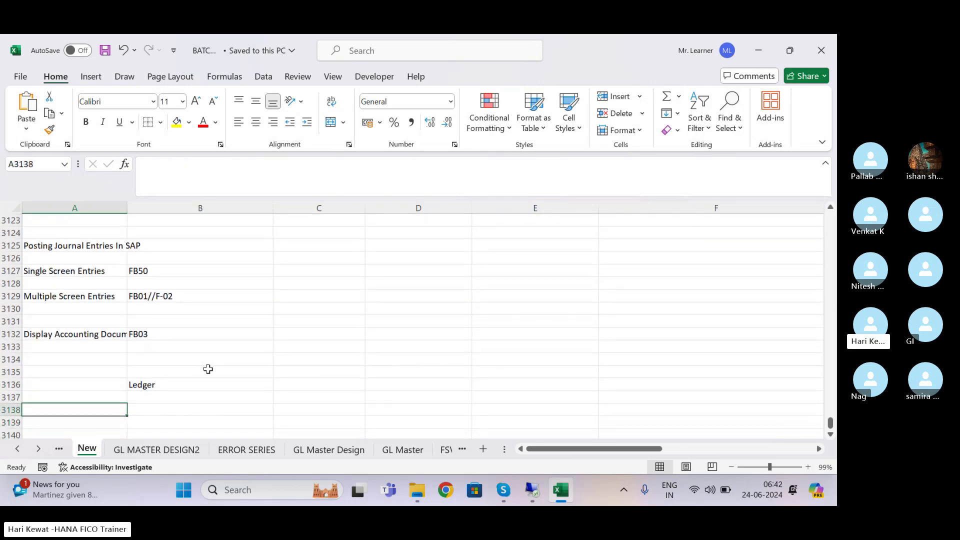
# - Enter the account title Cash A/C in cell B3137 beneath the Ledger heading and save the workbook
pyautogui.write('P')
pyautogui.press('Up')
pyautogui.press('Up')
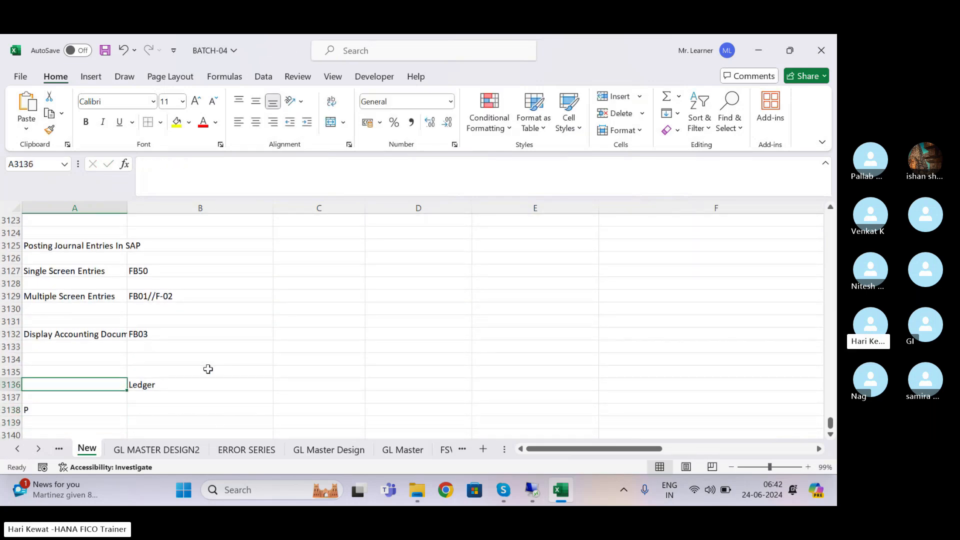
pyautogui.press('Right')
pyautogui.press('Down')
pyautogui.write('Cas')
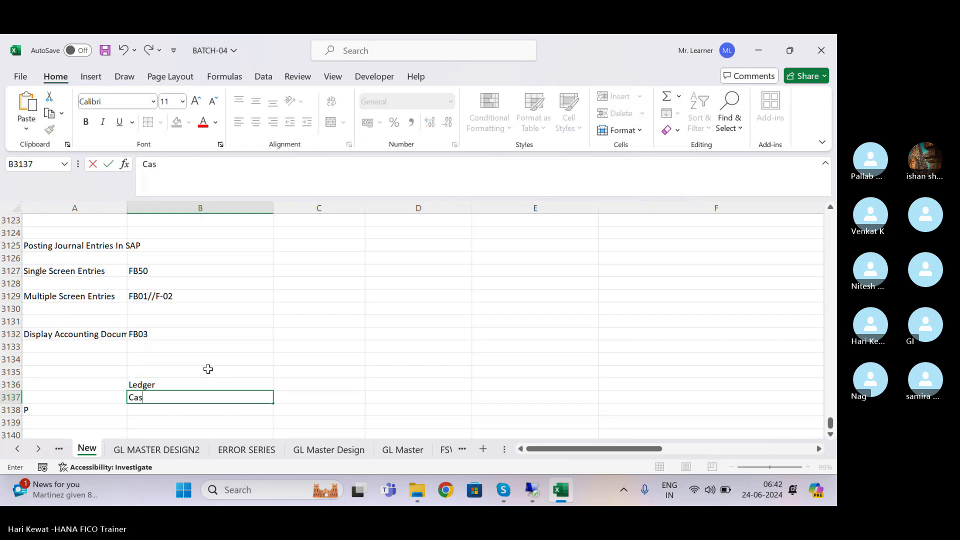
pyautogui.write('h A/C')
pyautogui.press('Return')
pyautogui.hotkey('ctrl', 's')
# - Enter the ledger column headers Particular, Amount, Particular and Amount in cells A3138 to D3138 and save the workbook
pyautogui.press('Left')
pyautogui.write('P')
pyautogui.press('BackSpace')
pyautogui.write('pA')
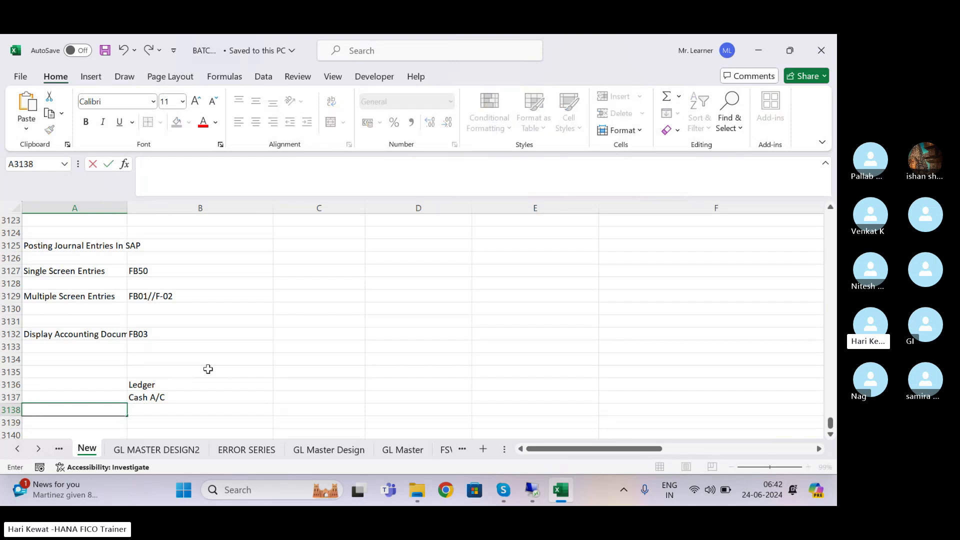
pyautogui.write('rticular')
pyautogui.press('Tab')
pyautogui.write('AMpo')
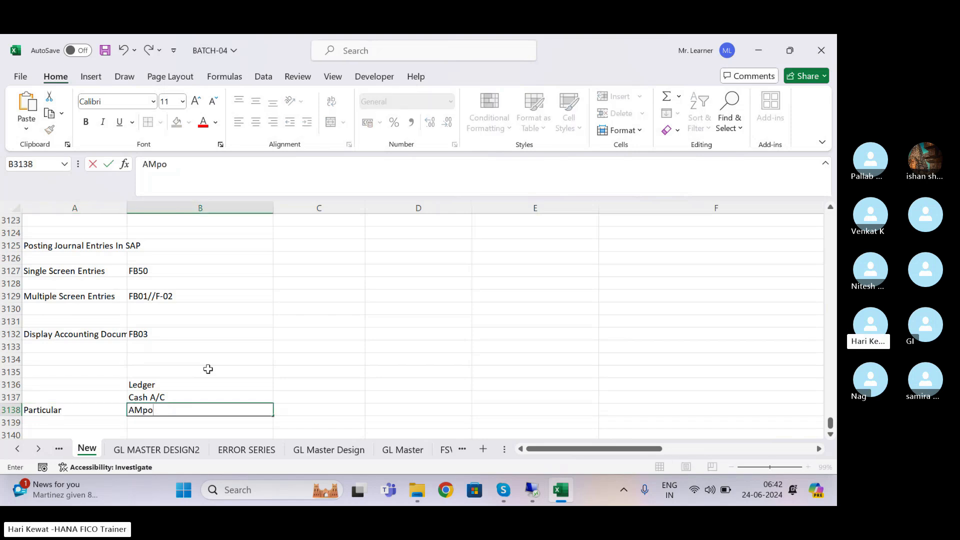
pyautogui.press('BackSpace')
pyautogui.press('BackSpace')
pyautogui.press('BackSpace')
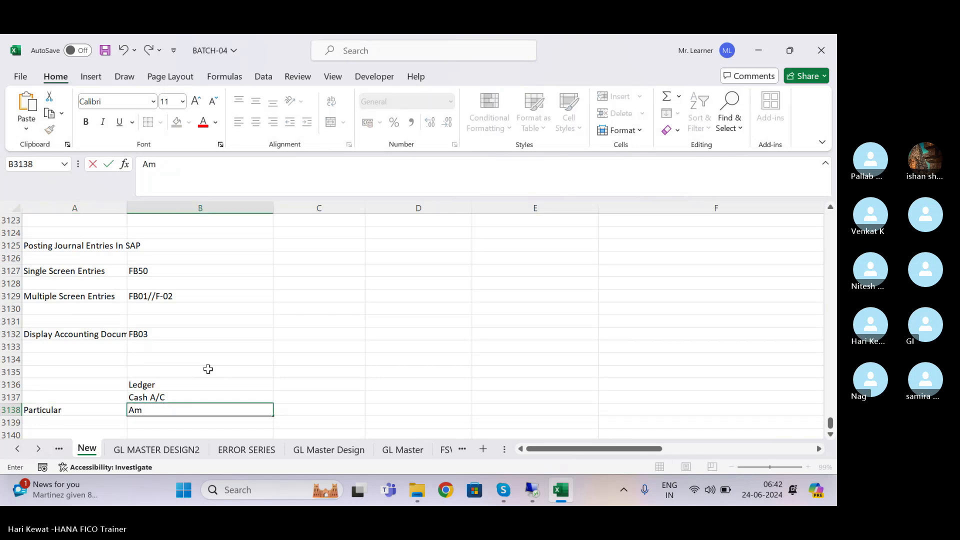
pyautogui.press('Right')
pyautogui.write('Pa')
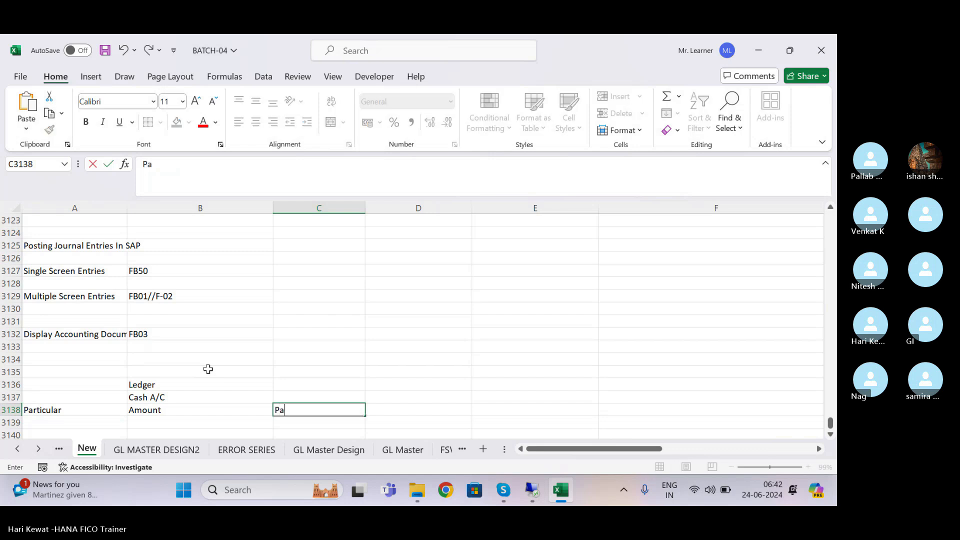
pyautogui.write('rticular')
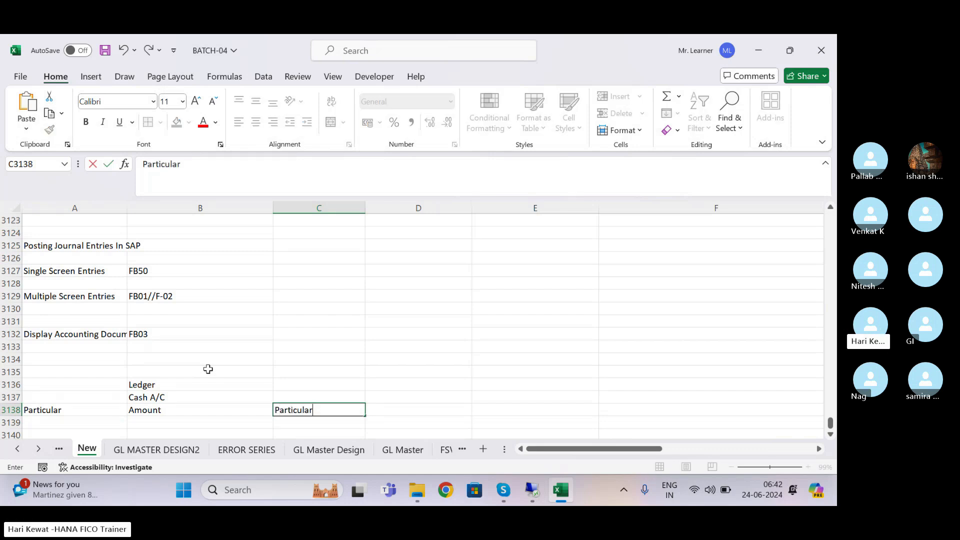
pyautogui.press('Tab')
pyautogui.write('Amount')
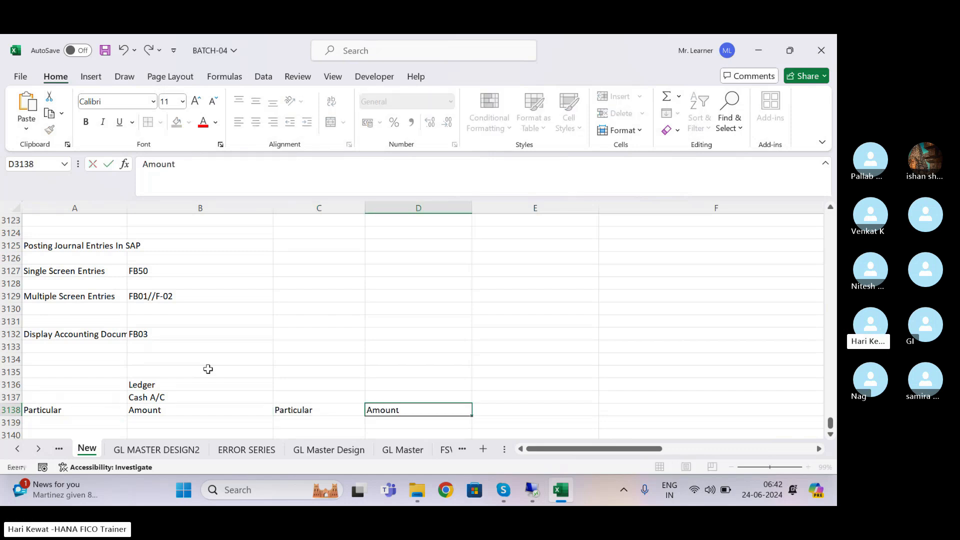
pyautogui.press('Return')
pyautogui.hotkey('ctrl', 's')
# - Replace a trial of all borders on the ledger range A3138:D3143 with thick outside borders
pyautogui.press('Up')
pyautogui.hotkey('shift', 'Right')
pyautogui.hotkey('shift', 'Right')
pyautogui.hotkey('shift', 'Right')
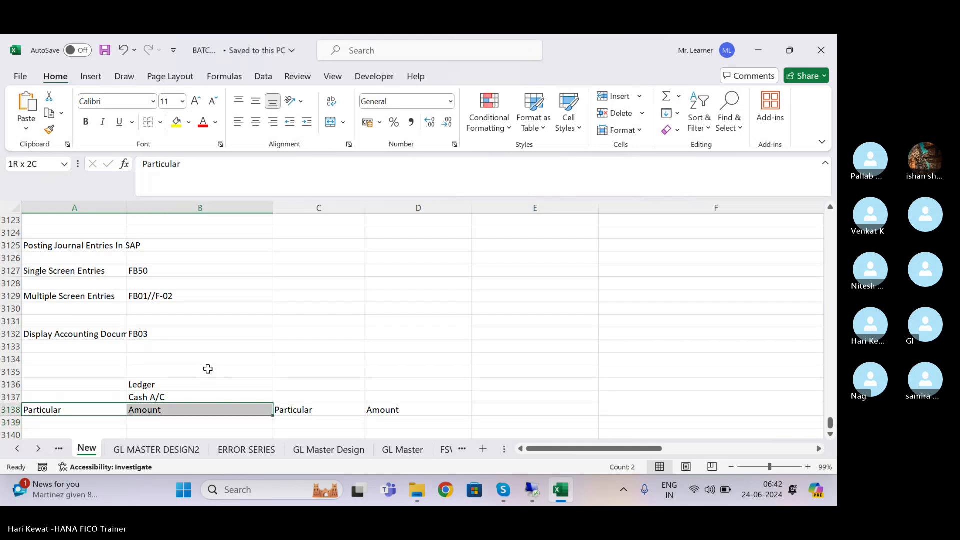
pyautogui.hotkey('shift', 'Down')
pyautogui.hotkey('shift', 'Down')
pyautogui.hotkey('shift', 'Down')
pyautogui.hotkey('shift', 'Down')
pyautogui.hotkey('shift', 'Down')
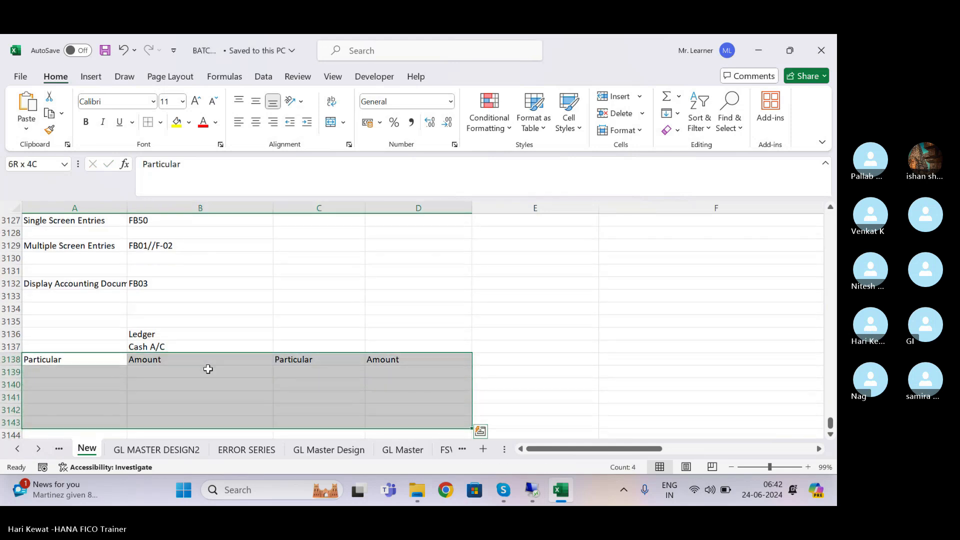
pyautogui.click(160, 122)
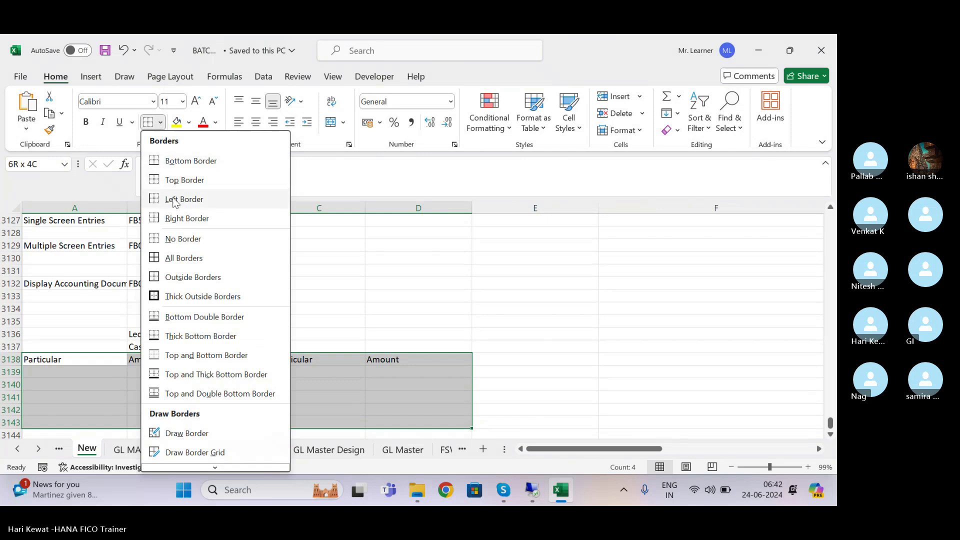
pyautogui.click(178, 258)
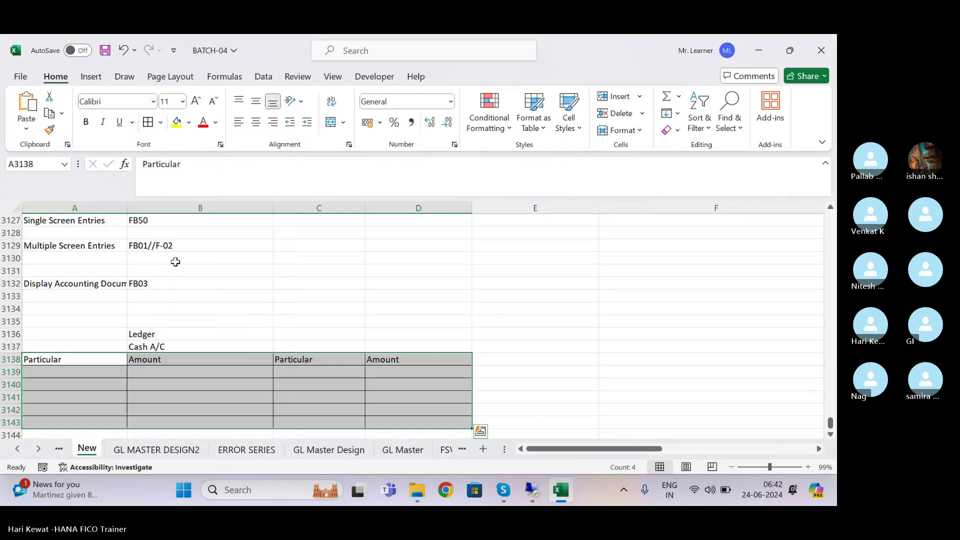
pyautogui.hotkey('ctrl', 'z')
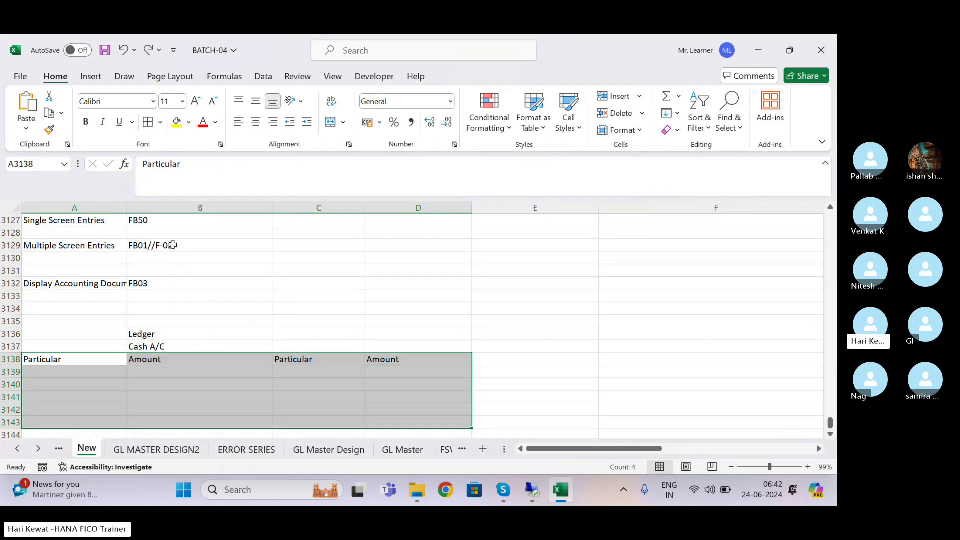
pyautogui.click(160, 123)
pyautogui.click(179, 296)
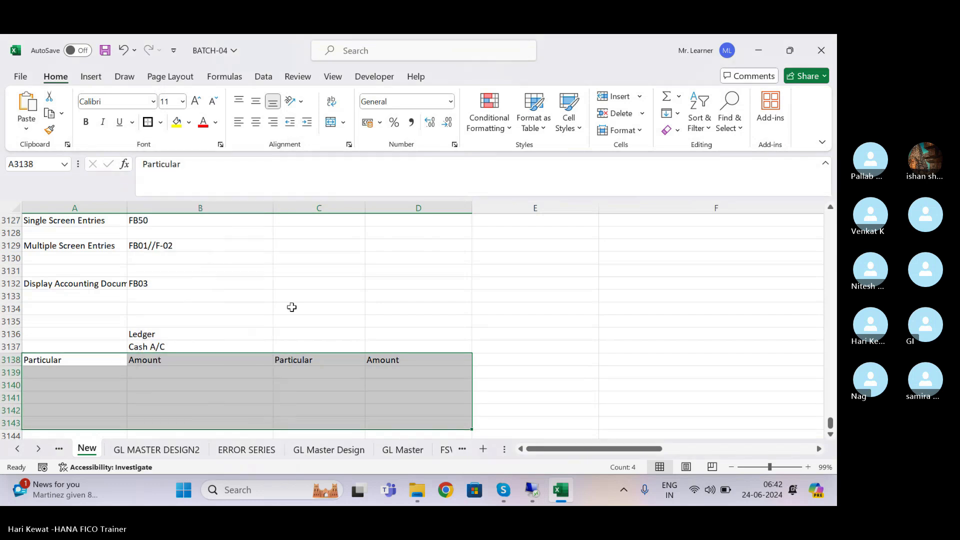
pyautogui.click(252, 325)
pyautogui.press('Up')
pyautogui.press('Up')
pyautogui.press('Up')
pyautogui.press('Up')
pyautogui.press('Up')
pyautogui.press('Up')
pyautogui.press('Up')
pyautogui.press('Up')
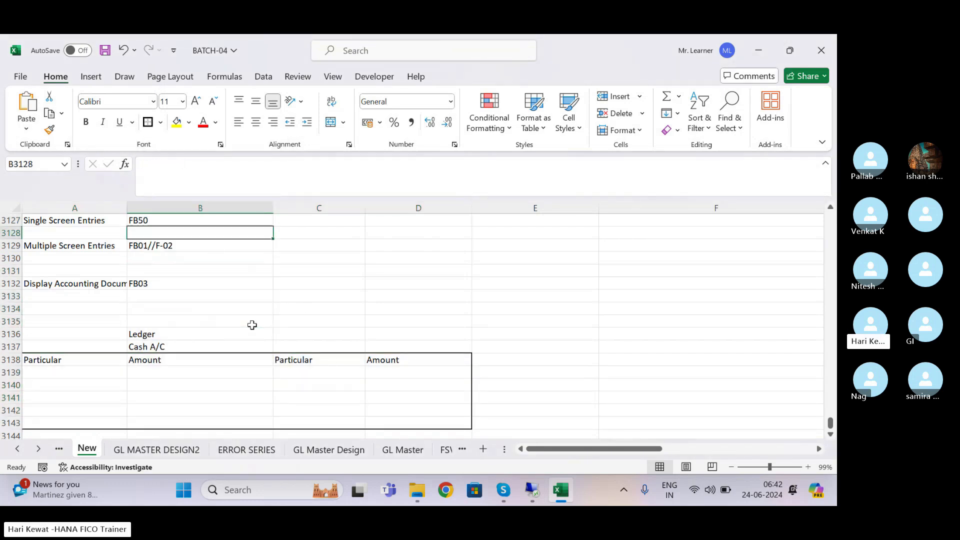
# - Put thick outside borders around the ledger header row, cells A3138 to D3138
pyautogui.click(61, 362)
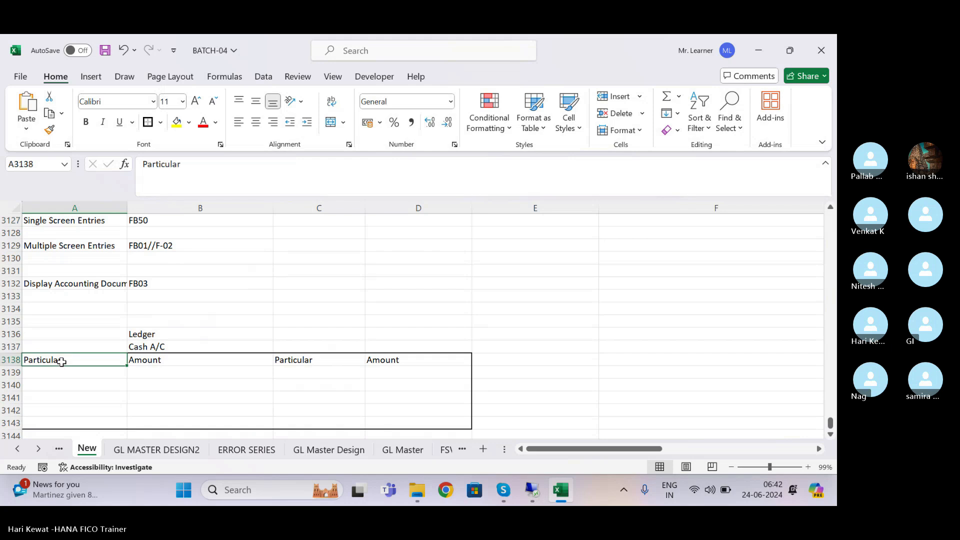
pyautogui.hotkey('shift', 'Right')
pyautogui.hotkey('shift', 'Right')
pyautogui.hotkey('shift', 'Right')
pyautogui.click(148, 122)
pyautogui.click(290, 286)
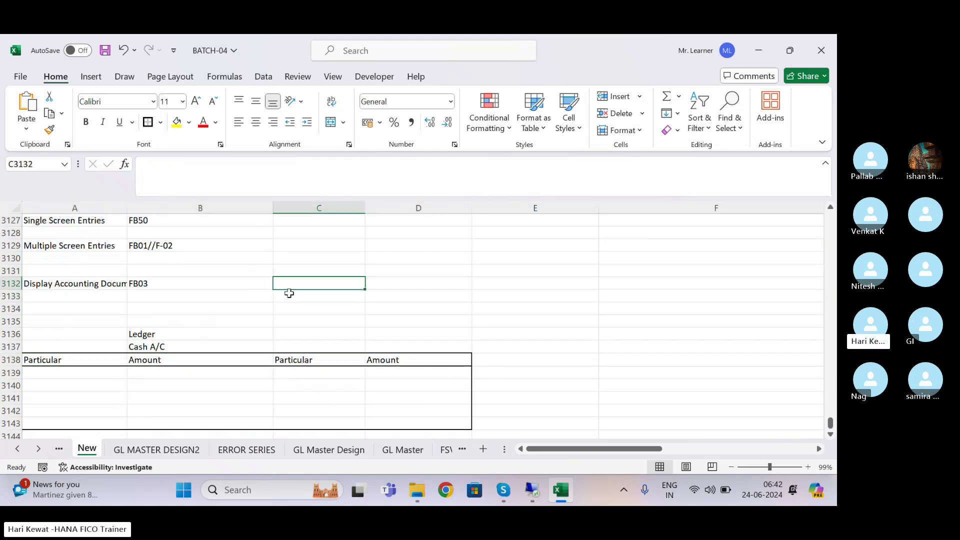
# - Examine the 01.06.2024 Cash a/c journal entry above the notes and return to the Cash A/C ledger table
pyautogui.press('Up')
pyautogui.press('Up')
pyautogui.press('Up')
pyautogui.press('Up')
pyautogui.press('Up')
pyautogui.press('Up')
pyautogui.press('Up')
pyautogui.press('Up')
pyautogui.press('Up')
pyautogui.press('Up')
pyautogui.press('Up')
pyautogui.press('Up')
pyautogui.press('Up')
pyautogui.press('Up')
pyautogui.press('Up')
pyautogui.press('Up')
pyautogui.press('Up')
pyautogui.press('Up')
pyautogui.press('Up')
pyautogui.press('Up')
pyautogui.press('Up')
pyautogui.press('Up')
pyautogui.press('Up')
pyautogui.press('Up')
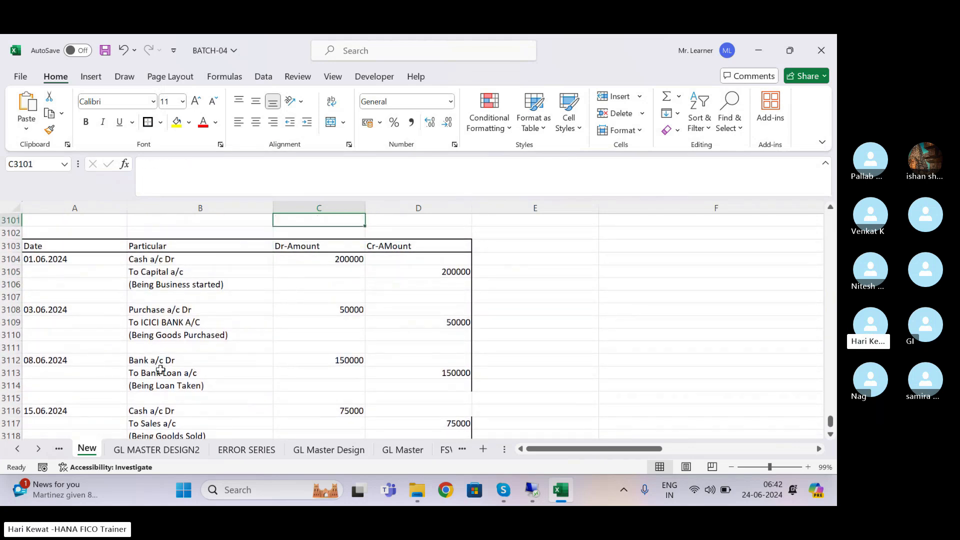
pyautogui.click(156, 258)
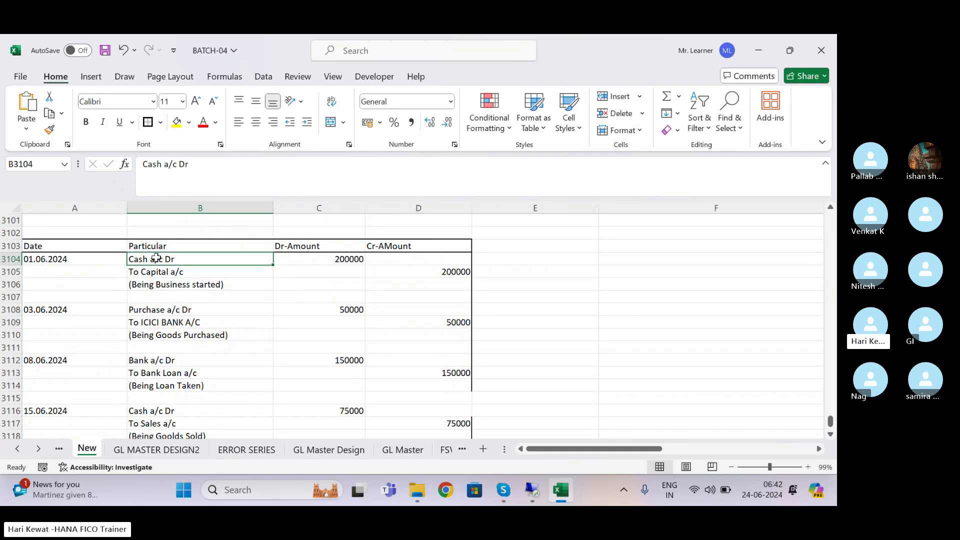
pyautogui.press('Down')
pyautogui.press('Down')
pyautogui.press('Down')
pyautogui.press('Down')
pyautogui.press('Down')
pyautogui.press('Down')
pyautogui.press('Down')
pyautogui.press('Down')
pyautogui.press('Down')
pyautogui.press('Down')
pyautogui.press('Down')
pyautogui.press('Down')
pyautogui.press('Down')
pyautogui.press('Down')
pyautogui.press('Down')
pyautogui.press('Down')
pyautogui.press('Down')
pyautogui.press('Down')
pyautogui.press('Down')
pyautogui.press('Down')
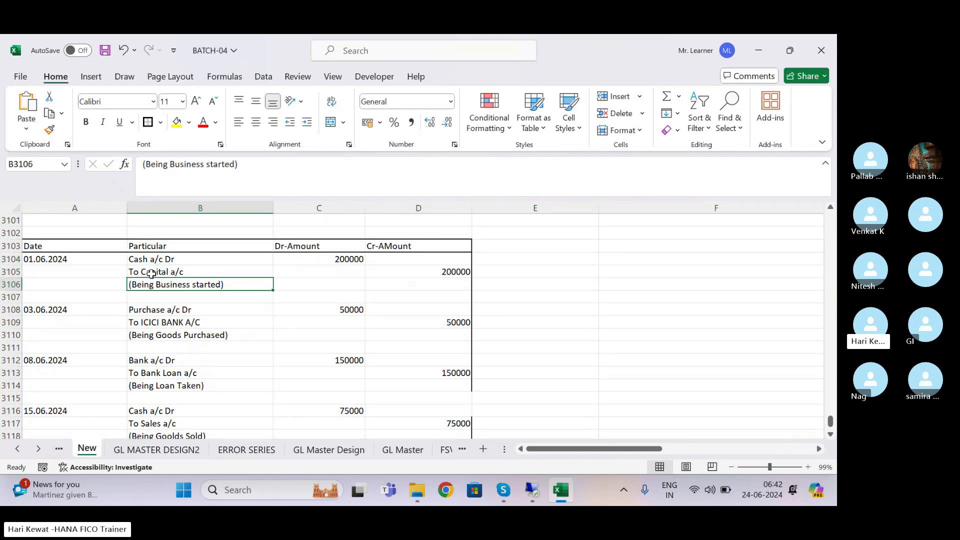
pyautogui.press('Down')
pyautogui.press('Down')
pyautogui.press('Down')
pyautogui.press('Down')
pyautogui.press('Down')
pyautogui.press('Down')
pyautogui.press('Down')
pyautogui.press('Down')
pyautogui.press('Down')
pyautogui.press('Down')
pyautogui.press('Down')
pyautogui.press('Down')
pyautogui.press('Down')
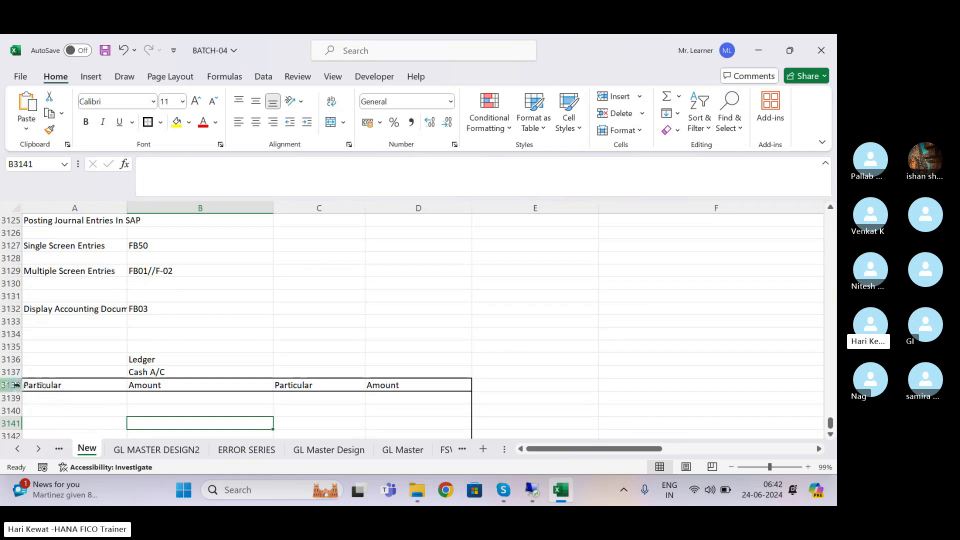
# - Enter To Capital a/c in cell A3139 as the first debit-side line of the Cash A/C ledger
pyautogui.click(45, 398)
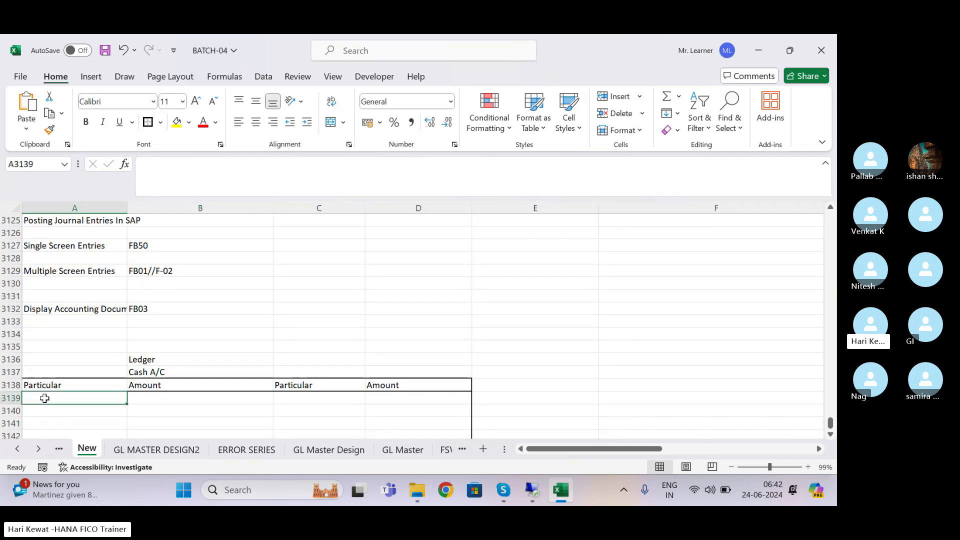
pyautogui.write('To')
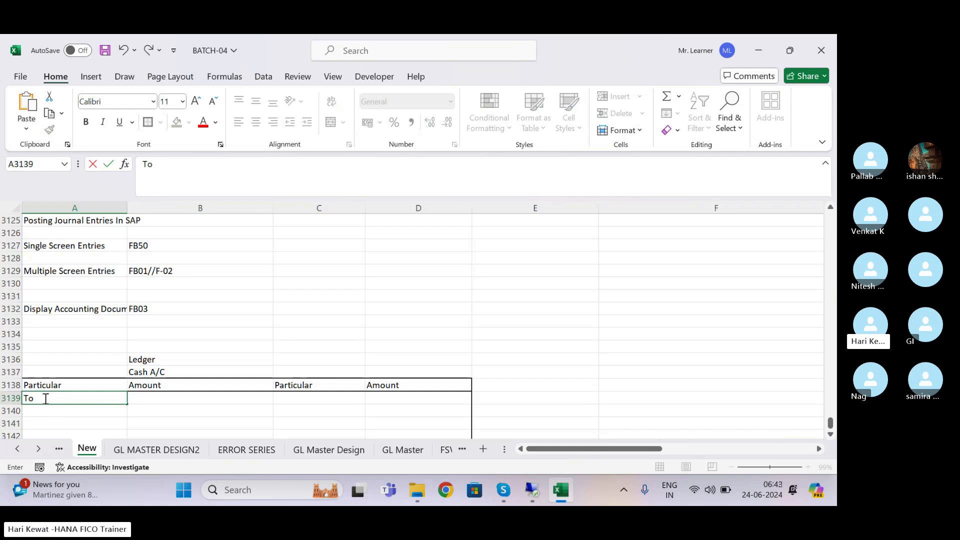
pyautogui.write(' Capital')
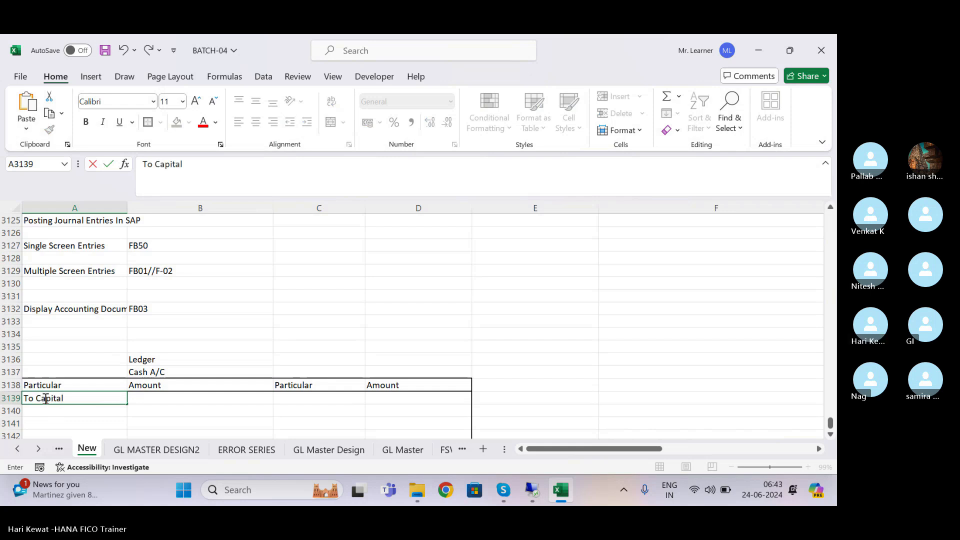
pyautogui.write(' a/c')
pyautogui.press('Return')
# - Check the amount of the 01.06.2024 Cash a/c to Capital a/c entry in the journal and return to the Cash A/C ledger
pyautogui.press('Up')
pyautogui.press('Up')
pyautogui.press('Up')
pyautogui.press('Up')
pyautogui.press('Up')
pyautogui.press('Up')
pyautogui.press('Up')
pyautogui.press('Up')
pyautogui.press('Up')
pyautogui.press('Up')
pyautogui.press('Up')
pyautogui.press('Up')
pyautogui.press('Up')
pyautogui.press('Up')
pyautogui.press('Up')
pyautogui.press('Up')
pyautogui.press('Up')
pyautogui.press('Up')
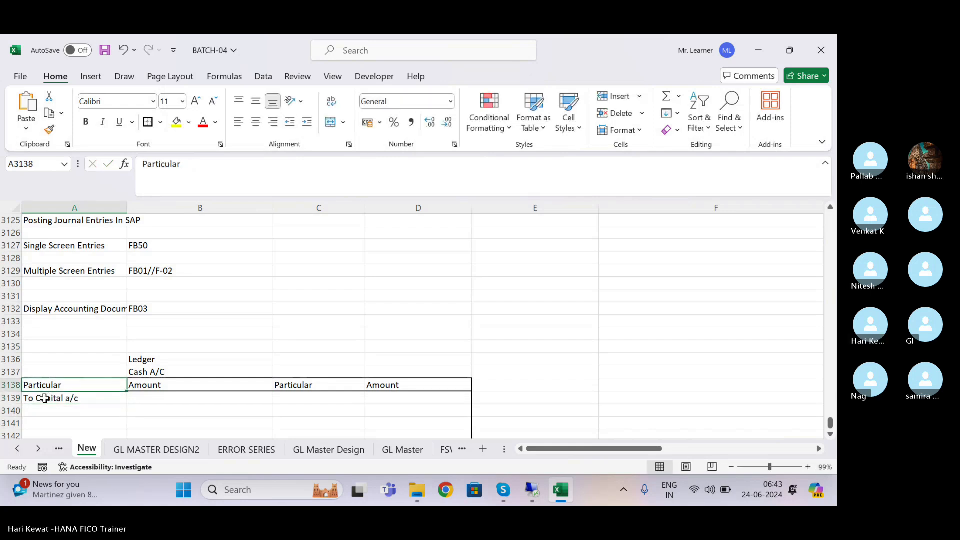
pyautogui.press('Up')
pyautogui.press('Up')
pyautogui.press('Up')
pyautogui.press('Up')
pyautogui.press('Up')
pyautogui.press('Up')
pyautogui.press('Up')
pyautogui.press('Up')
pyautogui.press('Up')
pyautogui.press('Up')
pyautogui.press('Up')
pyautogui.press('Up')
pyautogui.press('Up')
pyautogui.press('Up')
pyautogui.press('Up')
pyautogui.press('Up')
pyautogui.press('Up')
pyautogui.press('Up')
pyautogui.press('Up')
pyautogui.press('Up')
pyautogui.press('Down')
pyautogui.press('Down')
pyautogui.press('Down')
pyautogui.press('Down')
pyautogui.press('Down')
pyautogui.press('Down')
pyautogui.press('Down')
pyautogui.press('Down')
pyautogui.press('Down')
pyautogui.press('Down')
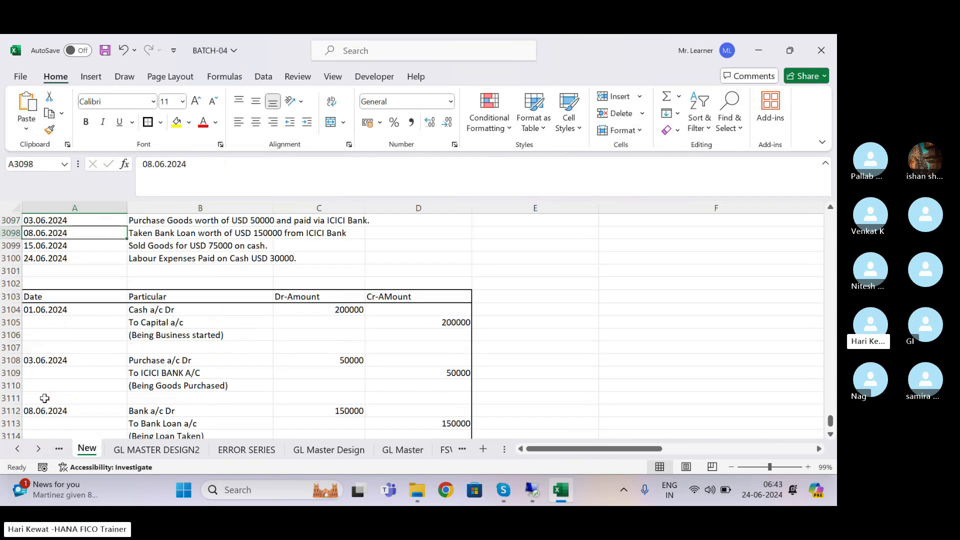
pyautogui.press('Down')
pyautogui.press('Down')
pyautogui.press('Down')
pyautogui.press('Down')
pyautogui.press('Down')
pyautogui.press('Down')
pyautogui.press('Down')
pyautogui.press('Down')
pyautogui.press('Down')
pyautogui.press('Down')
pyautogui.press('Down')
pyautogui.press('Down')
pyautogui.press('Down')
pyautogui.press('Down')
pyautogui.press('Down')
pyautogui.press('Down')
pyautogui.press('Down')
pyautogui.press('Down')
pyautogui.press('Down')
pyautogui.press('Down')
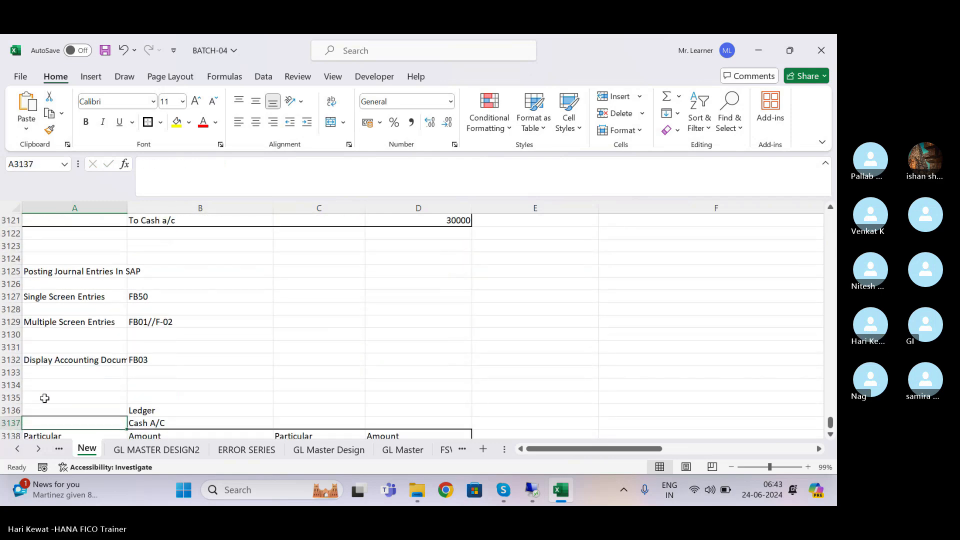
pyautogui.press('Down')
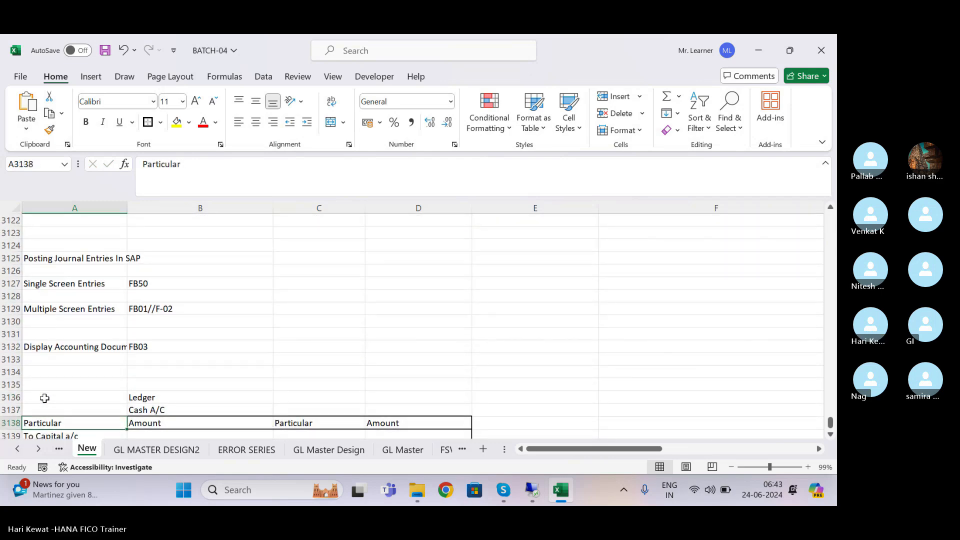
# - Enter 200000 in cell B3139 as the amount for To Capital a/c and save the workbook
pyautogui.click(156, 433)
pyautogui.write('200000')
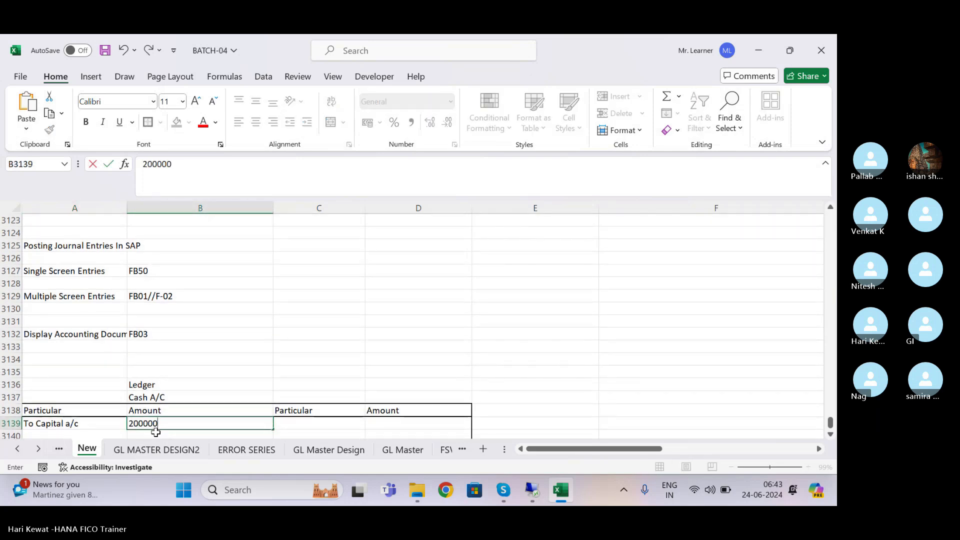
pyautogui.press('Return')
pyautogui.press('Up')
pyautogui.hotkey('ctrl', 's')
# - Examine the journal entries from 03.06.2024 to 15.06.2024 for the next one debiting Cash a/c, and return to the ledger's second line
pyautogui.press('Up')
pyautogui.press('Up')
pyautogui.press('Up')
pyautogui.press('Up')
pyautogui.press('Up')
pyautogui.press('Up')
pyautogui.press('Up')
pyautogui.press('Up')
pyautogui.press('Up')
pyautogui.press('Up')
pyautogui.press('Up')
pyautogui.press('Up')
pyautogui.press('Up')
pyautogui.press('Up')
pyautogui.press('Up')
pyautogui.press('Up')
pyautogui.press('Up')
pyautogui.press('Up')
pyautogui.press('Up')
pyautogui.press('Up')
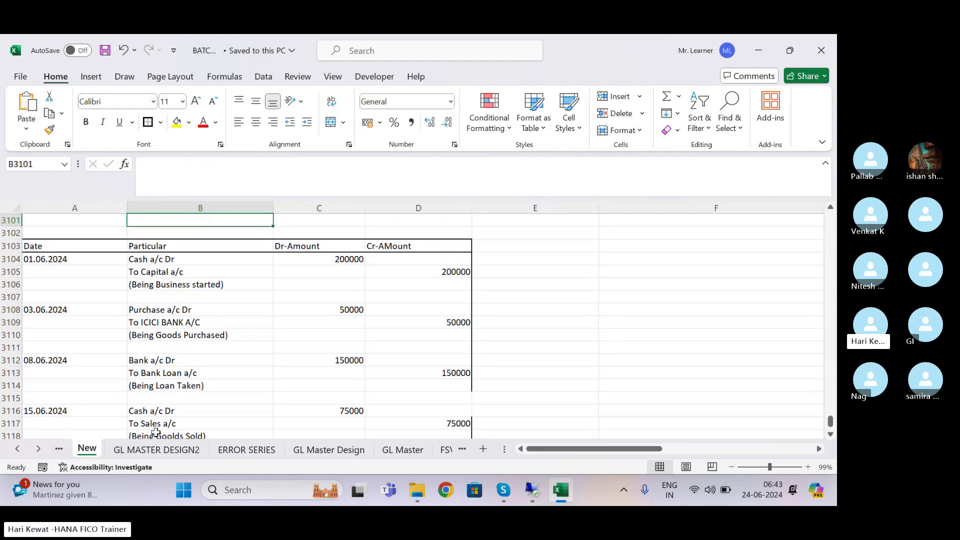
pyautogui.click(176, 312)
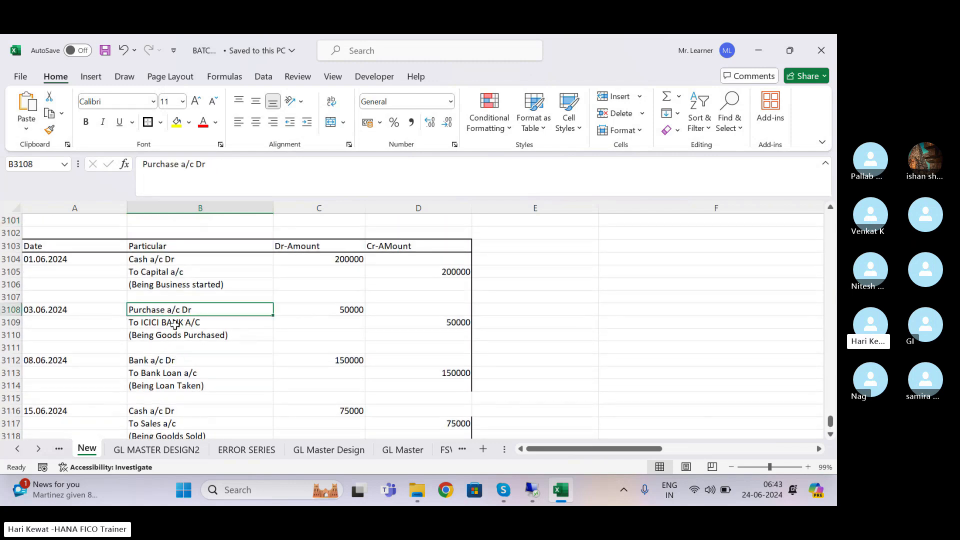
pyautogui.click(167, 361)
pyautogui.click(155, 413)
pyautogui.press('Down')
pyautogui.press('Down')
pyautogui.press('Down')
pyautogui.press('Down')
pyautogui.press('Down')
pyautogui.press('Down')
pyautogui.press('Down')
pyautogui.click(170, 333)
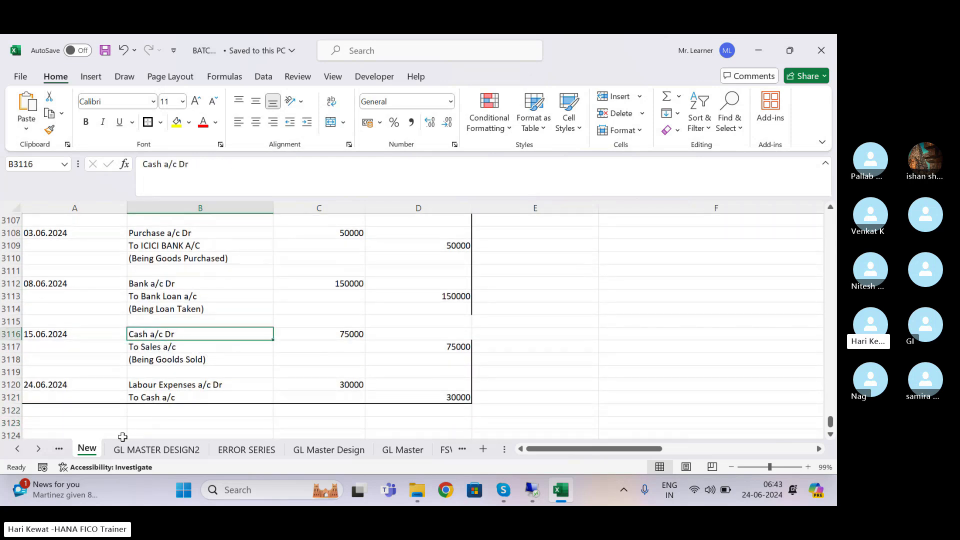
pyautogui.click(162, 350)
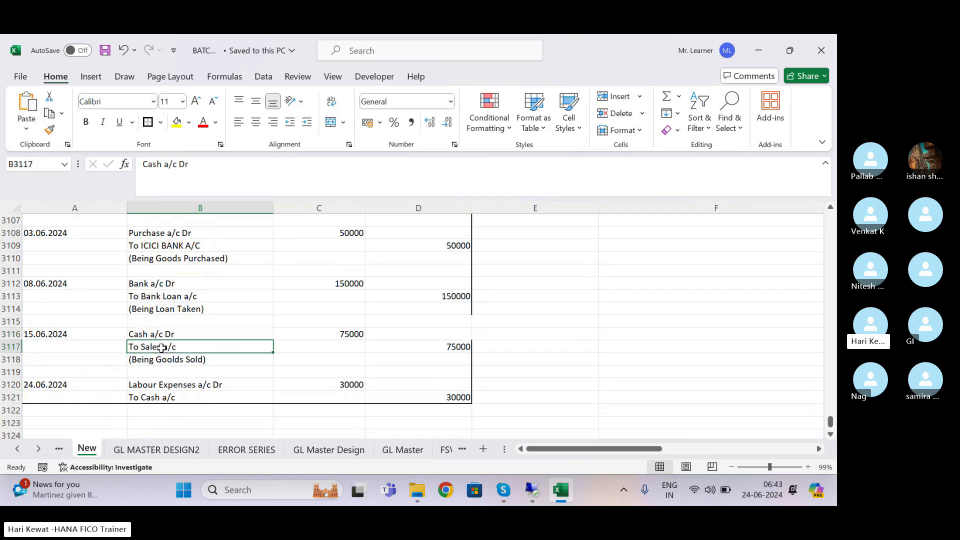
pyautogui.click(123, 420)
pyautogui.press('Down')
pyautogui.press('Down')
pyautogui.press('Down')
pyautogui.press('Down')
pyautogui.press('Down')
pyautogui.press('Down')
pyautogui.press('Down')
pyautogui.press('Down')
pyautogui.press('Down')
pyautogui.press('Down')
pyautogui.press('Down')
pyautogui.press('Down')
pyautogui.press('Down')
pyautogui.press('Down')
pyautogui.press('Down')
pyautogui.press('Down')
pyautogui.press('Down')
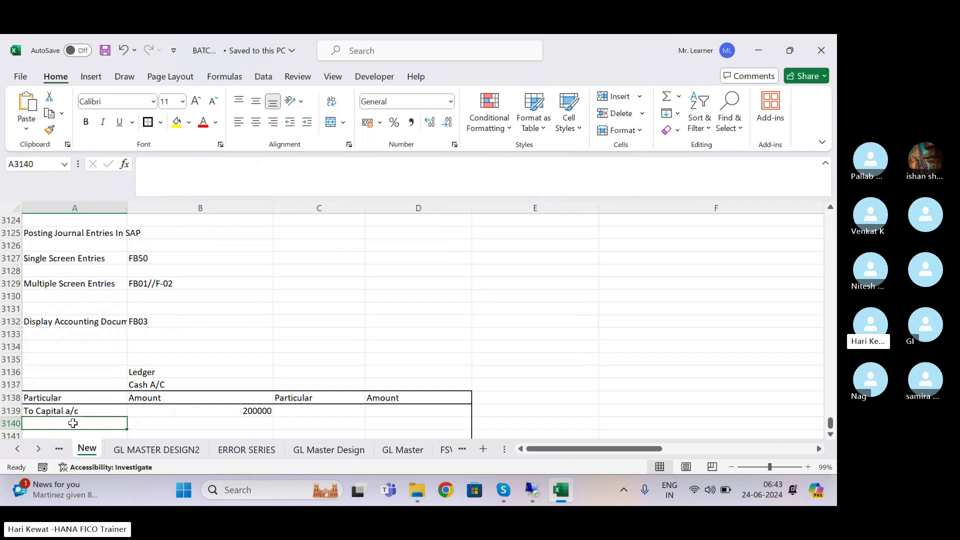
# - Enter ToSales a/c in cell A3140 and its amount 75000 in B3140 on the debit side of the Cash A/C ledger
pyautogui.write('To')
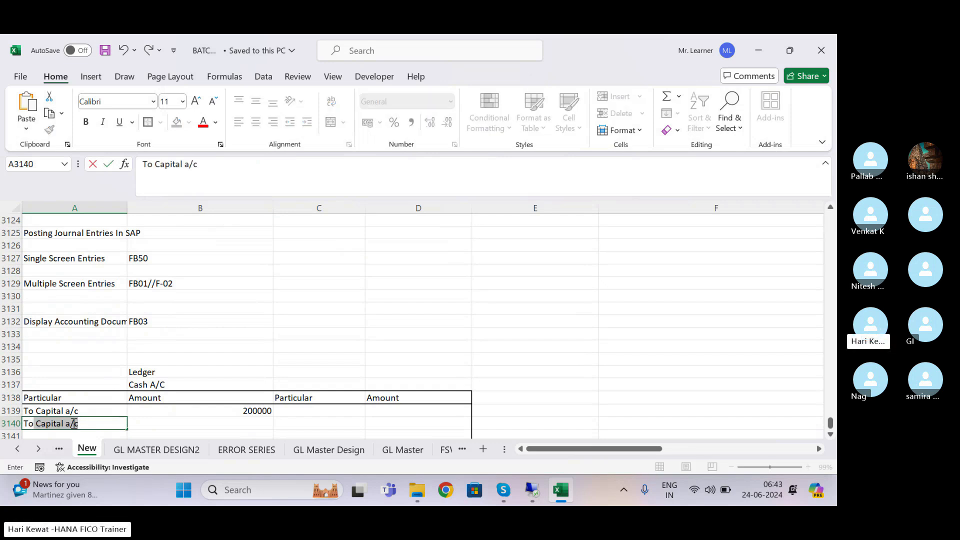
pyautogui.press('BackSpace')
pyautogui.press('BackSpace')
pyautogui.write('S')
pyautogui.press('Tab')
pyautogui.press('Tab')
pyautogui.press('Left')
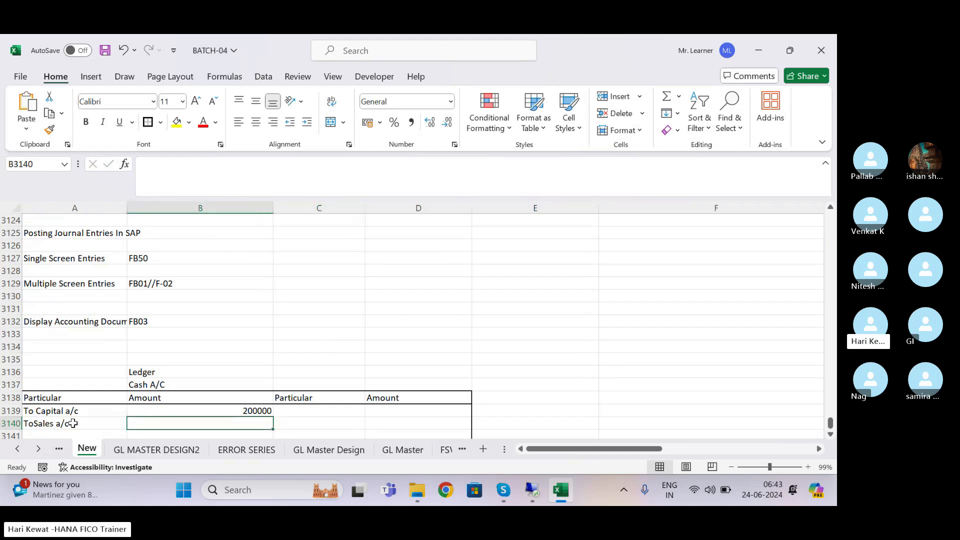
pyautogui.write('750000')
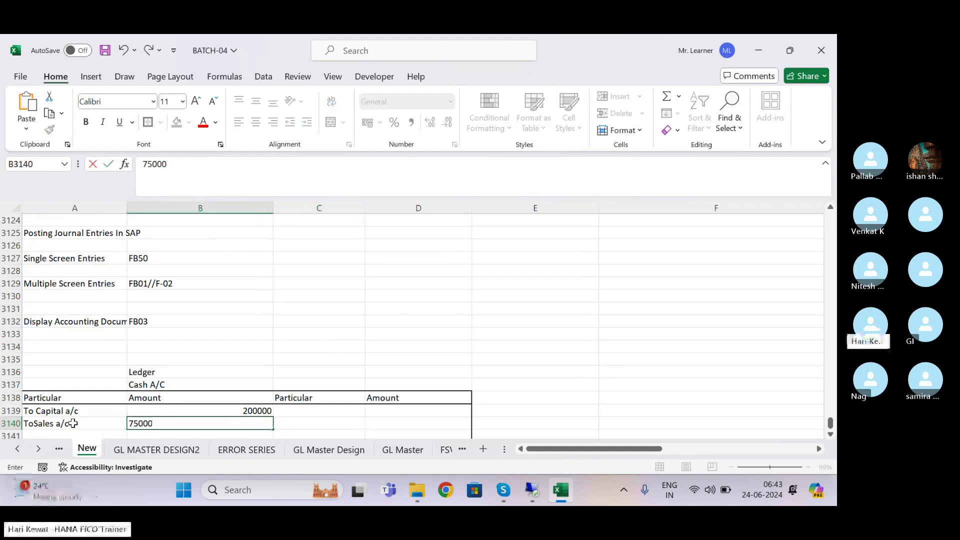
pyautogui.press('Return')
# - Examine the journal entries through 24.06.2024 for one crediting Cash a/c, and return to the Cash A/C ledger
pyautogui.press('Up')
pyautogui.press('Up')
pyautogui.press('Up')
pyautogui.press('Up')
pyautogui.press('Up')
pyautogui.press('Up')
pyautogui.press('Up')
pyautogui.press('Up')
pyautogui.press('Up')
pyautogui.press('Up')
pyautogui.press('Up')
pyautogui.press('Up')
pyautogui.press('Up')
pyautogui.press('Up')
pyautogui.press('Up')
pyautogui.press('Up')
pyautogui.press('Up')
pyautogui.press('Up')
pyautogui.press('Up')
pyautogui.press('Up')
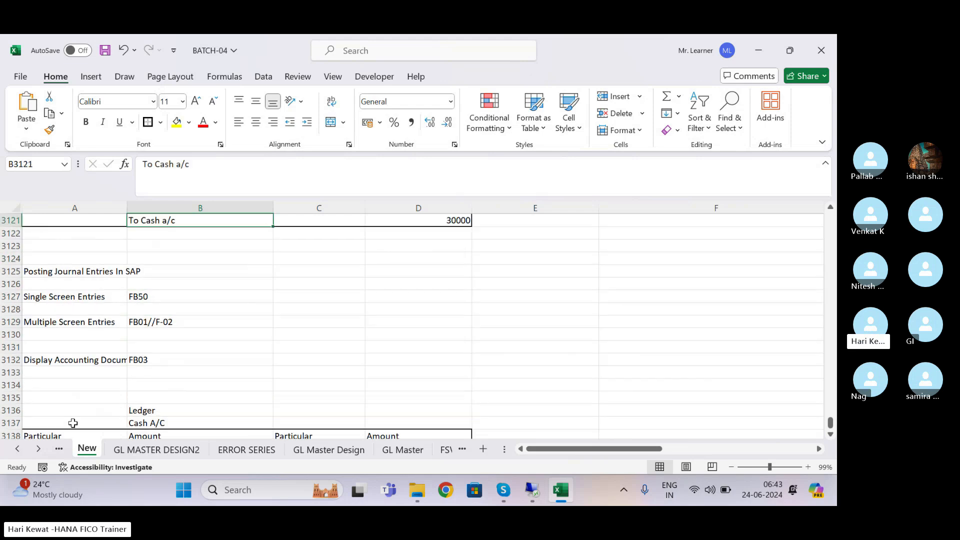
pyautogui.press('Down')
pyautogui.press('Down')
pyautogui.press('Down')
pyautogui.press('Down')
pyautogui.press('Down')
pyautogui.press('Down')
pyautogui.press('Down')
pyautogui.press('Down')
pyautogui.press('Down')
pyautogui.press('Down')
pyautogui.press('Down')
pyautogui.press('Down')
pyautogui.press('Down')
pyautogui.press('Down')
pyautogui.press('Down')
pyautogui.press('Down')
pyautogui.press('Up')
pyautogui.press('Up')
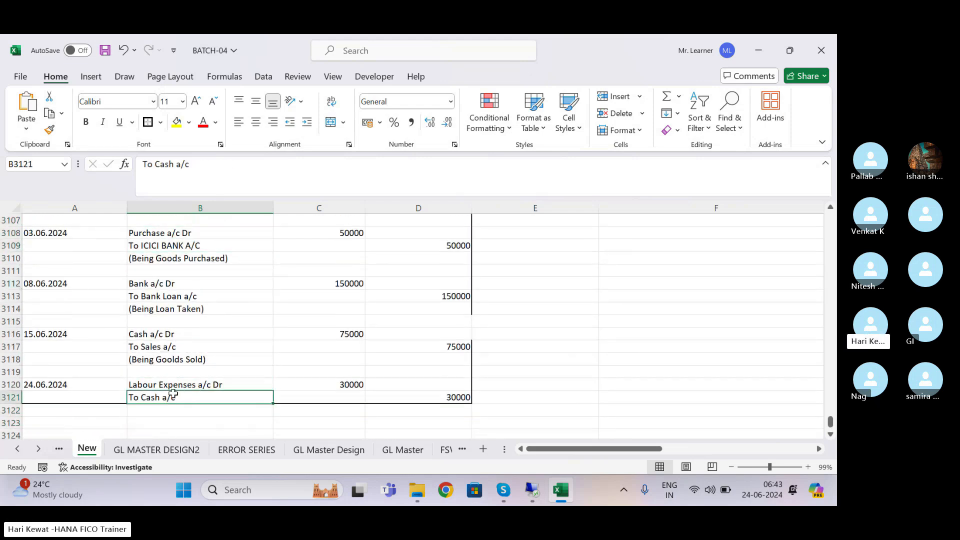
pyautogui.click(193, 383)
pyautogui.press('Down')
pyautogui.press('Down')
pyautogui.scroll(-7, 192, 383)
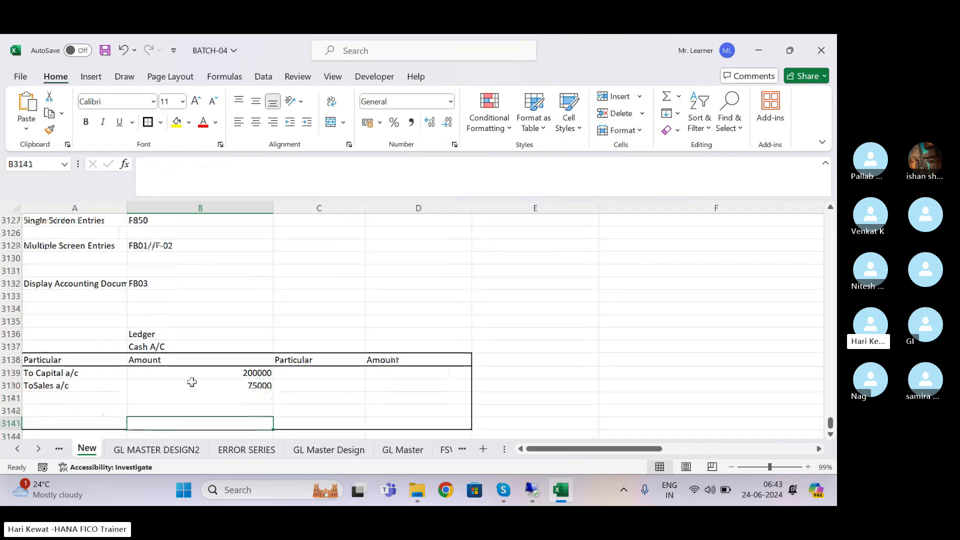
# - Enter By Labour Expenses a/c in cell C3139 with amount 30000 in D3139 on the ledger's credit side, and save the workbook
pyautogui.click(302, 377)
pyautogui.write('By ')
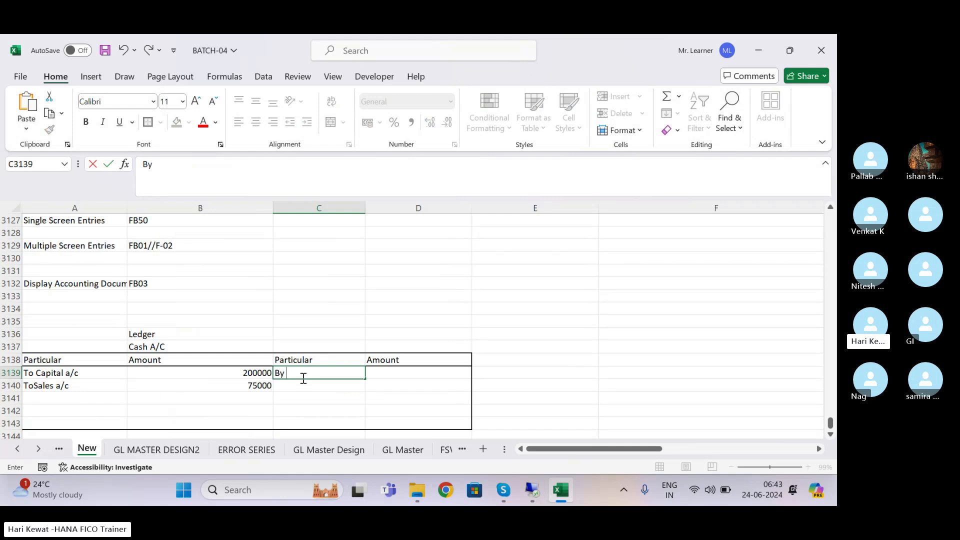
pyautogui.write('Labour Expenses a/c')
pyautogui.press('Tab')
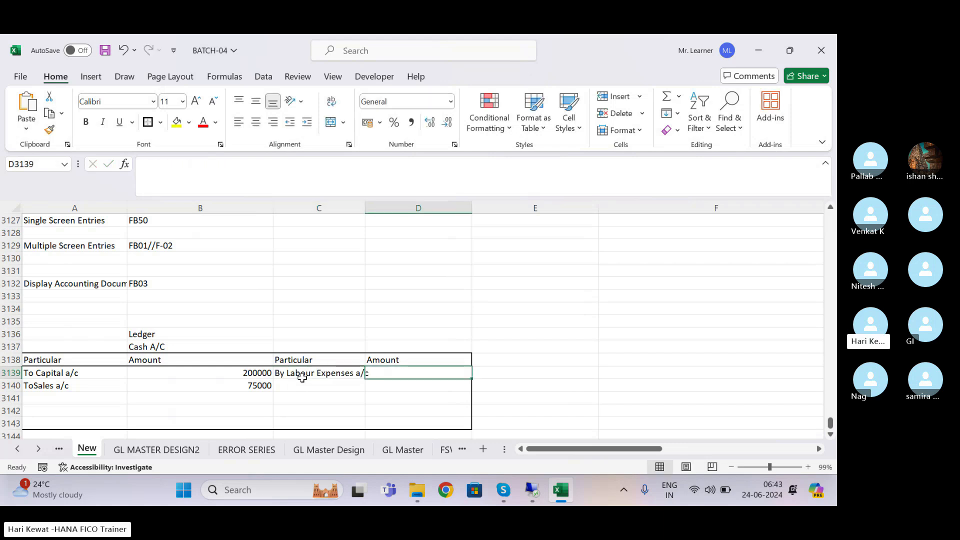
pyautogui.write('30000')
pyautogui.press('Return')
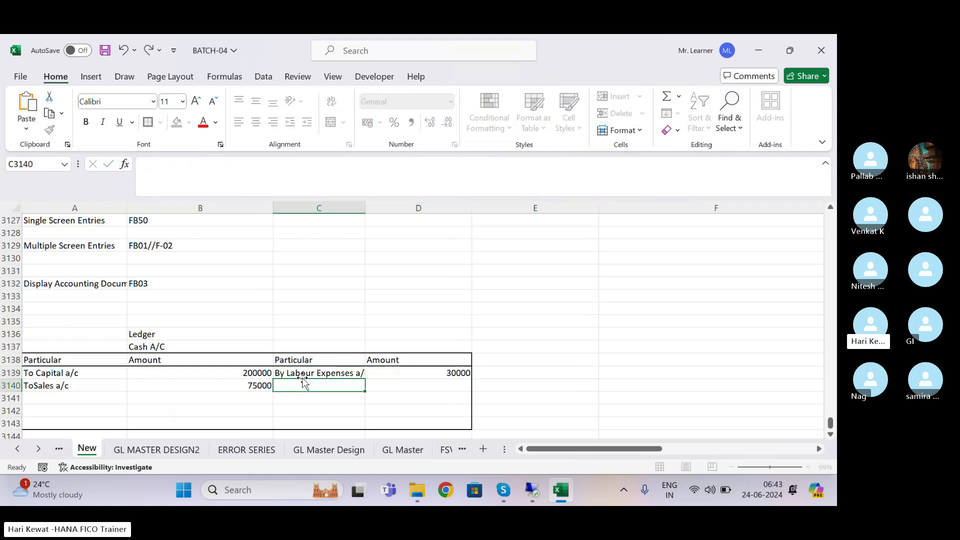
pyautogui.hotkey('ctrl', 's')
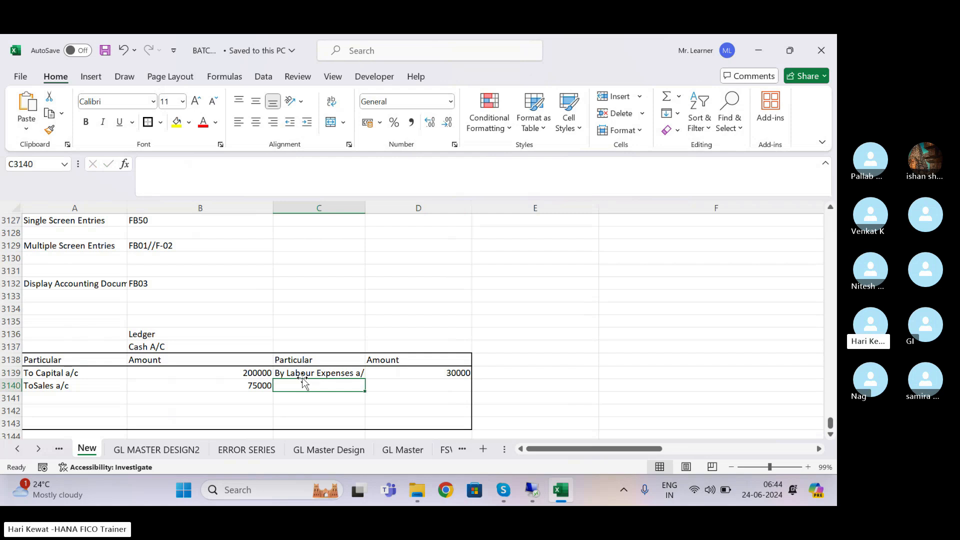
# - Enter By Balance C/F in cell C3142 as the closing balance line on the credit side of the Cash A/C ledger
pyautogui.click(309, 408)
pyautogui.write('B')
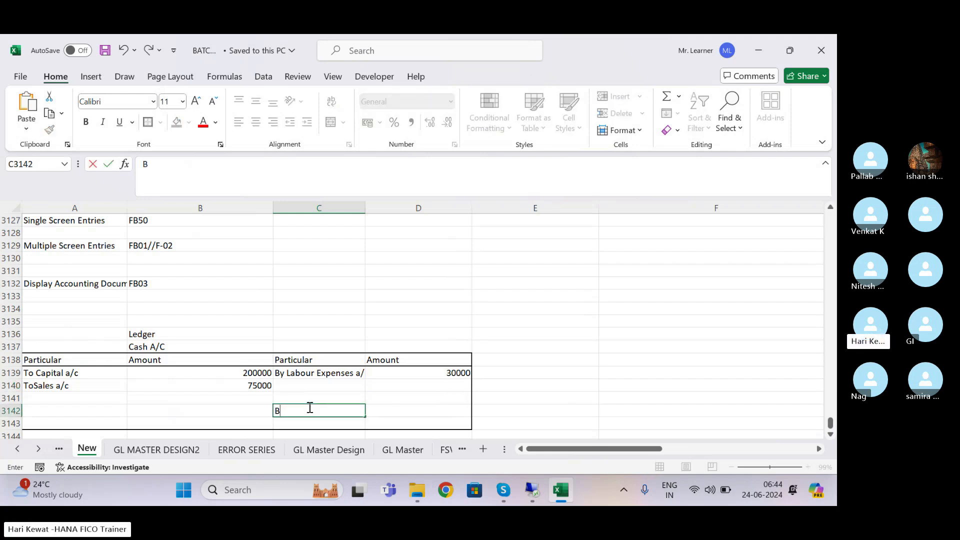
pyautogui.write('y Balance')
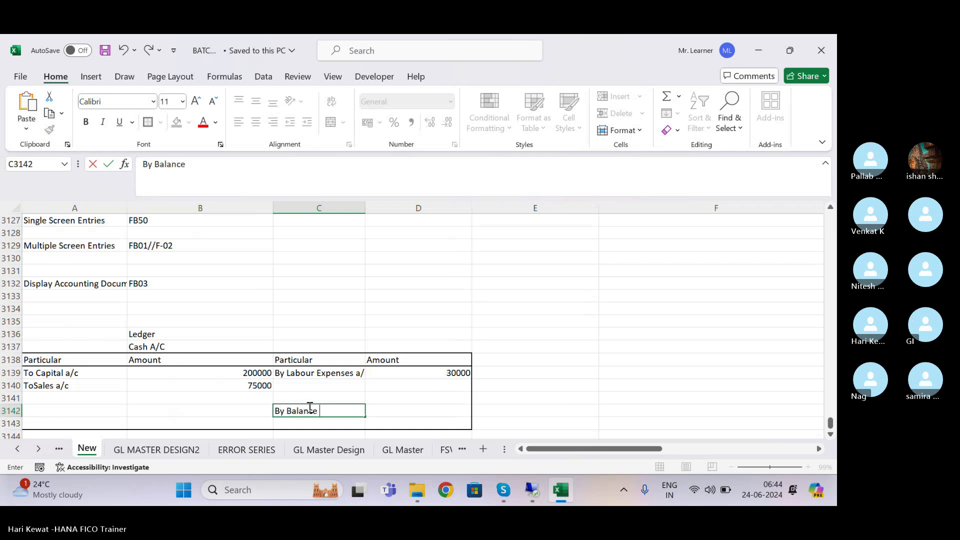
pyautogui.write(' C/F')
pyautogui.press('Tab')
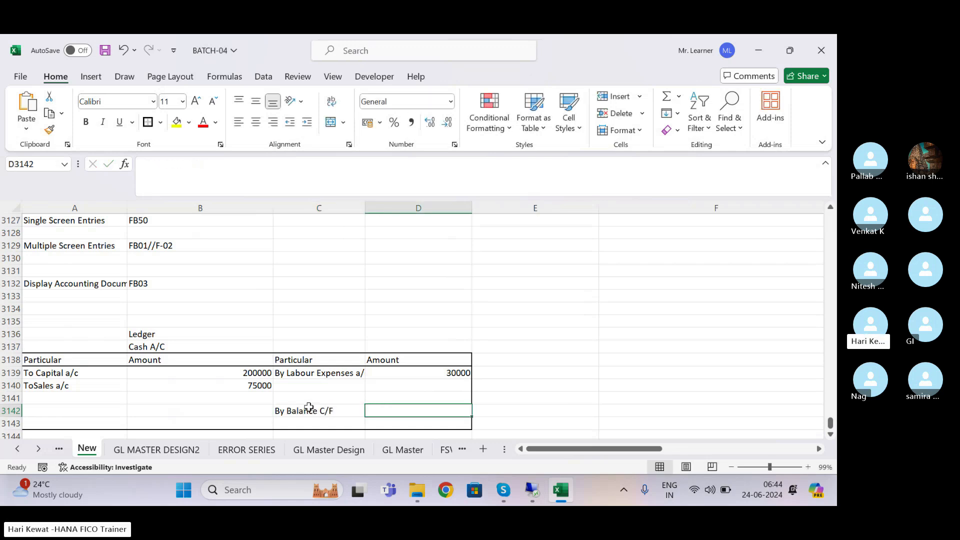
# - Select cell A3143 in the last row of the Cash A/C ledger
pyautogui.click(201, 422)
pyautogui.press('Left')
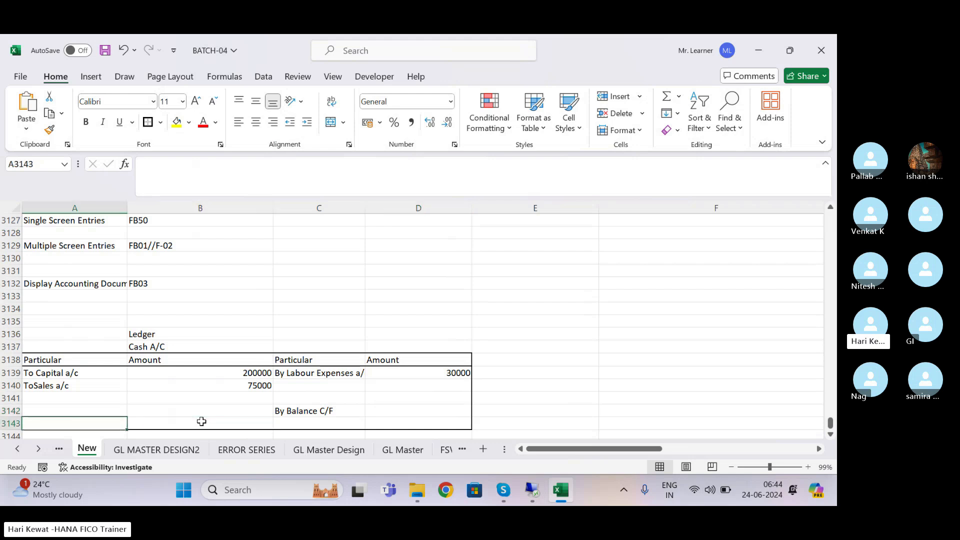
# - Label A3143 as Total with the amount 275000 in B3143, and select D3143 for the matching total
pyautogui.write('Total')
pyautogui.click(202, 422)
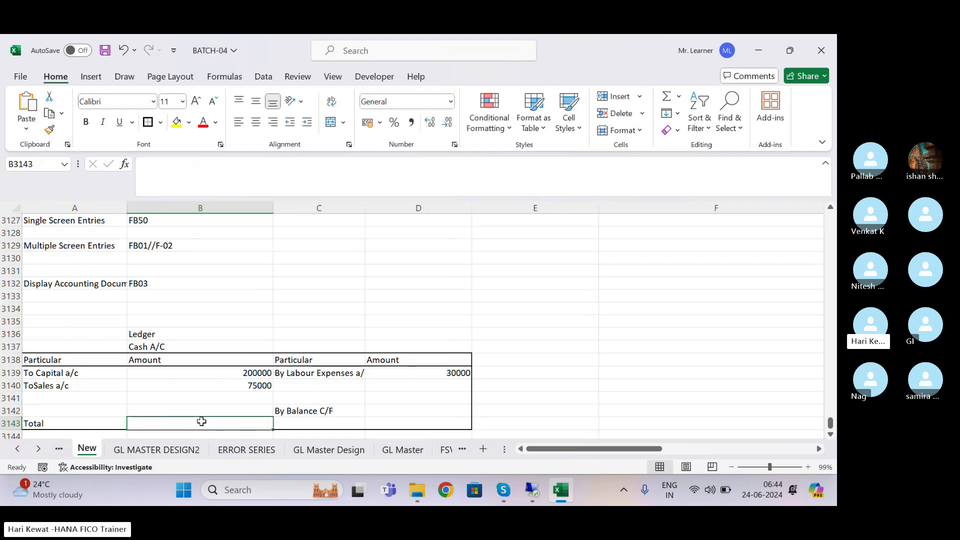
pyautogui.write('275000')
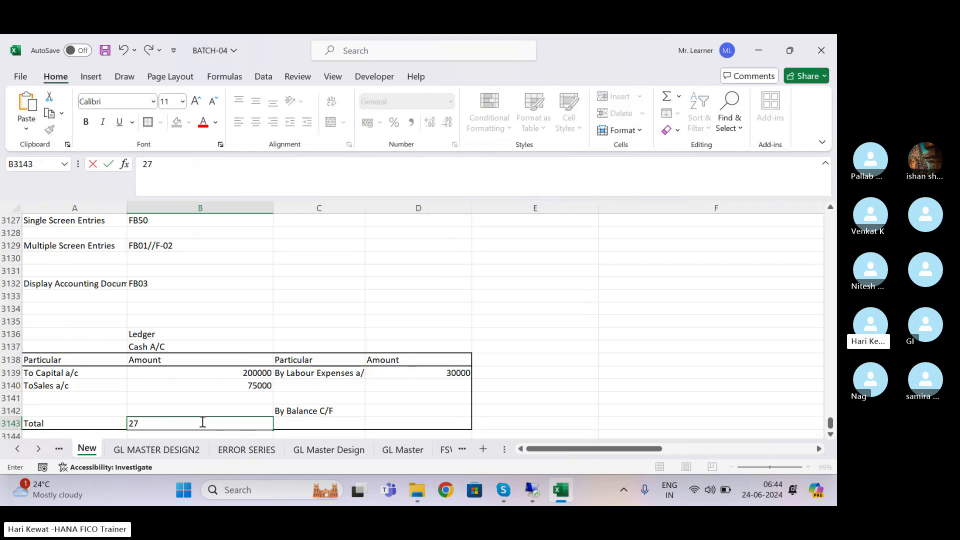
pyautogui.press('Return')
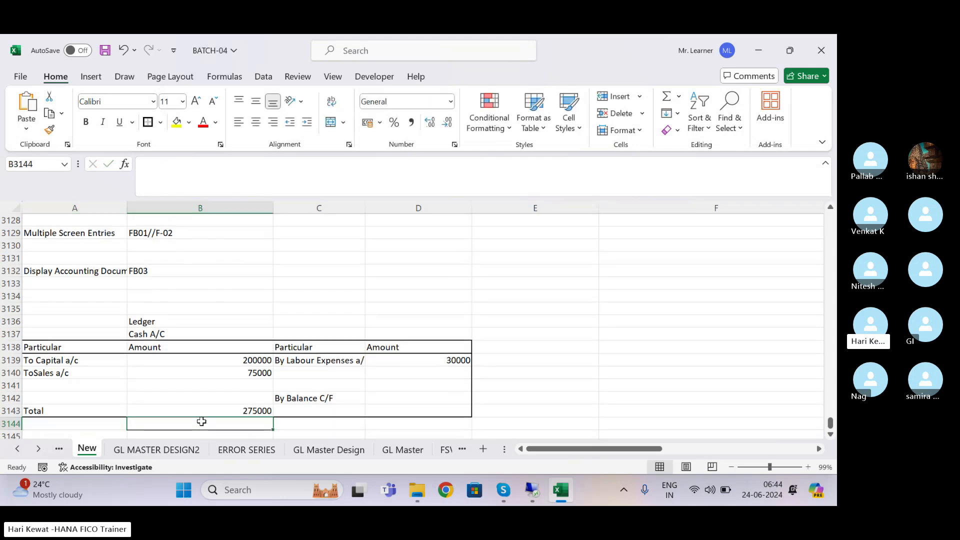
pyautogui.press('Right')
pyautogui.press('Right')
pyautogui.press('Down')
pyautogui.press('Up')
pyautogui.press('Up')
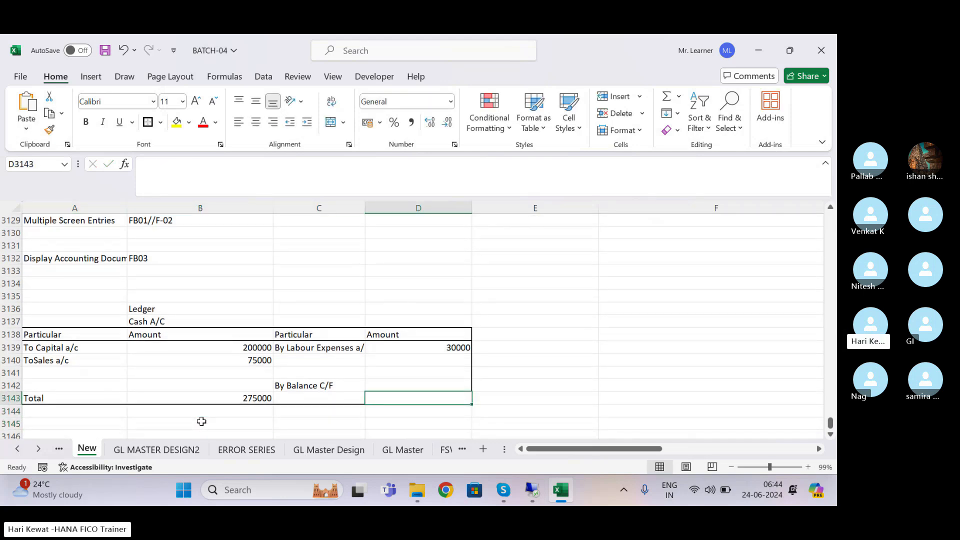
pyautogui.write('=')
pyautogui.click(242, 399)
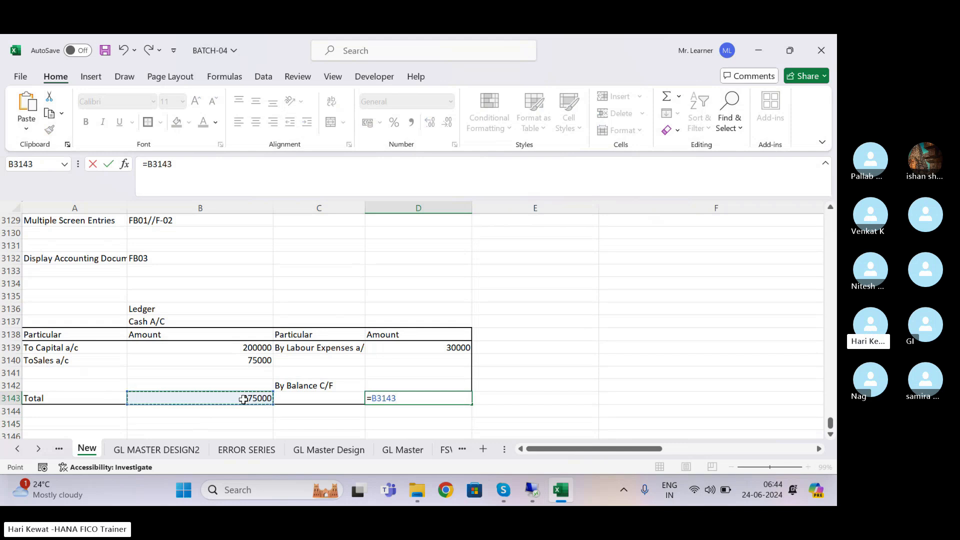
pyautogui.press('Escape')
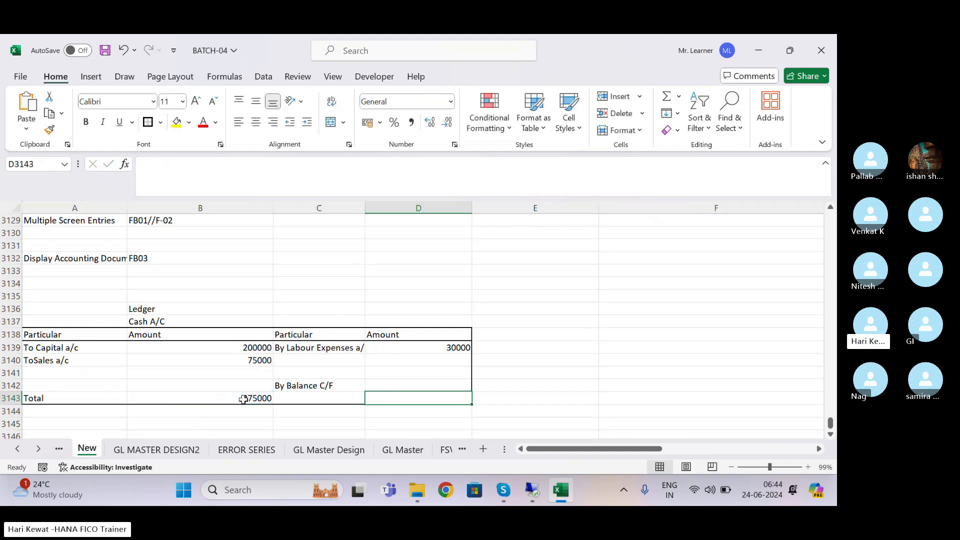
# - Enter 275000 as the credit-side total in D3143
pyautogui.write('275000')
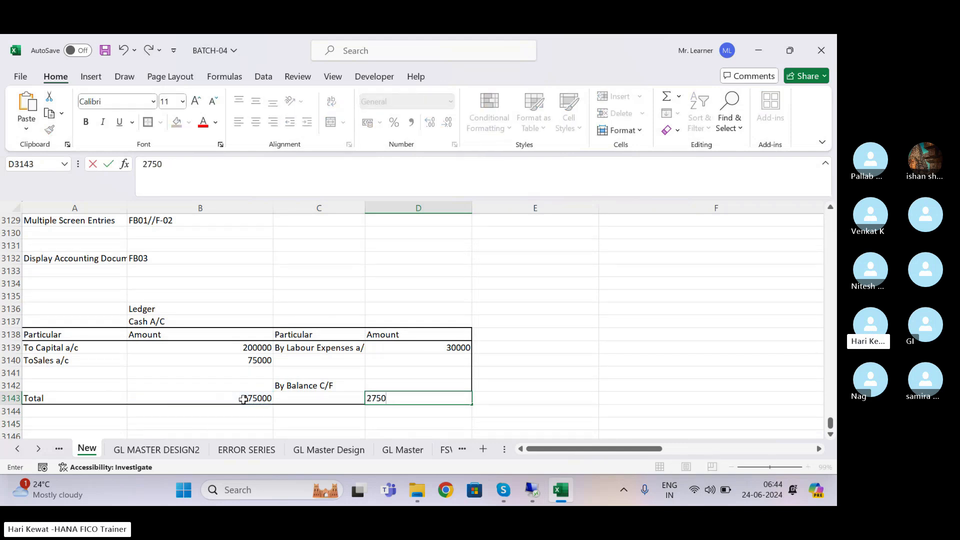
pyautogui.press('Return')
# - Calculate the By Balance C/F amount in D3142 by subtracting the labour expenses in D3139 from the total in B3143
pyautogui.press('Up')
pyautogui.press('Up')
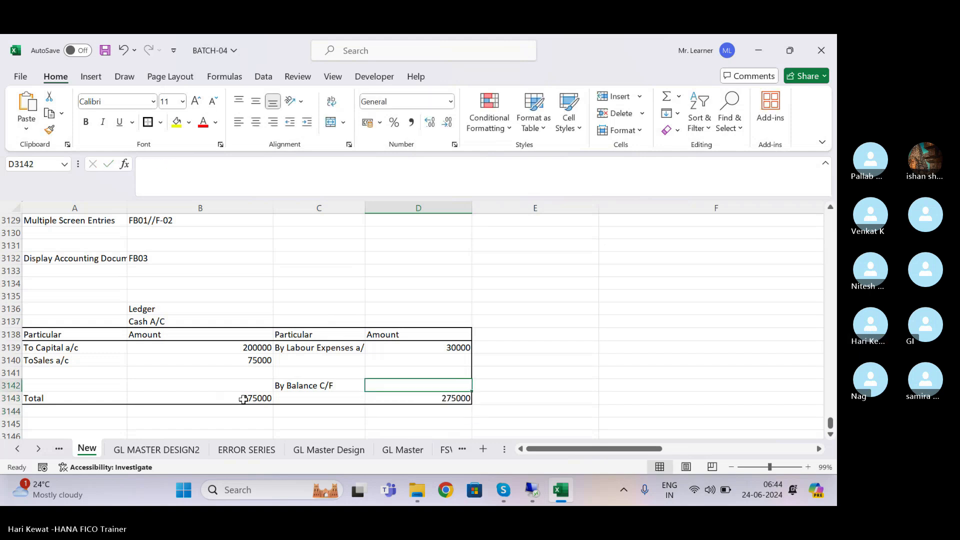
pyautogui.write('=')
pyautogui.click(266, 398)
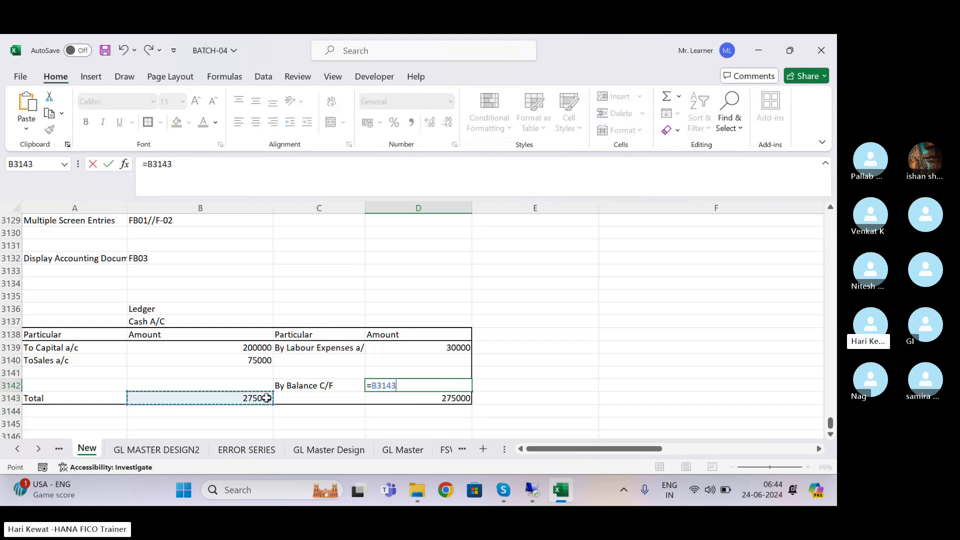
pyautogui.write('-')
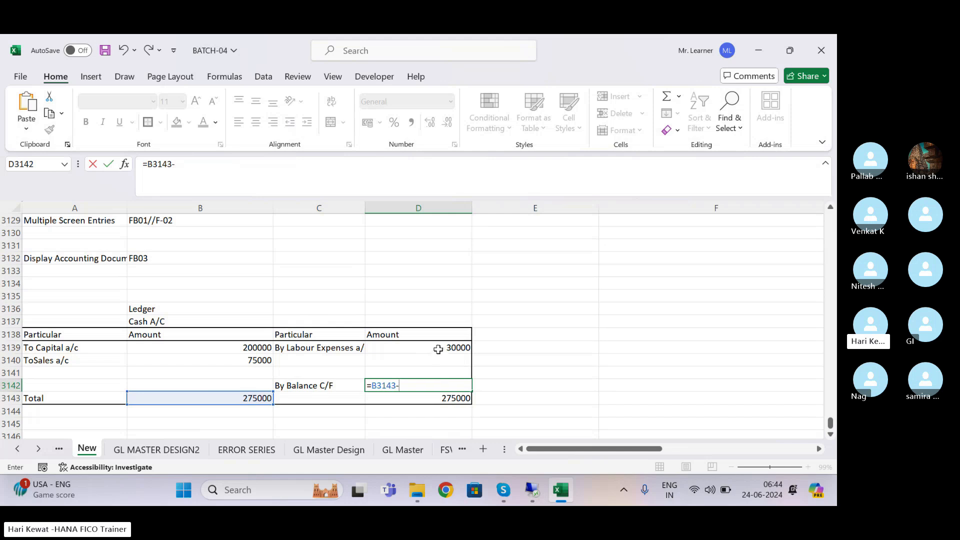
pyautogui.click(438, 349)
pyautogui.press('Return')
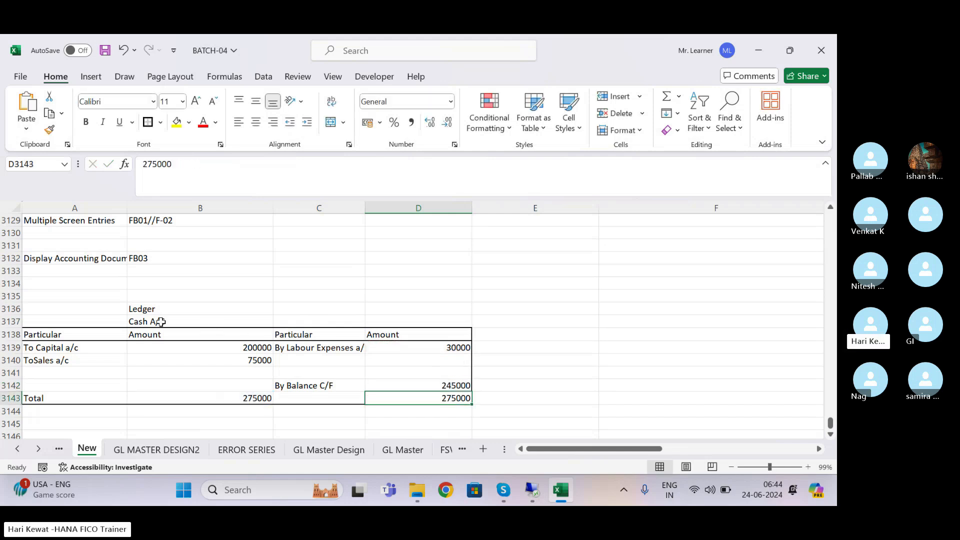
# - Add an outside border around the ledger's Total row, A3143 to D3143, and save the workbook
pyautogui.click(52, 347)
pyautogui.press('Down')
pyautogui.press('Down')
pyautogui.press('Down')
pyautogui.press('Down')
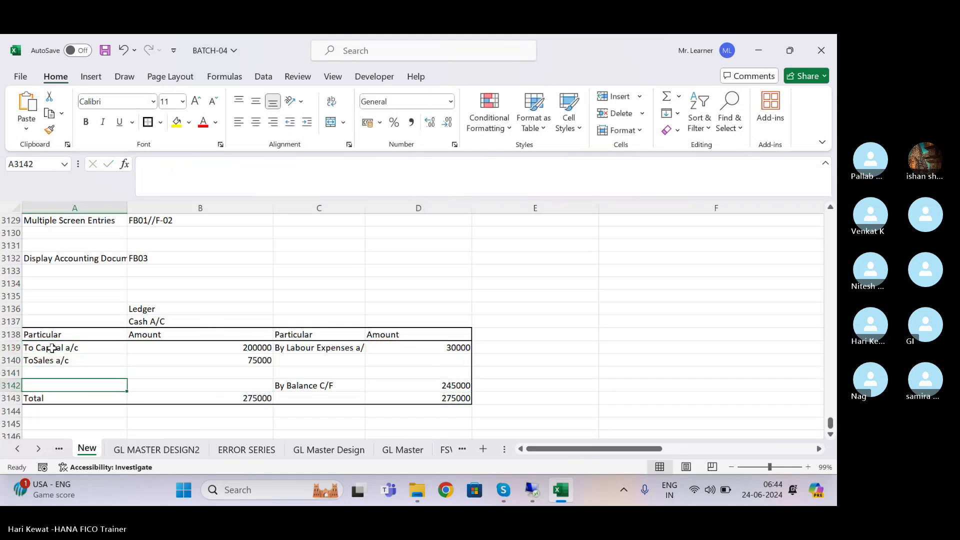
pyautogui.hotkey('shift', 'Right')
pyautogui.hotkey('shift', 'Right')
pyautogui.hotkey('shift', 'Right')
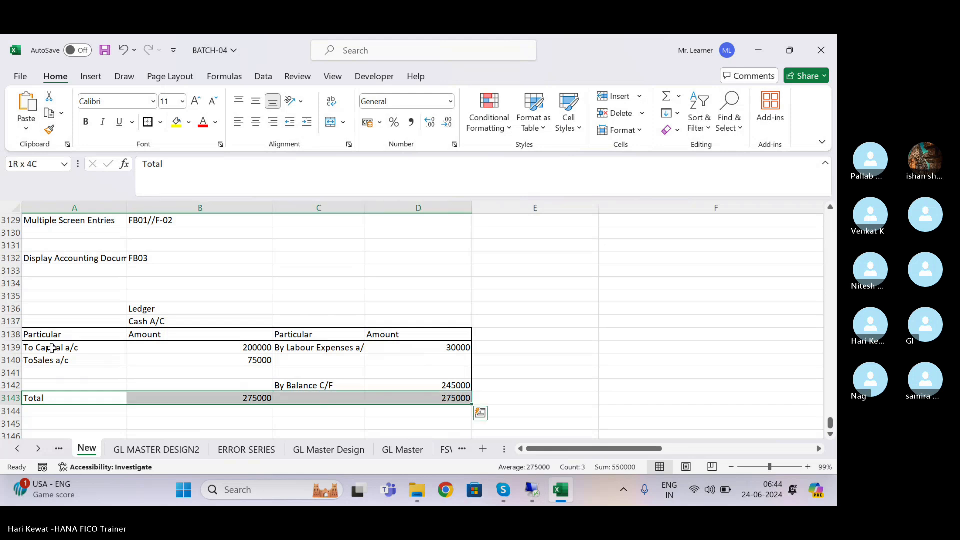
pyautogui.click(146, 125)
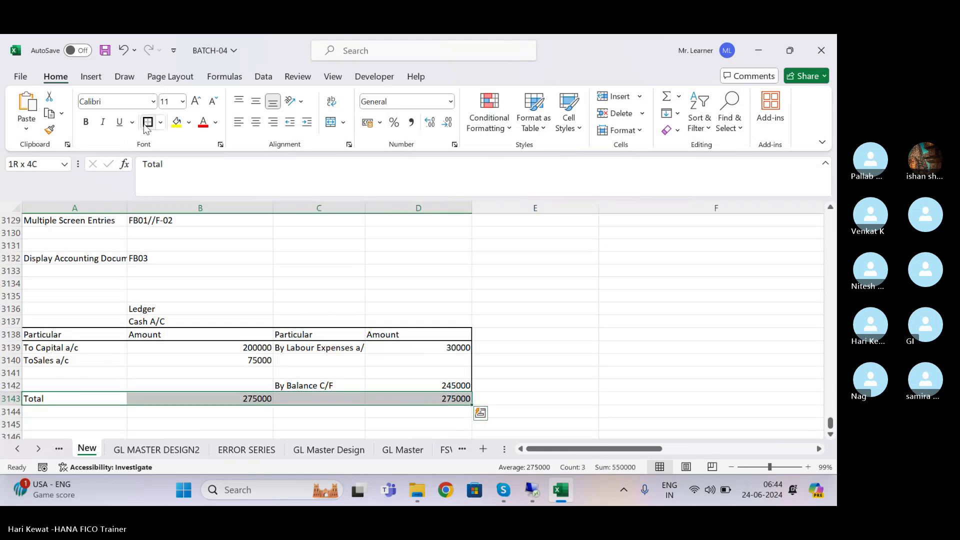
pyautogui.click(517, 368)
pyautogui.hotkey('ctrl', 's')
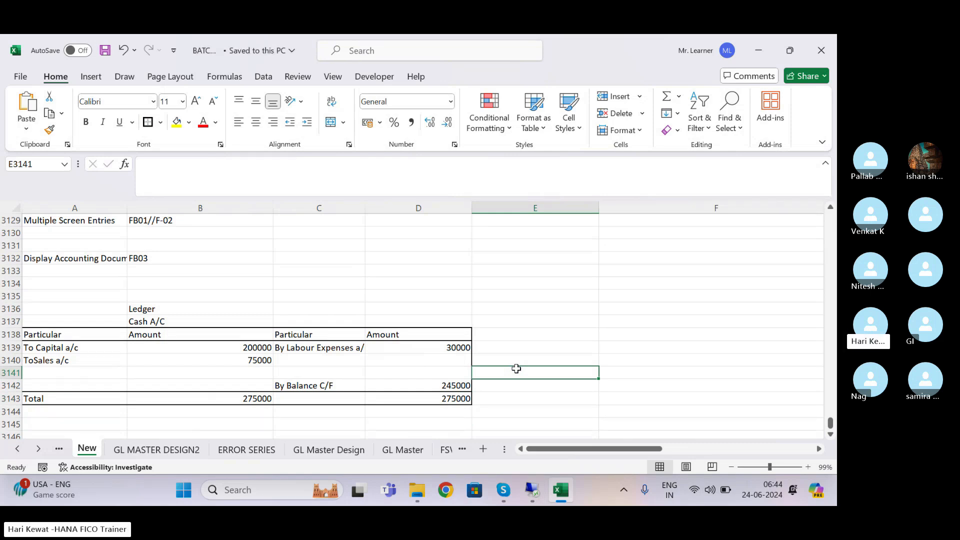
# - Select the empty cell A3146 below the Cash A/C ledger
pyautogui.click(406, 364)
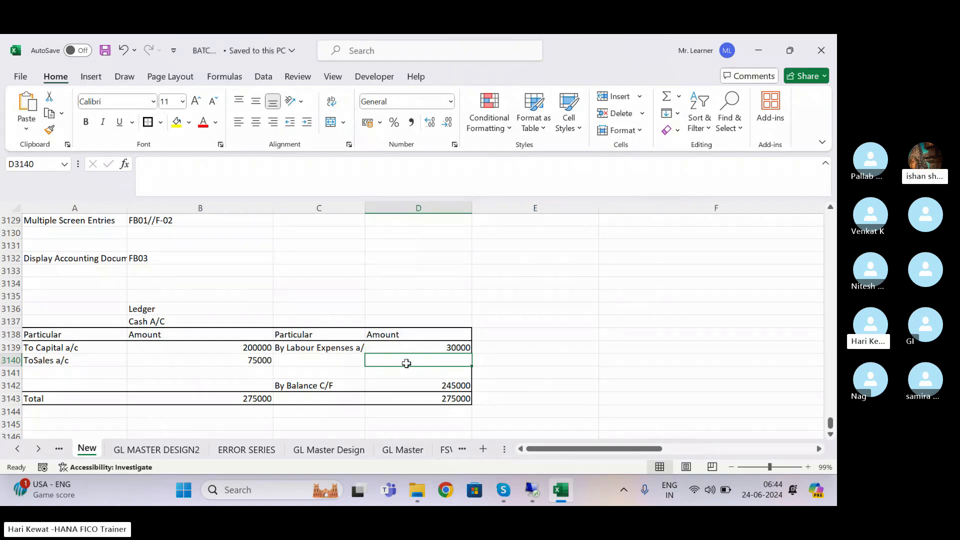
pyautogui.click(185, 360)
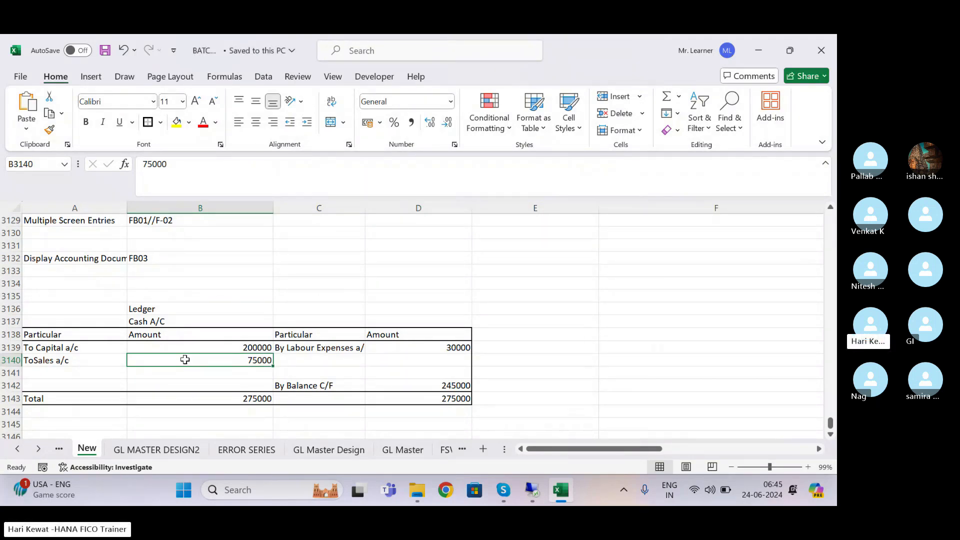
pyautogui.click(64, 432)
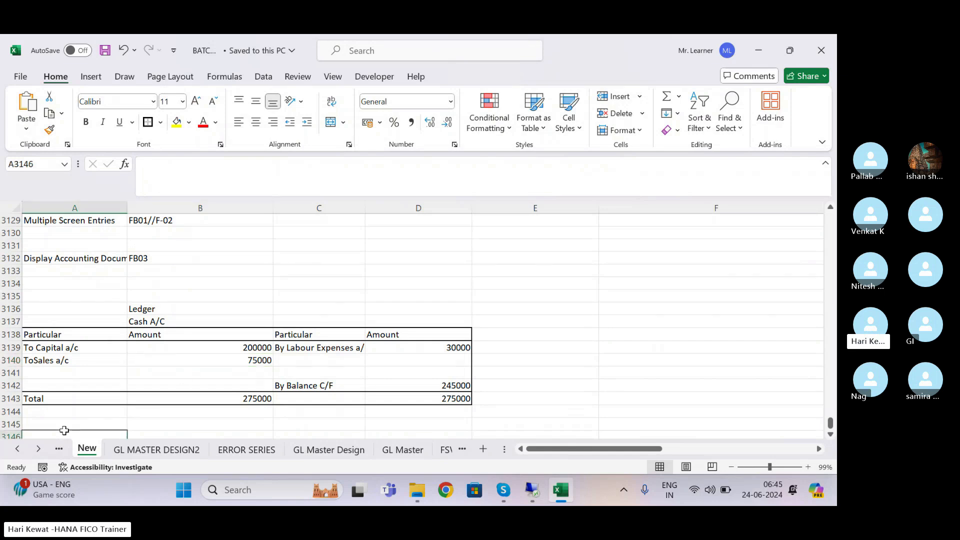
pyautogui.press('Down')
pyautogui.press('Down')
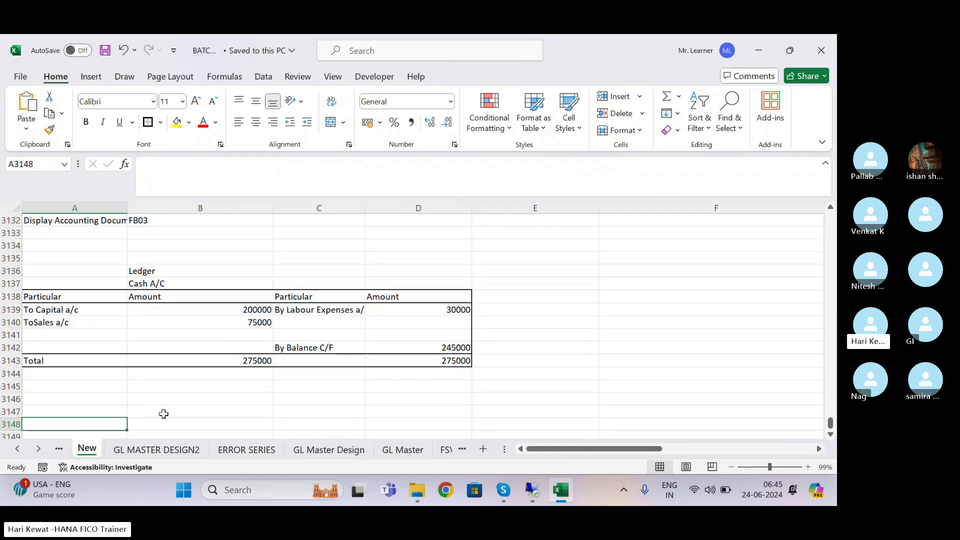
pyautogui.click(82, 403)
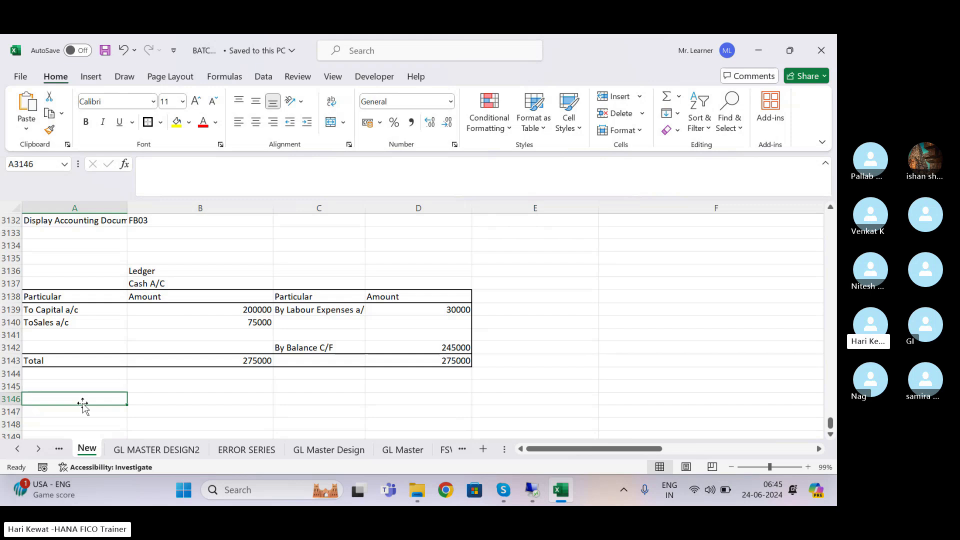
pyautogui.write('FS10N')
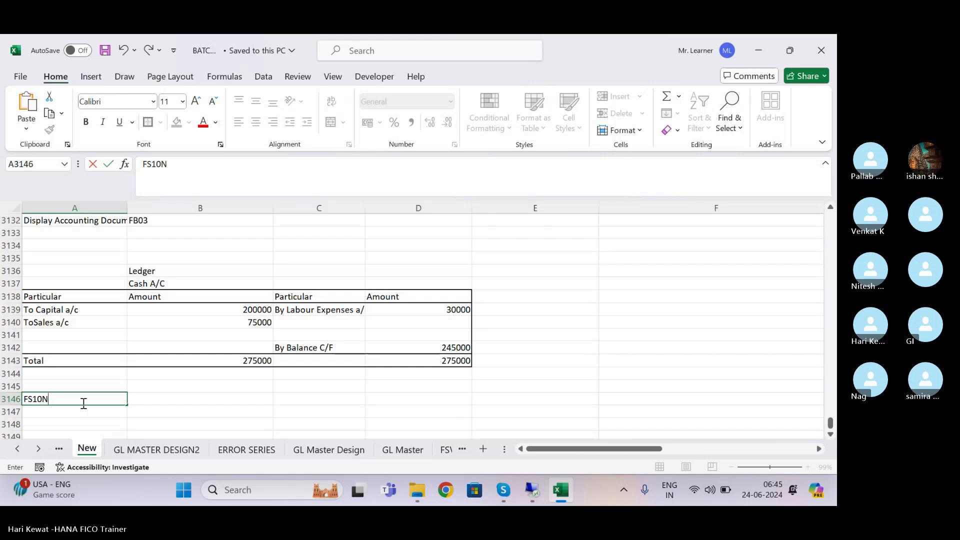
pyautogui.press('BackSpace')
pyautogui.press('BackSpace')
pyautogui.press('BackSpace')
pyautogui.press('BackSpace')
pyautogui.press('BackSpace')
# - Enter GL BALANCE DISPLAY in A3146 with the transaction codes FS10N/FAGLB03 in B3146, and save the workbook
pyautogui.write('GL BALANCE DISPLAY')
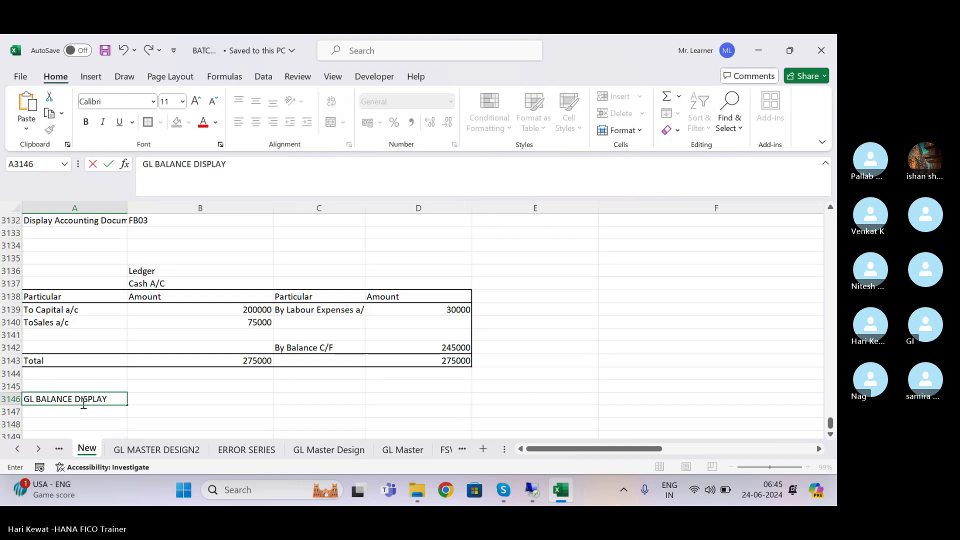
pyautogui.press('Tab')
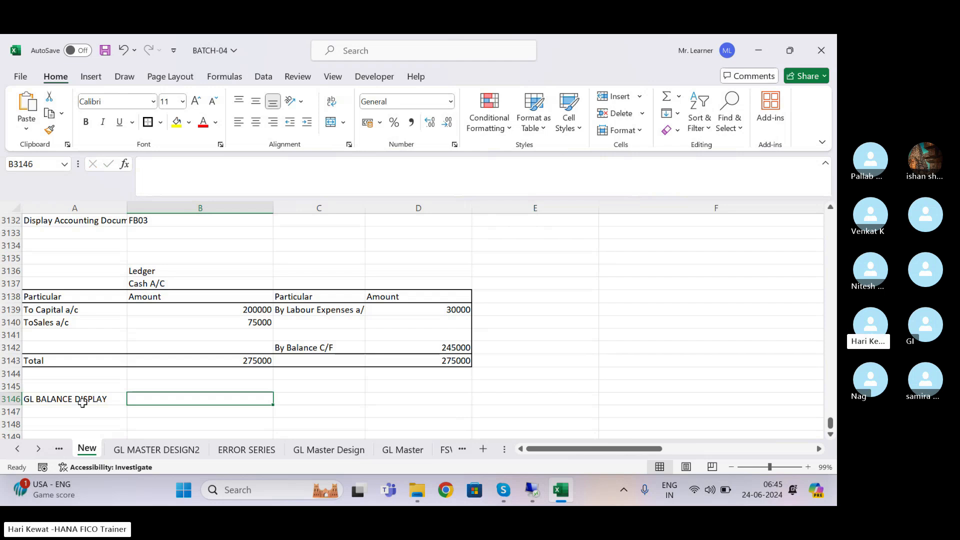
pyautogui.write('FS10N')
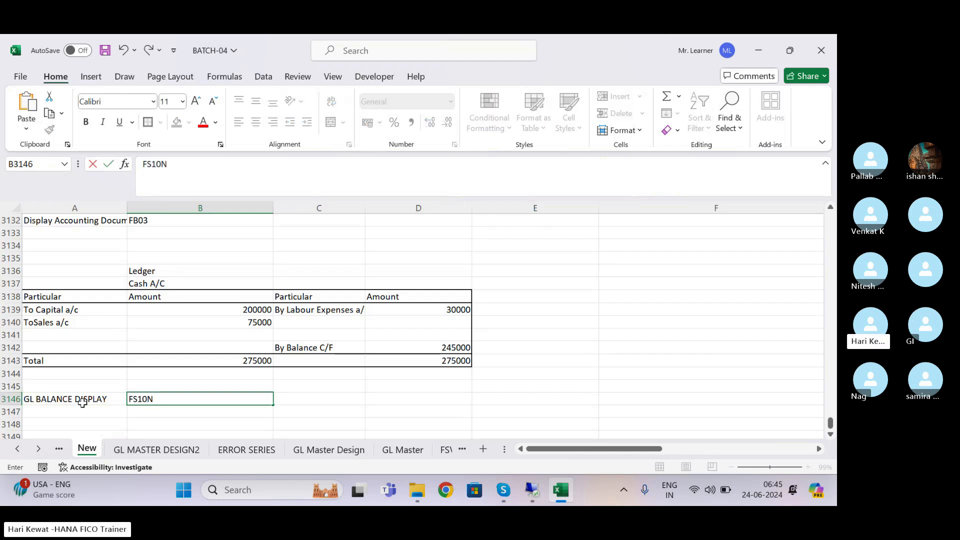
pyautogui.write('/FAGLB03')
pyautogui.press('Return')
pyautogui.hotkey('ctrl', 's')
pyautogui.press('Up')
pyautogui.press('Right')
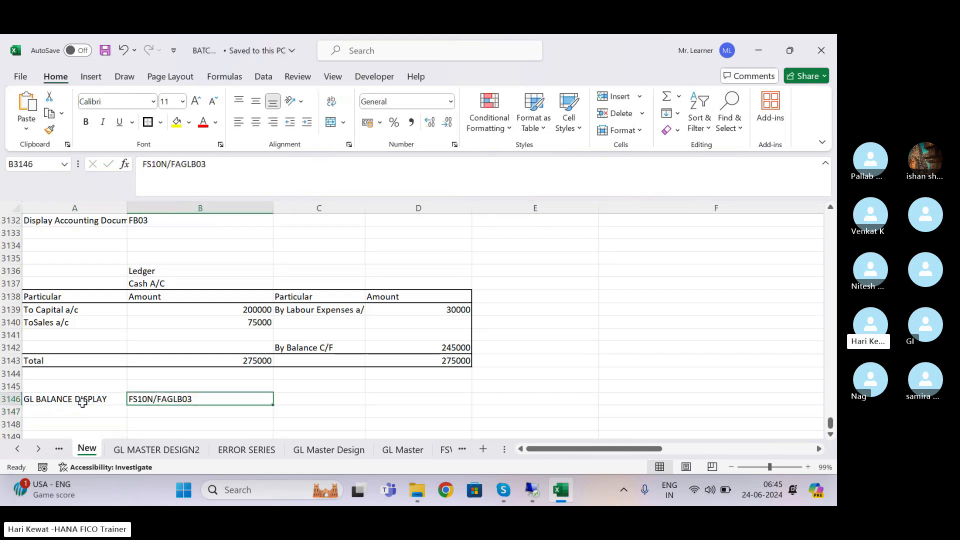
# - Switch to SAP, expand the General Ledger Account folder, collapse Document Entry, and select FAGLB03 - Display Balances
pyautogui.click(528, 493)
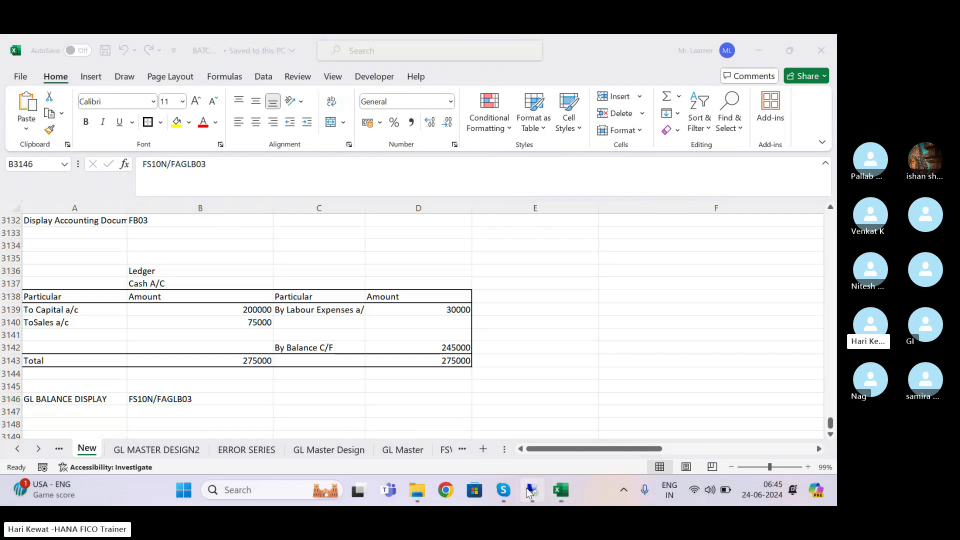
pyautogui.click(531, 491)
pyautogui.click(33, 239)
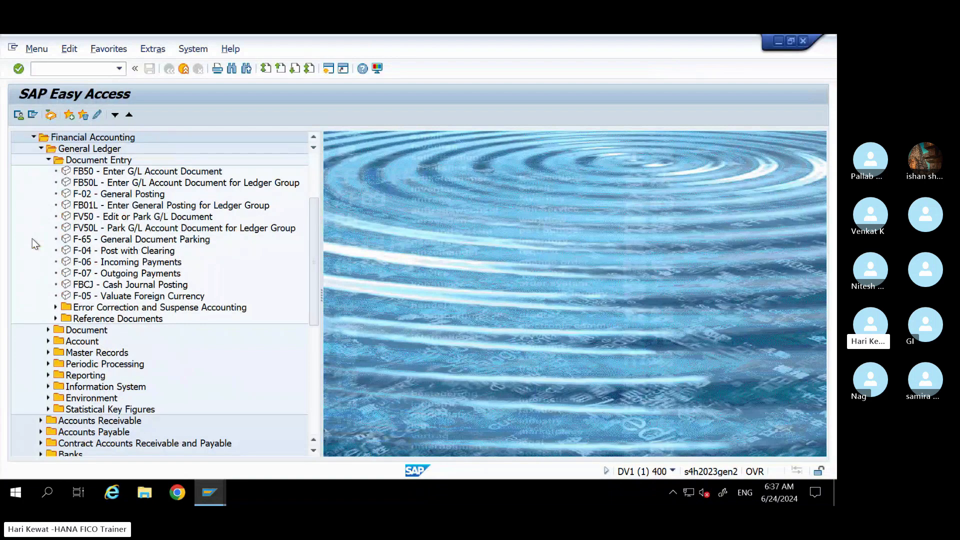
pyautogui.click(50, 341)
pyautogui.click(48, 160)
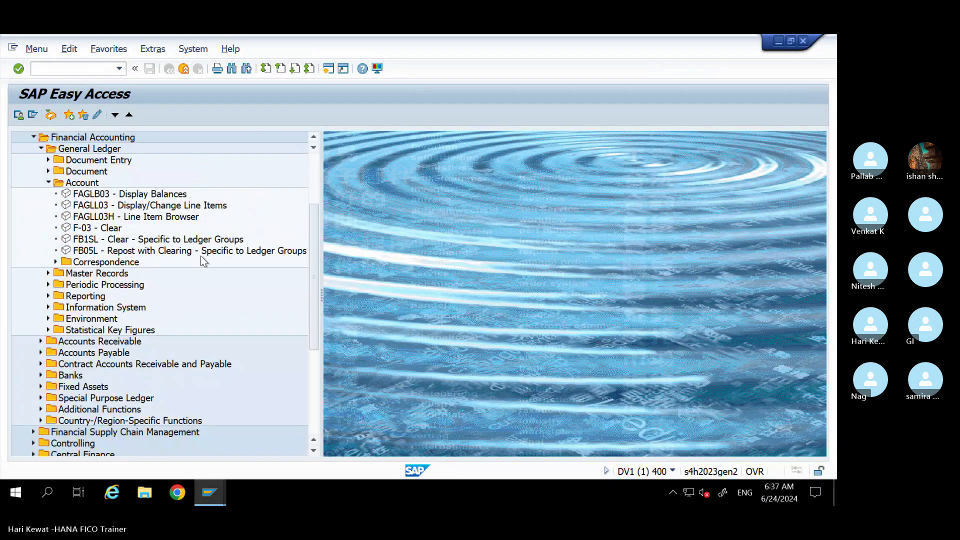
pyautogui.click(105, 196)
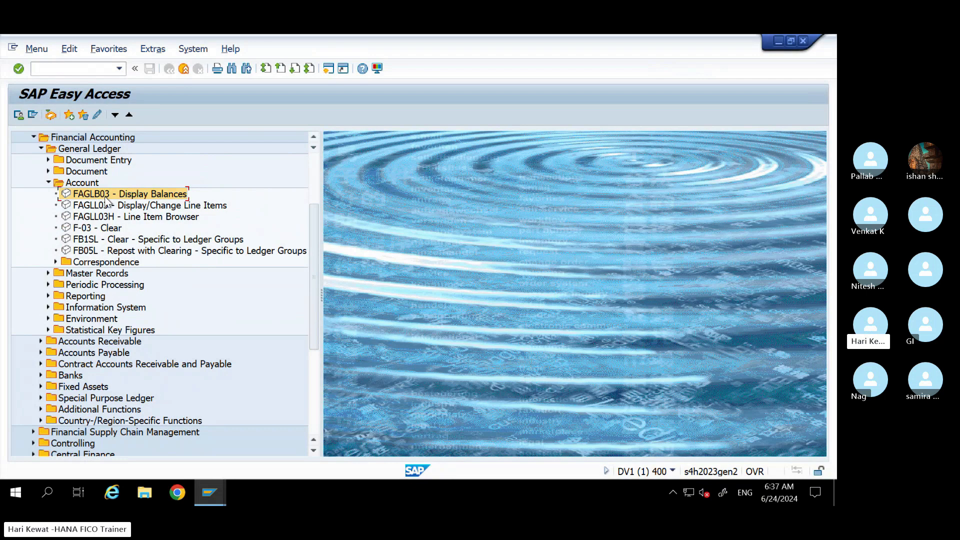
# - Check the noted GL balance display transaction codes in the Excel workbook and return to SAP
pyautogui.moveTo(748, 34)
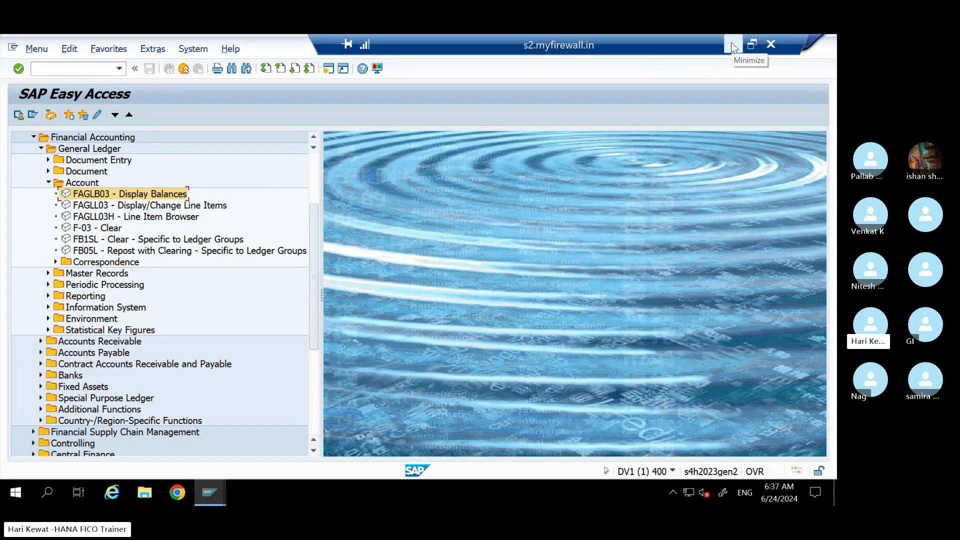
pyautogui.click(731, 42)
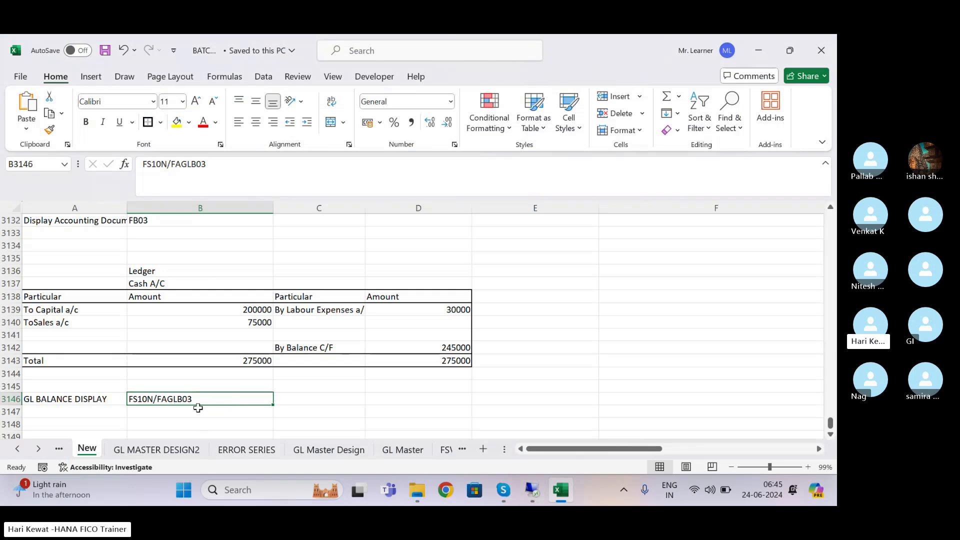
pyautogui.click(529, 485)
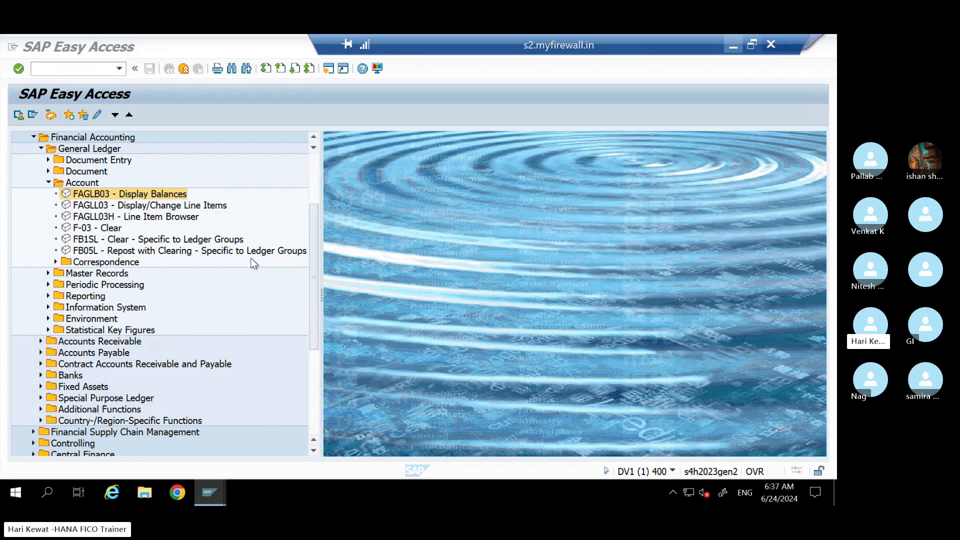
# - Open FAGLB03 - Display Balances and run it for the Cash A/c account with company code US75, fiscal year 2024 and ledger 0L
pyautogui.doubleClick(103, 196)
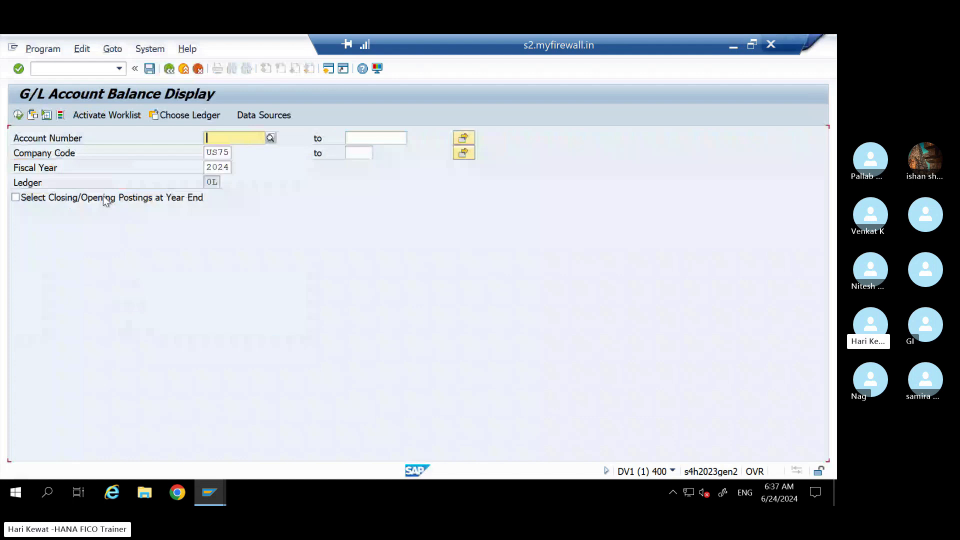
pyautogui.click(271, 139)
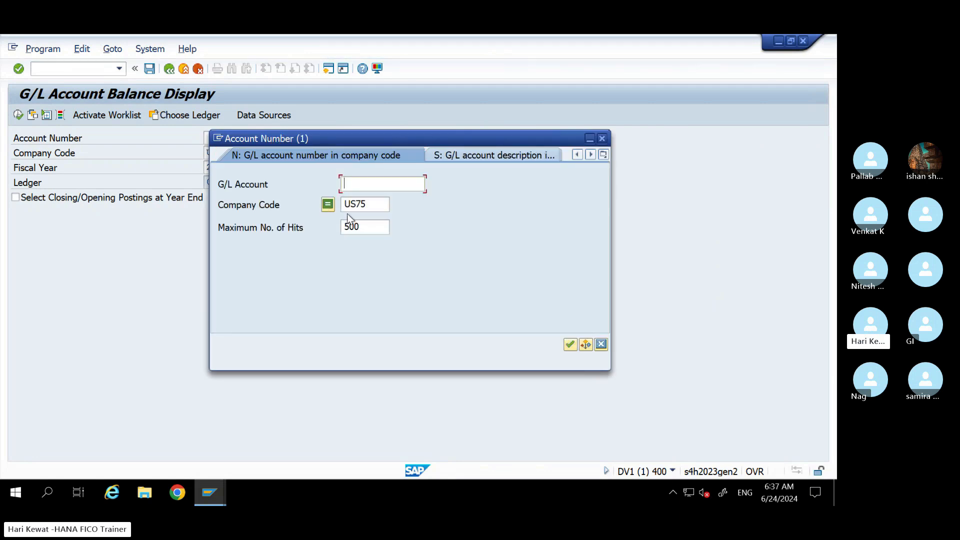
pyautogui.press('Return')
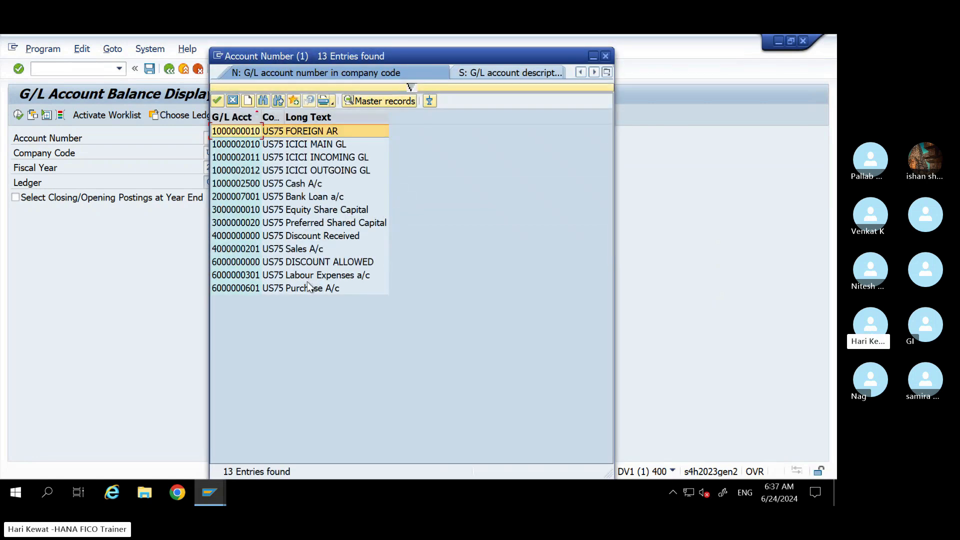
pyautogui.doubleClick(301, 188)
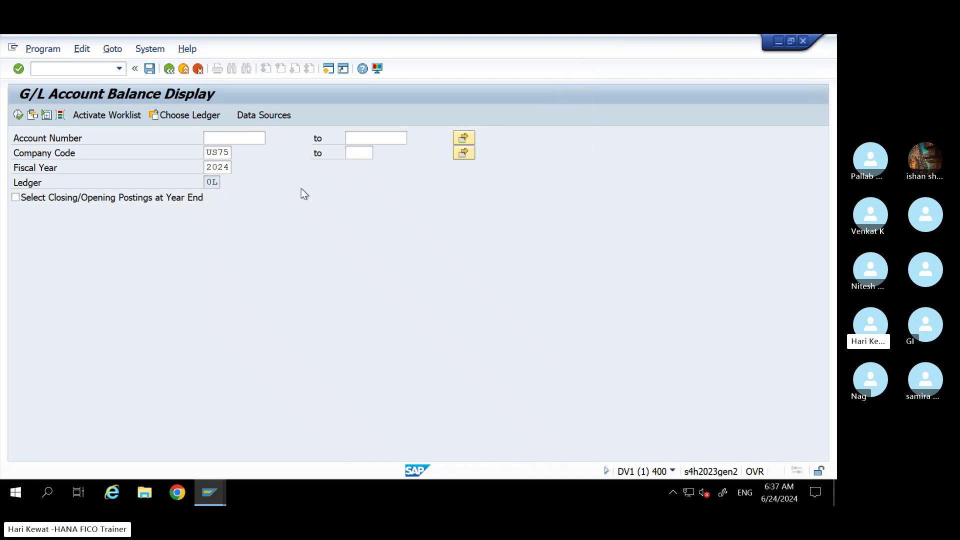
pyautogui.click(228, 166)
pyautogui.moveTo(228, 167); pyautogui.dragTo(199, 184)
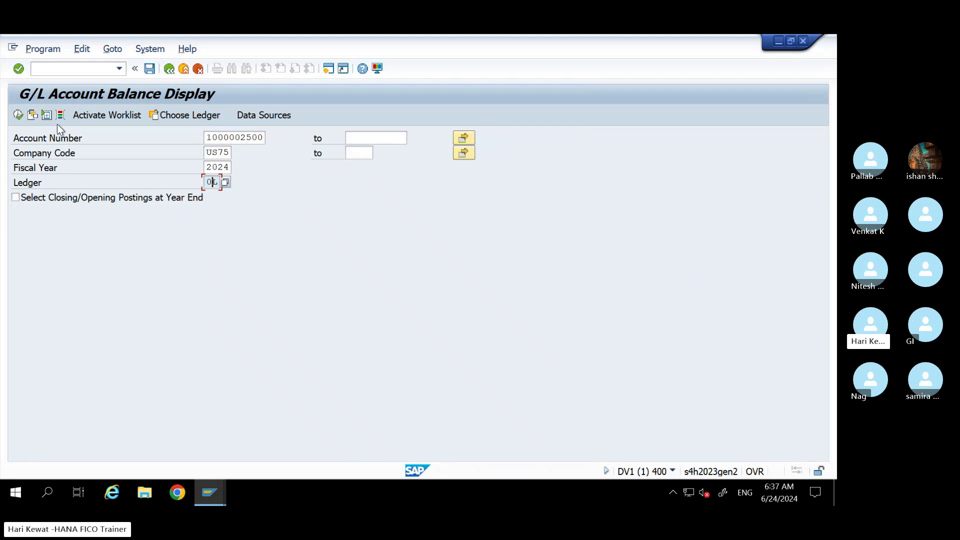
pyautogui.click(18, 115)
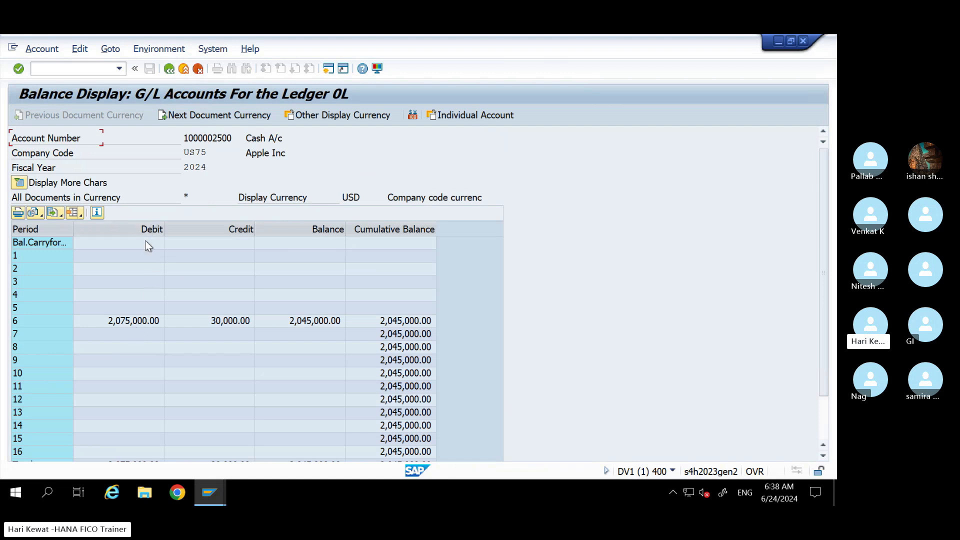
# - Examine the period 6 debit, credit and balance amounts of the Cash A/c account
pyautogui.click(133, 323)
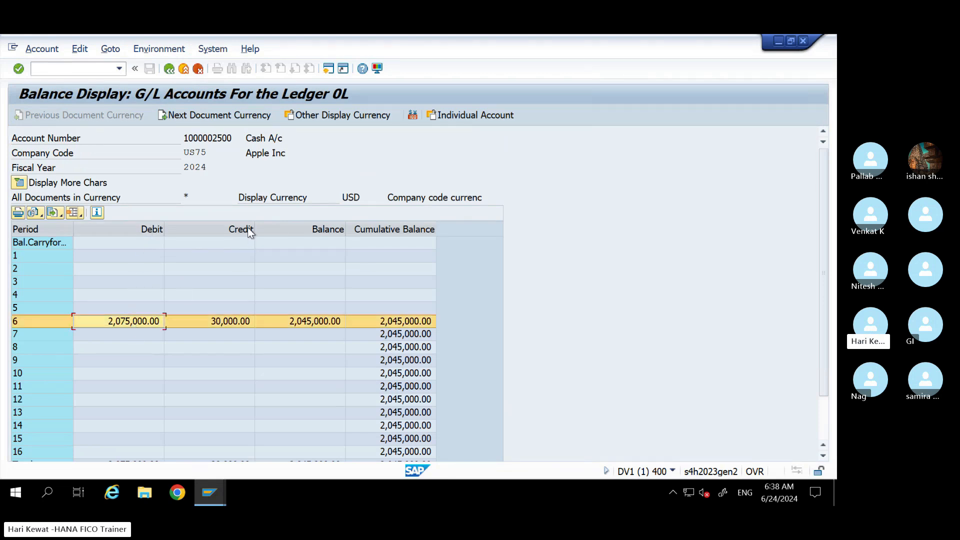
pyautogui.click(222, 325)
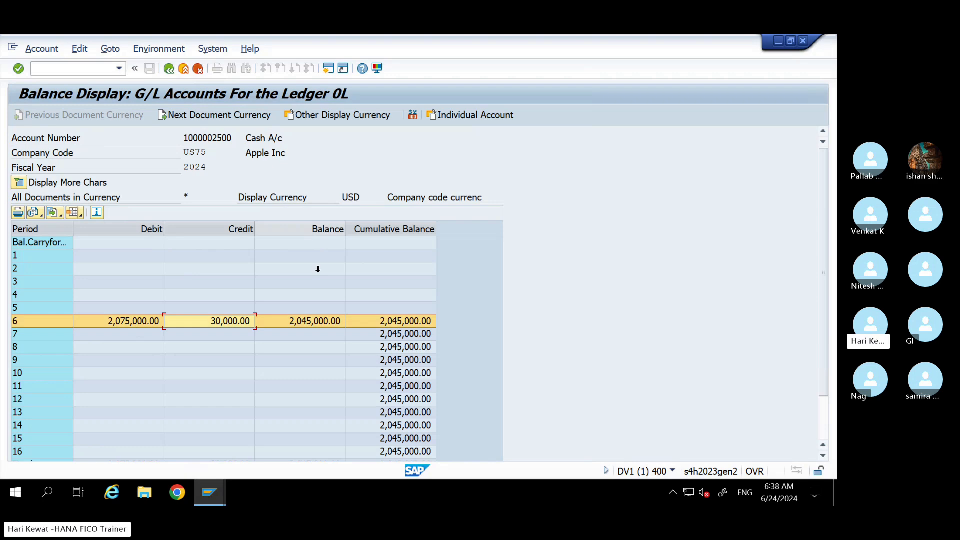
pyautogui.click(318, 323)
# - Switch to the Excel workbook, check the Cash A/C ledger's debit total and labour expenses amount, and return to SAP
pyautogui.moveTo(736, 35)
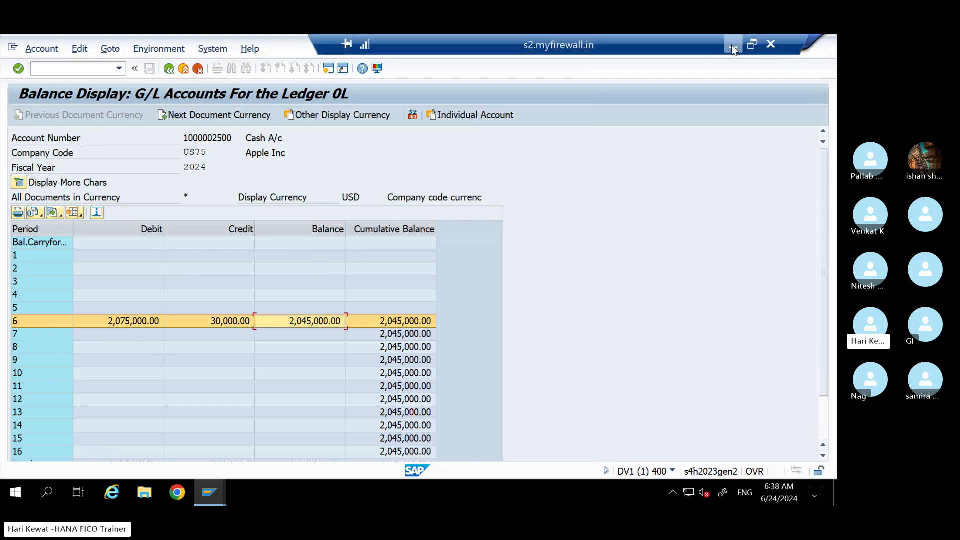
pyautogui.click(733, 48)
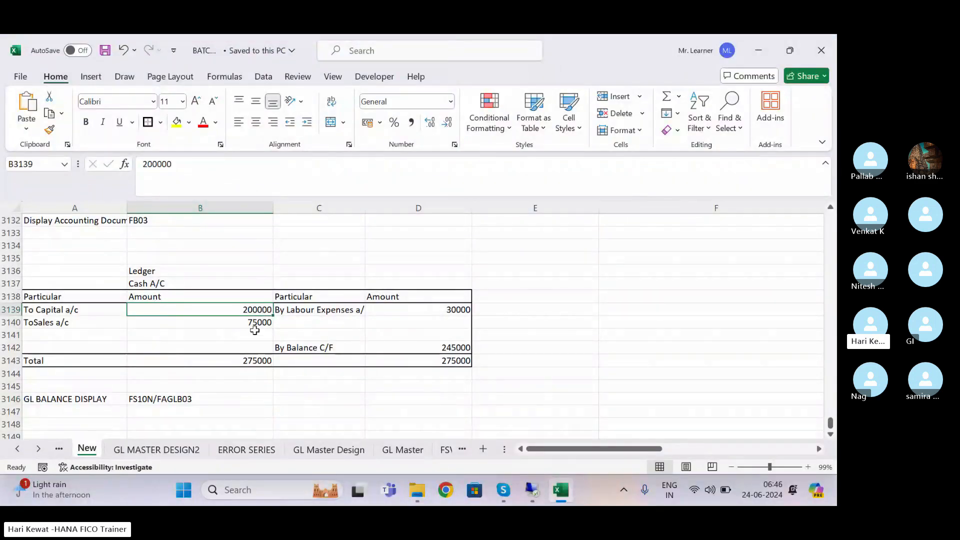
pyautogui.click(250, 362)
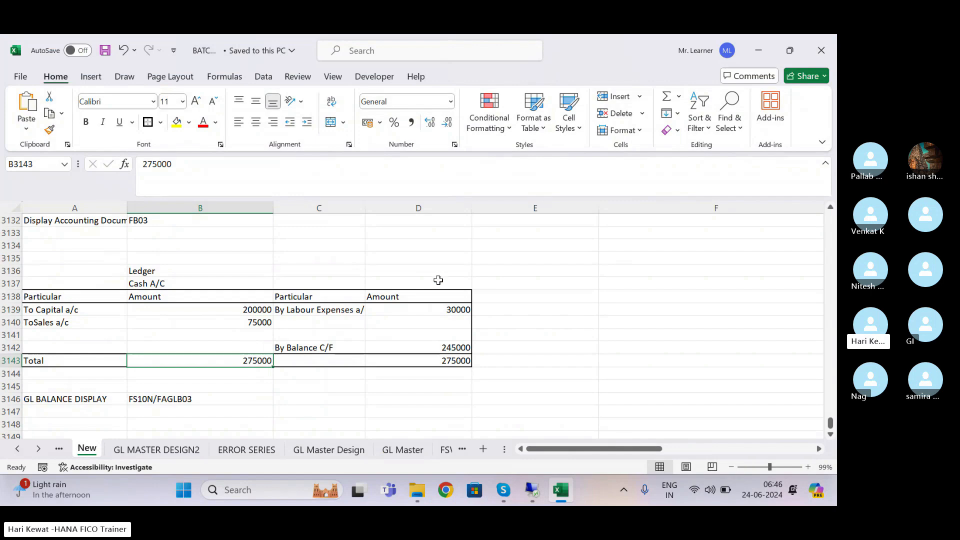
pyautogui.click(458, 311)
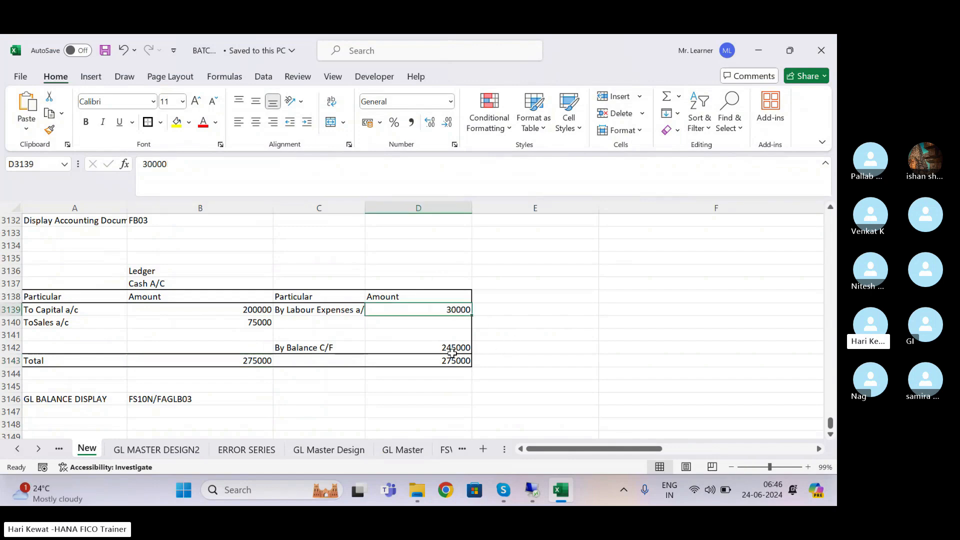
pyautogui.click(532, 490)
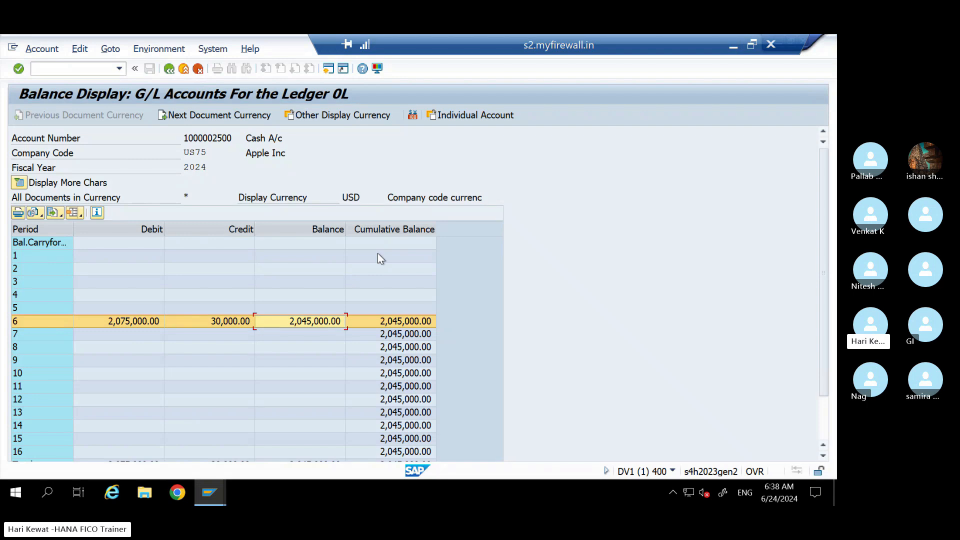
# - Review the Debit column and the period 6 row across to its cumulative balance in the balance display
pyautogui.click(144, 229)
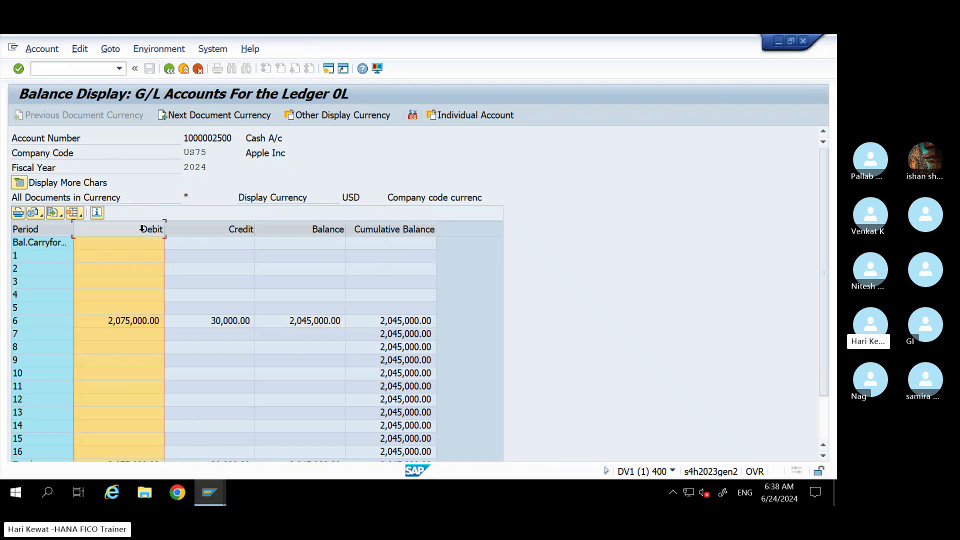
pyautogui.click(119, 322)
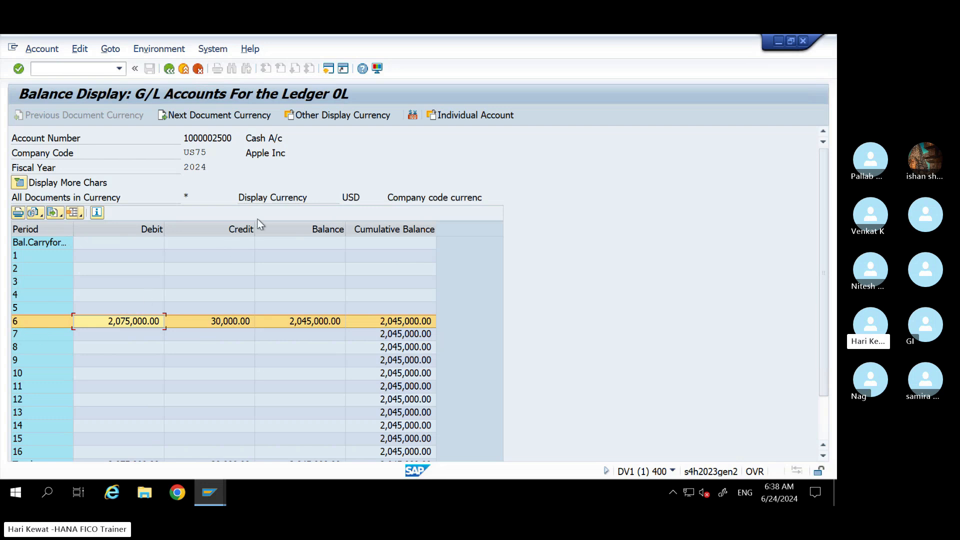
pyautogui.click(230, 325)
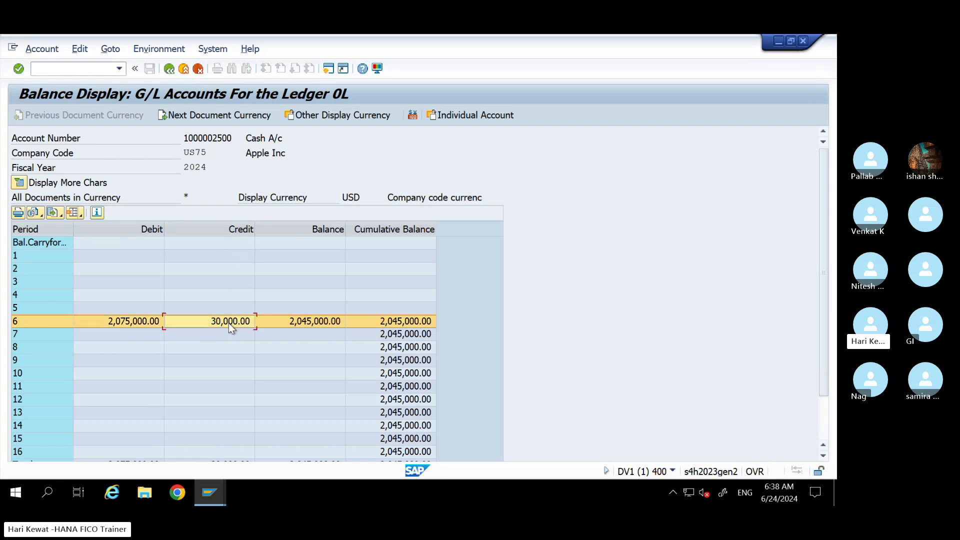
pyautogui.click(322, 325)
pyautogui.click(408, 324)
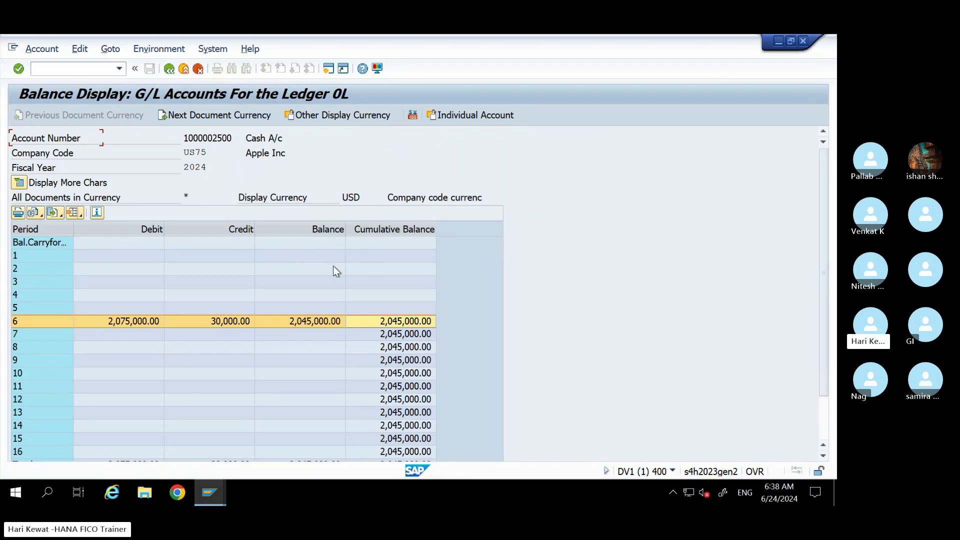
# - Drill into the line items behind the period 6 cumulative balance of Cash A/c and return to the balance display
pyautogui.doubleClick(383, 325)
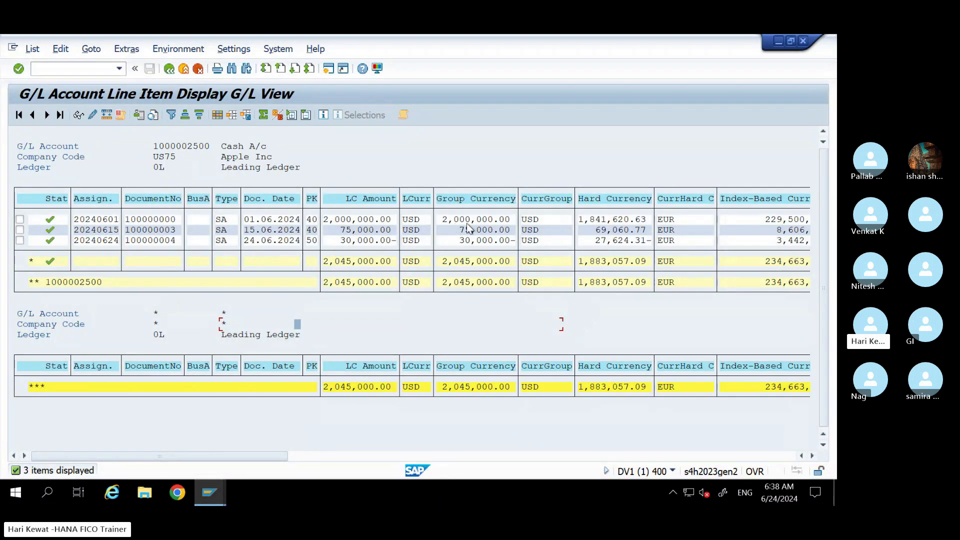
pyautogui.click(174, 147)
pyautogui.click(169, 69)
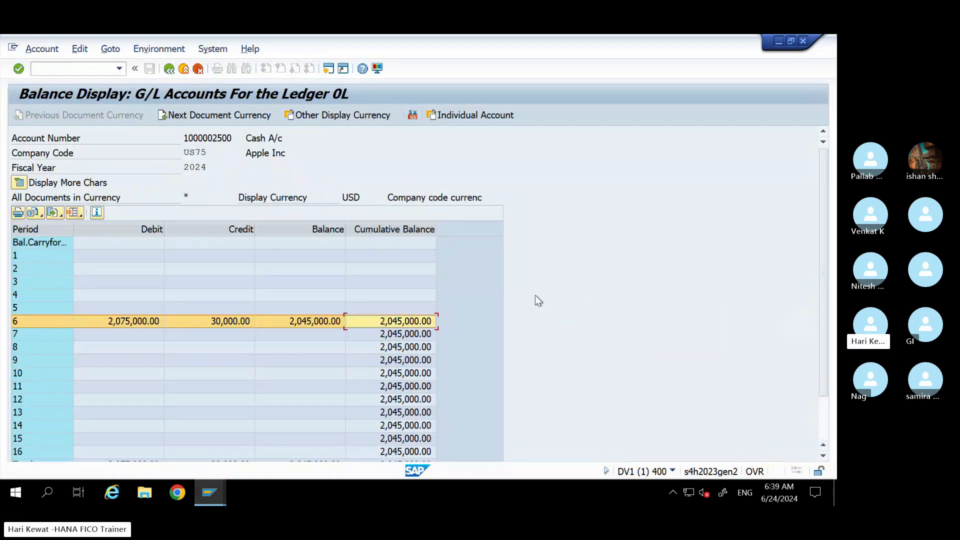
pyautogui.click(563, 287)
# - Switch to the Excel workbook and check the GL BALANCE DISPLAY transaction codes in B3146
pyautogui.moveTo(747, 35)
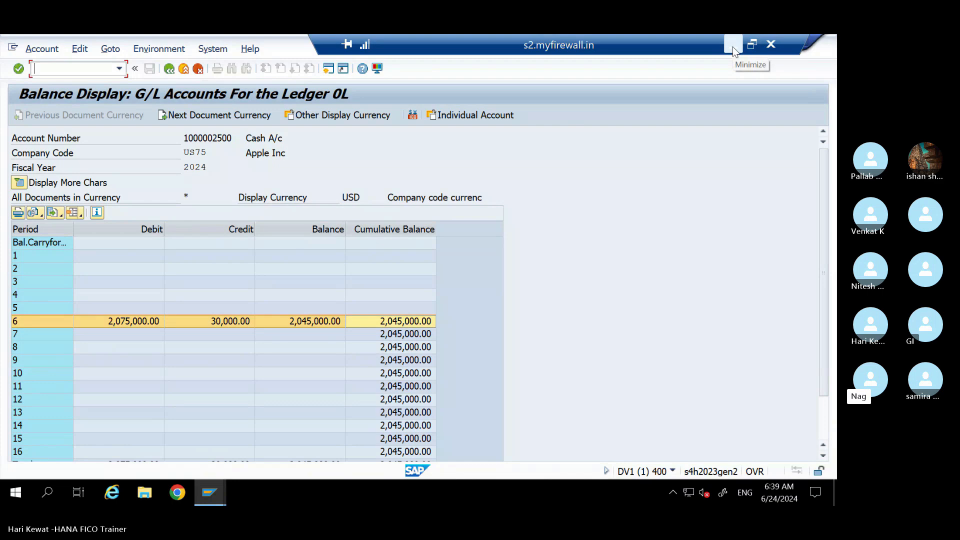
pyautogui.click(733, 47)
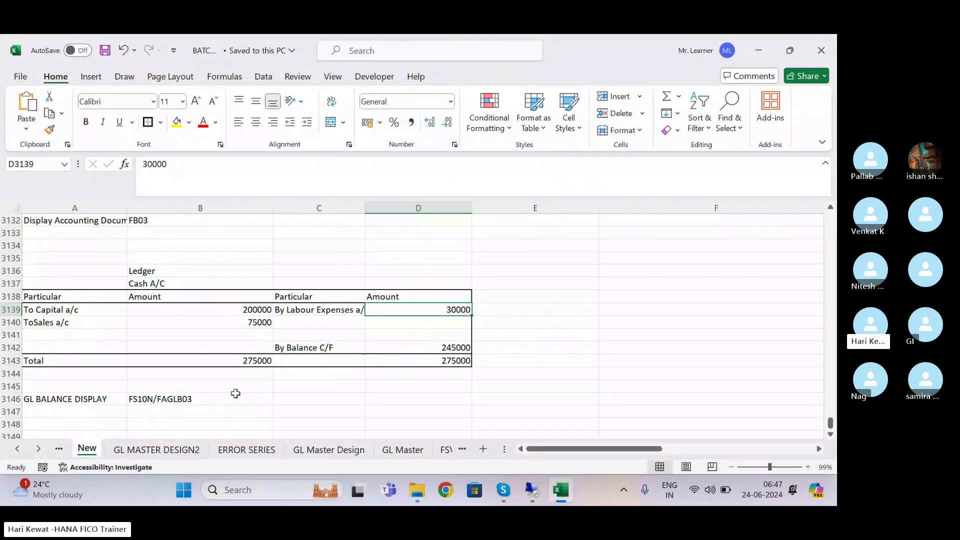
pyautogui.click(173, 398)
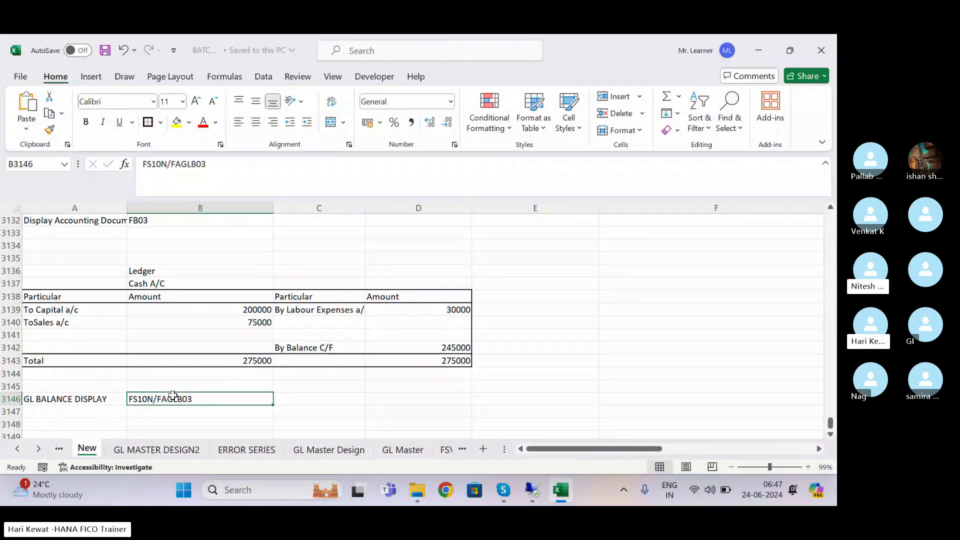
pyautogui.click(82, 404)
pyautogui.press('Down')
pyautogui.press('Down')
pyautogui.press('Down')
pyautogui.press('Down')
pyautogui.press('Down')
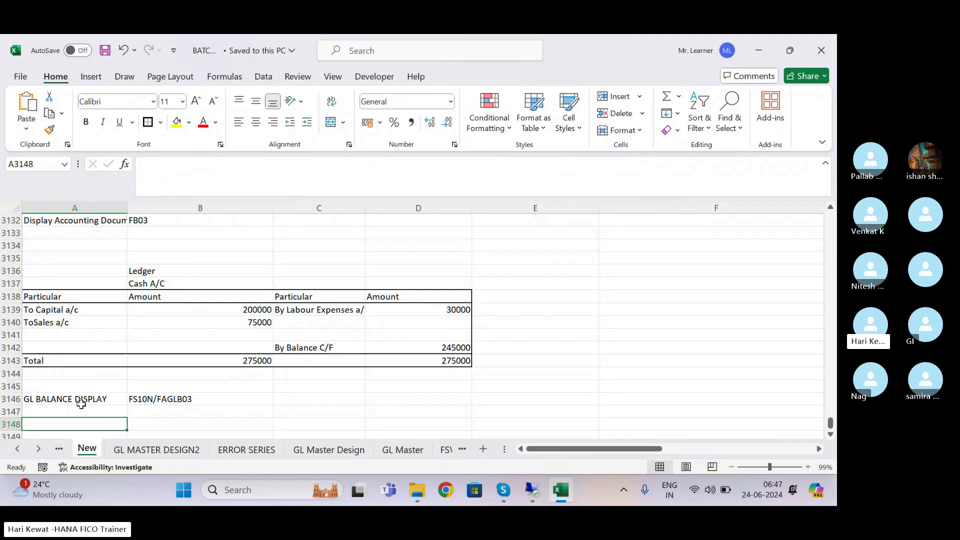
pyautogui.scroll(-1, 81, 404)
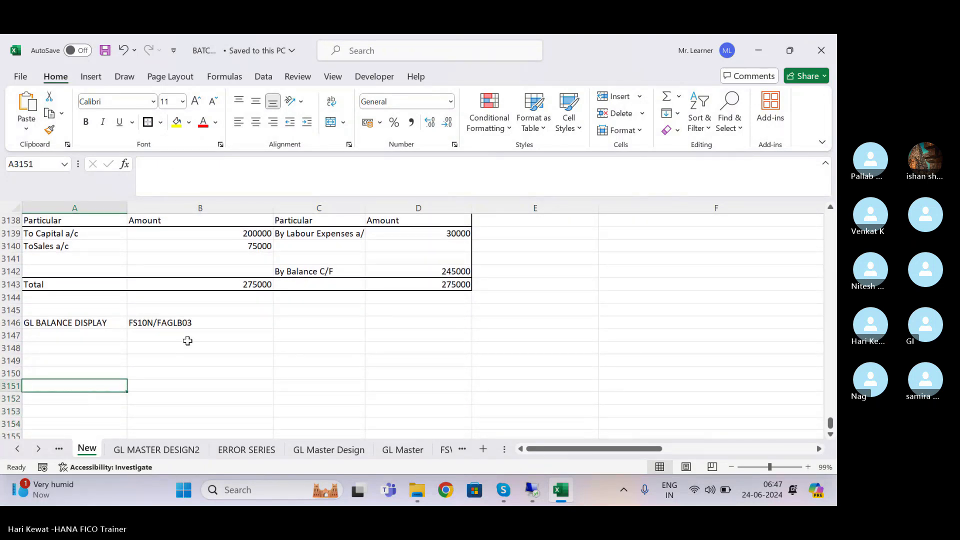
pyautogui.click(181, 323)
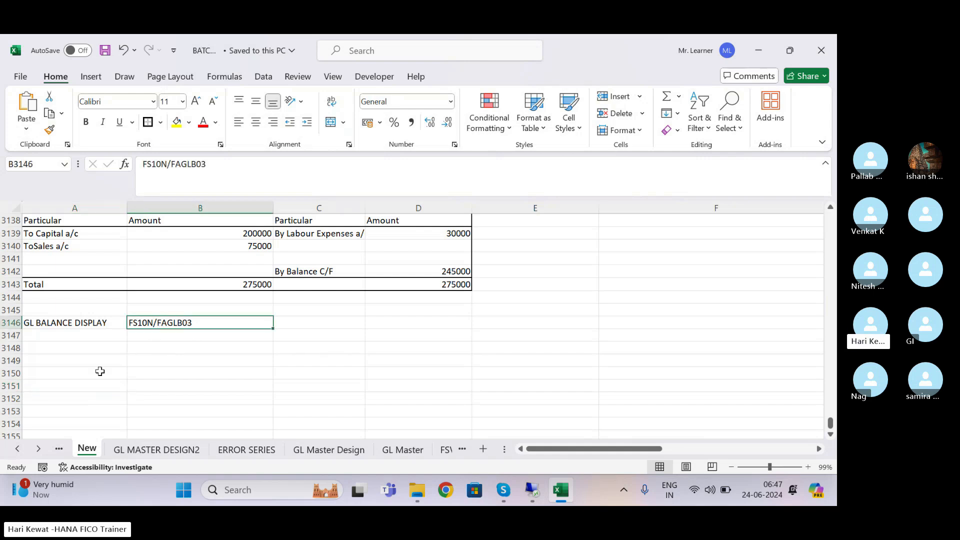
# - Enter the heading Trial Balance in A3150 and save the workbook
pyautogui.click(78, 374)
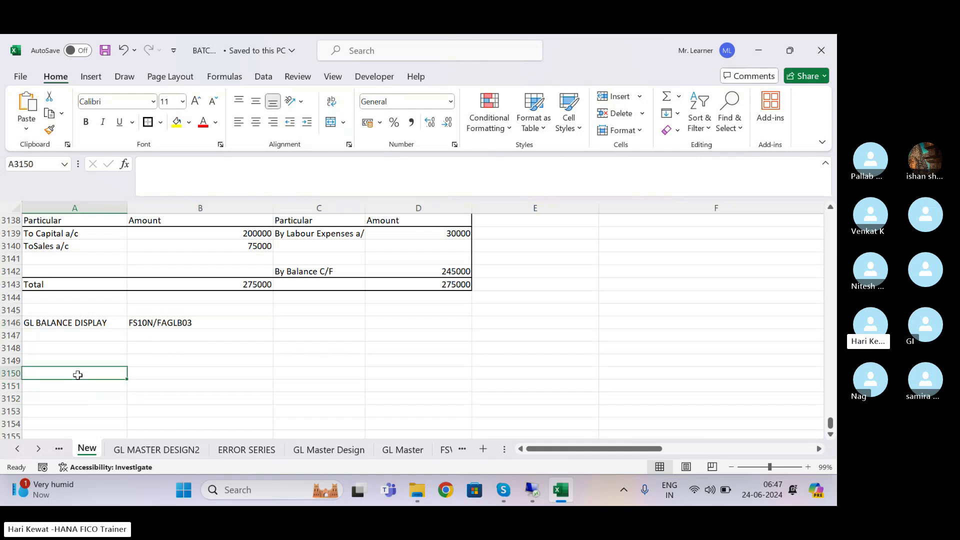
pyautogui.write('tRAIL')
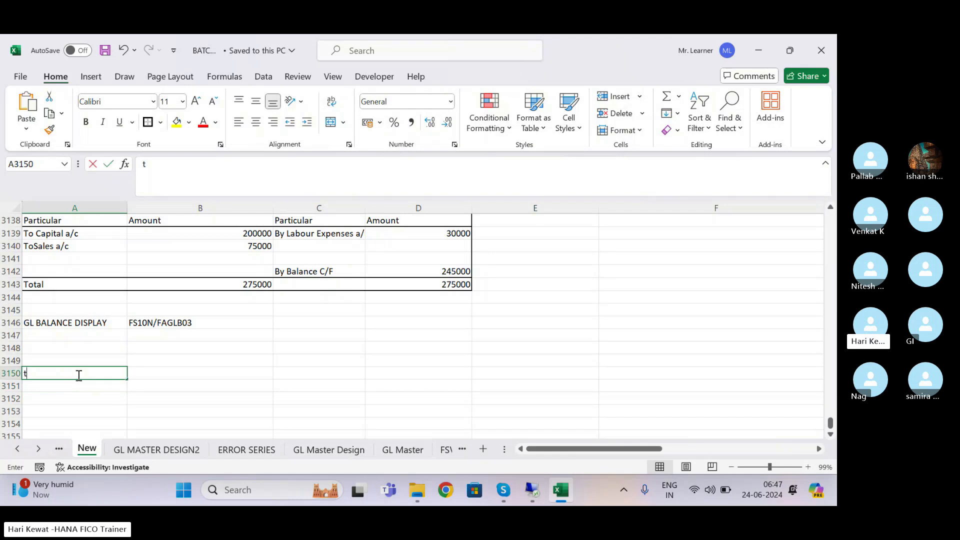
pyautogui.press('BackSpace')
pyautogui.press('BackSpace')
pyautogui.press('BackSpace')
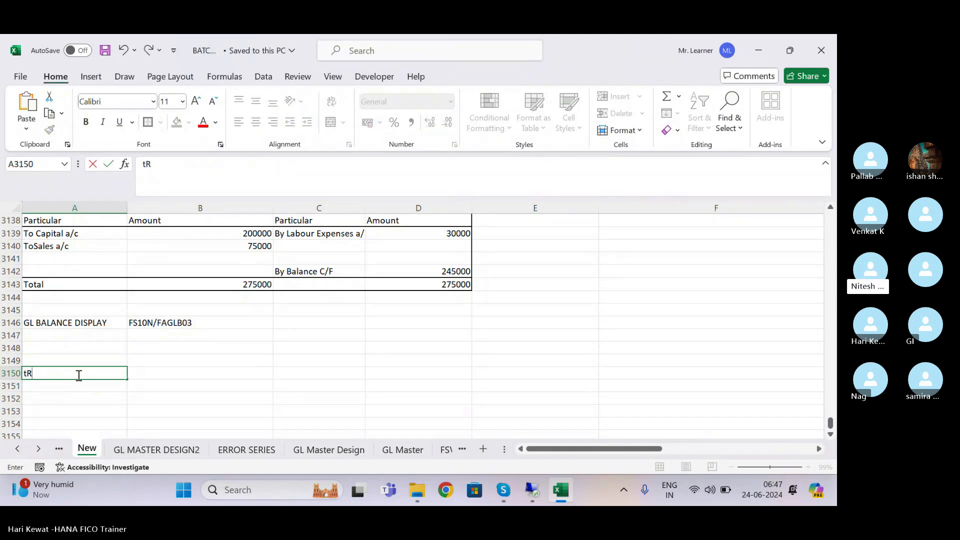
pyautogui.write('Tra')
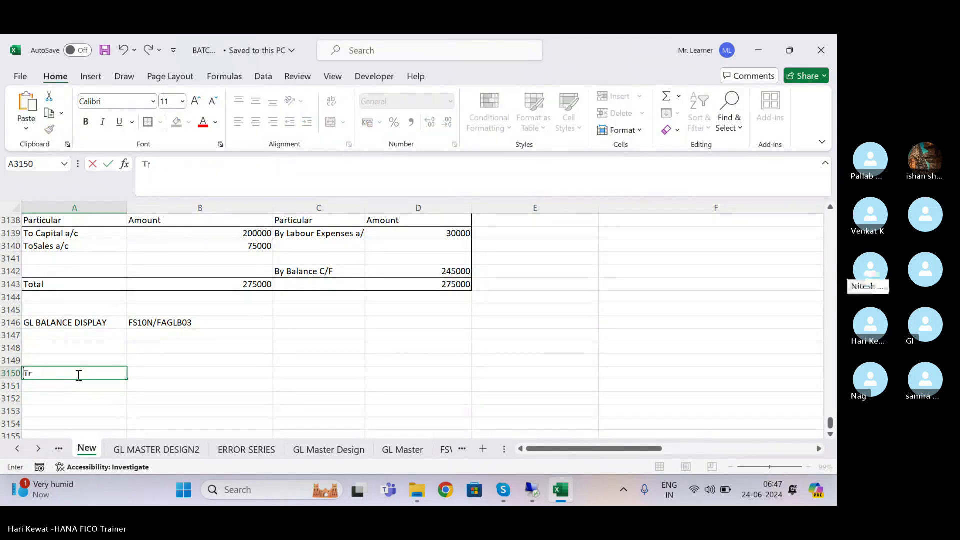
pyautogui.press('BackSpace')
pyautogui.press('BackSpace')
pyautogui.press('BackSpace')
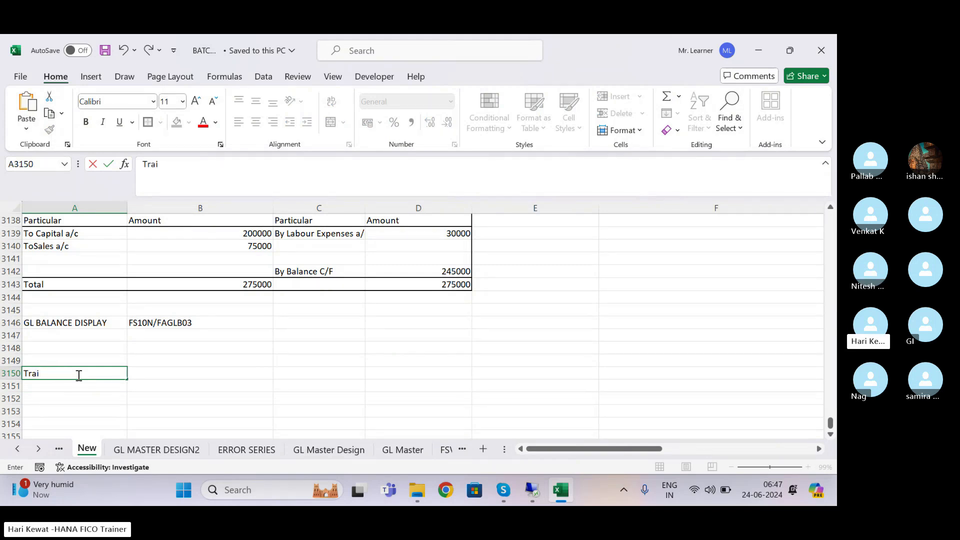
pyautogui.write('ial Balance')
pyautogui.press('Return')
pyautogui.hotkey('ctrl', 's')
# - Enter the trial balance column headers Particular, Debit and Credit in A3152 through C3152
pyautogui.click(77, 374)
pyautogui.click(72, 396)
pyautogui.write('Particu')
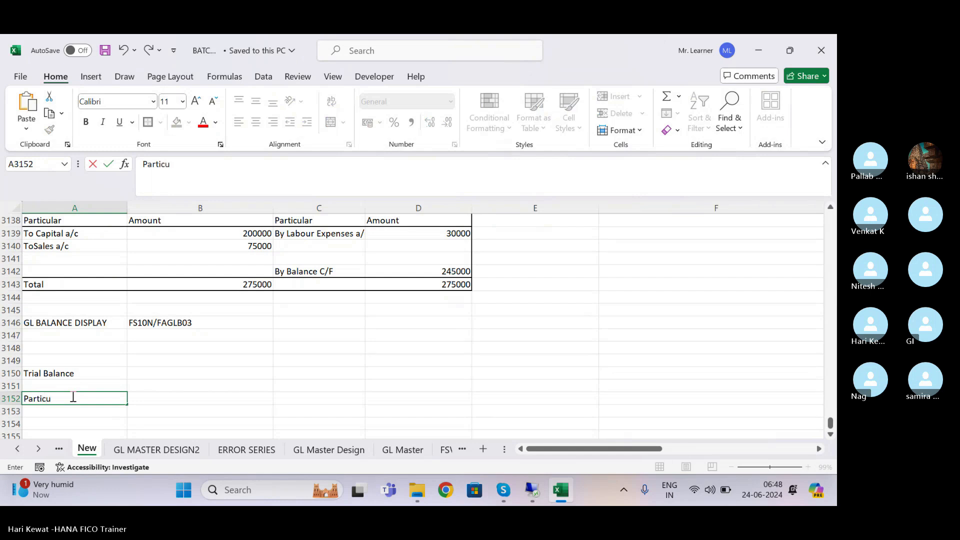
pyautogui.write('lar')
pyautogui.press('Tab')
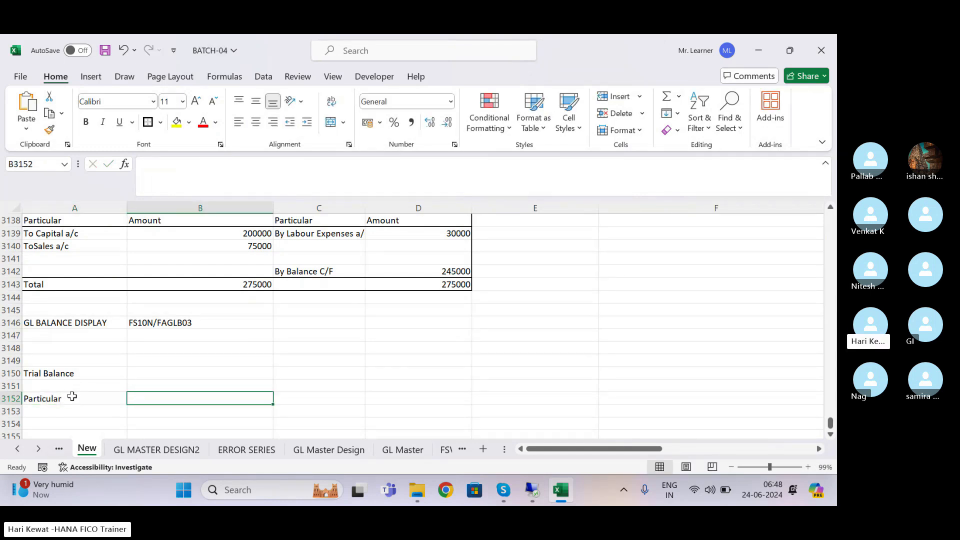
pyautogui.write('Debit')
pyautogui.press('Tab')
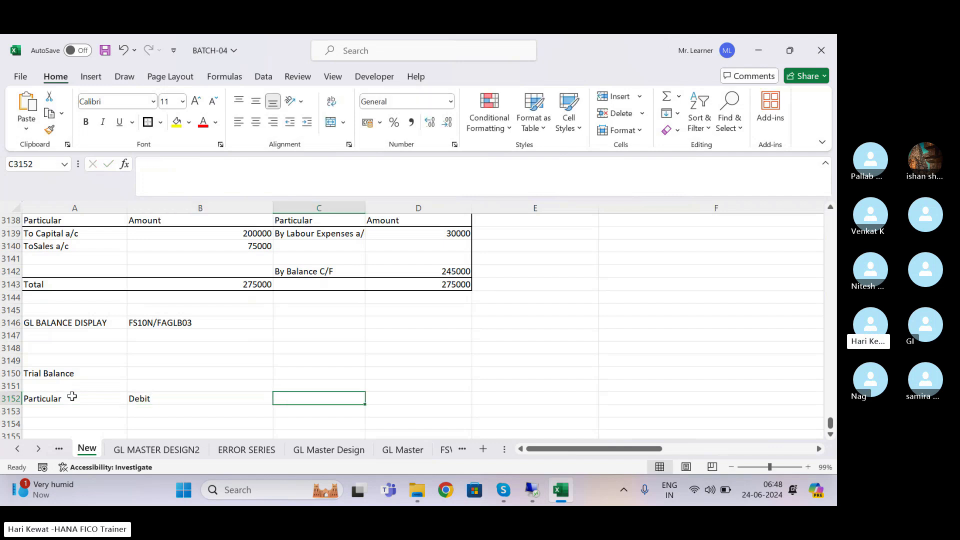
pyautogui.write('Credit')
pyautogui.press('Return')
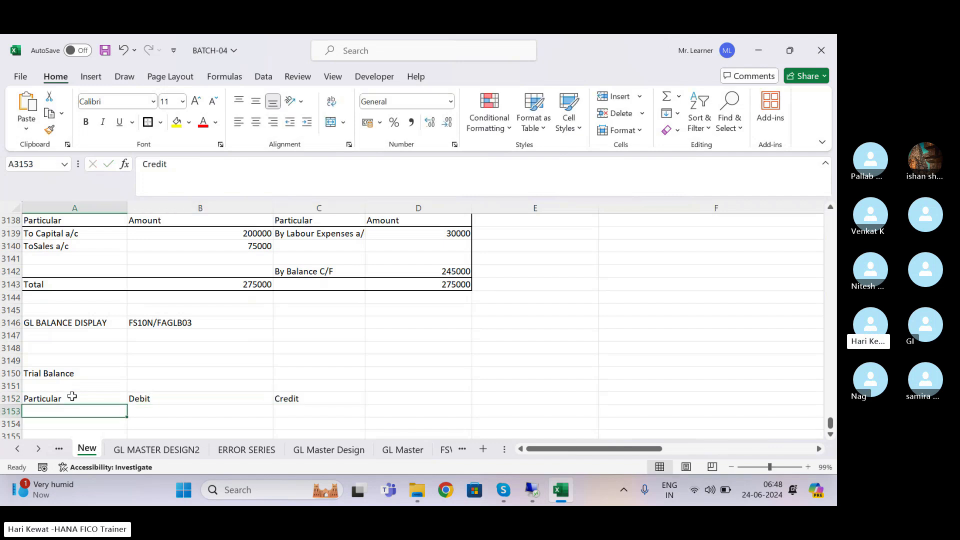
pyautogui.press('Tab')
pyautogui.press('Up')
pyautogui.press('Up')
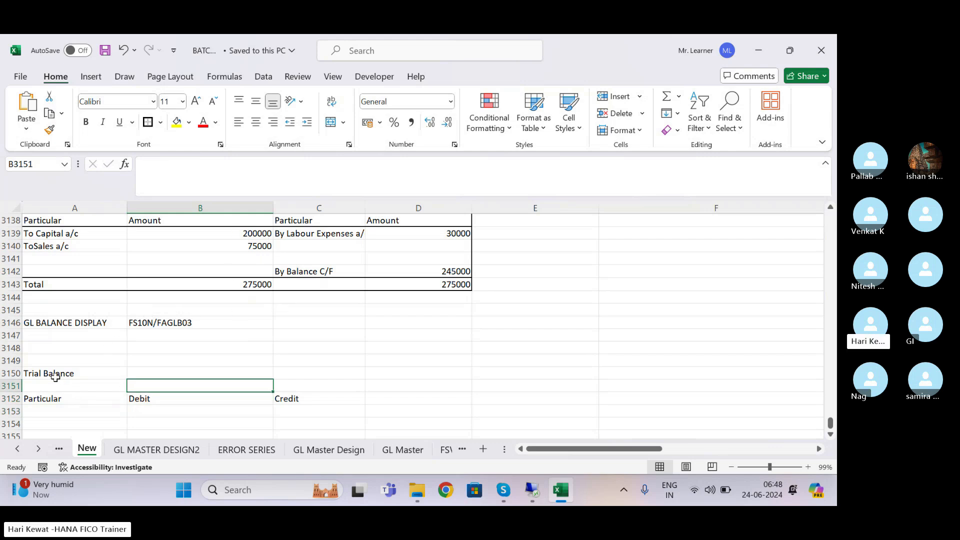
# - Enter Cash a/c in A3153 of the trial balance with a debit of 245000 in B3153
pyautogui.click(45, 411)
pyautogui.write('Cash')
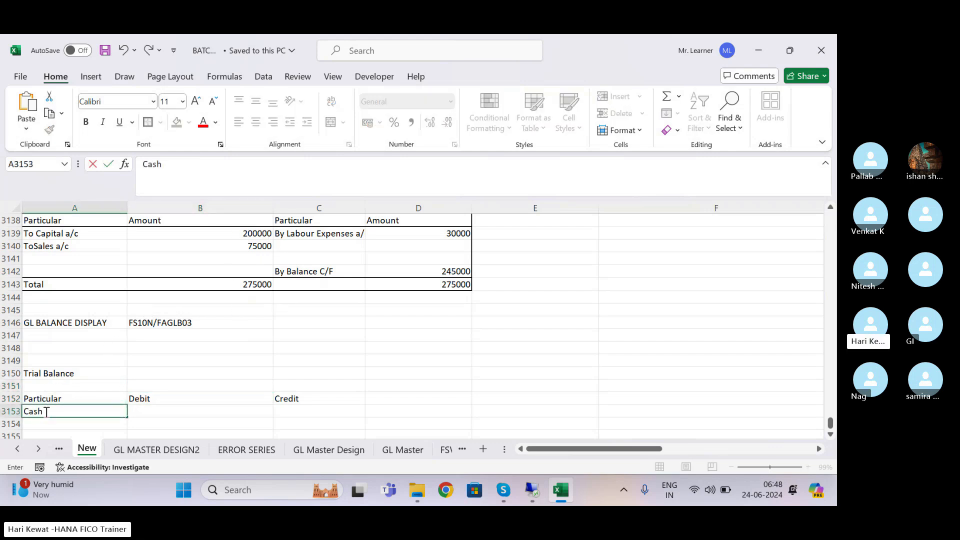
pyautogui.click(165, 411)
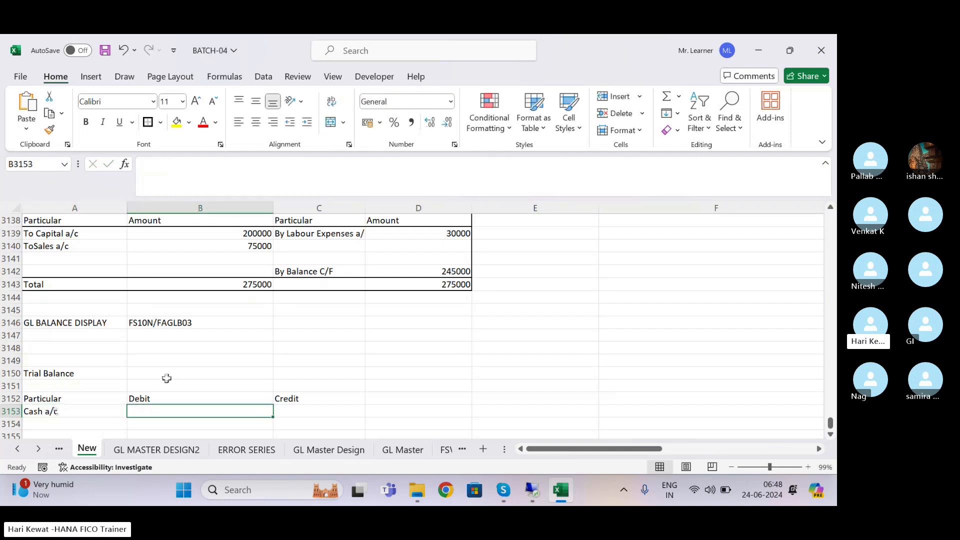
pyautogui.click(454, 272)
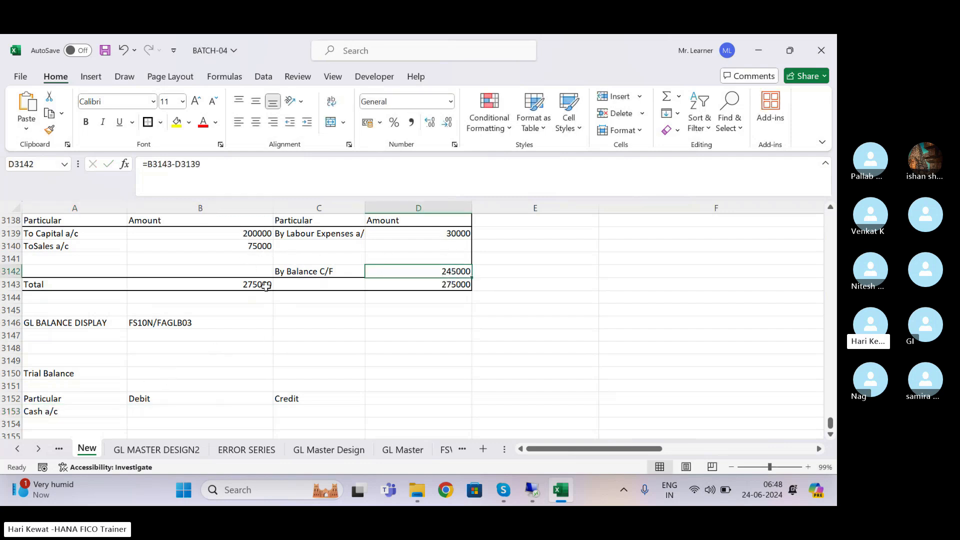
pyautogui.click(178, 411)
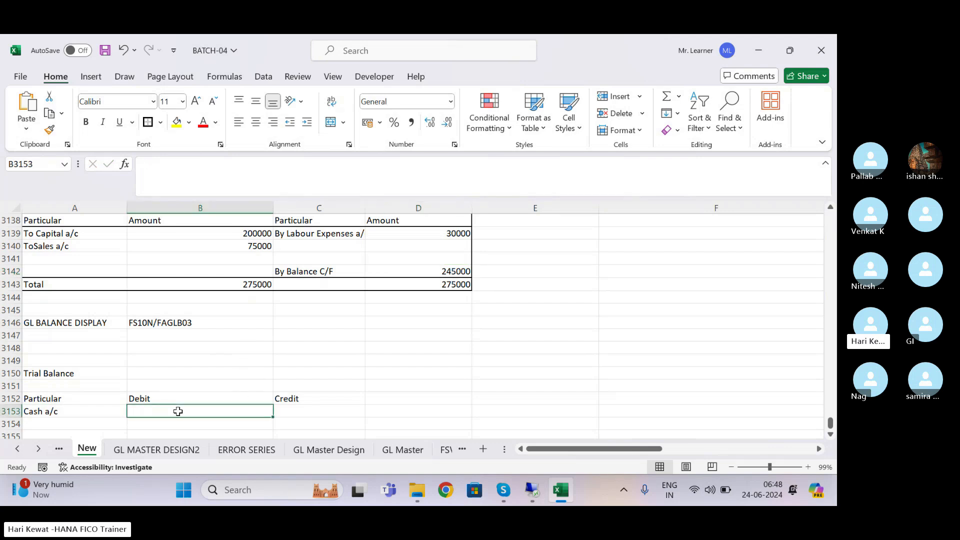
pyautogui.write('245000')
pyautogui.press('Return')
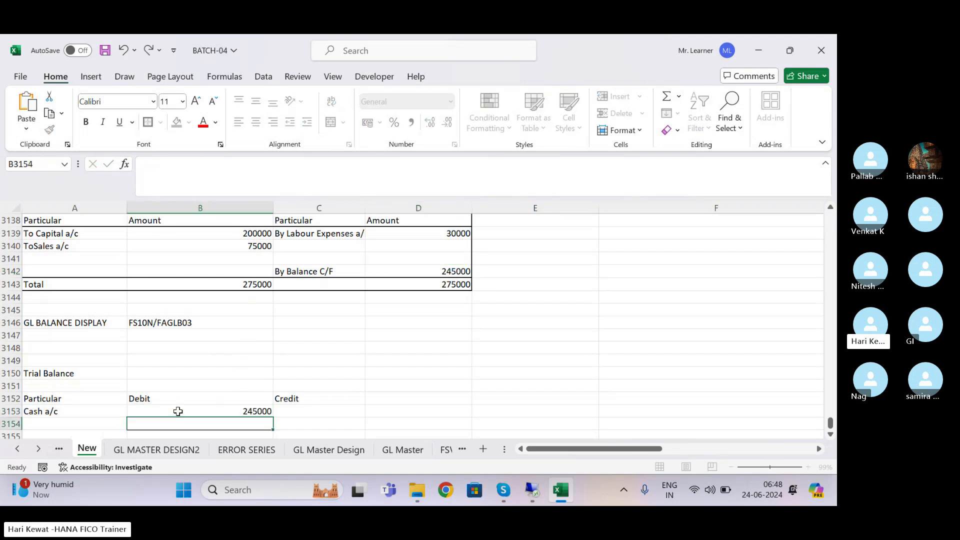
# - Merge and center the Trial Balance heading across A3150:C3150 and save the workbook
pyautogui.click(181, 245)
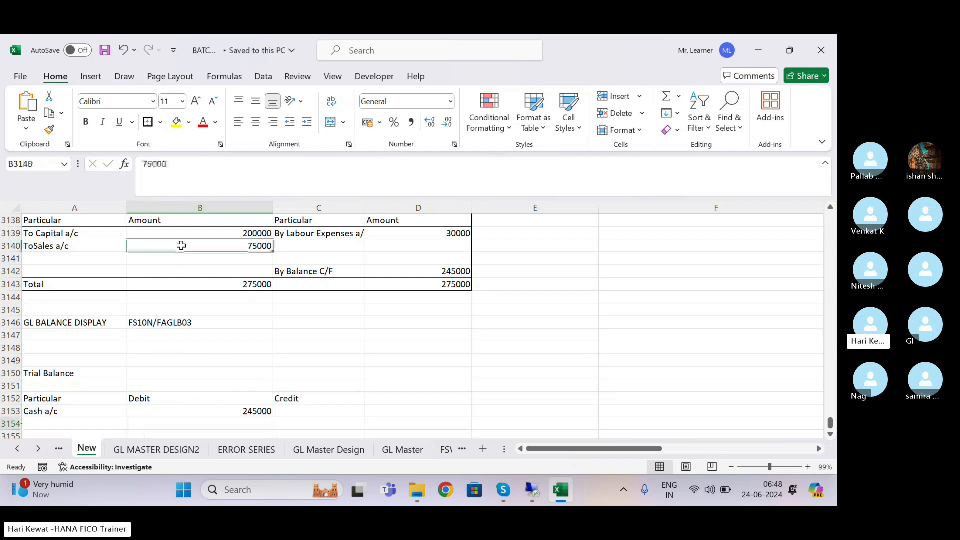
pyautogui.press('Up')
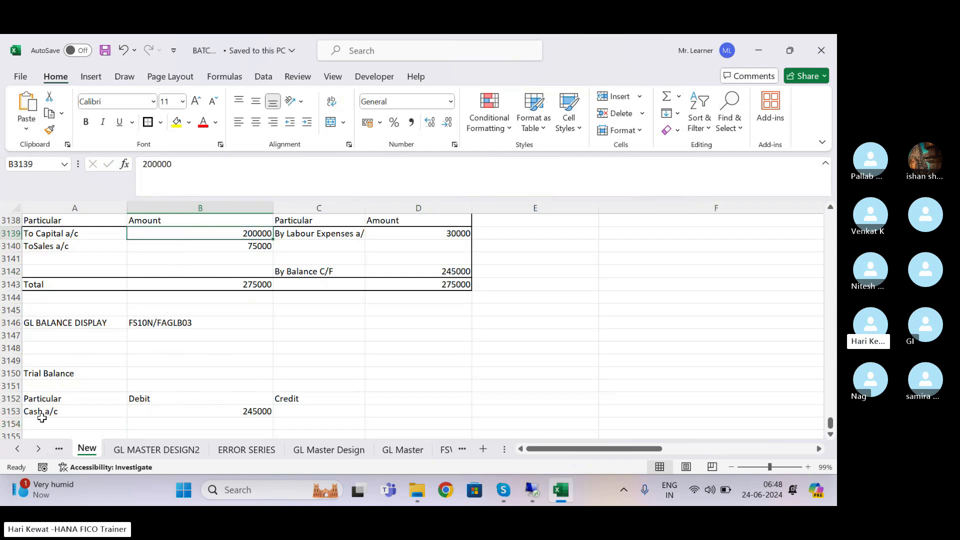
pyautogui.click(54, 375)
pyautogui.hotkey('shift', 'Right')
pyautogui.hotkey('shift', 'Right')
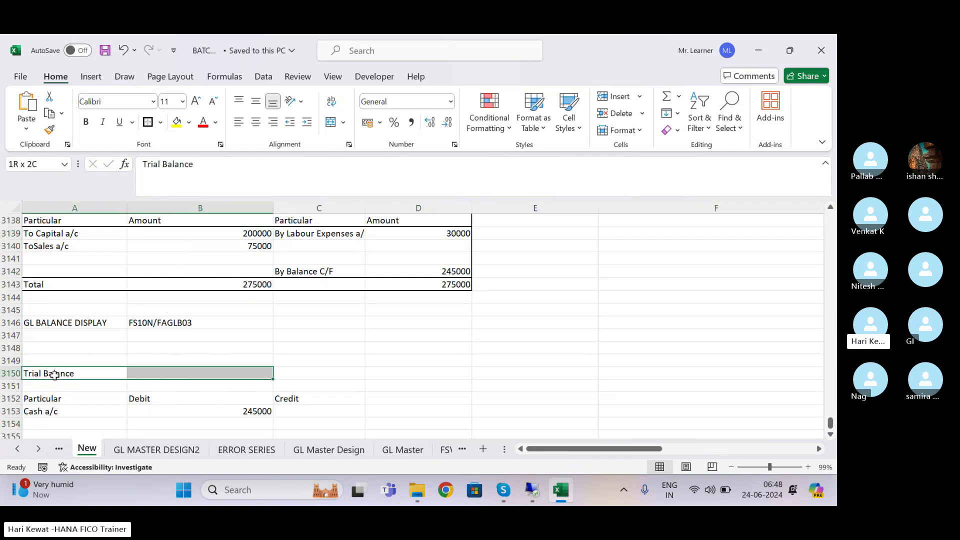
pyautogui.click(331, 123)
pyautogui.hotkey('ctrl', 's')
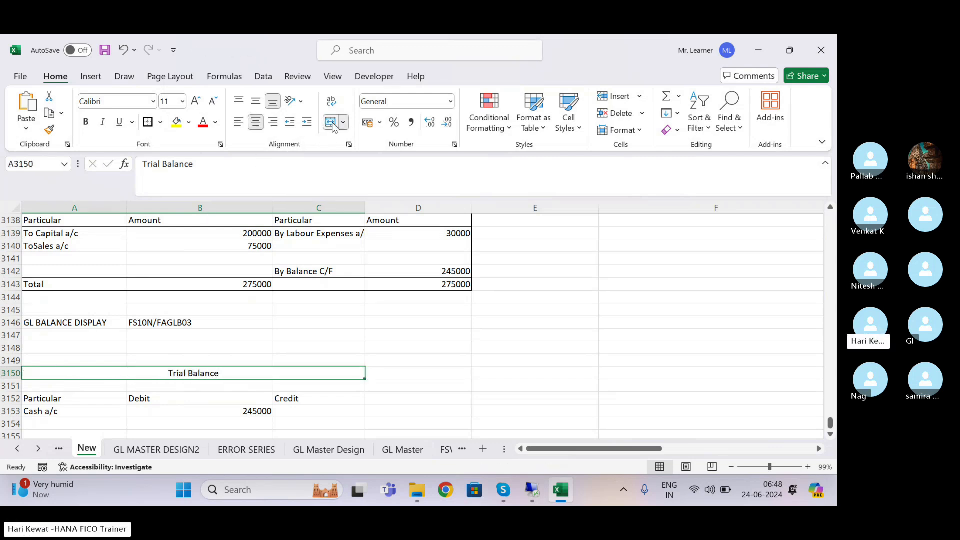
# - Examine the 01.06.2024 journal entry for the Capital a/c and its credit amount
pyautogui.click(254, 245)
pyautogui.press('Up')
pyautogui.press('Up')
pyautogui.press('Up')
pyautogui.press('Up')
pyautogui.press('Up')
pyautogui.press('Up')
pyautogui.press('Up')
pyautogui.press('Up')
pyautogui.press('Up')
pyautogui.press('Up')
pyautogui.press('Up')
pyautogui.press('Up')
pyautogui.press('Up')
pyautogui.press('Up')
pyautogui.press('Up')
pyautogui.press('Up')
pyautogui.press('Up')
pyautogui.press('Up')
pyautogui.press('Up')
pyautogui.press('Up')
pyautogui.press('Up')
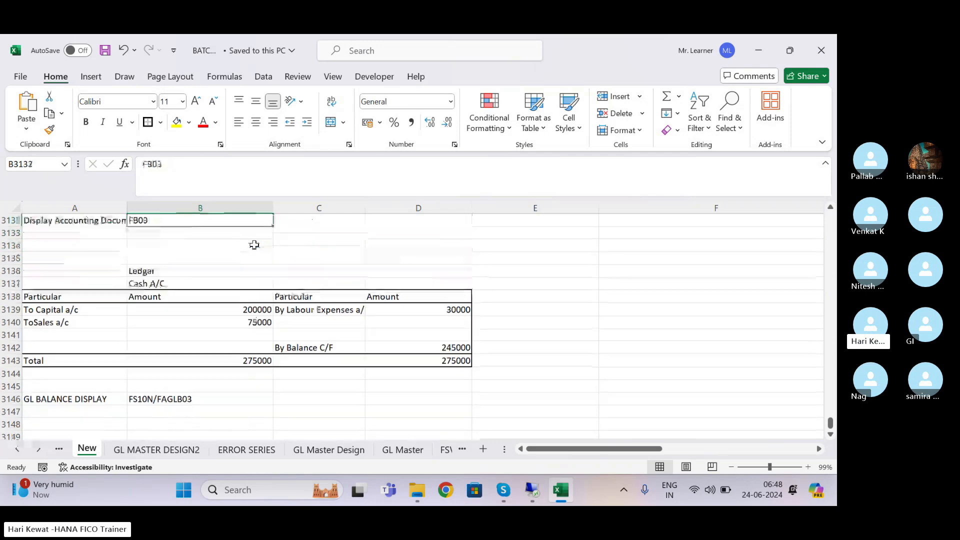
pyautogui.press('Up')
pyautogui.press('Up')
pyautogui.press('Up')
pyautogui.press('Up')
pyautogui.press('Up')
pyautogui.press('Up')
pyautogui.press('Up')
pyautogui.press('Up')
pyautogui.press('Up')
pyautogui.press('Up')
pyautogui.press('Up')
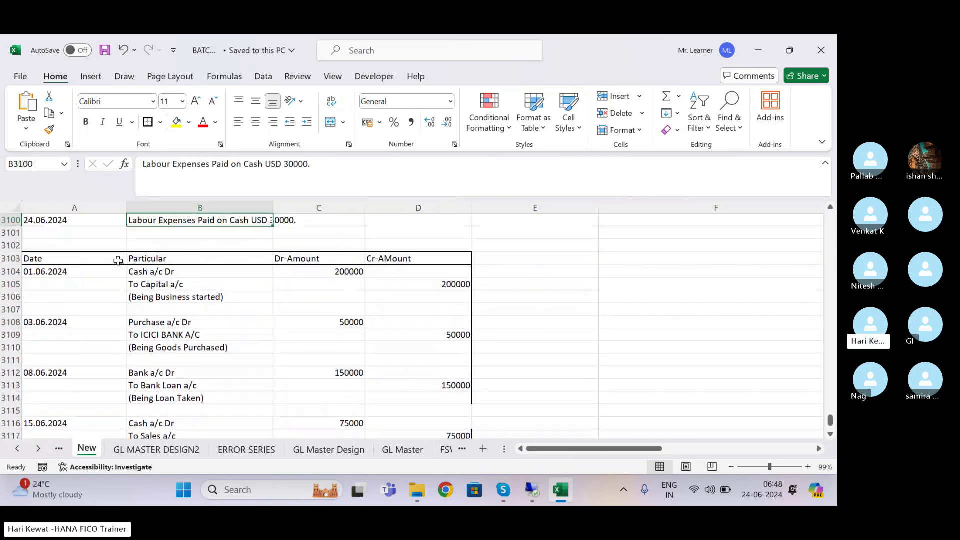
pyautogui.click(157, 271)
pyautogui.click(178, 289)
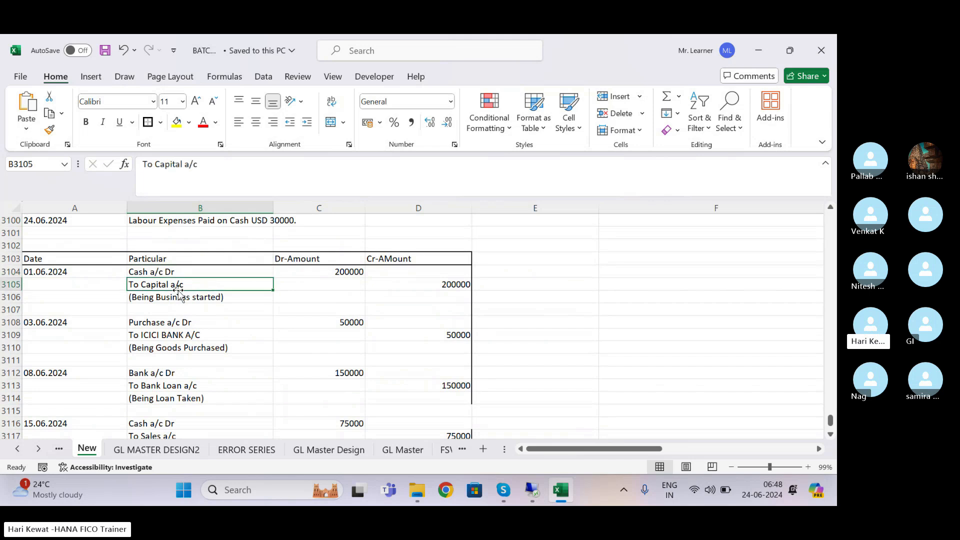
pyautogui.click(458, 286)
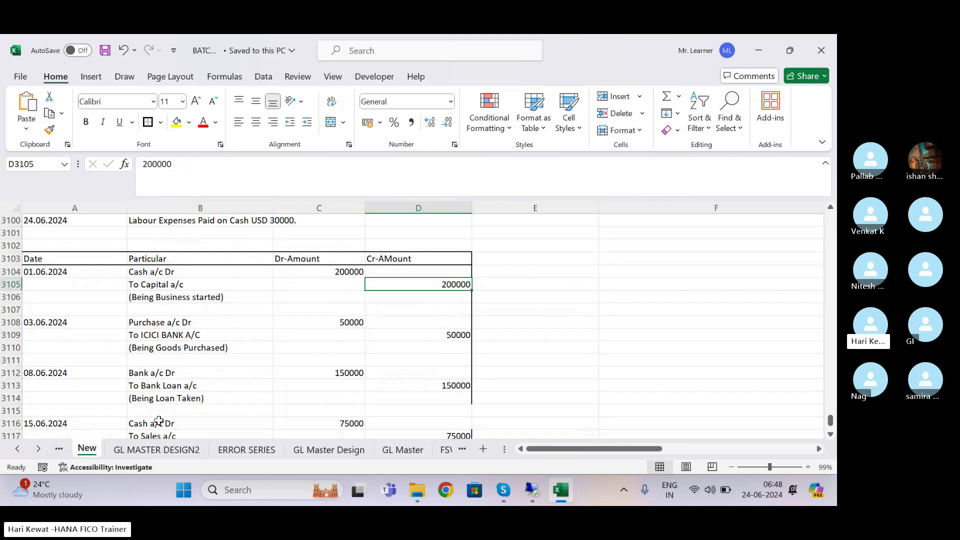
# - Enter Capital in A3154 of the trial balance with a credit of 200000 in C3154
pyautogui.press('Down')
pyautogui.press('Down')
pyautogui.press('Down')
pyautogui.press('Down')
pyautogui.press('Down')
pyautogui.press('Down')
pyautogui.press('Down')
pyautogui.press('Down')
pyautogui.press('Down')
pyautogui.press('Down')
pyautogui.press('Down')
pyautogui.press('Down')
pyautogui.press('Down')
pyautogui.press('Down')
pyautogui.press('Down')
pyautogui.press('Down')
pyautogui.press('Down')
pyautogui.press('Down')
pyautogui.press('Down')
pyautogui.press('Down')
pyautogui.press('Down')
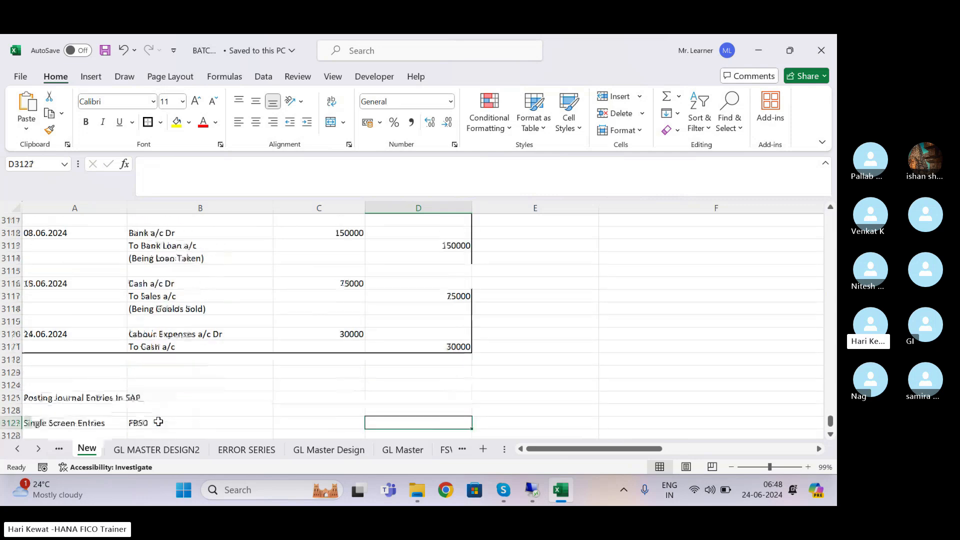
pyautogui.press('Down')
pyautogui.press('Down')
pyautogui.press('Down')
pyautogui.press('Down')
pyautogui.press('Down')
pyautogui.press('Down')
pyautogui.press('Down')
pyautogui.press('Down')
pyautogui.press('Down')
pyautogui.press('Down')
pyautogui.press('Down')
pyautogui.press('Down')
pyautogui.press('Down')
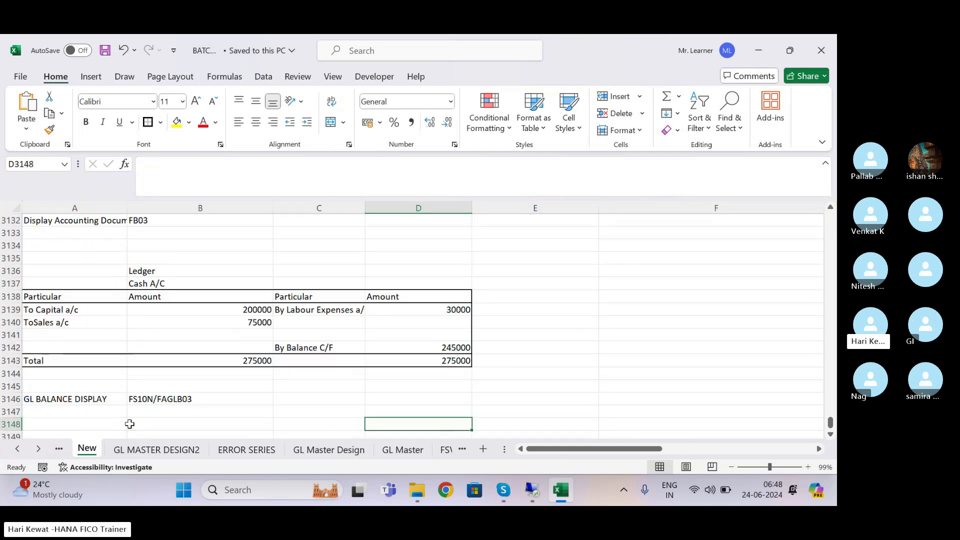
pyautogui.click(54, 422)
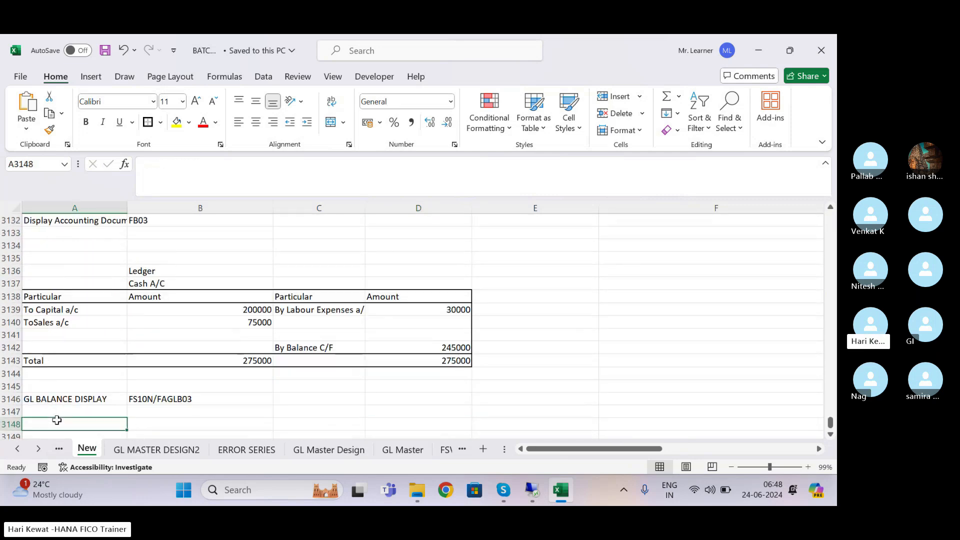
pyautogui.press('Down')
pyautogui.press('Down')
pyautogui.press('Down')
pyautogui.press('Down')
pyautogui.press('Down')
pyautogui.press('Down')
pyautogui.press('Down')
pyautogui.press('Down')
pyautogui.press('Down')
pyautogui.click(49, 387)
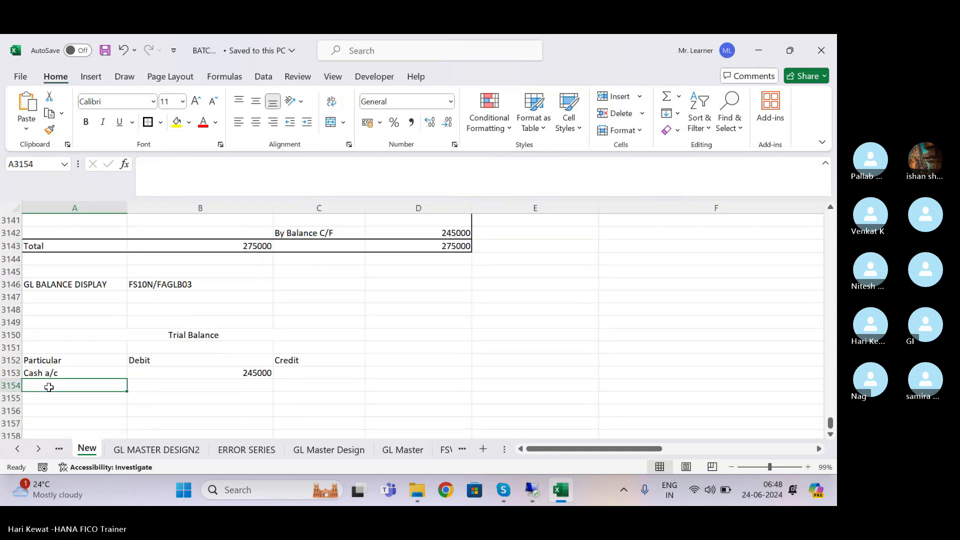
pyautogui.write('Capital')
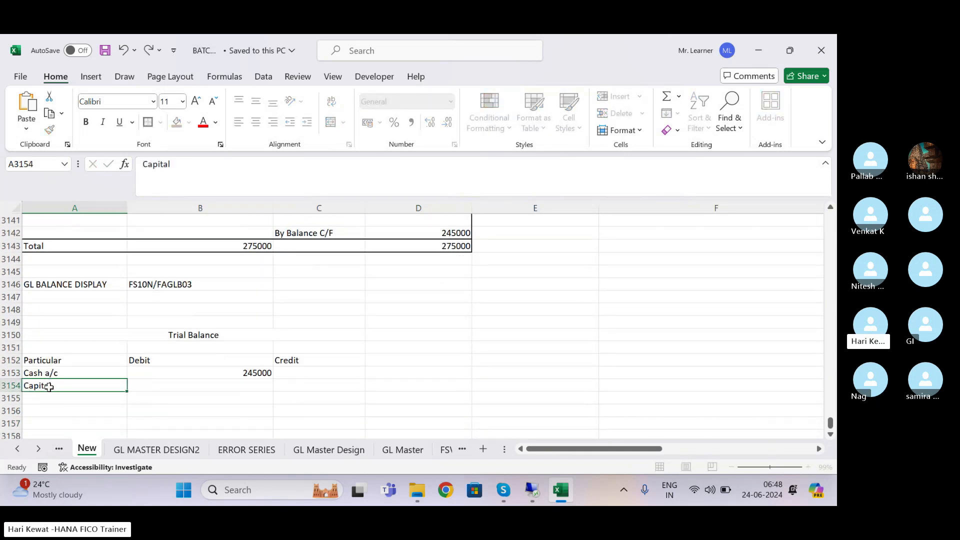
pyautogui.press('Tab')
pyautogui.press('Tab')
pyautogui.write('200')
pyautogui.press('Return')
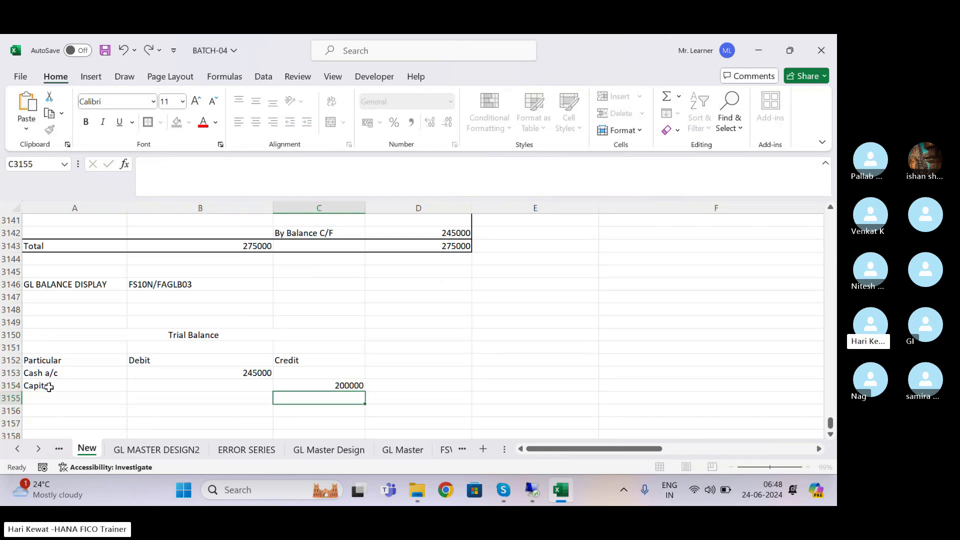
# - Examine the 03.06.2024 journal entry for the Purchase a/c and its debit amount
pyautogui.press('Up')
pyautogui.press('Up')
pyautogui.press('Up')
pyautogui.press('Up')
pyautogui.press('Up')
pyautogui.press('Up')
pyautogui.press('Up')
pyautogui.press('Up')
pyautogui.press('Up')
pyautogui.press('Up')
pyautogui.press('Up')
pyautogui.press('Up')
pyautogui.press('Up')
pyautogui.press('Up')
pyautogui.press('Up')
pyautogui.press('Up')
pyautogui.press('Up')
pyautogui.press('Up')
pyautogui.press('Up')
pyautogui.press('Up')
pyautogui.press('Up')
pyautogui.press('Up')
pyautogui.press('Up')
pyautogui.press('Up')
pyautogui.press('Up')
pyautogui.press('Up')
pyautogui.press('Up')
pyautogui.press('Up')
pyautogui.press('Up')
pyautogui.press('Up')
pyautogui.press('Up')
pyautogui.press('Up')
pyautogui.press('Up')
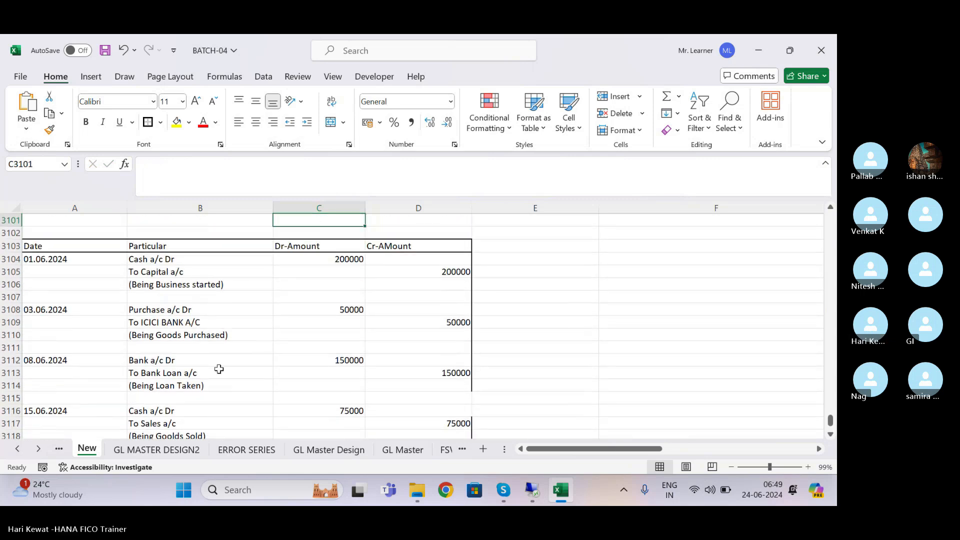
pyautogui.click(179, 316)
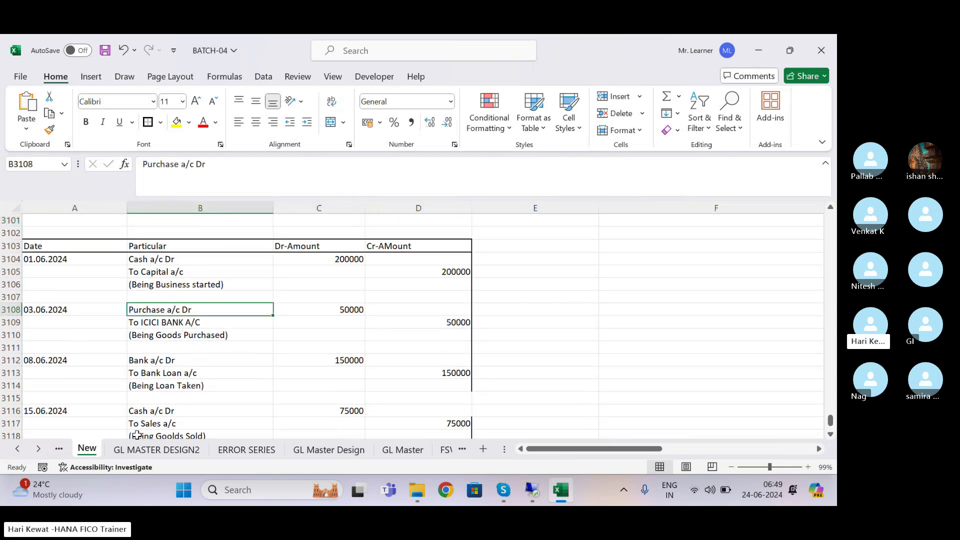
pyautogui.click(349, 312)
# - Enter Purchase in A3155 of the trial balance with a debit of 50000 in B3155, and save the workbook
pyautogui.press('Down')
pyautogui.press('Down')
pyautogui.press('Down')
pyautogui.press('Down')
pyautogui.press('Down')
pyautogui.press('Down')
pyautogui.press('Down')
pyautogui.press('Down')
pyautogui.press('Down')
pyautogui.press('Down')
pyautogui.press('Down')
pyautogui.press('Down')
pyautogui.press('Down')
pyautogui.press('Down')
pyautogui.press('Down')
pyautogui.press('Down')
pyautogui.press('Down')
pyautogui.press('Down')
pyautogui.press('Down')
pyautogui.press('Down')
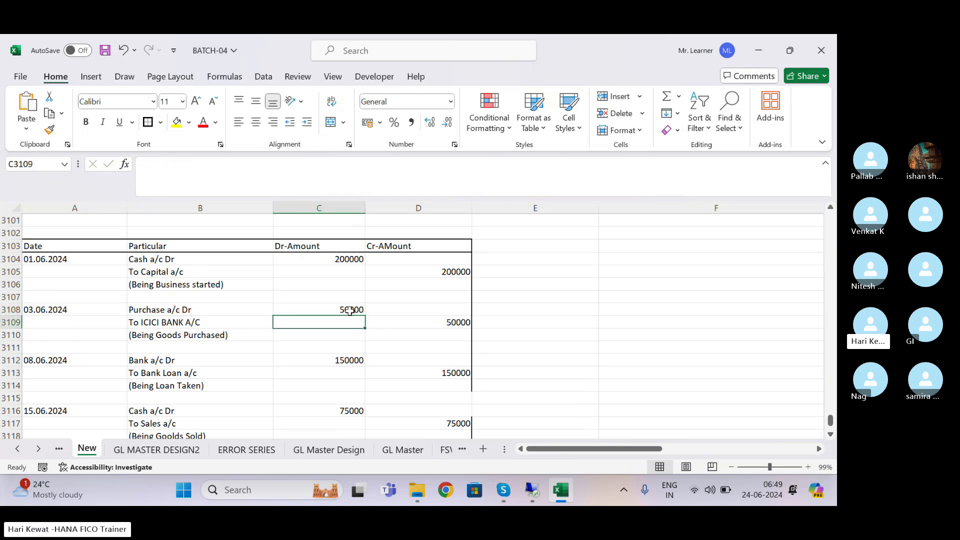
pyautogui.press('Down')
pyautogui.press('Down')
pyautogui.press('Down')
pyautogui.press('Down')
pyautogui.press('Down')
pyautogui.press('Down')
pyautogui.press('Down')
pyautogui.press('Down')
pyautogui.press('Down')
pyautogui.press('Down')
pyautogui.press('Down')
pyautogui.press('Down')
pyautogui.press('Down')
pyautogui.press('Down')
pyautogui.press('Down')
pyautogui.press('Down')
pyautogui.press('Down')
pyautogui.press('Down')
pyautogui.press('Down')
pyautogui.press('Down')
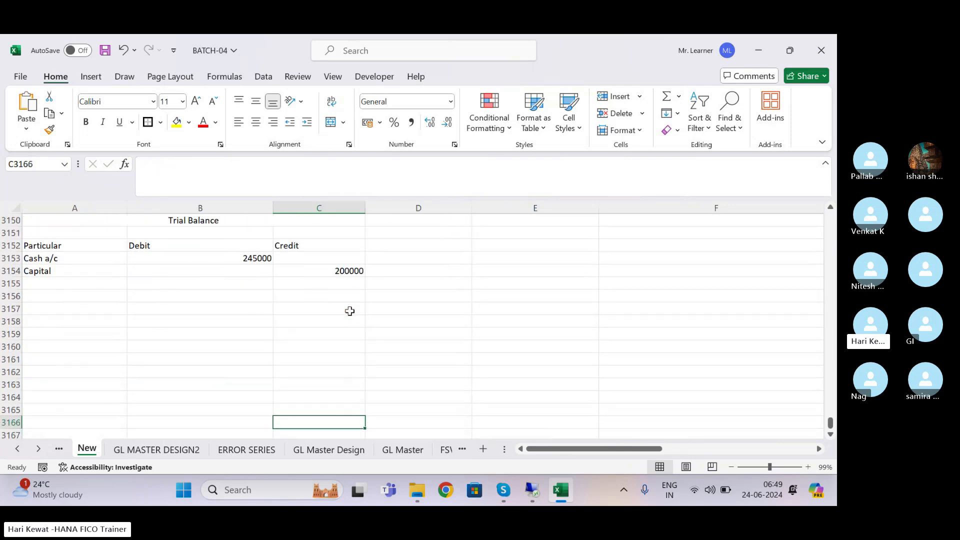
pyautogui.click(59, 280)
pyautogui.write('P')
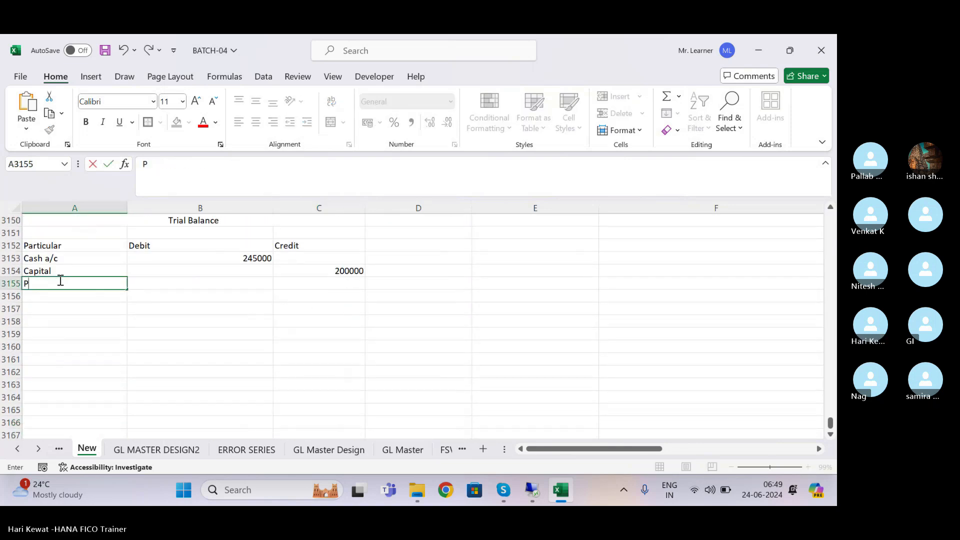
pyautogui.write('urchase')
pyautogui.press('Tab')
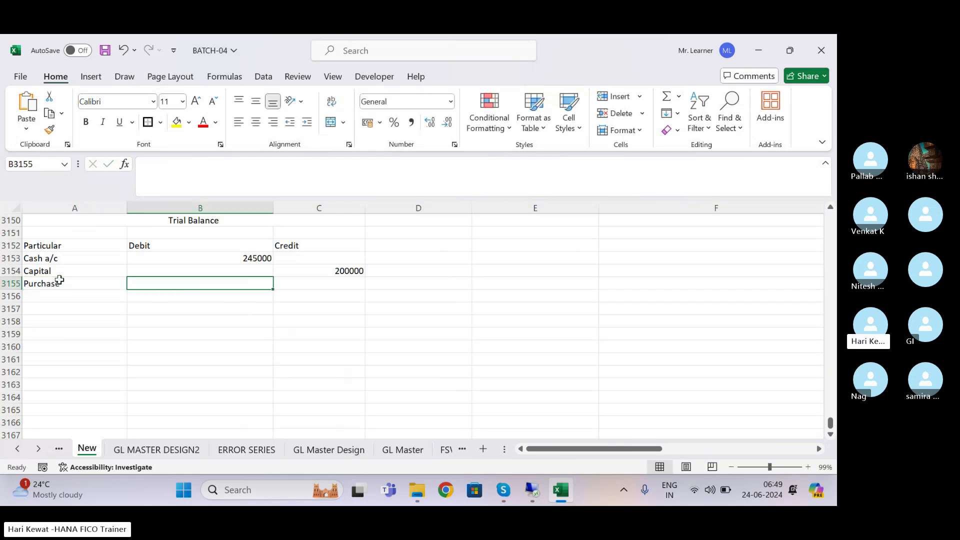
pyautogui.write('50000')
pyautogui.press('Return')
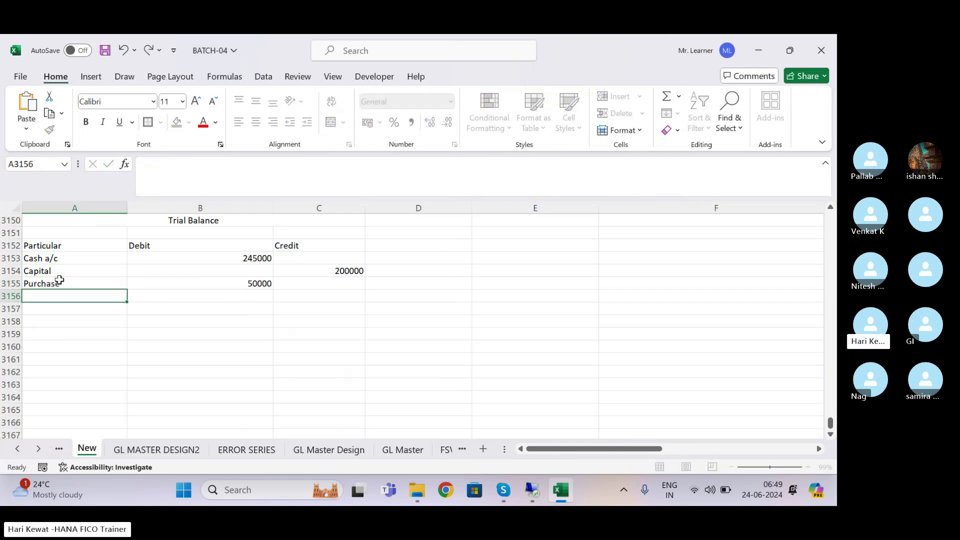
pyautogui.hotkey('ctrl', 's')
# - Examine the ICICI Bank a/c line and its credit amount in the 03.06.2024 journal entry
pyautogui.press('Up')
pyautogui.press('Up')
pyautogui.press('Up')
pyautogui.press('Up')
pyautogui.press('Up')
pyautogui.press('Up')
pyautogui.press('Up')
pyautogui.press('Up')
pyautogui.press('Up')
pyautogui.press('Up')
pyautogui.press('Up')
pyautogui.press('Up')
pyautogui.press('Up')
pyautogui.press('Up')
pyautogui.press('Up')
pyautogui.press('Up')
pyautogui.press('Up')
pyautogui.press('Up')
pyautogui.press('Up')
pyautogui.press('Up')
pyautogui.press('Up')
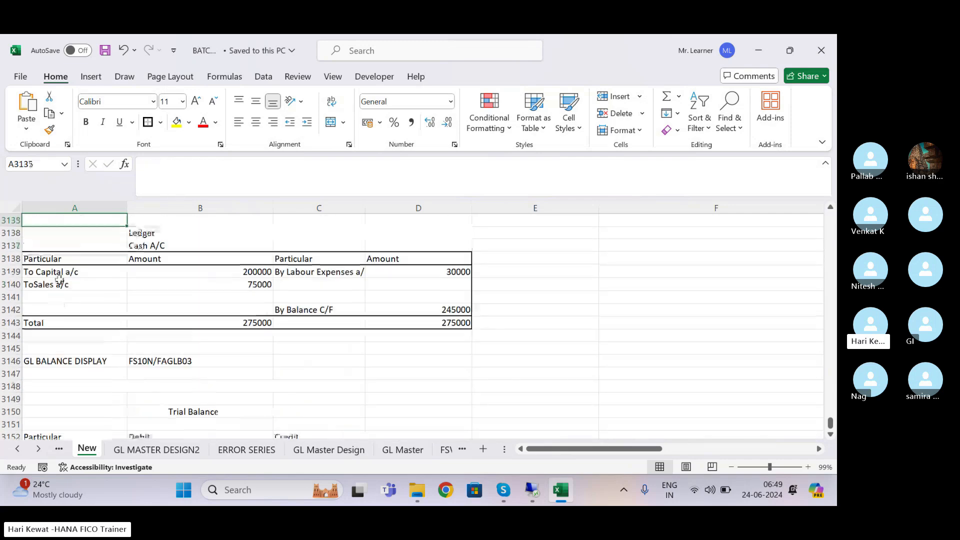
pyautogui.press('Up')
pyautogui.press('Up')
pyautogui.press('Up')
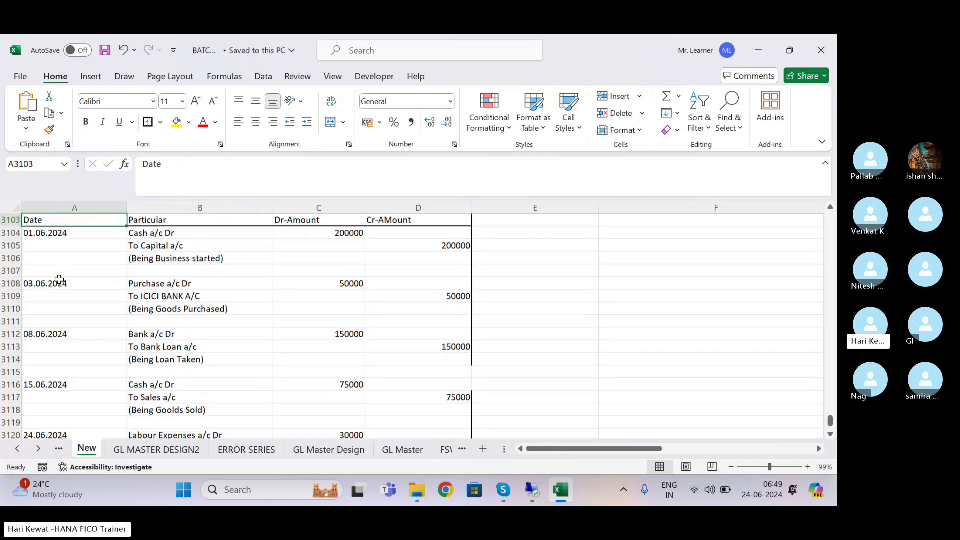
pyautogui.click(167, 295)
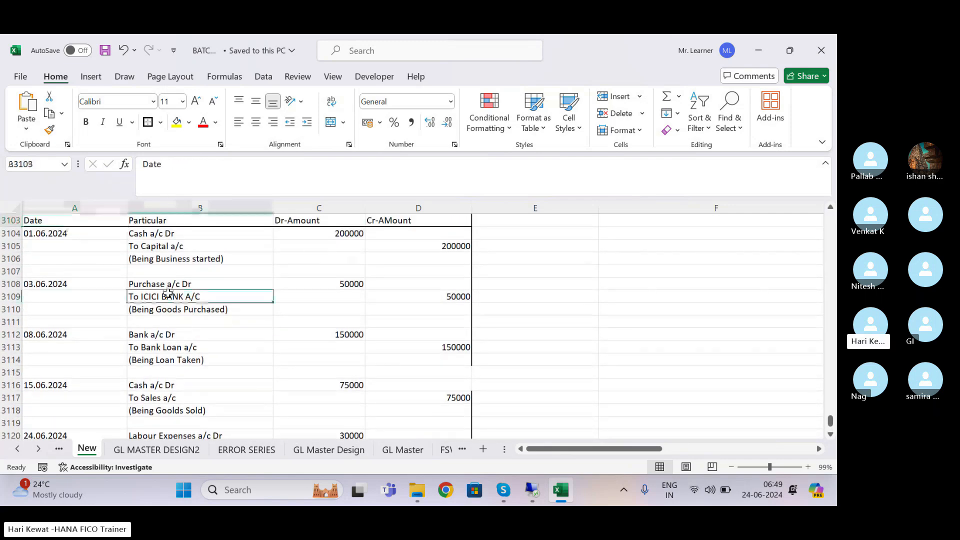
pyautogui.click(456, 299)
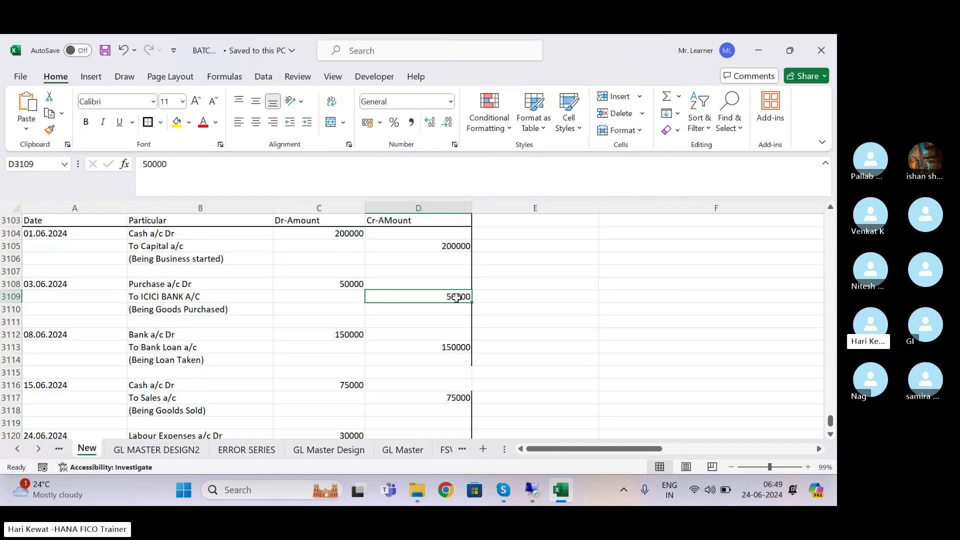
# - Change the debit particular of the 08.06.2024 journal entry in B3112 to "ICICI Bank a/c Dr"
pyautogui.click(145, 335)
pyautogui.click(144, 166)
pyautogui.write('ICICI')
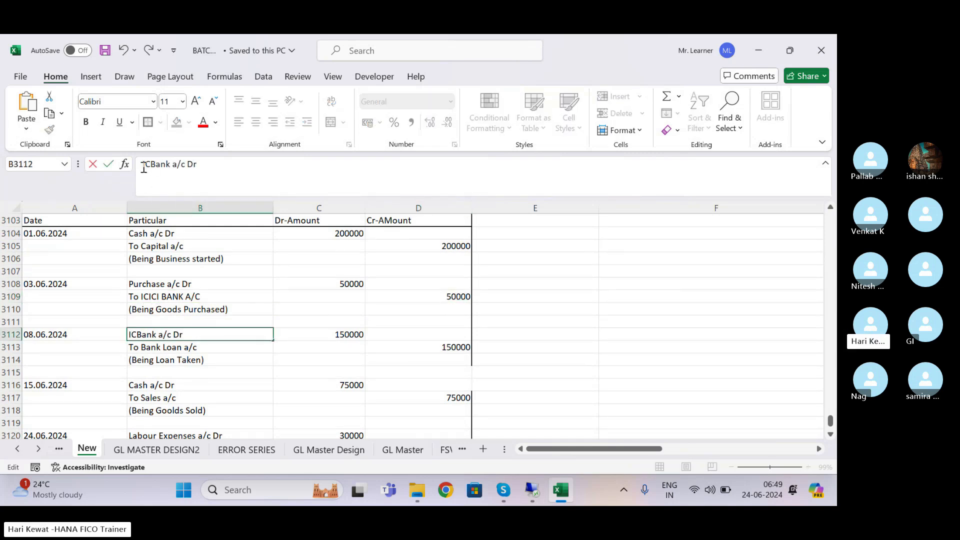
pyautogui.press('Return')
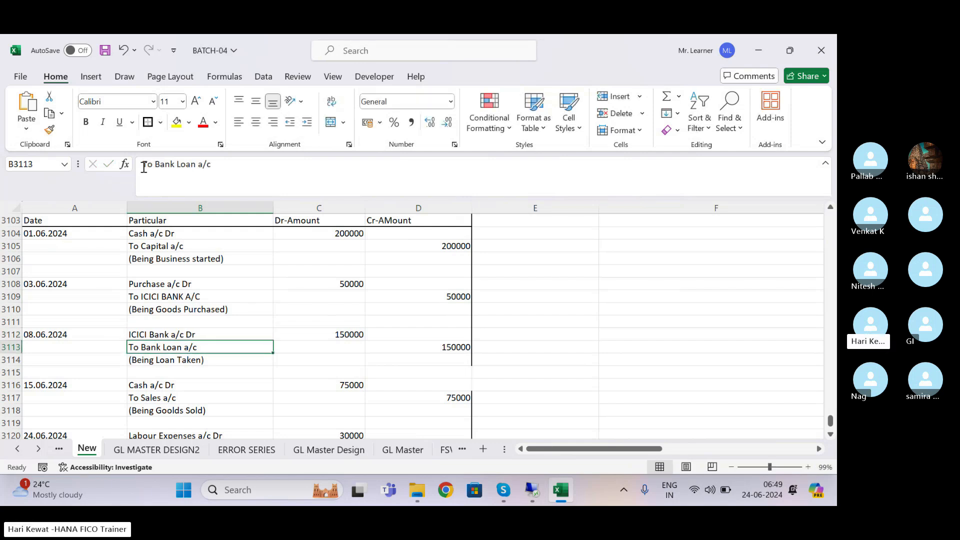
# - Compare the ICICI Bank debit in the 08.06.2024 entry with its credit in the 03.06.2024 entry
pyautogui.press('Right')
pyautogui.press('Up')
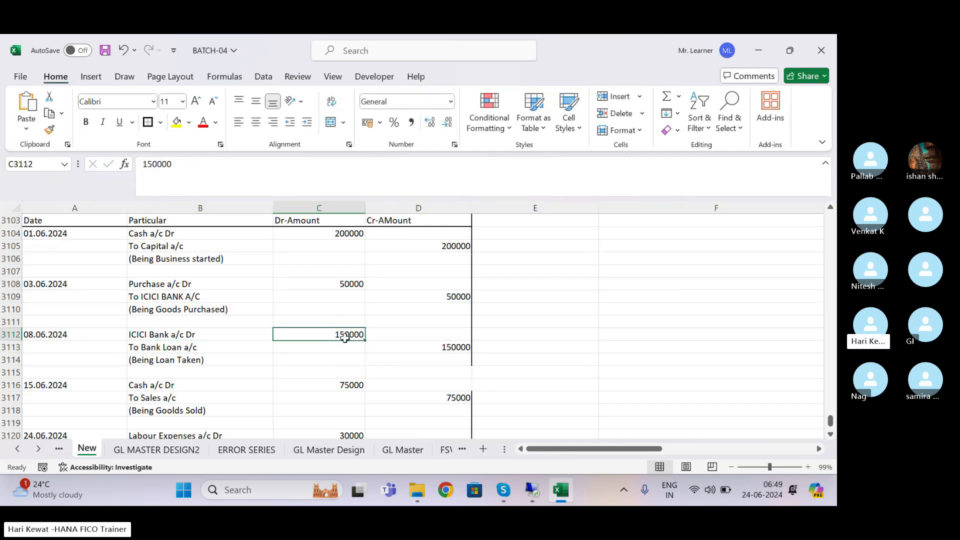
pyautogui.click(453, 297)
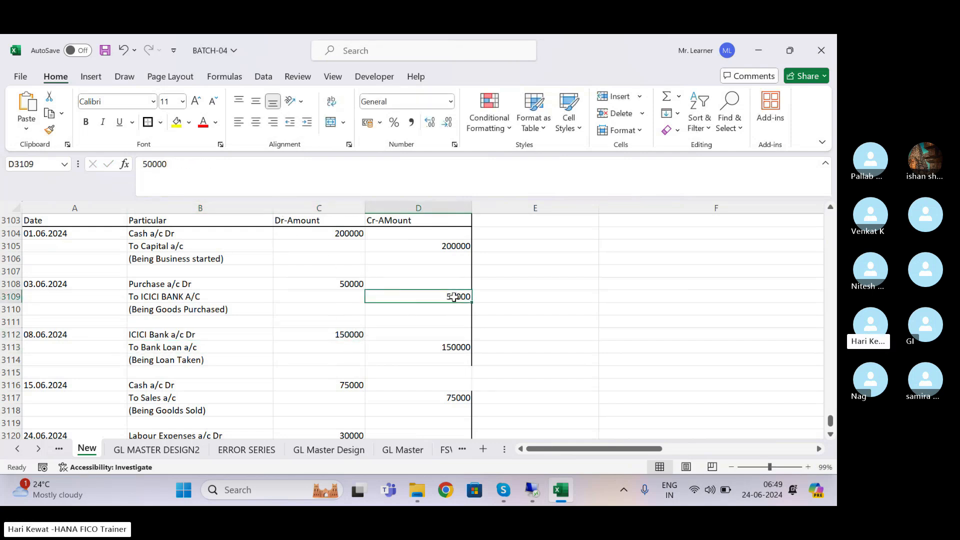
pyautogui.click(343, 337)
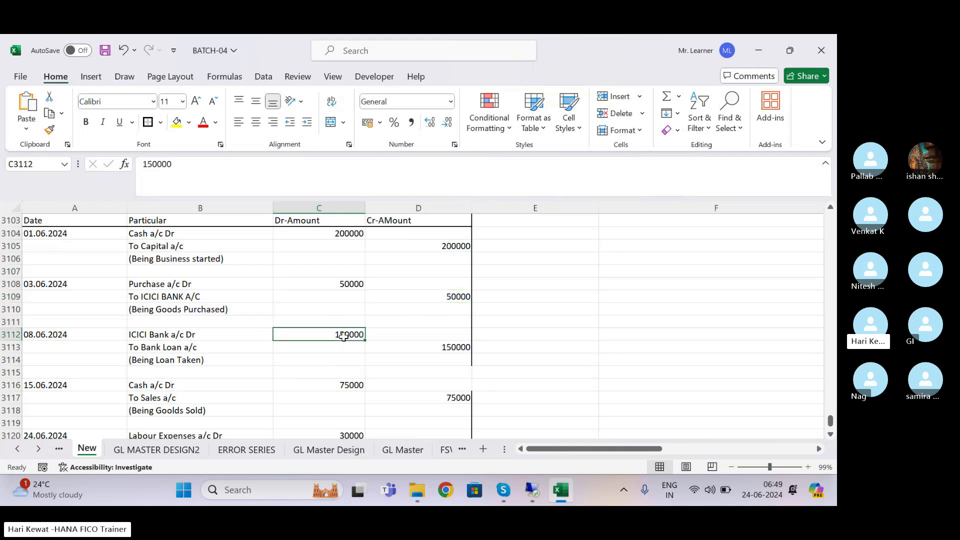
# - Enter ICICI BANK in A3156 of the trial balance with a debit of 100000 in B3156, and save the workbook
pyautogui.click(307, 385)
pyautogui.press('Down')
pyautogui.press('Down')
pyautogui.press('Down')
pyautogui.press('Down')
pyautogui.press('Down')
pyautogui.press('Down')
pyautogui.press('Up')
pyautogui.press('Up')
pyautogui.press('Up')
pyautogui.press('Up')
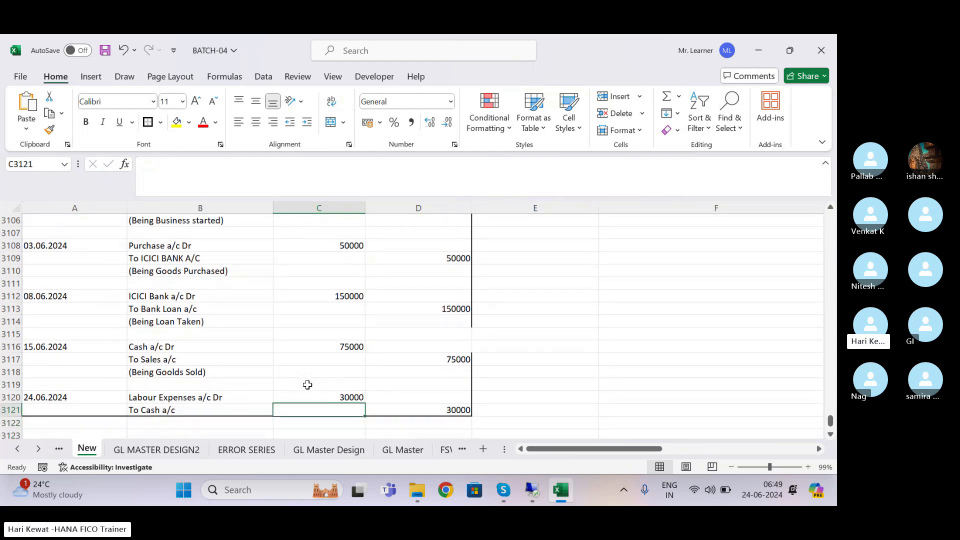
pyautogui.press('Down')
pyautogui.press('Down')
pyautogui.press('Down')
pyautogui.press('Down')
pyautogui.press('Down')
pyautogui.press('Down')
pyautogui.press('Down')
pyautogui.press('Down')
pyautogui.press('Down')
pyautogui.press('Down')
pyautogui.press('Down')
pyautogui.press('Down')
pyautogui.press('Down')
pyautogui.press('Down')
pyautogui.press('Down')
pyautogui.press('Down')
pyautogui.press('Down')
pyautogui.press('Down')
pyautogui.press('Down')
pyautogui.press('Down')
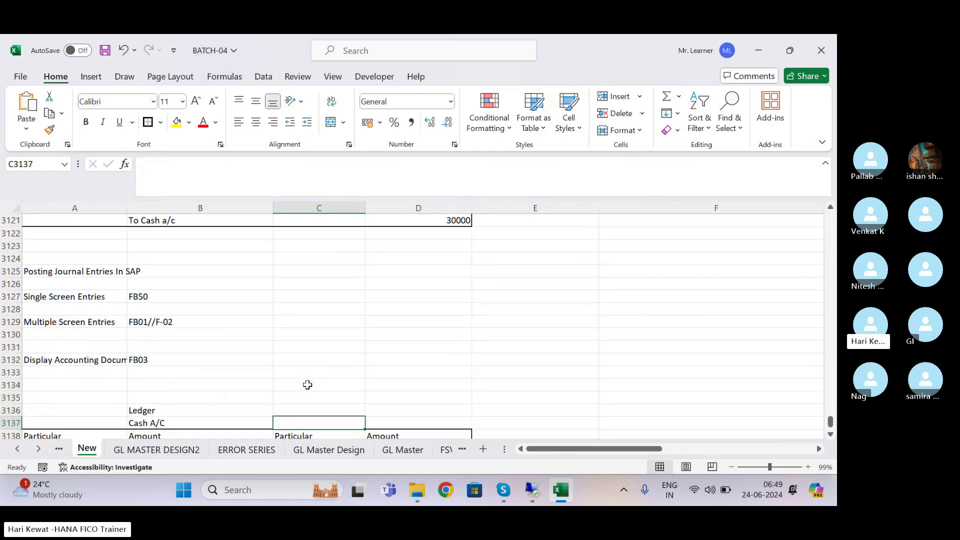
pyautogui.press('Down')
pyautogui.press('Down')
pyautogui.press('Down')
pyautogui.press('Down')
pyautogui.press('Down')
pyautogui.press('Down')
pyautogui.press('Down')
pyautogui.press('Down')
pyautogui.press('Down')
pyautogui.press('Down')
pyautogui.press('Down')
pyautogui.press('Down')
pyautogui.press('Down')
pyautogui.press('Down')
pyautogui.press('Down')
pyautogui.press('Down')
pyautogui.press('Down')
pyautogui.press('Down')
pyautogui.press('Down')
pyautogui.press('Down')
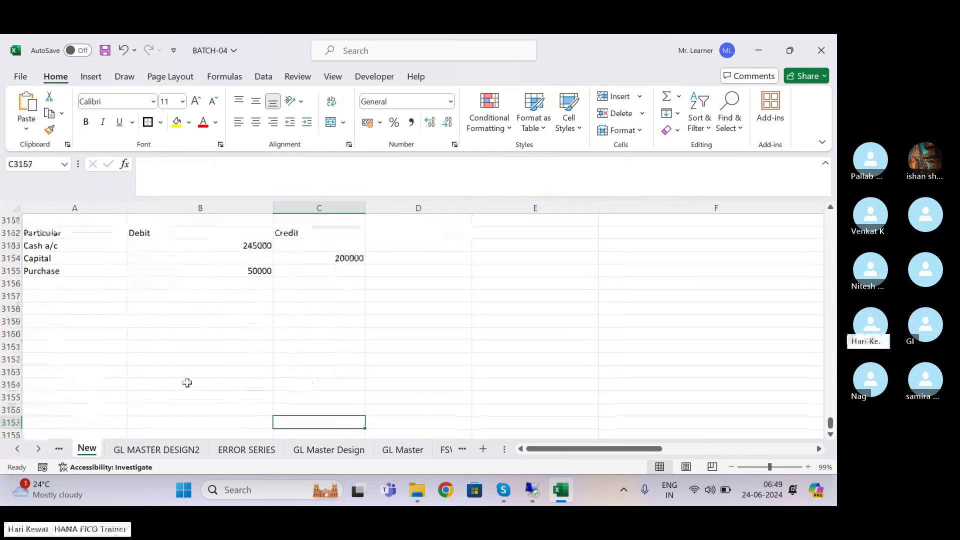
pyautogui.click(45, 284)
pyautogui.write('CICI')
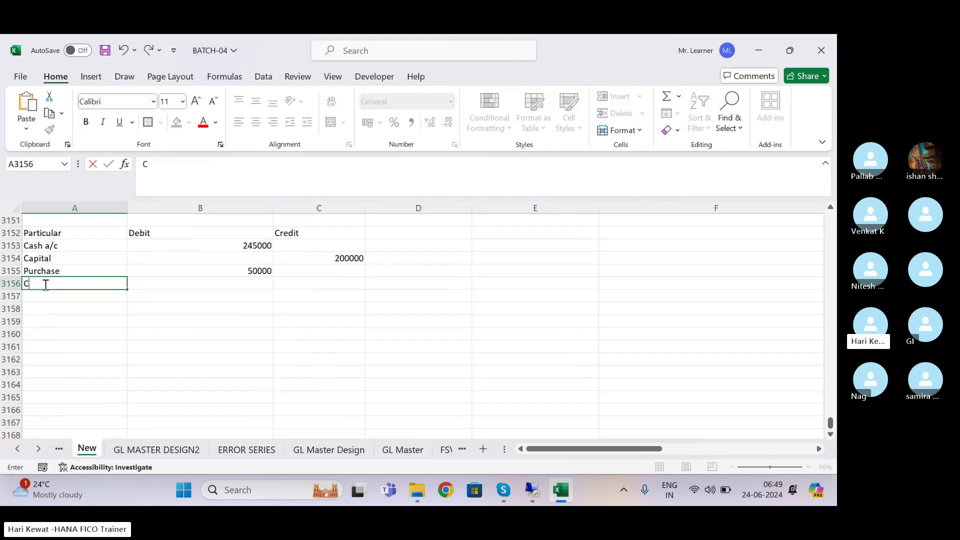
pyautogui.press('BackSpace')
pyautogui.press('BackSpace')
pyautogui.press('BackSpace')
pyautogui.write('ICICI BANK')
pyautogui.press('Tab')
pyautogui.write('100000')
pyautogui.press('Return')
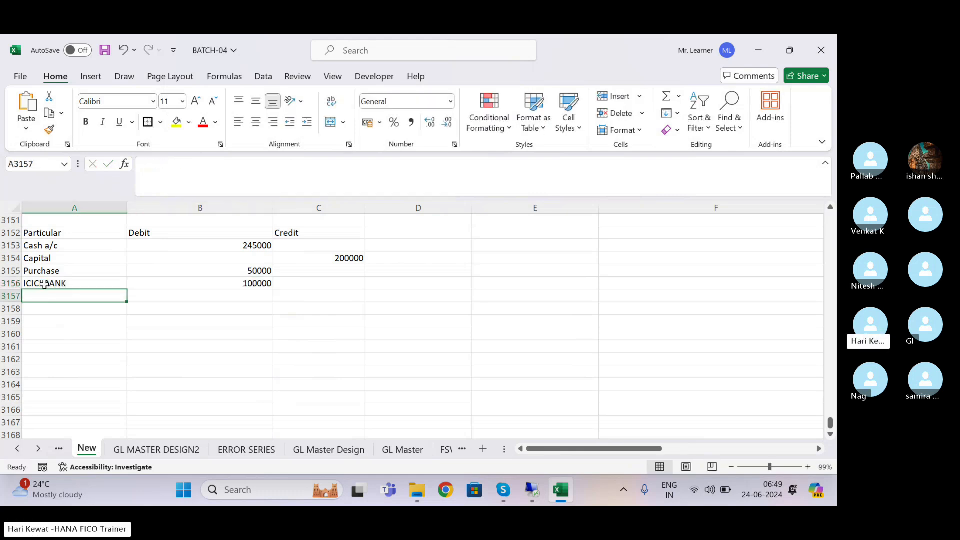
pyautogui.hotkey('ctrl', 's')
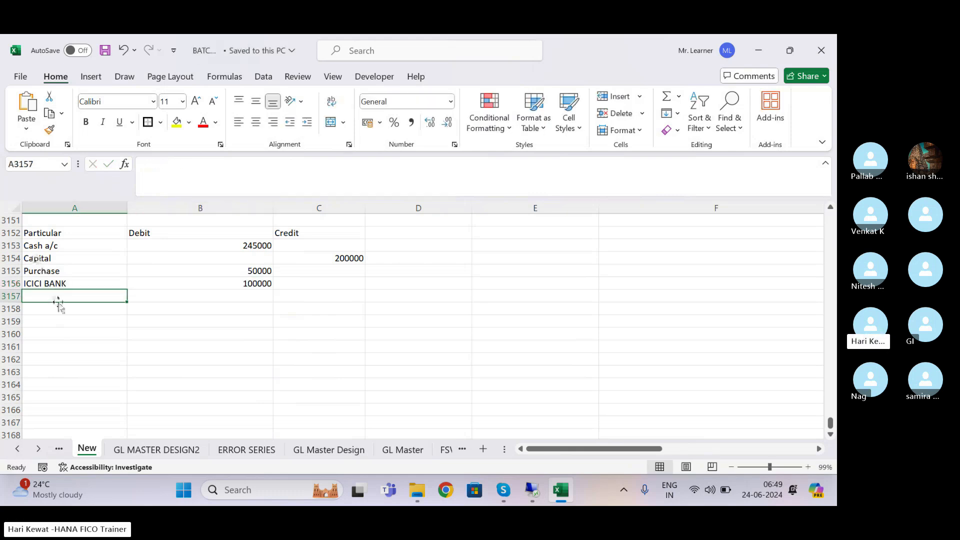
# - Apply all borders to the trial balance range A3152:C3163 and save the workbook
pyautogui.click(144, 232)
pyautogui.press('Left')
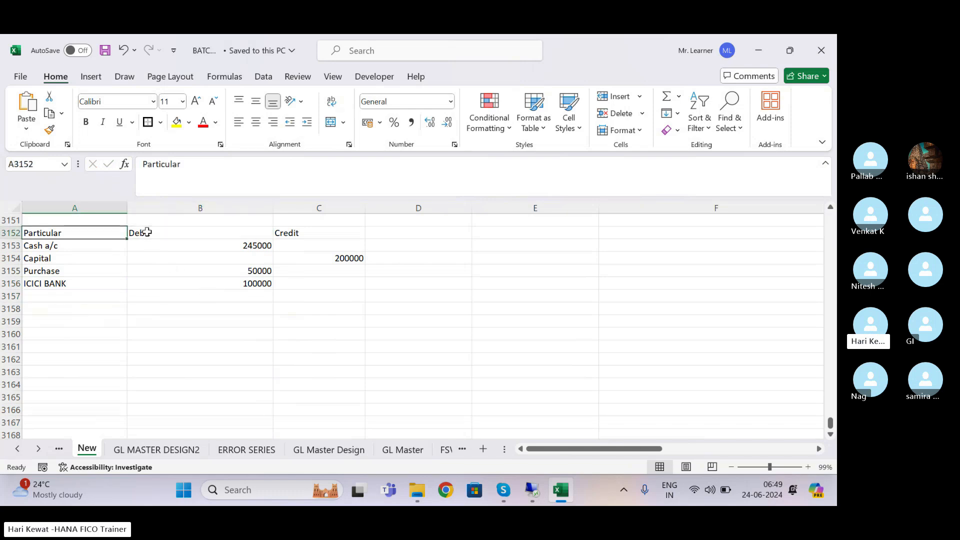
pyautogui.hotkey('shift', 'Right')
pyautogui.hotkey('shift', 'Right')
pyautogui.hotkey('shift', 'Down')
pyautogui.hotkey('shift', 'Down')
pyautogui.hotkey('shift', 'Down')
pyautogui.hotkey('shift', 'Down')
pyautogui.hotkey('shift', 'Down')
pyautogui.hotkey('shift', 'Down')
pyautogui.hotkey('shift', 'Down')
pyautogui.hotkey('shift', 'Down')
pyautogui.hotkey('shift', 'Down')
pyautogui.hotkey('shift', 'Down')
pyautogui.hotkey('shift', 'Down')
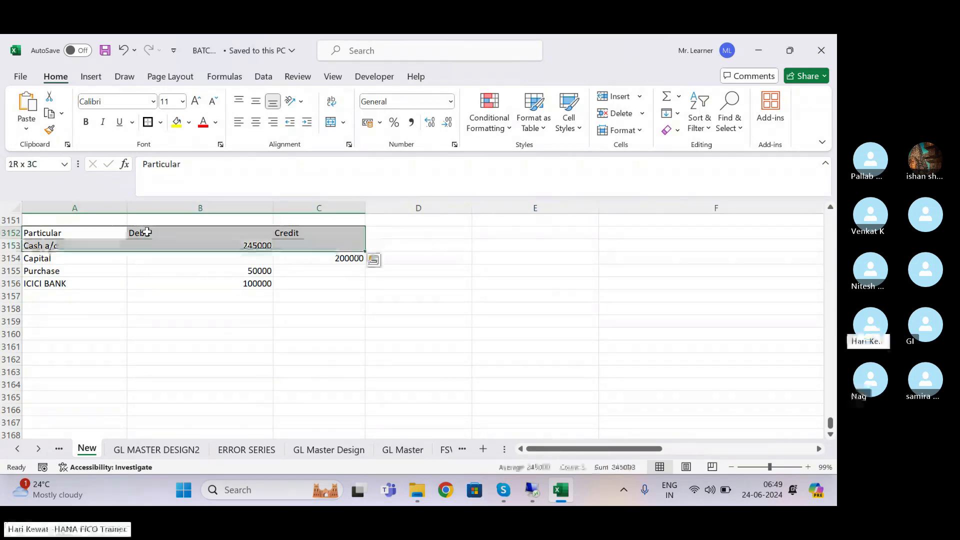
pyautogui.click(160, 123)
pyautogui.click(172, 257)
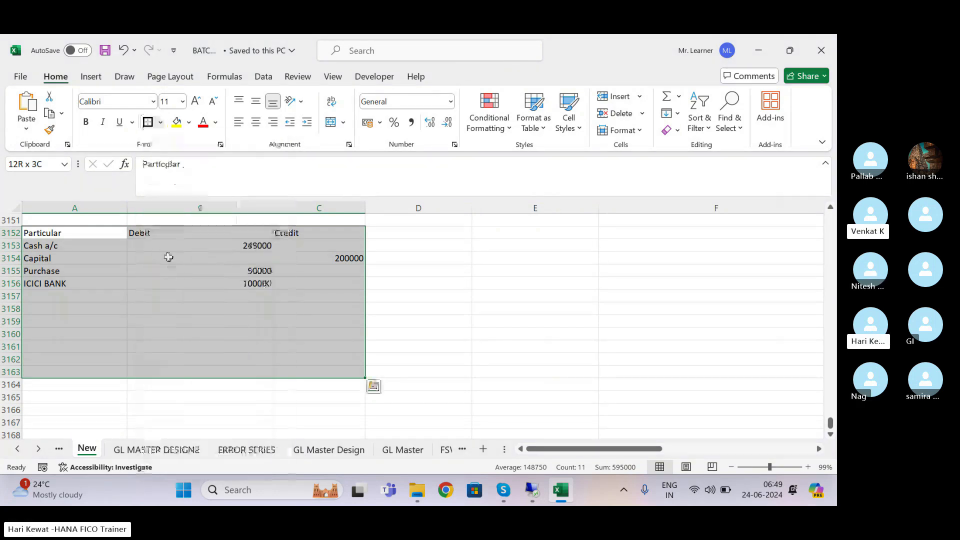
pyautogui.click(160, 287)
pyautogui.hotkey('ctrl', 's')
# - Examine the Bank Loan a/c line and its credit amount in the 08.06.2024 journal entry
pyautogui.press('Up')
pyautogui.press('Up')
pyautogui.press('Up')
pyautogui.press('Up')
pyautogui.press('Up')
pyautogui.press('Up')
pyautogui.press('Up')
pyautogui.press('Up')
pyautogui.press('Up')
pyautogui.press('Up')
pyautogui.press('Up')
pyautogui.press('Up')
pyautogui.press('Up')
pyautogui.press('Up')
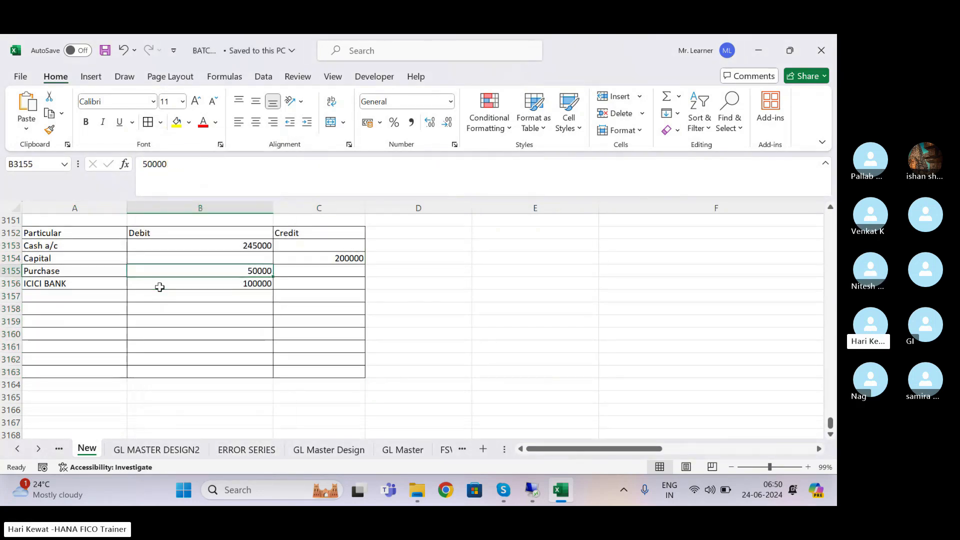
pyautogui.press('Up')
pyautogui.press('Up')
pyautogui.press('Up')
pyautogui.press('Up')
pyautogui.press('Up')
pyautogui.press('Up')
pyautogui.press('Up')
pyautogui.press('Up')
pyautogui.press('Up')
pyautogui.press('Up')
pyautogui.press('Up')
pyautogui.press('Up')
pyautogui.press('Up')
pyautogui.press('Up')
pyautogui.press('Up')
pyautogui.press('Up')
pyautogui.press('Up')
pyautogui.press('Up')
pyautogui.press('Up')
pyautogui.press('Up')
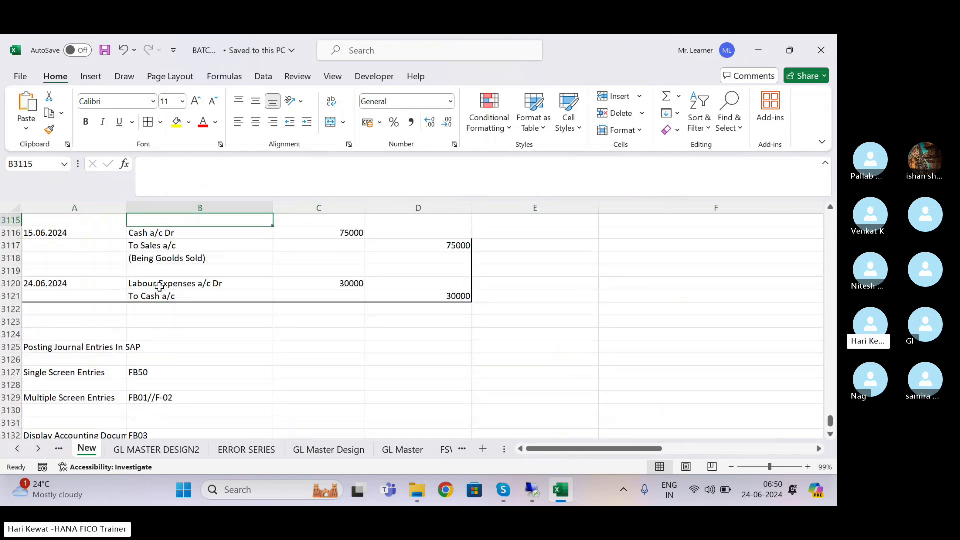
pyautogui.click(174, 335)
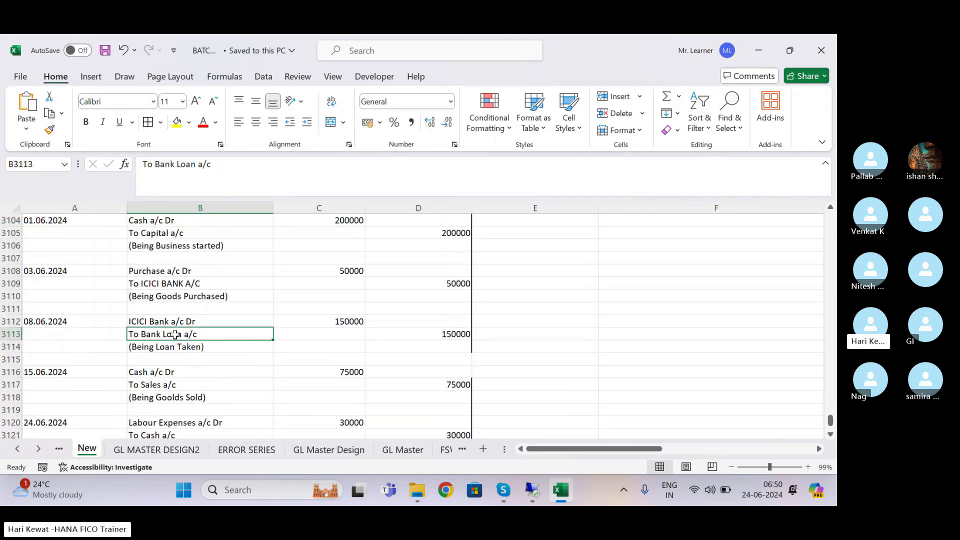
pyautogui.press('Right')
pyautogui.press('Right')
# - Enter BANK LOAN in A3157 of the trial balance with a credit of 150000 in C3157
pyautogui.press('Down')
pyautogui.press('Down')
pyautogui.press('Down')
pyautogui.press('Down')
pyautogui.press('Down')
pyautogui.press('Down')
pyautogui.press('Down')
pyautogui.press('Down')
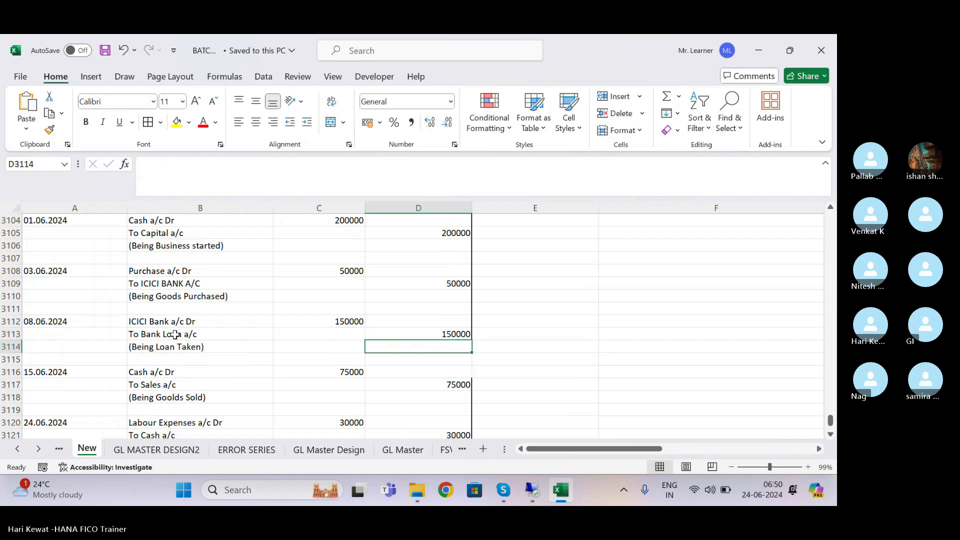
pyautogui.press('Down')
pyautogui.press('Down')
pyautogui.press('Down')
pyautogui.press('Down')
pyautogui.press('Down')
pyautogui.press('Down')
pyautogui.press('Down')
pyautogui.press('Down')
pyautogui.press('Down')
pyautogui.press('Down')
pyautogui.press('Down')
pyautogui.press('Down')
pyautogui.press('Down')
pyautogui.press('Down')
pyautogui.press('Down')
pyautogui.press('Down')
pyautogui.press('Down')
pyautogui.press('Down')
pyautogui.press('Down')
pyautogui.press('Down')
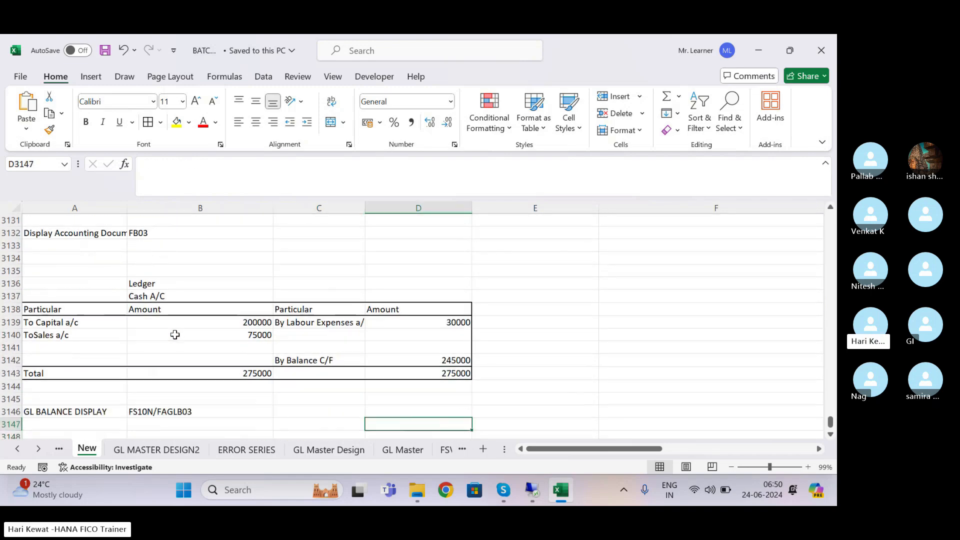
pyautogui.press('Down')
pyautogui.press('Down')
pyautogui.press('Down')
pyautogui.press('Down')
pyautogui.press('Down')
pyautogui.press('Down')
pyautogui.press('Down')
pyautogui.press('Down')
pyautogui.press('Down')
pyautogui.press('Down')
pyautogui.press('Down')
pyautogui.press('Down')
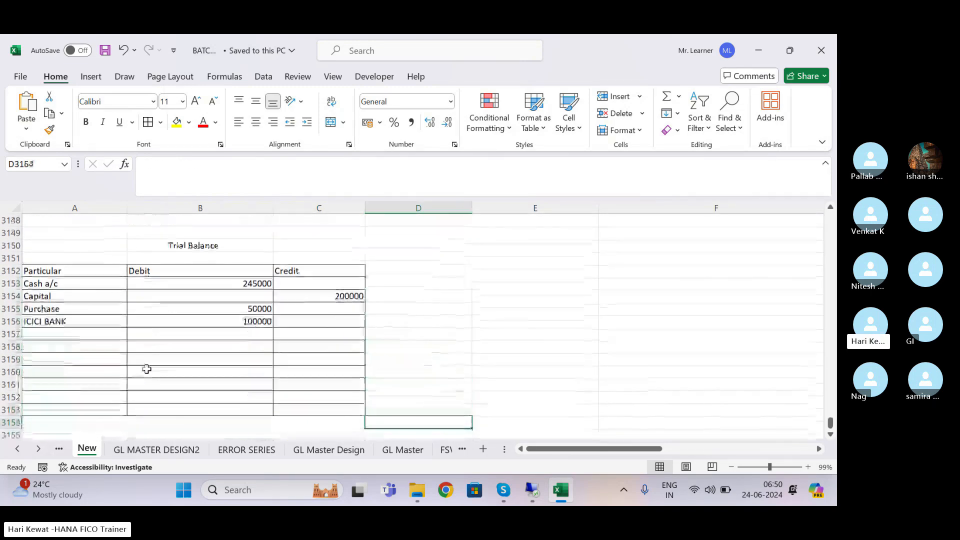
pyautogui.click(69, 335)
pyautogui.write('BANKL')
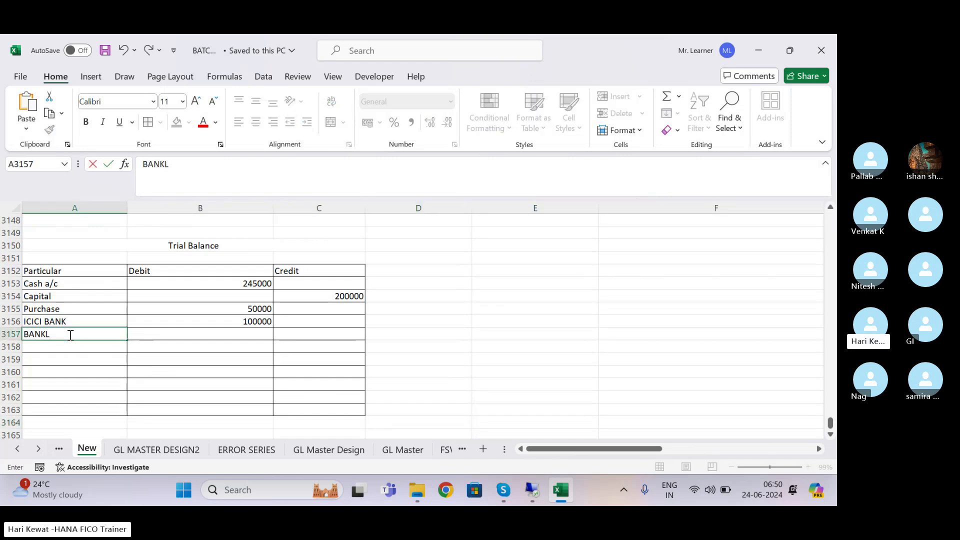
pyautogui.write('O')
pyautogui.press('BackSpace')
pyautogui.press('BackSpace')
pyautogui.press('BackSpace')
pyautogui.write('K LOAN')
pyautogui.press('Tab')
pyautogui.press('Tab')
pyautogui.write('1')
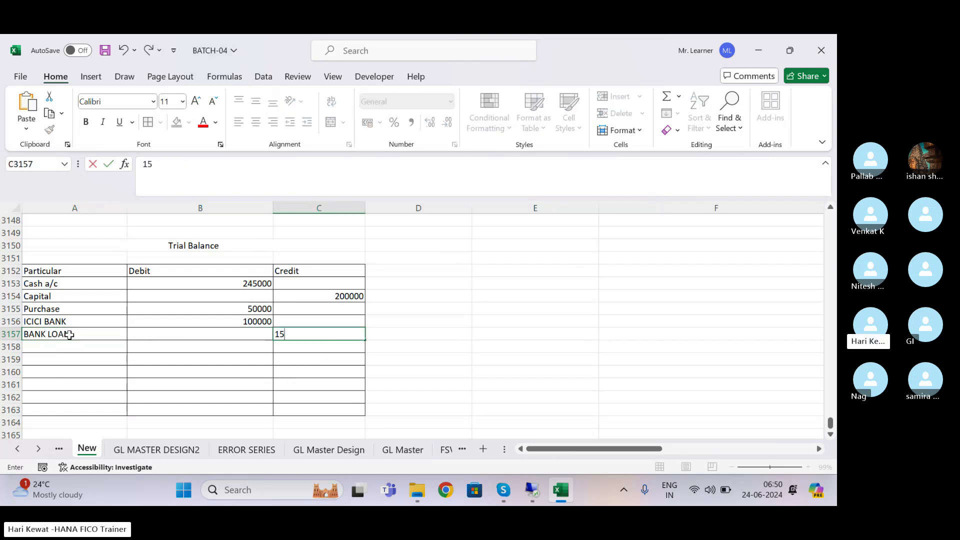
pyautogui.press('Return')
# - Examine the Bank Loan line of the 08.06.2024 journal entry and the Cash and Sales lines of the 15.06.2024 entry
pyautogui.press('Up')
pyautogui.press('Up')
pyautogui.press('Up')
pyautogui.press('Up')
pyautogui.press('Up')
pyautogui.press('Up')
pyautogui.press('Up')
pyautogui.press('Up')
pyautogui.press('Up')
pyautogui.press('Up')
pyautogui.press('Up')
pyautogui.press('Up')
pyautogui.press('Up')
pyautogui.press('Up')
pyautogui.press('Up')
pyautogui.press('Up')
pyautogui.press('Up')
pyautogui.press('Up')
pyautogui.press('Up')
pyautogui.press('Up')
pyautogui.press('Up')
pyautogui.press('Up')
pyautogui.press('Up')
pyautogui.press('Up')
pyautogui.press('Up')
pyautogui.press('Up')
pyautogui.press('Up')
pyautogui.press('Up')
pyautogui.press('Up')
pyautogui.press('Up')
pyautogui.press('Up')
pyautogui.press('Up')
pyautogui.press('Up')
pyautogui.press('Up')
pyautogui.press('Up')
pyautogui.press('Up')
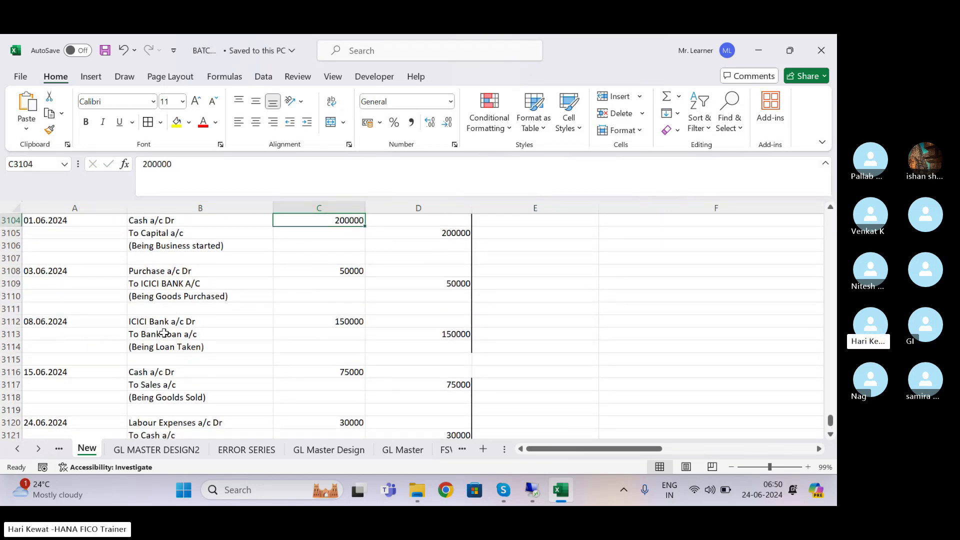
pyautogui.click(164, 334)
pyautogui.click(162, 370)
# - Enter SALES ACCOUNT in A3158 of the trial balance with a credit of 75000 in C3158
pyautogui.press('Down')
pyautogui.press('Down')
pyautogui.press('Down')
pyautogui.press('Down')
pyautogui.press('Down')
pyautogui.press('Down')
pyautogui.press('Down')
pyautogui.press('Down')
pyautogui.press('Down')
pyautogui.press('Down')
pyautogui.press('Down')
pyautogui.press('Down')
pyautogui.press('Down')
pyautogui.press('Down')
pyautogui.press('Down')
pyautogui.press('Down')
pyautogui.press('Down')
pyautogui.press('Down')
pyautogui.press('Down')
pyautogui.press('Down')
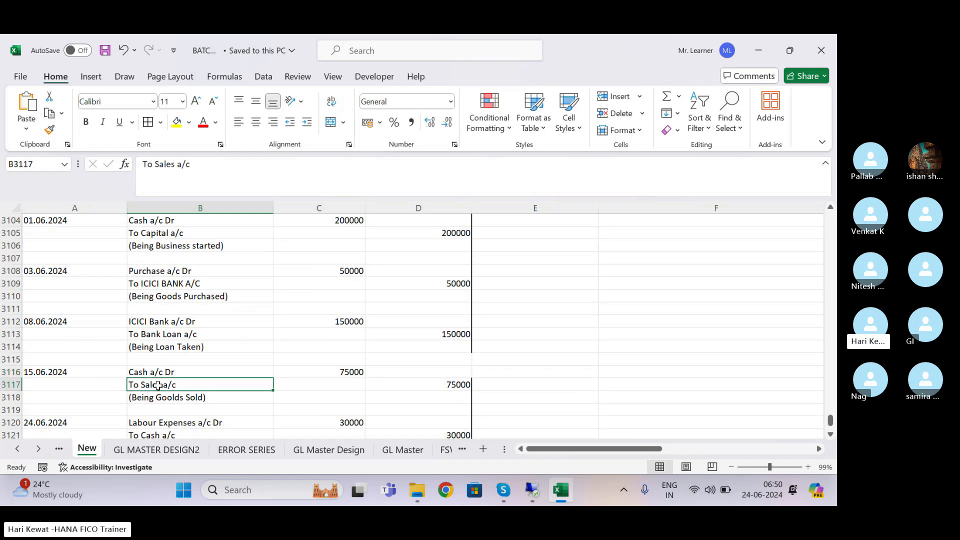
pyautogui.press('Down')
pyautogui.press('Down')
pyautogui.press('Down')
pyautogui.press('Down')
pyautogui.press('Down')
pyautogui.press('Down')
pyautogui.press('Down')
pyautogui.press('Down')
pyautogui.press('Down')
pyautogui.press('Down')
pyautogui.press('Down')
pyautogui.press('Down')
pyautogui.press('Down')
pyautogui.press('Down')
pyautogui.press('Down')
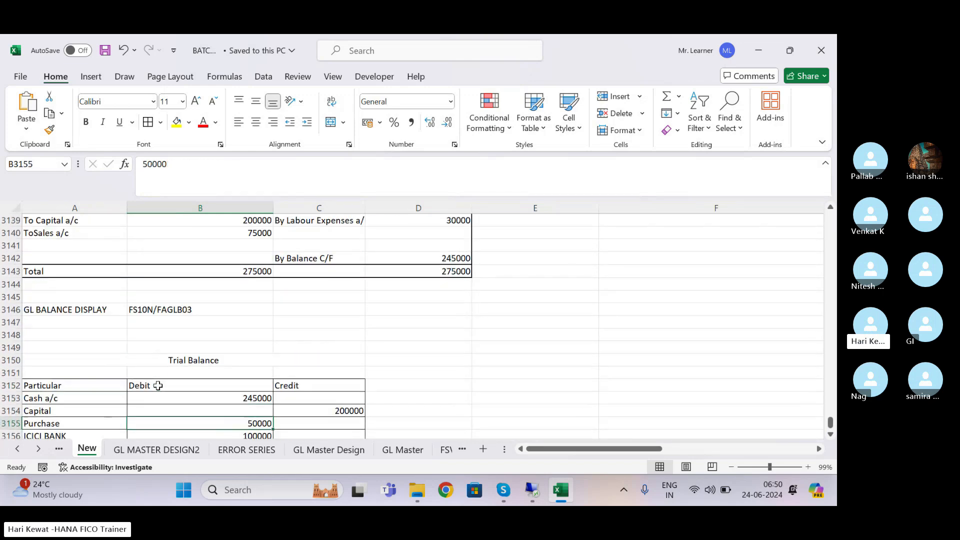
pyautogui.press('Down')
pyautogui.press('Down')
pyautogui.press('Down')
pyautogui.press('Down')
pyautogui.press('Down')
pyautogui.press('Down')
pyautogui.press('Down')
pyautogui.press('Down')
pyautogui.press('Down')
pyautogui.press('Down')
pyautogui.press('Down')
pyautogui.press('Down')
pyautogui.press('Down')
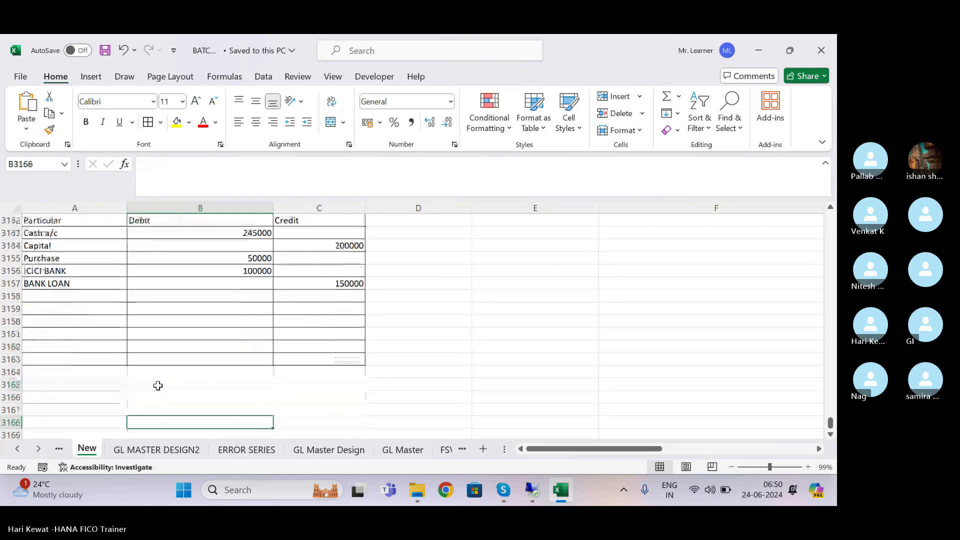
pyautogui.click(74, 300)
pyautogui.write('SALES ACCOUNT')
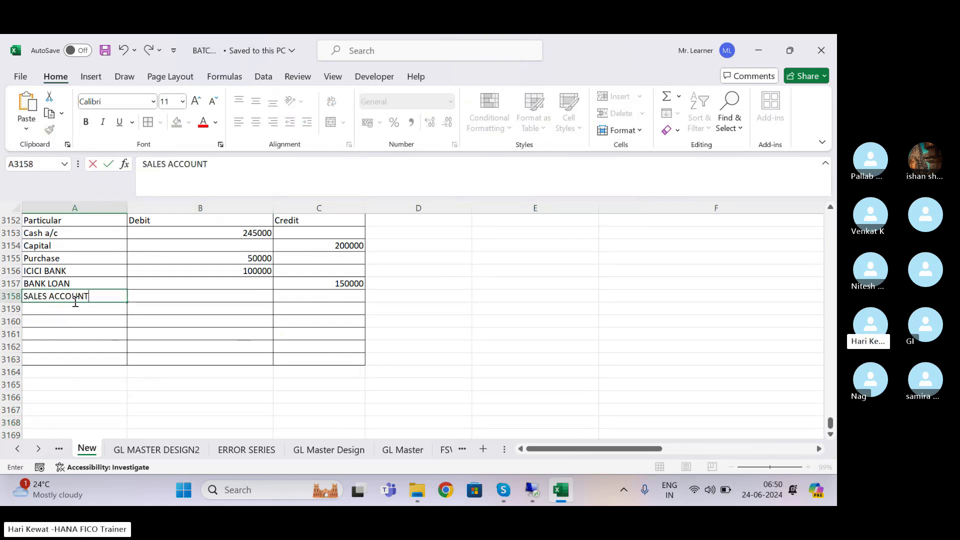
pyautogui.press('Tab')
pyautogui.press('Tab')
pyautogui.write('75000')
pyautogui.press('Return')
# - Examine the Labour Expenses and Cash lines of the 24.06.2024 journal entry
pyautogui.press('Up')
pyautogui.press('Up')
pyautogui.press('Up')
pyautogui.press('Up')
pyautogui.press('Up')
pyautogui.press('Up')
pyautogui.press('Up')
pyautogui.press('Up')
pyautogui.press('Up')
pyautogui.press('Up')
pyautogui.press('Up')
pyautogui.press('Up')
pyautogui.press('Up')
pyautogui.press('Up')
pyautogui.press('Up')
pyautogui.press('Up')
pyautogui.press('Up')
pyautogui.press('Up')
pyautogui.press('Up')
pyautogui.press('Up')
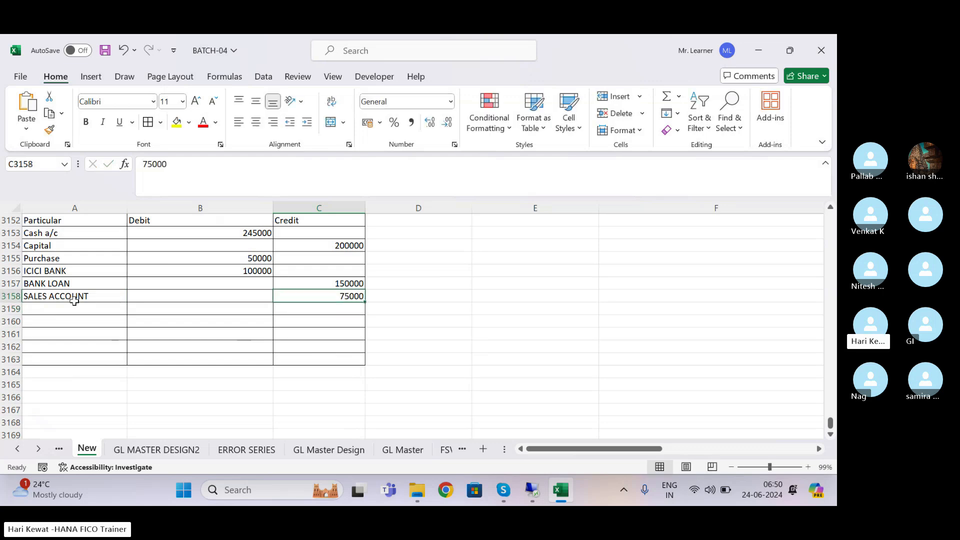
pyautogui.press('Up')
pyautogui.press('Up')
pyautogui.press('Up')
pyautogui.press('Up')
pyautogui.press('Up')
pyautogui.press('Up')
pyautogui.press('Up')
pyautogui.press('Up')
pyautogui.press('Up')
pyautogui.press('Up')
pyautogui.press('Up')
pyautogui.press('Up')
pyautogui.press('Up')
pyautogui.press('Up')
pyautogui.press('Up')
pyautogui.press('Up')
pyautogui.press('Up')
pyautogui.press('Up')
pyautogui.press('Up')
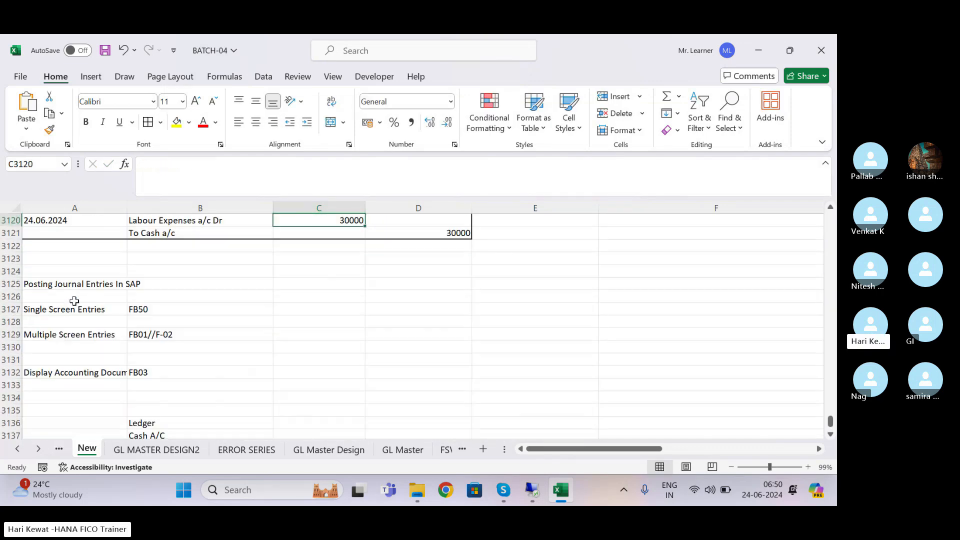
pyautogui.click(159, 344)
pyautogui.press('Right')
# - Enter LABOUR EXPENSE in A3159 of the trial balance with a debit of 30000 in B3159, and save the workbook
pyautogui.press('Down')
pyautogui.press('Down')
pyautogui.press('Down')
pyautogui.press('Down')
pyautogui.press('Down')
pyautogui.press('Down')
pyautogui.press('Down')
pyautogui.press('Down')
pyautogui.press('Down')
pyautogui.press('Down')
pyautogui.press('Down')
pyautogui.press('Down')
pyautogui.press('Down')
pyautogui.press('Down')
pyautogui.press('Down')
pyautogui.press('Down')
pyautogui.press('Down')
pyautogui.press('Down')
pyautogui.press('Down')
pyautogui.press('Down')
pyautogui.press('Down')
pyautogui.press('Down')
pyautogui.press('Down')
pyautogui.press('Down')
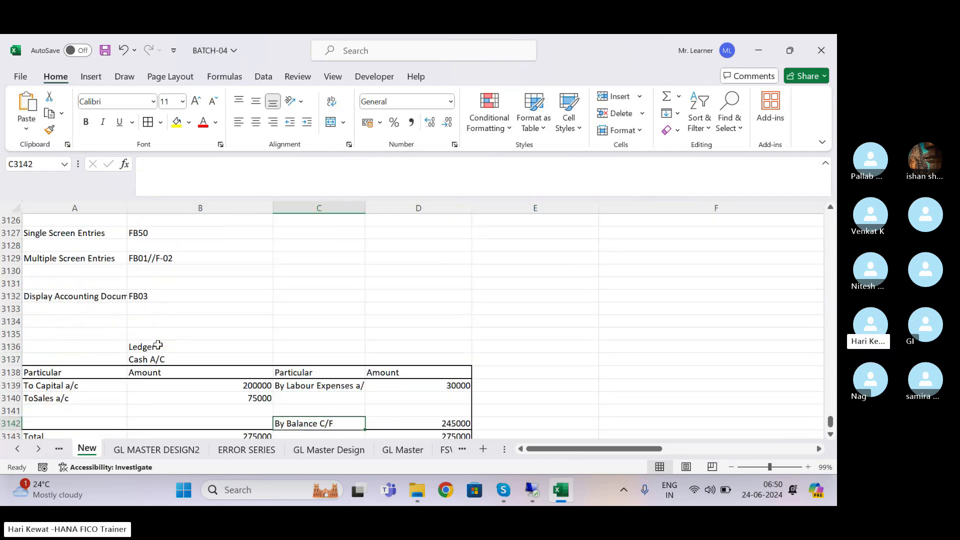
pyautogui.click(54, 283)
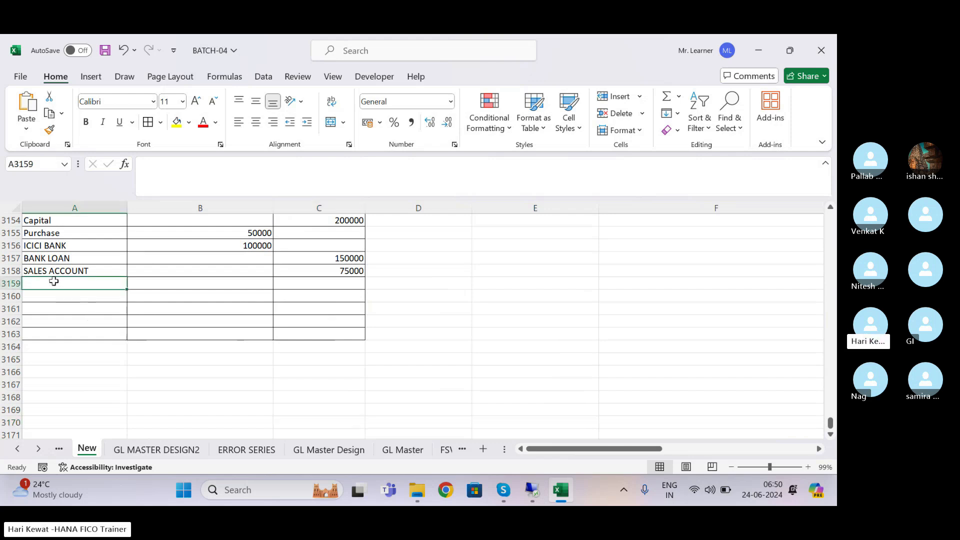
pyautogui.write('LABOUR EXPENSE')
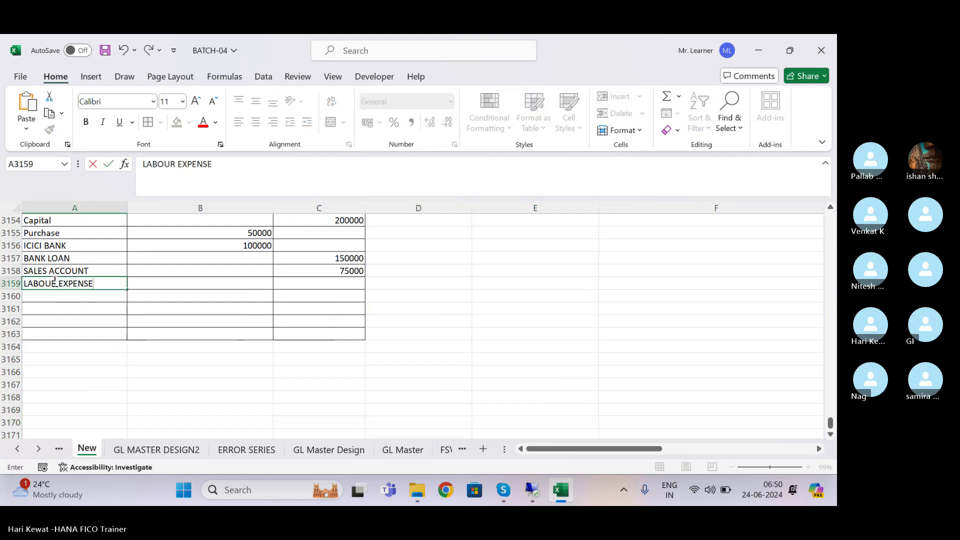
pyautogui.press('Tab')
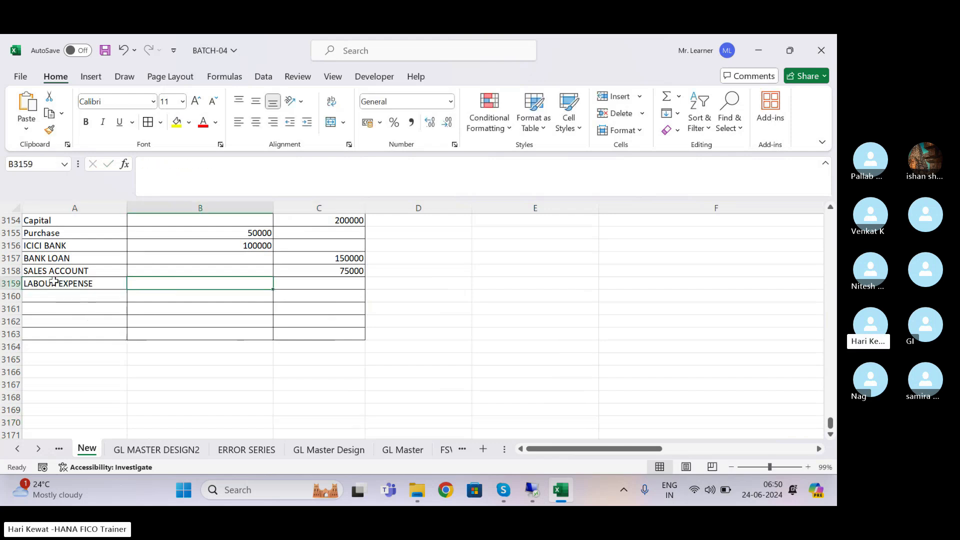
pyautogui.write('30000')
pyautogui.press('Return')
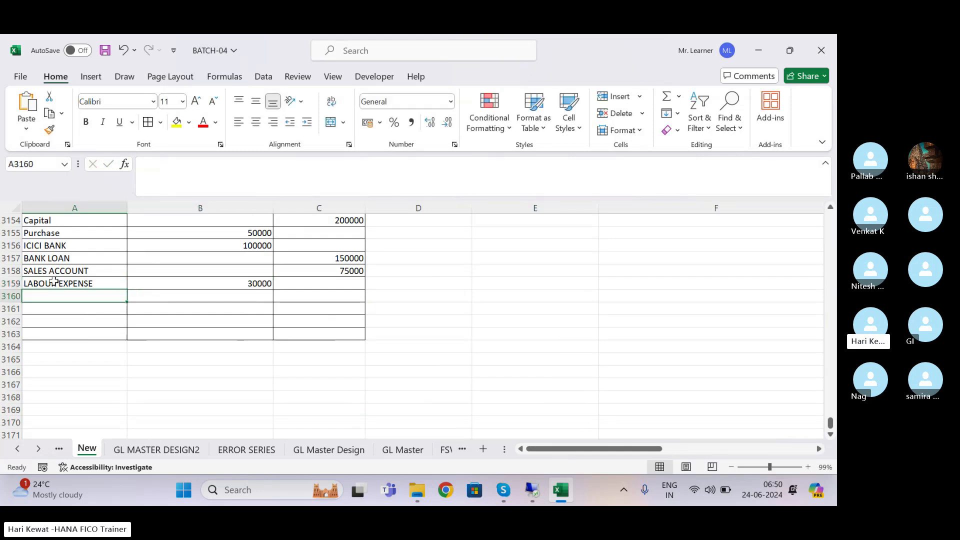
pyautogui.hotkey('ctrl', 's')
# - Label A3161 as TOTAL and sum the debit balances B3153:B3159 in B3161
pyautogui.press('Return')
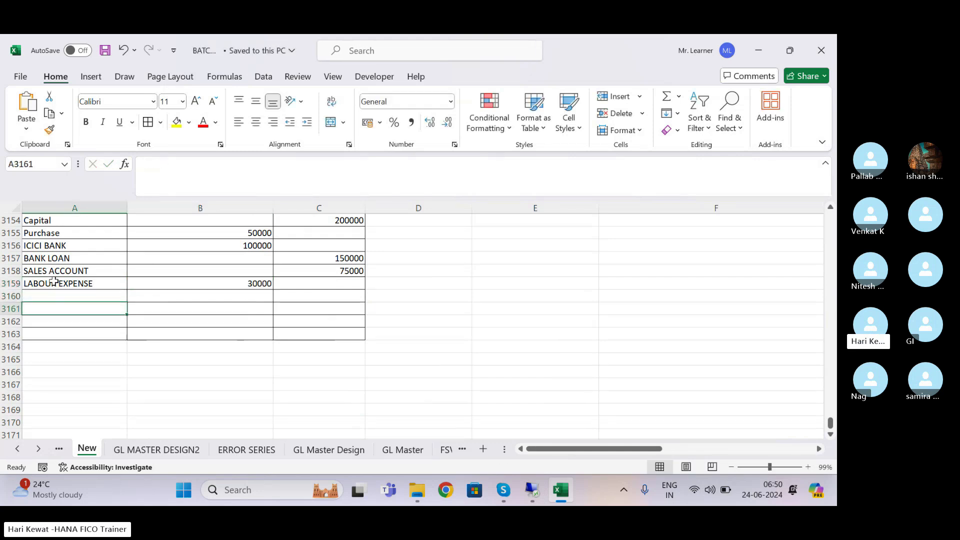
pyautogui.write('TOTAL')
pyautogui.press('Tab')
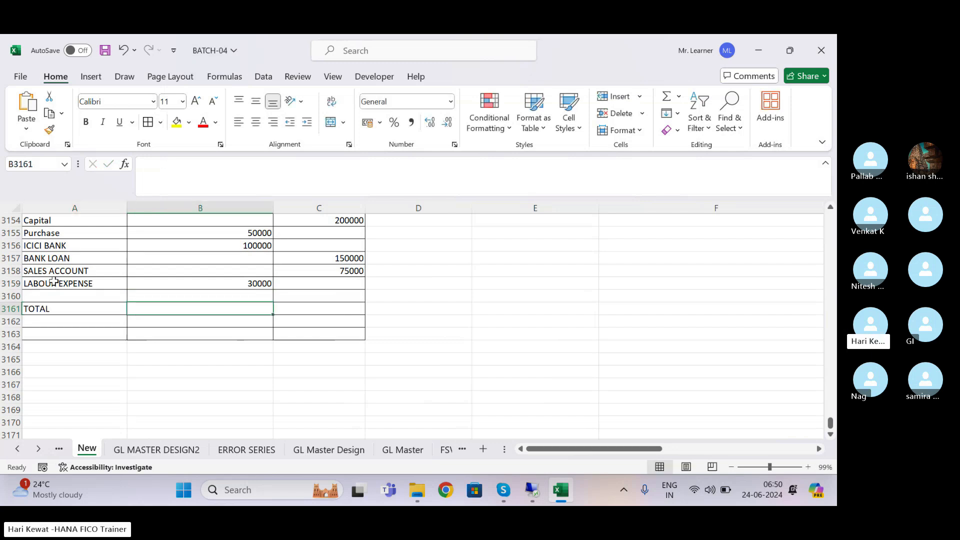
pyautogui.write('=sum(')
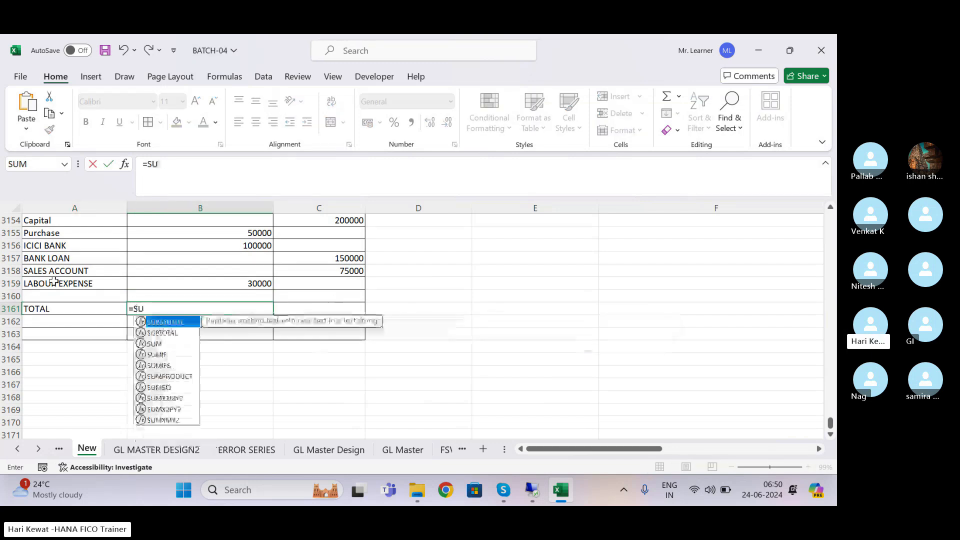
pyautogui.press('Up')
pyautogui.press('Up')
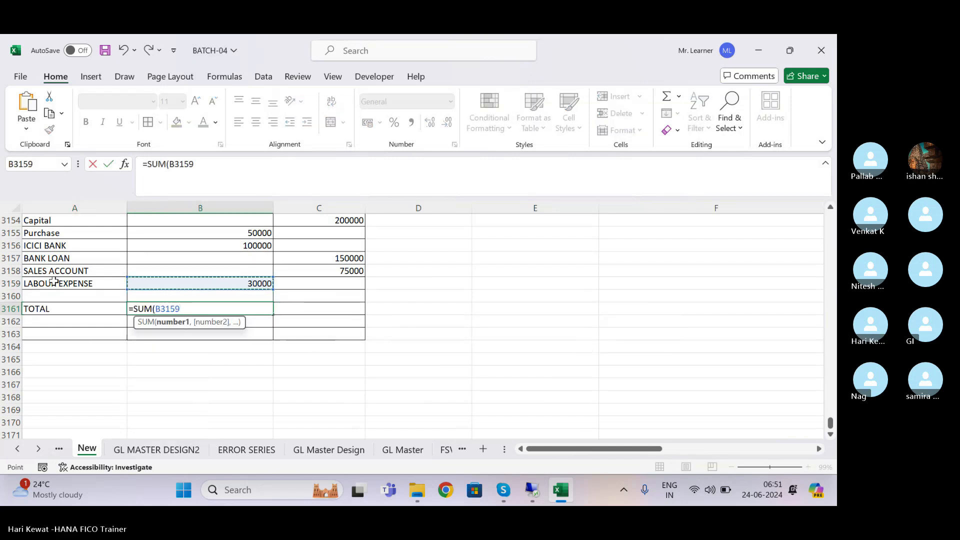
pyautogui.hotkey('shift', 'Up')
pyautogui.hotkey('shift', 'Up')
pyautogui.hotkey('shift', 'Up')
pyautogui.hotkey('shift', 'Up')
pyautogui.hotkey('shift', 'Up')
pyautogui.hotkey('shift', 'Up')
pyautogui.hotkey('shift', 'Up')
pyautogui.hotkey('shift', 'Up')
pyautogui.hotkey('shift', 'Up')
pyautogui.hotkey('shift', 'Up')
pyautogui.hotkey('shift', 'Up')
pyautogui.hotkey('shift', 'Down')
pyautogui.hotkey('shift', 'Down')
pyautogui.hotkey('shift', 'Down')
pyautogui.hotkey('shift', 'Down')
pyautogui.hotkey('shift', 'Down')
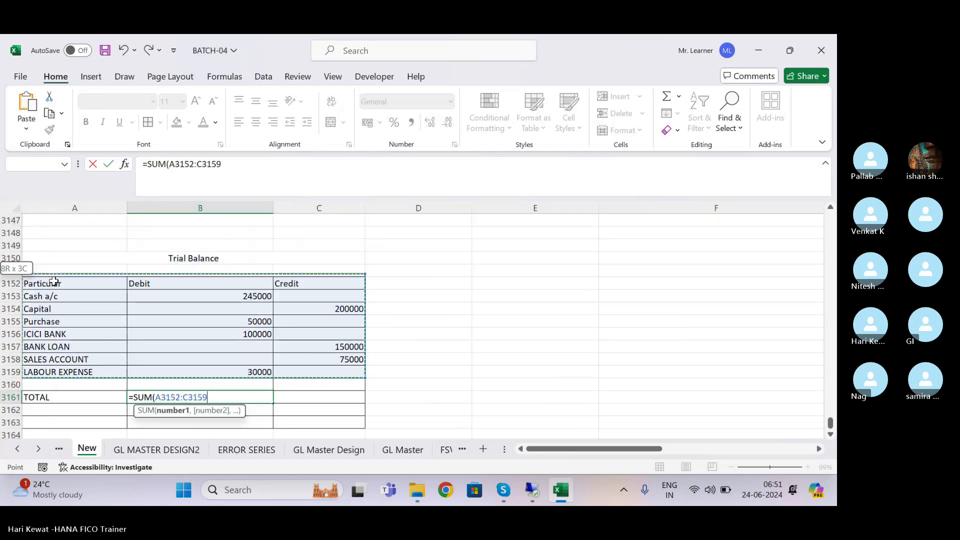
pyautogui.hotkey('shift', 'Right')
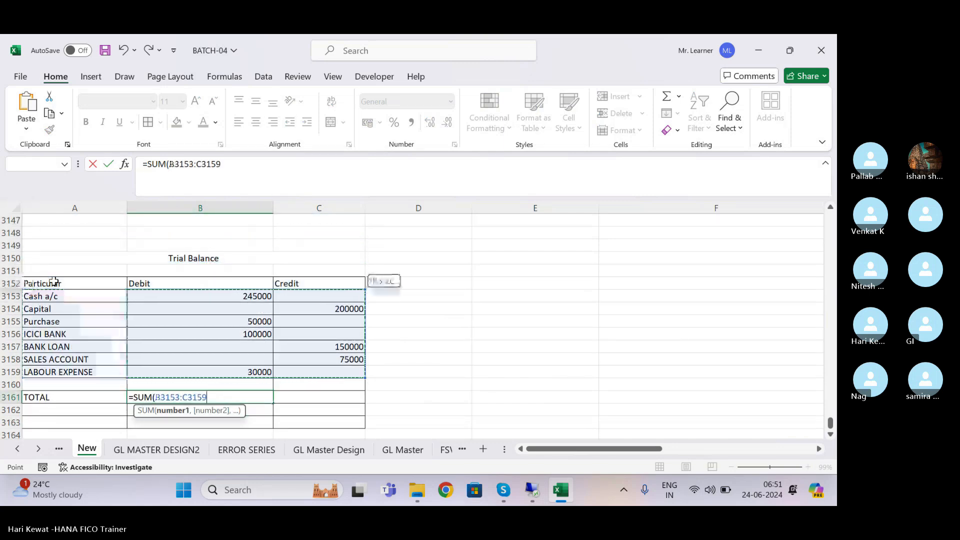
pyautogui.hotkey('shift', 'Left')
pyautogui.press('Return')
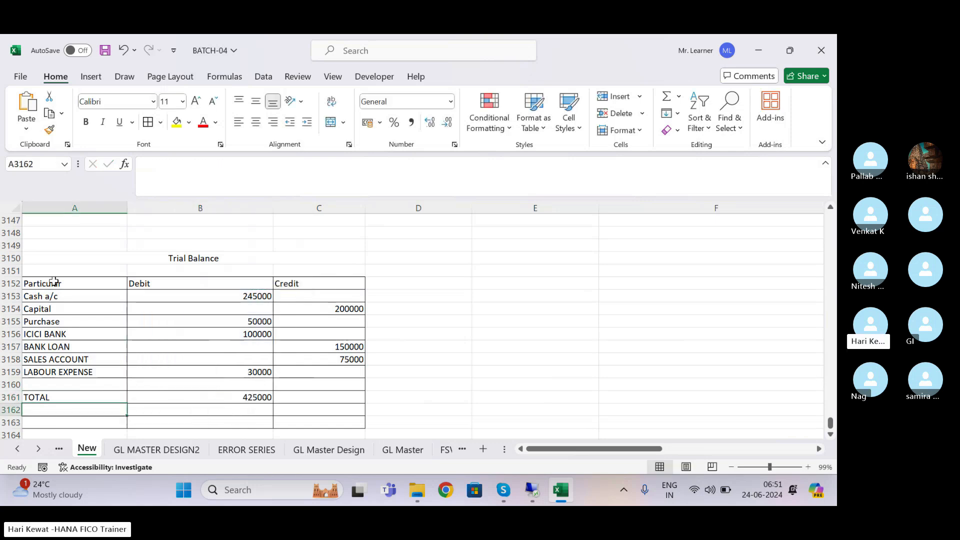
# - Sum the credit balances C3153:C3159 in C3161 of the trial balance
pyautogui.press('Right')
pyautogui.press('Up')
pyautogui.write('=SUM(')
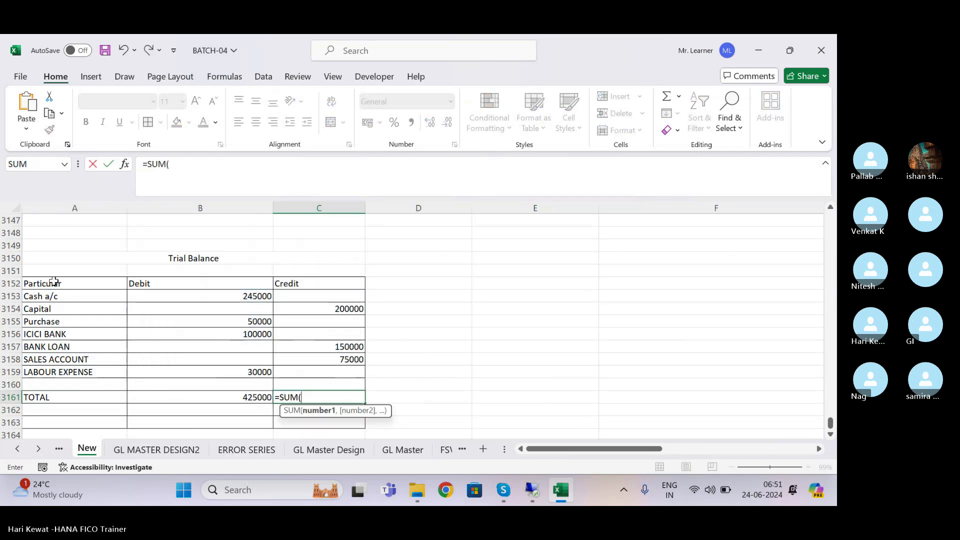
pyautogui.press('Up')
pyautogui.press('Up')
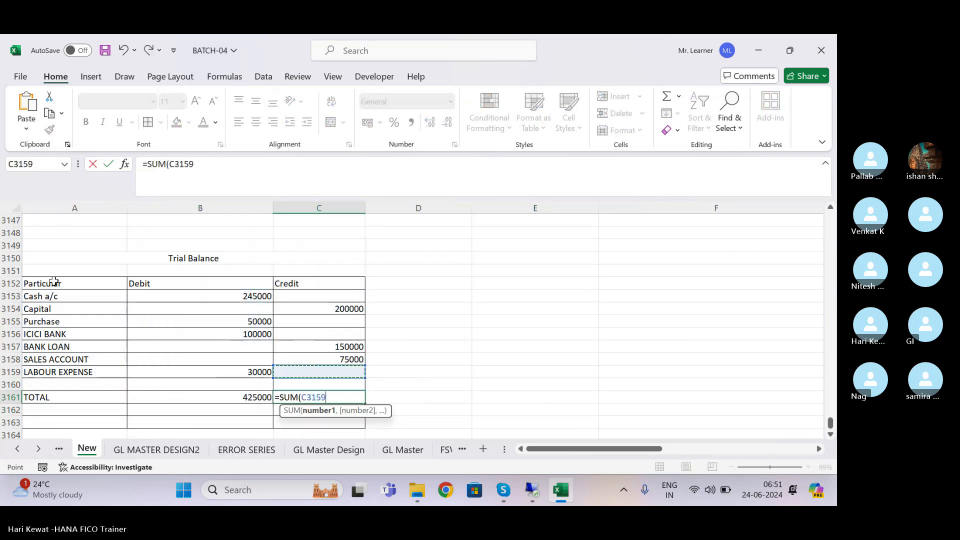
pyautogui.hotkey('shift', 'Up')
pyautogui.hotkey('shift', 'Up')
pyautogui.hotkey('shift', 'Up')
pyautogui.hotkey('shift', 'Up')
pyautogui.hotkey('shift', 'Up')
pyautogui.hotkey('shift', 'Up')
pyautogui.press('Return')
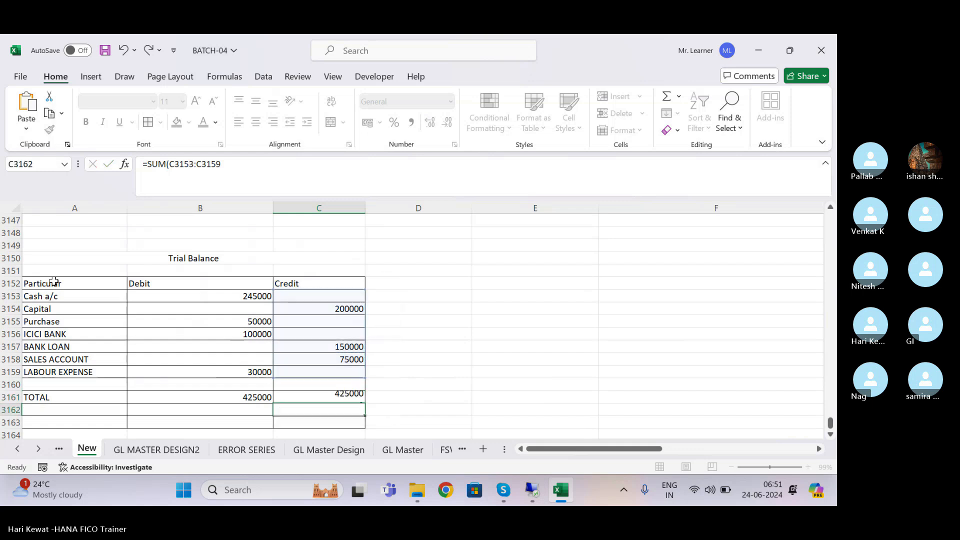
# - Make the debit and credit totals in B3161:C3161 bold
pyautogui.press('Up')
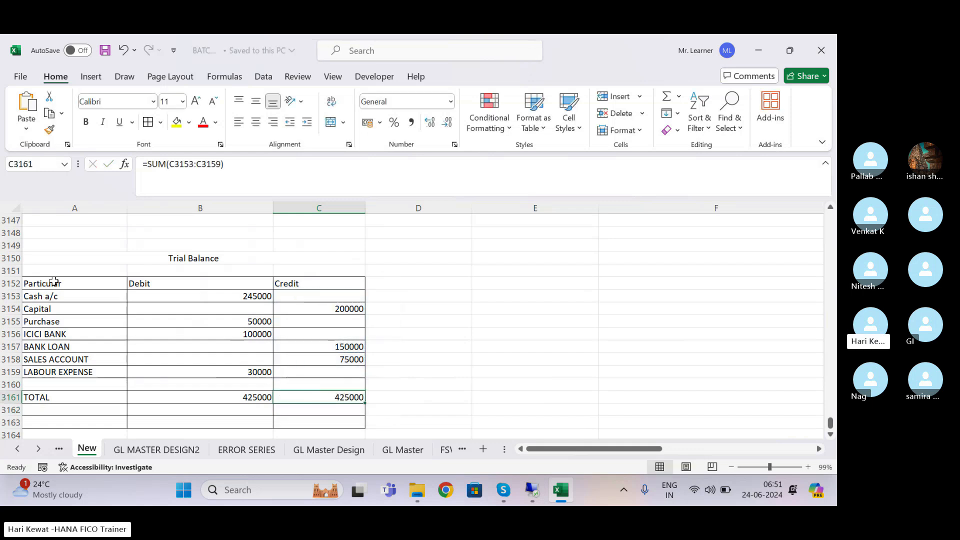
pyautogui.press('Left')
pyautogui.hotkey('shift', 'Right')
pyautogui.hotkey('ctrl', 'b')
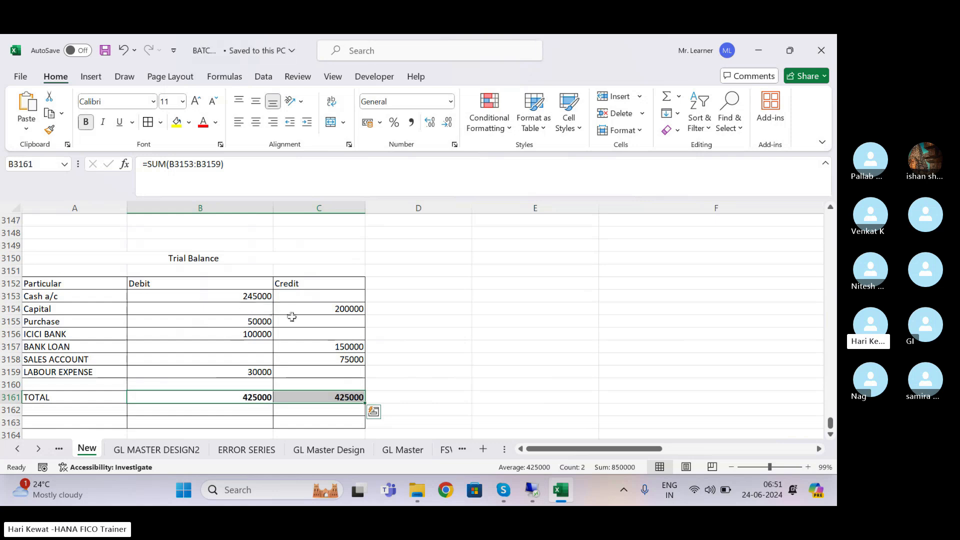
# - Note the transaction code under the table, with TRIAL BALANCE in A3166 and F.08 in B3166
pyautogui.click(89, 418)
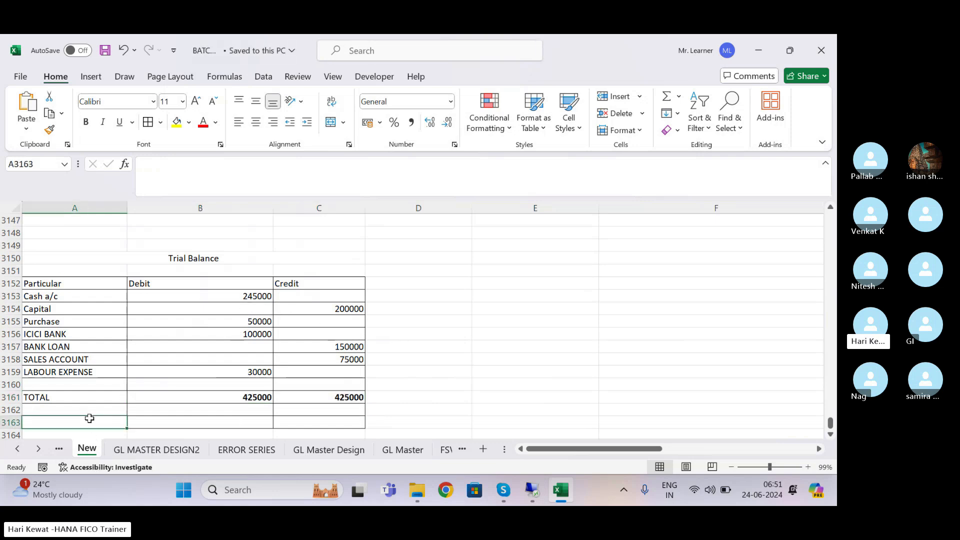
pyautogui.press('Down')
pyautogui.press('Down')
pyautogui.press('Down')
pyautogui.press('Down')
pyautogui.press('Down')
pyautogui.press('Up')
pyautogui.press('Up')
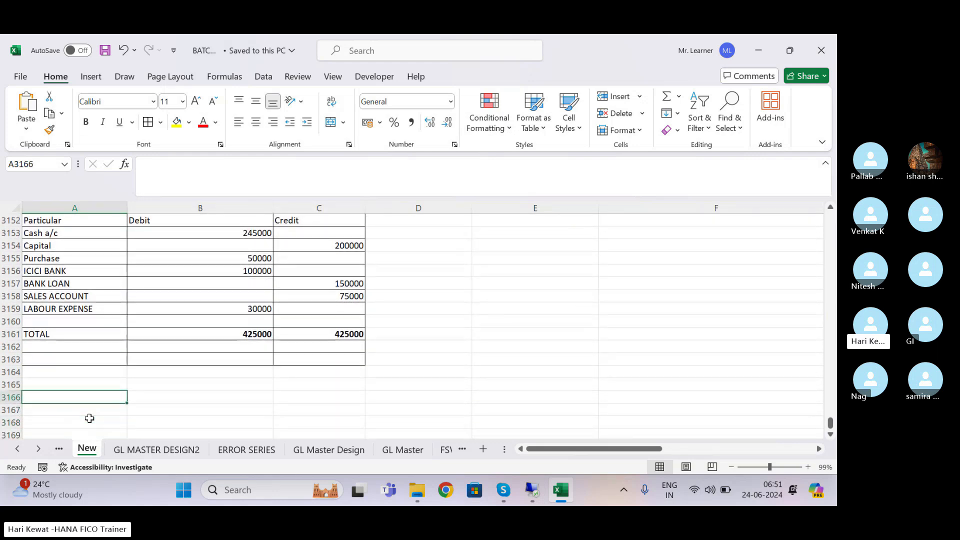
pyautogui.write('F')
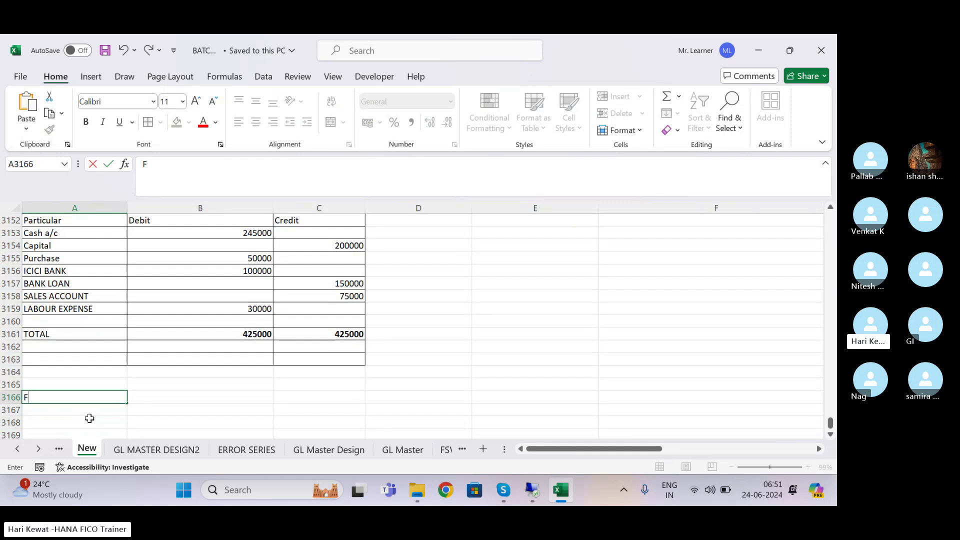
pyautogui.press('BackSpace')
pyautogui.write('TRIAL BALANCE')
pyautogui.press('Tab')
pyautogui.write('F.0')
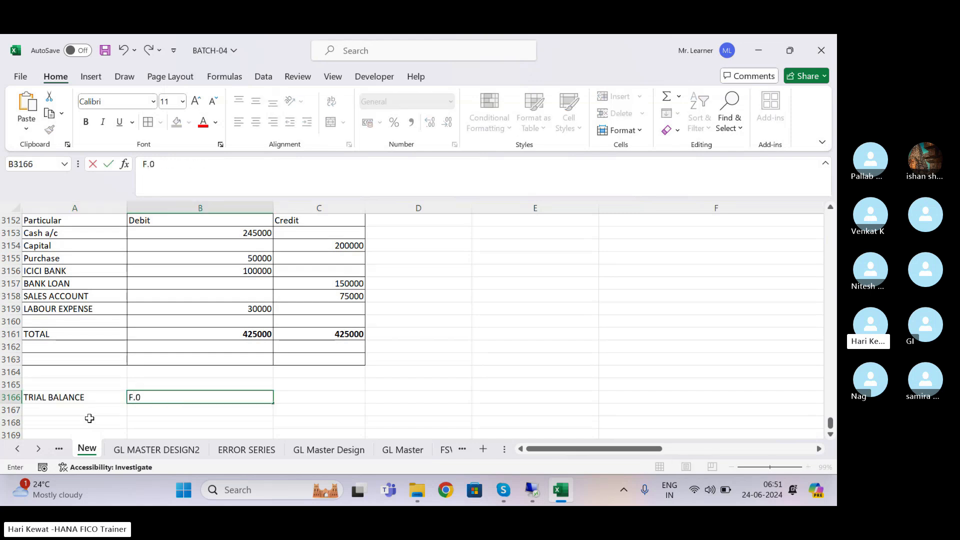
pyautogui.press('Return')
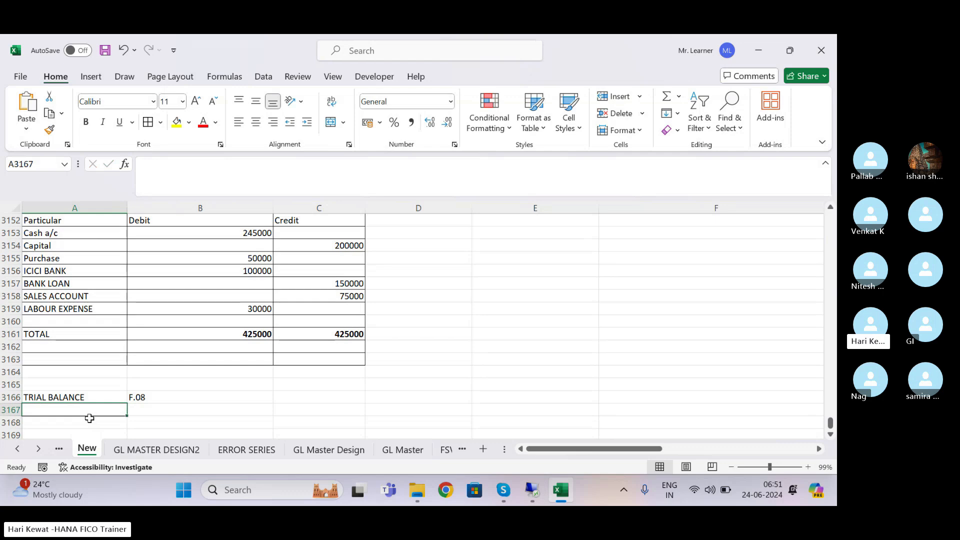
# - Switch to SAP, leave the Cash A/c balance display and start transaction F.08
pyautogui.click(534, 489)
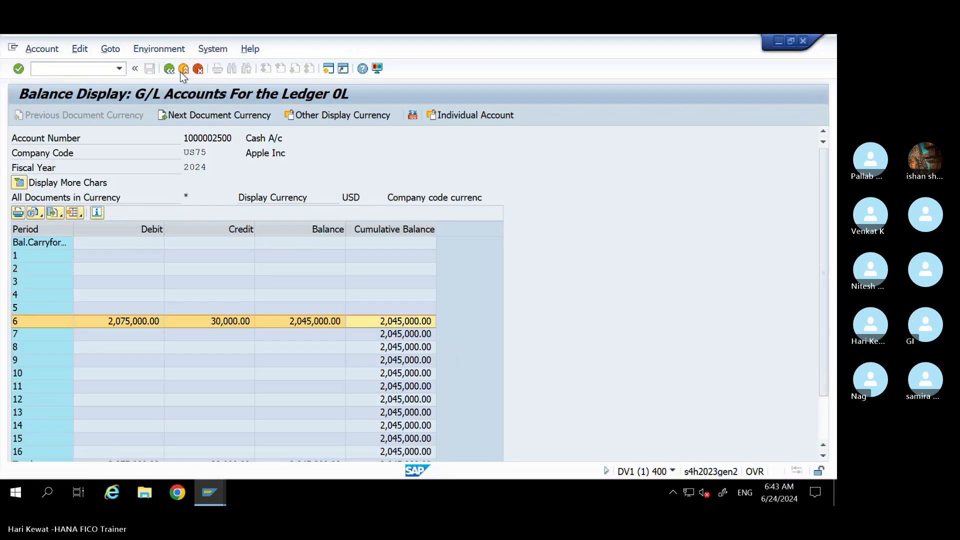
pyautogui.click(183, 69)
pyautogui.click(183, 69)
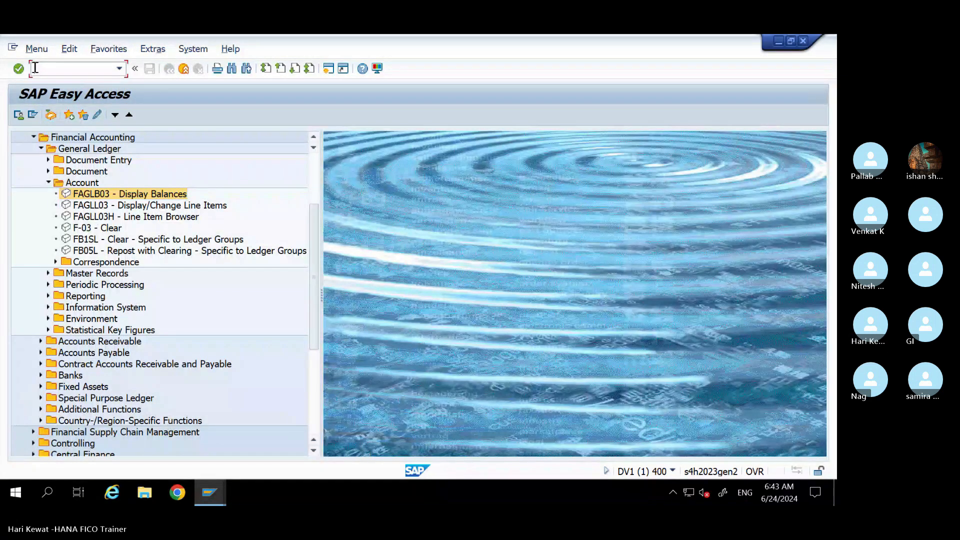
pyautogui.write('F/')
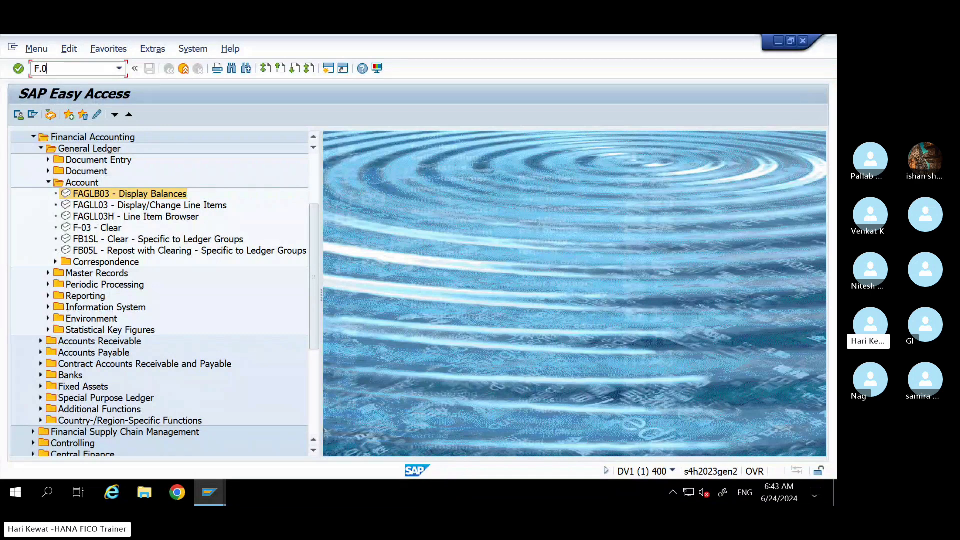
pyautogui.press('Return')
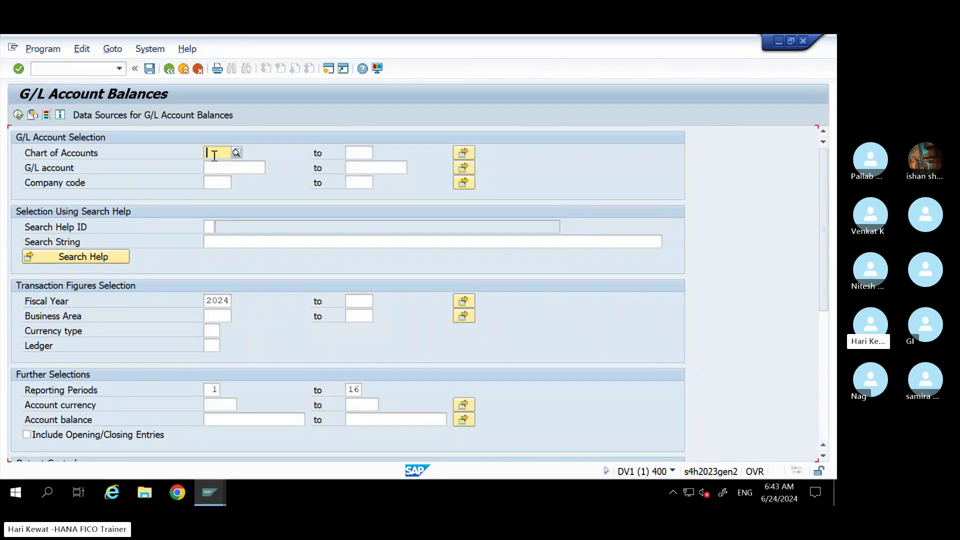
# - Restrict the G/L account selection to chart of accounts APOP and company code US75
pyautogui.write('AP')
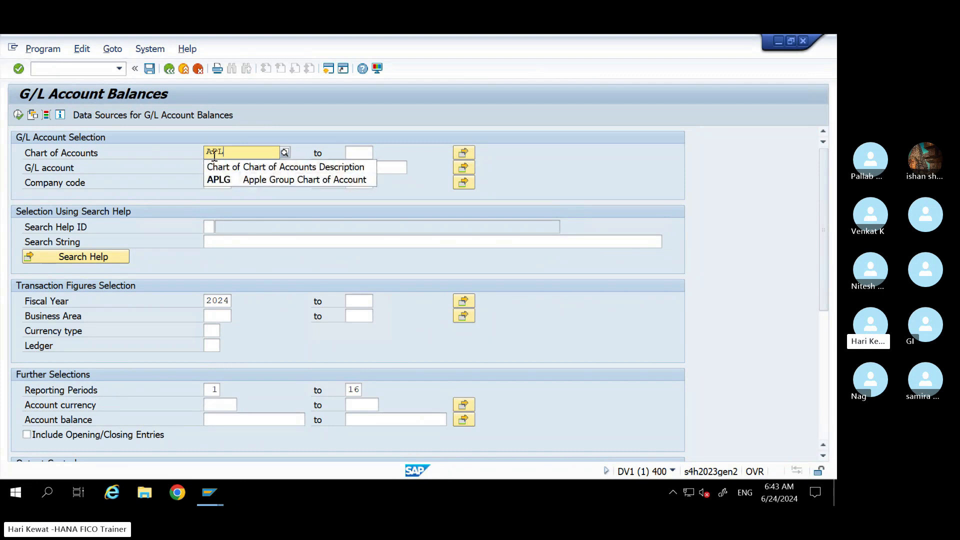
pyautogui.write('OP')
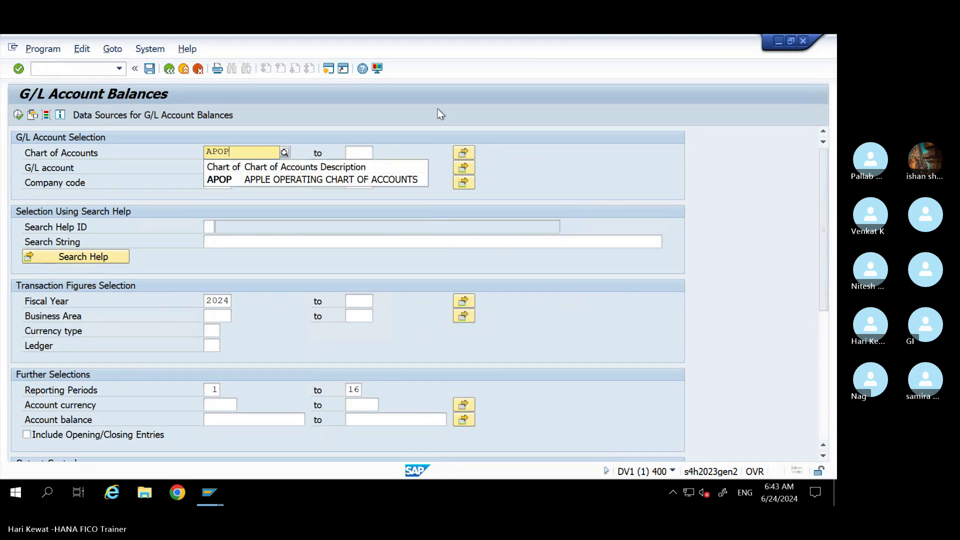
pyautogui.press('Return')
pyautogui.click(213, 180)
pyautogui.write('U')
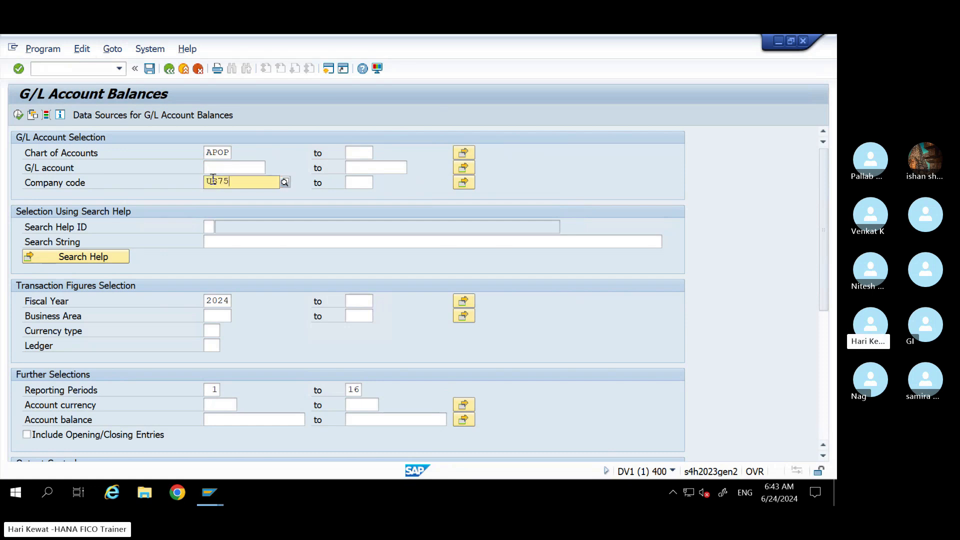
pyautogui.write('S75')
pyautogui.click(224, 211)
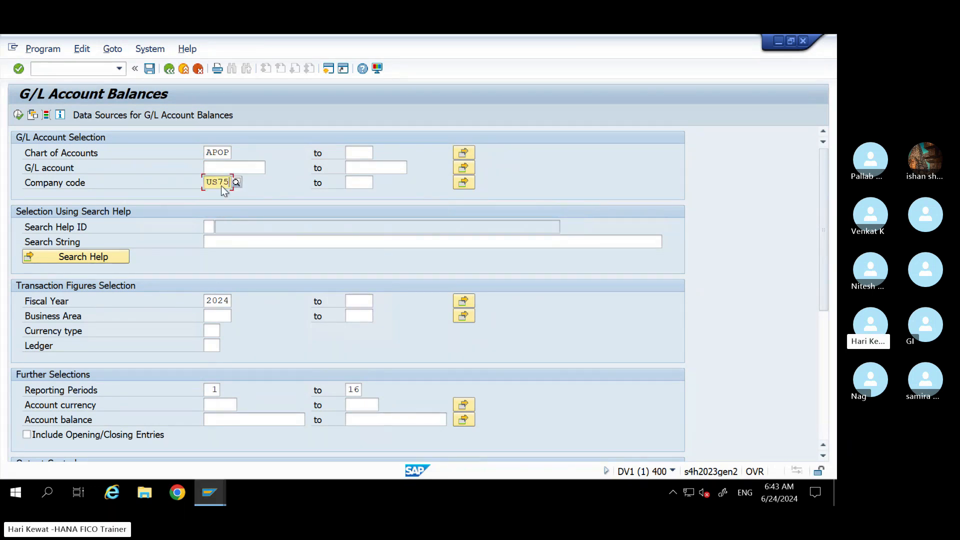
pyautogui.click(220, 168)
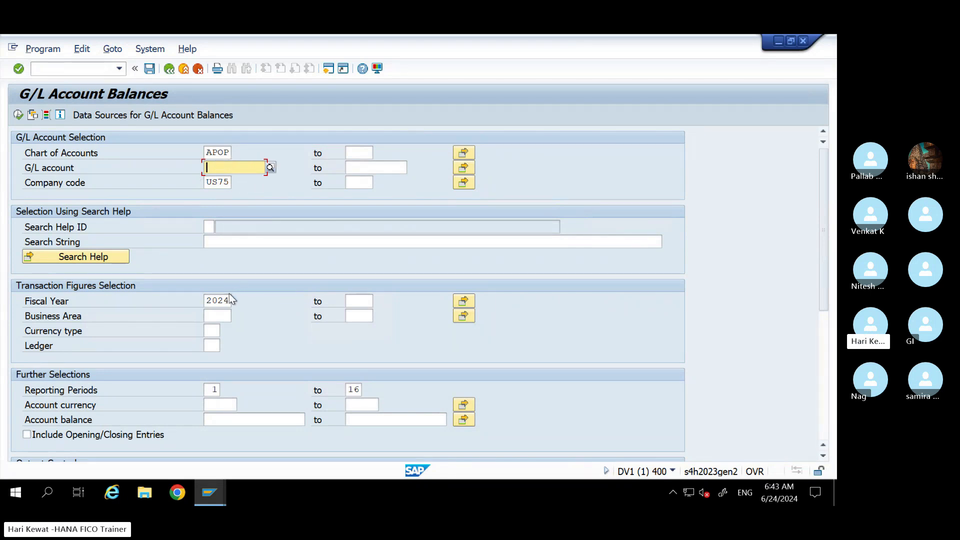
# - Set the ledger to 0L and run the G/L account balances report
pyautogui.click(214, 345)
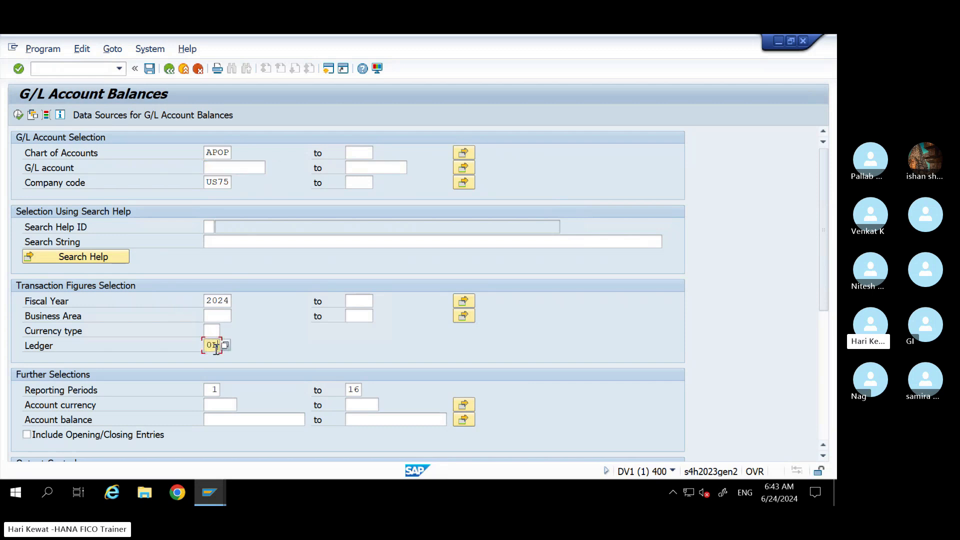
pyautogui.click(216, 331)
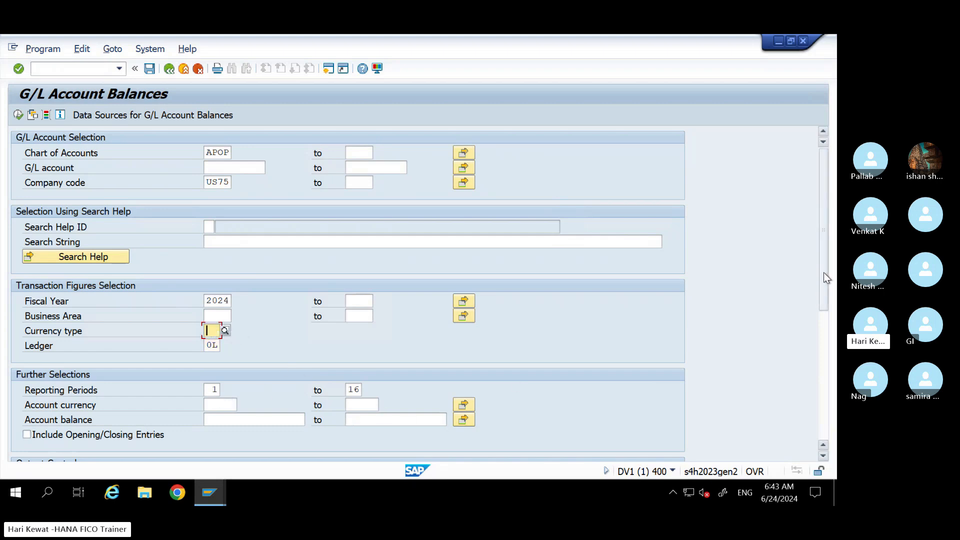
pyautogui.moveTo(824, 273); pyautogui.dragTo(812, 239)
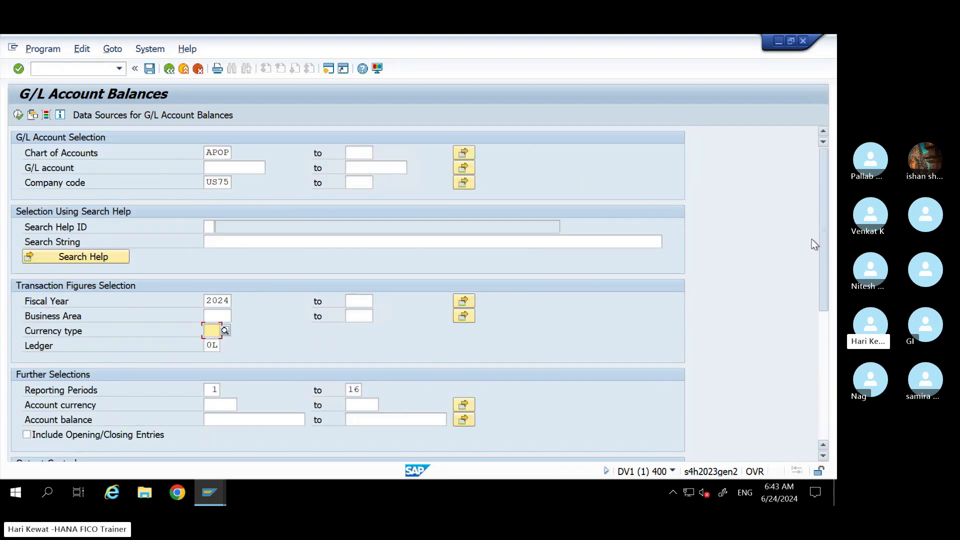
pyautogui.click(18, 116)
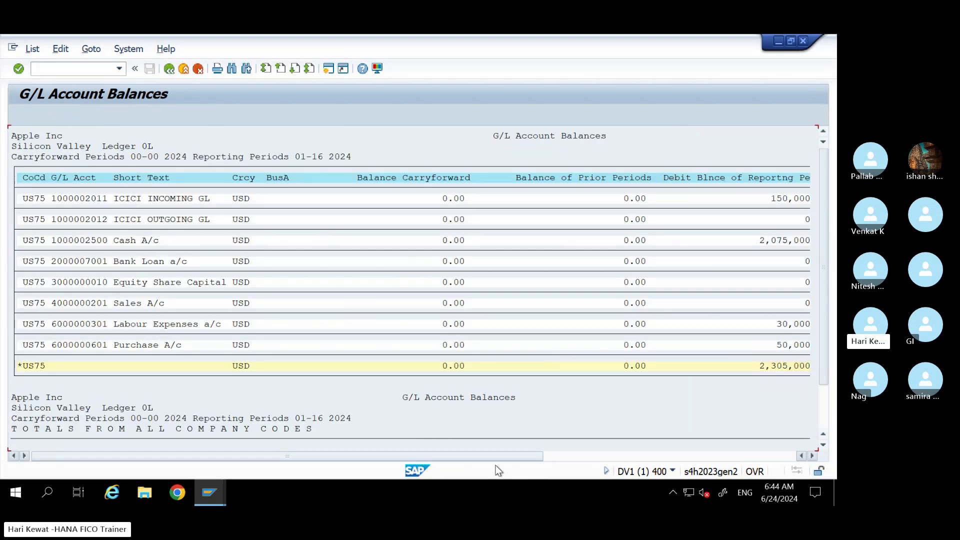
# - Compare the report's account names and debit and credit balances with the ICICI BANK line of the Excel trial balance
pyautogui.moveTo(476, 456); pyautogui.dragTo(730, 456)
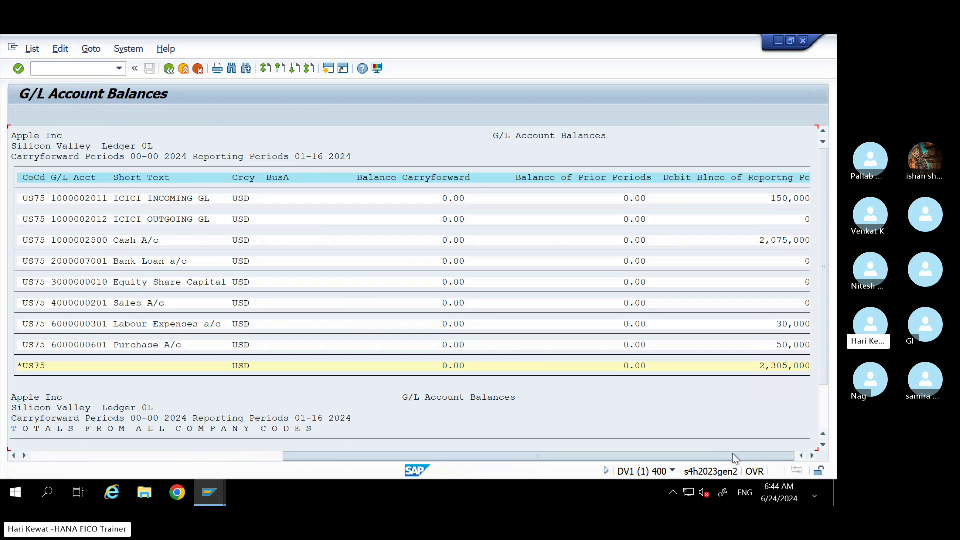
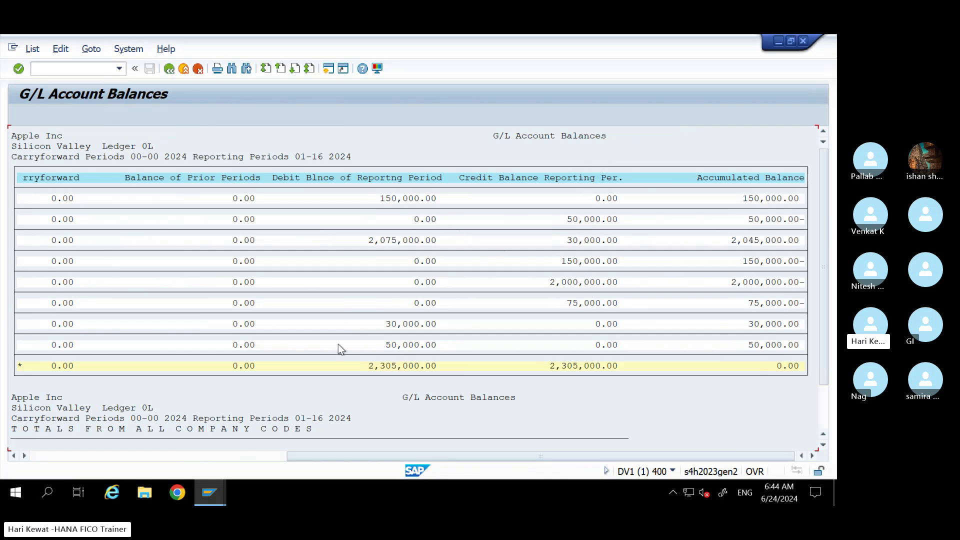
pyautogui.moveTo(313, 457); pyautogui.dragTo(390, 467)
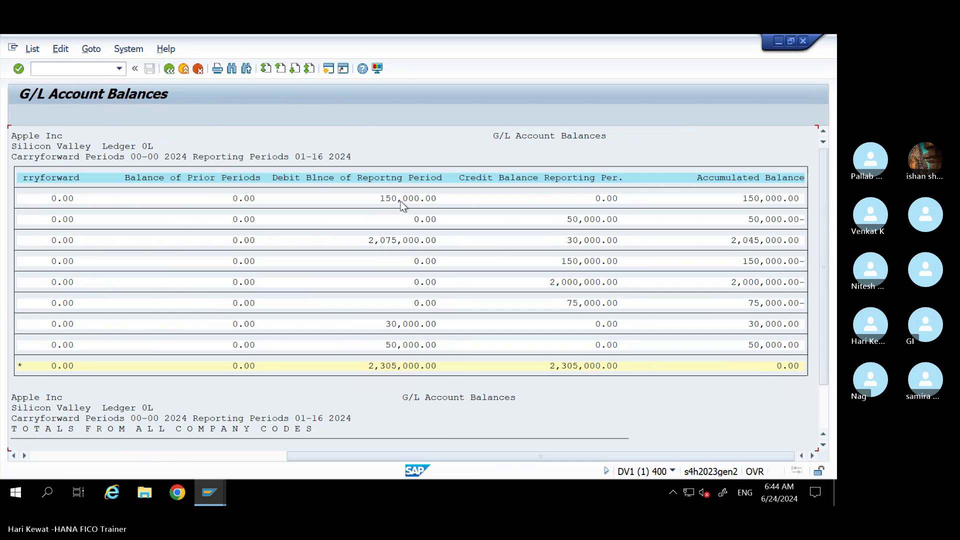
pyautogui.moveTo(659, 35)
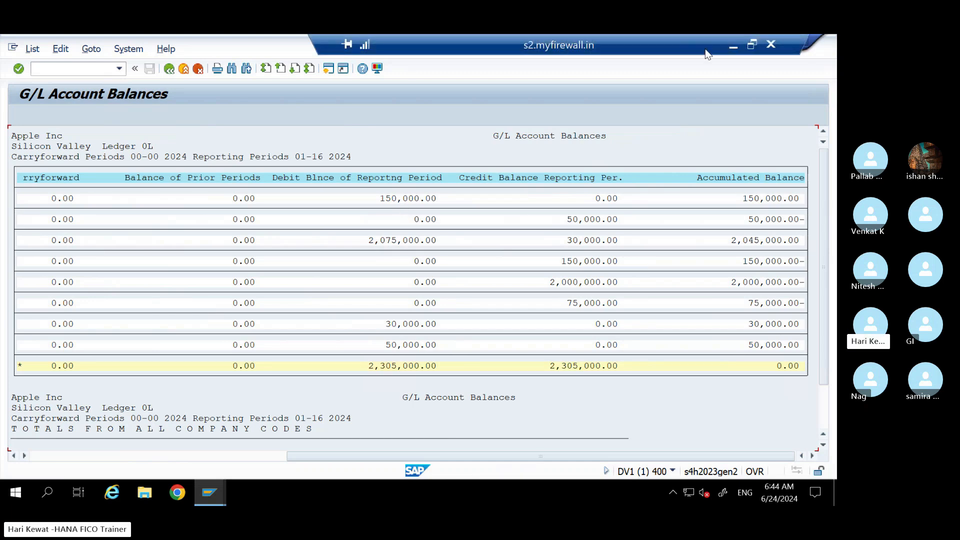
pyautogui.click(732, 46)
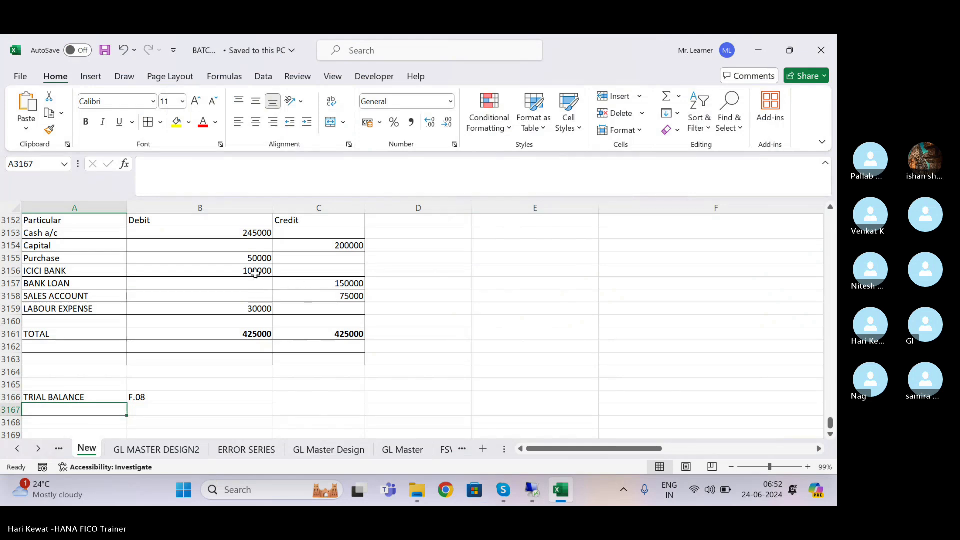
pyautogui.click(256, 272)
pyautogui.click(531, 491)
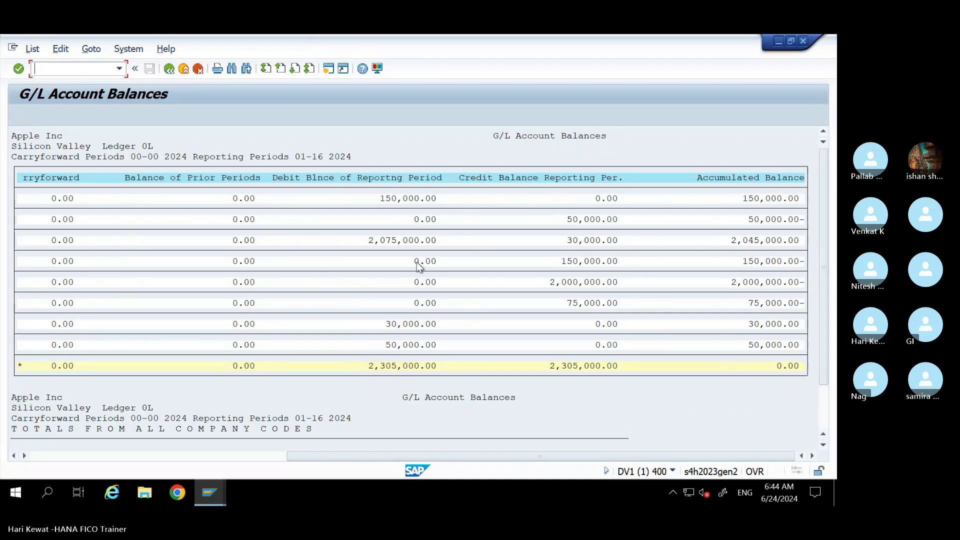
pyautogui.moveTo(401, 453); pyautogui.dragTo(85, 455)
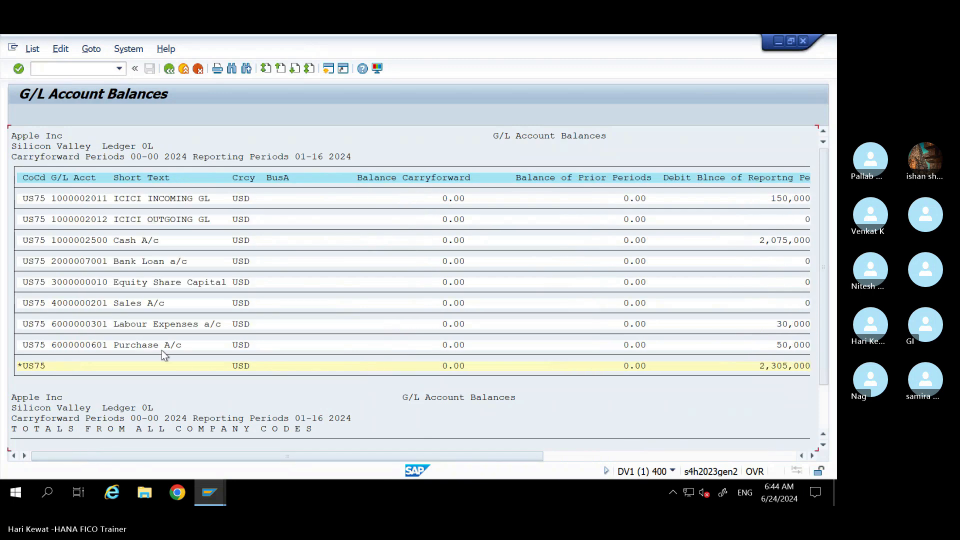
pyautogui.moveTo(633, 39)
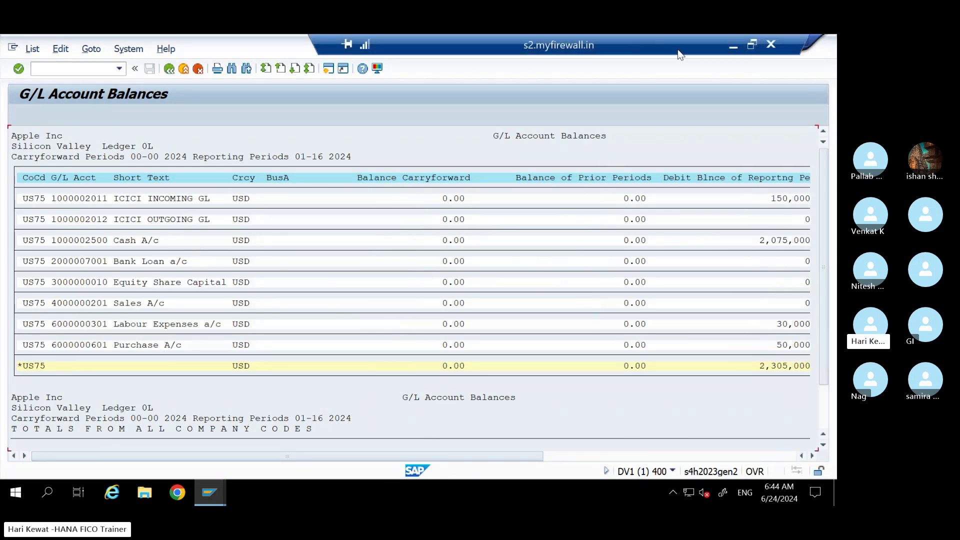
# - Switch to Excel and change the credit line of the 03.06.2024 purchase entry to "To ICICI OUTGOING GL A/C"
pyautogui.click(734, 45)
pyautogui.press('Up')
pyautogui.press('Up')
pyautogui.press('Up')
pyautogui.press('Up')
pyautogui.press('Up')
pyautogui.press('Up')
pyautogui.press('Up')
pyautogui.press('Up')
pyautogui.press('Up')
pyautogui.press('Up')
pyautogui.press('Up')
pyautogui.press('Up')
pyautogui.press('Up')
pyautogui.press('Up')
pyautogui.press('Up')
pyautogui.press('Up')
pyautogui.press('Up')
pyautogui.press('Up')
pyautogui.press('Up')
pyautogui.press('Up')
pyautogui.press('Up')
pyautogui.press('Up')
pyautogui.press('Up')
pyautogui.press('Up')
pyautogui.press('Up')
pyautogui.press('Up')
pyautogui.press('Up')
pyautogui.press('Up')
pyautogui.press('Up')
pyautogui.press('Up')
pyautogui.press('Up')
pyautogui.press('Up')
pyautogui.press('Up')
pyautogui.press('Up')
pyautogui.press('Up')
pyautogui.press('Up')
pyautogui.press('Up')
pyautogui.press('Up')
pyautogui.press('Up')
pyautogui.press('Up')
pyautogui.press('Up')
pyautogui.press('Up')
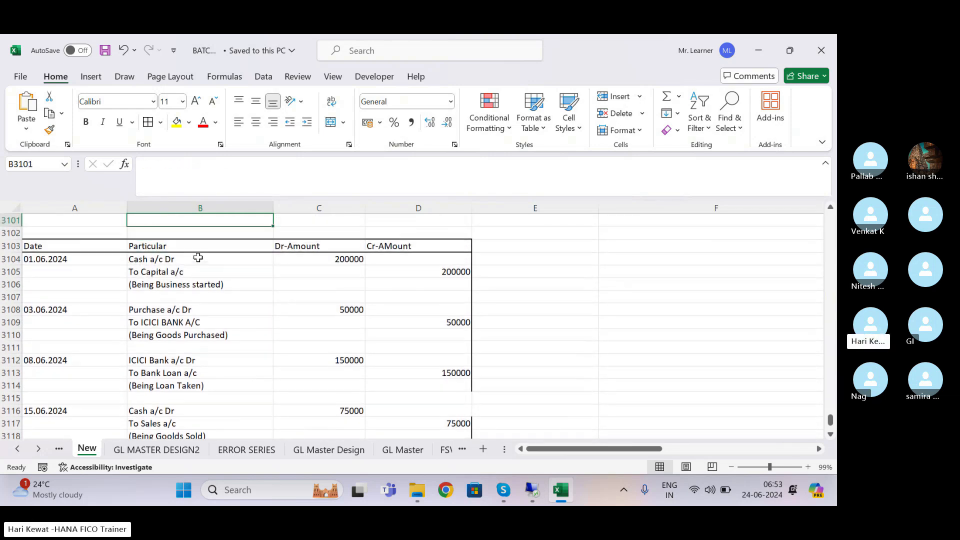
pyautogui.click(163, 320)
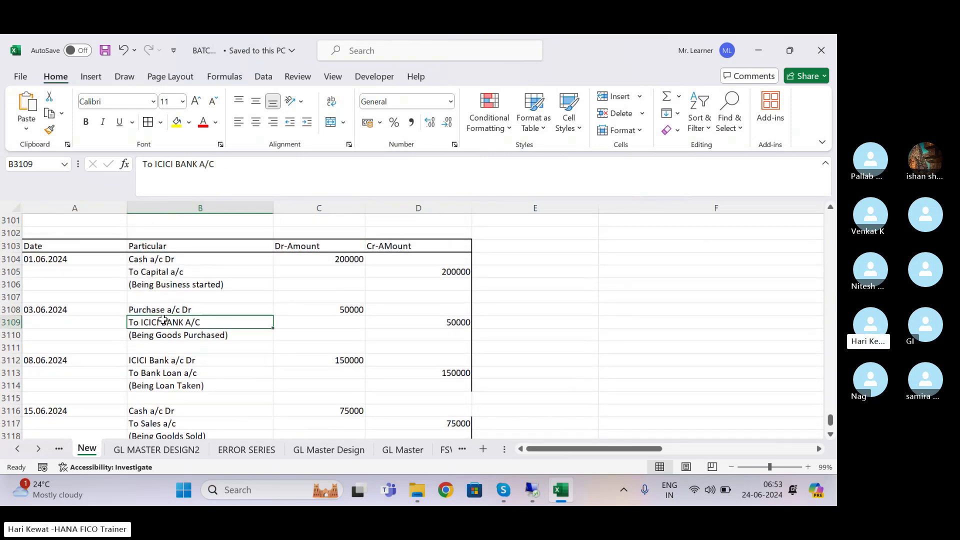
pyautogui.click(204, 164)
pyautogui.write('oU')
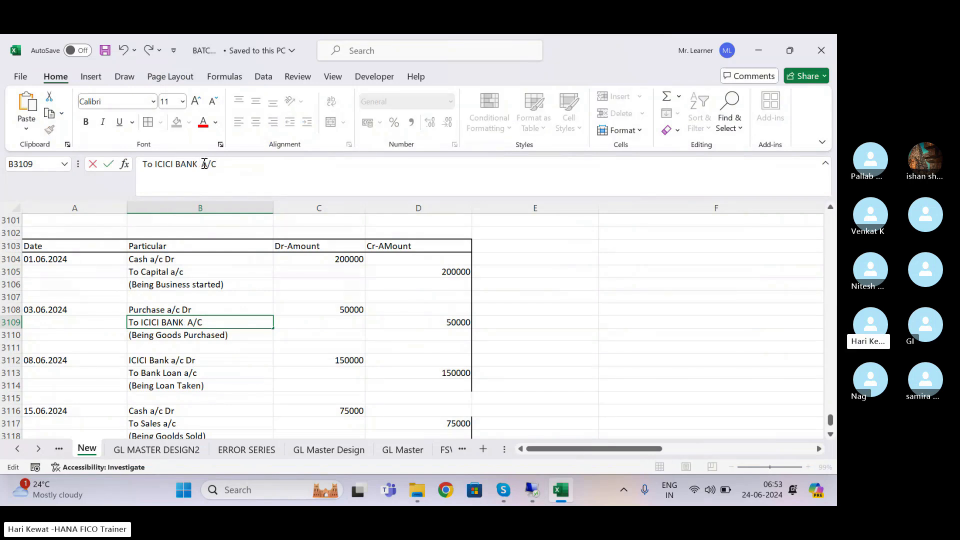
pyautogui.press('BackSpace')
pyautogui.press('BackSpace')
pyautogui.press('BackSpace')
pyautogui.press('BackSpace')
pyautogui.press('BackSpace')
pyautogui.press('BackSpace')
pyautogui.press('BackSpace')
pyautogui.press('BackSpace')
pyautogui.write('OUTGOING')
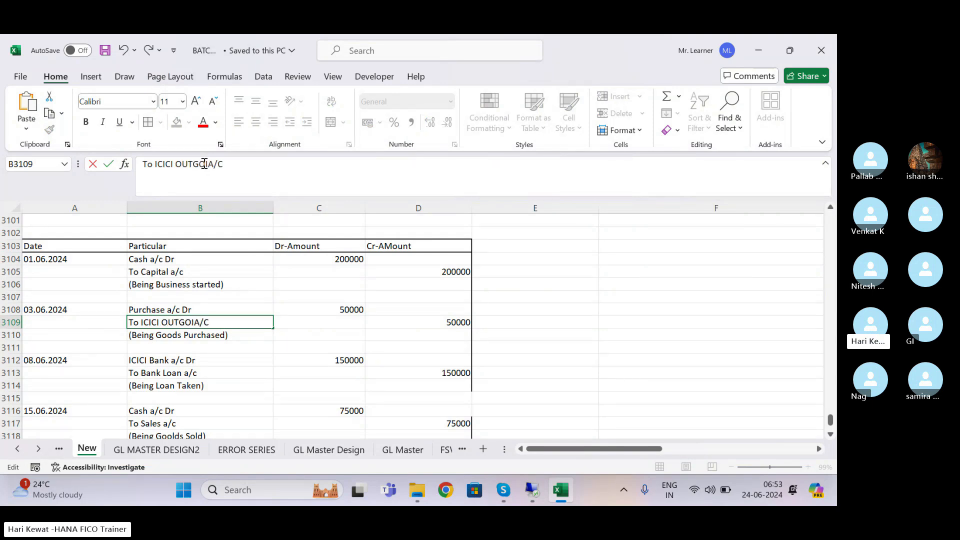
pyautogui.write(' GL')
pyautogui.press('Return')
pyautogui.press('Return')
pyautogui.press('Up')
pyautogui.press('Up')
pyautogui.click(232, 164)
pyautogui.press('Return')
# - Change the debit line of the 08.06.2024 loan entry to "ICICI INCOMING Bank a/c Dr"
pyautogui.press('Down')
pyautogui.press('Down')
pyautogui.press('Down')
pyautogui.press('Up')
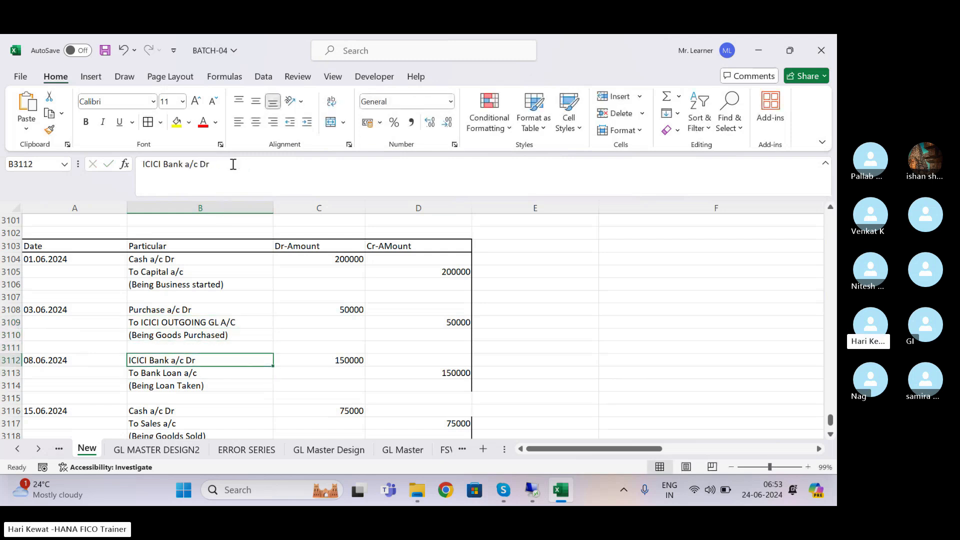
pyautogui.click(163, 166)
pyautogui.write('INCOMIN')
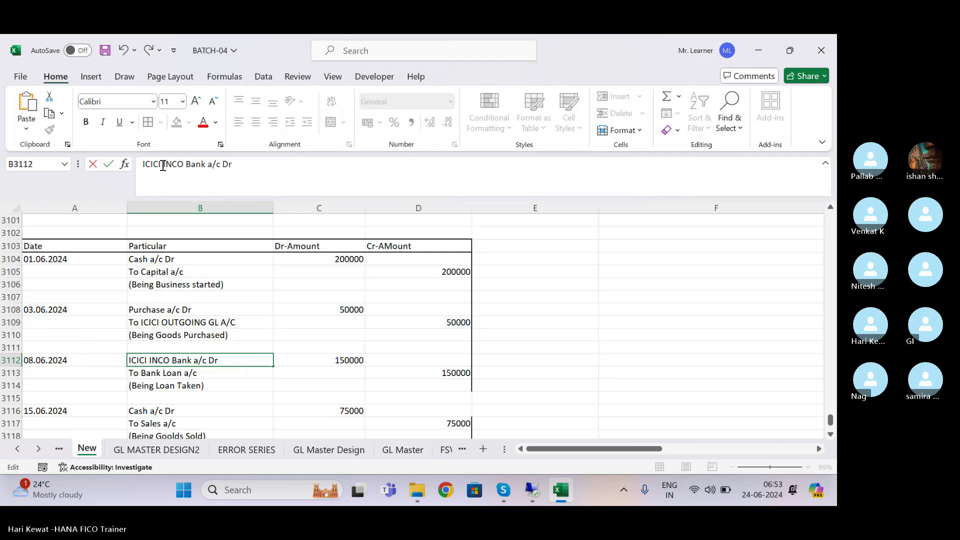
pyautogui.write('G')
pyautogui.press('Return')
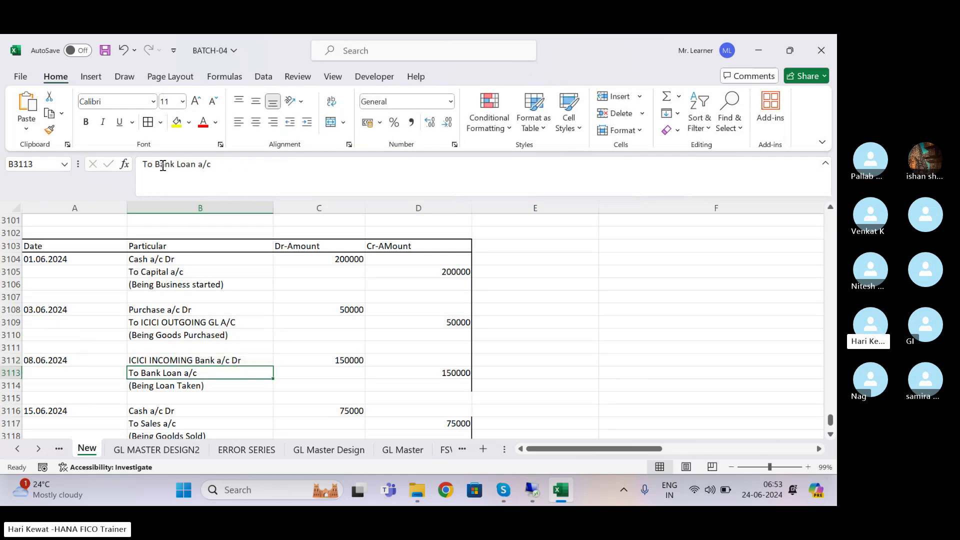
# - Insert a blank row above BANK LOAN in the Trial Balance table
pyautogui.press('Down')
pyautogui.press('Down')
pyautogui.press('Down')
pyautogui.press('Down')
pyautogui.press('Down')
pyautogui.press('Down')
pyautogui.press('Down')
pyautogui.press('Down')
pyautogui.press('Down')
pyautogui.press('Down')
pyautogui.press('Down')
pyautogui.press('Down')
pyautogui.press('Down')
pyautogui.press('Down')
pyautogui.press('Down')
pyautogui.press('Down')
pyautogui.press('Down')
pyautogui.press('Down')
pyautogui.press('Down')
pyautogui.press('Down')
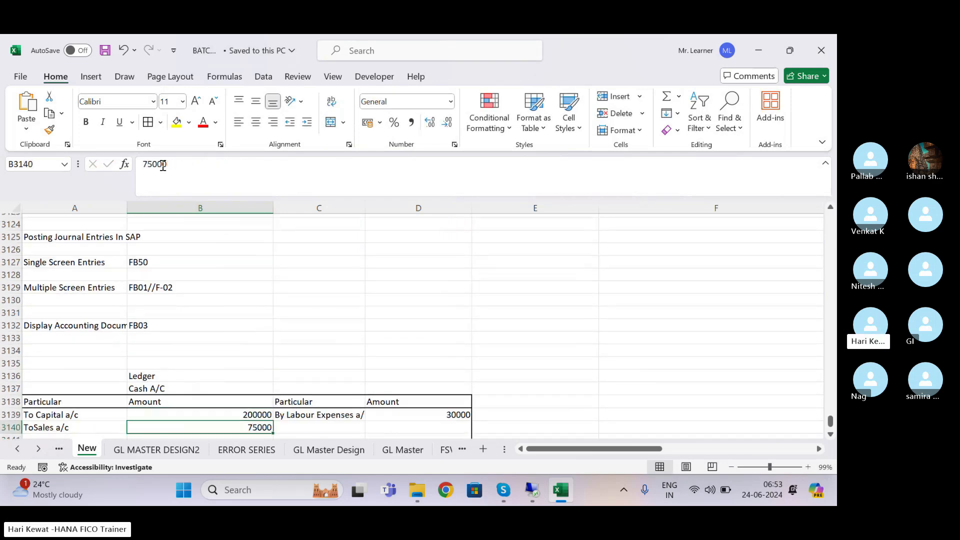
pyautogui.press('Down')
pyautogui.press('Down')
pyautogui.press('Down')
pyautogui.press('Down')
pyautogui.press('Down')
pyautogui.press('Down')
pyautogui.press('Down')
pyautogui.press('Down')
pyautogui.press('Down')
pyautogui.press('Down')
pyautogui.press('Down')
pyautogui.press('Down')
pyautogui.press('Down')
pyautogui.press('Down')
pyautogui.press('Down')
pyautogui.press('Down')
pyautogui.press('Down')
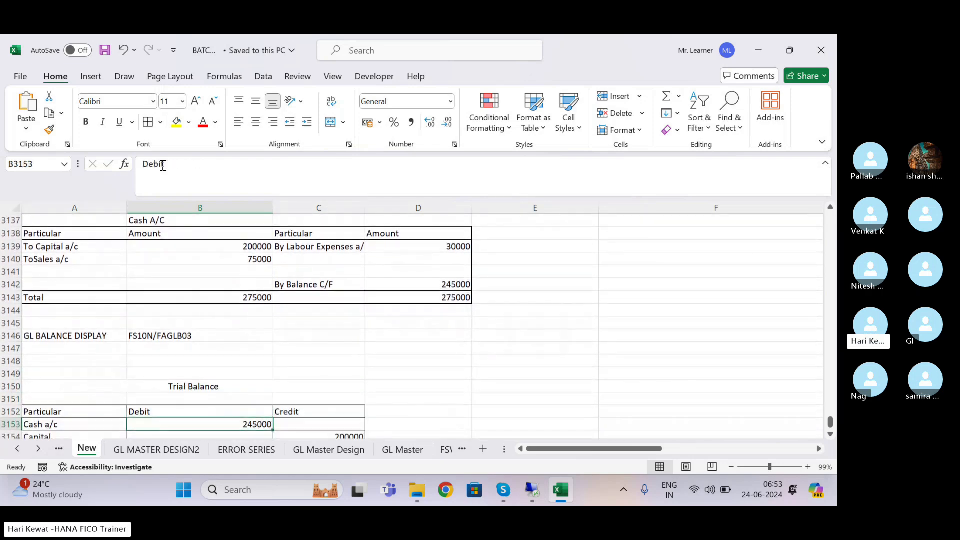
pyautogui.press('Down')
pyautogui.press('Down')
pyautogui.press('Down')
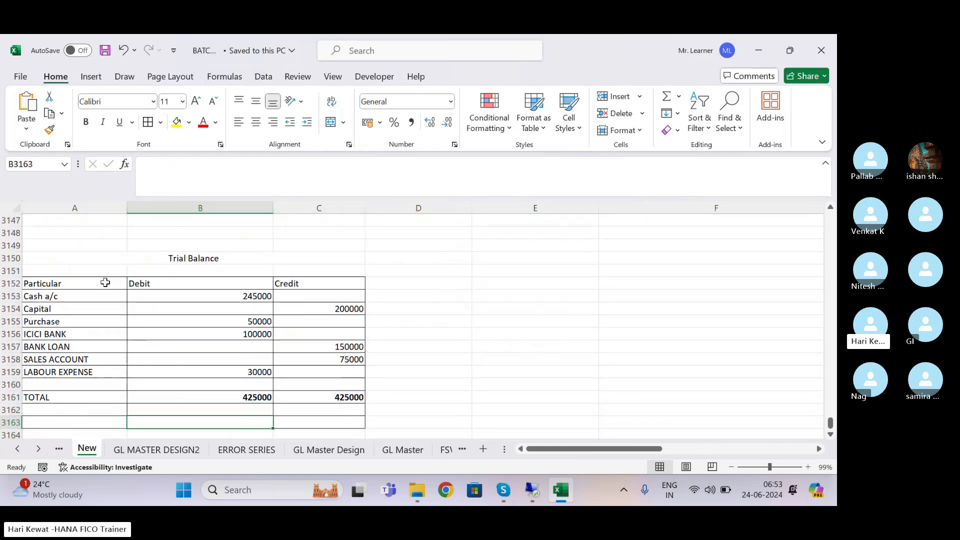
pyautogui.click(16, 346)
pyautogui.rightClick(16, 346)
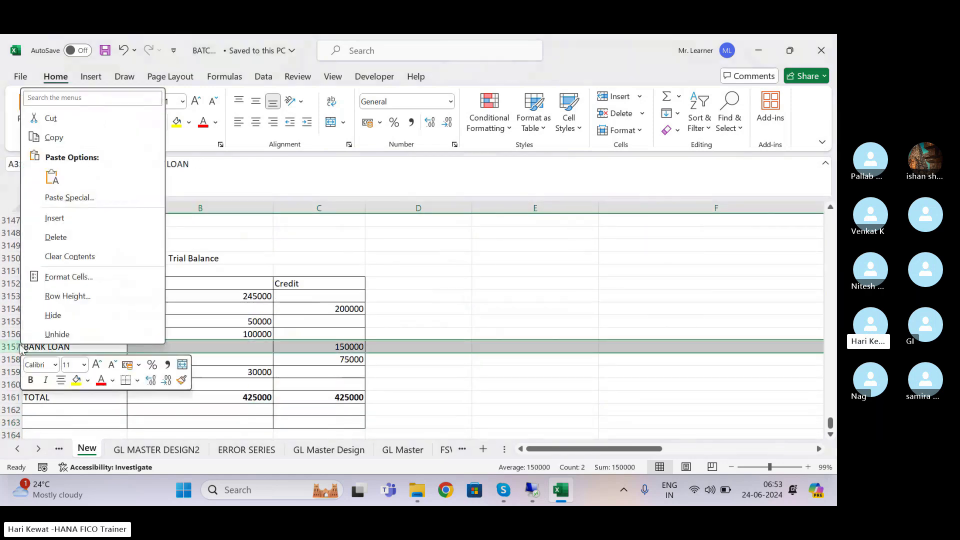
pyautogui.click(50, 221)
# - Rename the Trial Balance's ICICI BANK line to ICICI INCOMING BANK and label the blank row beneath it ICICI OUTGOING BANK
pyautogui.click(47, 334)
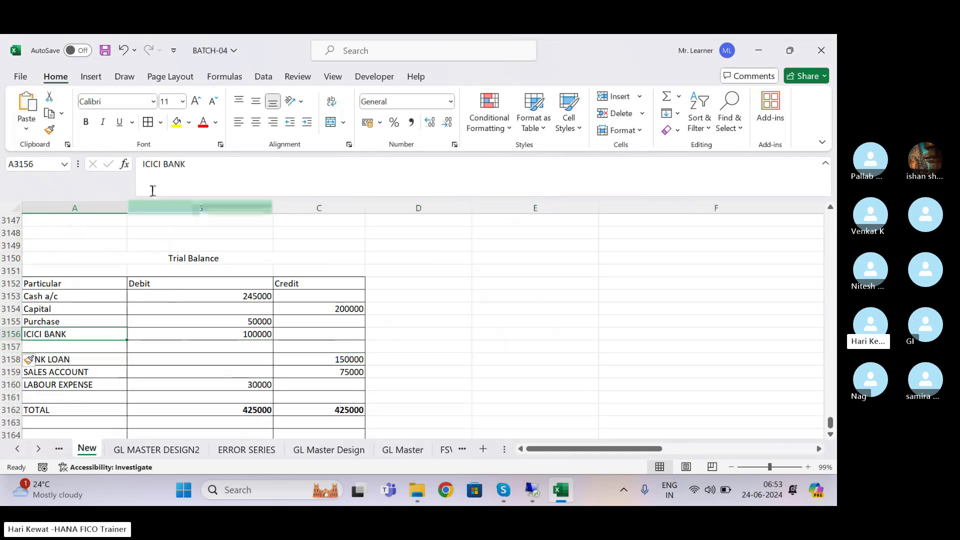
pyautogui.click(164, 169)
pyautogui.write('INCOMING')
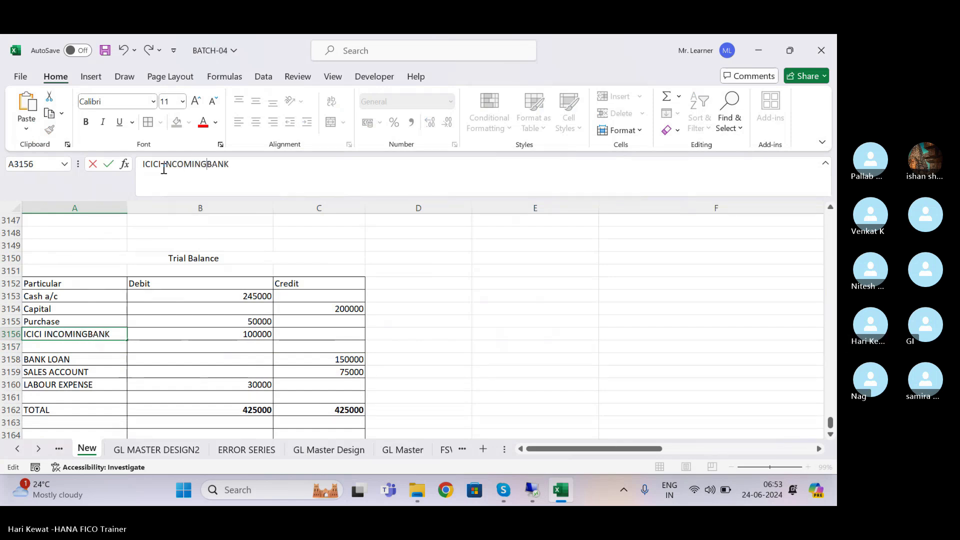
pyautogui.press('Return')
pyautogui.hotkey('ctrl', 'd')
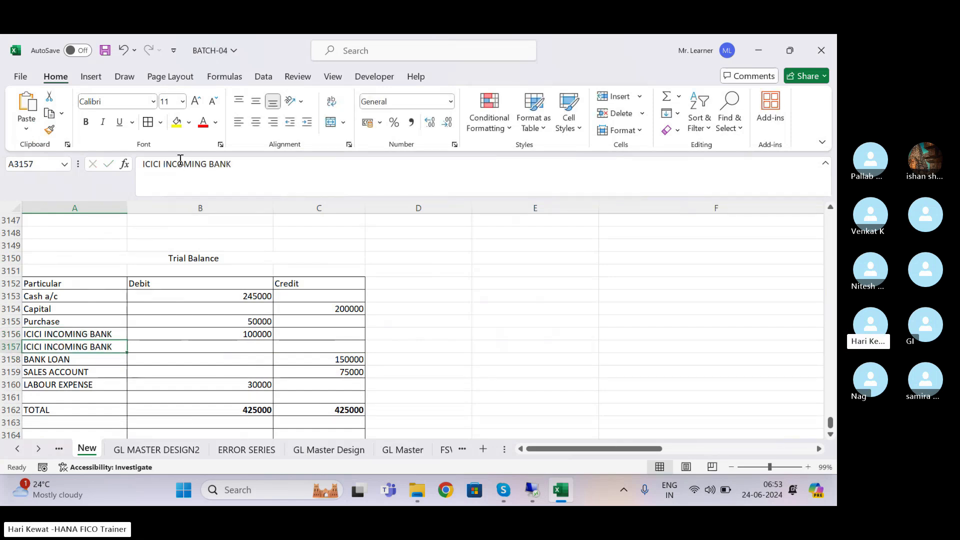
pyautogui.doubleClick(186, 163)
pyautogui.write('OUTGOI')
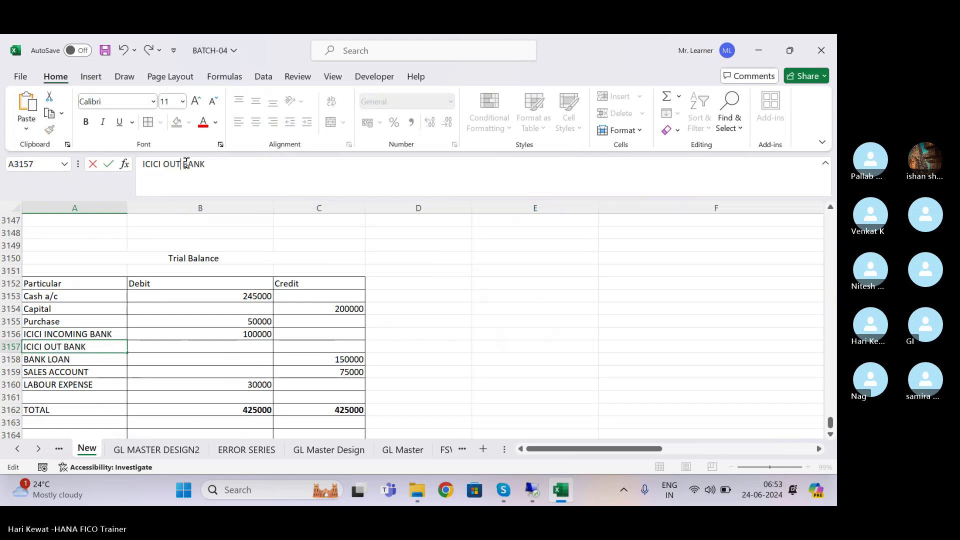
pyautogui.write('NG')
pyautogui.press('Return')
# - Set the ICICI INCOMING BANK debit to 150000 and the ICICI OUTGOING BANK credit to 50000, and save the workbook
pyautogui.press('Right')
pyautogui.press('Right')
pyautogui.press('Up')
pyautogui.press('Up')
pyautogui.press('Left')
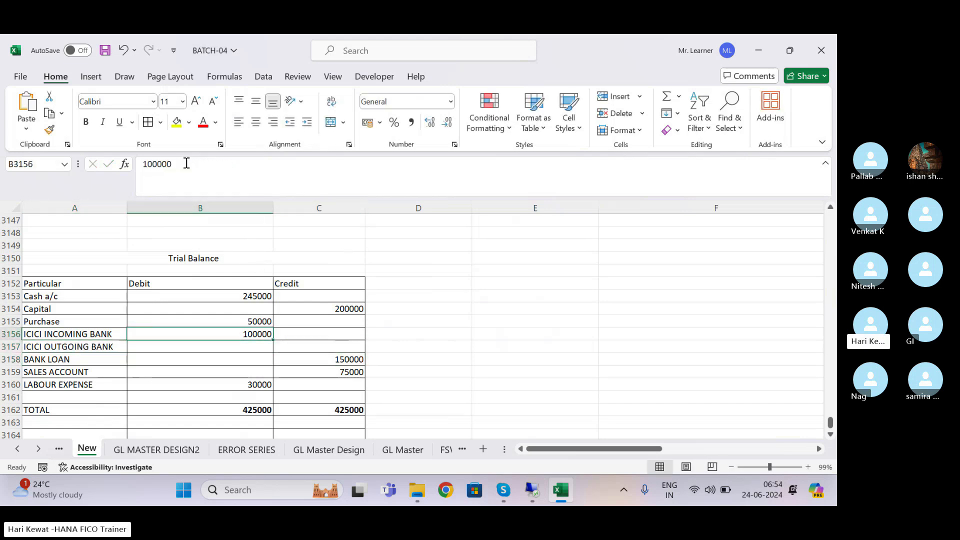
pyautogui.hotkey('ctrl', 's')
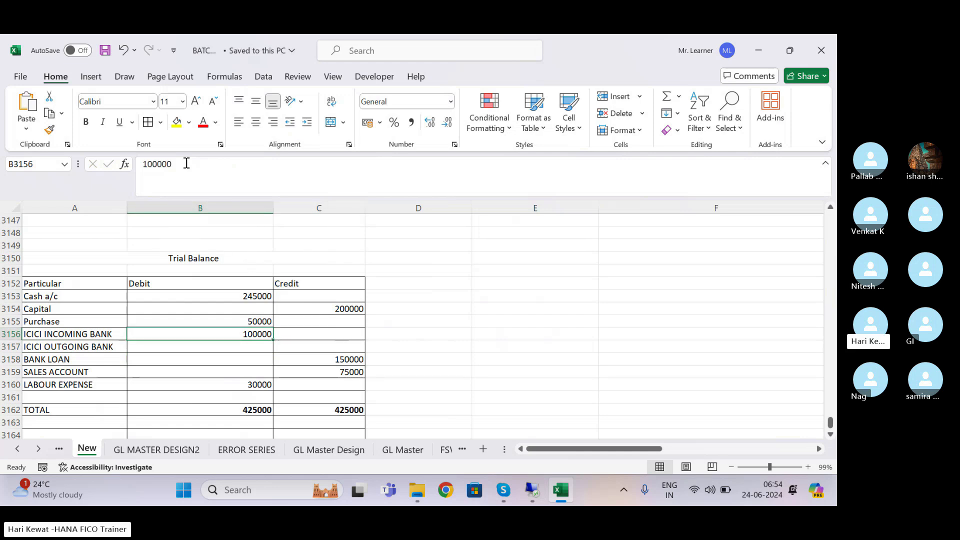
pyautogui.write('150000')
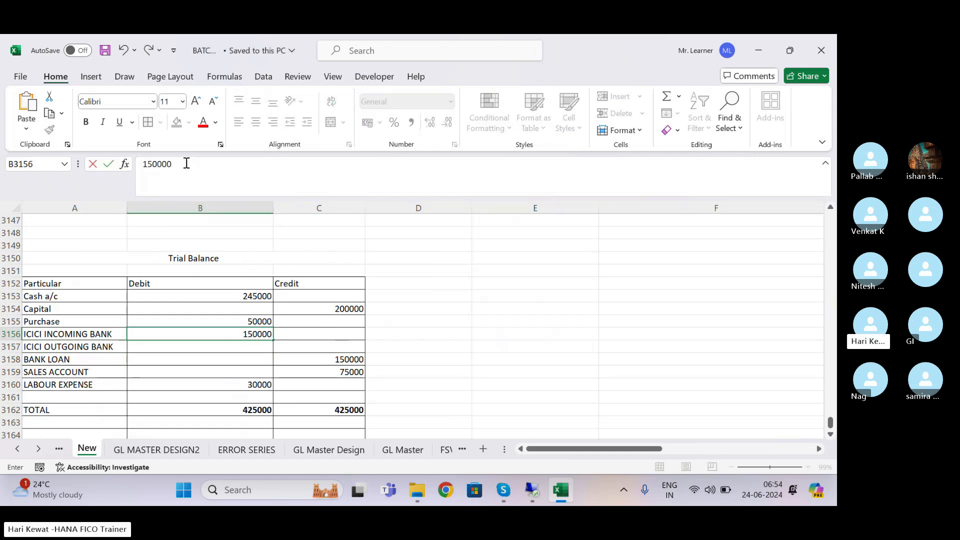
pyautogui.press('Return')
pyautogui.press('Right')
pyautogui.write('50000')
pyautogui.press('Return')
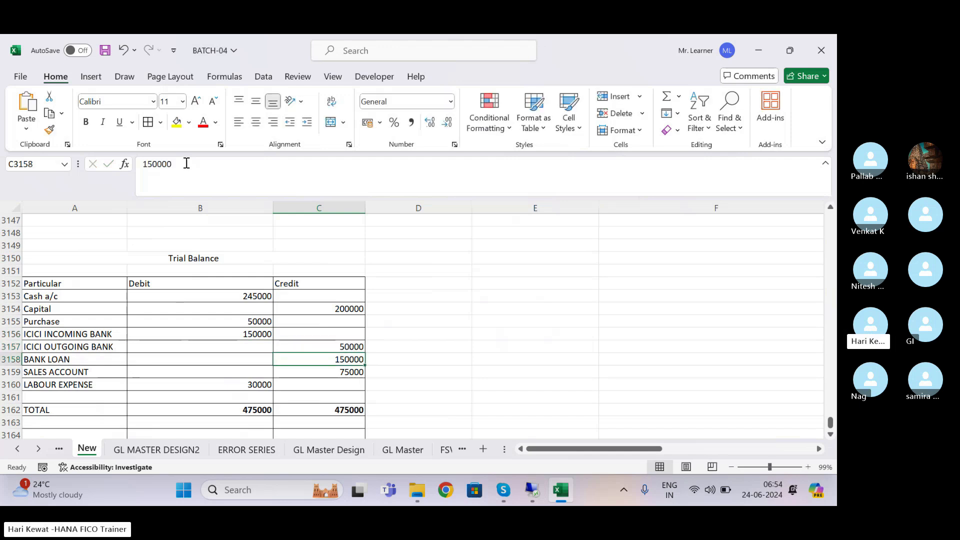
pyautogui.hotkey('ctrl', 's')
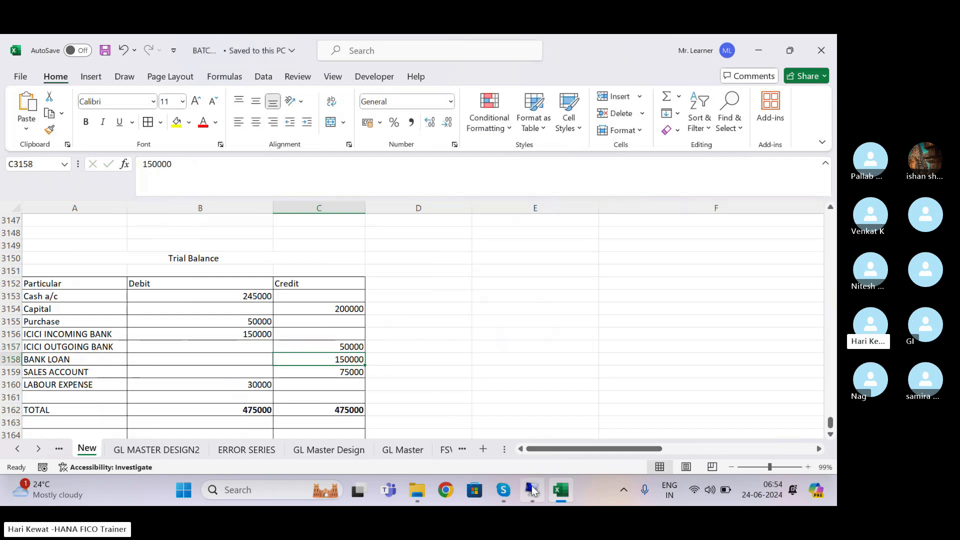
# - Switch to SAP and examine the debit, credit and accumulated balances of the ICICI and Cash A/c lines in the G/L balances report
pyautogui.click(532, 490)
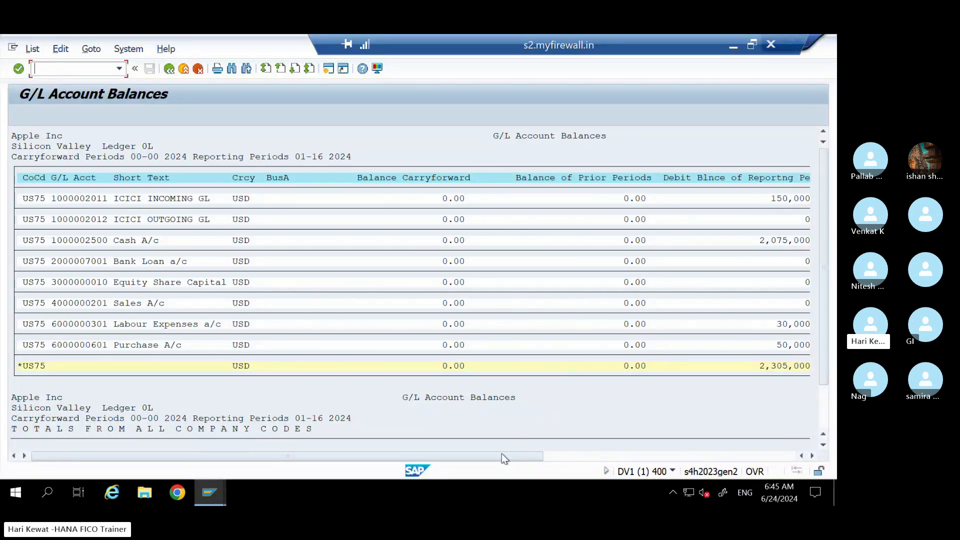
pyautogui.moveTo(494, 456); pyautogui.dragTo(690, 456)
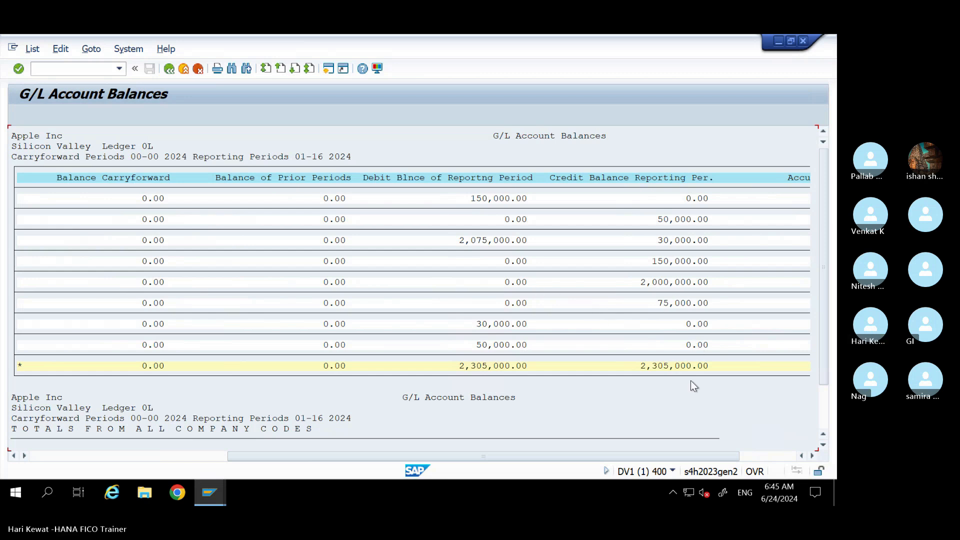
pyautogui.moveTo(615, 456); pyautogui.dragTo(618, 435)
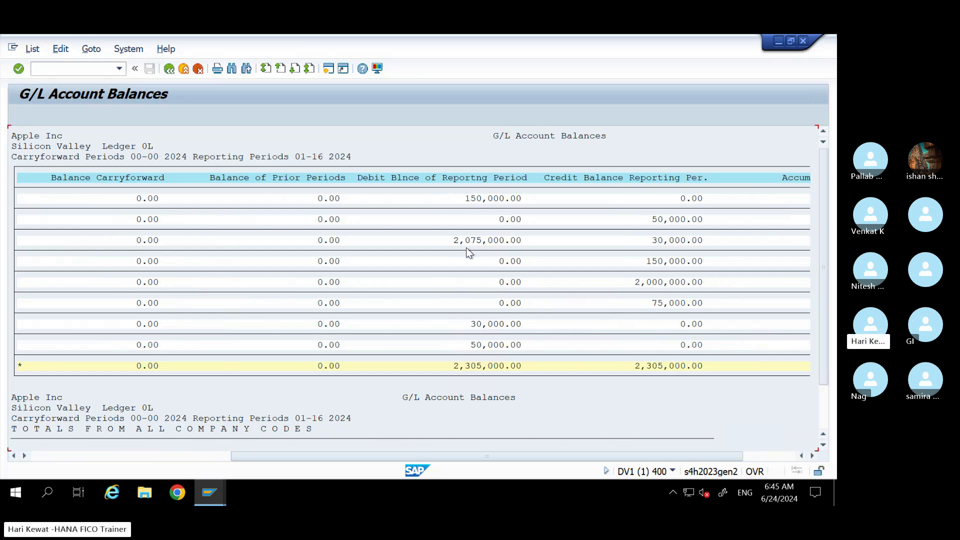
pyautogui.click(489, 200)
pyautogui.moveTo(459, 455); pyautogui.dragTo(152, 454)
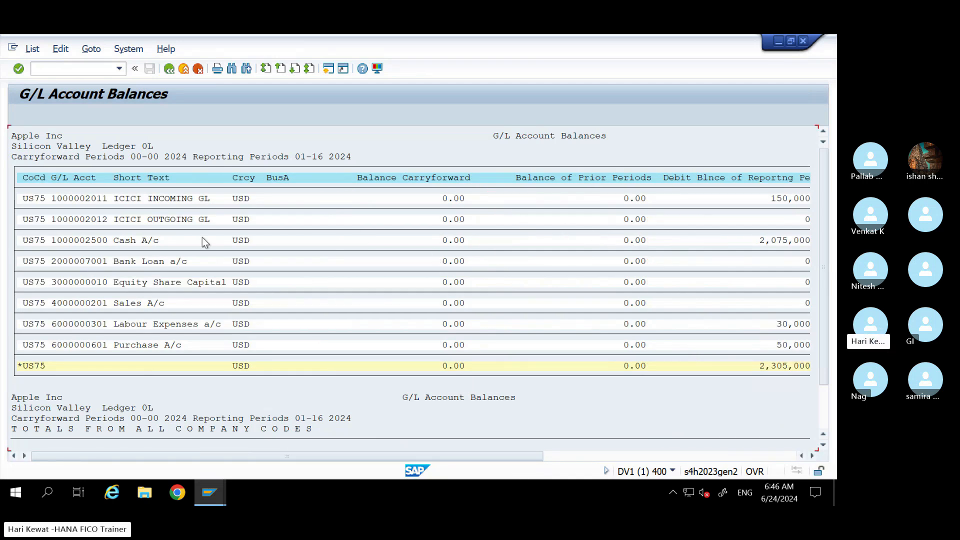
pyautogui.click(776, 244)
pyautogui.moveTo(525, 456); pyautogui.dragTo(778, 461)
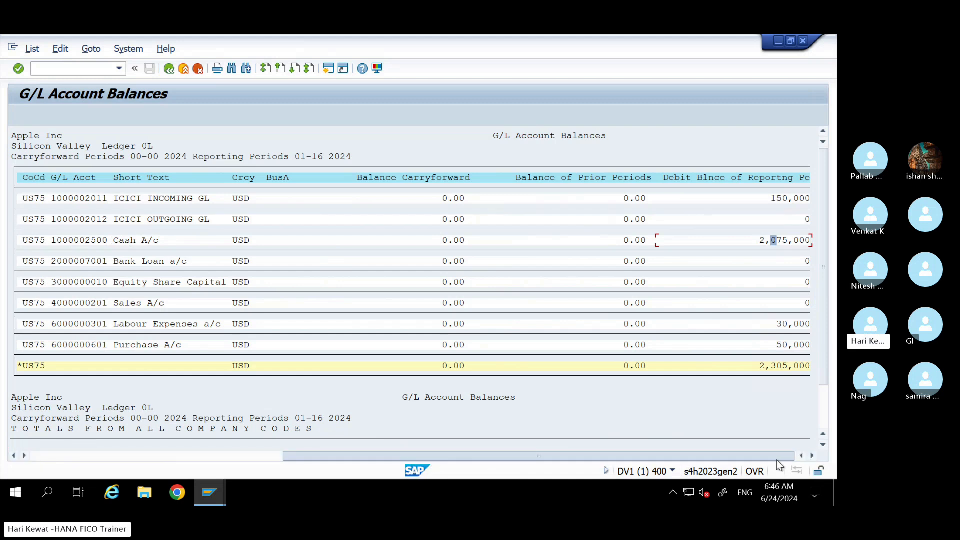
pyautogui.click(591, 243)
pyautogui.click(746, 242)
# - Compare the Cash a/c debit in the Excel trial balance with the Cash A/c accumulated balance in SAP's report
pyautogui.moveTo(572, 34)
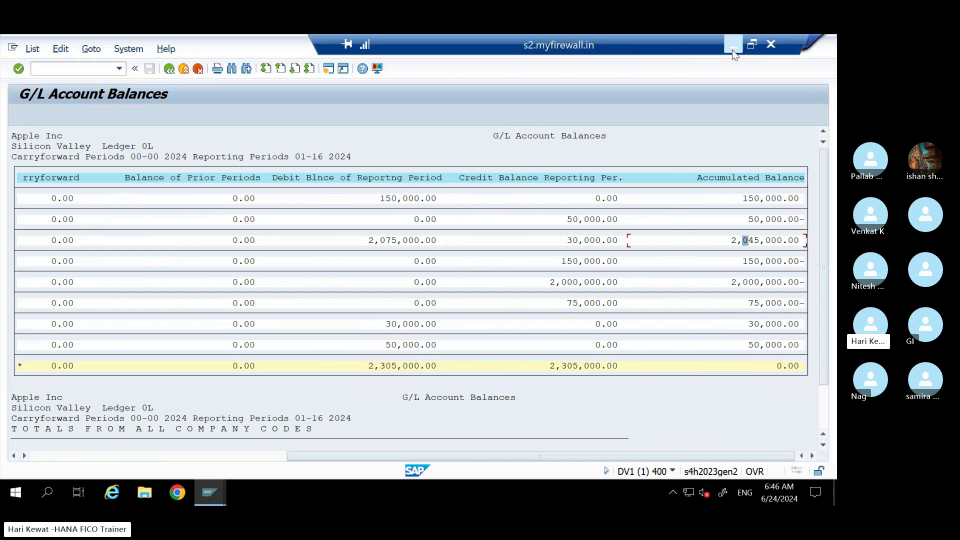
pyautogui.click(732, 49)
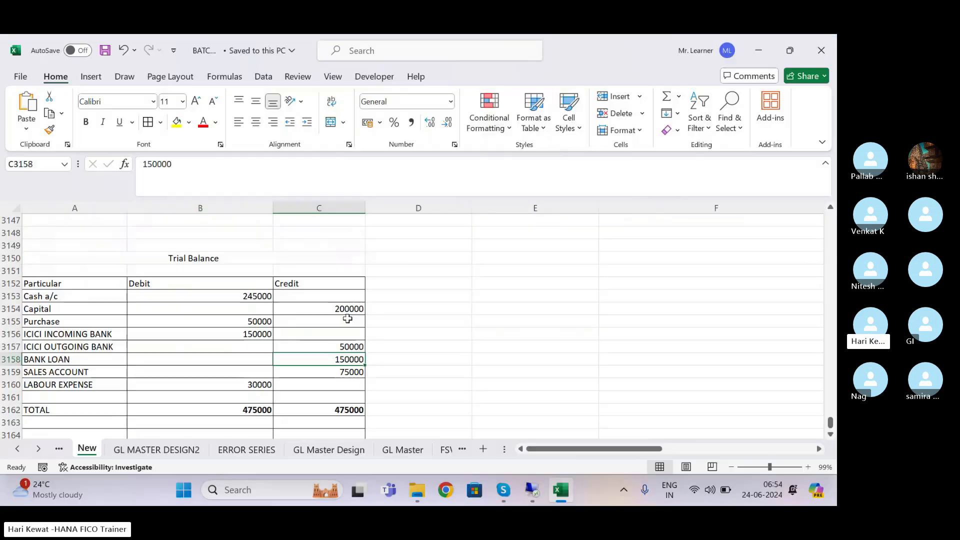
pyautogui.click(249, 296)
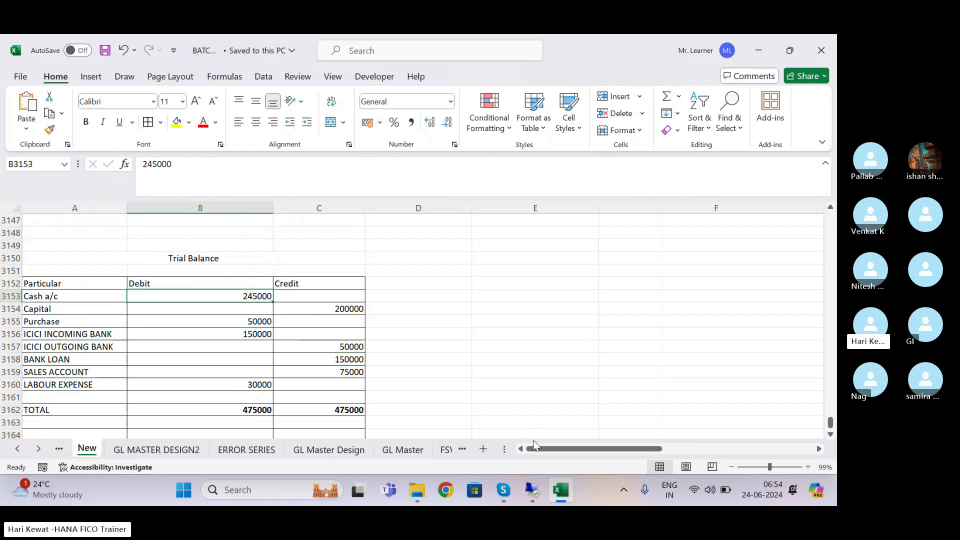
pyautogui.click(532, 496)
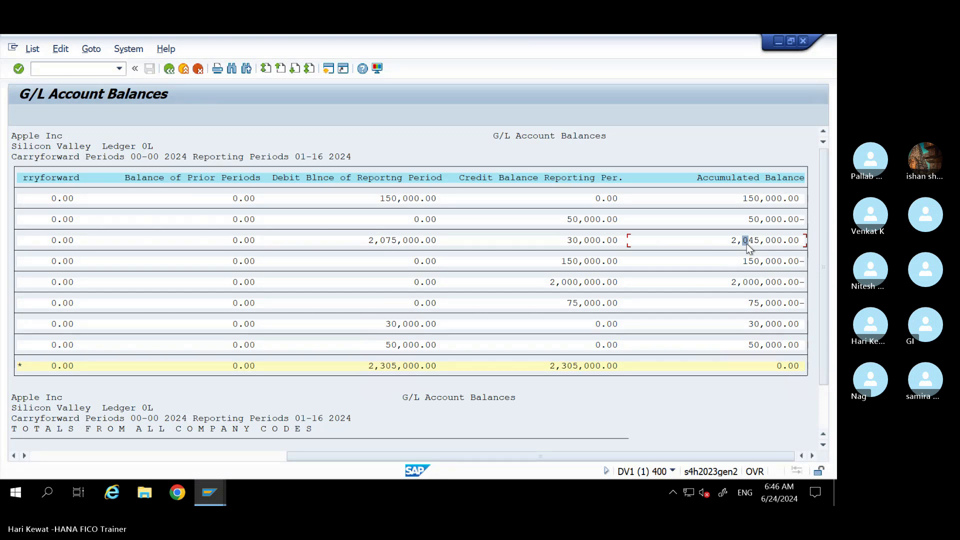
pyautogui.moveTo(625, 35)
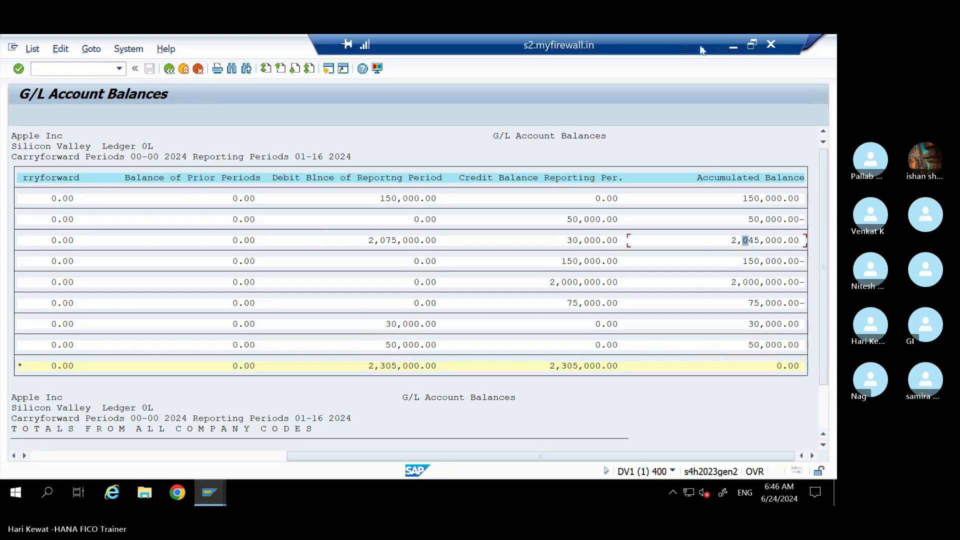
pyautogui.click(726, 47)
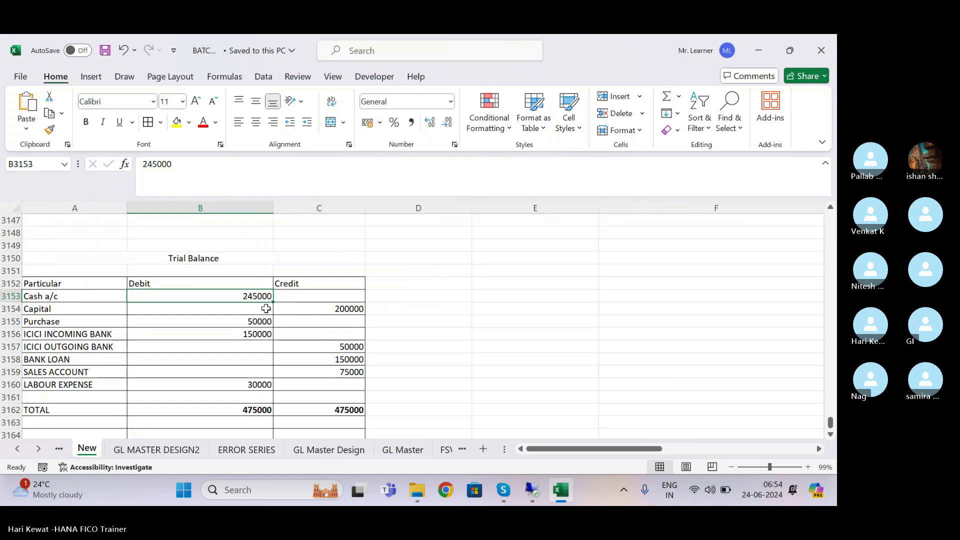
pyautogui.moveTo(529, 493)
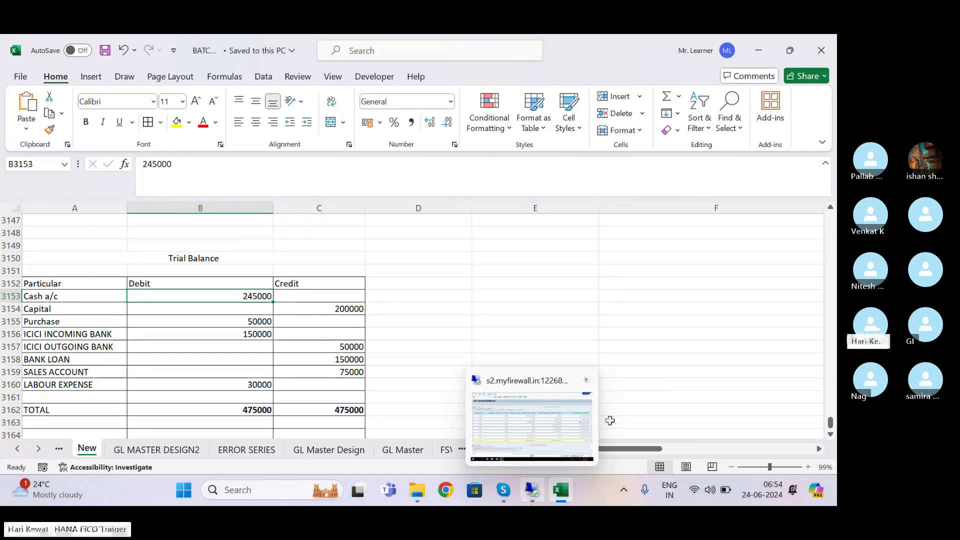
pyautogui.click(544, 402)
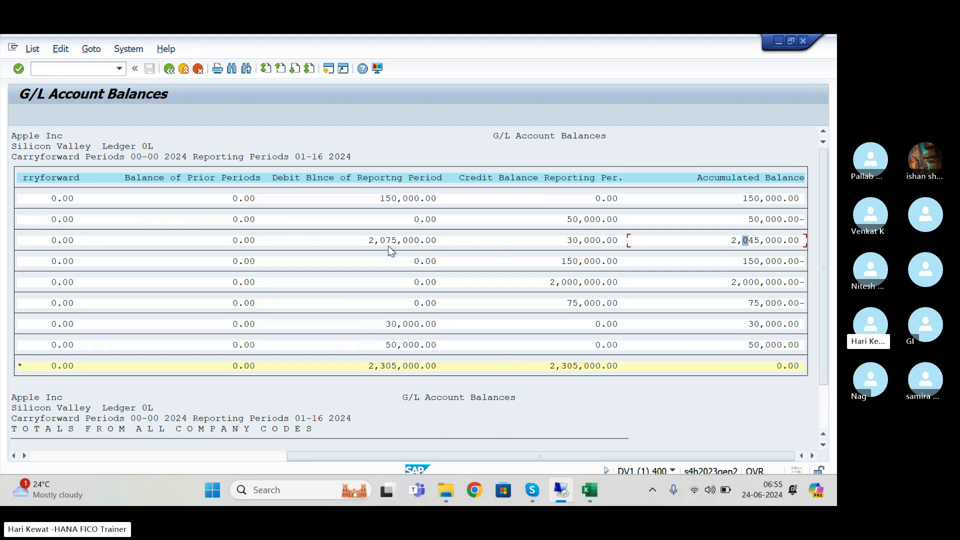
pyautogui.moveTo(684, 34)
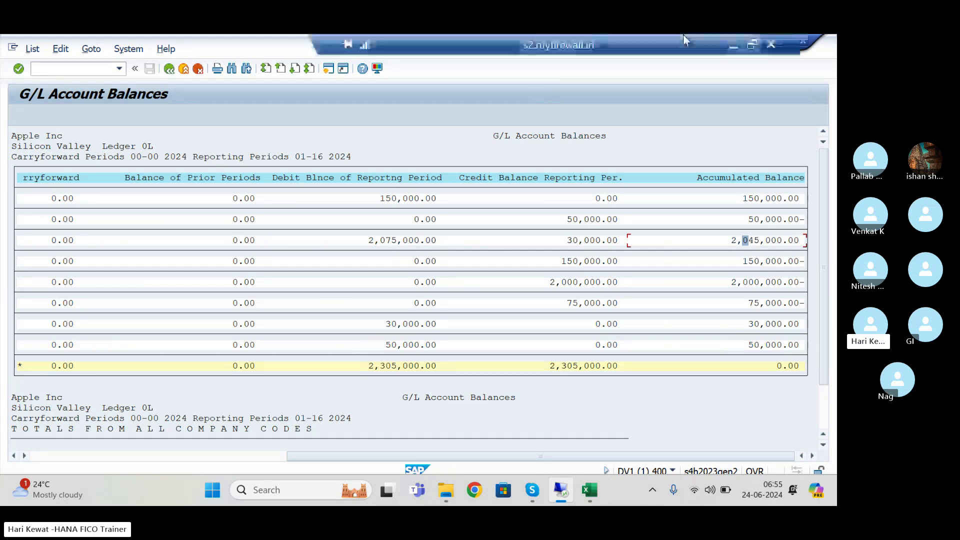
pyautogui.click(732, 46)
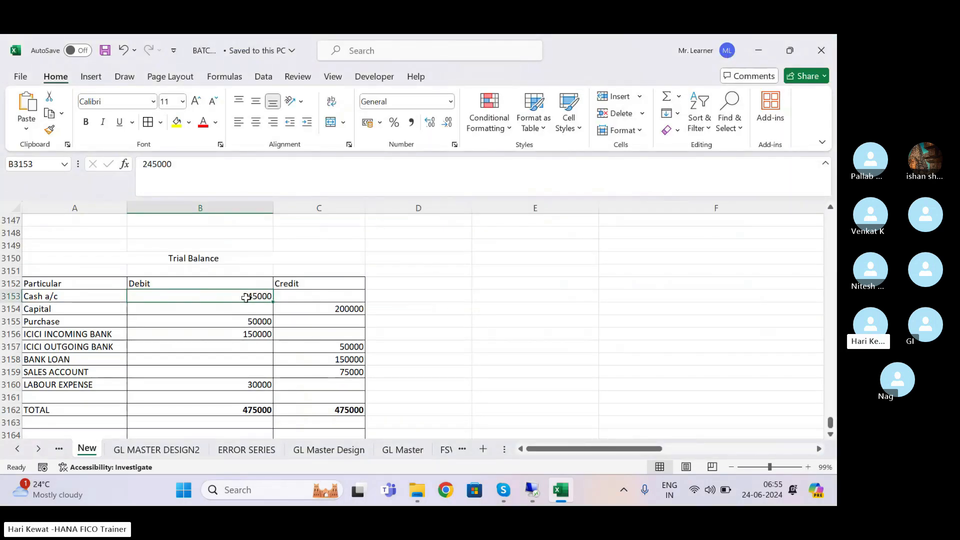
# - Trace the cash amounts through the Excel journal entries and the Capital and Sales lines of the Cash A/C ledger
pyautogui.click(293, 271)
pyautogui.press('Up')
pyautogui.press('Up')
pyautogui.press('Up')
pyautogui.press('Up')
pyautogui.press('Up')
pyautogui.press('Up')
pyautogui.press('Up')
pyautogui.press('Up')
pyautogui.press('Up')
pyautogui.press('Up')
pyautogui.press('Up')
pyautogui.press('Up')
pyautogui.press('Up')
pyautogui.press('Up')
pyautogui.press('Up')
pyautogui.press('Up')
pyautogui.press('Up')
pyautogui.press('Up')
pyautogui.press('Up')
pyautogui.press('Up')
pyautogui.press('Up')
pyautogui.press('Up')
pyautogui.press('Up')
pyautogui.press('Up')
pyautogui.press('Up')
pyautogui.press('Up')
pyautogui.press('Up')
pyautogui.press('Up')
pyautogui.press('Up')
pyautogui.press('Up')
pyautogui.press('Up')
pyautogui.press('Up')
pyautogui.press('Up')
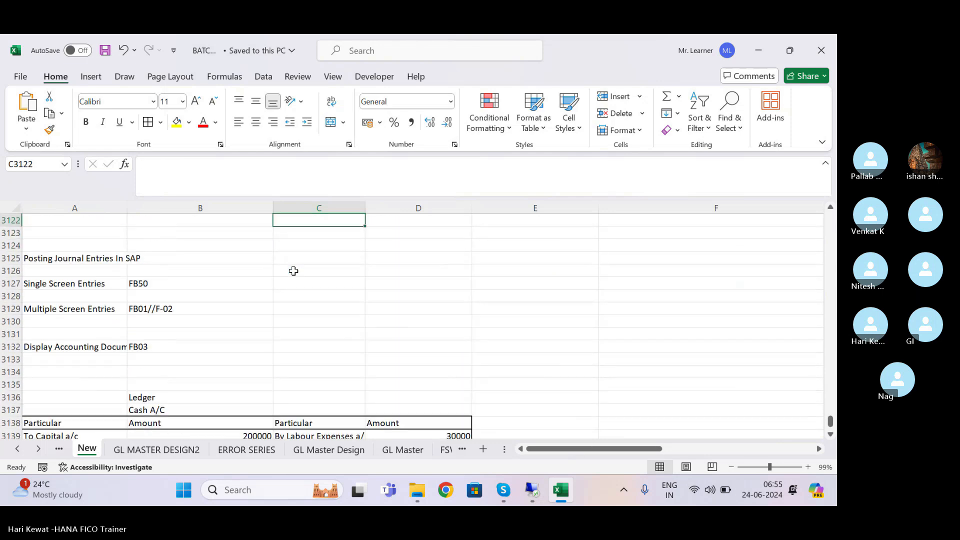
pyautogui.press('Up')
pyautogui.press('Down')
pyautogui.press('Down')
pyautogui.press('Down')
pyautogui.press('Down')
pyautogui.press('Down')
pyautogui.press('Down')
pyautogui.press('Down')
pyautogui.press('Down')
pyautogui.press('Down')
pyautogui.press('Down')
pyautogui.press('Down')
pyautogui.press('Down')
pyautogui.press('Down')
pyautogui.press('Down')
pyautogui.press('Down')
pyautogui.press('Down')
pyautogui.press('Down')
pyautogui.press('Down')
pyautogui.press('Down')
pyautogui.press('Down')
pyautogui.press('Down')
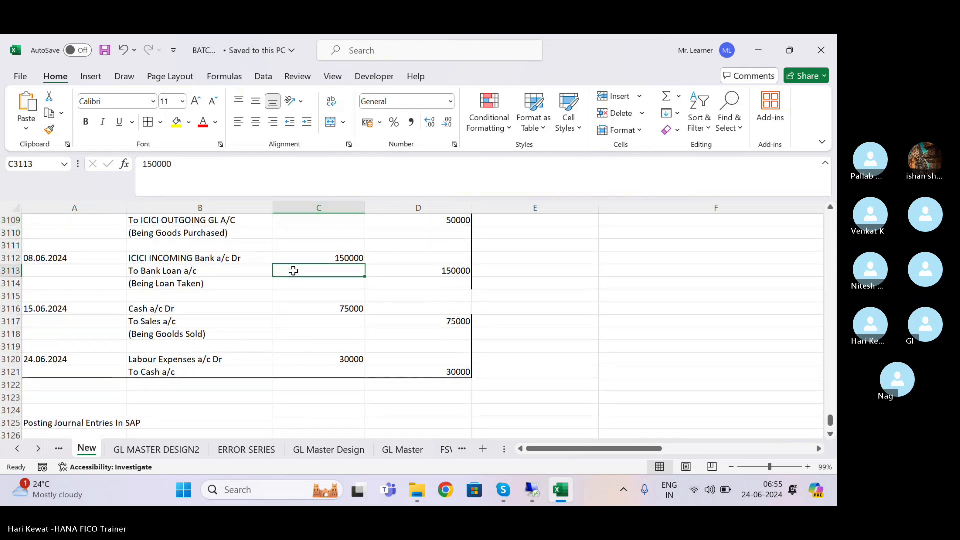
pyautogui.press('Down')
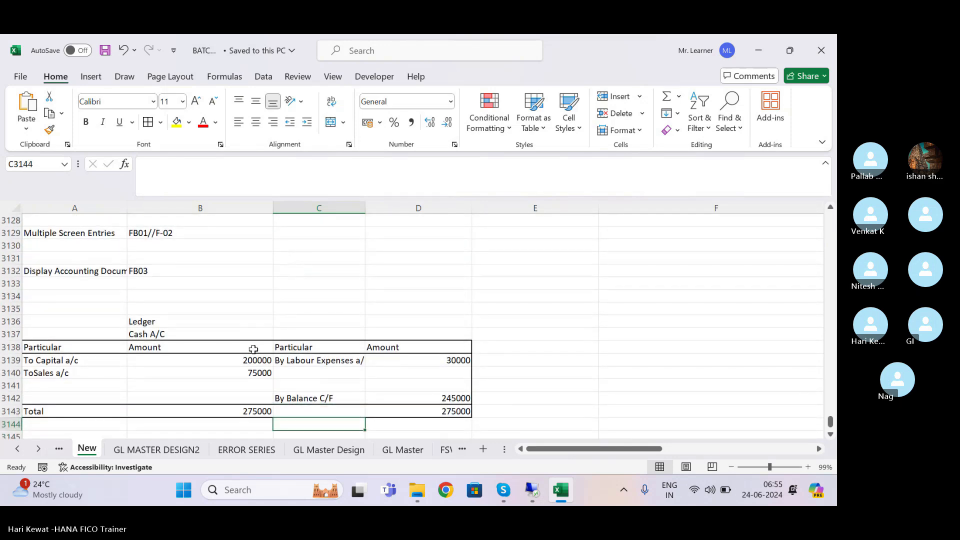
pyautogui.click(250, 373)
pyautogui.click(251, 360)
# - Switch to SAP and display the open G/L line items of Cash A/c in company code US75 at key date 24.06.2024
pyautogui.click(537, 494)
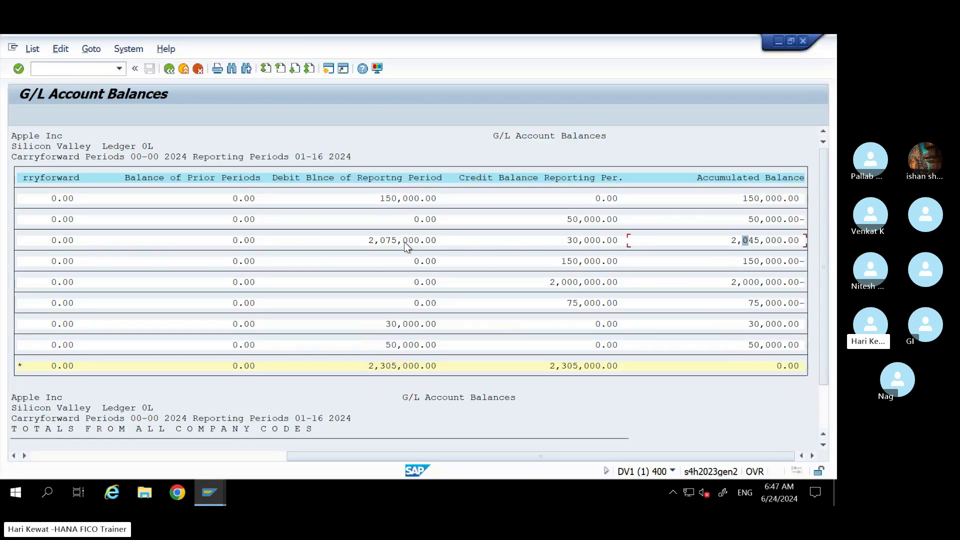
pyautogui.click(398, 242)
pyautogui.hotkey('shift', 'F3')
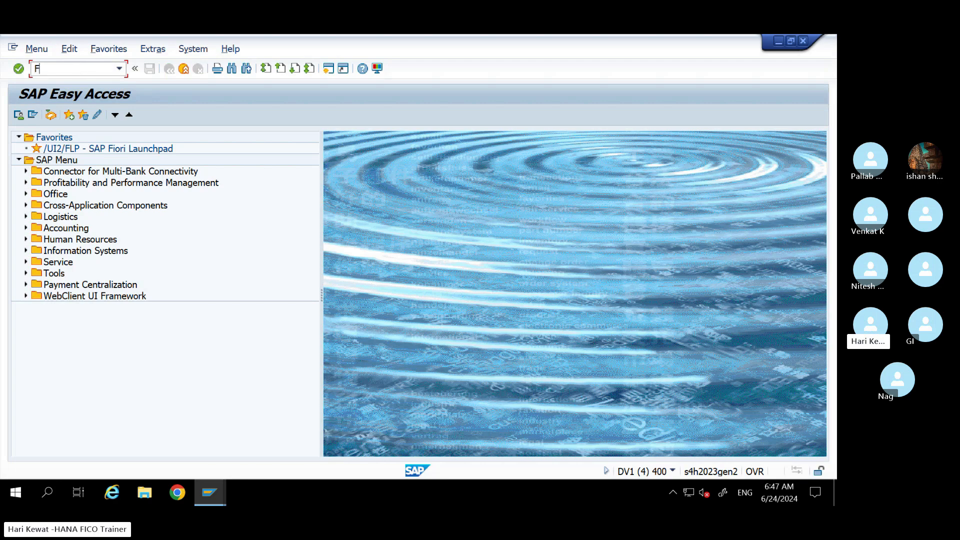
pyautogui.press('Return')
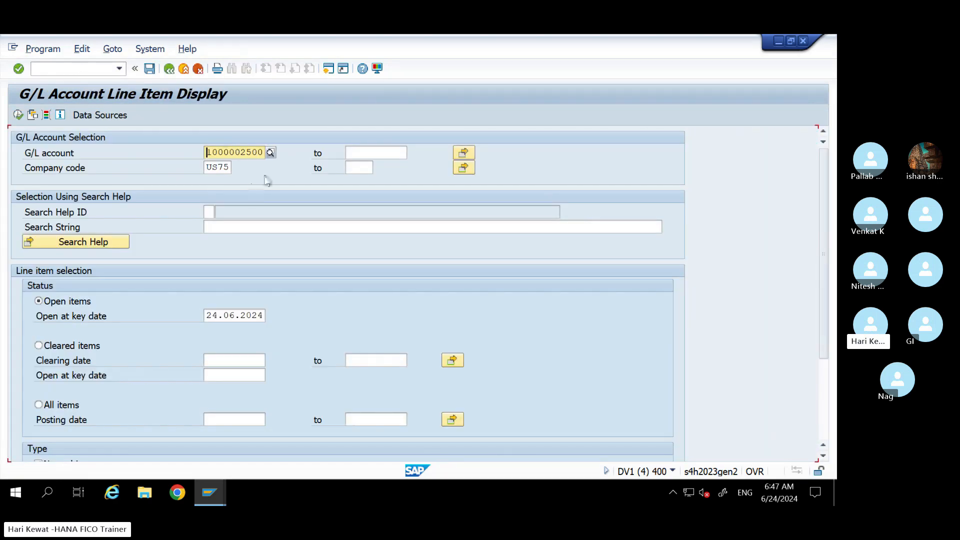
pyautogui.click(270, 152)
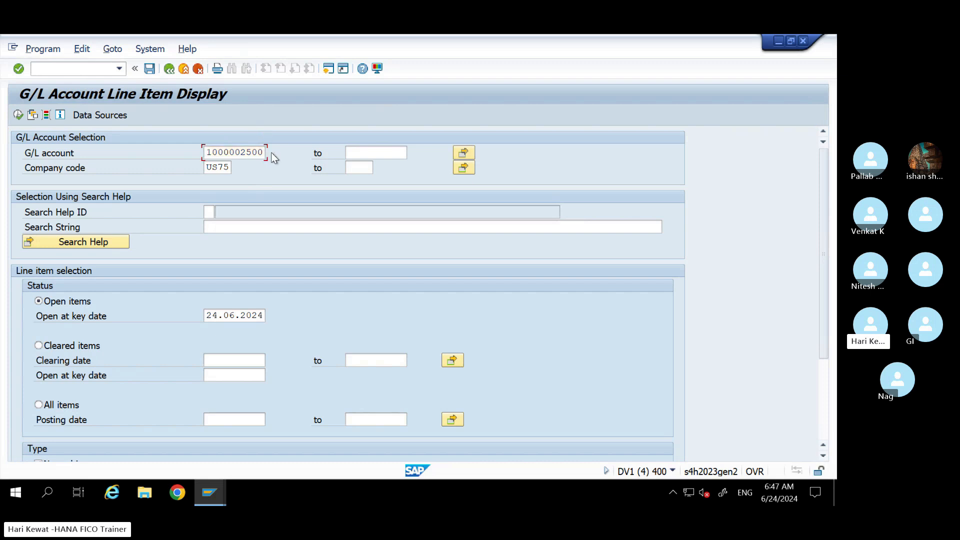
pyautogui.press('Return')
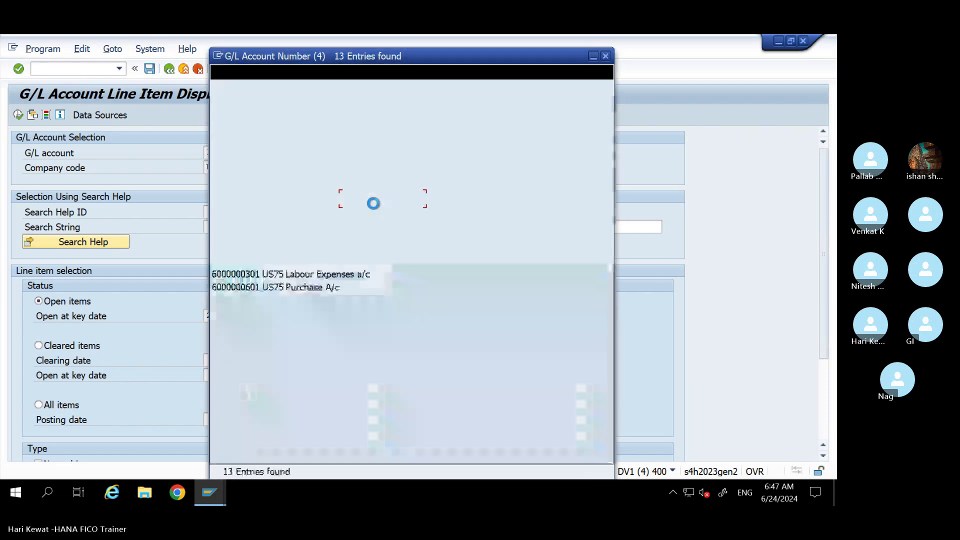
pyautogui.doubleClick(307, 188)
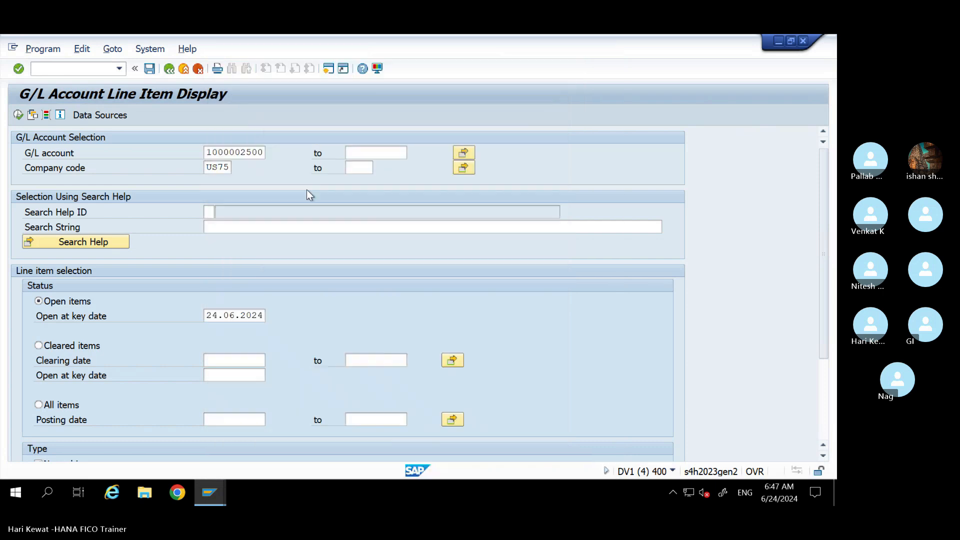
pyautogui.click(18, 116)
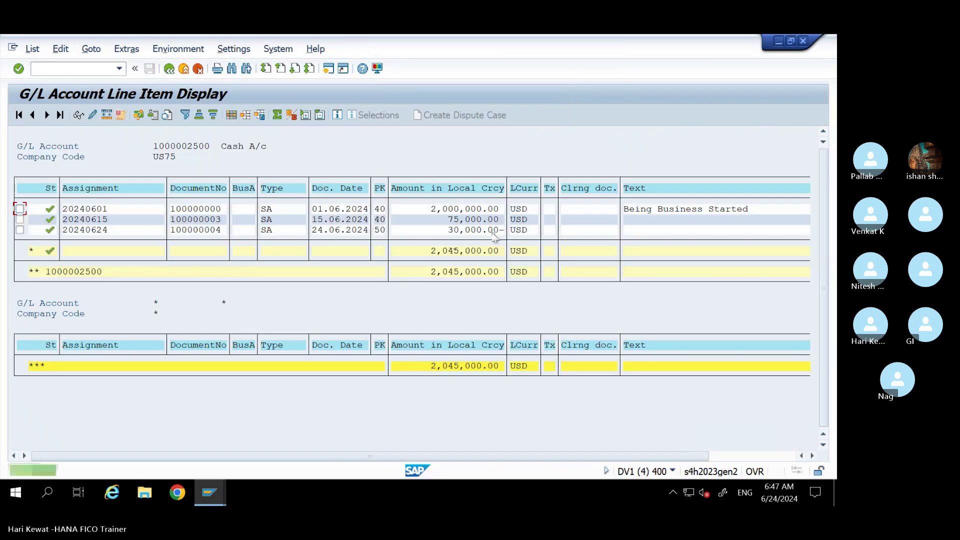
# - Examine the 01.06.2024 business-start amount in the Cash A/c line items and compare it with the Cash and Equity Share Capital lines of the G/L balances report
pyautogui.click(454, 213)
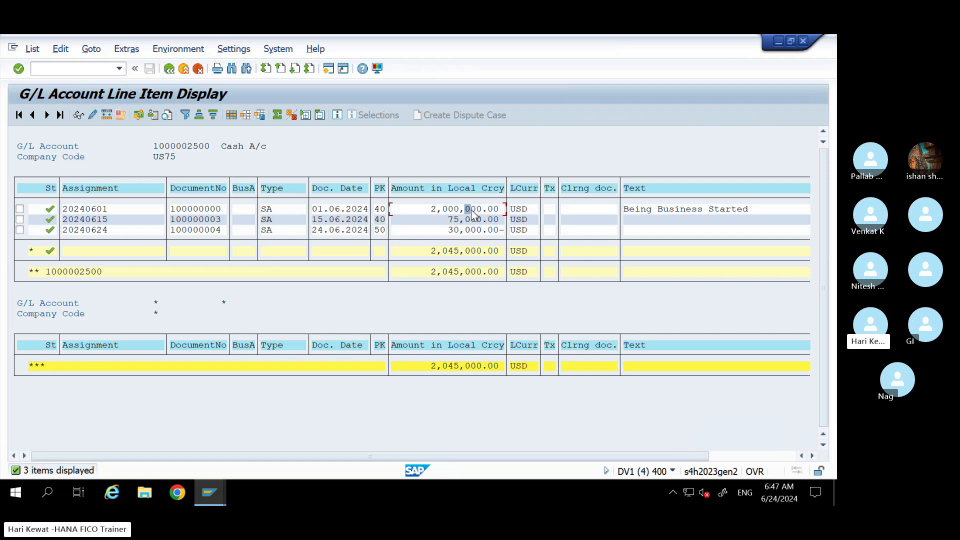
pyautogui.click(456, 210)
pyautogui.click(419, 209)
pyautogui.click(199, 496)
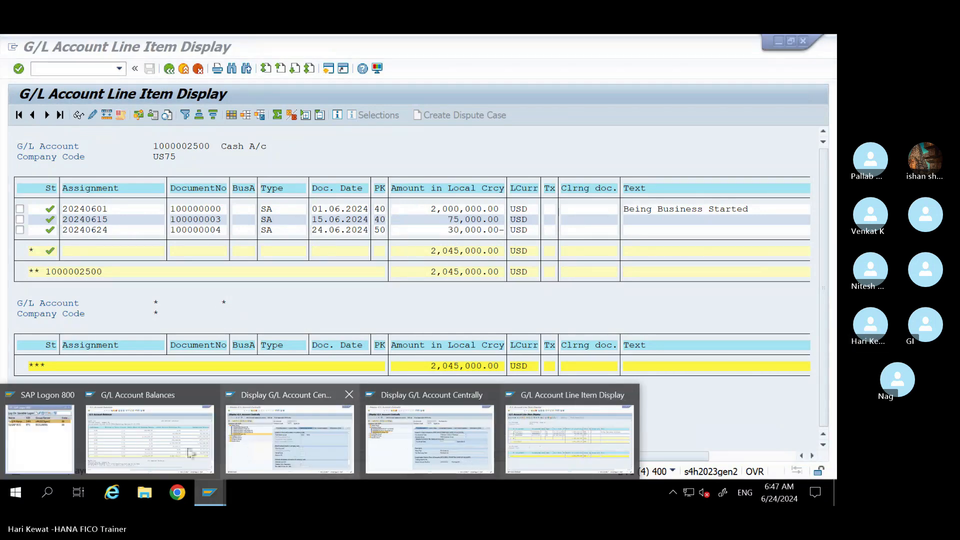
pyautogui.click(150, 437)
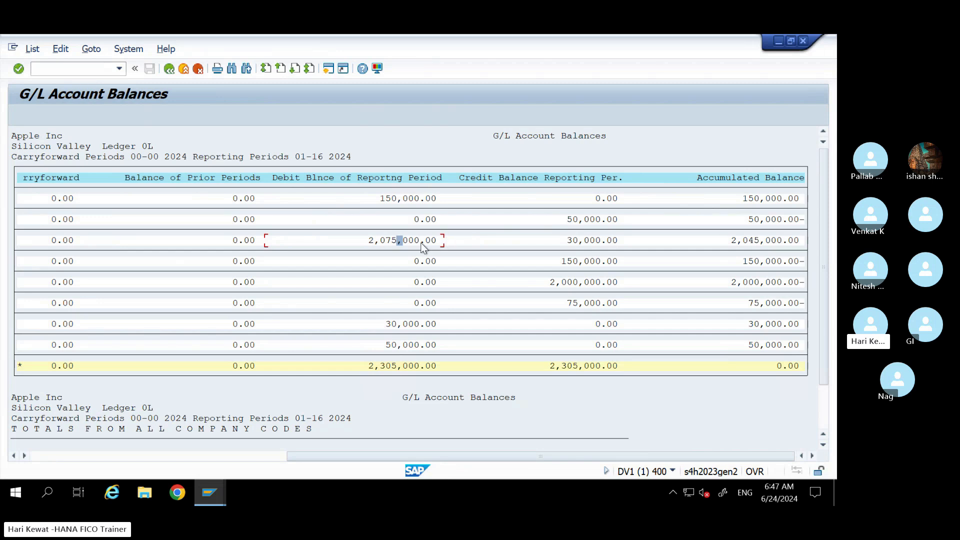
pyautogui.click(569, 283)
# - Switch to Excel, set the Cash a/c debit of the 01.06.2024 journal entry to 2000000, and match the Capital a/c credit to it
pyautogui.moveTo(697, 35)
pyautogui.click(730, 44)
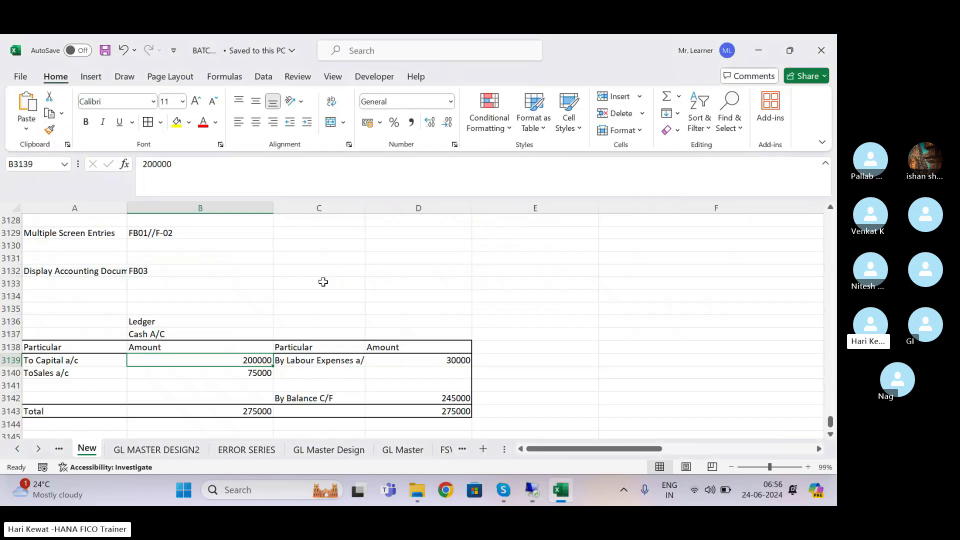
pyautogui.click(204, 292)
pyautogui.press('Up')
pyautogui.press('Up')
pyautogui.press('Up')
pyautogui.press('Up')
pyautogui.press('Up')
pyautogui.press('Up')
pyautogui.press('Up')
pyautogui.press('Up')
pyautogui.press('Up')
pyautogui.press('Up')
pyautogui.press('Up')
pyautogui.press('Up')
pyautogui.press('Up')
pyautogui.press('Up')
pyautogui.press('Up')
pyautogui.press('Up')
pyautogui.press('Up')
pyautogui.press('Up')
pyautogui.press('Up')
pyautogui.press('Up')
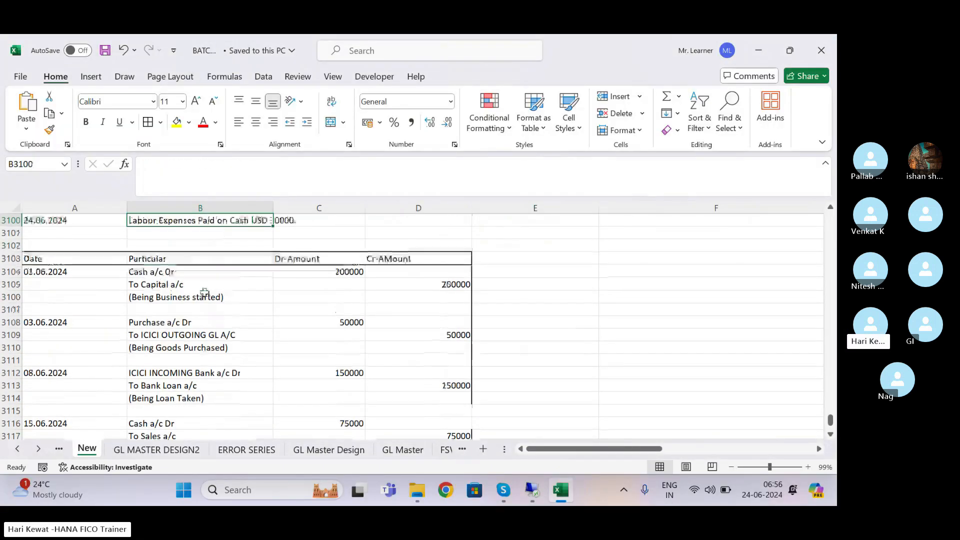
pyautogui.click(353, 273)
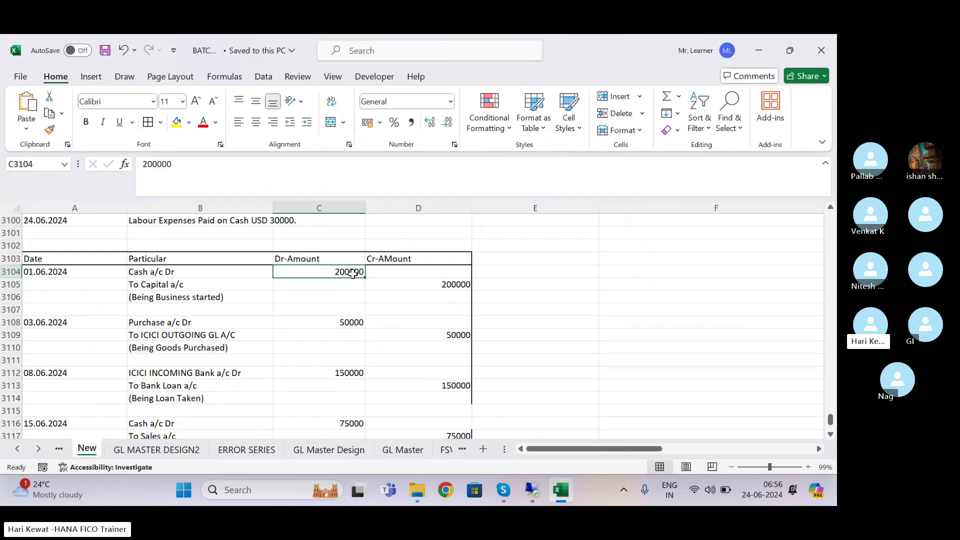
pyautogui.click(188, 168)
pyautogui.write('0')
pyautogui.press('Return')
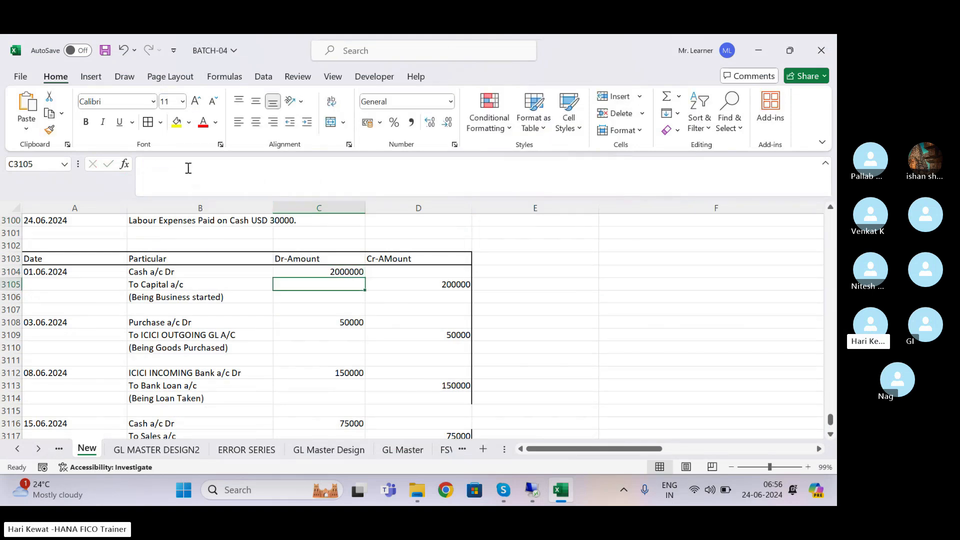
pyautogui.press('Right')
pyautogui.write('0')
pyautogui.press('Return')
# - Set the Trial Balance's Cash a/c debit to 2045000 and Capital credit to 2000000, and save the workbook
pyautogui.press('Down')
pyautogui.press('Down')
pyautogui.press('Down')
pyautogui.press('Down')
pyautogui.press('Down')
pyautogui.press('Down')
pyautogui.press('Down')
pyautogui.press('Down')
pyautogui.press('Down')
pyautogui.press('Down')
pyautogui.press('Down')
pyautogui.press('Down')
pyautogui.press('Down')
pyautogui.press('Down')
pyautogui.press('Down')
pyautogui.press('Down')
pyautogui.press('Down')
pyautogui.press('Down')
pyautogui.press('Down')
pyautogui.press('Down')
pyautogui.press('Down')
pyautogui.press('Down')
pyautogui.press('Down')
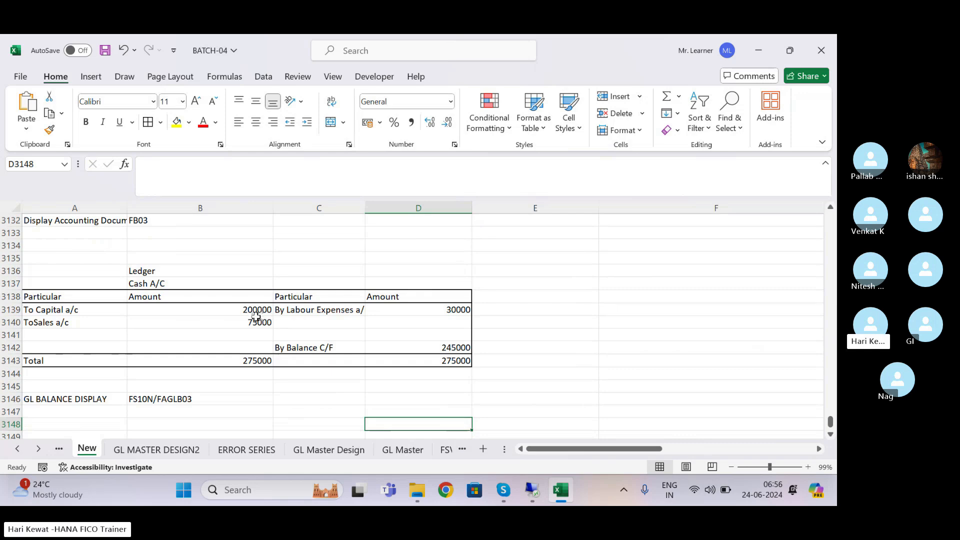
pyautogui.press('Down')
pyautogui.press('Down')
pyautogui.press('Down')
pyautogui.press('Down')
pyautogui.press('Down')
pyautogui.press('Down')
pyautogui.press('Down')
pyautogui.press('Down')
pyautogui.press('Down')
pyautogui.press('Down')
pyautogui.press('Down')
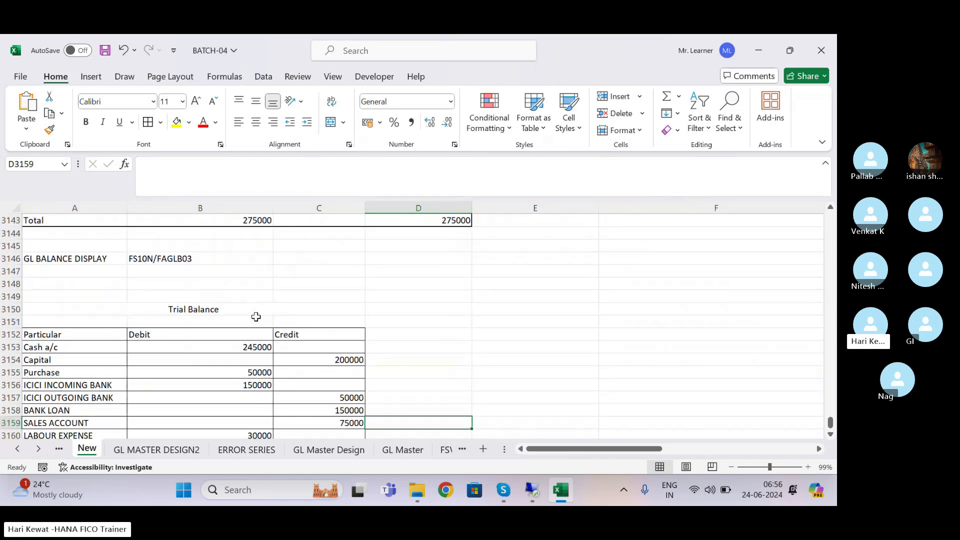
pyautogui.click(254, 346)
pyautogui.click(145, 168)
pyautogui.write('0')
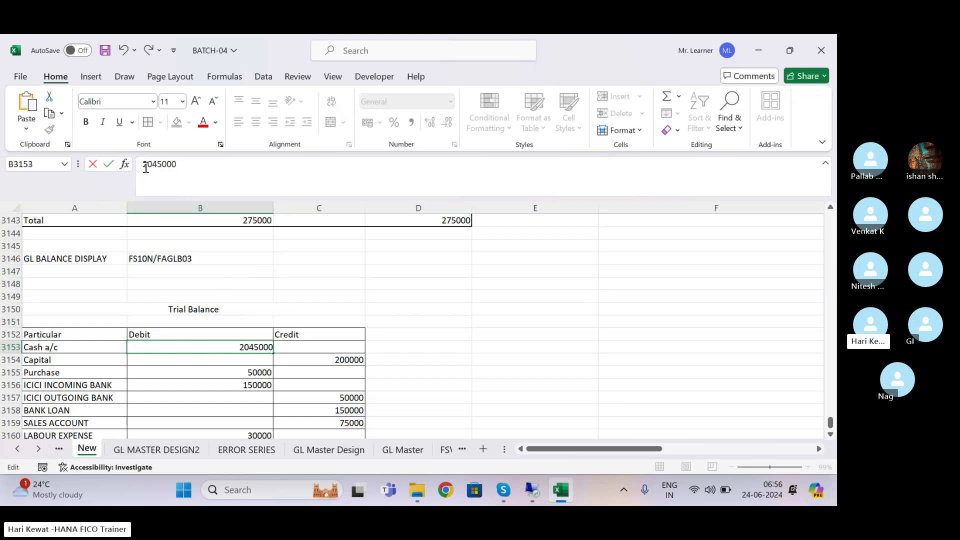
pyautogui.press('Return')
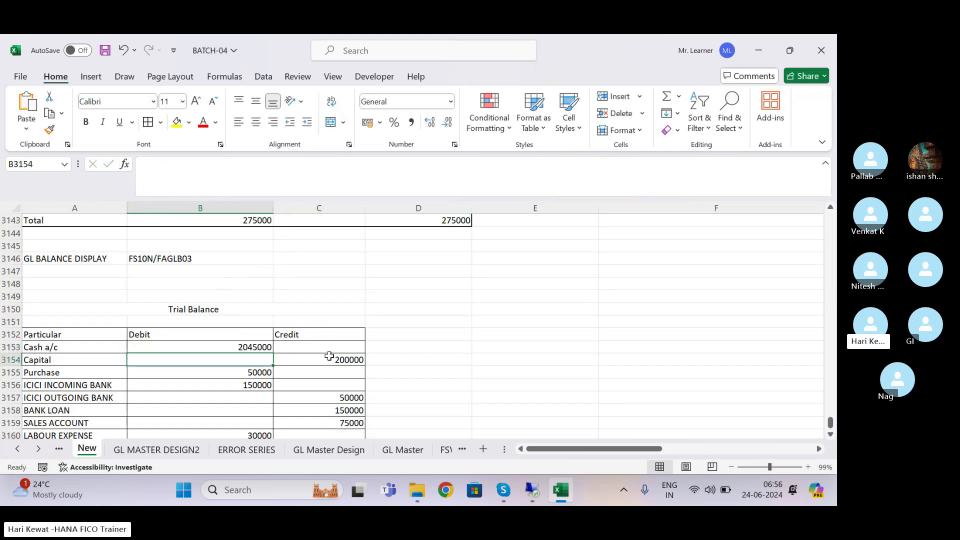
pyautogui.click(329, 361)
pyautogui.click(187, 161)
pyautogui.write('0')
pyautogui.press('Return')
pyautogui.press('Return')
# - Review the Excel Trial Balance totals, and switch to SAP to compare them with the G/L balances report from its account columns onward
pyautogui.press('Down')
pyautogui.press('Down')
pyautogui.press('Down')
pyautogui.press('Down')
pyautogui.press('Down')
pyautogui.press('Down')
pyautogui.press('Down')
pyautogui.press('Down')
pyautogui.press('Down')
pyautogui.press('Down')
pyautogui.press('Down')
pyautogui.press('Down')
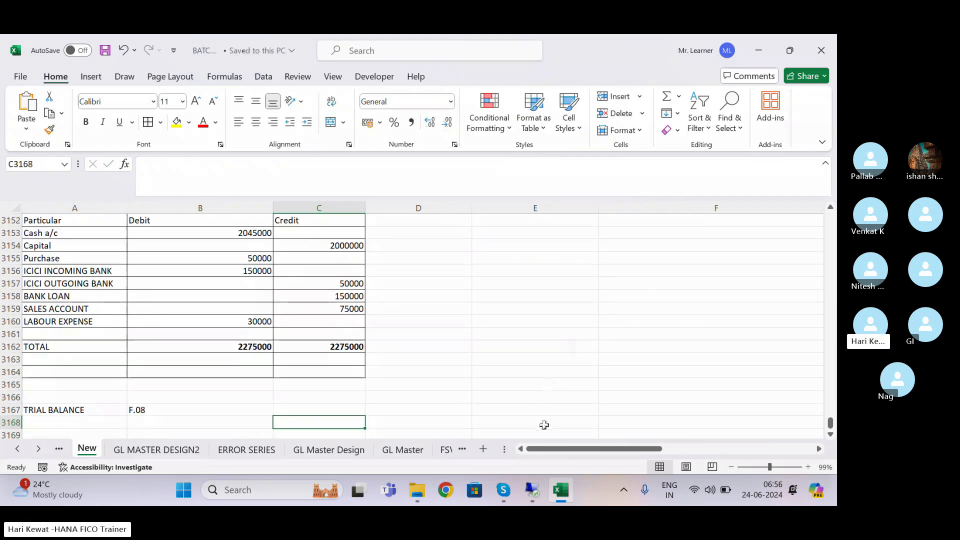
pyautogui.click(531, 484)
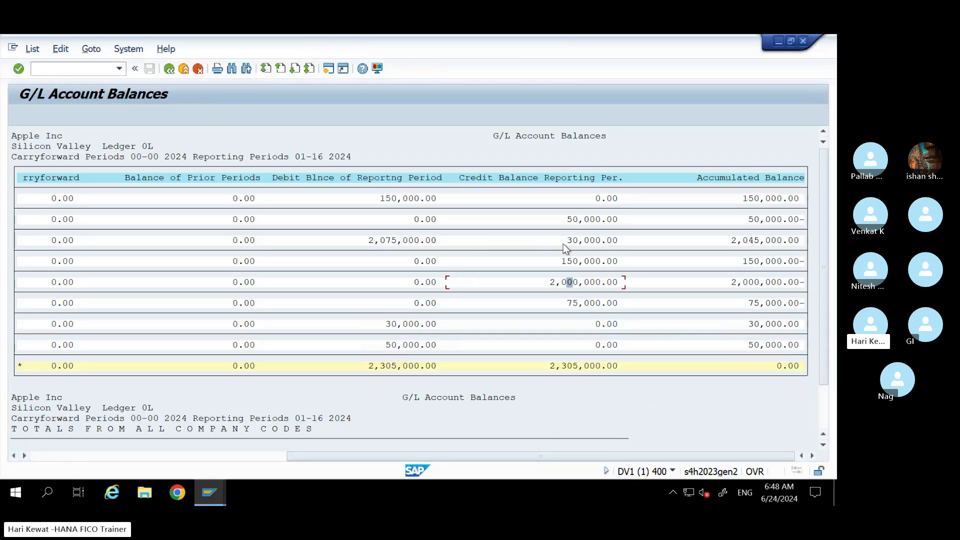
pyautogui.moveTo(388, 458); pyautogui.dragTo(122, 442)
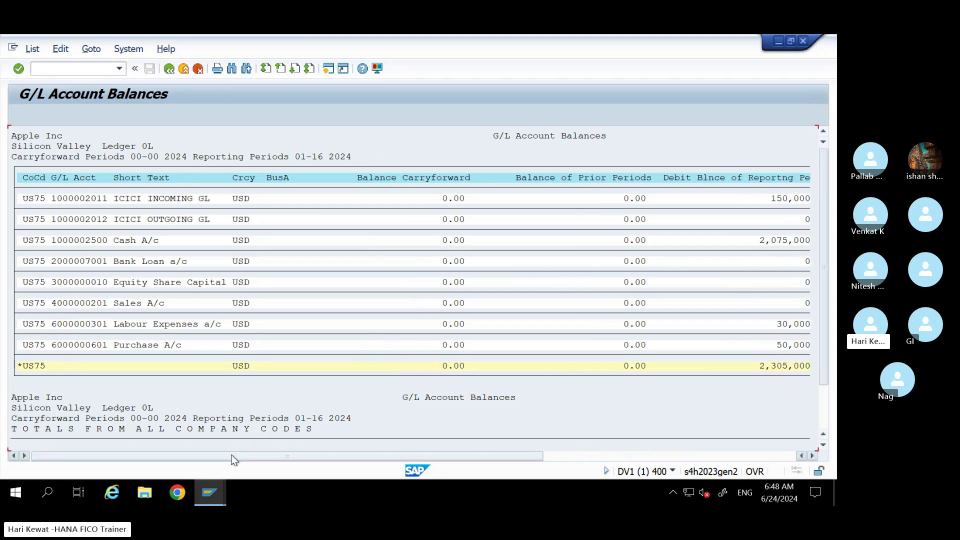
# - Compare the debit, credit and accumulated balance columns of the G/L balances report with the Trial Balance in Excel, account by account
pyautogui.moveTo(231, 455); pyautogui.dragTo(496, 470)
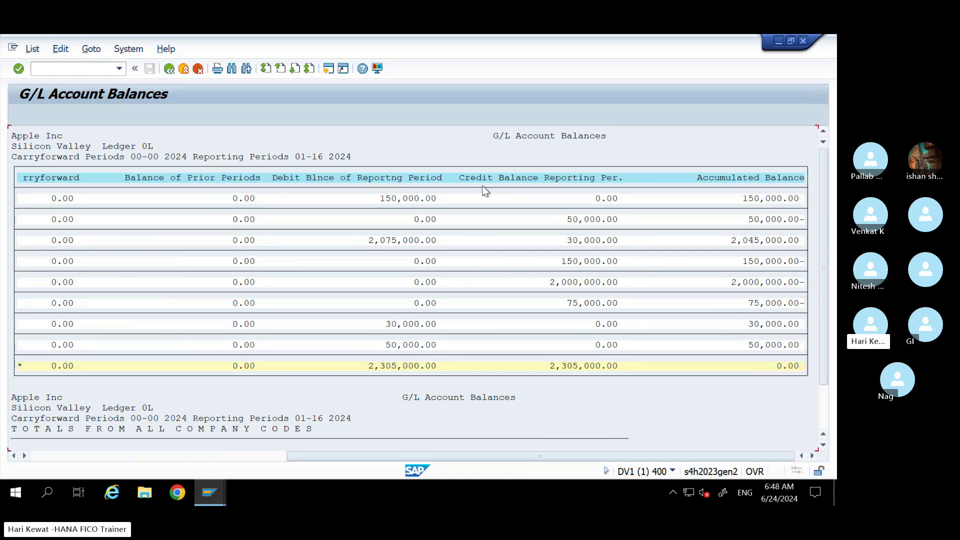
pyautogui.moveTo(665, 34)
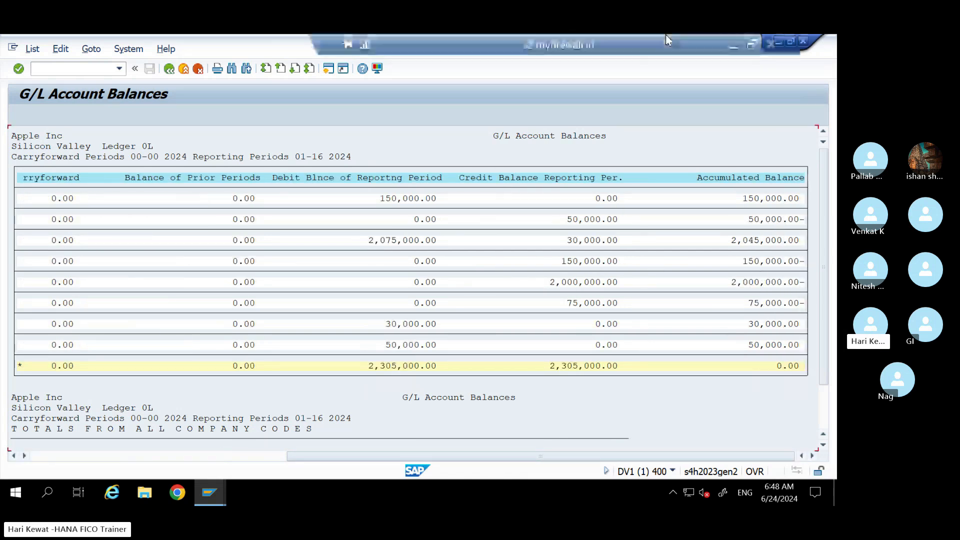
pyautogui.click(730, 46)
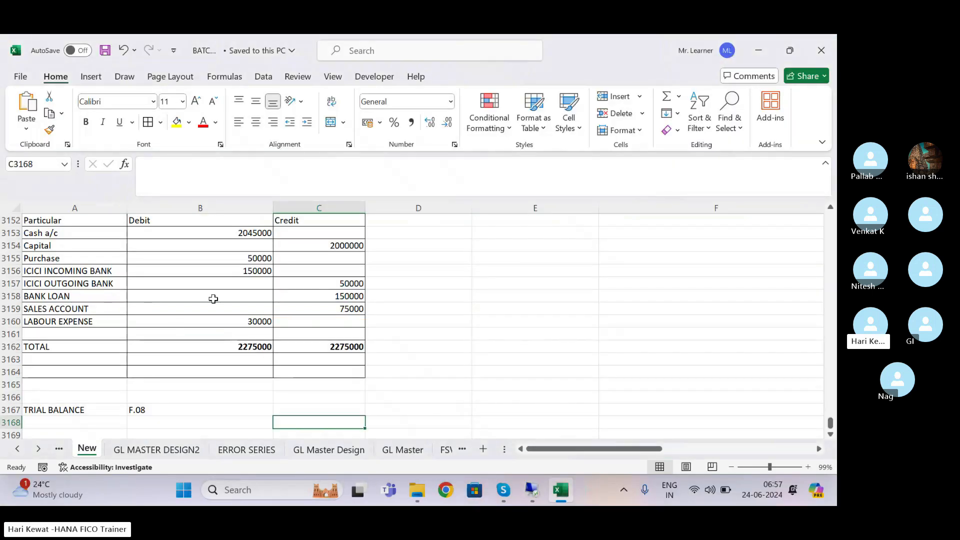
pyautogui.click(330, 296)
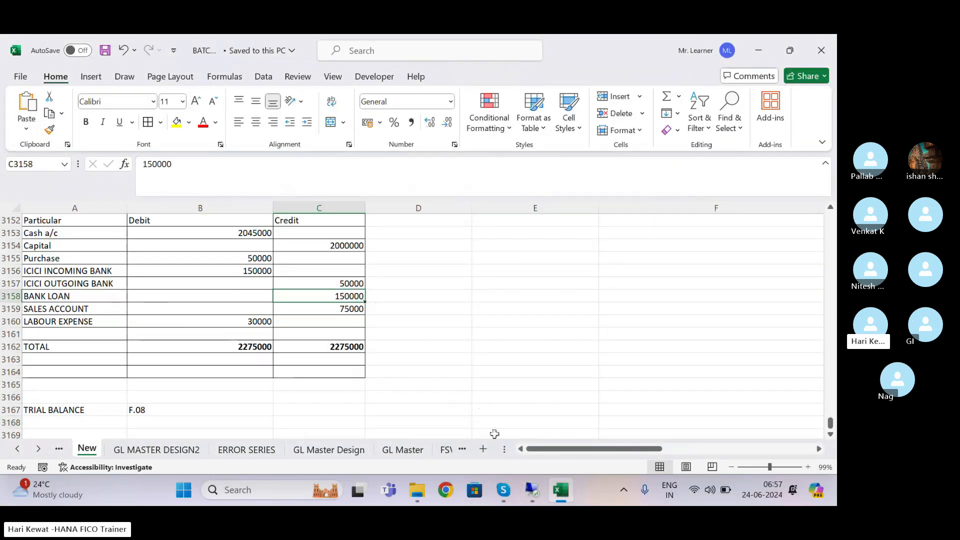
pyautogui.click(532, 490)
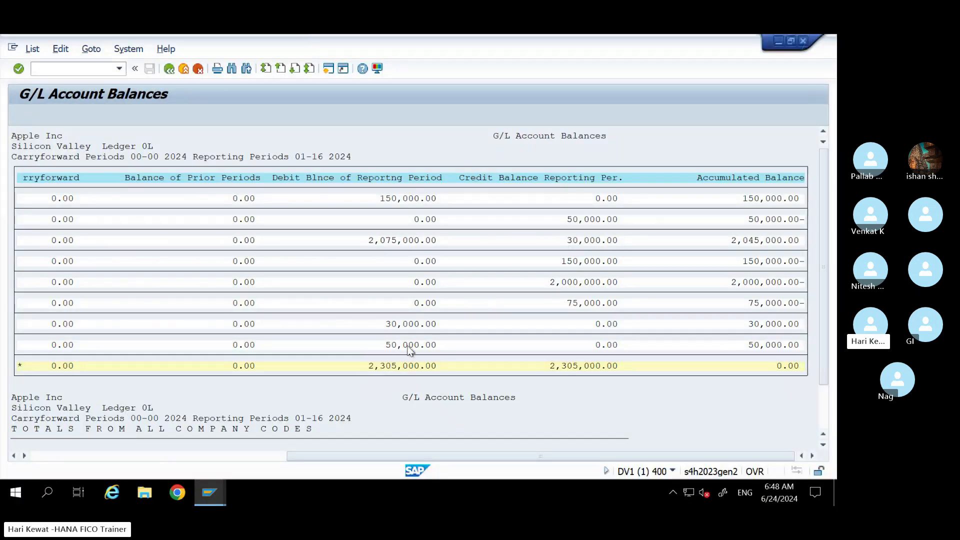
pyautogui.moveTo(300, 458); pyautogui.dragTo(34, 443)
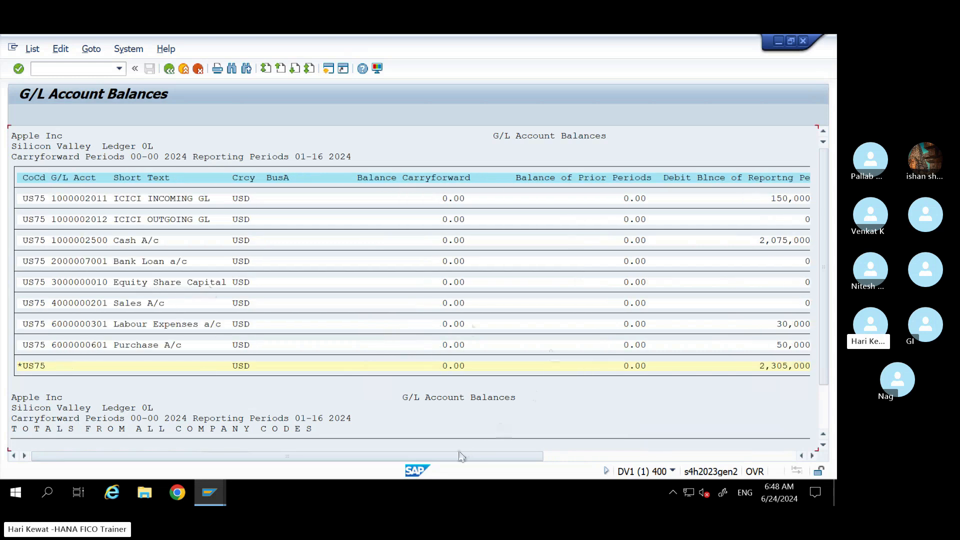
pyautogui.moveTo(448, 454); pyautogui.dragTo(626, 454)
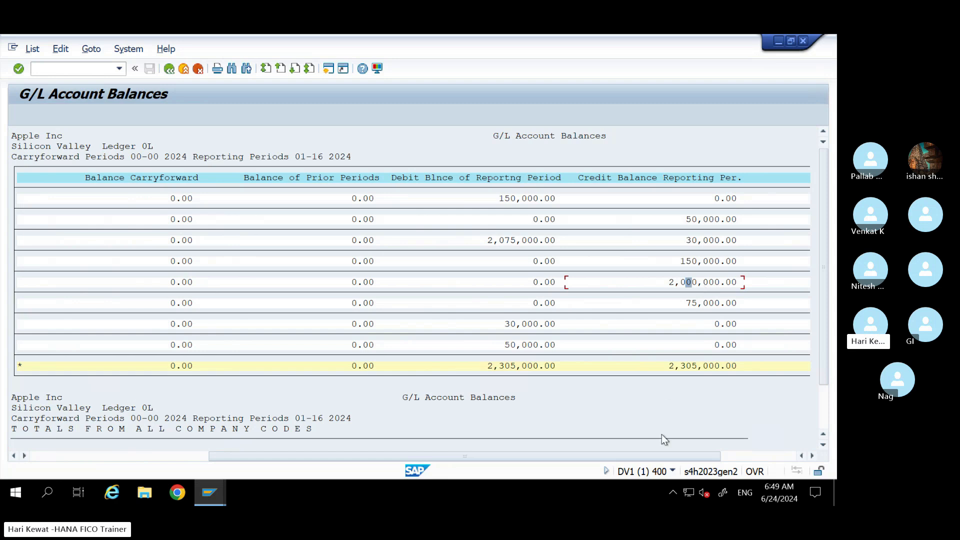
pyautogui.moveTo(637, 456); pyautogui.dragTo(773, 466)
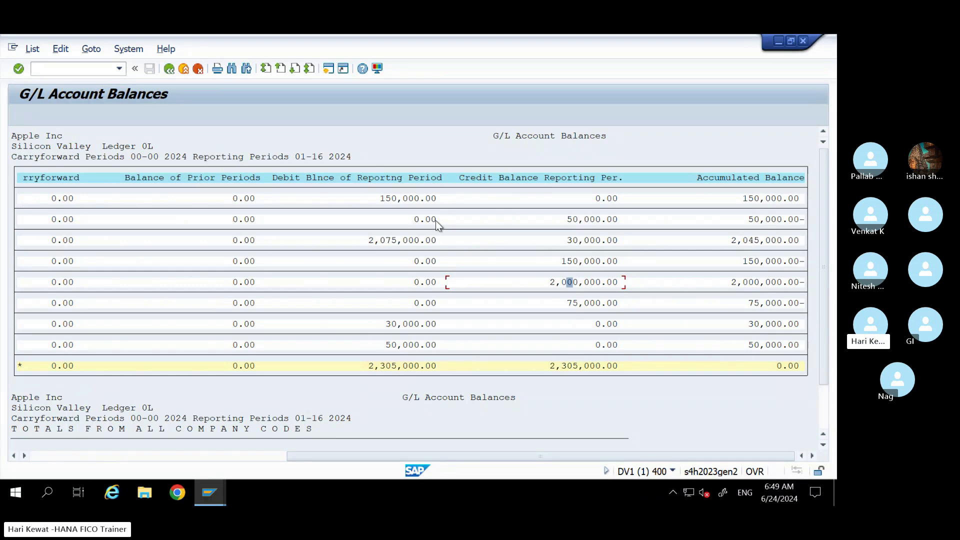
# - Leave the G/L balances report and its selection screen, and switch to the Excel workbook
pyautogui.click(169, 70)
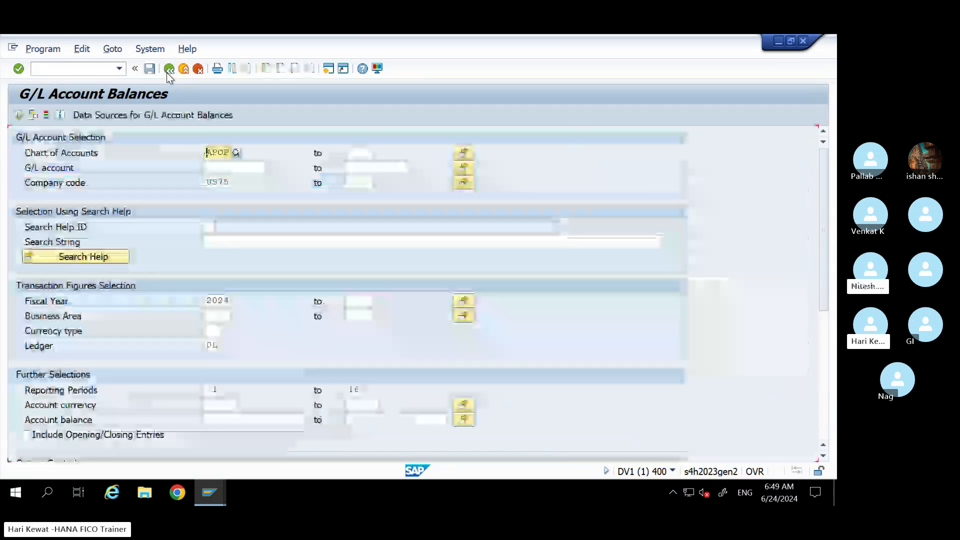
pyautogui.click(169, 70)
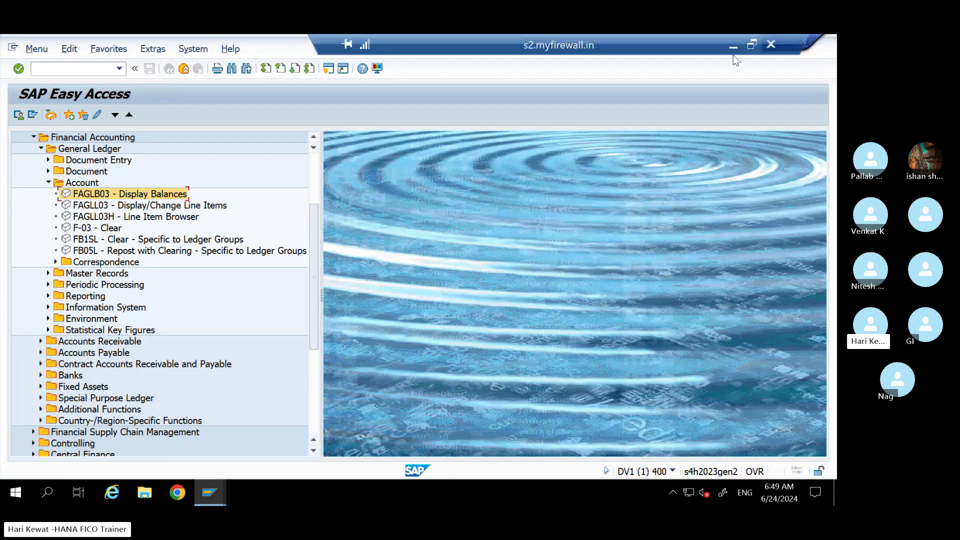
pyautogui.click(733, 45)
# - Enter the heading FINANCIAL STATEMENTS in cell A3170 below the TRIAL BALANCE line, leaving the cell beneath it empty
pyautogui.click(89, 420)
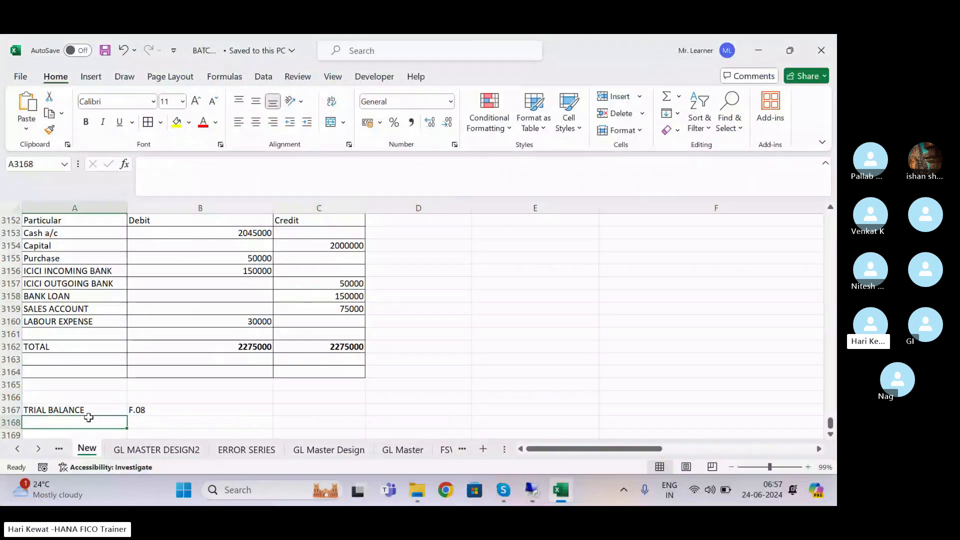
pyautogui.press('Down')
pyautogui.press('Down')
pyautogui.press('Down')
pyautogui.press('Down')
pyautogui.press('Down')
pyautogui.press('Down')
pyautogui.press('Down')
pyautogui.press('Up')
pyautogui.press('Up')
pyautogui.press('Up')
pyautogui.press('Up')
pyautogui.press('Up')
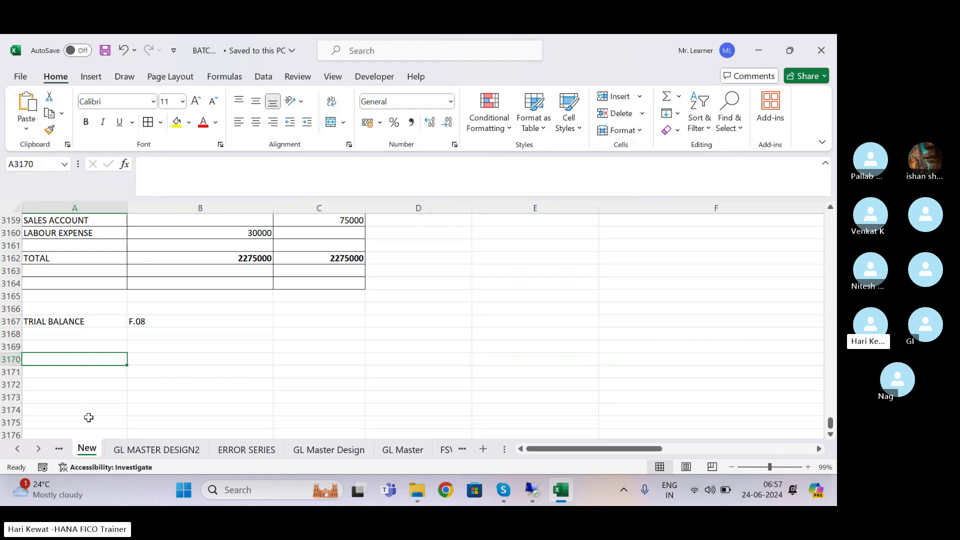
pyautogui.write('fINA')
pyautogui.press('BackSpace')
pyautogui.press('BackSpace')
pyautogui.press('BackSpace')
pyautogui.press('BackSpace')
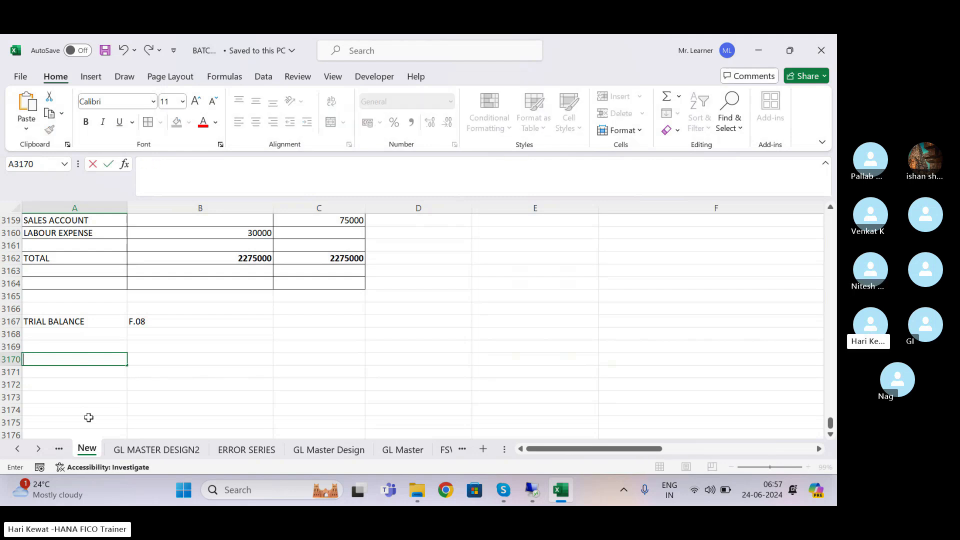
pyautogui.write('FINANCIAL STATEMENTS')
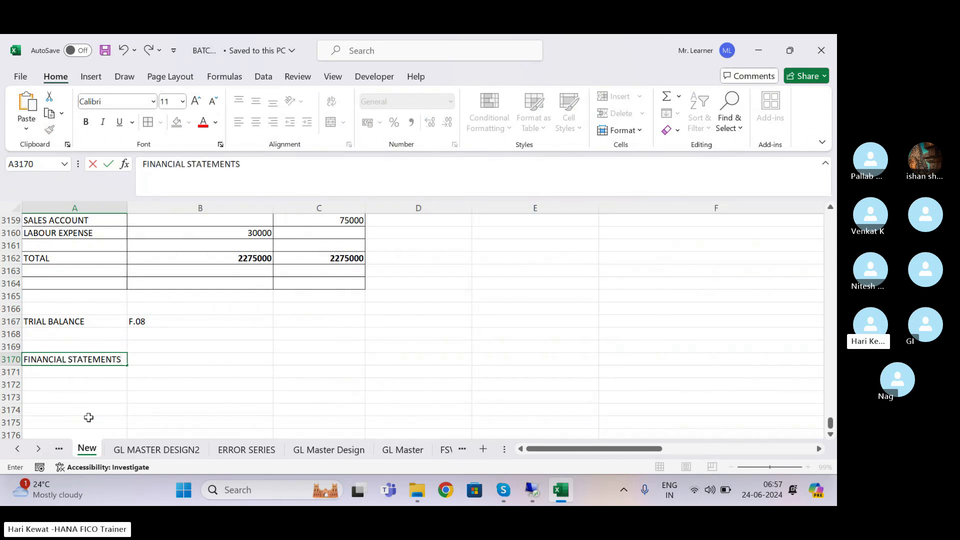
pyautogui.press('Return')
pyautogui.hotkey('ctrl', 'd')
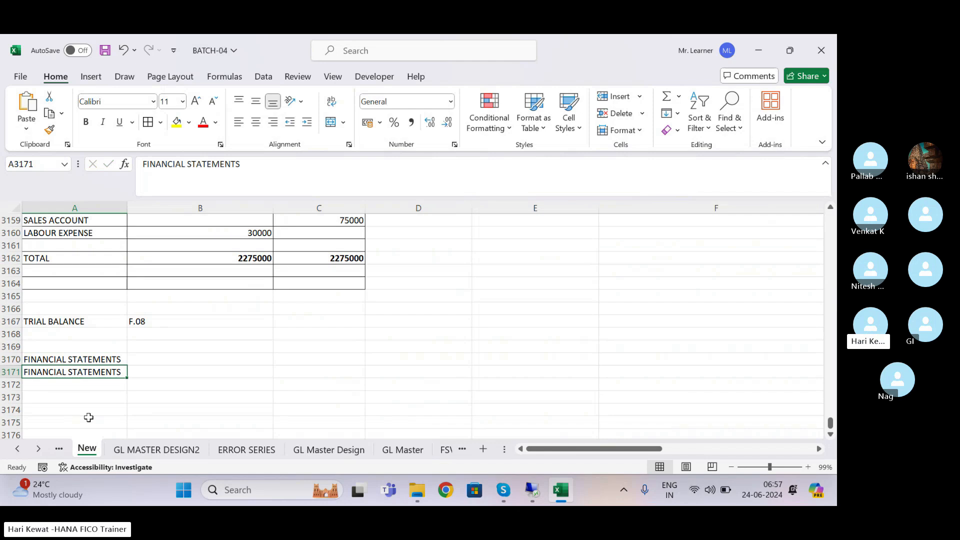
pyautogui.press('Delete')
# - List PNL in B3171 and BALANCESHEET in B3172 under the financial statements heading, and save the workbook
pyautogui.press('Right')
pyautogui.write('PNL')
pyautogui.press('Return')
pyautogui.write('BALANCES')
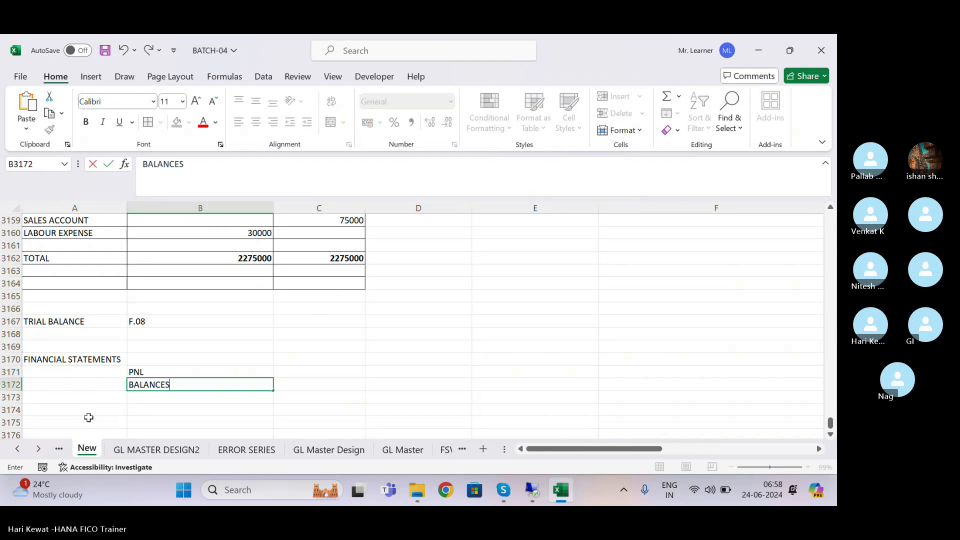
pyautogui.write('HEET')
pyautogui.press('Return')
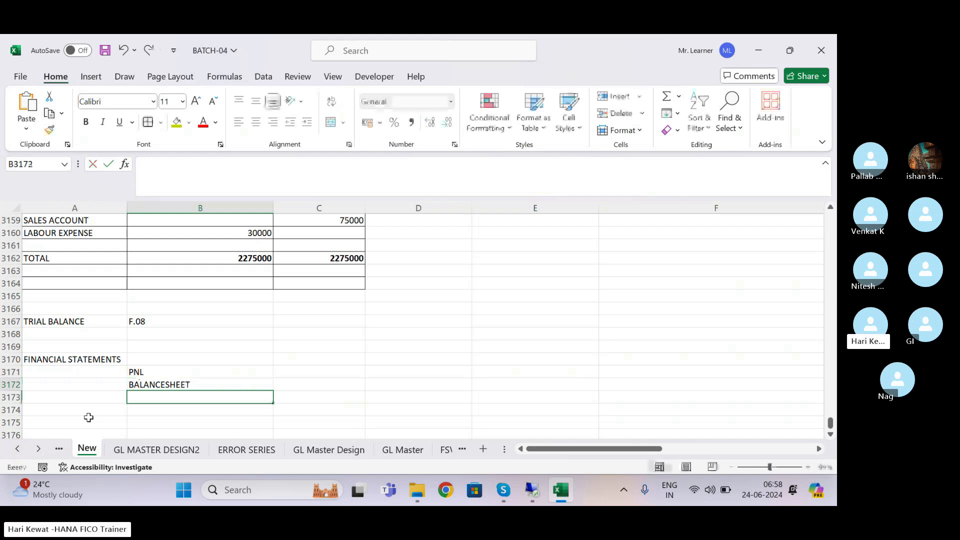
pyautogui.hotkey('ctrl', 's')
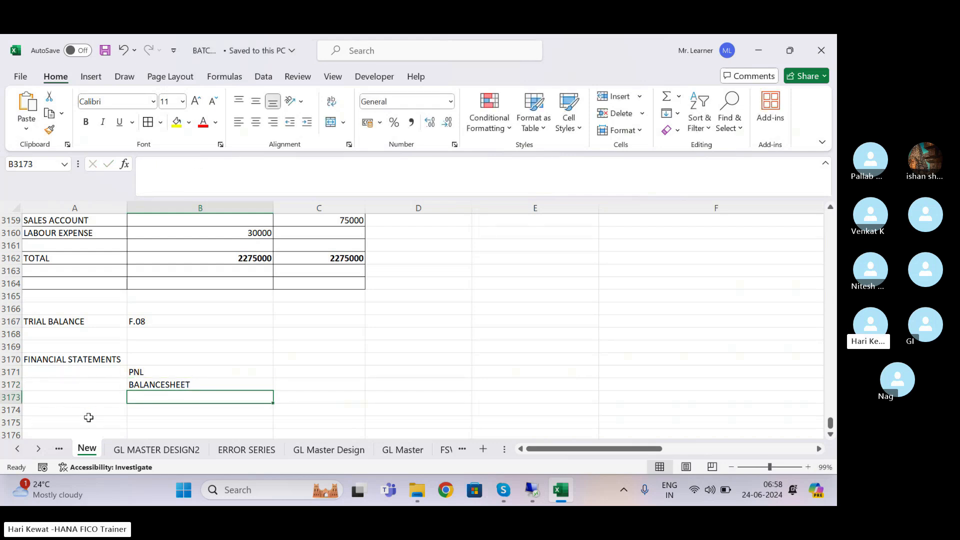
# - Merge and center cells C3171 and C3172 beside PNL and BALANCESHEET, and enter the transaction code F.01 there
pyautogui.press('Up')
pyautogui.press('Up')
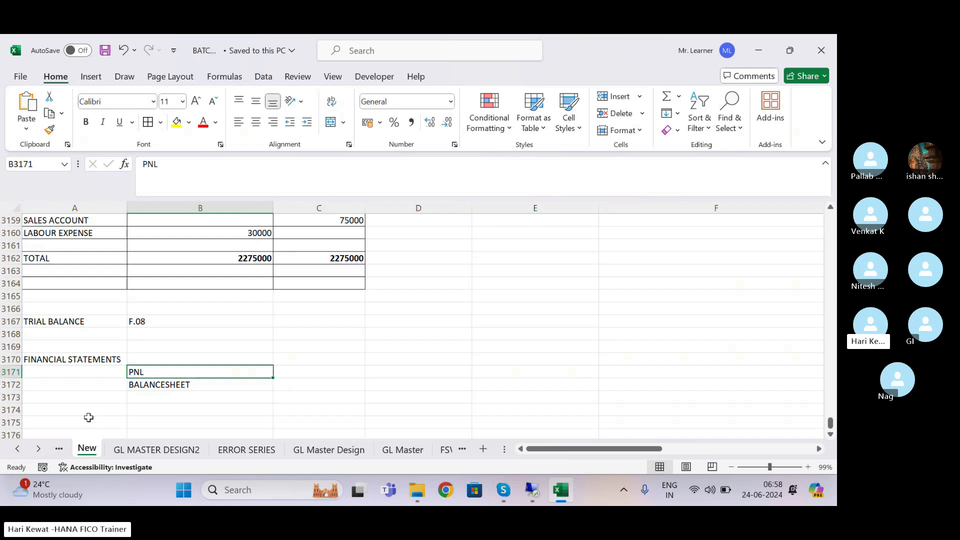
pyautogui.press('Right')
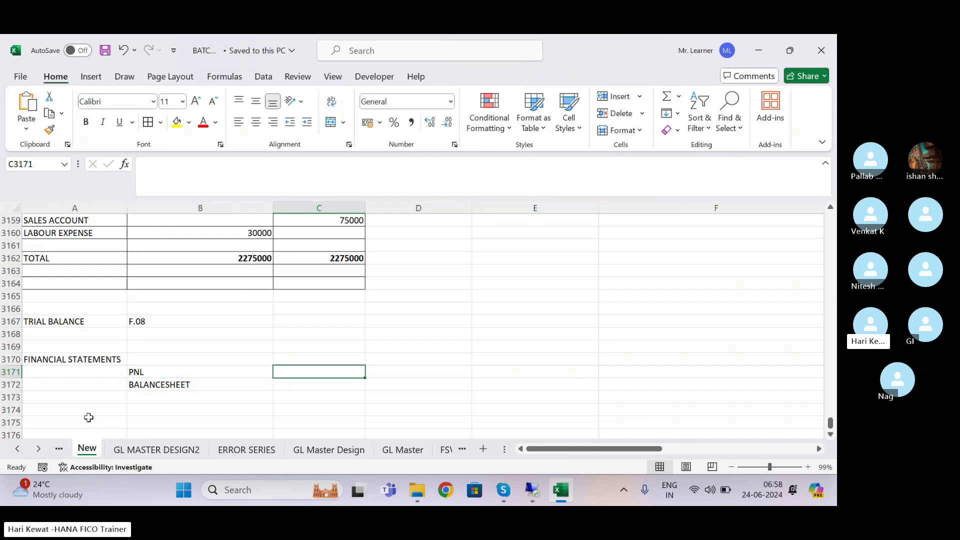
pyautogui.hotkey('shift', 'Down')
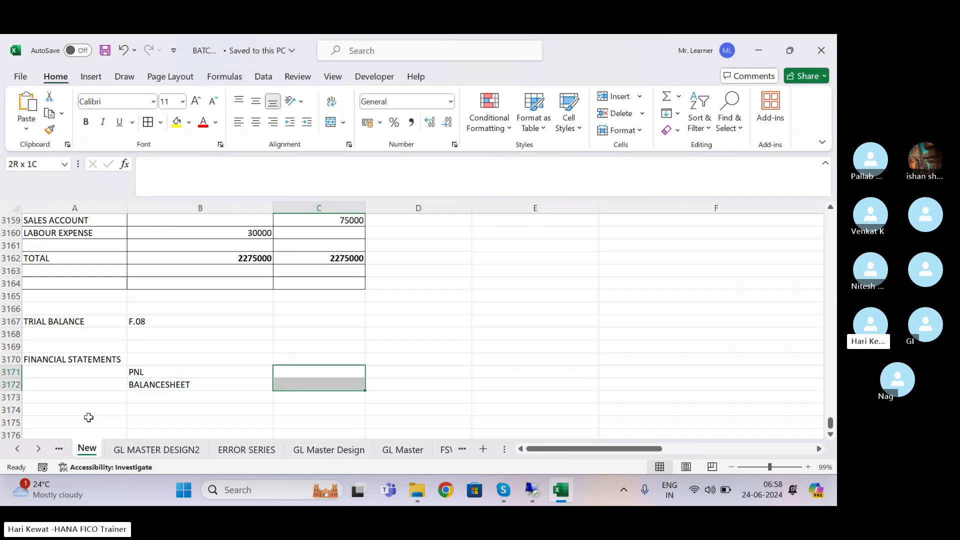
pyautogui.click(331, 122)
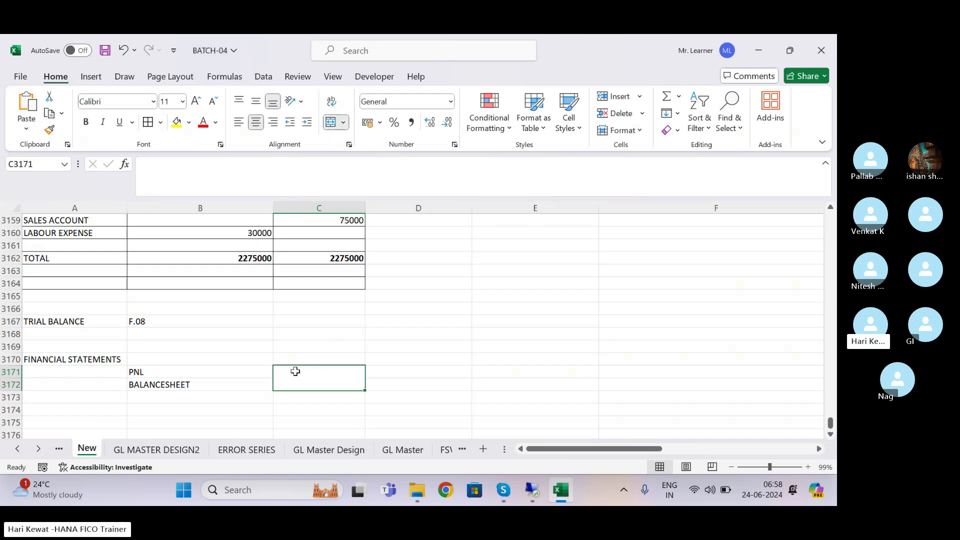
pyautogui.write('F.01')
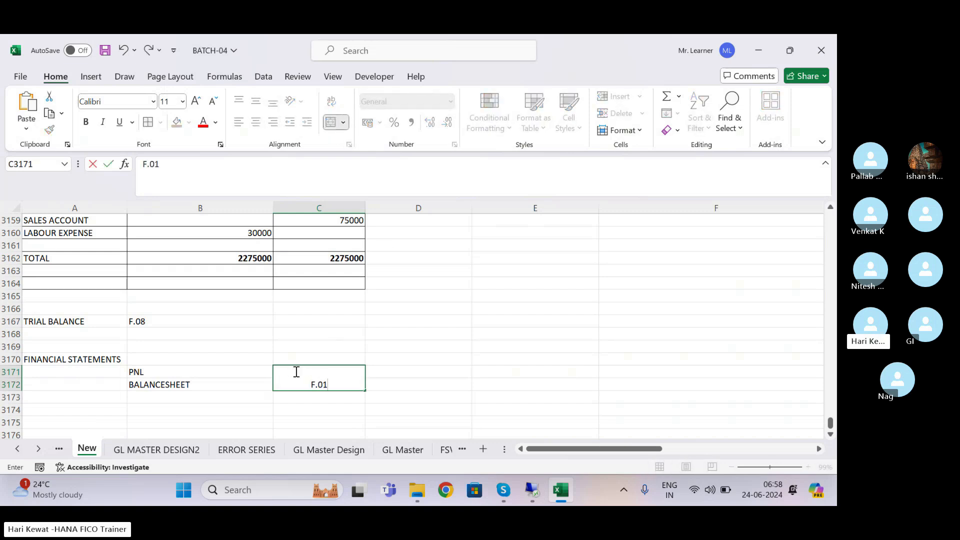
pyautogui.press('Return')
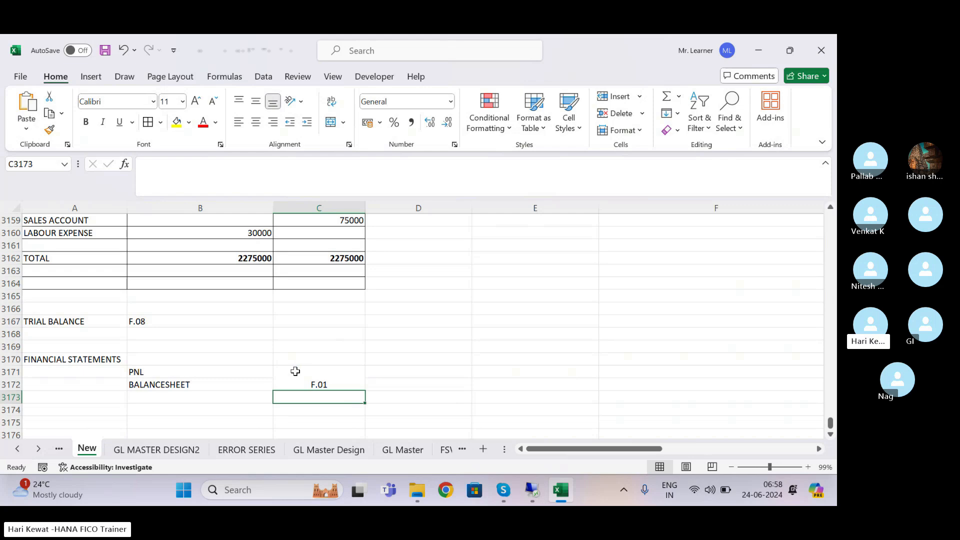
pyautogui.click(295, 371)
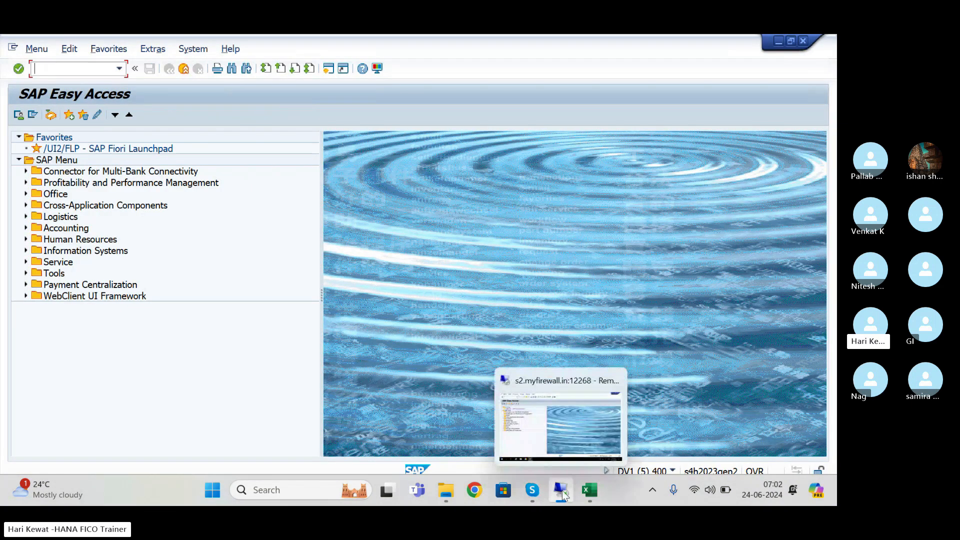
# - Switch to the SAP session and start transaction F.01 from SAP Easy Access
pyautogui.click(440, 391)
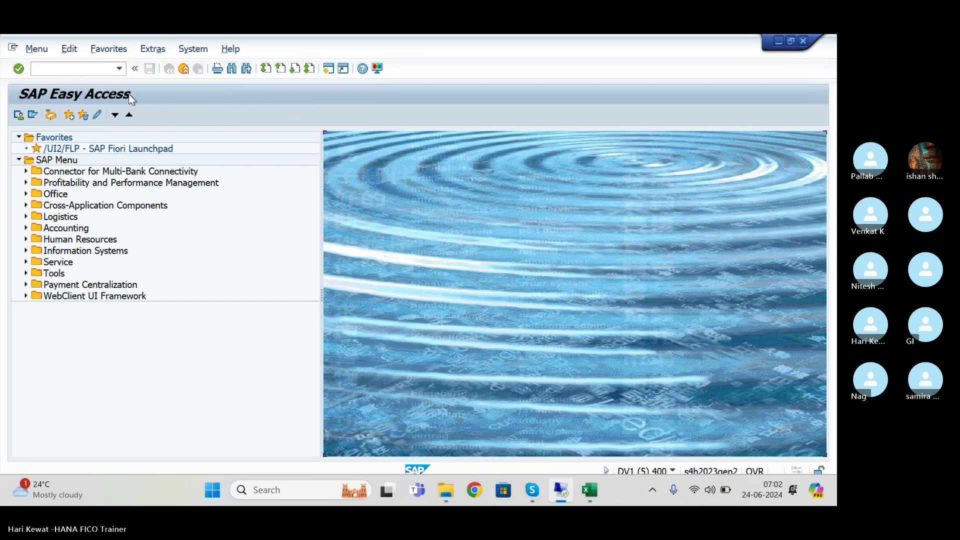
pyautogui.write('f.01')
pyautogui.press('Return')
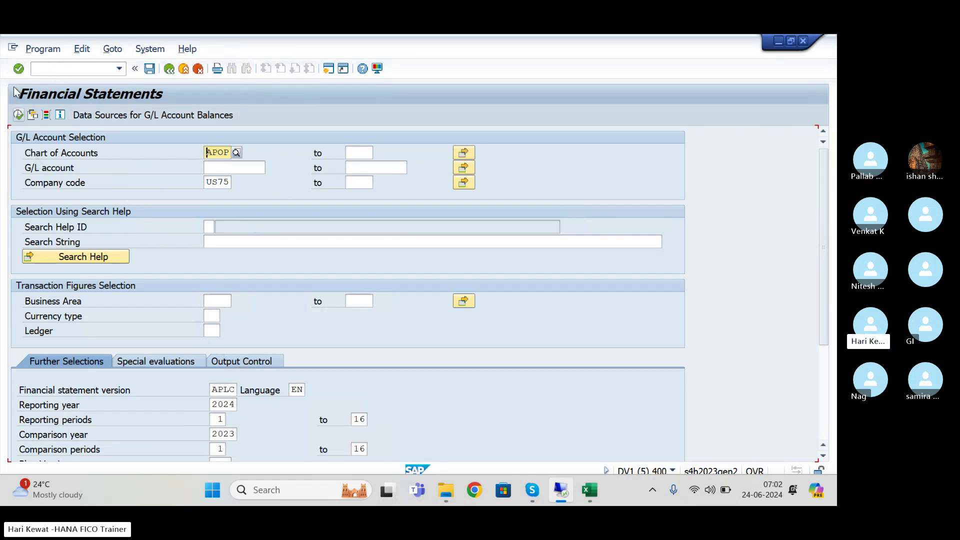
# - Set the list output to ALV Tree Control as structured balance list, run the financial statements report and acknowledge its messages
pyautogui.moveTo(827, 195); pyautogui.dragTo(826, 287)
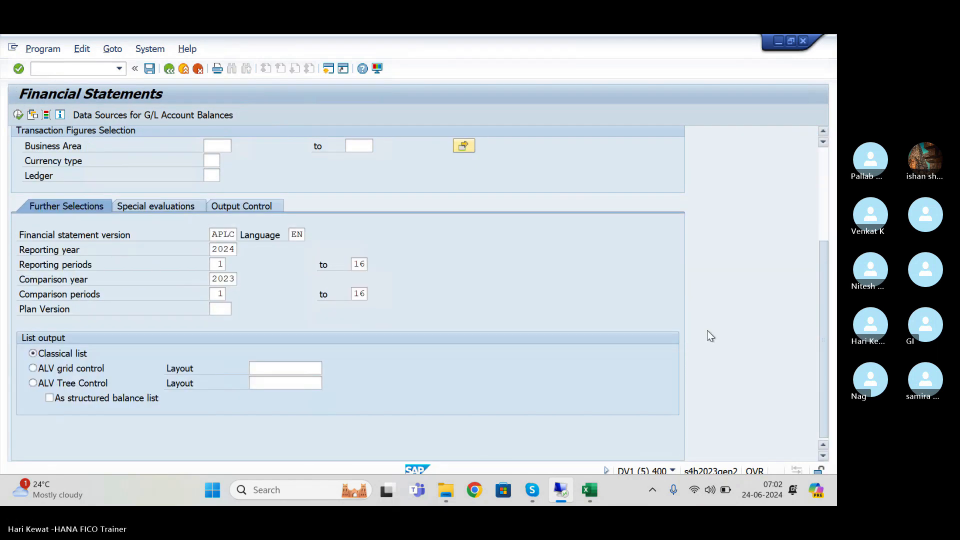
pyautogui.click(33, 384)
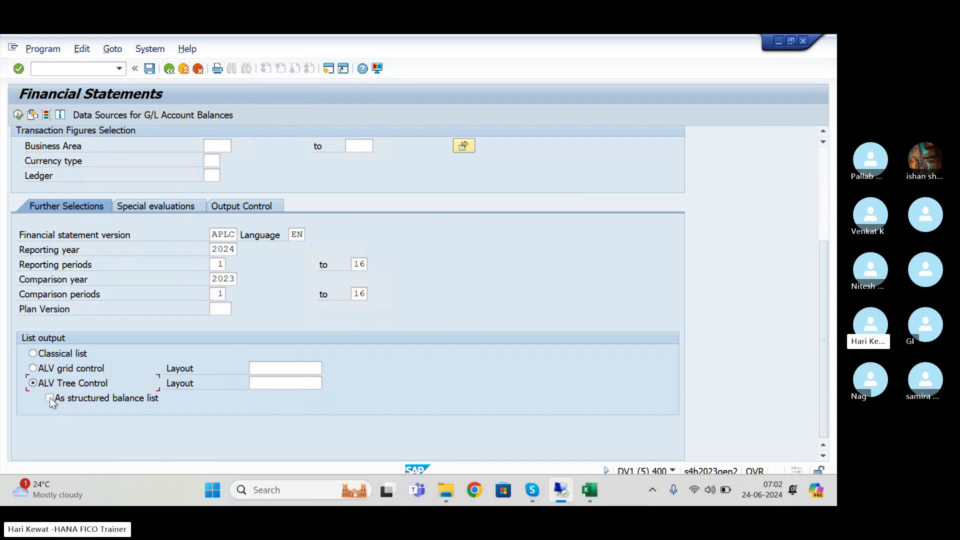
pyautogui.click(51, 399)
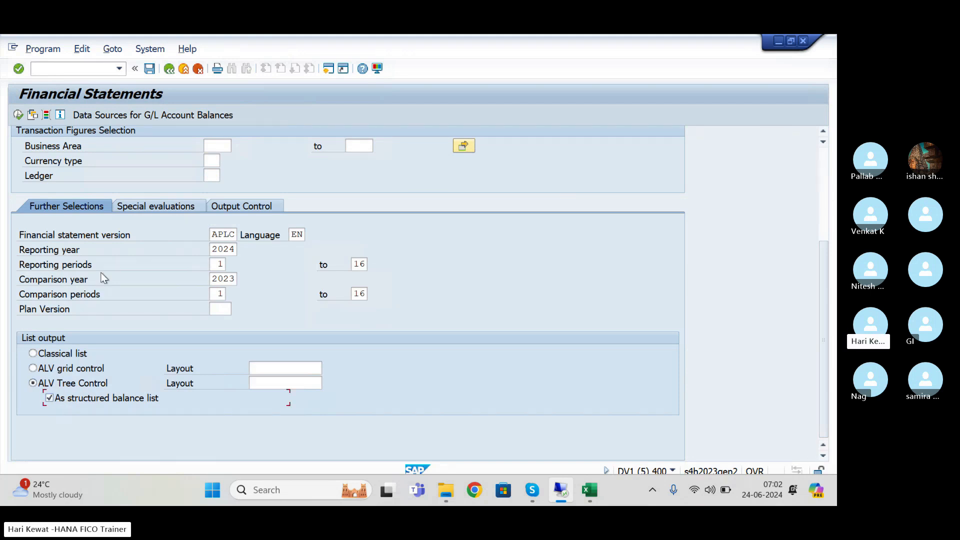
pyautogui.click(18, 115)
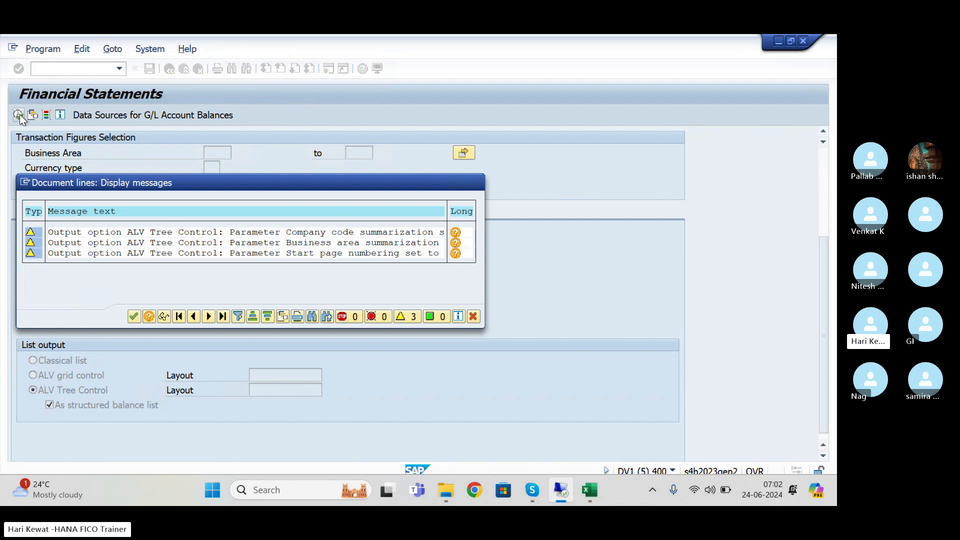
pyautogui.press('Return')
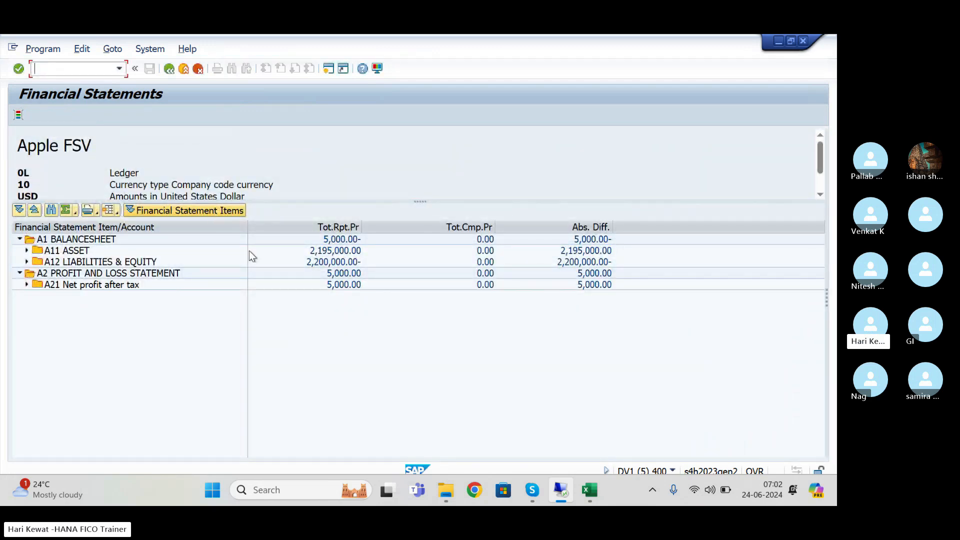
# - Collapse the A1 BALANCESHEET and A2 PROFIT AND LOSS STATEMENT items and compare their reporting-period totals
pyautogui.click(20, 240)
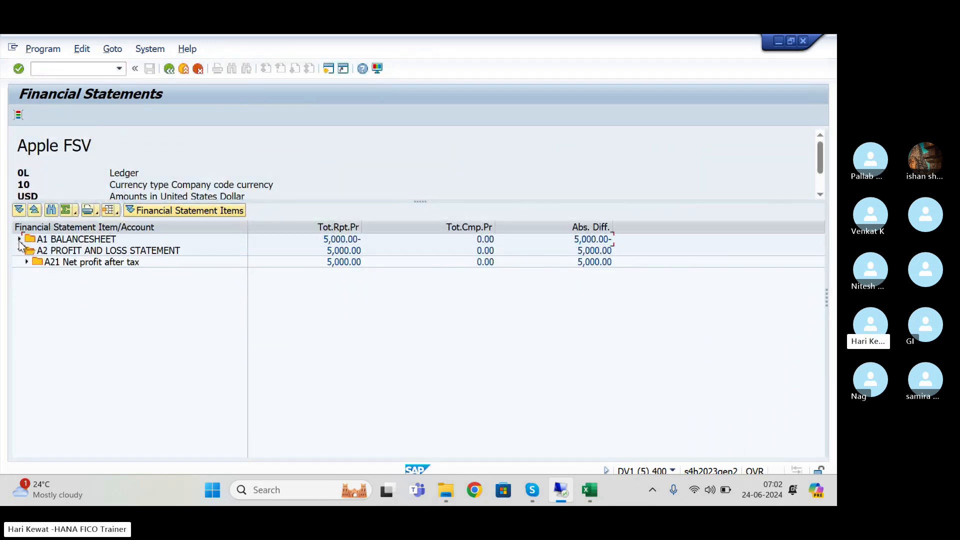
pyautogui.click(20, 251)
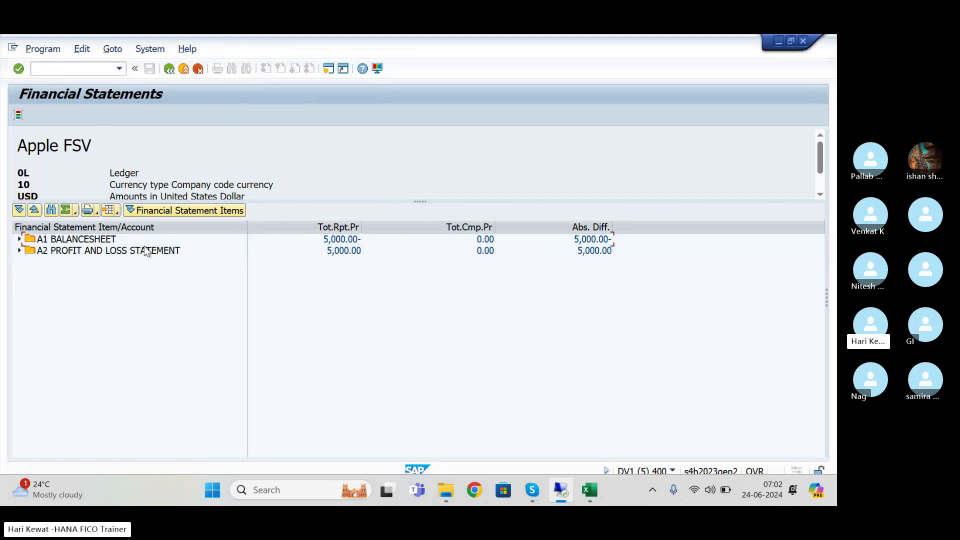
pyautogui.click(341, 253)
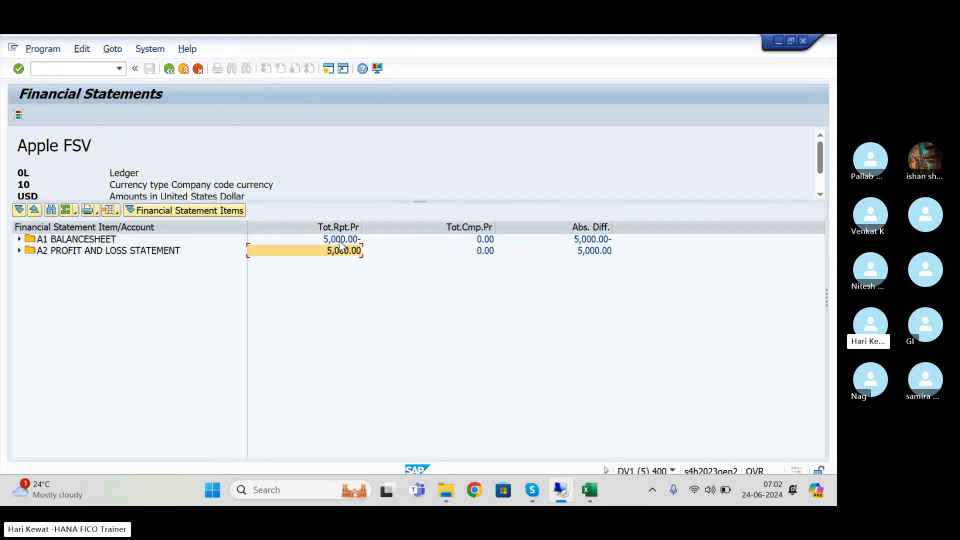
# - Compare the A1 BALANCESHEET and A2 PROFIT AND LOSS STATEMENT totals, then expand A1 and compare A11 ASSET with A12 LIABILITIES & EQUITY
pyautogui.click(341, 244)
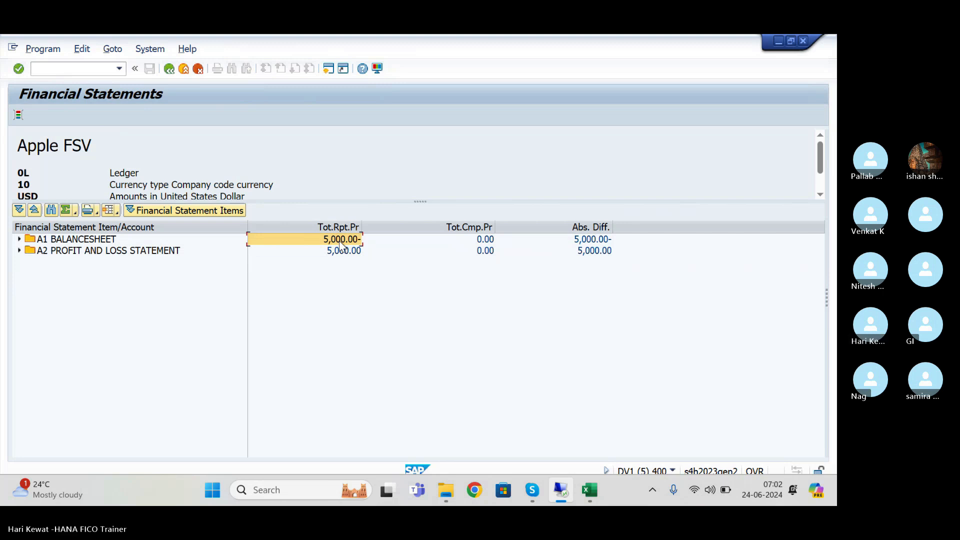
pyautogui.click(348, 252)
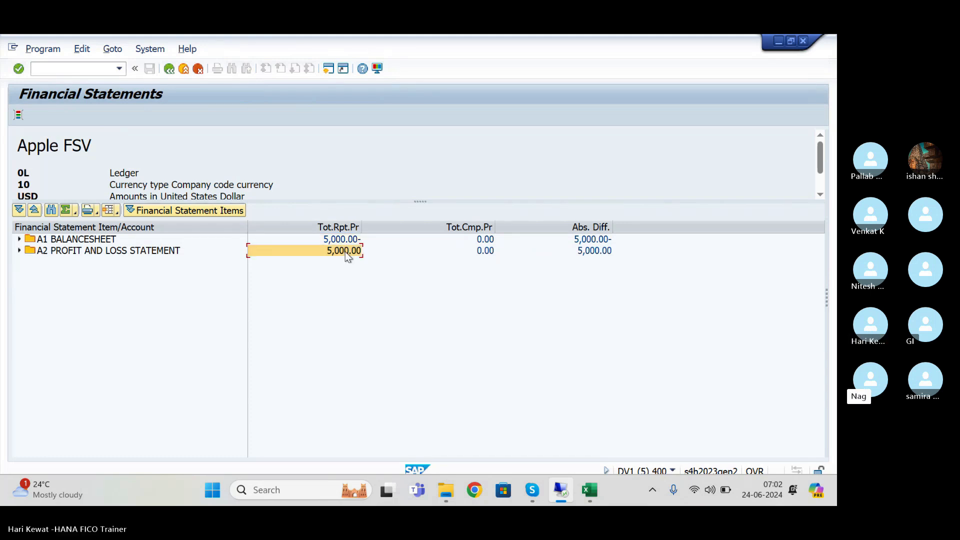
pyautogui.click(19, 251)
pyautogui.click(19, 240)
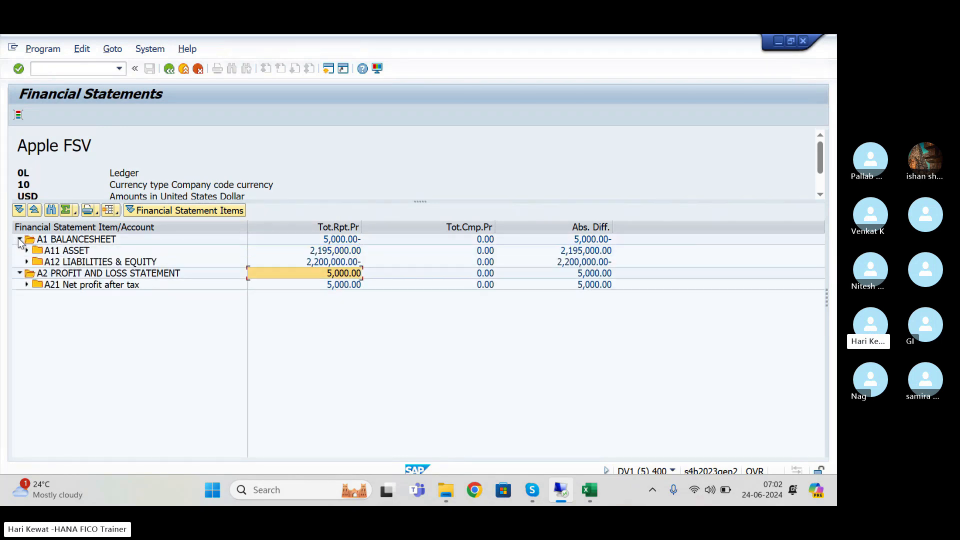
pyautogui.click(19, 273)
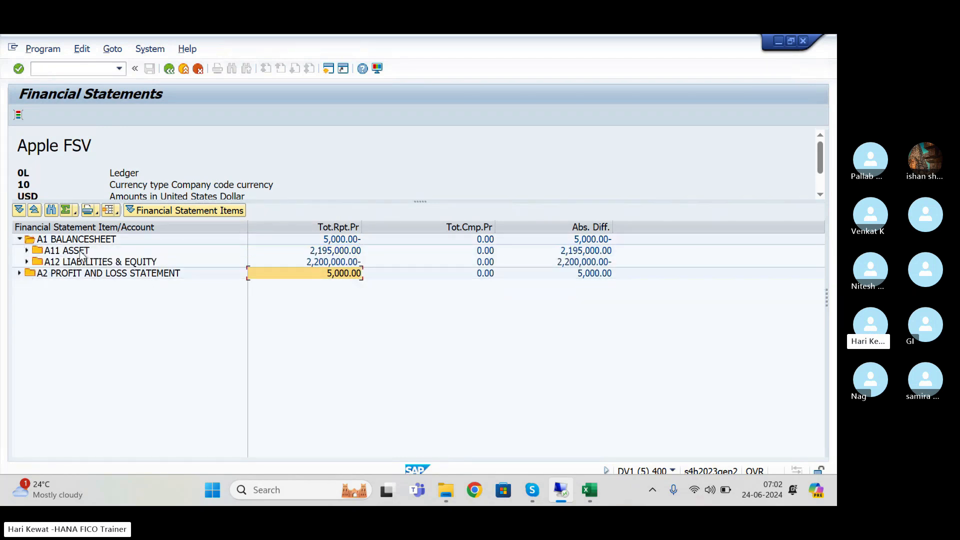
pyautogui.click(80, 252)
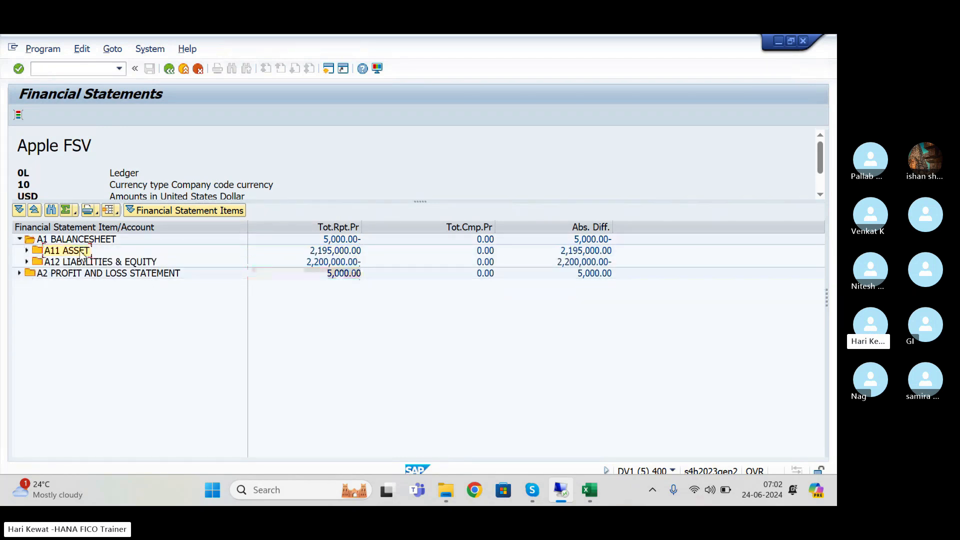
pyautogui.click(352, 253)
pyautogui.click(328, 263)
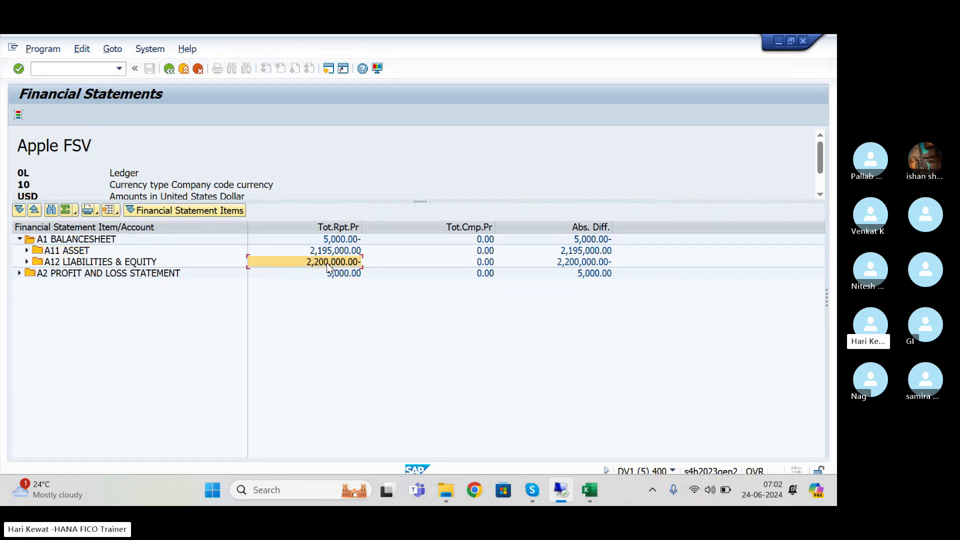
# - Expand A11 ASSET down to A11112 BANK BALANCES and review the reporting-period amounts of ICICI INCOMING GL and Cash A/c
pyautogui.click(27, 250)
pyautogui.click(34, 262)
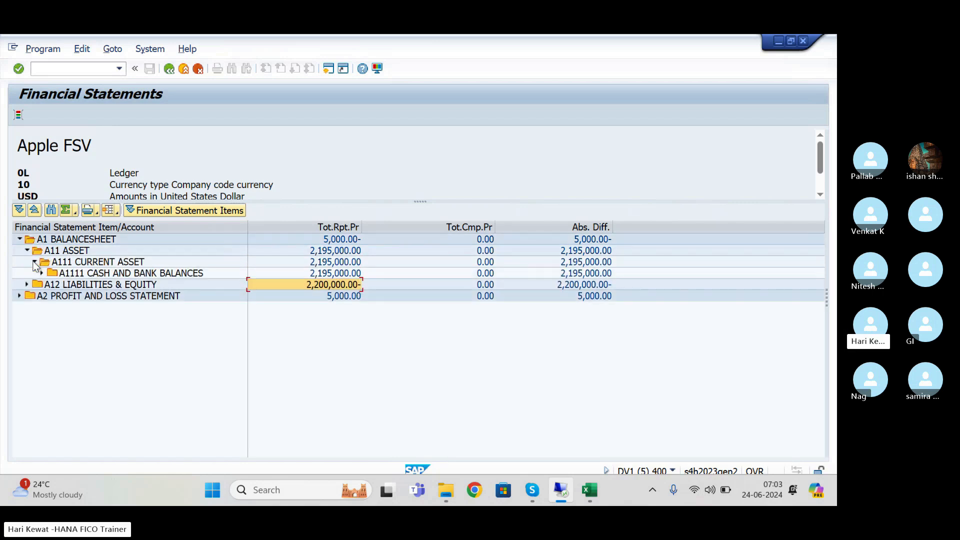
pyautogui.click(42, 273)
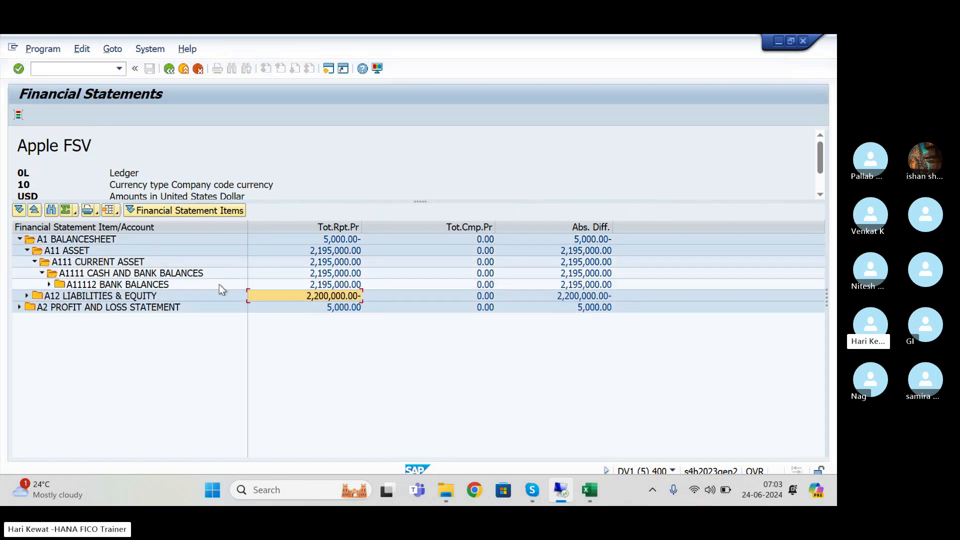
pyautogui.click(49, 284)
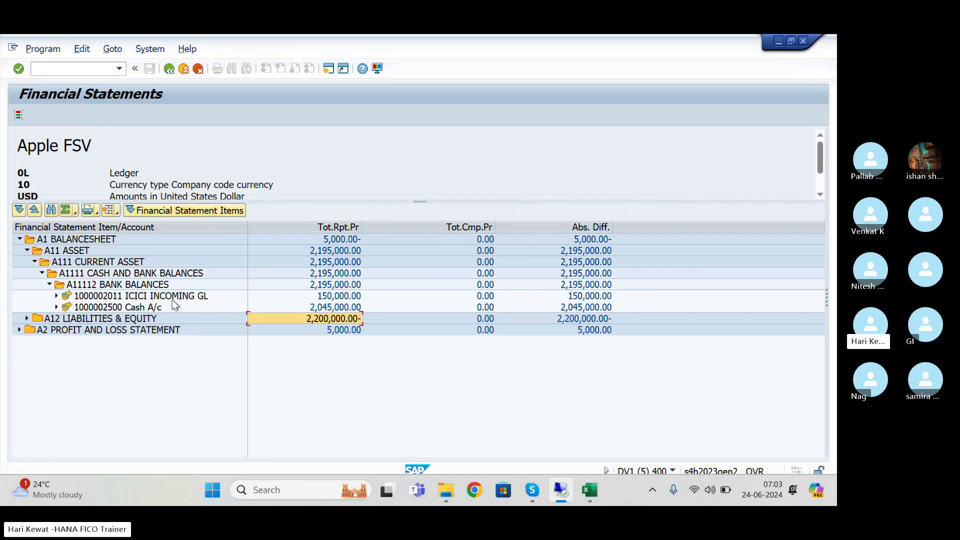
pyautogui.click(338, 298)
pyautogui.click(143, 308)
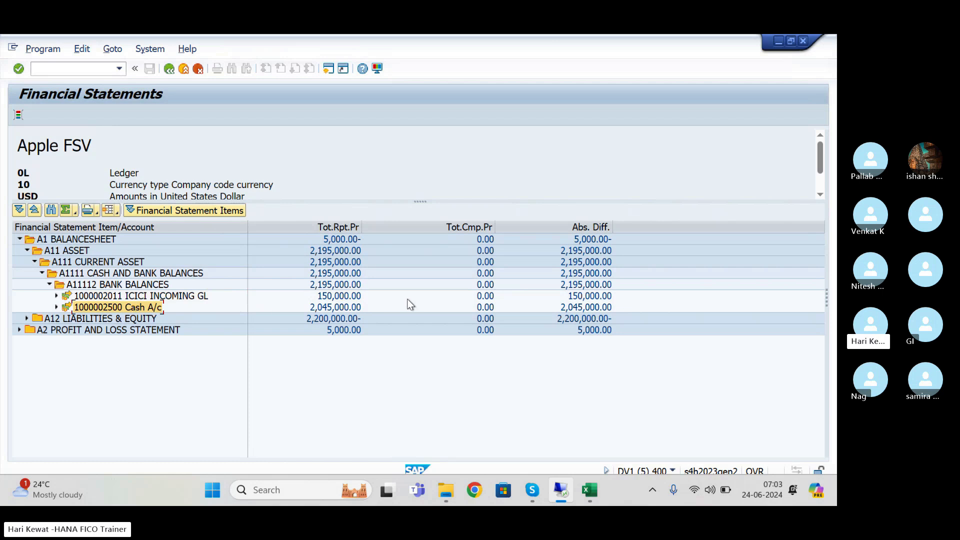
pyautogui.click(34, 262)
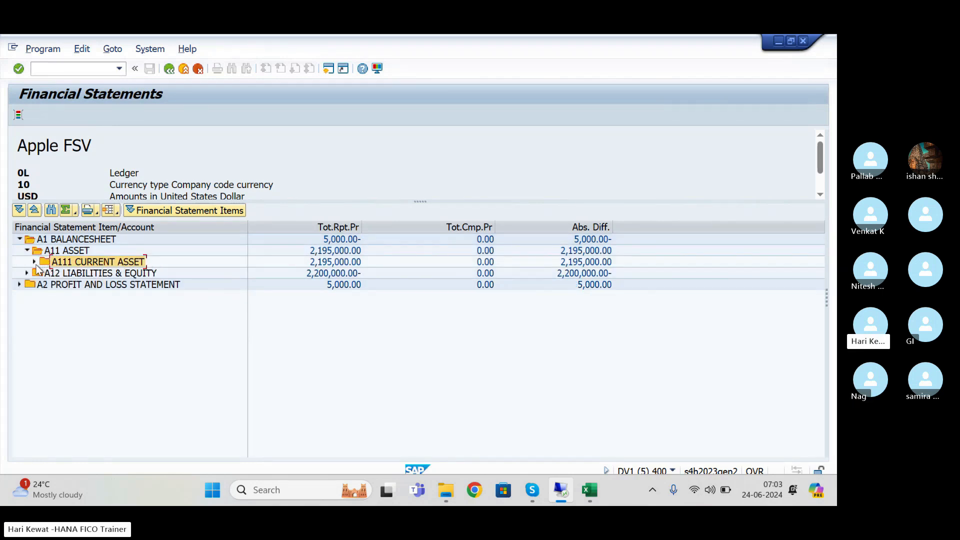
pyautogui.click(35, 263)
pyautogui.click(130, 295)
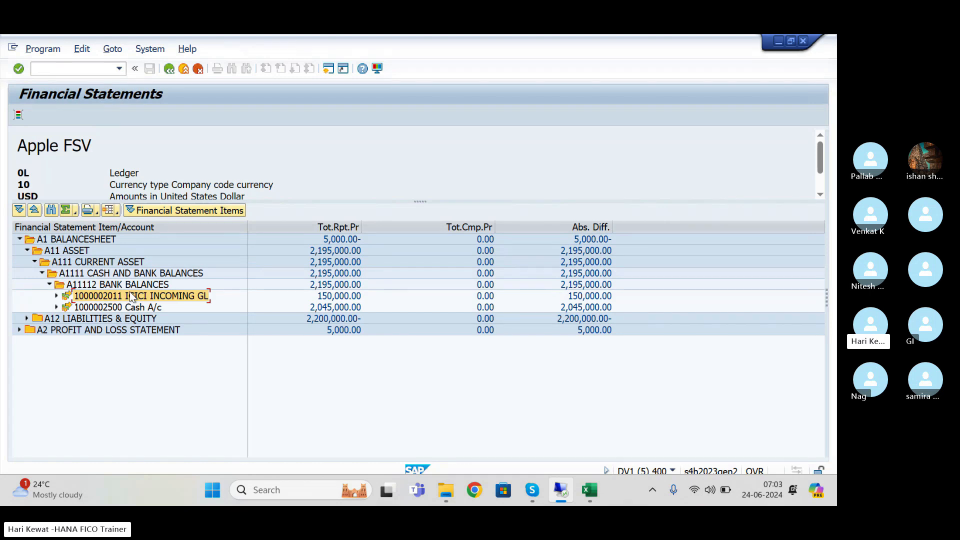
pyautogui.click(330, 297)
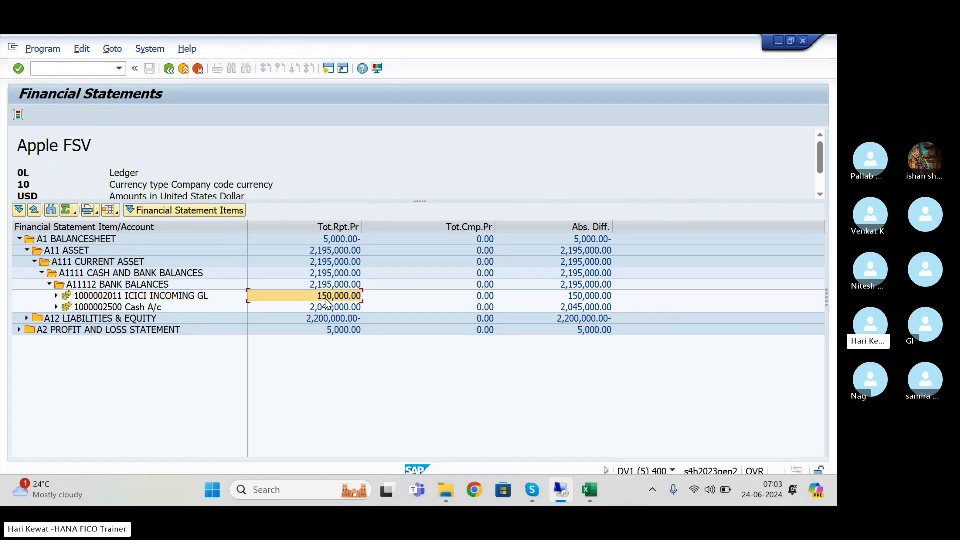
pyautogui.click(332, 309)
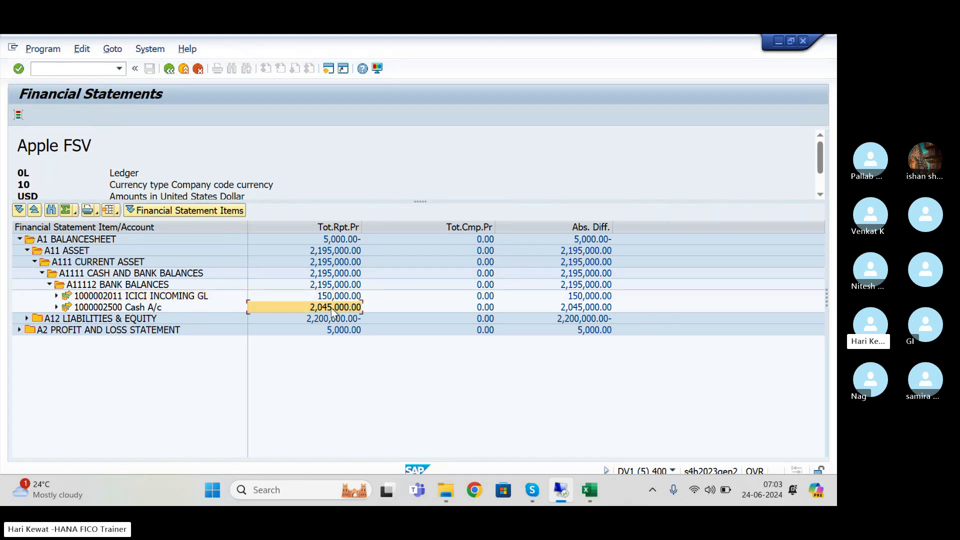
# - Collapse A1111 CASH AND BANK BALANCES and expand A12 LIABILITIES & EQUITY to the share capital, overdraft and long-term bank loan accounts
pyautogui.click(41, 273)
pyautogui.click(27, 284)
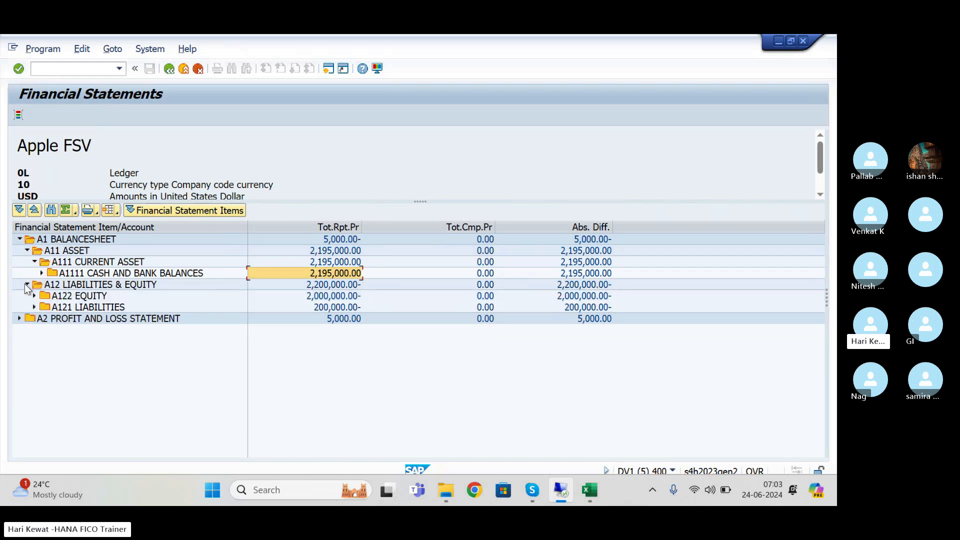
pyautogui.click(34, 296)
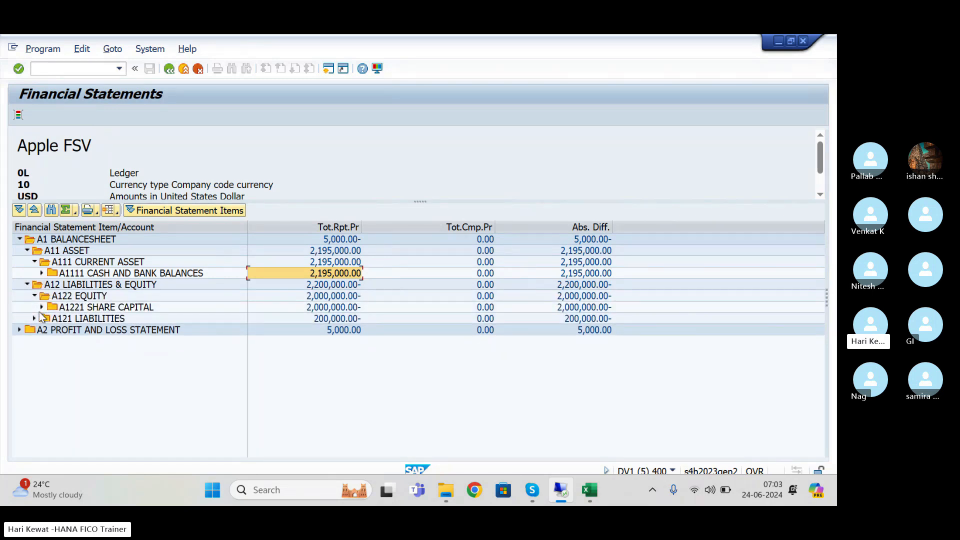
pyautogui.click(42, 307)
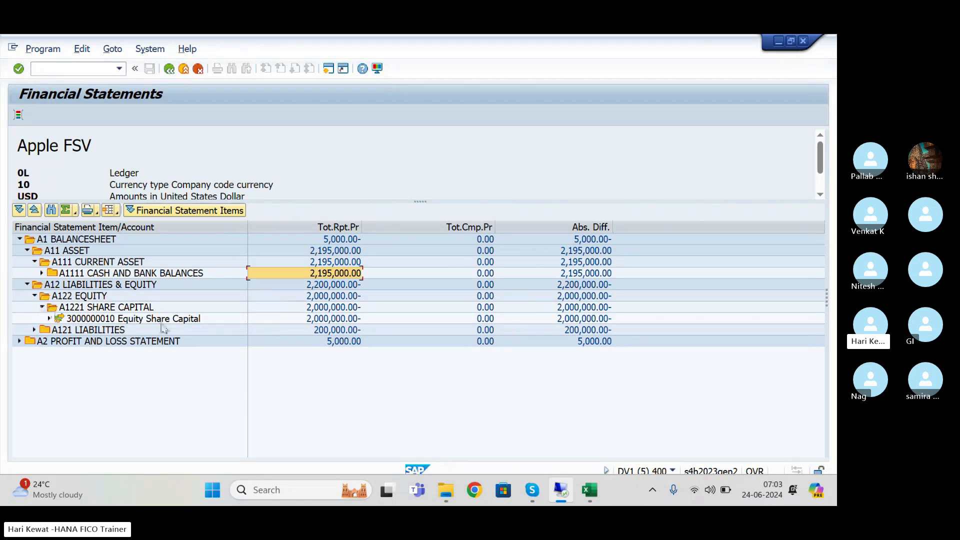
pyautogui.click(34, 330)
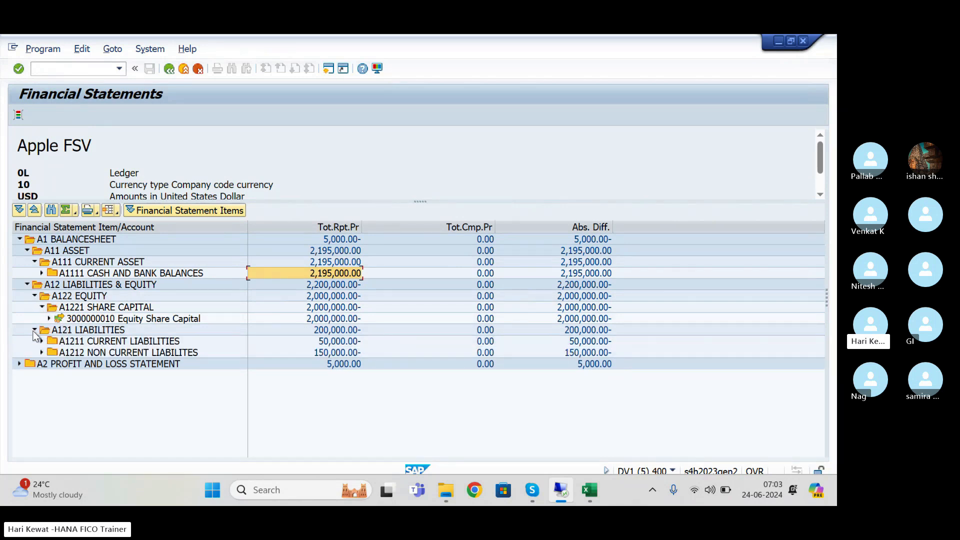
pyautogui.click(41, 342)
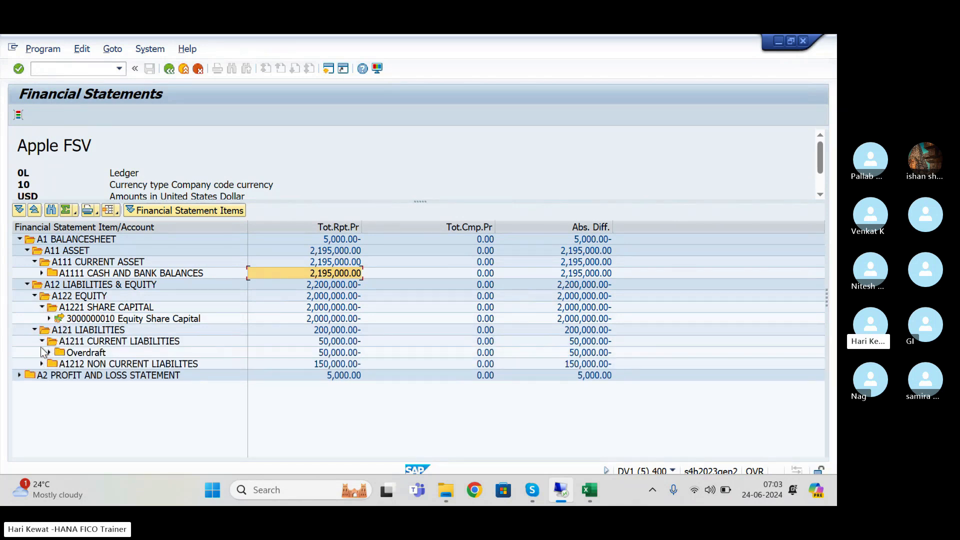
pyautogui.click(42, 364)
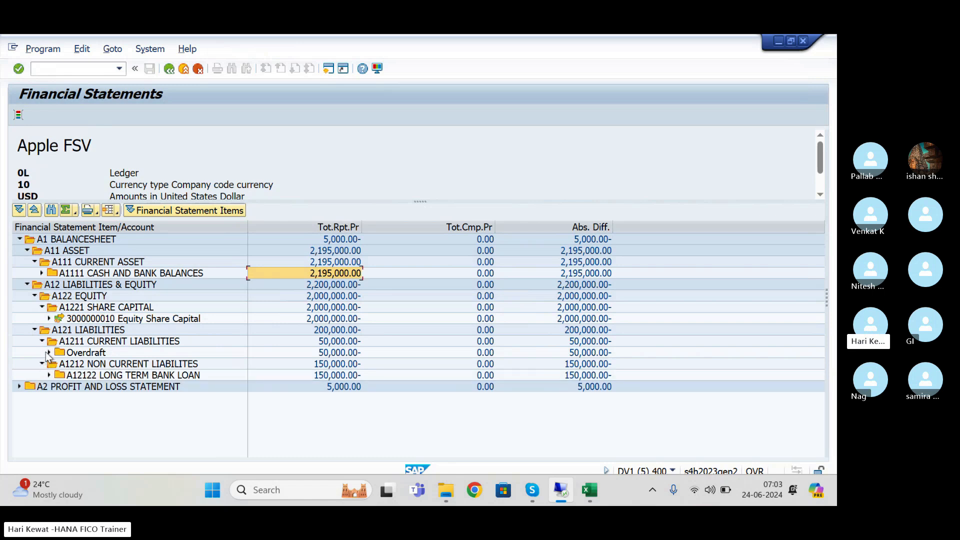
pyautogui.click(49, 353)
pyautogui.click(49, 387)
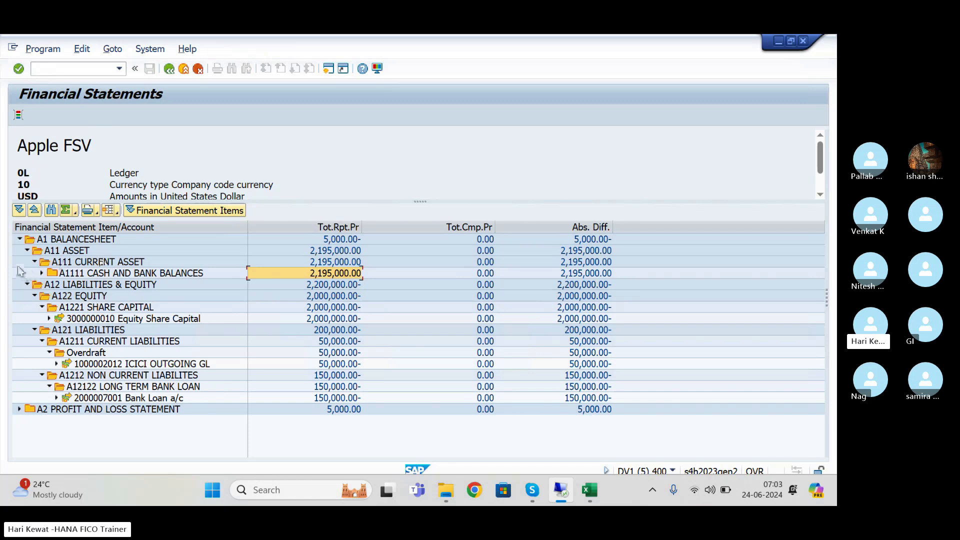
# - Collapse A11 ASSET and A12 LIABILITIES & EQUITY, and expand A2 PROFIT AND LOSS STATEMENT down through Operating Profit and Non-Operating Profit
pyautogui.click(27, 251)
pyautogui.click(26, 262)
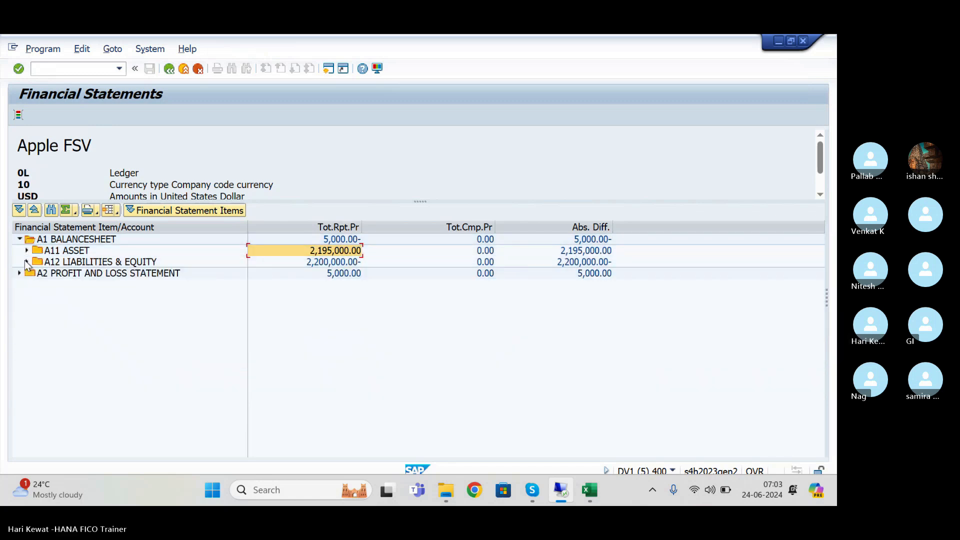
pyautogui.click(19, 273)
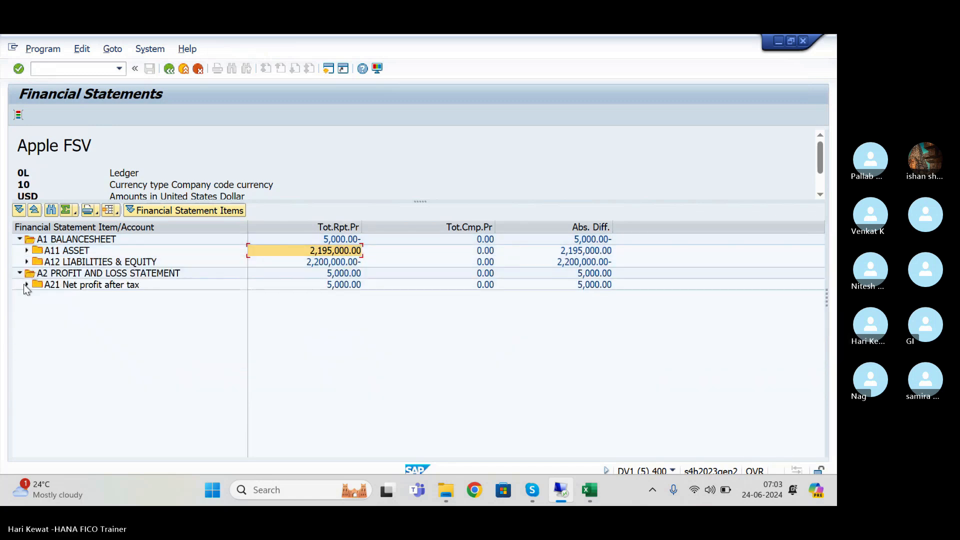
pyautogui.click(27, 284)
pyautogui.click(33, 296)
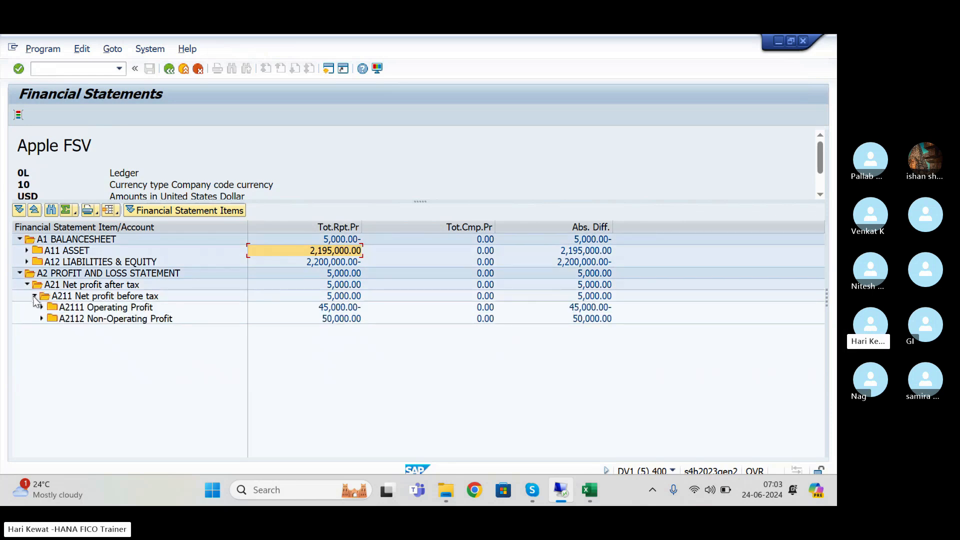
pyautogui.click(42, 307)
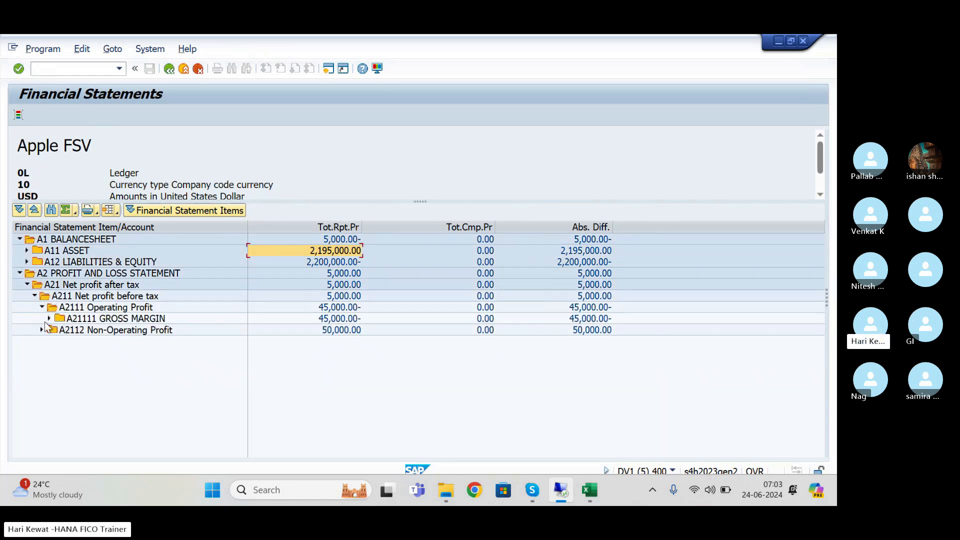
pyautogui.click(42, 330)
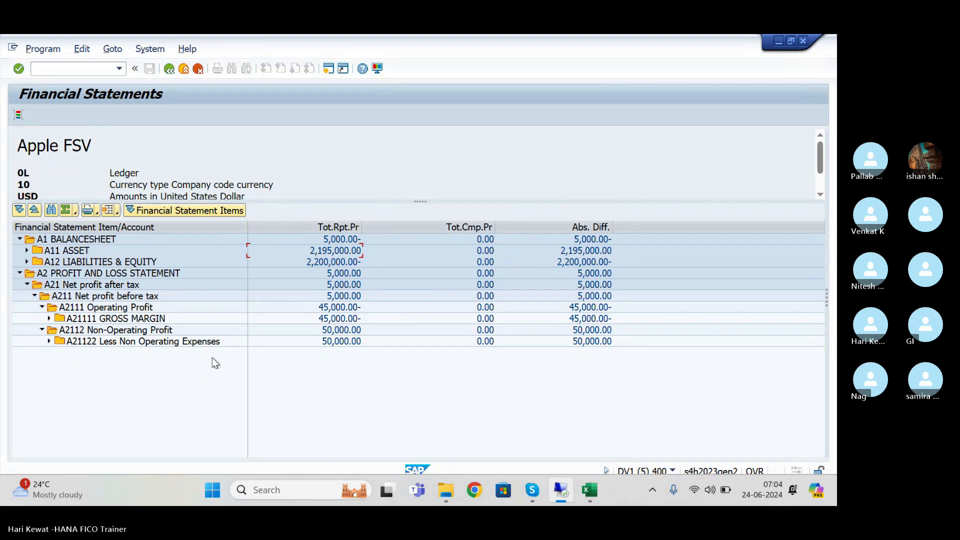
pyautogui.click(532, 491)
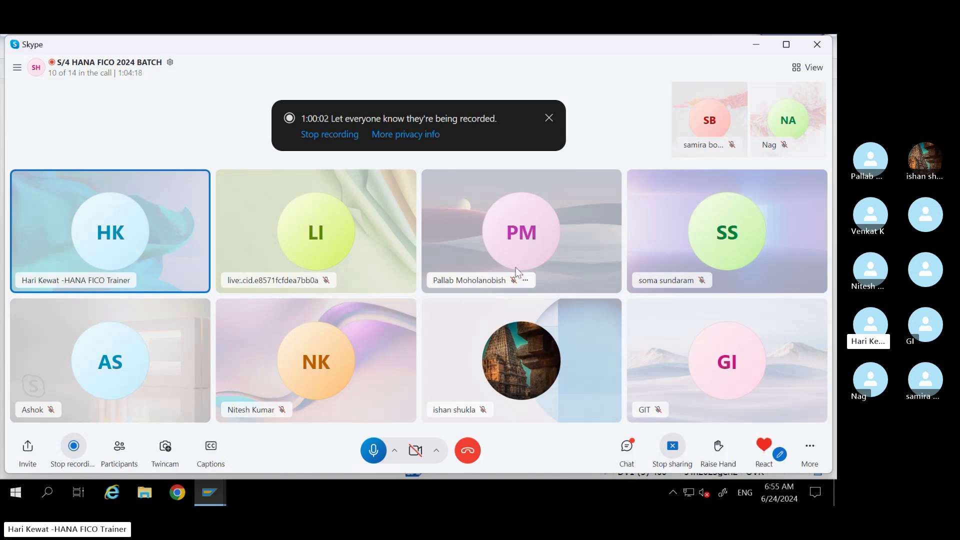
pyautogui.click(210, 493)
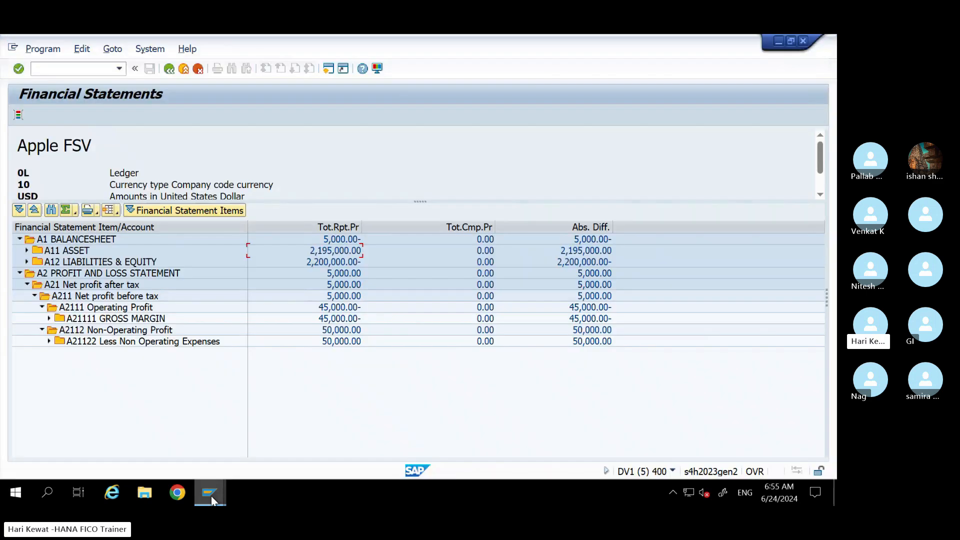
pyautogui.click(215, 371)
# - Switch to the other Financial Statements session that contains the APLC2 item and collapse that item
pyautogui.click(205, 495)
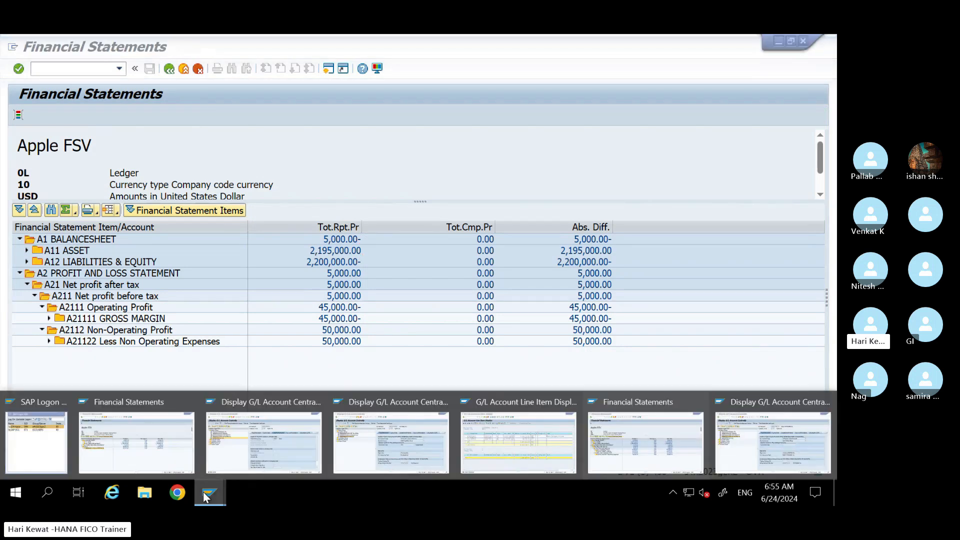
pyautogui.click(136, 442)
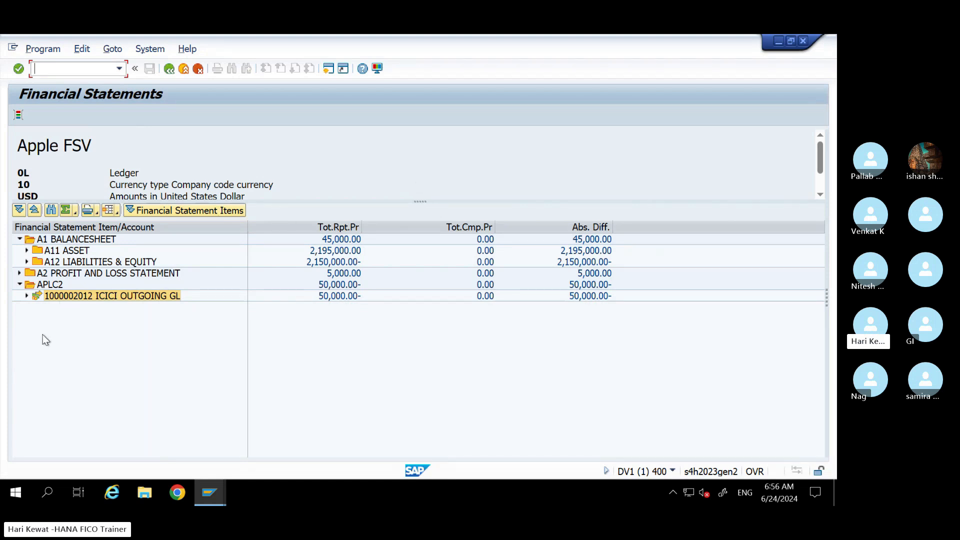
pyautogui.click(20, 284)
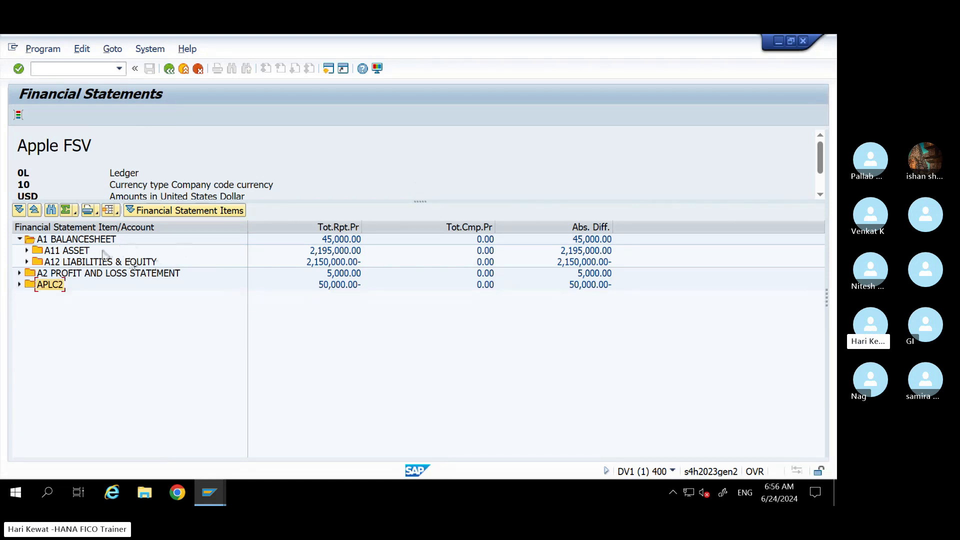
# - Leave the financial statements report and its selection screen for SAP Easy Access, and minimize the remote desktop session
pyautogui.click(169, 68)
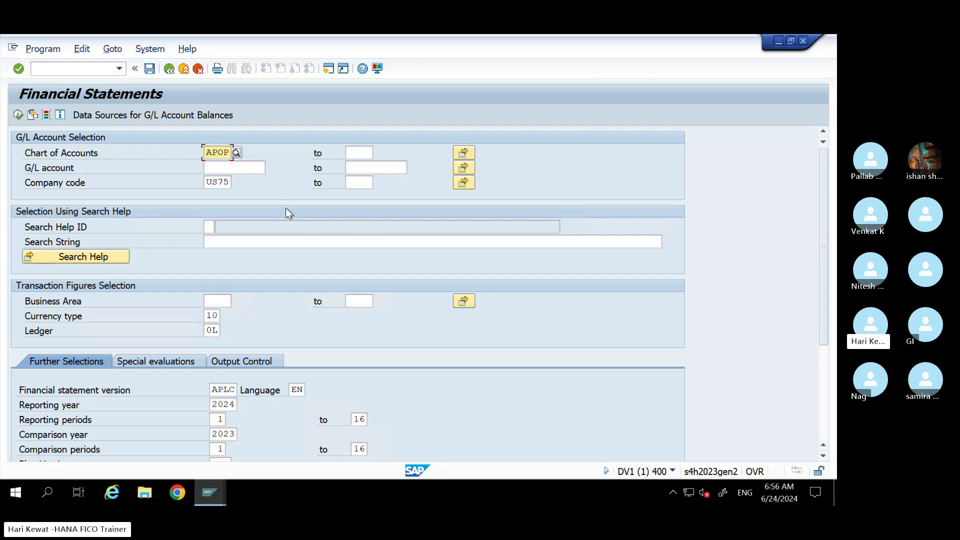
pyautogui.click(170, 70)
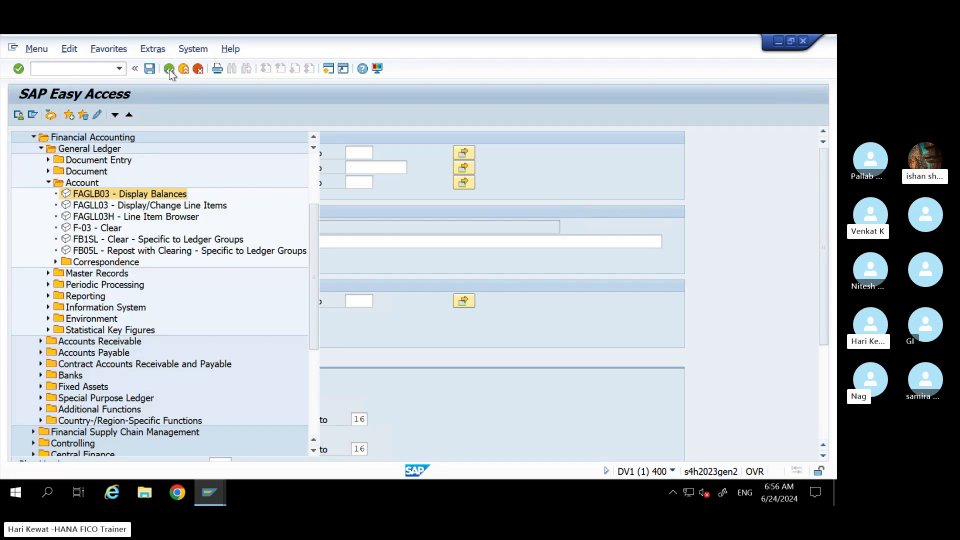
pyautogui.moveTo(728, 50)
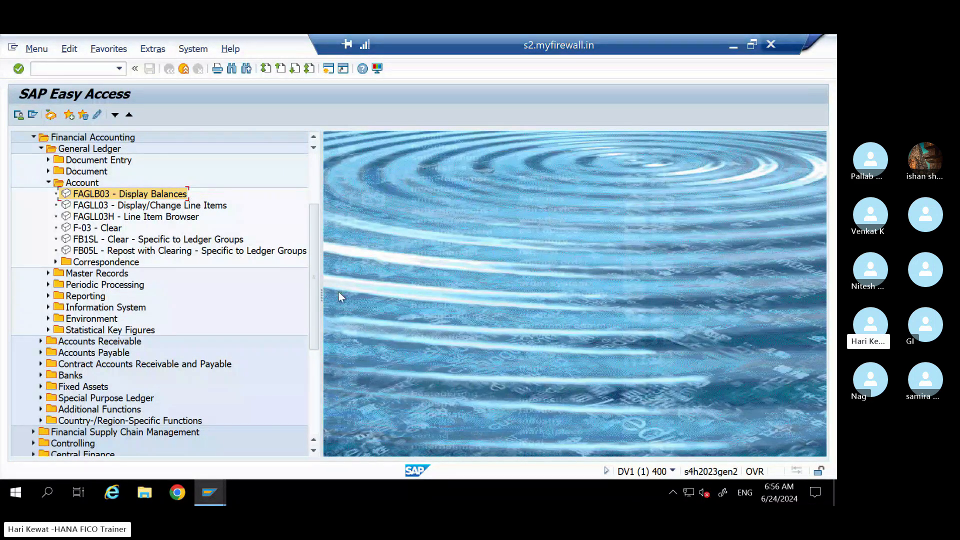
pyautogui.click(731, 46)
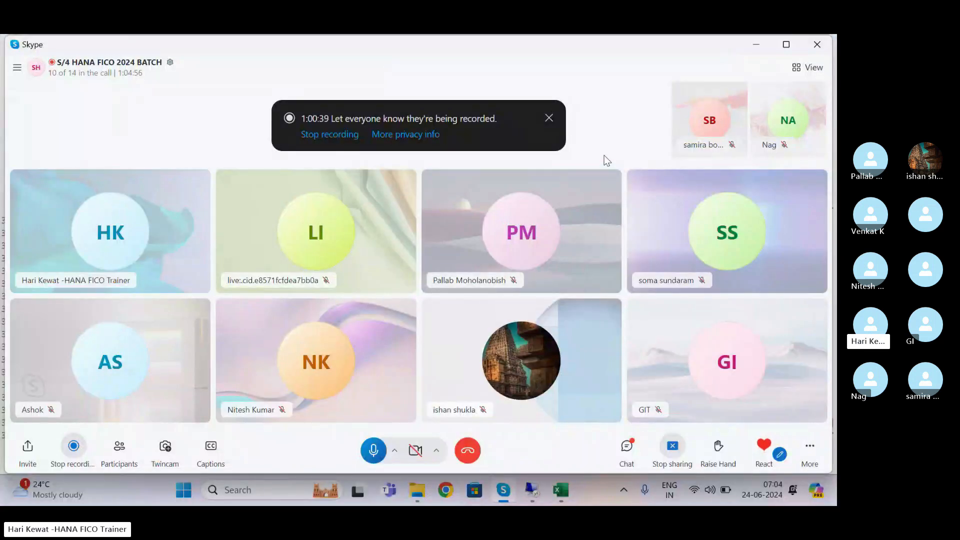